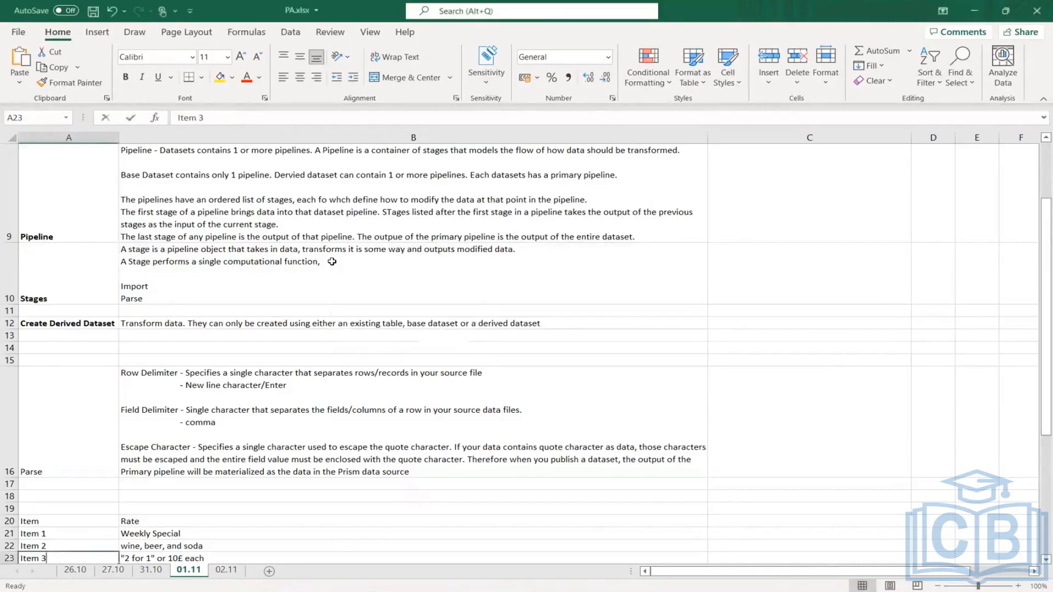
- Append "Adding a stage can change the number of records in the dataset." to the computational function sentence in cell B10, replacing its trailing comma with a period
{"action": "left_click", "coordinate": [332, 261]}
{"action": "double_click", "coordinate": [333, 262]}
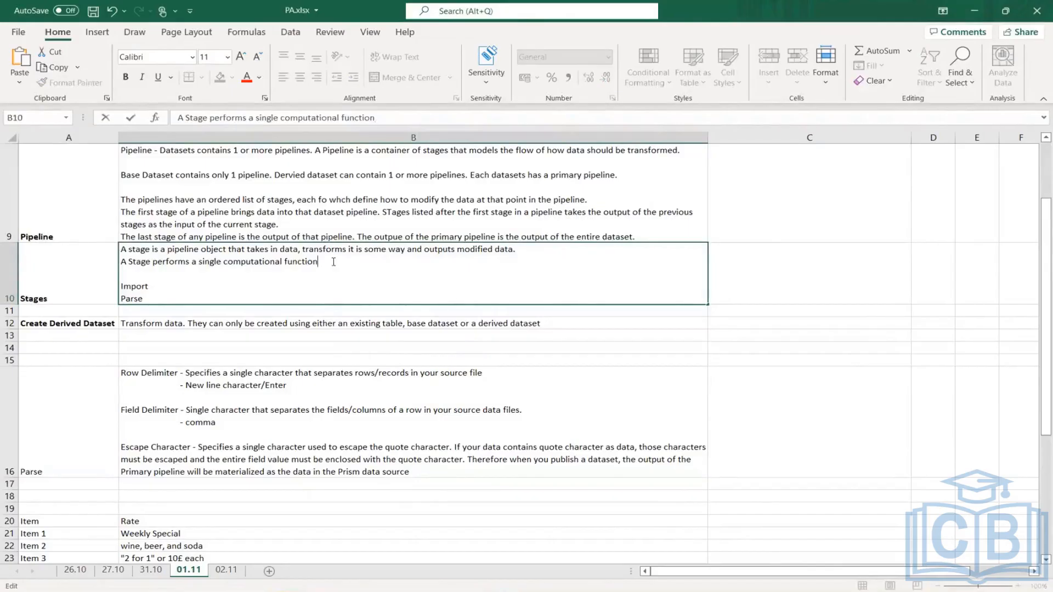
{"action": "type", "text": "."}
{"action": "type", "text": "Adding to"}
{"action": "key", "text": "BackSpace"}
{"action": "key", "text": "BackSpace"}
{"action": "type", "text": "a stage ca"}
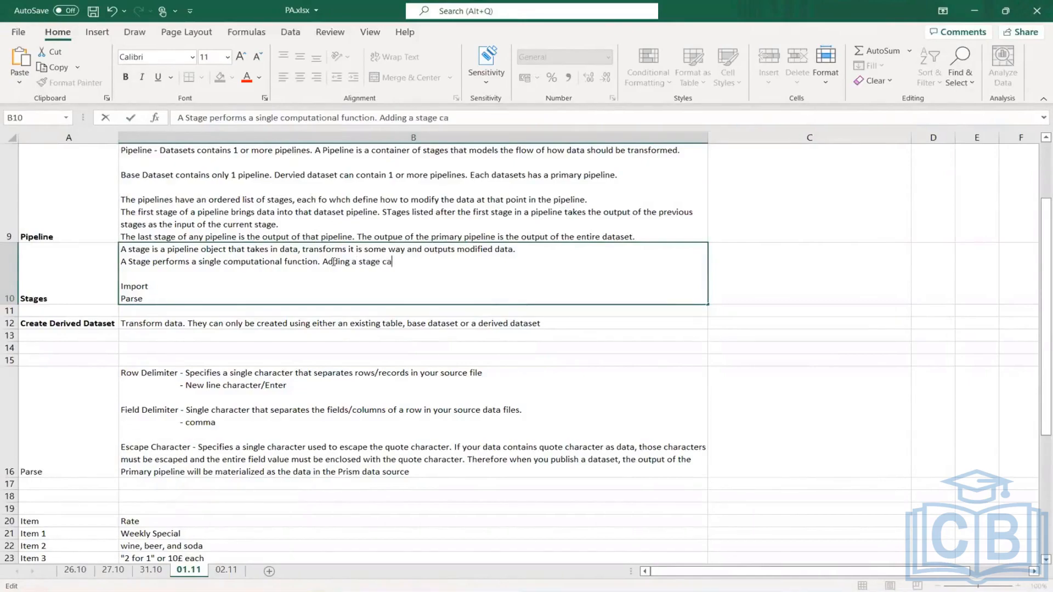
{"action": "type", "text": "n change the number "}
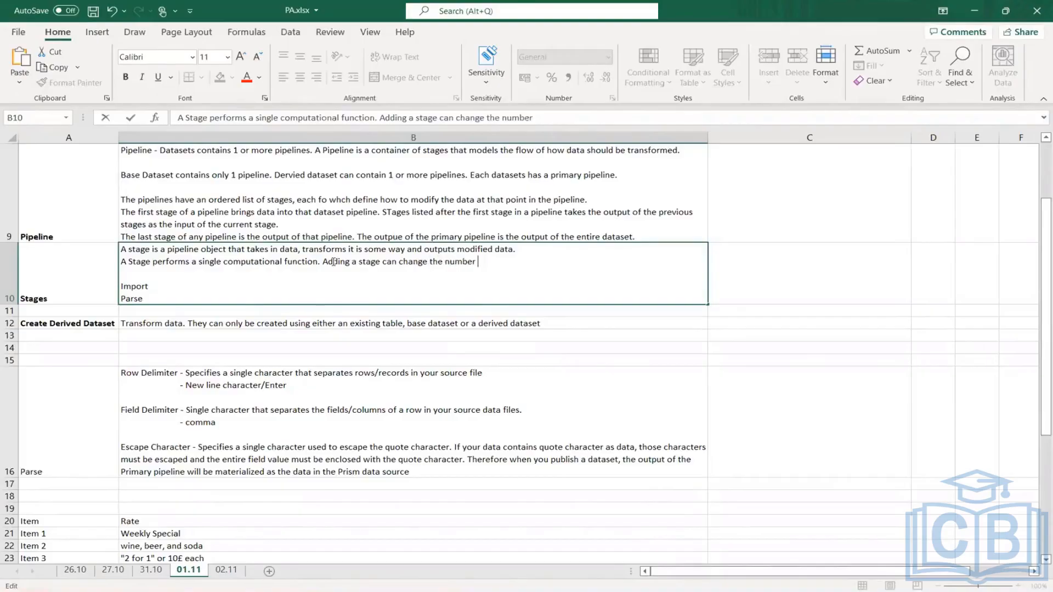
{"action": "type", "text": "of records "}
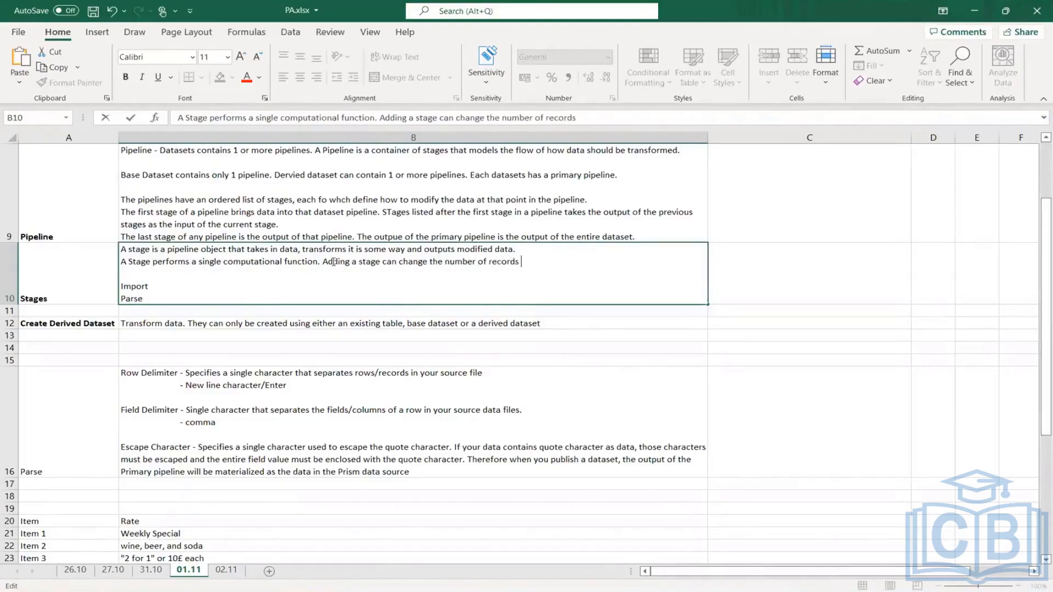
{"action": "type", "text": "in the dataset."}
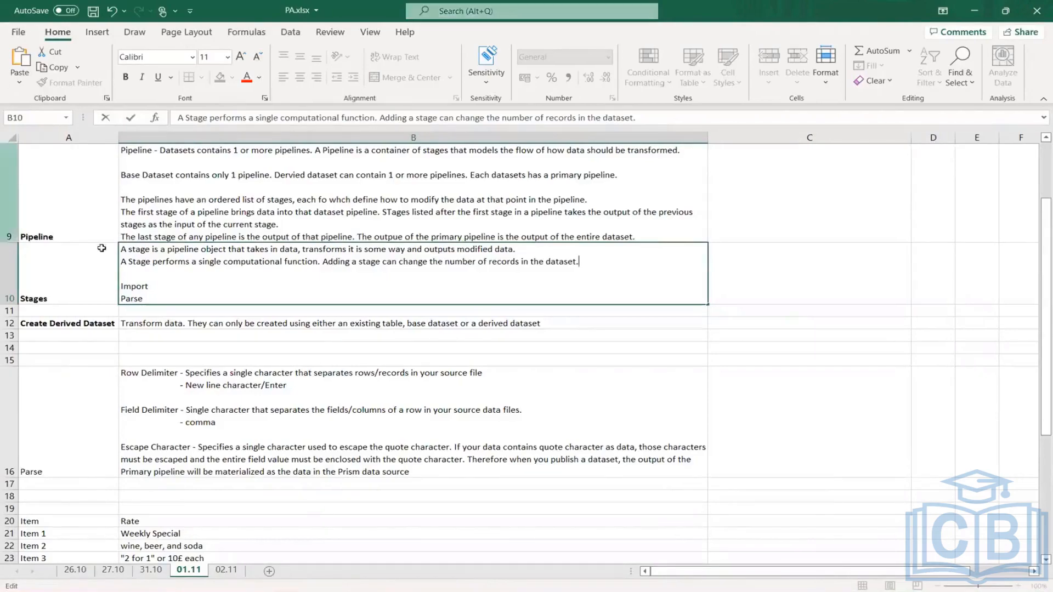
- Copy the Stages entry in A10:B10 to sheet 02.11, pasting it over Dataset Stages starting at cell A4
{"action": "left_click_drag", "start_coordinate": [63, 282], "coordinate": [203, 283]}
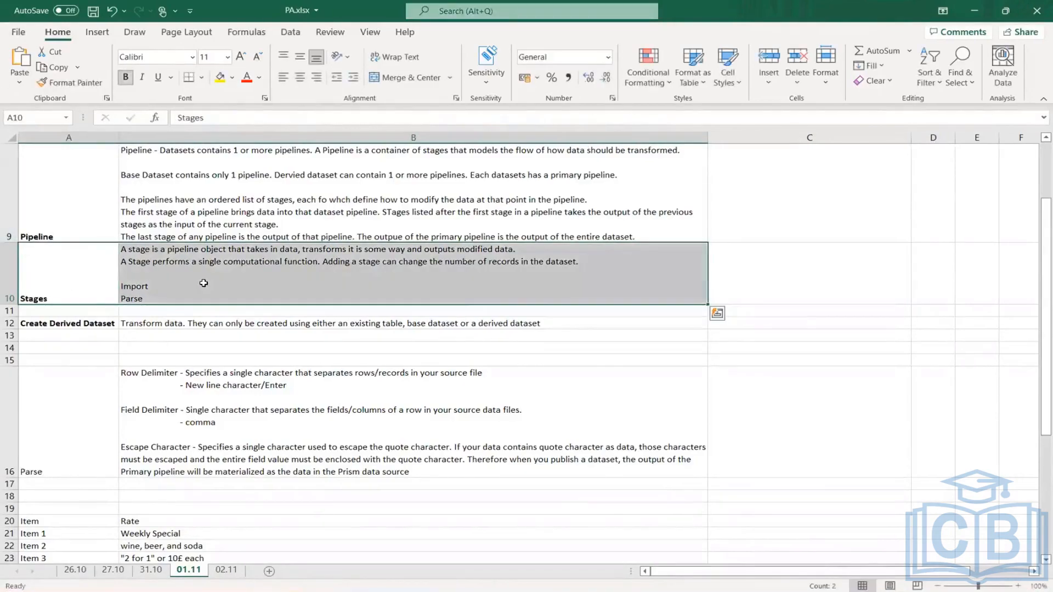
{"action": "key", "text": "ctrl+c"}
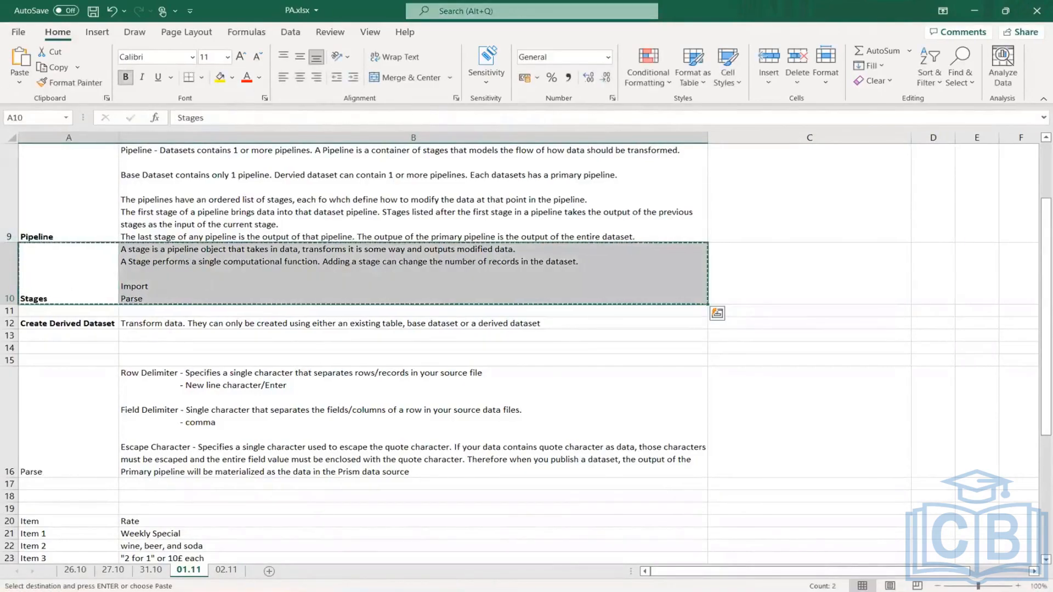
{"action": "left_click", "coordinate": [225, 570]}
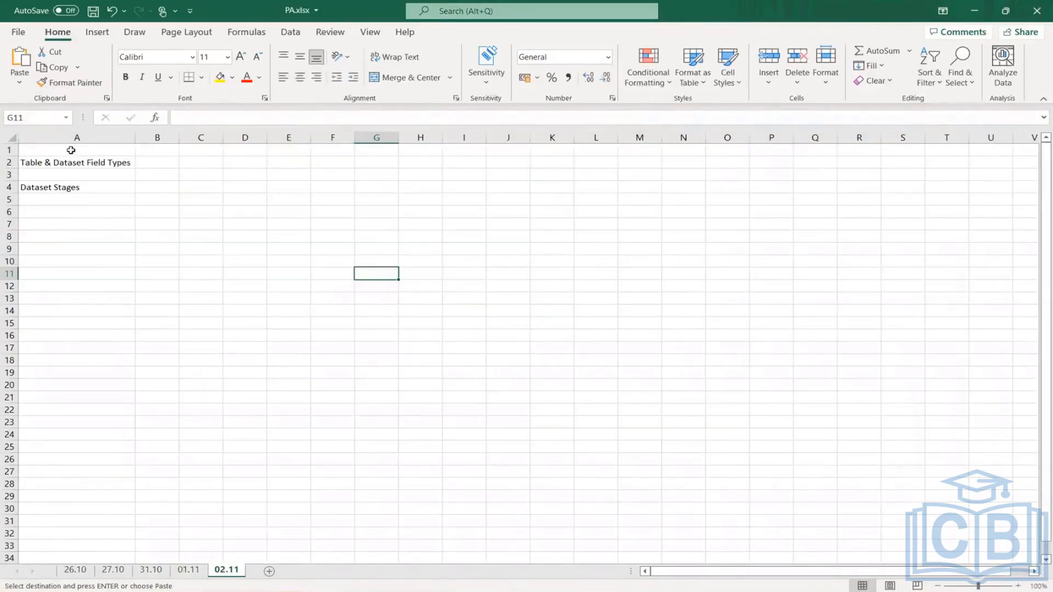
{"action": "left_click", "coordinate": [62, 187]}
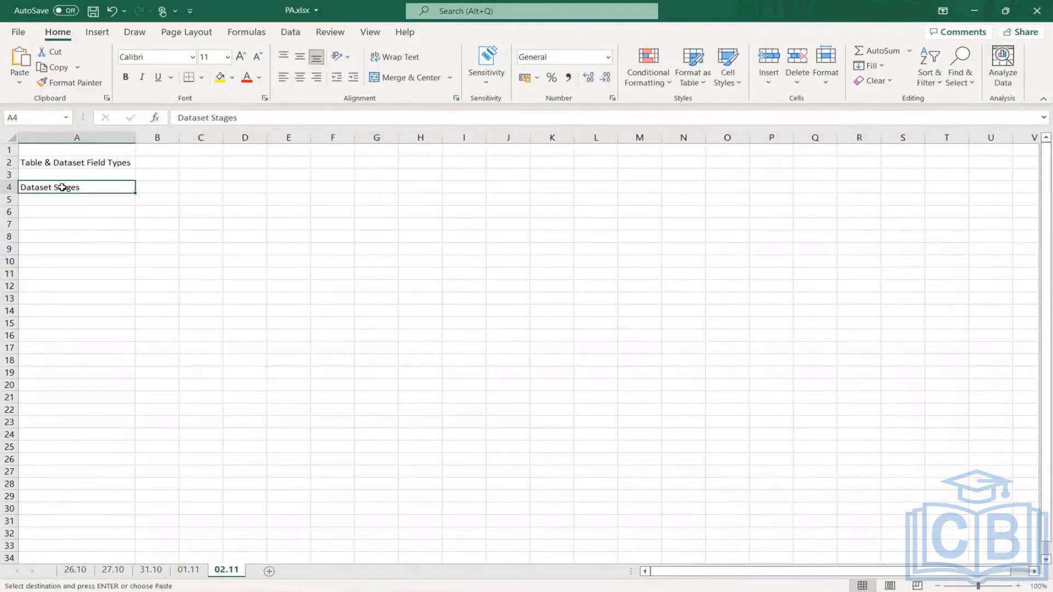
{"action": "key", "text": "ctrl+v"}
- Widen column B so each Stages description line fits on one line, and fit row 4's height to its content
{"action": "left_click", "coordinate": [170, 161]}
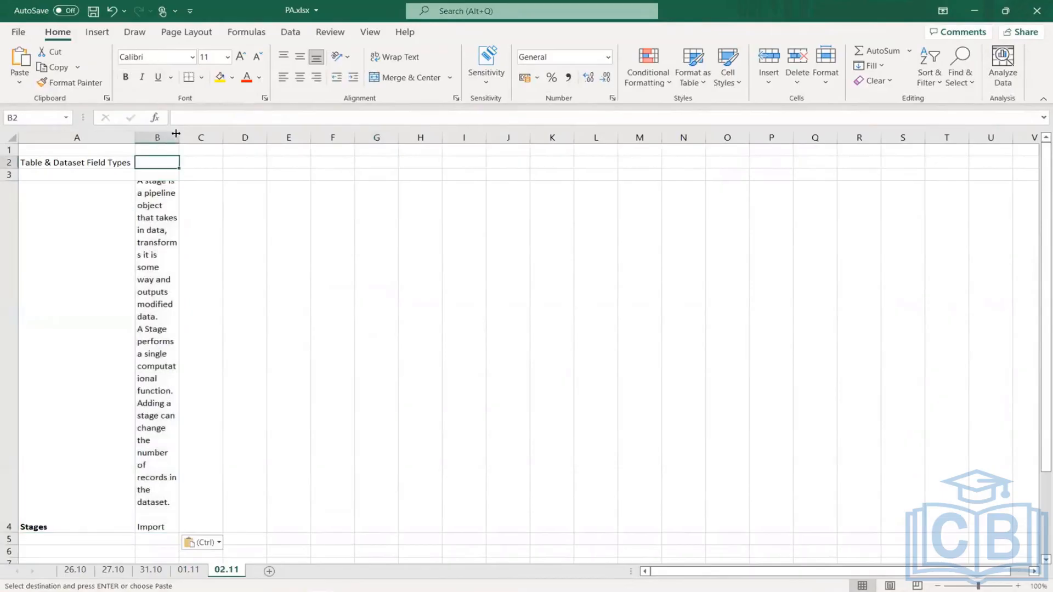
{"action": "left_click_drag", "start_coordinate": [179, 137], "coordinate": [657, 170]}
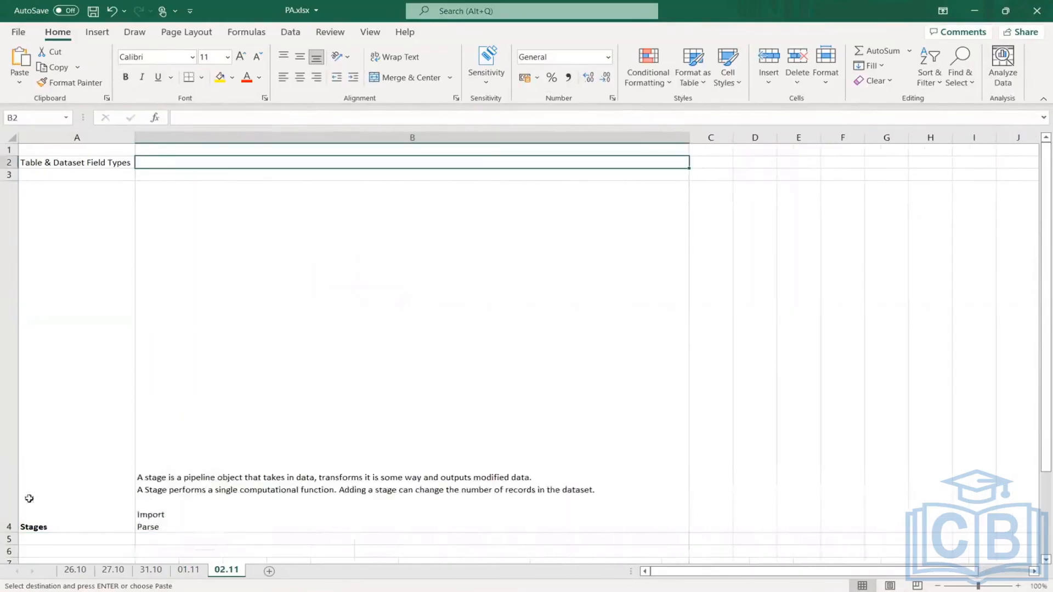
{"action": "double_click", "coordinate": [8, 533]}
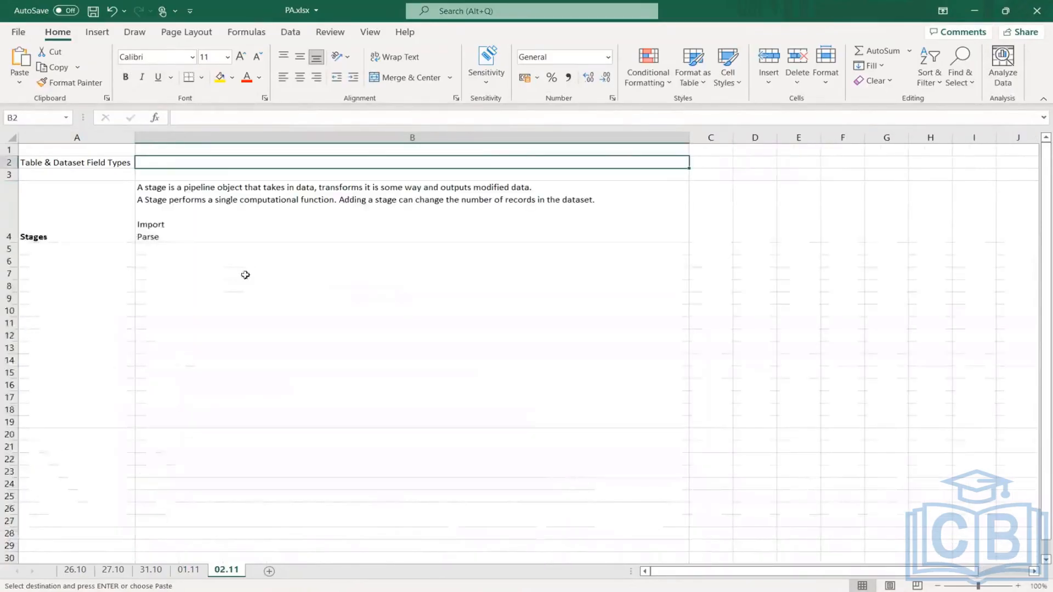
- Describe Import in cell B4 with "- The first stage in every pipeline of a derived dataset."
{"action": "double_click", "coordinate": [190, 223]}
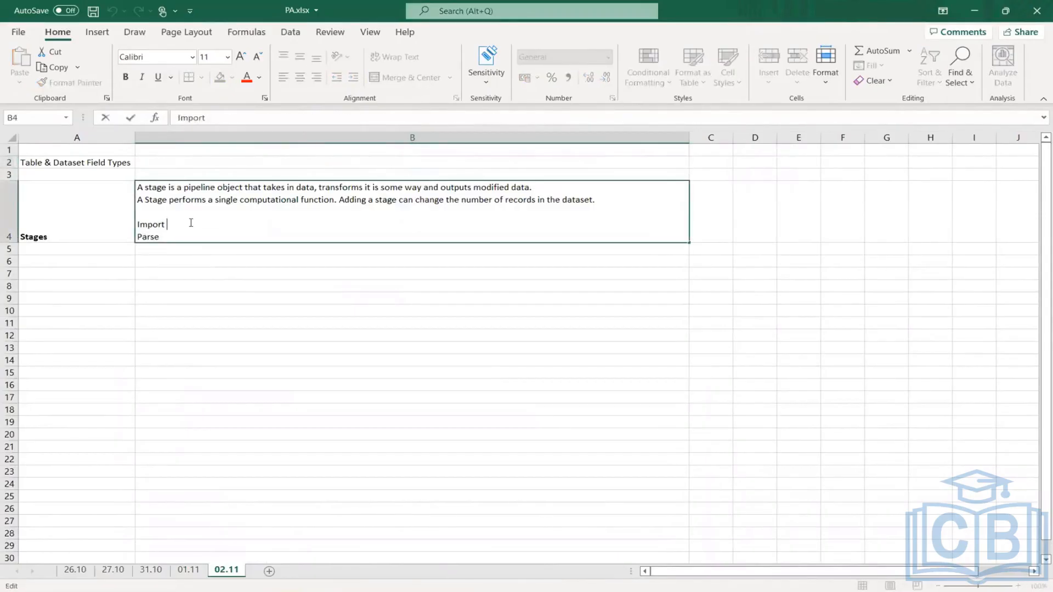
{"action": "type", "text": "-"}
{"action": "type", "text": "The first stage in ev"}
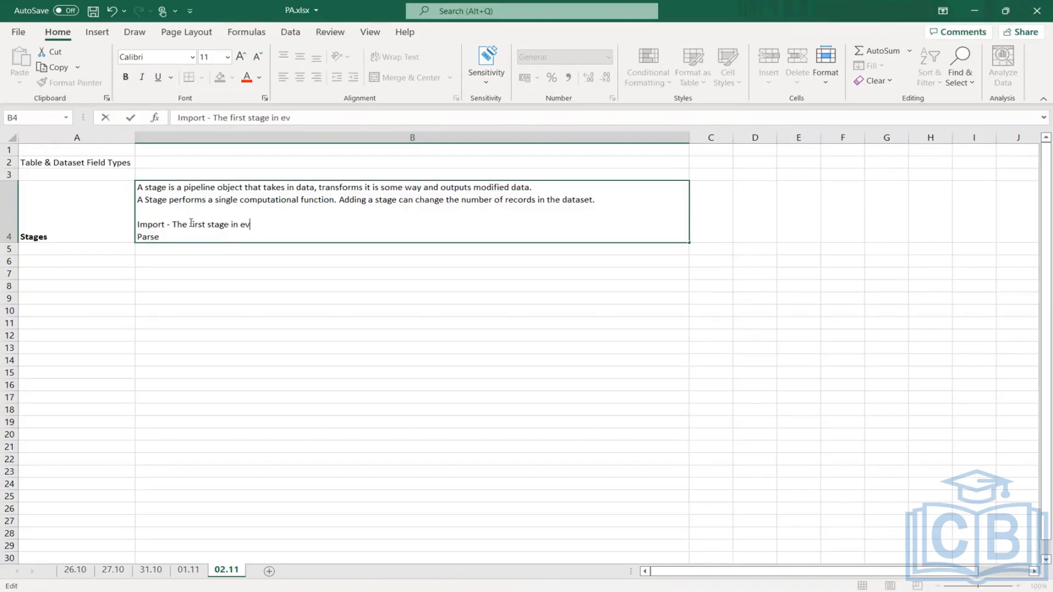
{"action": "type", "text": "ery pipeline of a "}
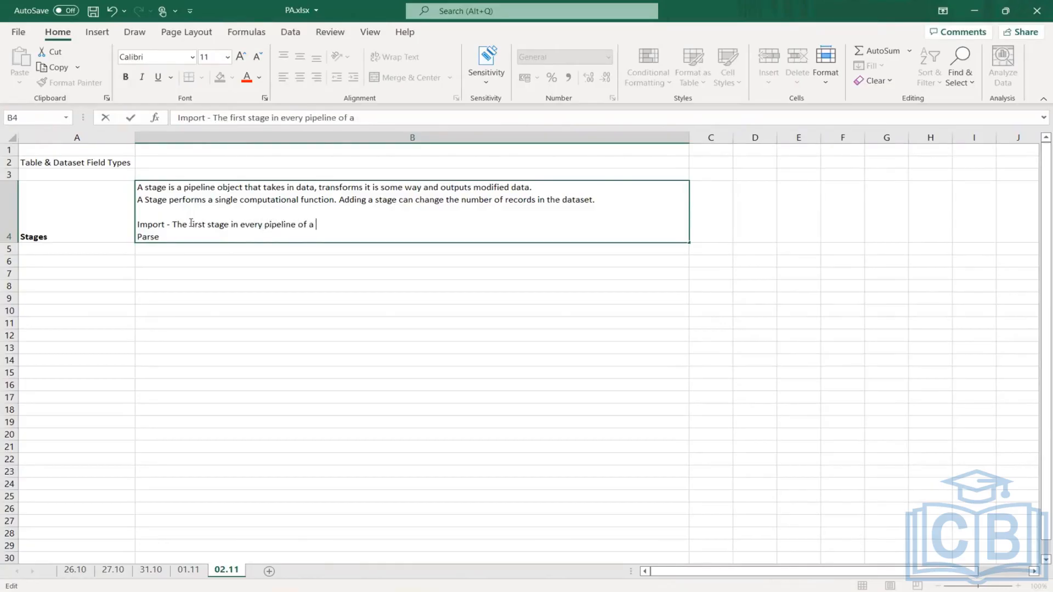
{"action": "type", "text": "derived dataset."}
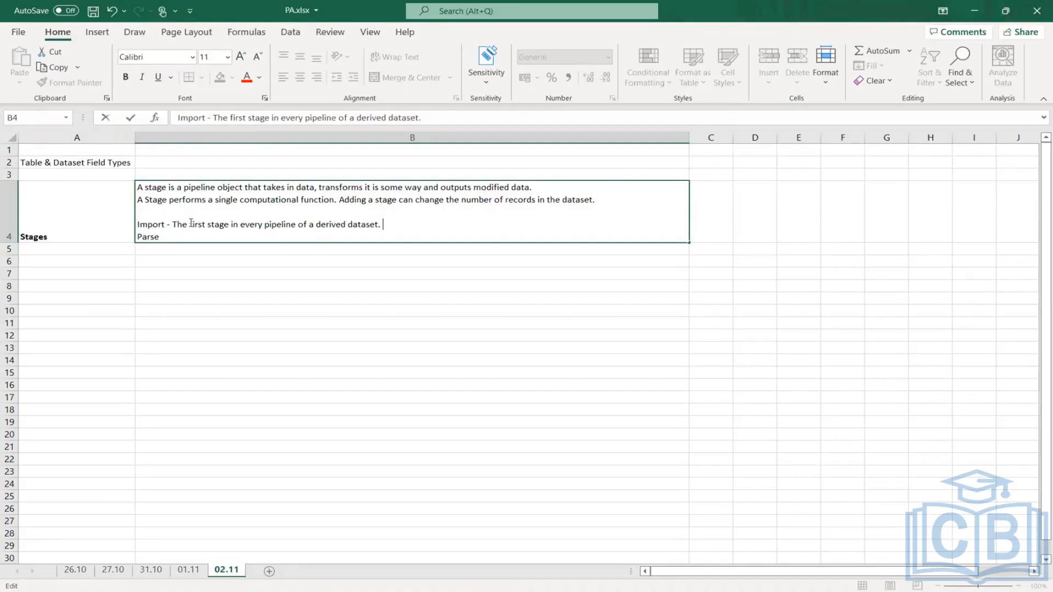
{"action": "type", "text": " Imports dat"}
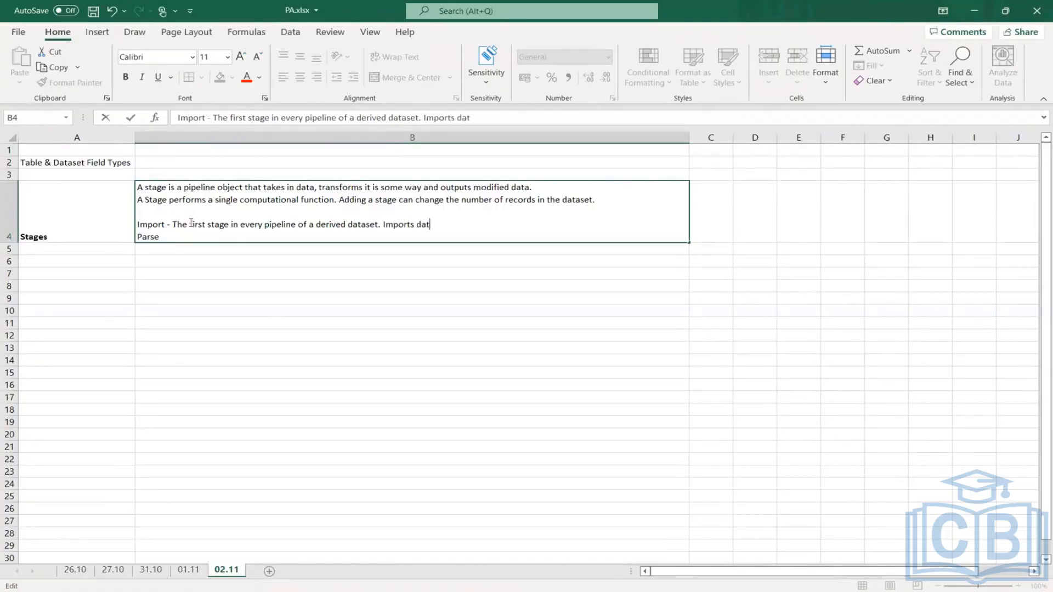
{"action": "type", "text": "a from a source"}
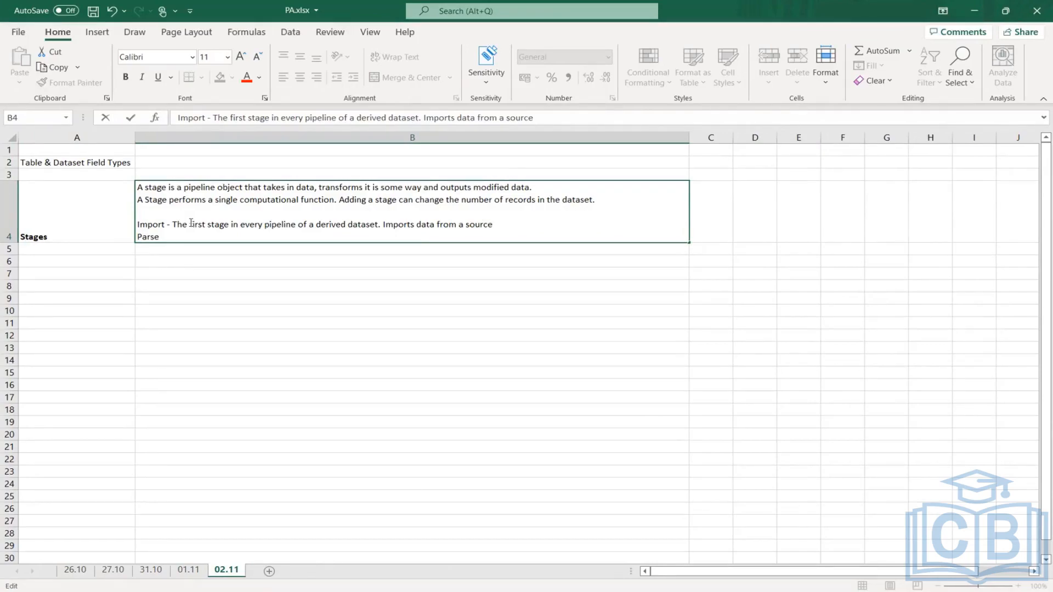
- Continue the Import description in B4 with "Imports data from a source and for a derived dataset that source is the"
{"action": "type", "text": "and for a derive"}
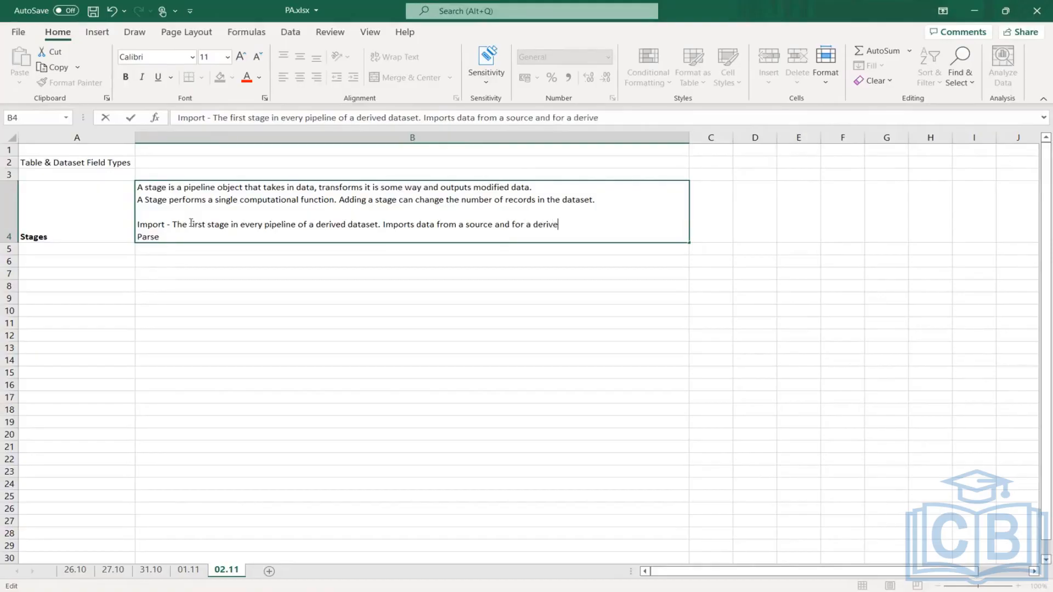
{"action": "type", "text": "d dataset that source is the "}
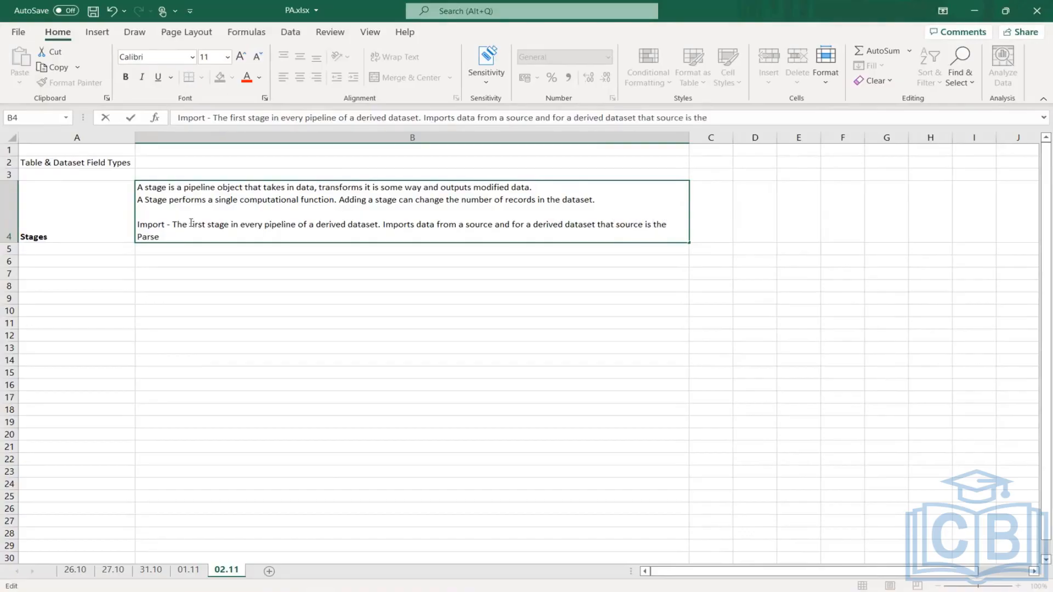
{"action": "type", "text": "putput"}
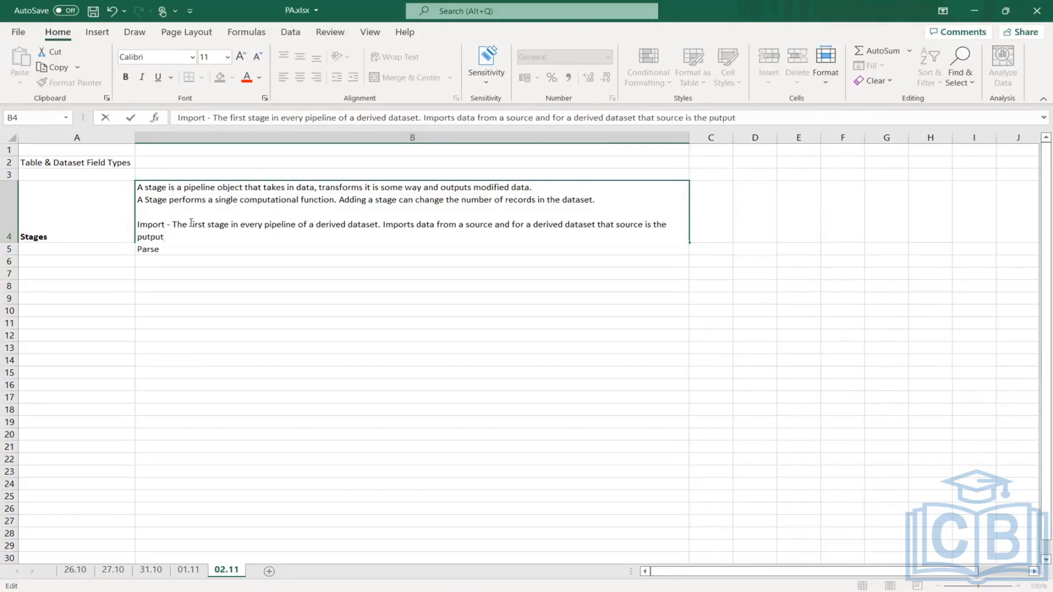
{"action": "type", "text": " ofa t a"}
- Complete the Import source sentence in B4 with "putput ofa tables or an existing dataset."
{"action": "key", "text": "BackSpace"}
{"action": "key", "text": "BackSpace"}
{"action": "type", "text": "ables,"}
{"action": "key", "text": "BackSpace"}
{"action": "type", "text": "or an "}
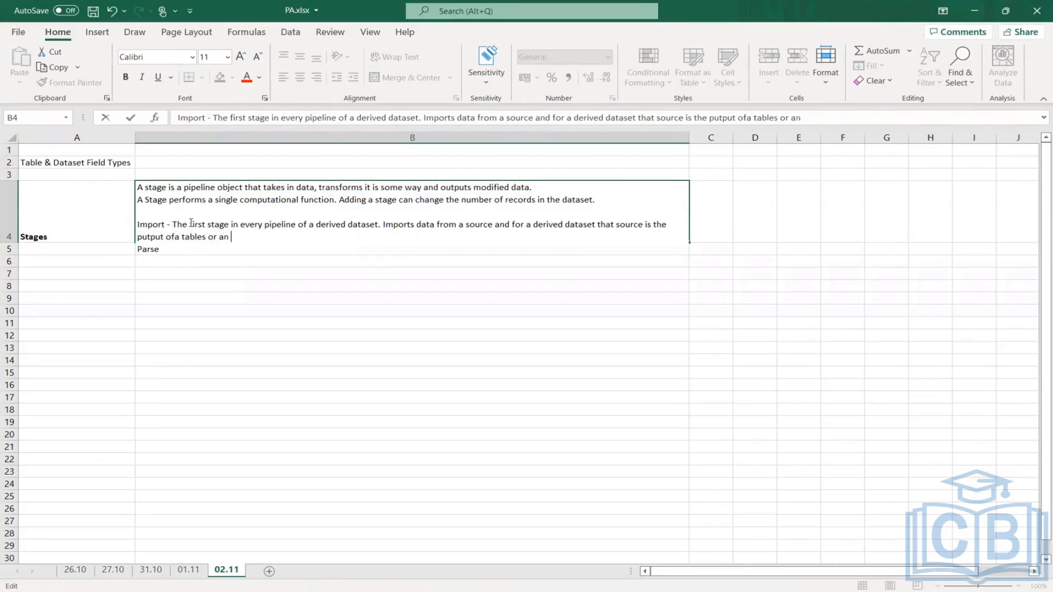
{"action": "type", "text": "existing dataset."}
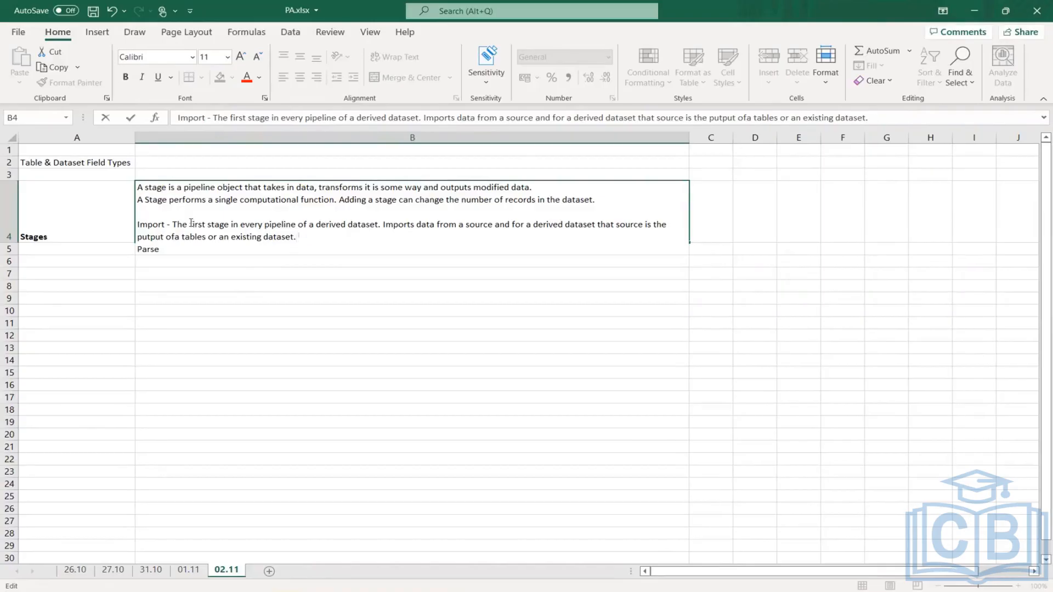
- Add "U cannot delete or add an import stage" at the end of the Import description in B4
{"action": "type", "text": "U cannot delete or add"}
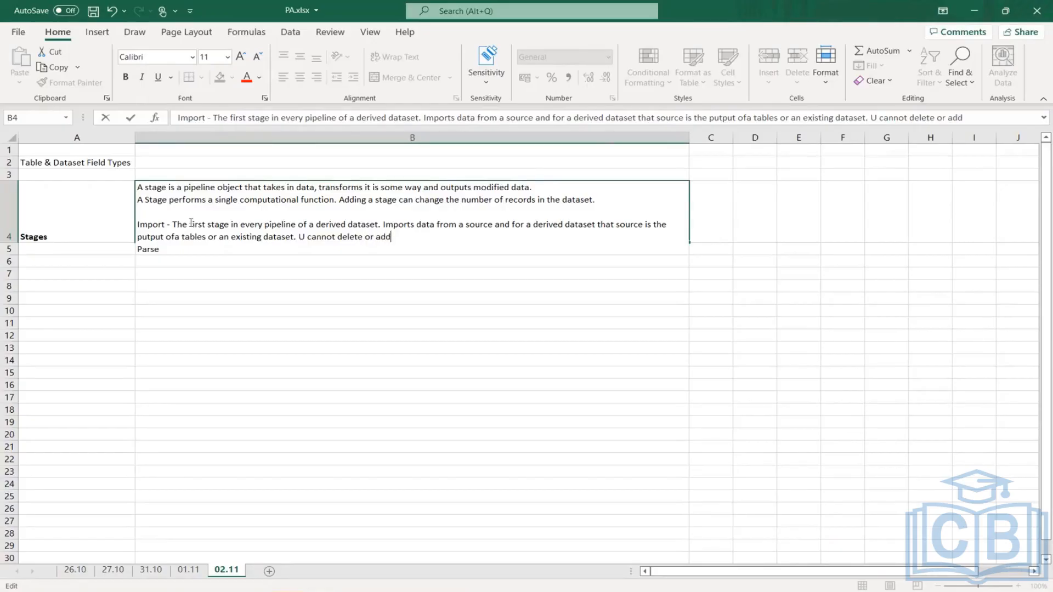
{"action": "type", "text": " an import stage"}
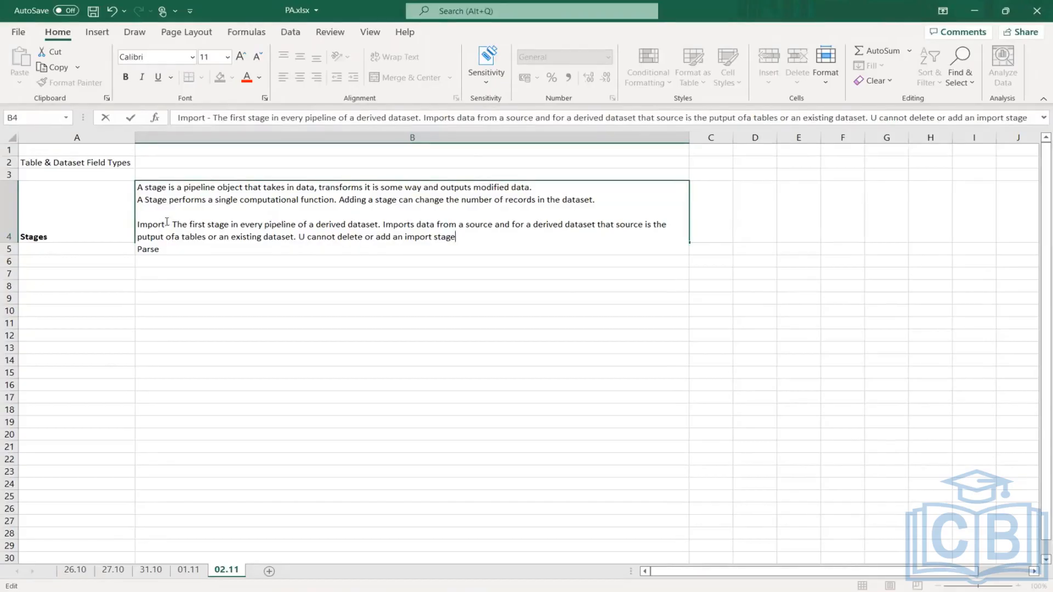
- Make the word Import bold in B4 and insert a blank line between its description and Parse
{"action": "left_click_drag", "start_coordinate": [167, 221], "coordinate": [126, 222]}
{"action": "left_click", "coordinate": [125, 77]}
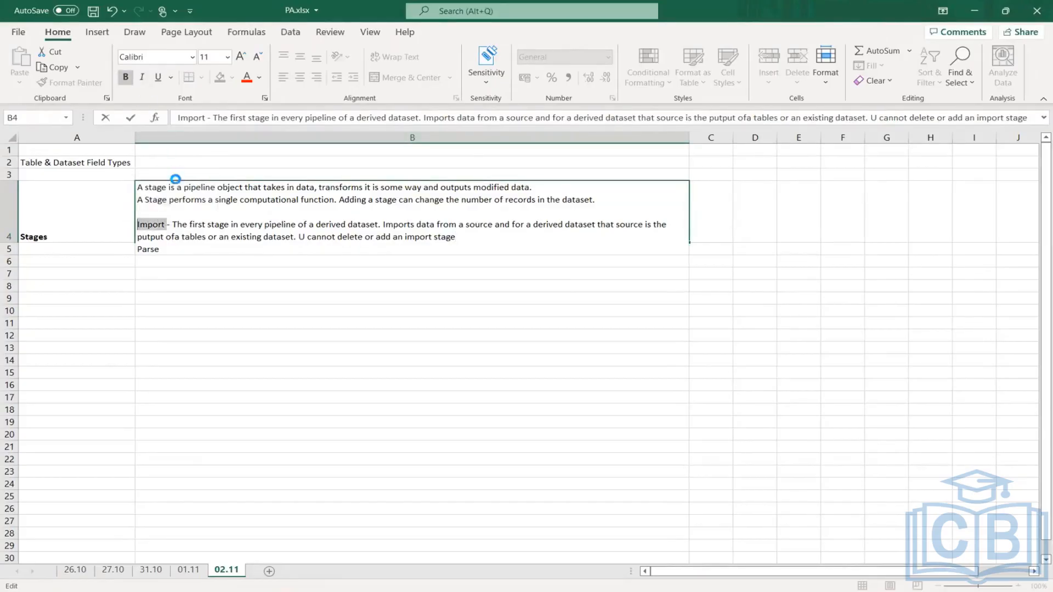
{"action": "left_click", "coordinate": [467, 239]}
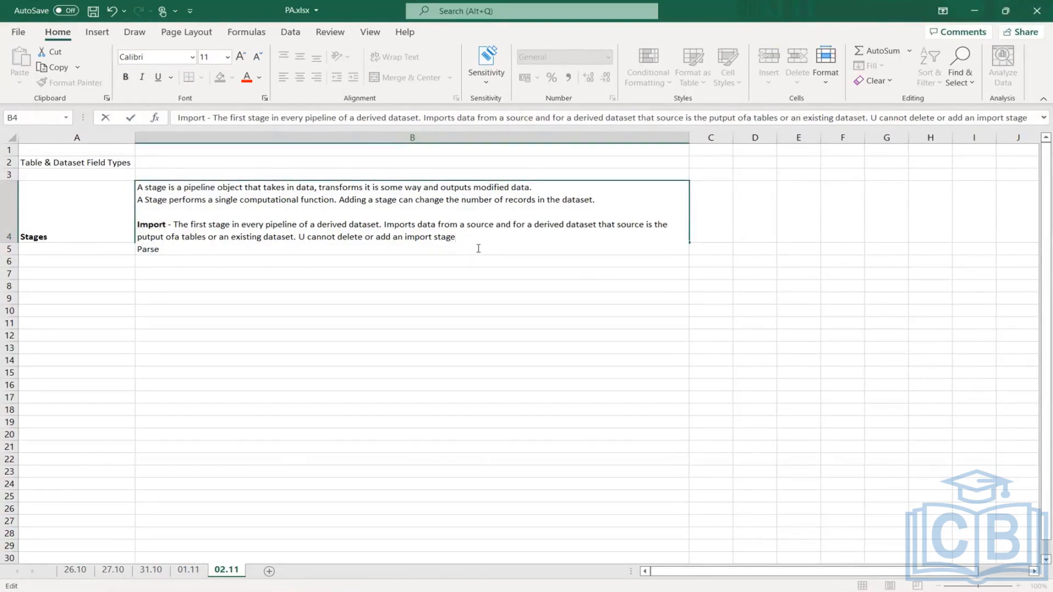
{"action": "key", "text": "Return"}
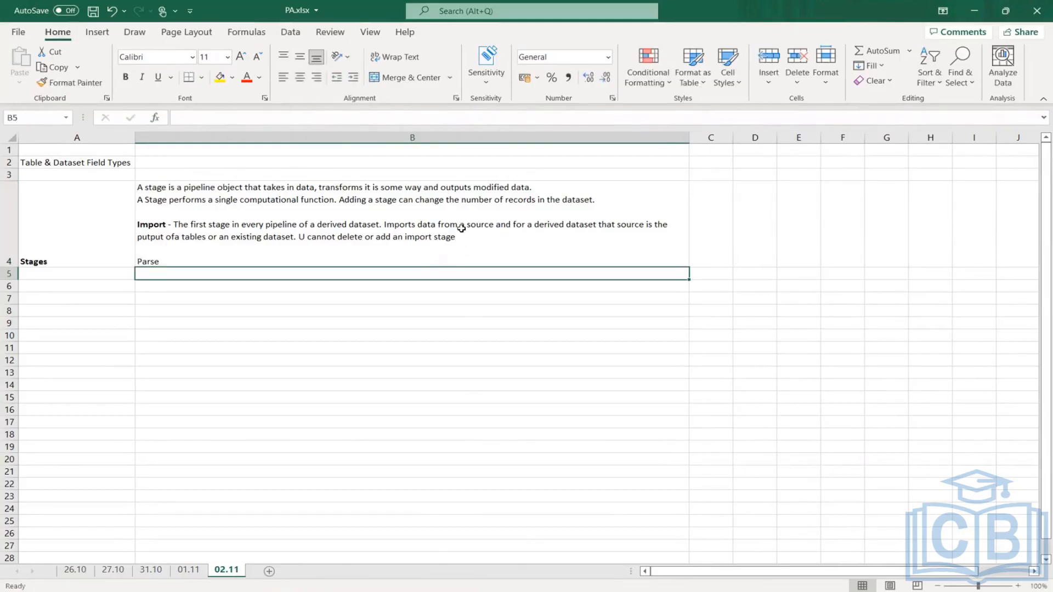
- Describe Parse in cell B4 with "- A parse is automatically added by workday to a table or base dataset and"
{"action": "double_click", "coordinate": [172, 262]}
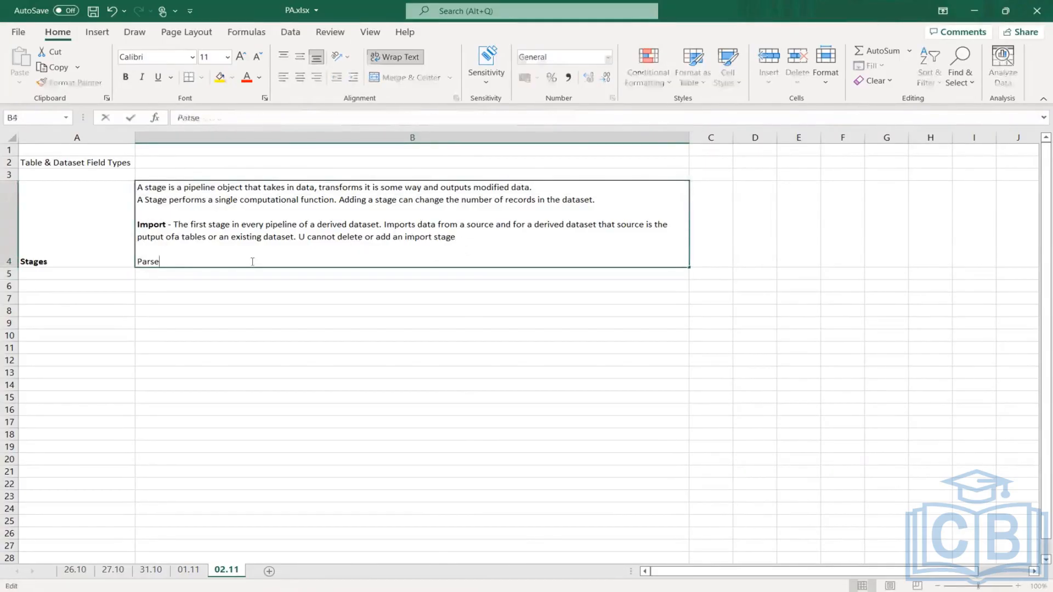
{"action": "type", "text": "- A"}
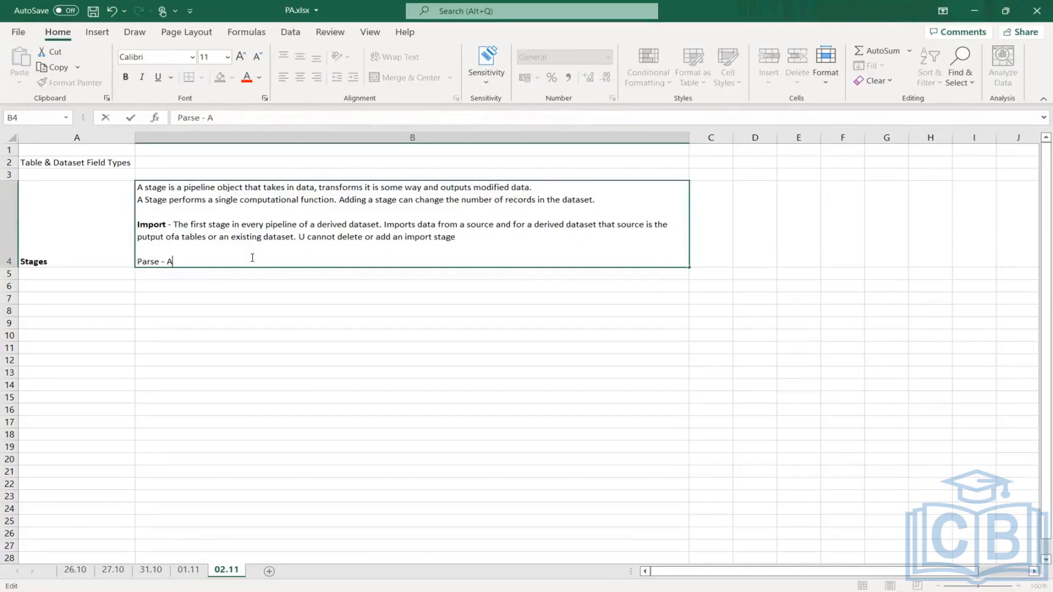
{"action": "type", "text": " parse"}
{"action": "type", "text": " is automatical"}
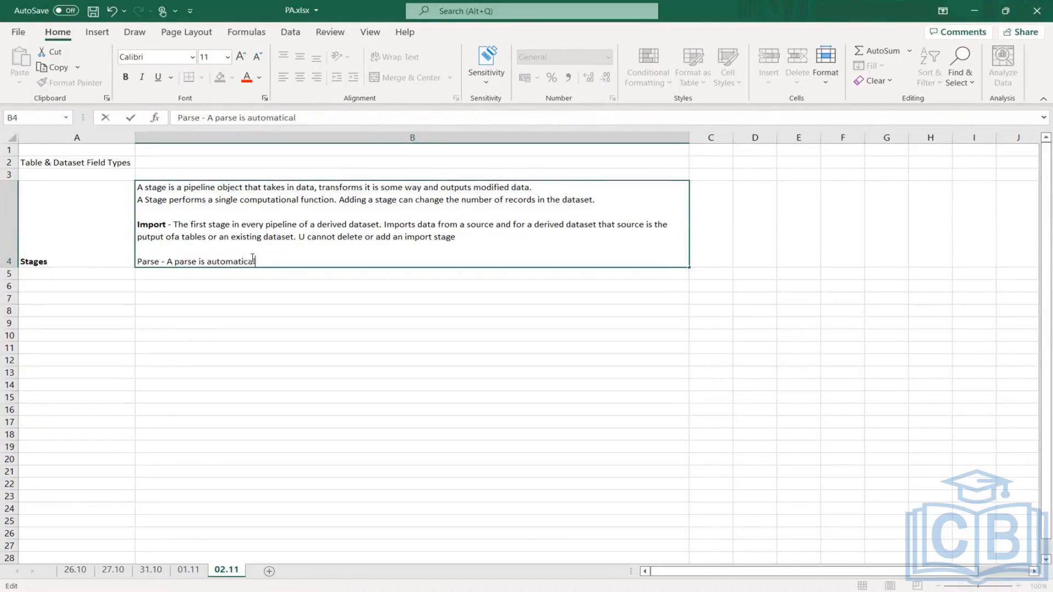
{"action": "type", "text": "ly added by word"}
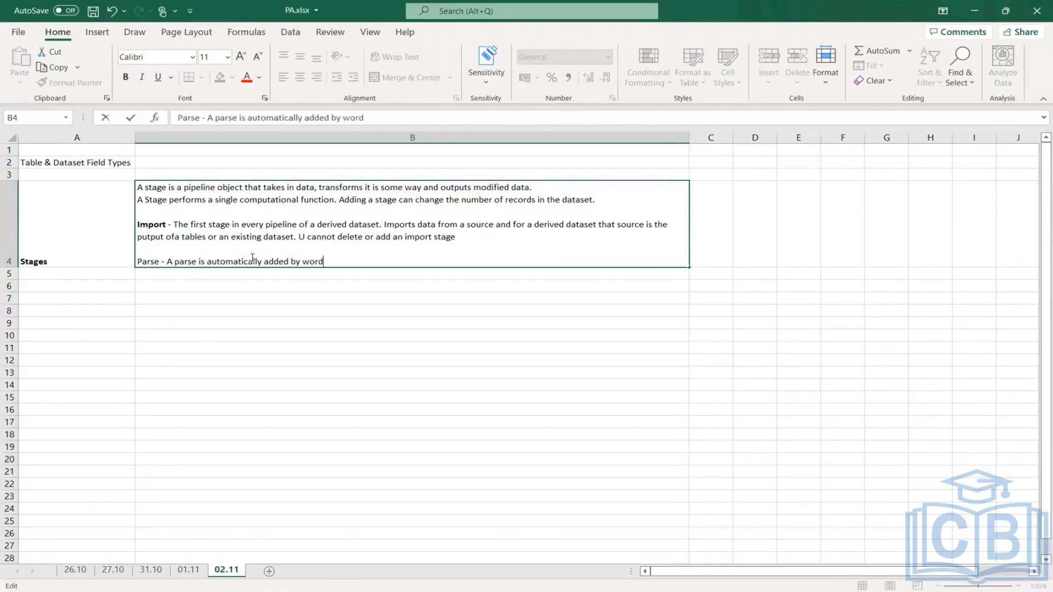
{"action": "key", "text": "BackSpace"}
{"action": "type", "text": "kday to "}
{"action": "type", "text": "a t"}
{"action": "type", "text": "e "}
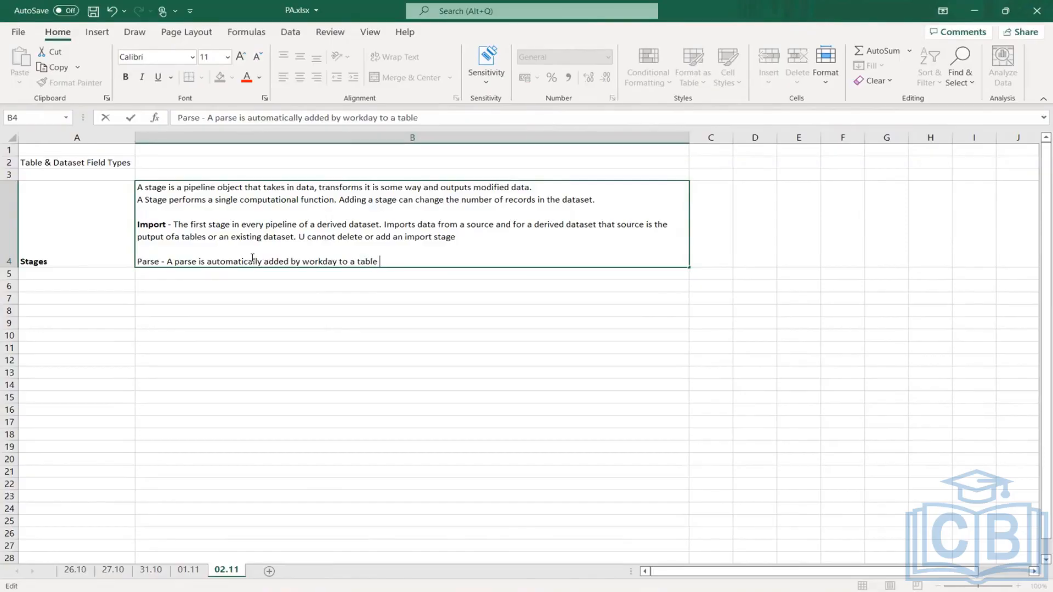
{"action": "type", "text": "or base dataset and "}
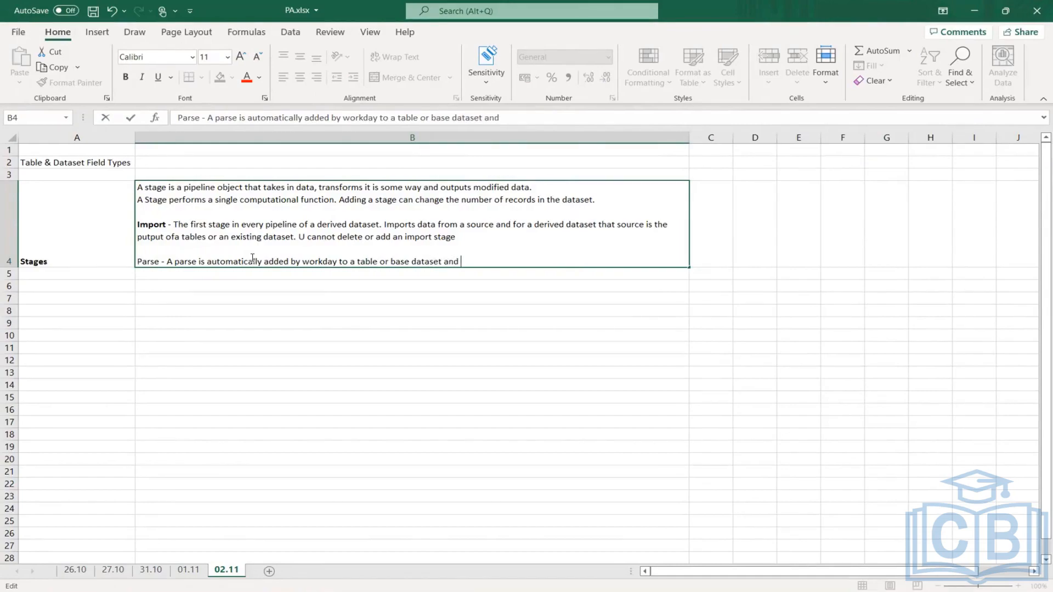
{"action": "type", "text": "d"}
{"action": "type", "text": "esc"}
{"action": "type", "text": "ribes"}
- Extend the Parse description in B4 with "is used to import"
{"action": "key", "text": "BackSpace"}
{"action": "key", "text": "BackSpace"}
{"action": "key", "text": "BackSpace"}
{"action": "key", "text": "BackSpace"}
{"action": "key", "text": "BackSpace"}
{"action": "key", "text": "BackSpace"}
{"action": "key", "text": "BackSpace"}
{"action": "key", "text": "BackSpace"}
{"action": "key", "text": "BackSpace"}
{"action": "type", "text": "is used to import"}
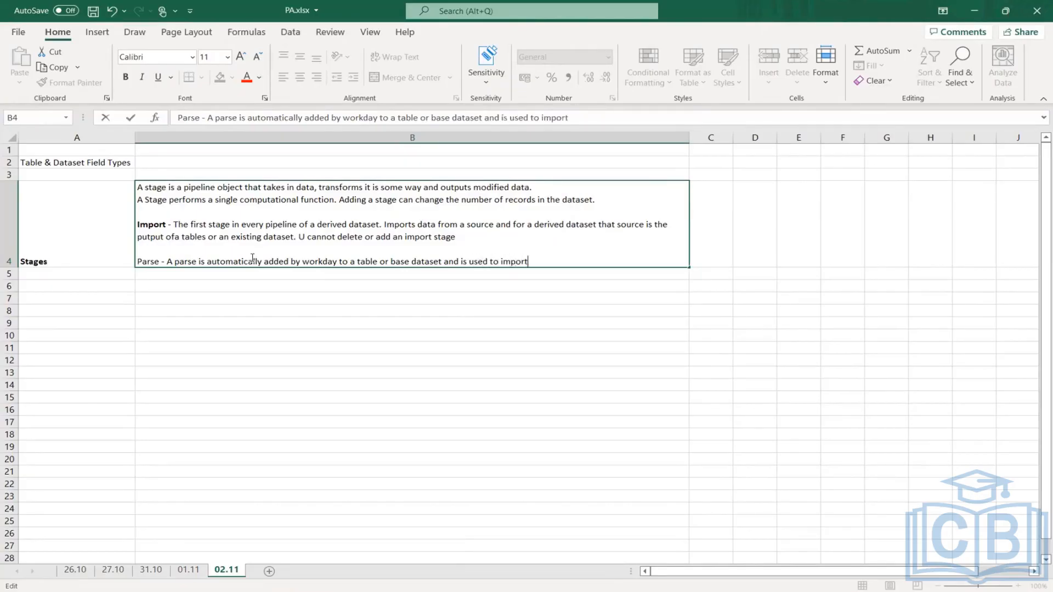
{"action": "type", "text": " data into Prism f"}
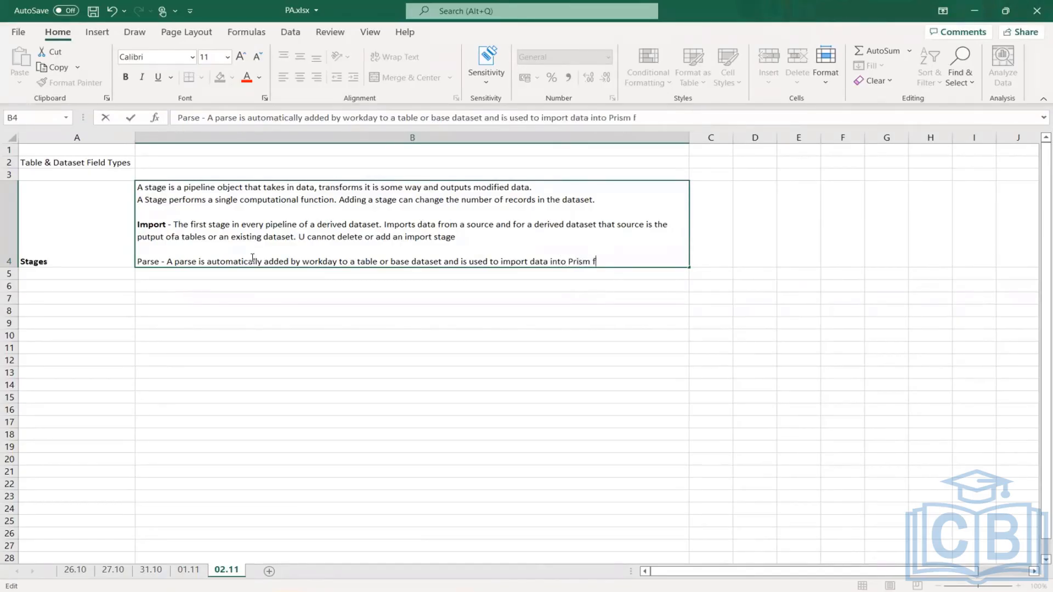
{"action": "type", "text": "rom an external s"}
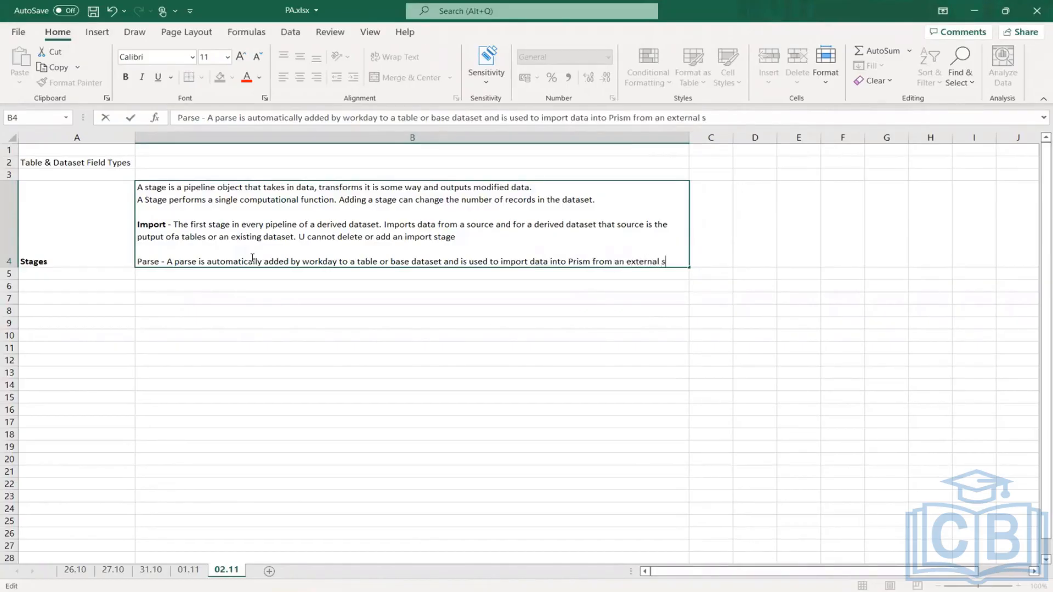
{"action": "type", "text": "ource in a "}
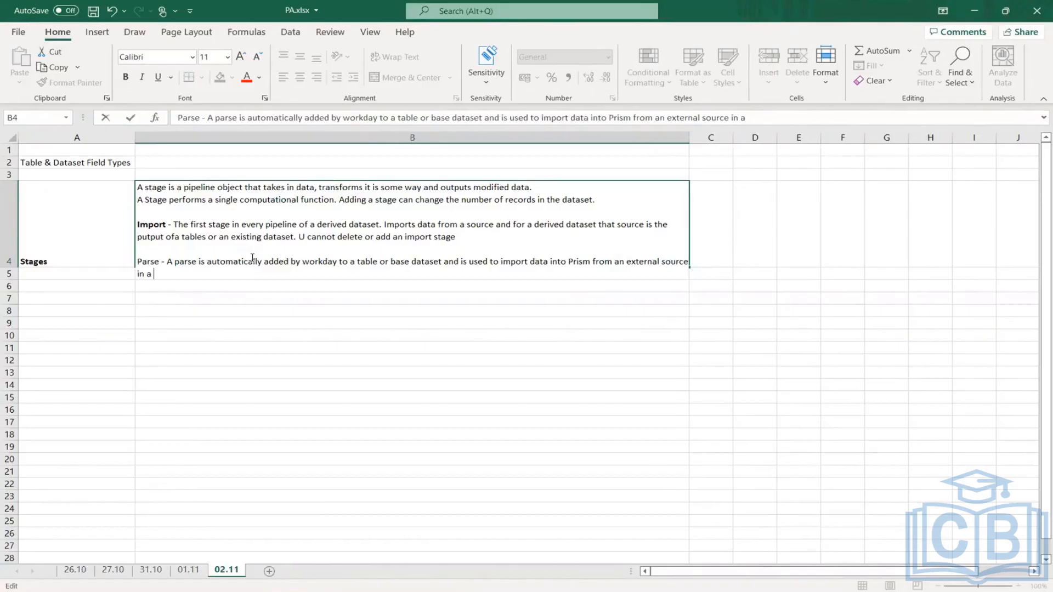
{"action": "type", "text": "tabular format."}
- Complete the Parse sentence in B4 with "data into Prism from an external source in a tabular format."
{"action": "key", "text": "Return"}
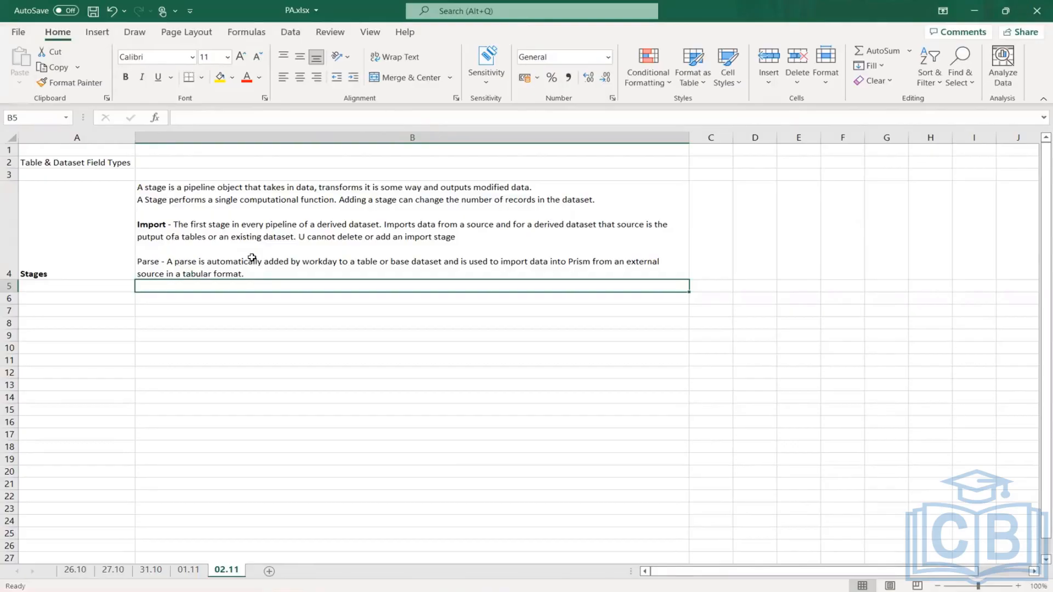
- Make the word Parse bold in B4 and add a blank line below its description
{"action": "double_click", "coordinate": [163, 263]}
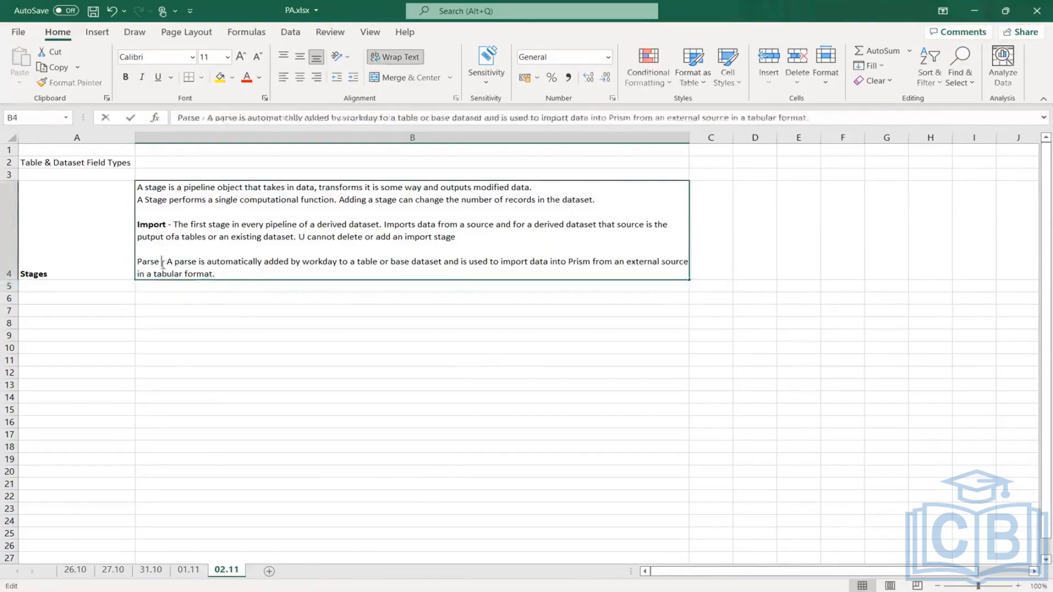
{"action": "left_click_drag", "start_coordinate": [163, 263], "coordinate": [137, 262]}
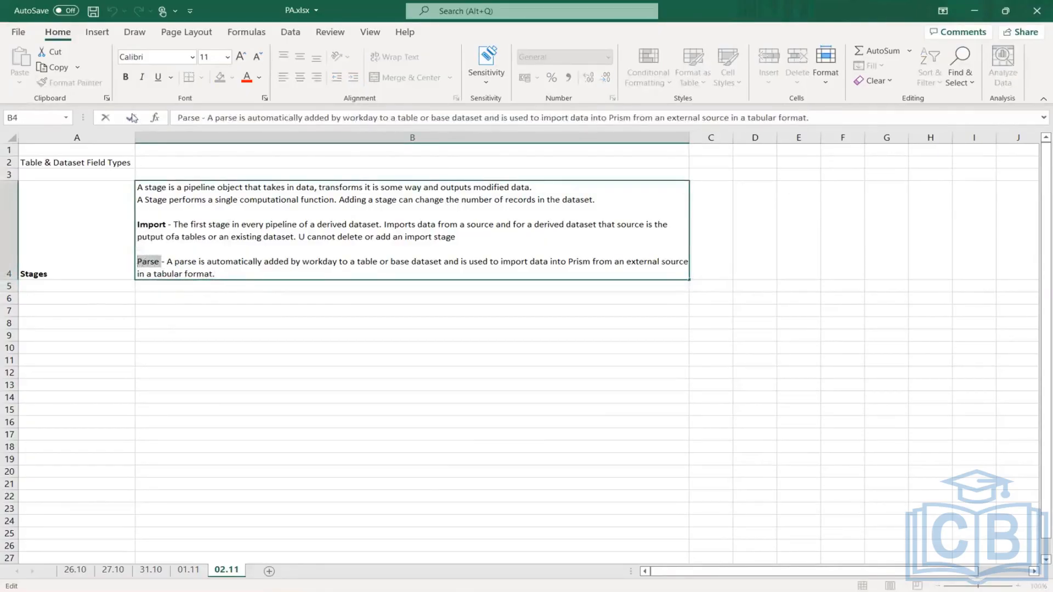
{"action": "left_click", "coordinate": [125, 77]}
{"action": "left_click", "coordinate": [249, 274]}
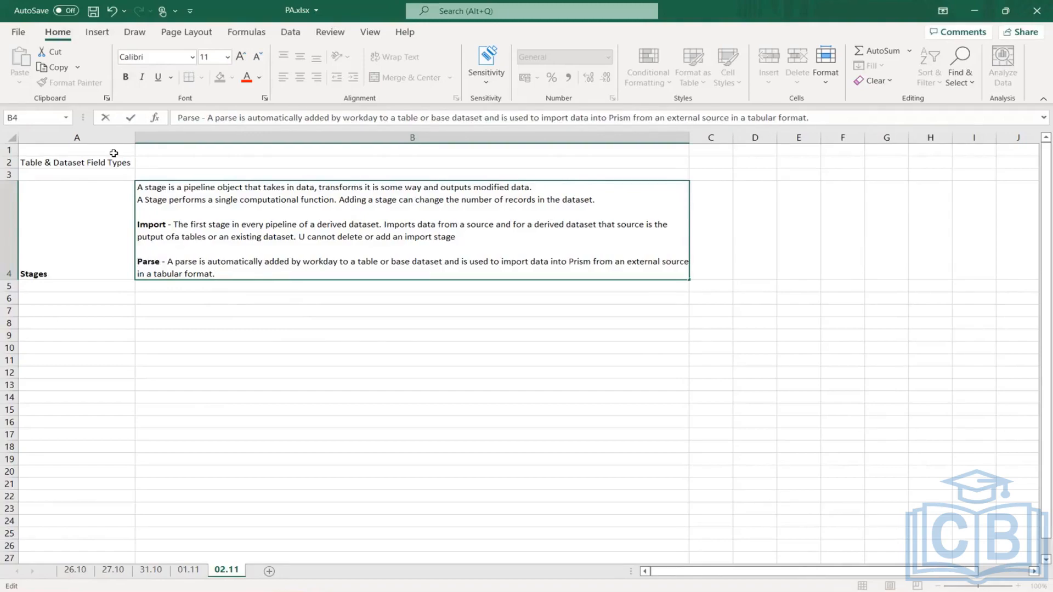
{"action": "key", "text": "alt+Return"}
{"action": "key", "text": "alt+Return"}
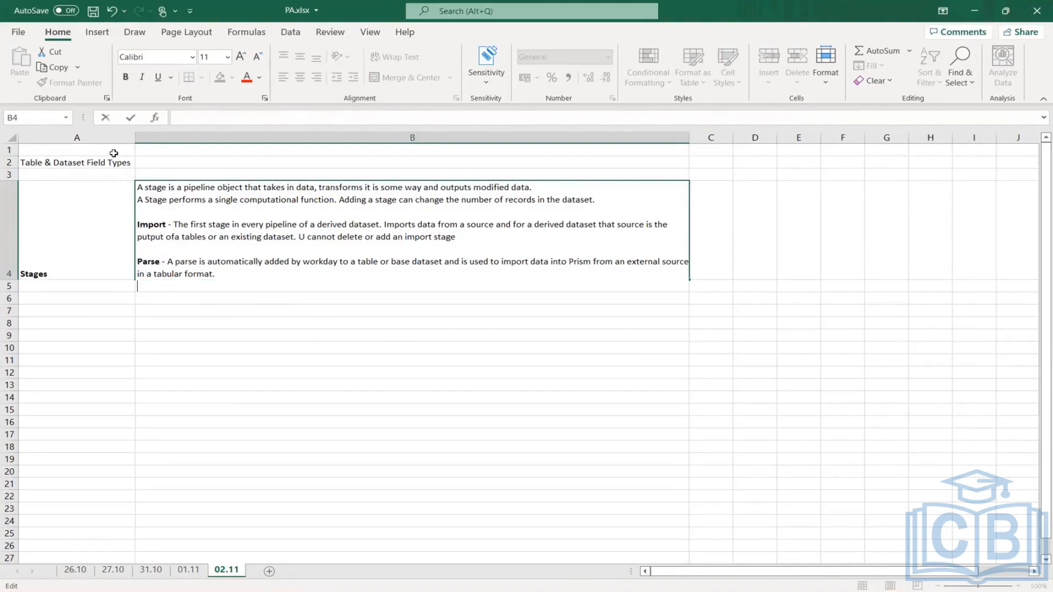
- Add the stage name "Manage Fields" as a new entry below the Parse description in B4
{"action": "type", "text": "Manag"}
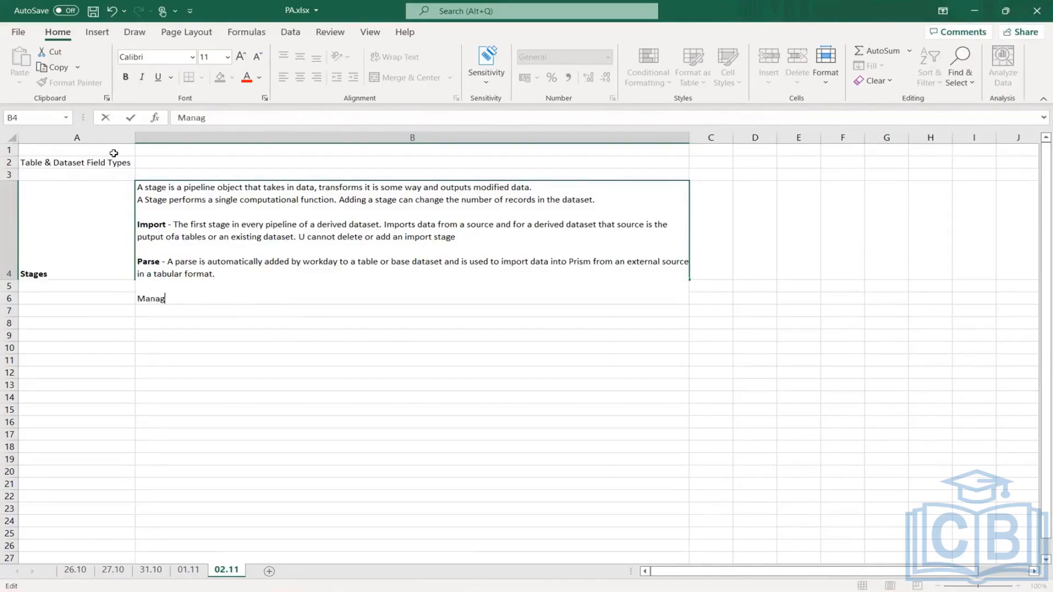
{"action": "type", "text": "e F"}
{"action": "type", "text": "eild"}
{"action": "key", "text": "BackSpace"}
{"action": "key", "text": "BackSpace"}
{"action": "key", "text": "BackSpace"}
{"action": "key", "text": "BackSpace"}
{"action": "type", "text": "ields - A manage"}
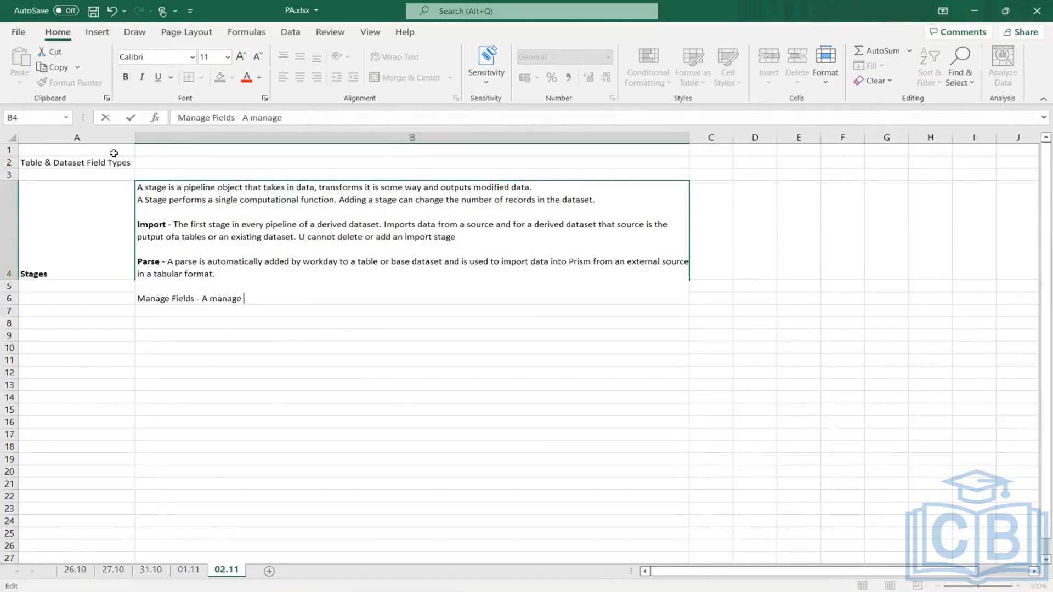
{"action": "type", "text": " Fiell"}
- Describe Manage Fields in B4 with "- A manage Field stage is a type of stage that enables you to"
{"action": "key", "text": "BackSpace"}
{"action": "type", "text": "d"}
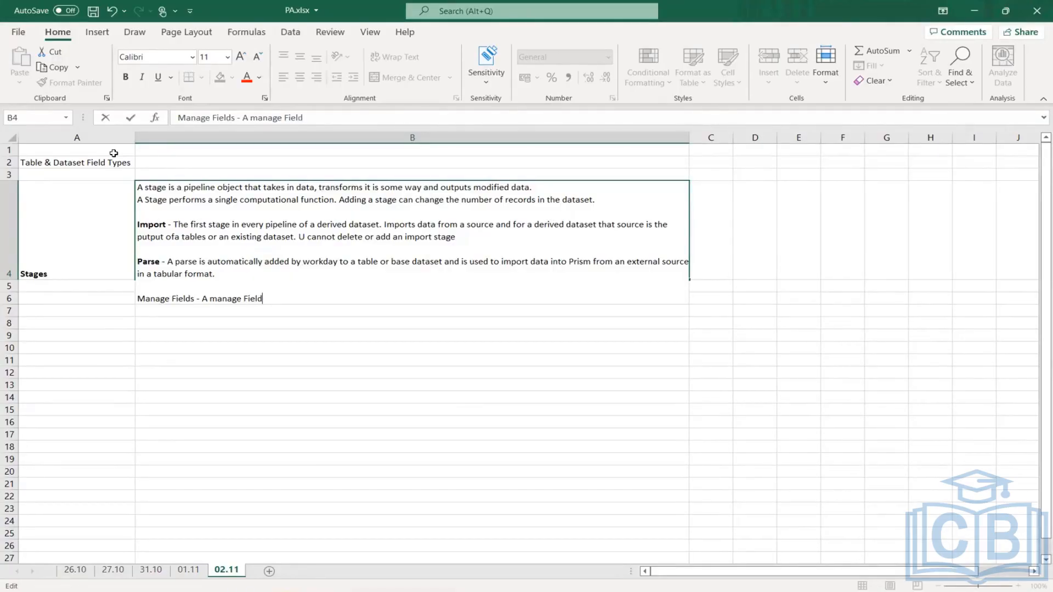
{"action": "type", "text": " stage is a type"}
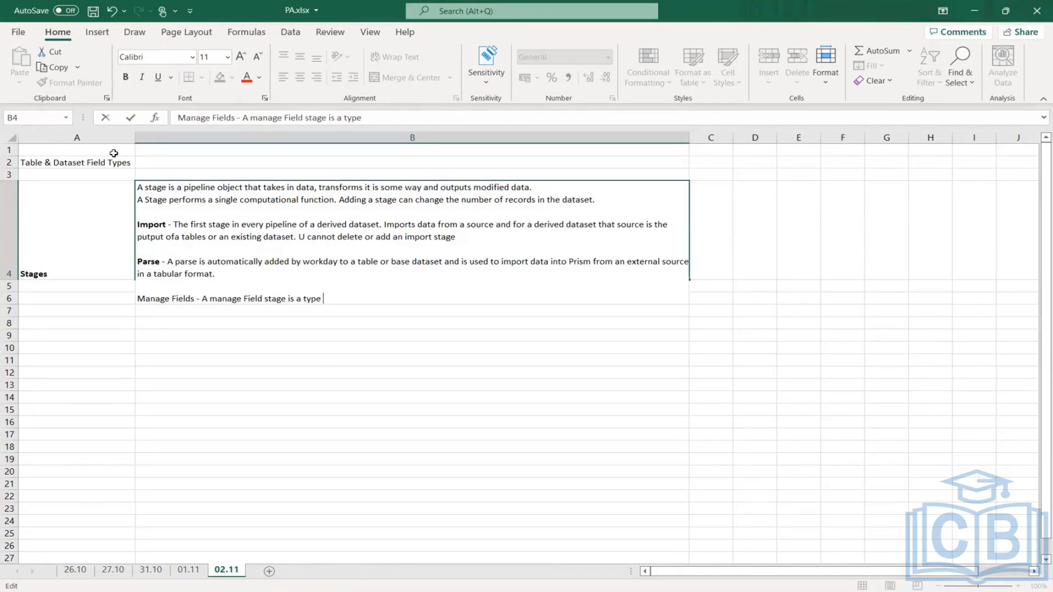
{"action": "type", "text": " of stage that enable"}
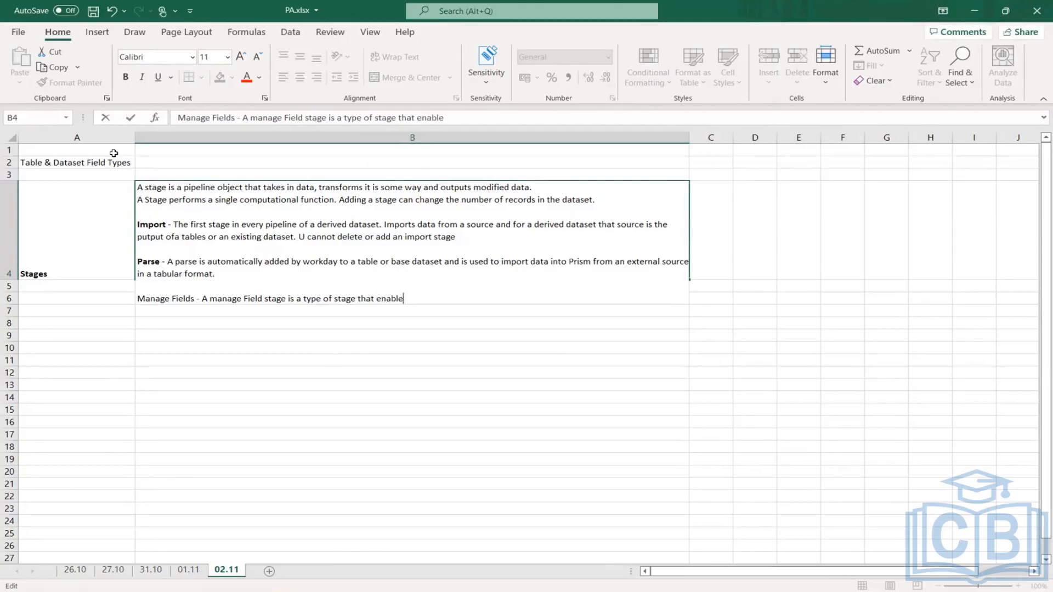
{"action": "type", "text": "s you to view fields ch"}
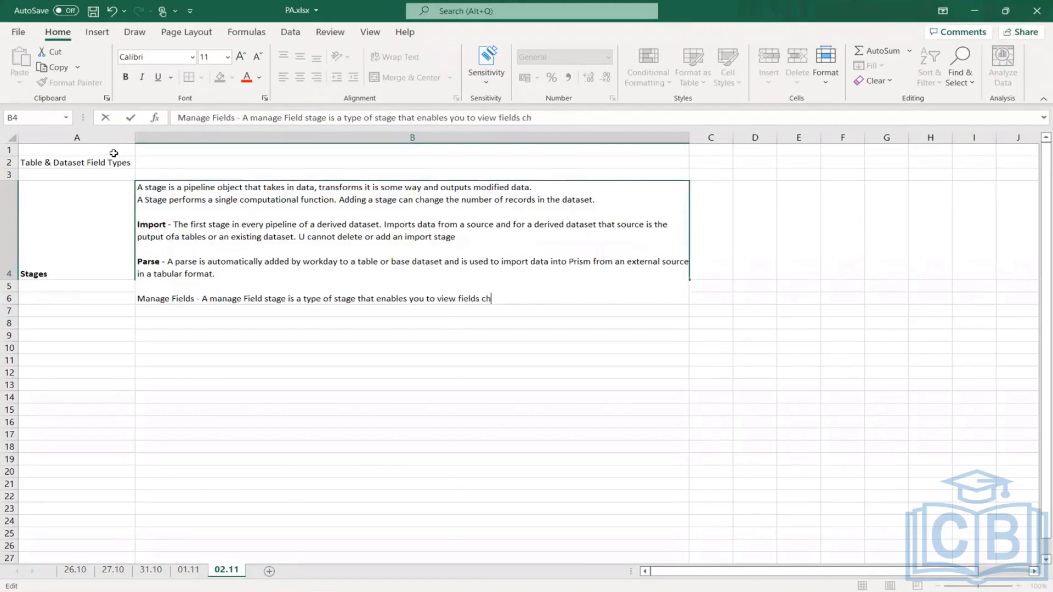
{"action": "type", "text": "anges, select fields a"}
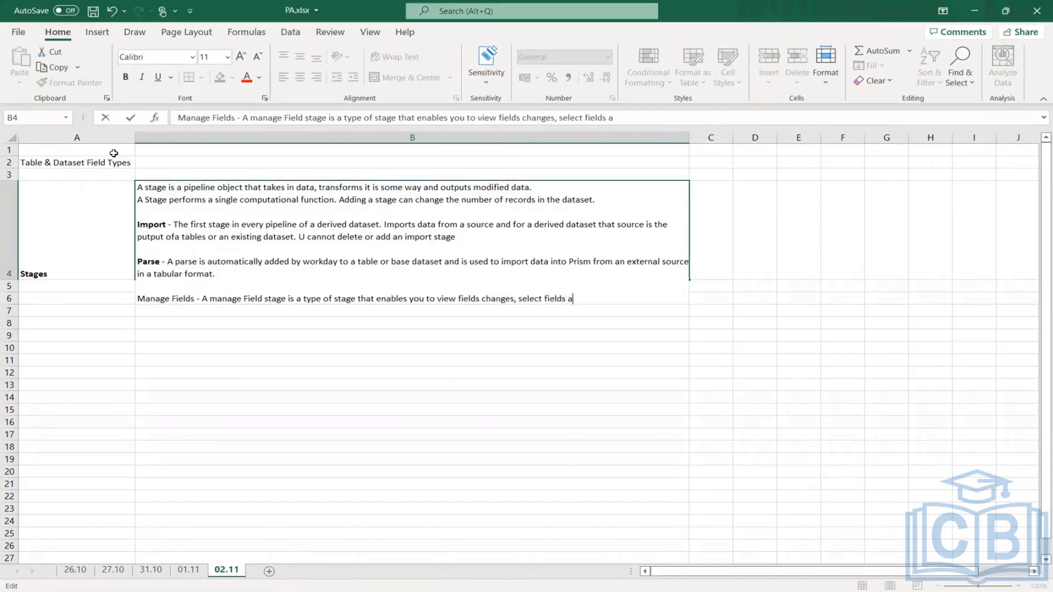
{"action": "type", "text": "nd edit fields."}
- Complete the Manage Fields sentence in B4 with "view fields changes, select fields and edit fields."
{"action": "key", "text": "Return"}
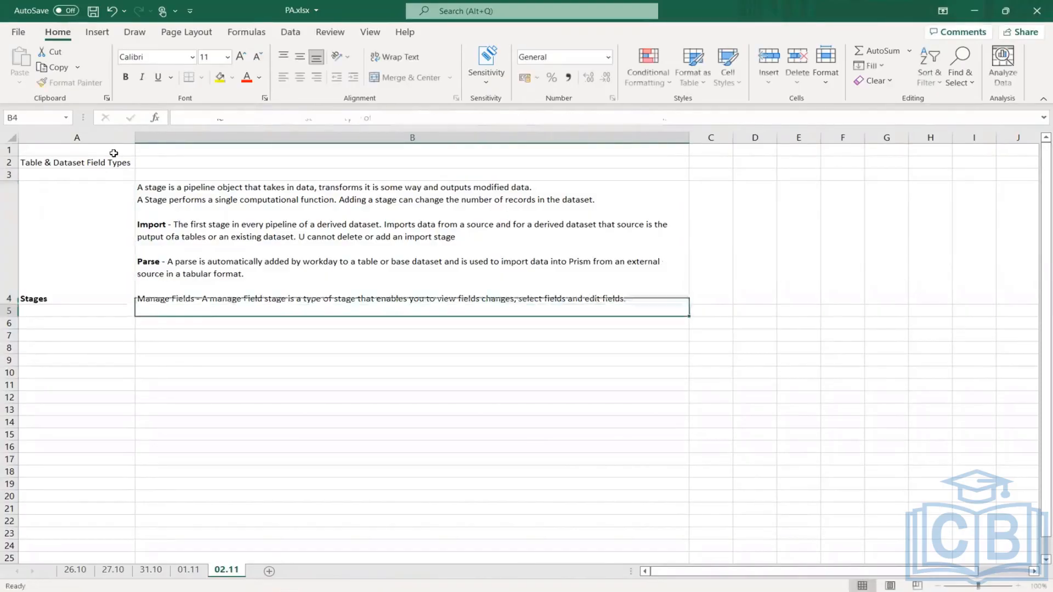
- Make the words Manage Fields bold in B4 and save the workbook
{"action": "double_click", "coordinate": [189, 298]}
{"action": "double_click", "coordinate": [183, 298]}
{"action": "left_click_drag", "start_coordinate": [154, 303], "coordinate": [135, 305]}
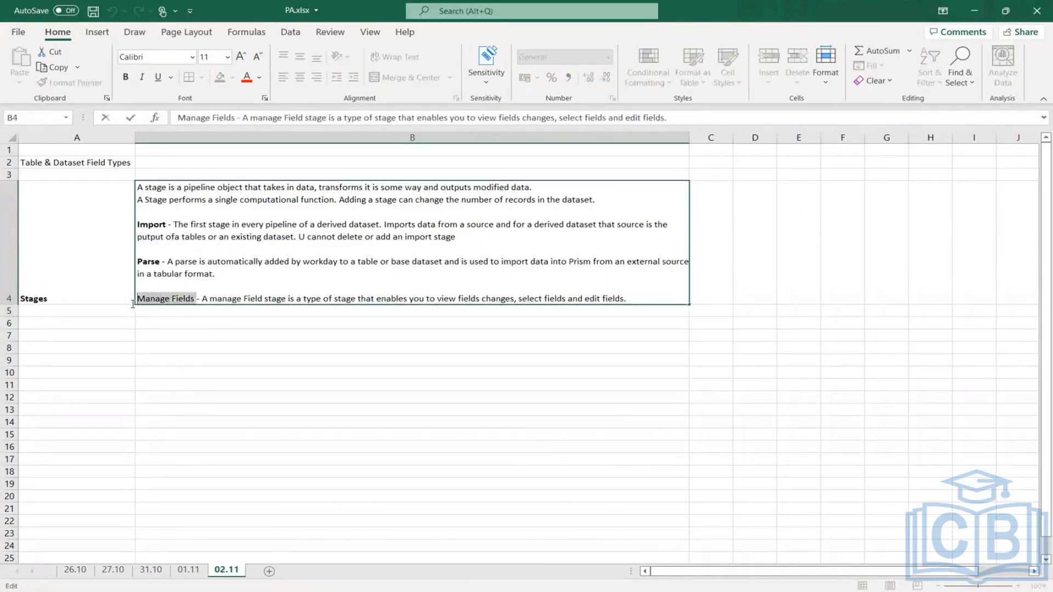
{"action": "left_click", "coordinate": [125, 77]}
{"action": "left_click", "coordinate": [615, 435]}
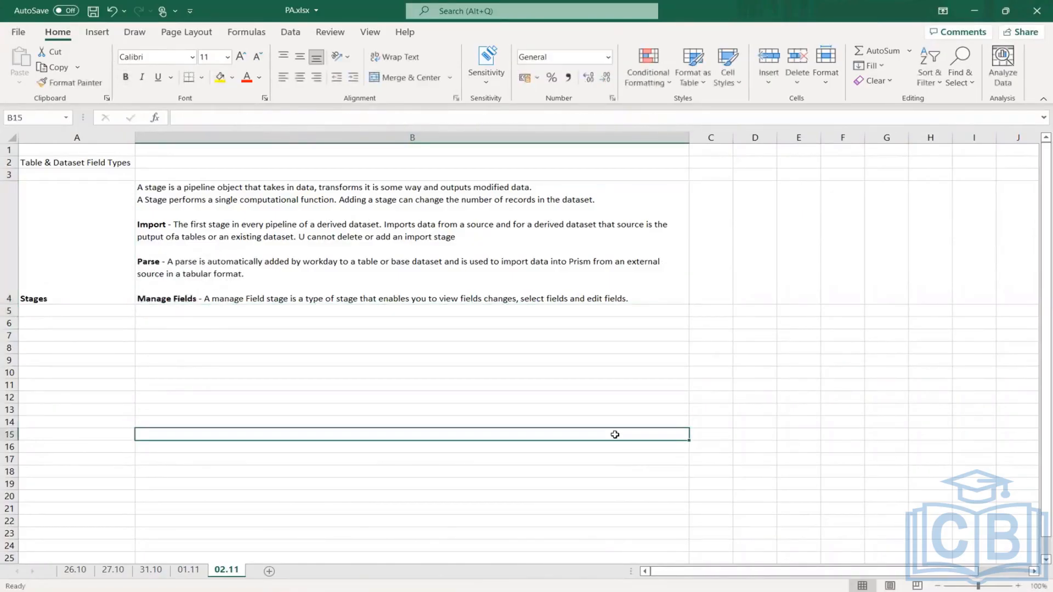
{"action": "key", "text": "ctrl+s"}
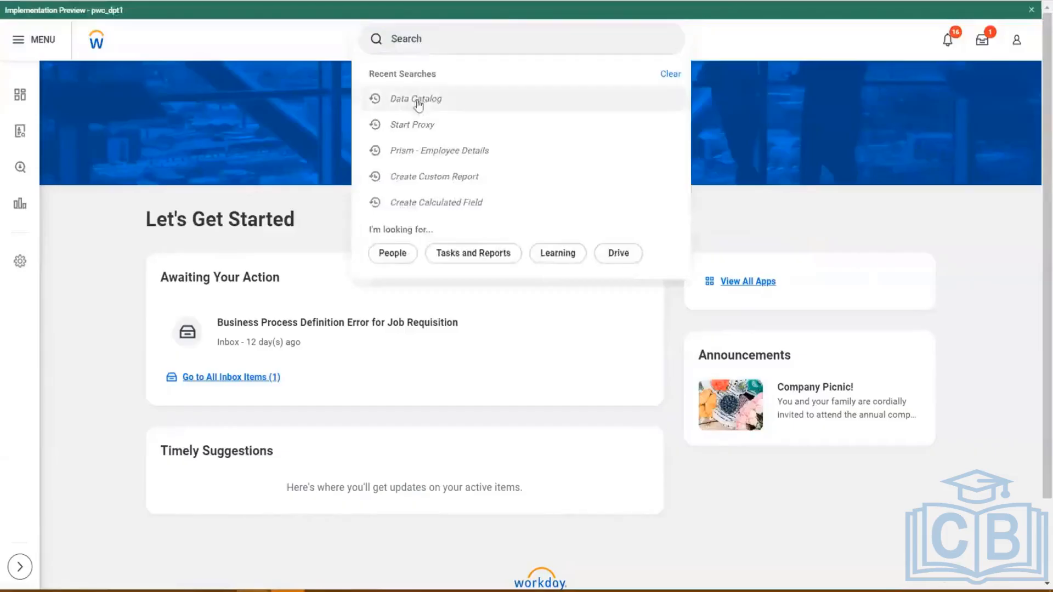
- Switch to Workday, open the Data Catalog and show All Data
{"action": "left_click", "coordinate": [416, 99]}
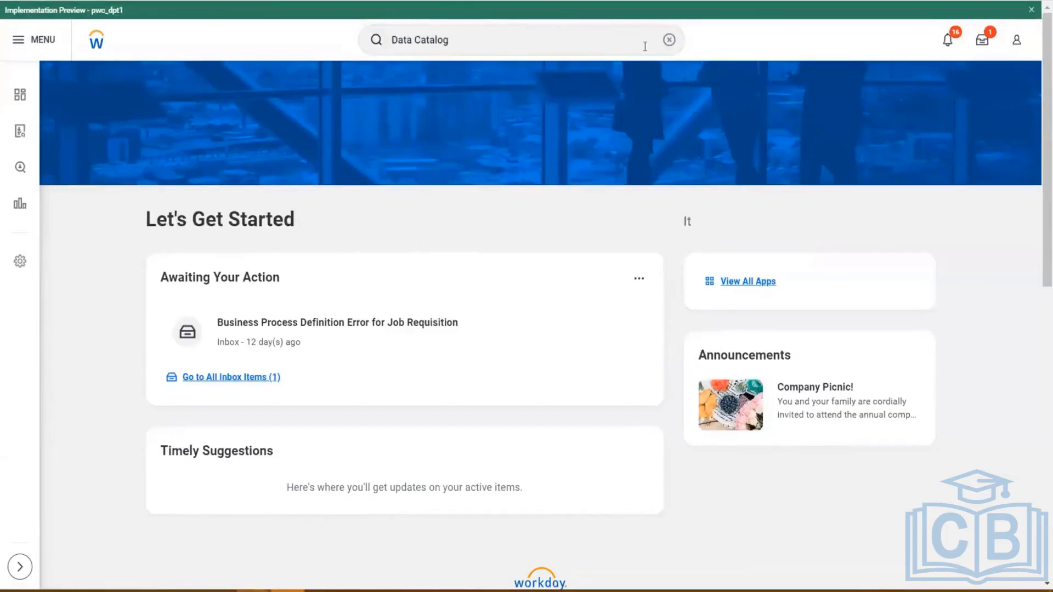
{"action": "key", "text": "Return"}
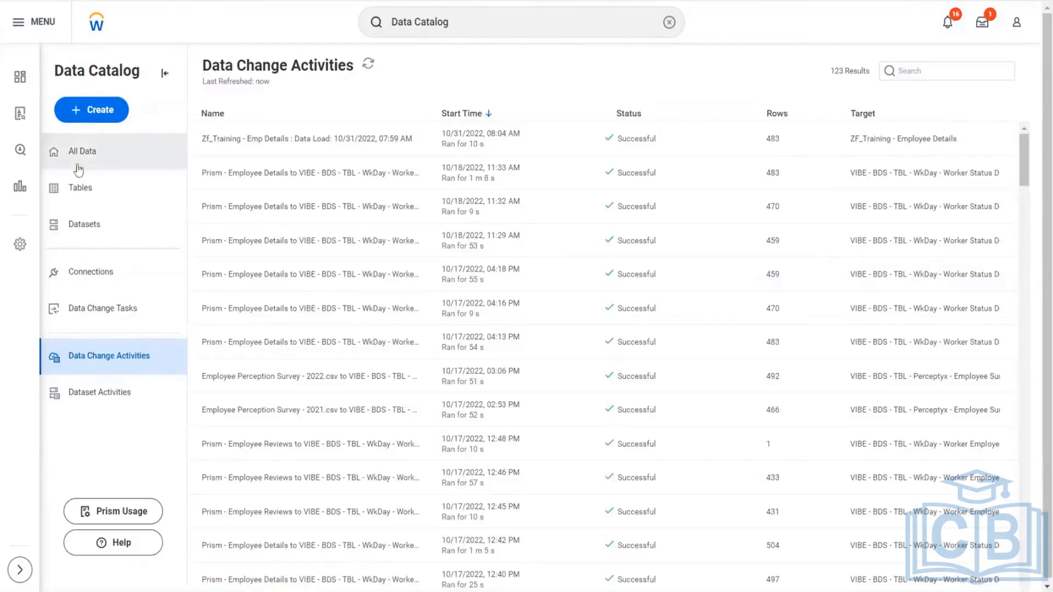
{"action": "left_click", "coordinate": [98, 151]}
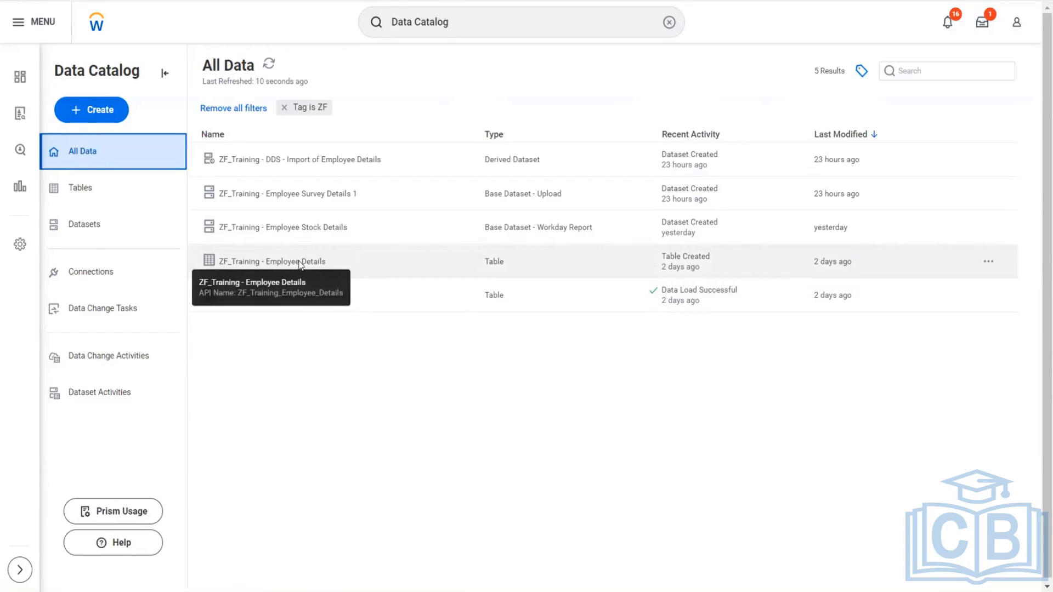
- Open the ZF_Training - Employee Details table and examine its sample records in the row-by-row view
{"action": "left_click", "coordinate": [300, 263]}
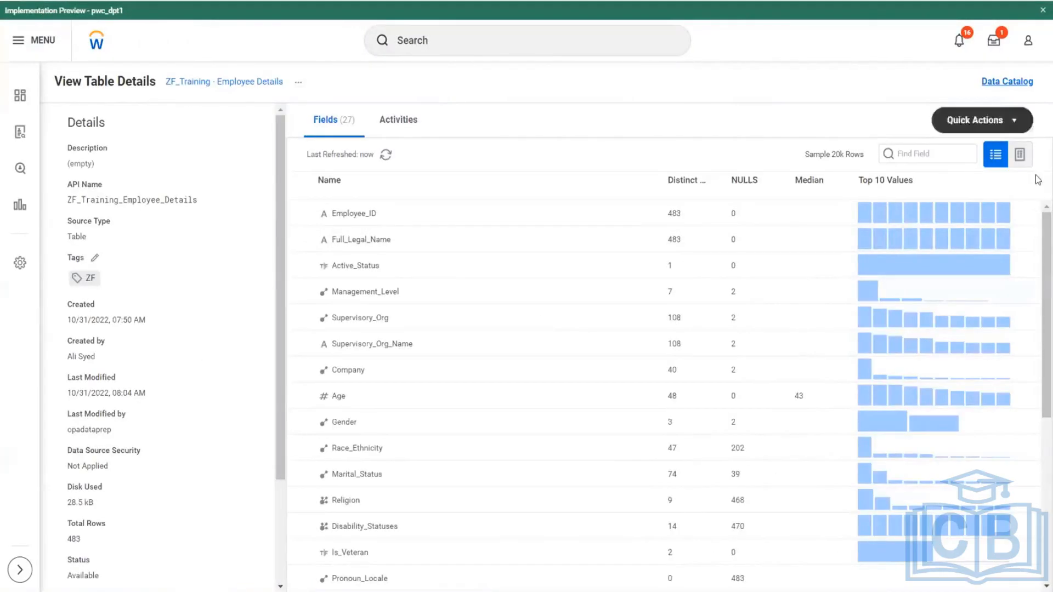
{"action": "left_click", "coordinate": [1019, 155]}
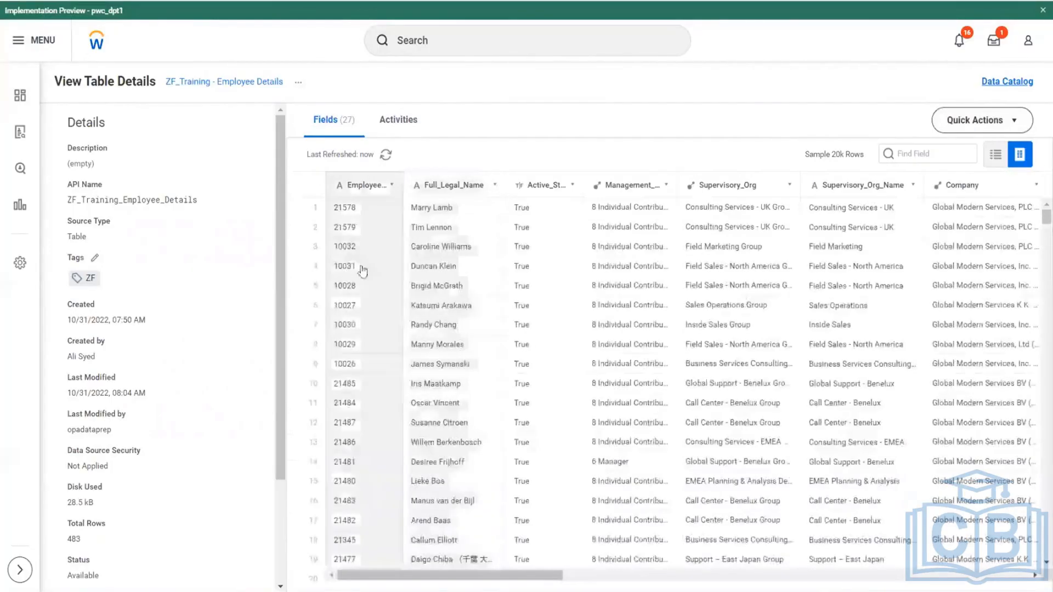
{"action": "scroll", "coordinate": [387, 301], "scroll_direction": "down", "scroll_amount": 5}
{"action": "scroll", "coordinate": [389, 309], "scroll_direction": "up", "scroll_amount": 5}
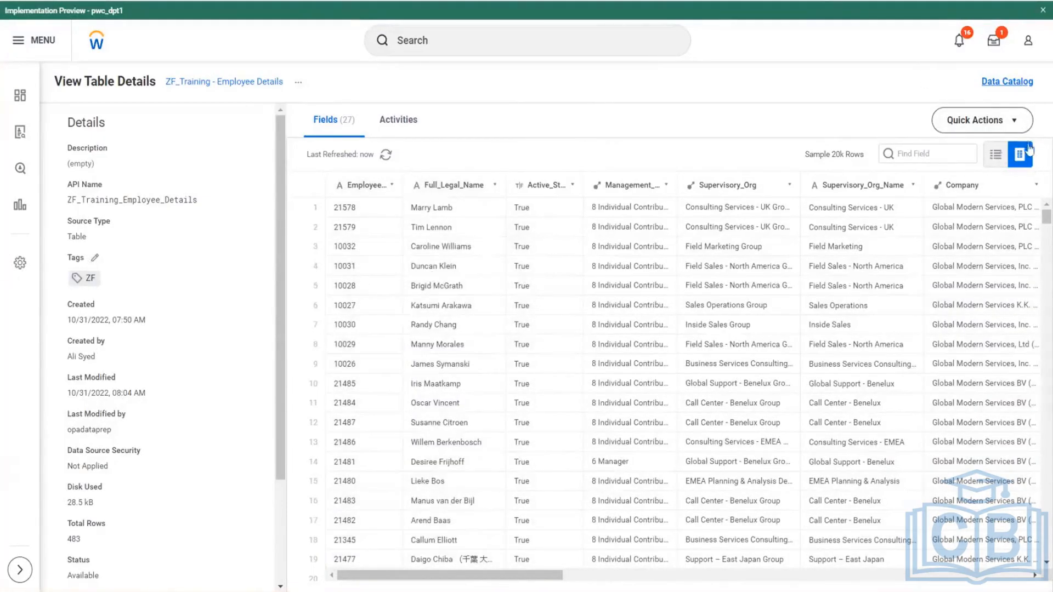
- Examine the quick actions and properties available for the ZF_Training - Employee Details table
{"action": "left_click", "coordinate": [1021, 126]}
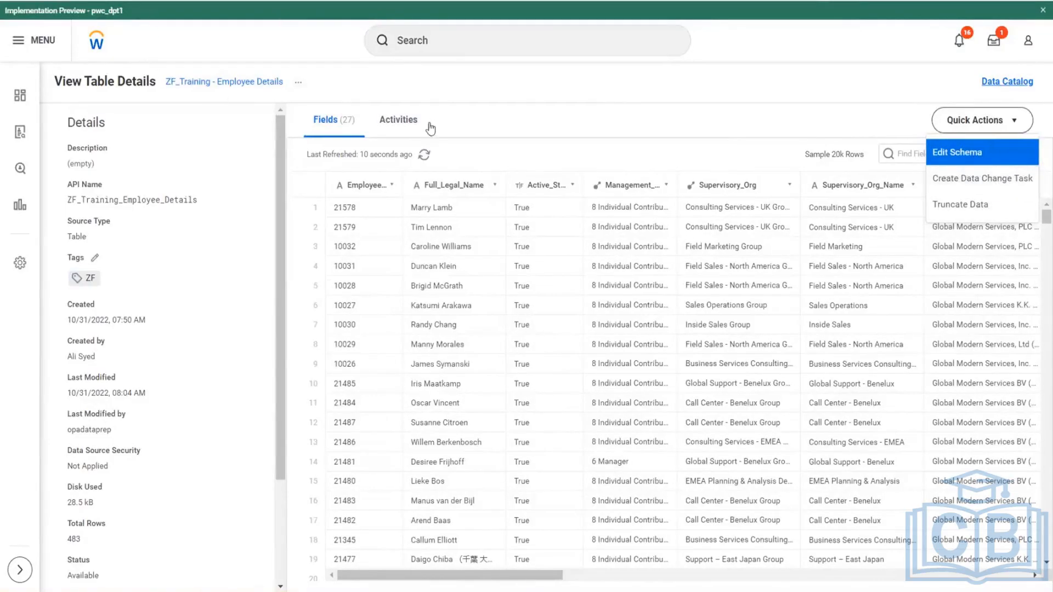
{"action": "left_click", "coordinate": [652, 110]}
{"action": "scroll", "coordinate": [125, 294], "scroll_direction": "down", "scroll_amount": 3}
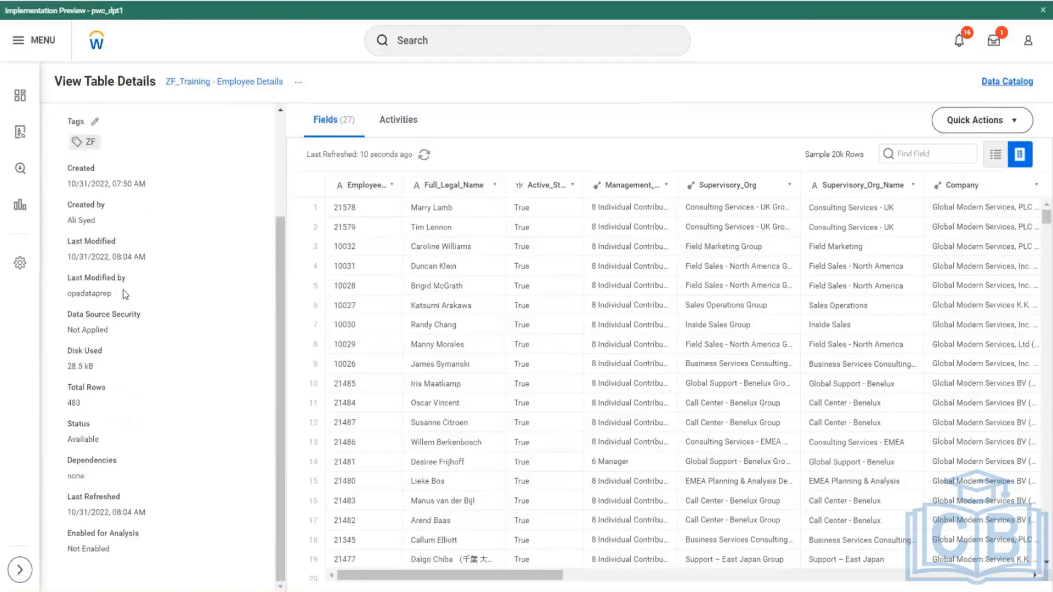
{"action": "scroll", "coordinate": [118, 249], "scroll_direction": "up", "scroll_amount": 3}
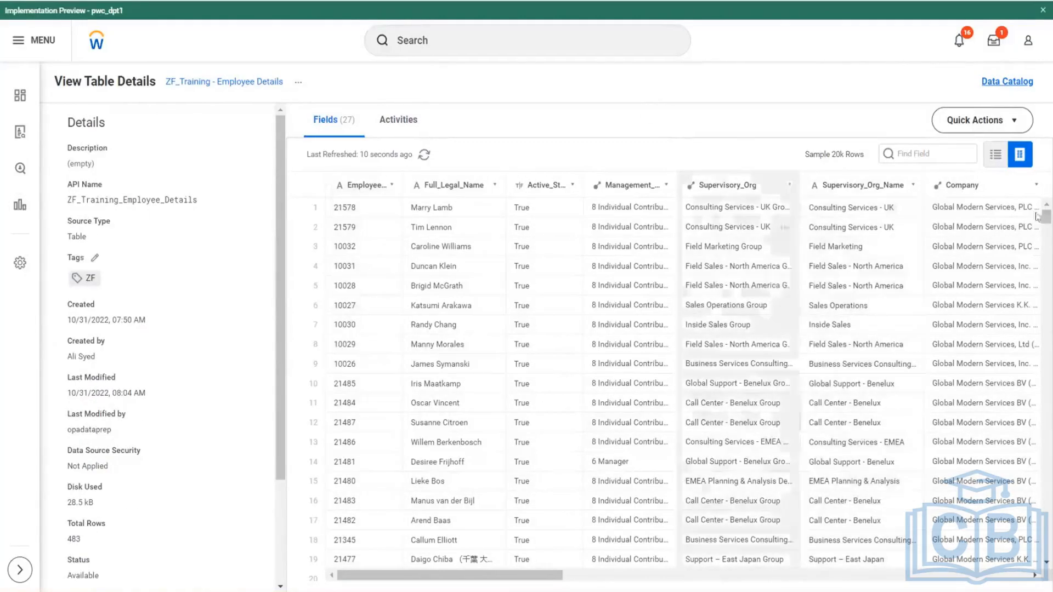
{"action": "left_click", "coordinate": [974, 120]}
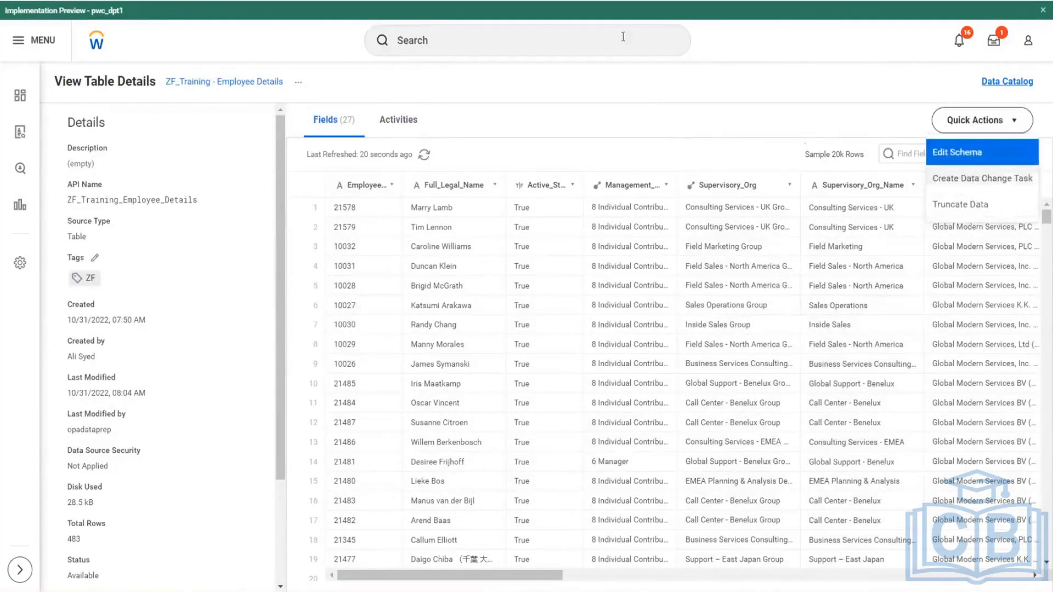
{"action": "left_click", "coordinate": [693, 117]}
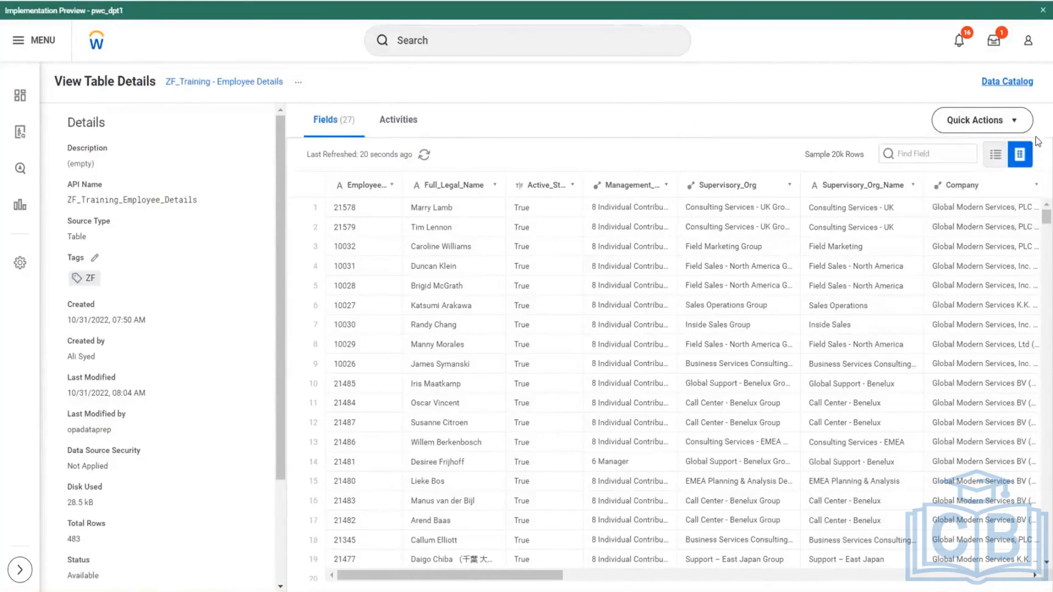
{"action": "left_click", "coordinate": [1021, 125]}
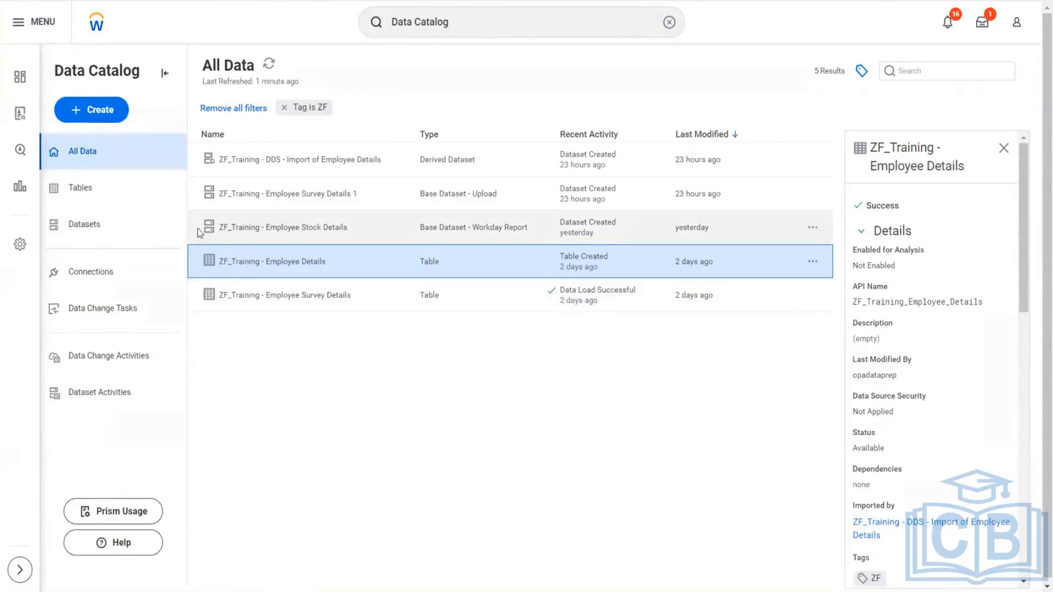
- Preview the ZF_Training - DDS - Import of Employee Details dataset, and examine the details and quick actions of ZF_Training - Employee Survey Details 1
{"action": "left_click", "coordinate": [341, 159]}
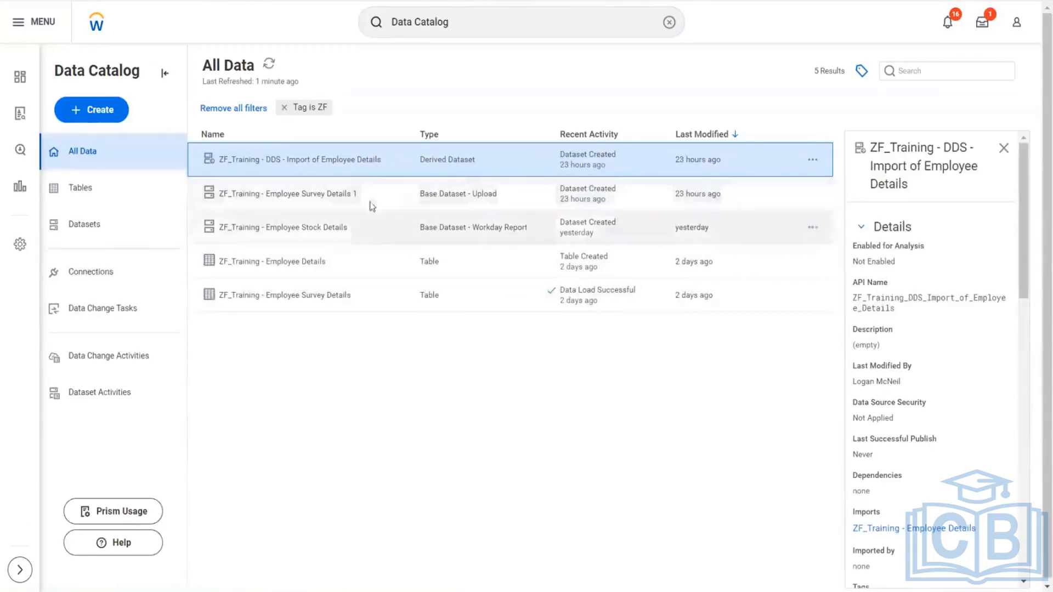
{"action": "left_click", "coordinate": [313, 196]}
{"action": "left_click", "coordinate": [311, 195]}
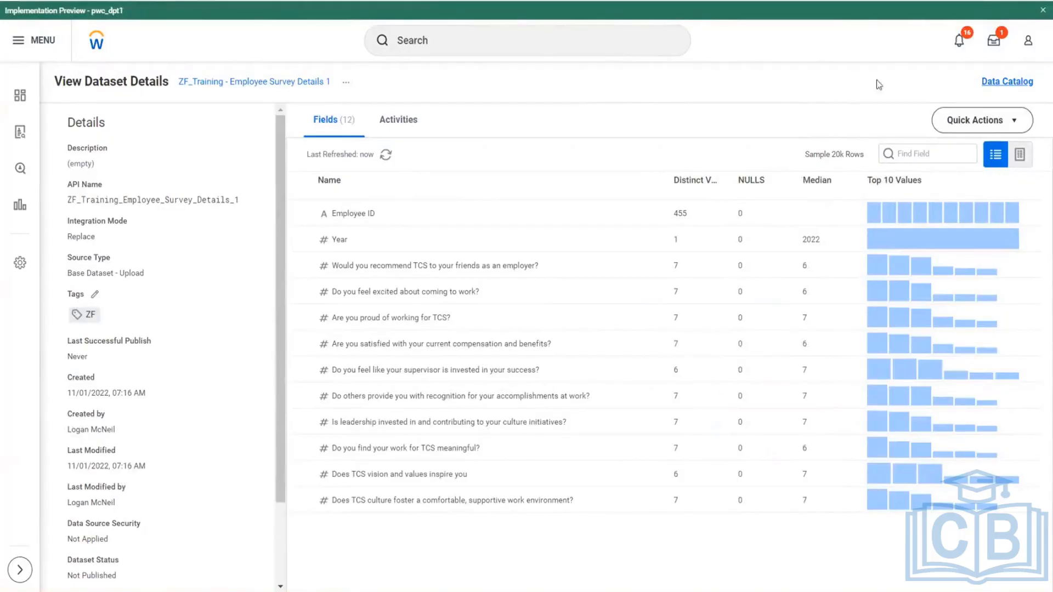
{"action": "left_click_drag", "start_coordinate": [335, 86], "coordinate": [193, 97]}
{"action": "left_click", "coordinate": [1018, 121]}
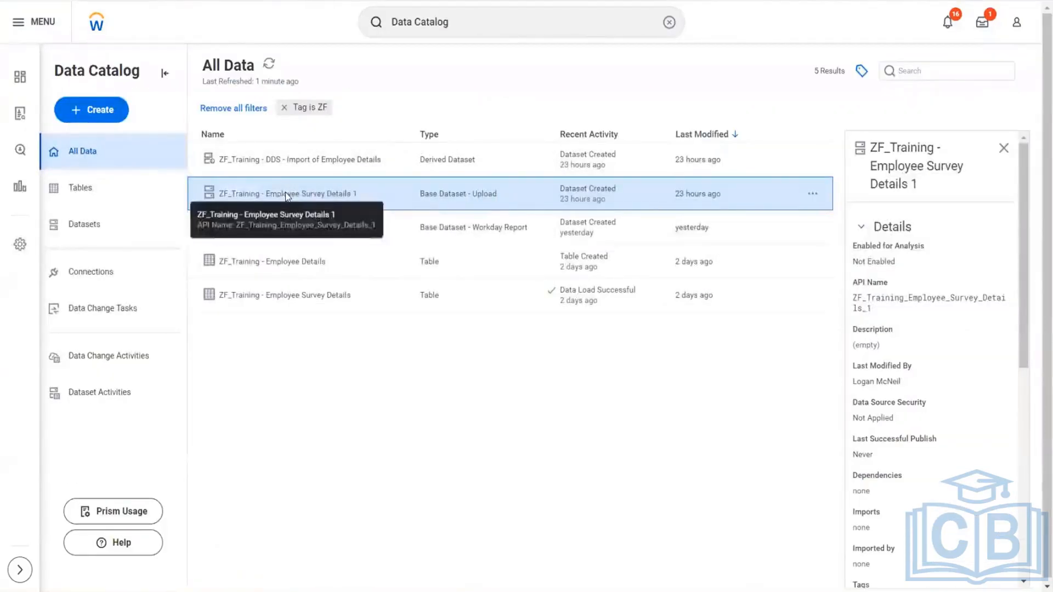
- Open the ZF_Training - Employee Survey Details 1 dataset and examine its quick actions and related dataset actions
{"action": "left_click", "coordinate": [287, 194]}
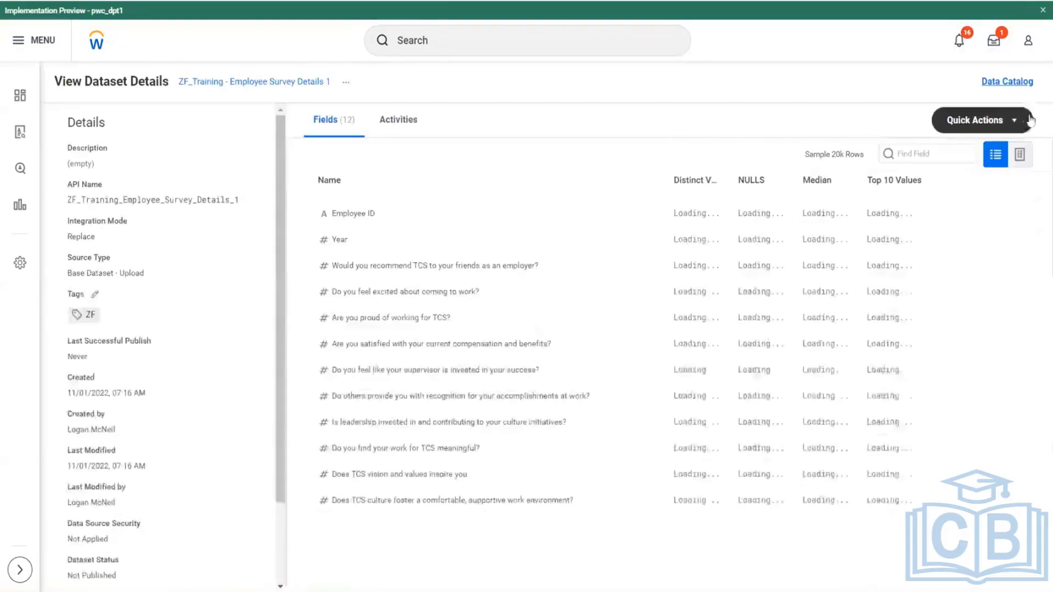
{"action": "left_click", "coordinate": [1020, 120]}
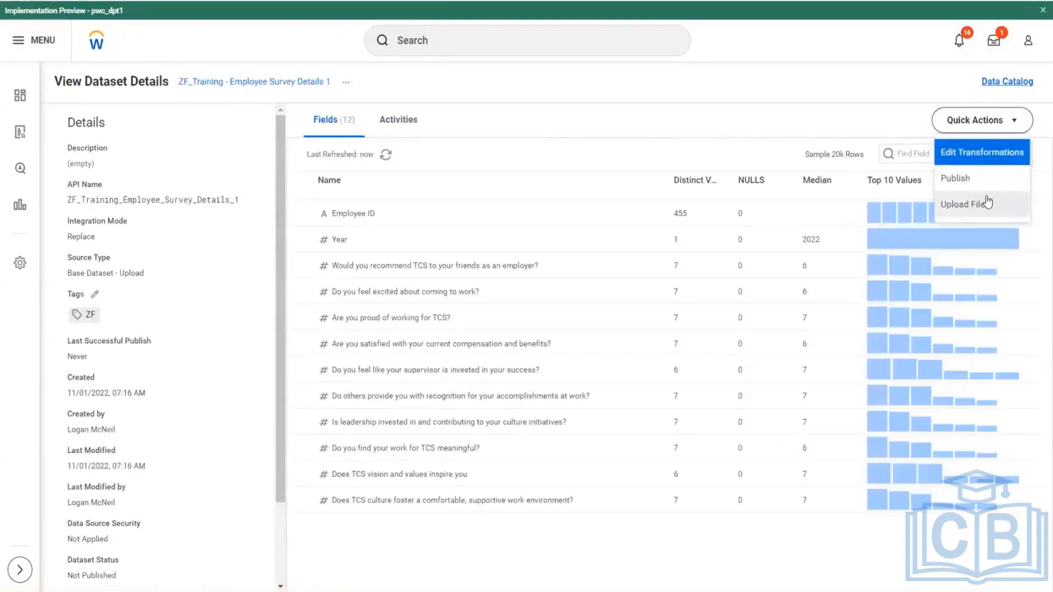
{"action": "left_click", "coordinate": [104, 201]}
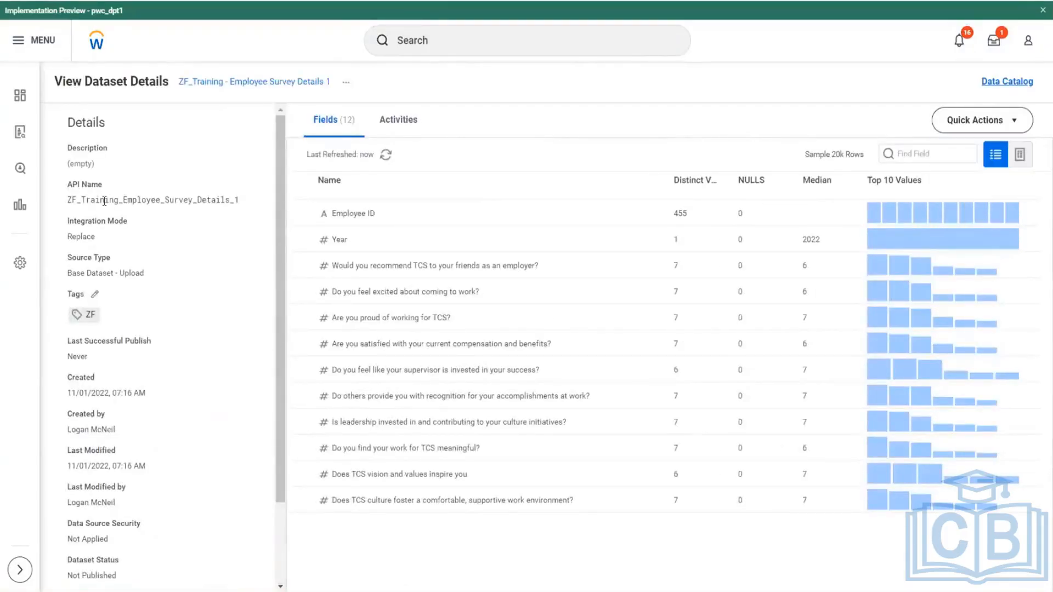
{"action": "left_click", "coordinate": [346, 81]}
{"action": "mouse_move", "coordinate": [391, 121]}
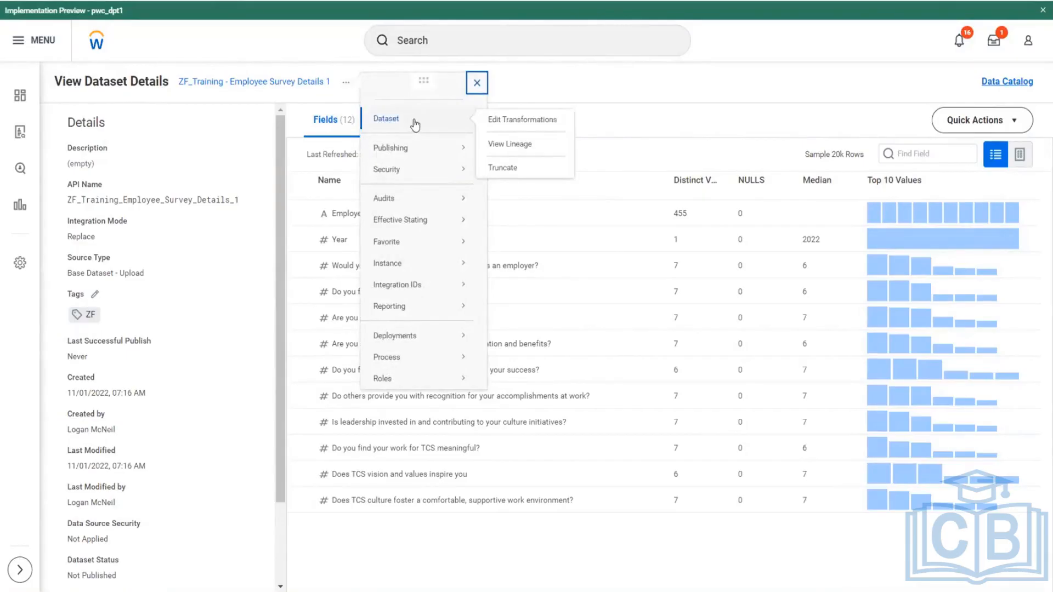
{"action": "left_click", "coordinate": [1015, 121]}
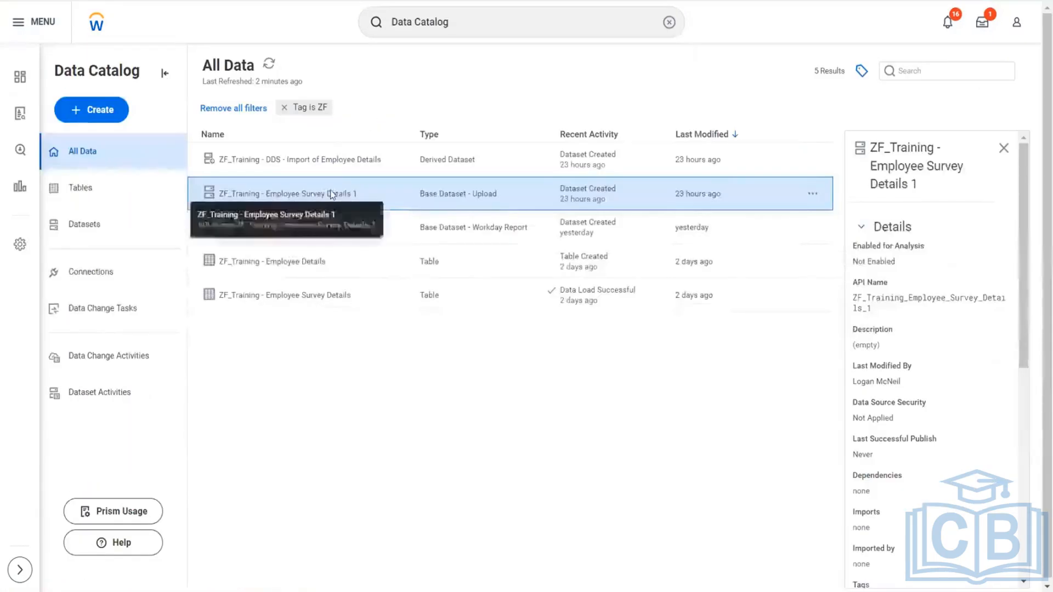
- Examine the Data Catalog options and the field list for ZF_Training - Employee Survey Details 1
{"action": "right_click", "coordinate": [330, 192]}
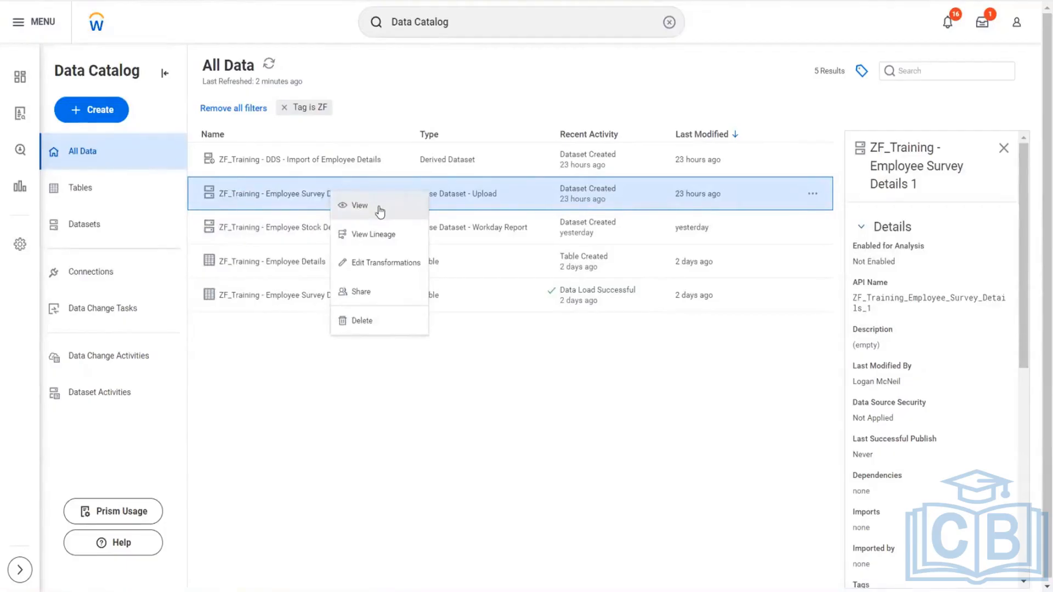
{"action": "left_click", "coordinate": [914, 183]}
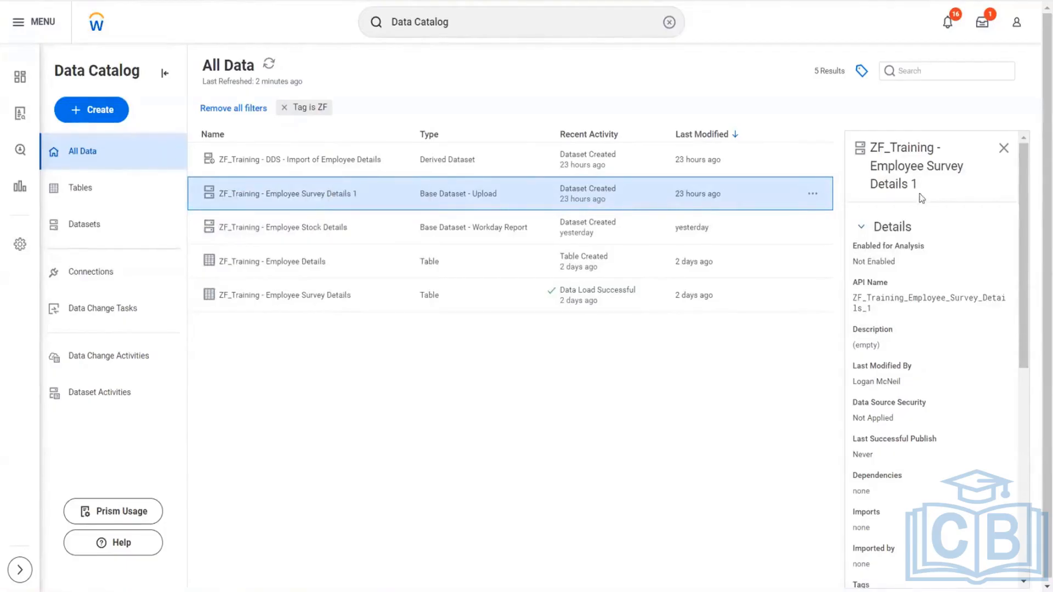
{"action": "scroll", "coordinate": [943, 299], "scroll_direction": "down", "scroll_amount": 8}
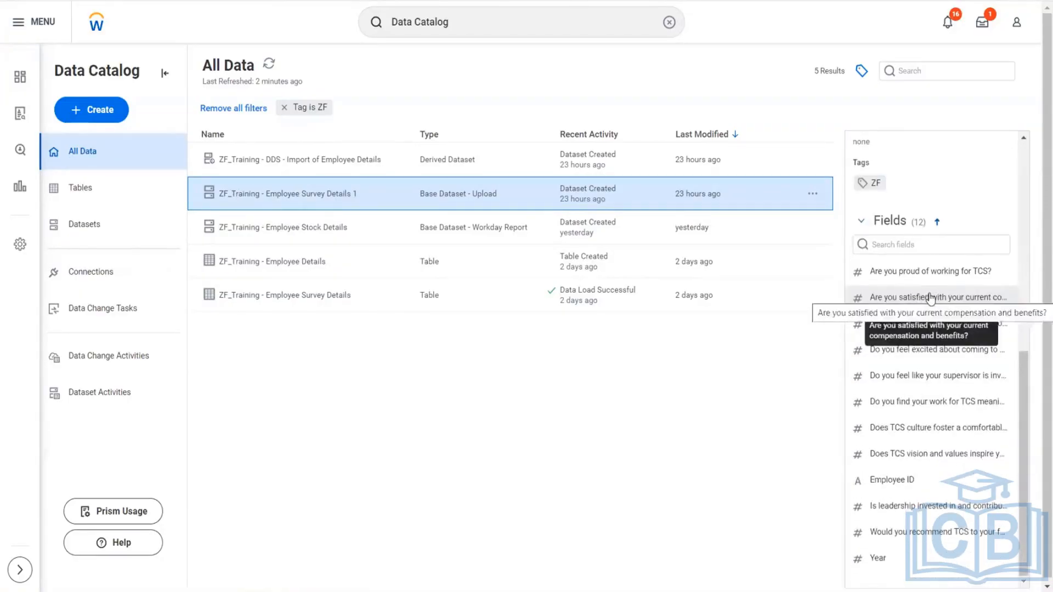
{"action": "scroll", "coordinate": [930, 298], "scroll_direction": "up", "scroll_amount": 8}
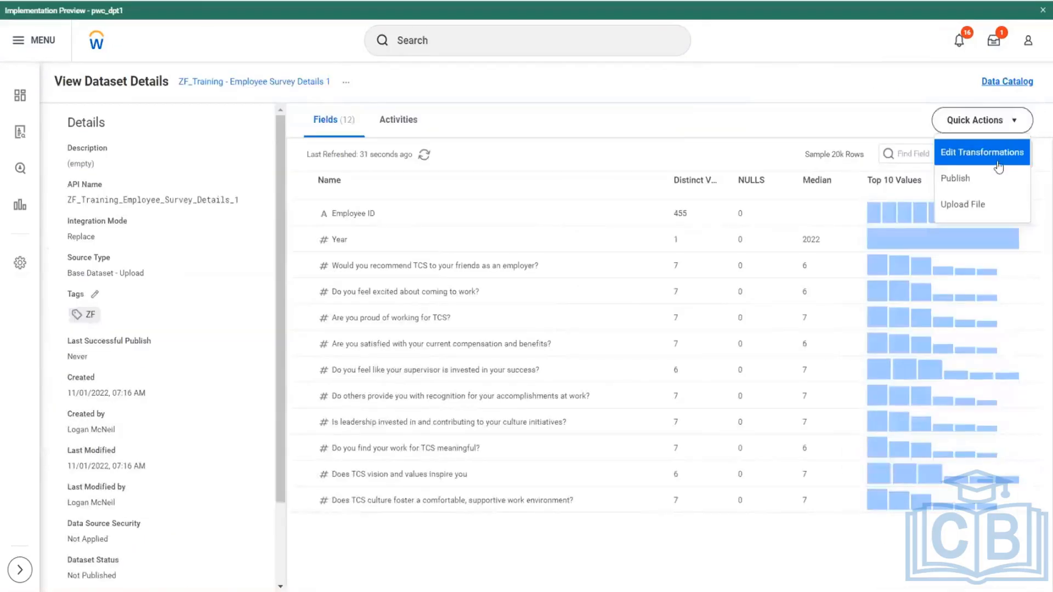
- Edit the survey dataset's transformations, rename it ZF_Training - BDS - Employee Survey Details 1f, and save
{"action": "left_click", "coordinate": [997, 153]}
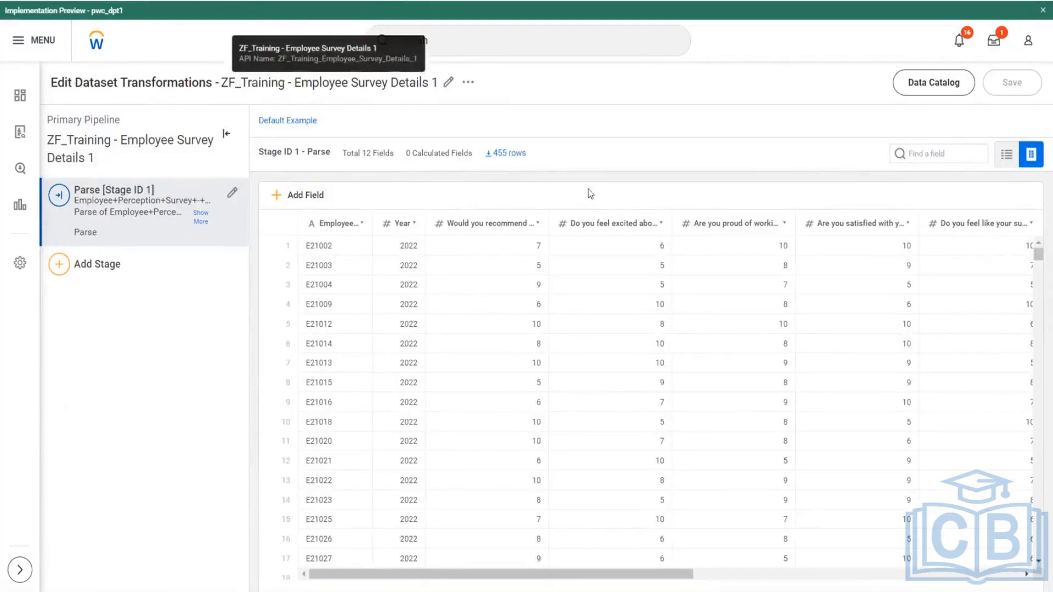
{"action": "left_click", "coordinate": [448, 82]}
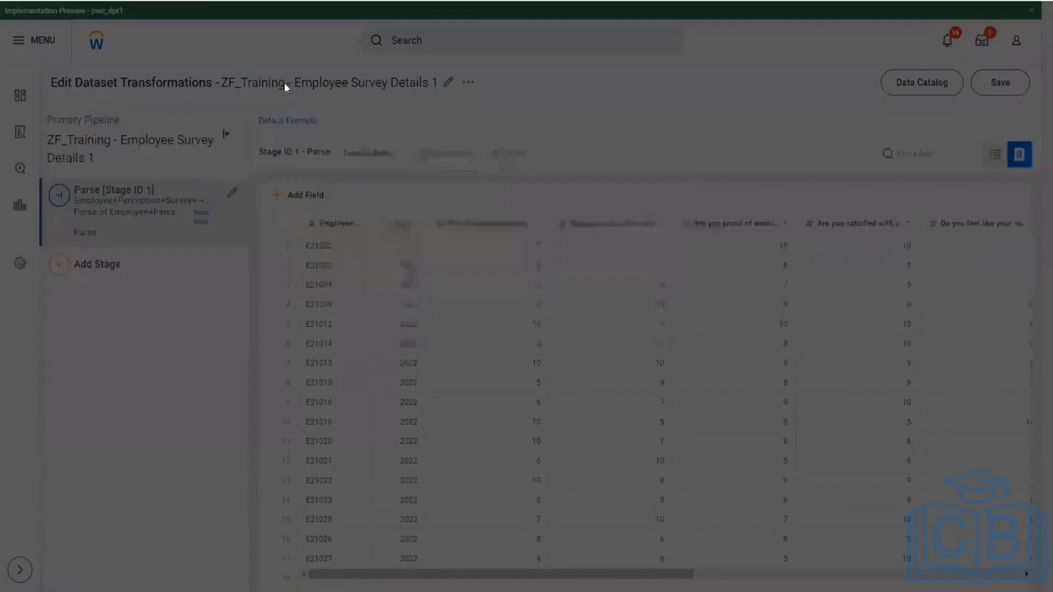
{"action": "left_click", "coordinate": [391, 190]}
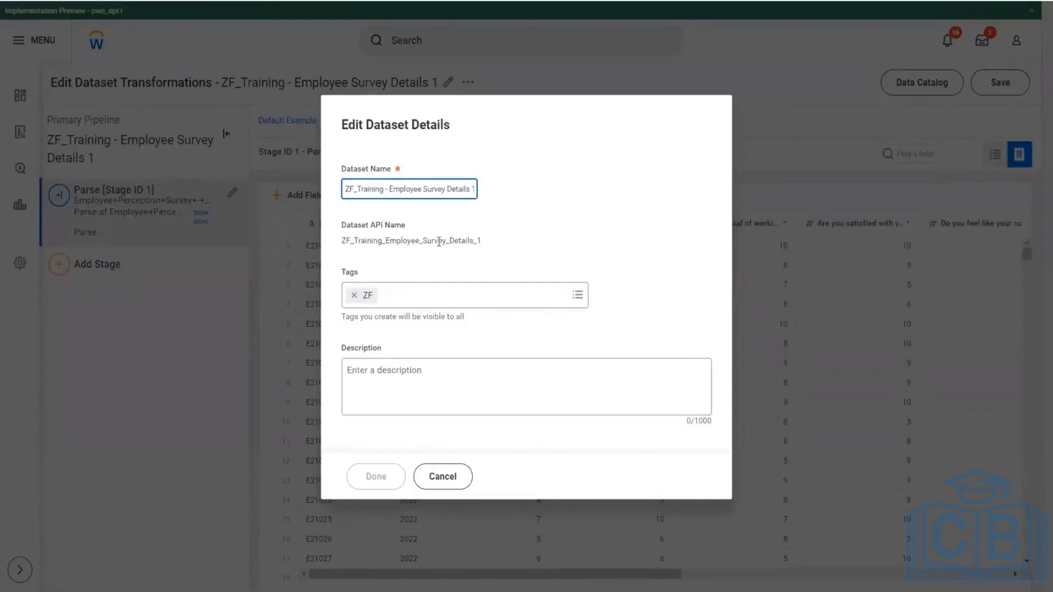
{"action": "type", "text": "E"}
{"action": "type", "text": "DS -"}
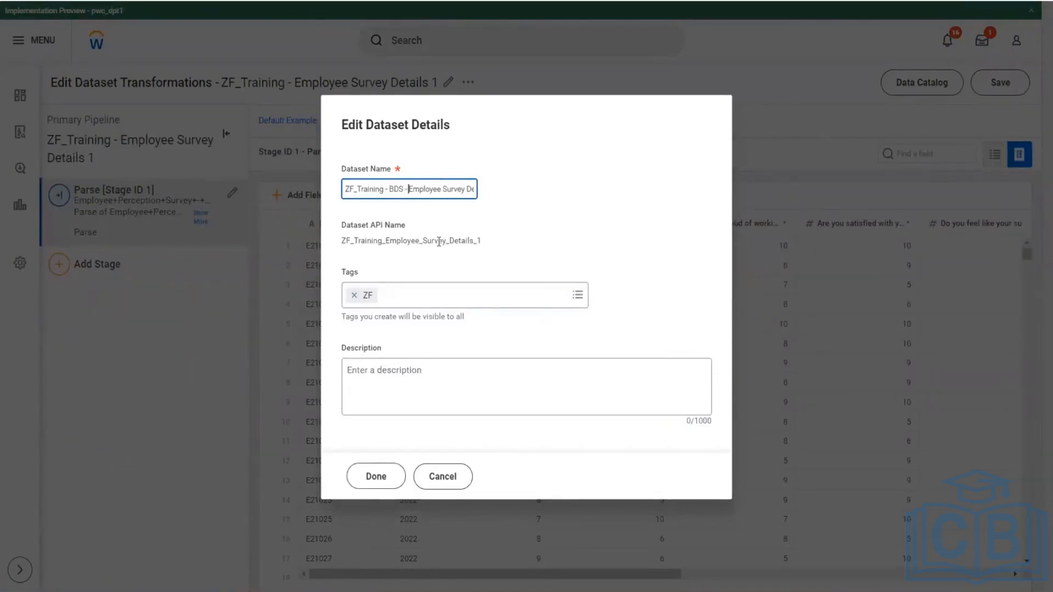
{"action": "key", "text": "End"}
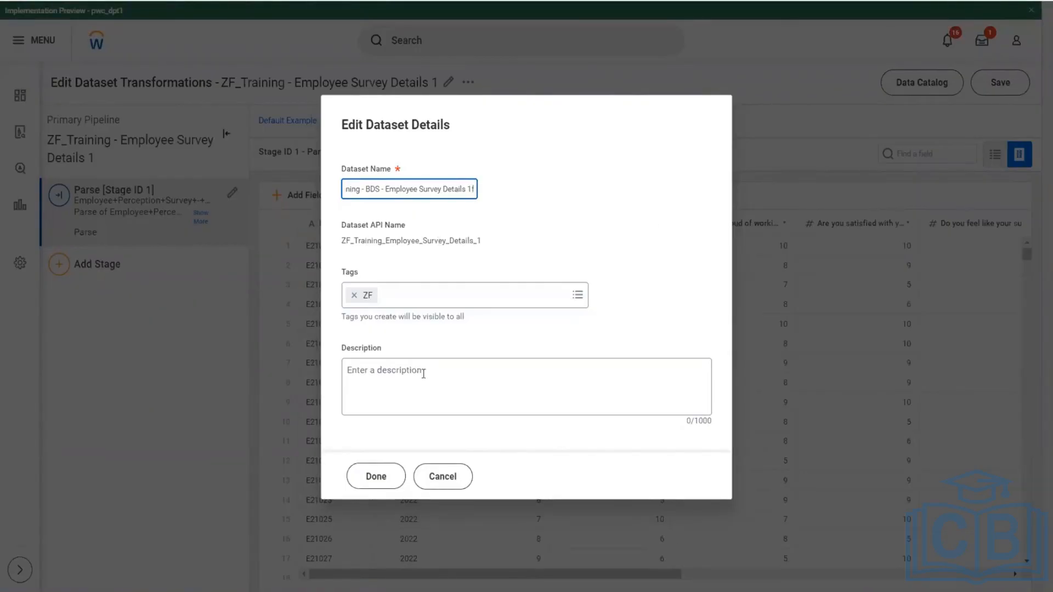
{"action": "left_click", "coordinate": [354, 482]}
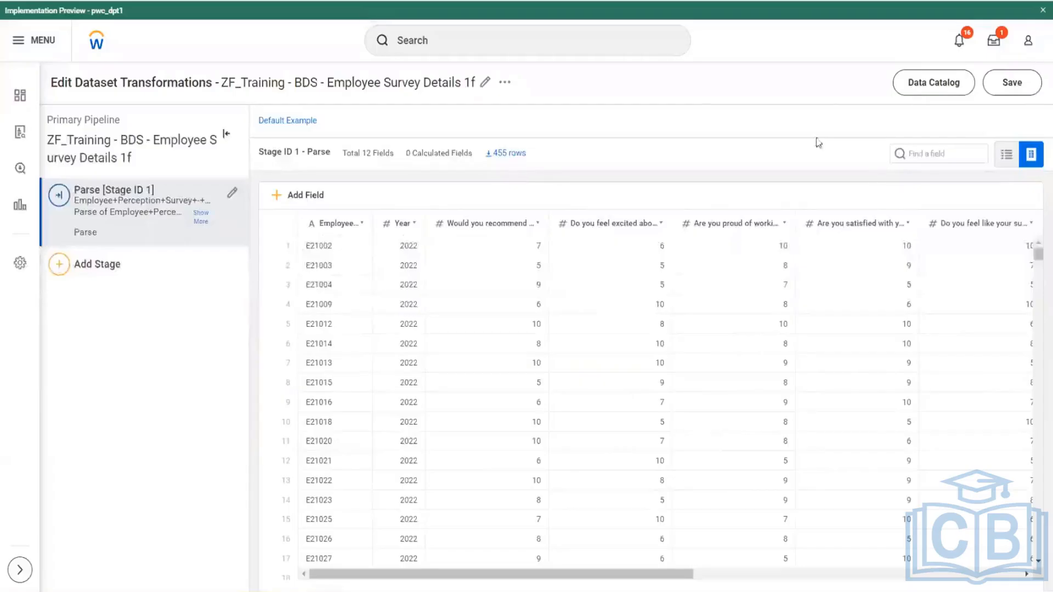
{"action": "left_click", "coordinate": [1012, 83]}
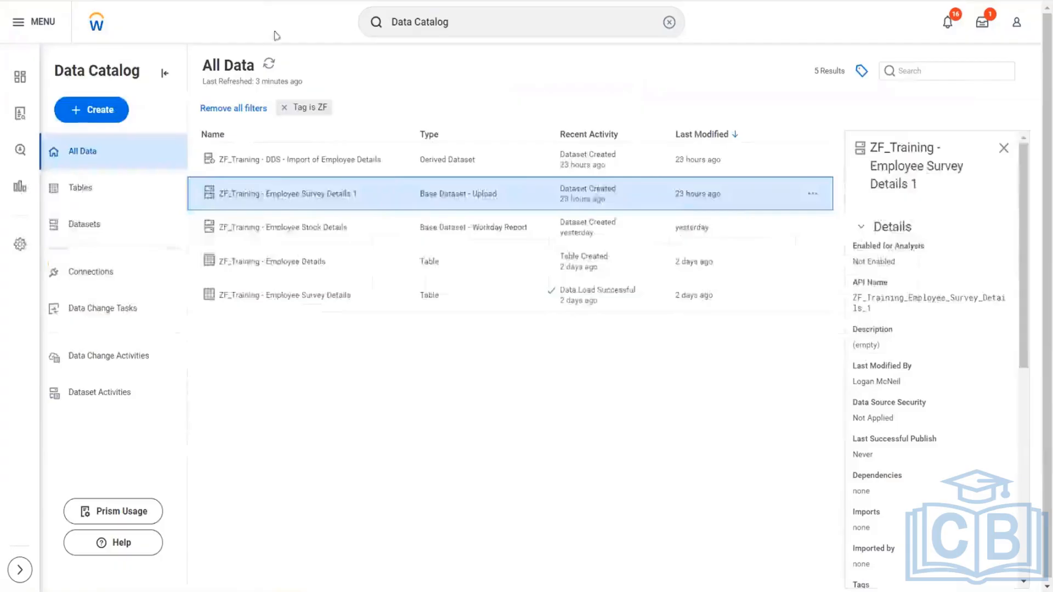
- Refresh All Data, view the renamed survey dataset's details, and open its transformations for editing
{"action": "left_click", "coordinate": [269, 64]}
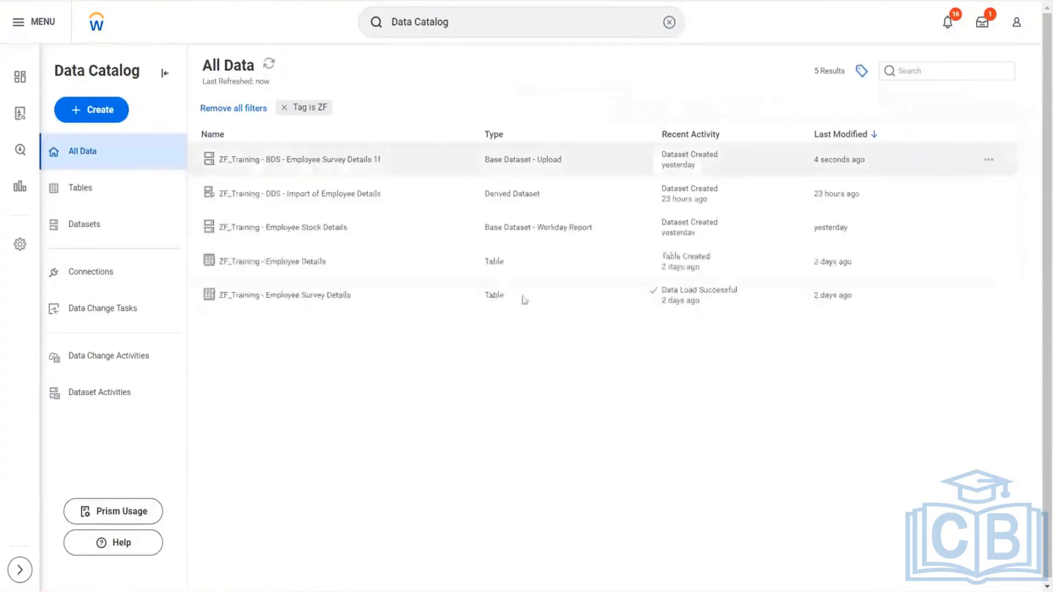
{"action": "left_click", "coordinate": [314, 163]}
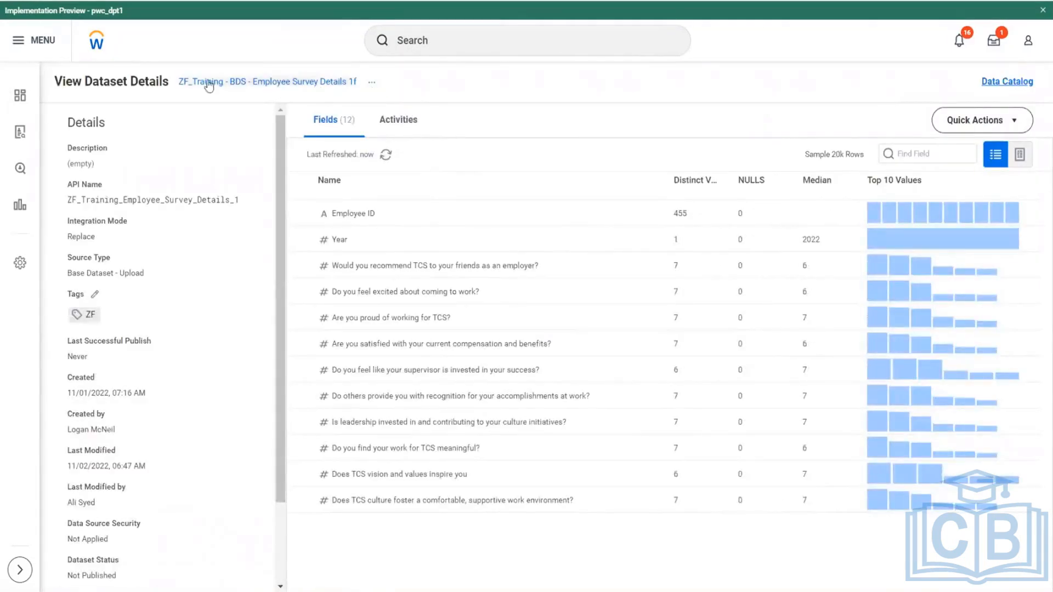
{"action": "left_click_drag", "start_coordinate": [178, 87], "coordinate": [265, 103]}
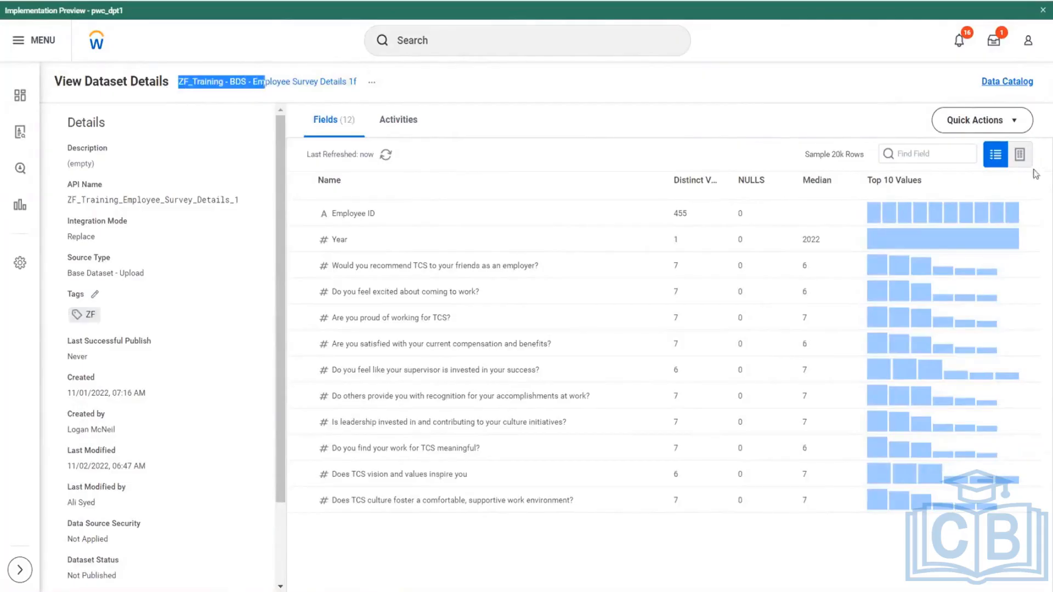
{"action": "left_click", "coordinate": [1017, 127]}
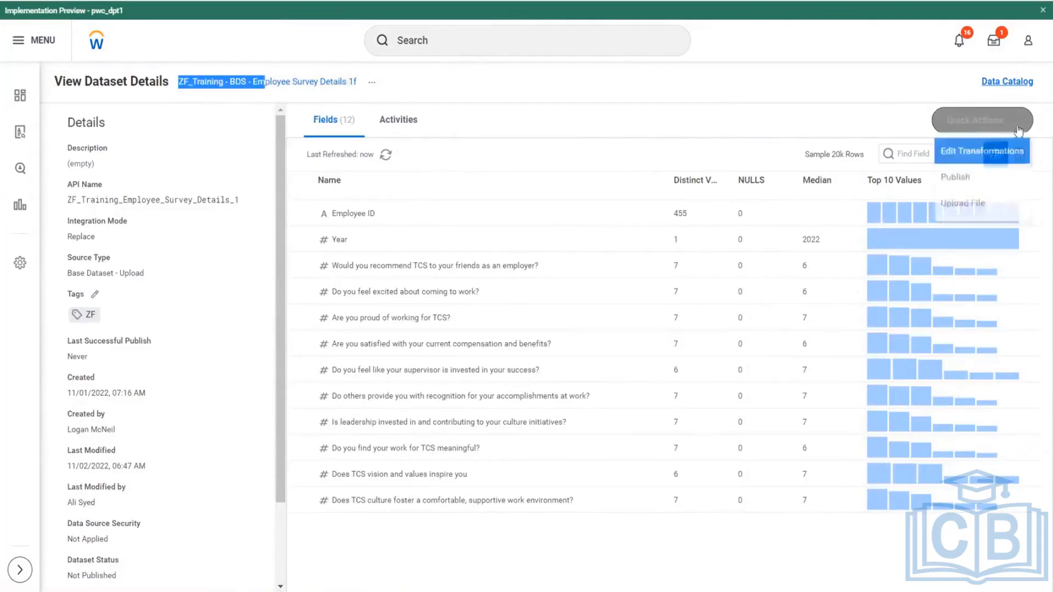
{"action": "left_click", "coordinate": [968, 159]}
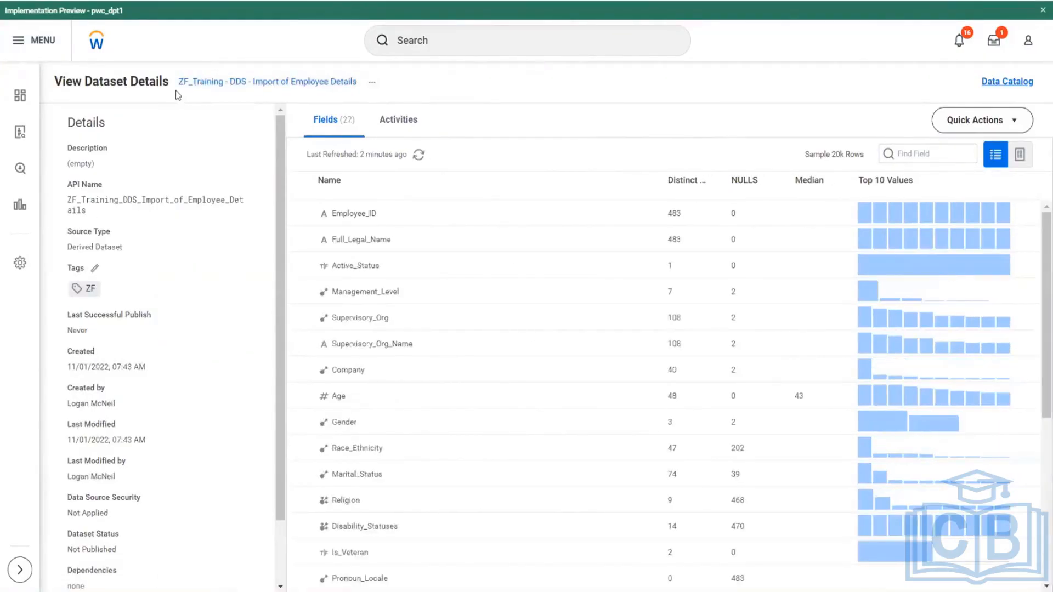
- Open the transformations of the ZF_Training - DDS - Import of Employee Details dataset for editing
{"action": "left_click_drag", "start_coordinate": [178, 87], "coordinate": [264, 91]}
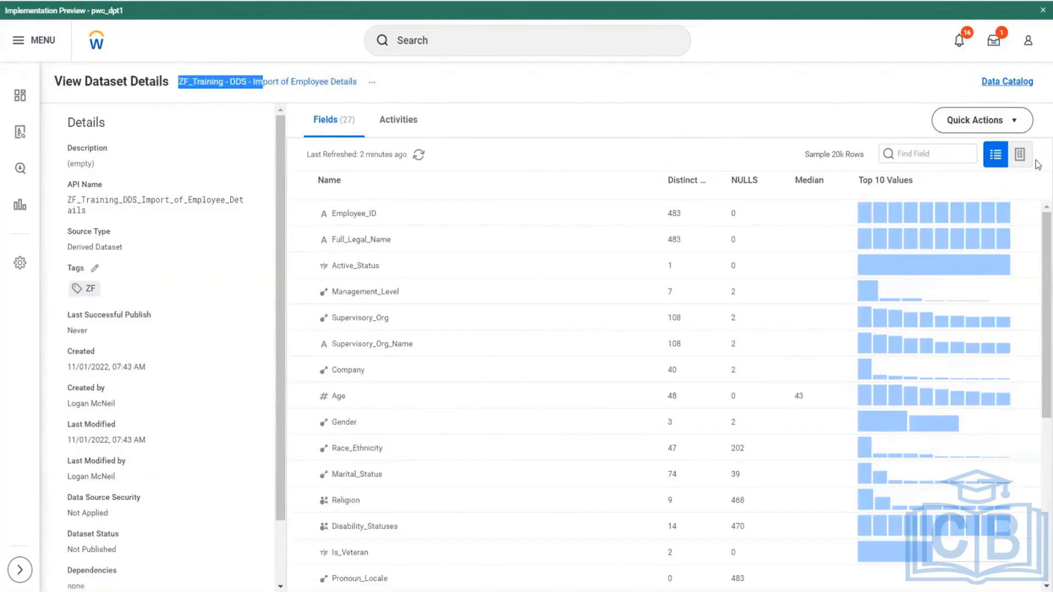
{"action": "left_click", "coordinate": [1017, 122]}
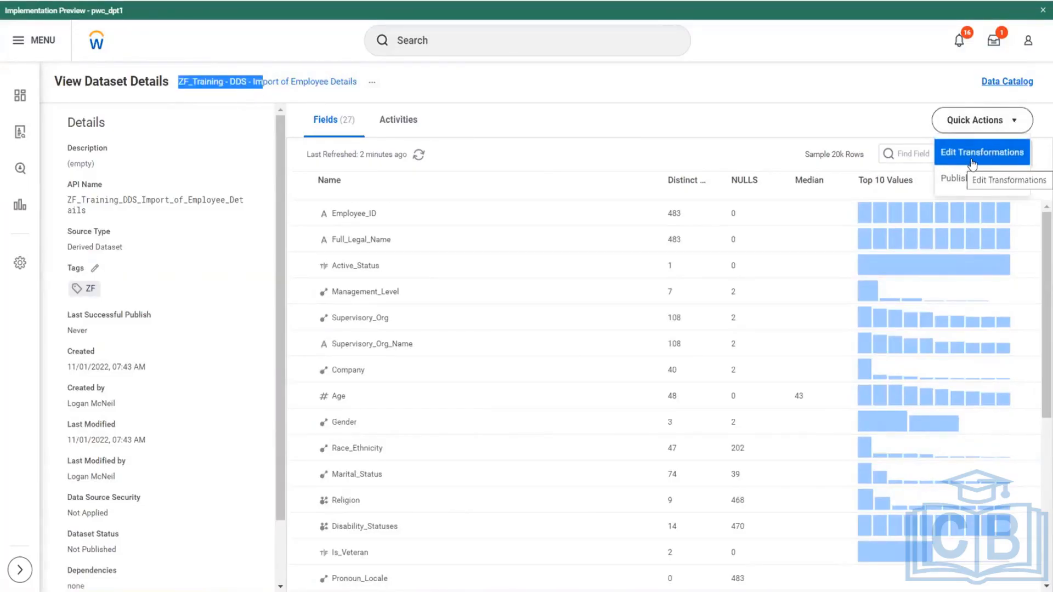
{"action": "left_click", "coordinate": [972, 153]}
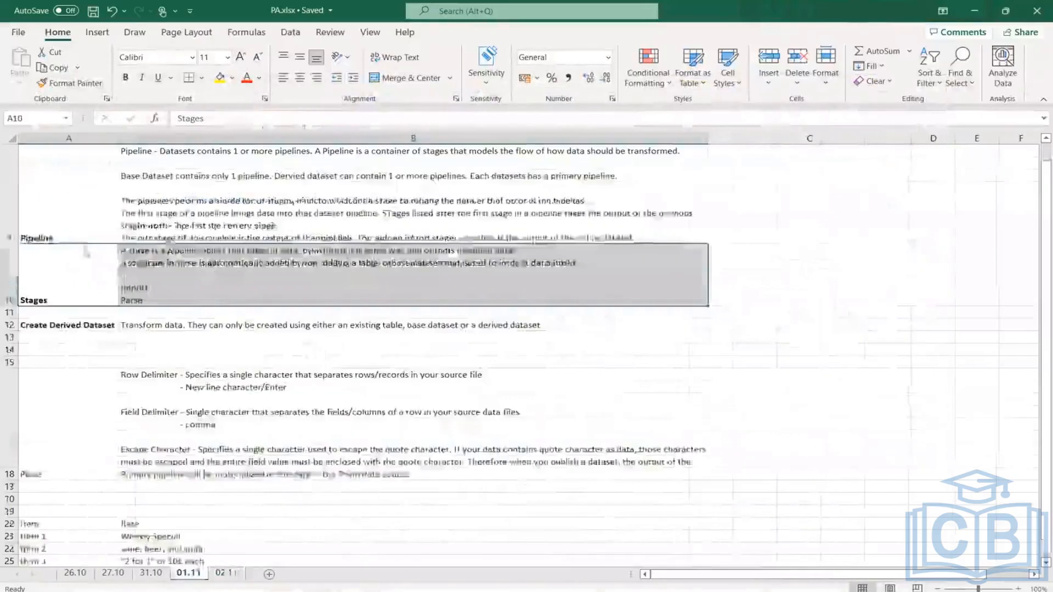
- Switch to PA.xlsx, review the Pipeline notes on sheet 01.11, and return to sheet 02.11
{"action": "scroll", "coordinate": [86, 251], "scroll_direction": "up", "scroll_amount": 1}
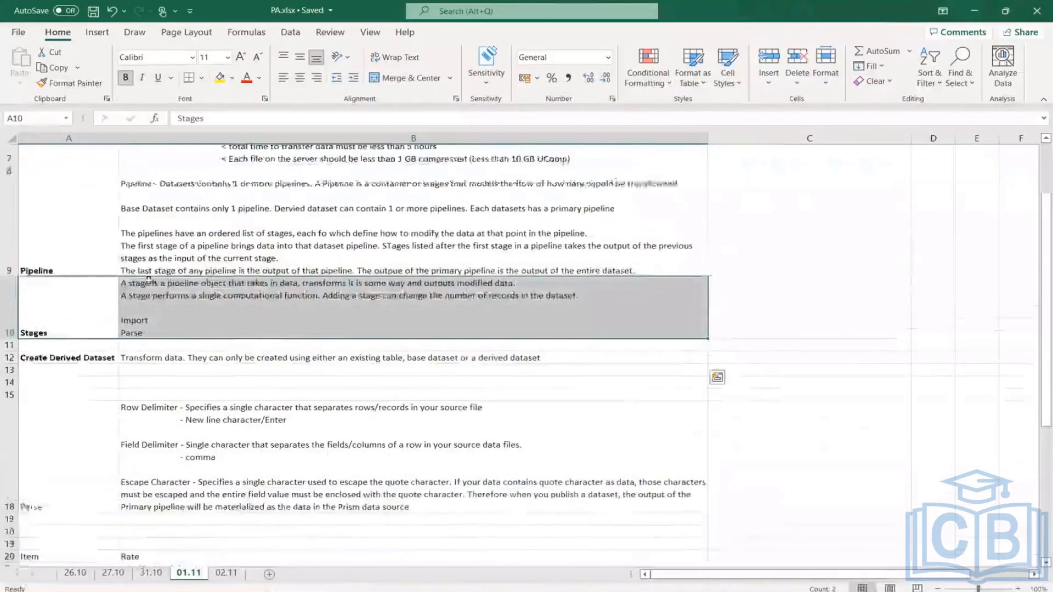
{"action": "left_click_drag", "start_coordinate": [40, 252], "coordinate": [415, 264]}
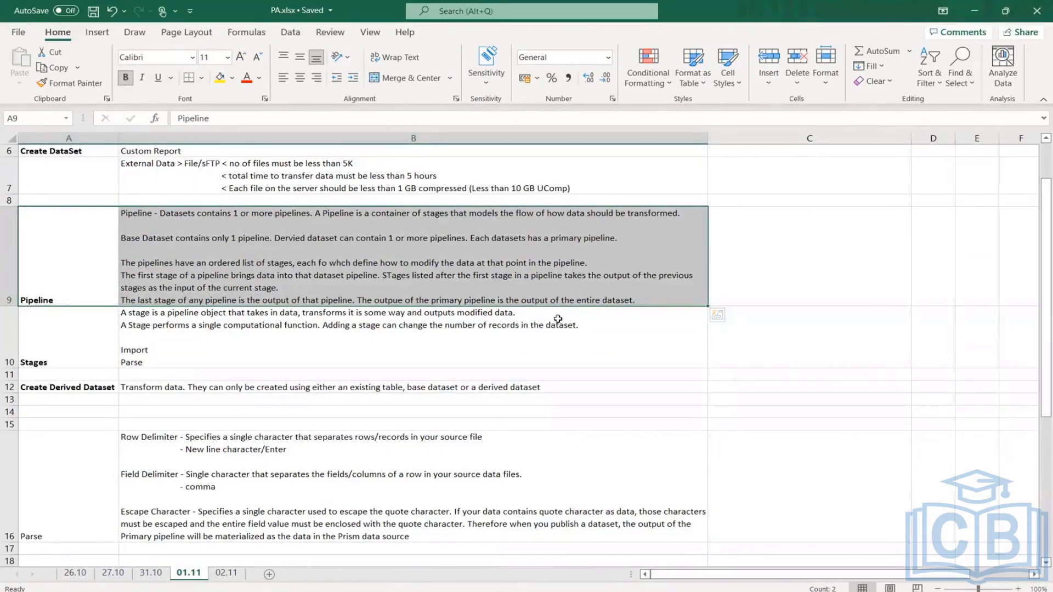
{"action": "left_click", "coordinate": [225, 573]}
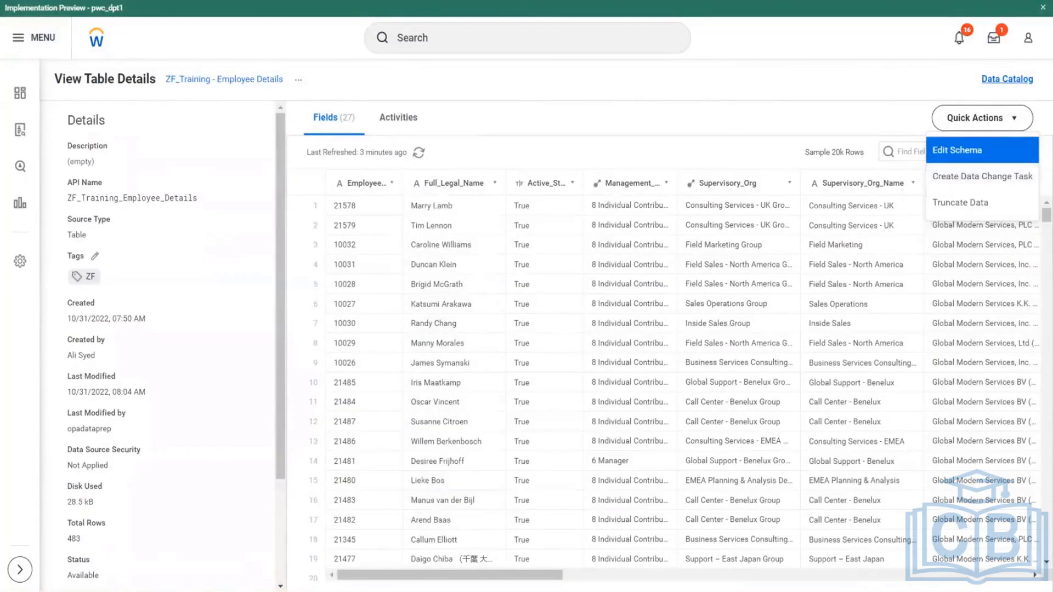
- Open the Employee Details table's schema for editing, and compare the stage types that can be added to the derived and base datasets
{"action": "left_click", "coordinate": [957, 150]}
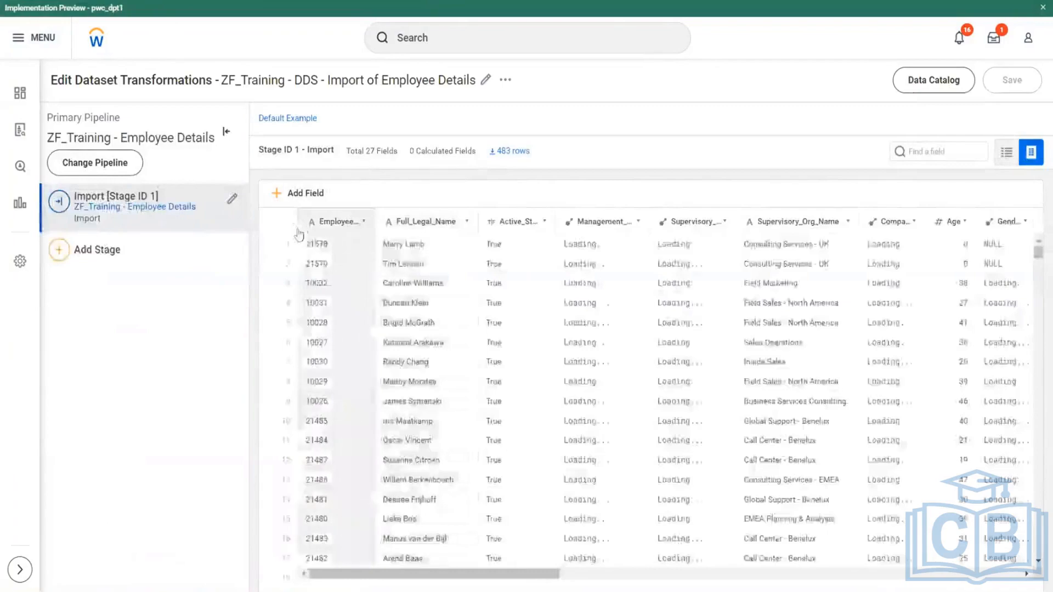
{"action": "left_click", "coordinate": [59, 249]}
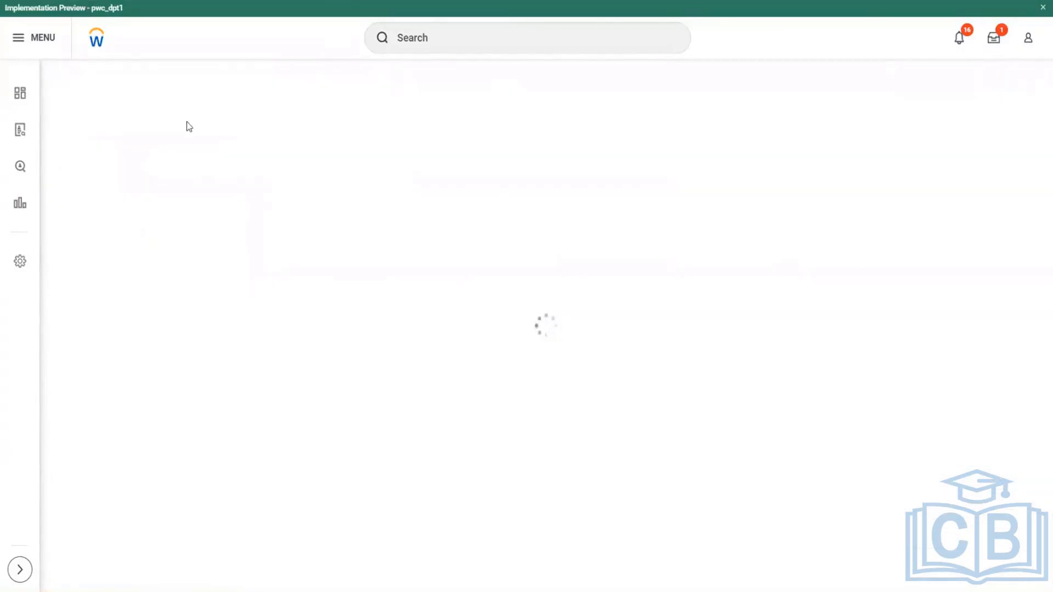
{"action": "left_click", "coordinate": [59, 265]}
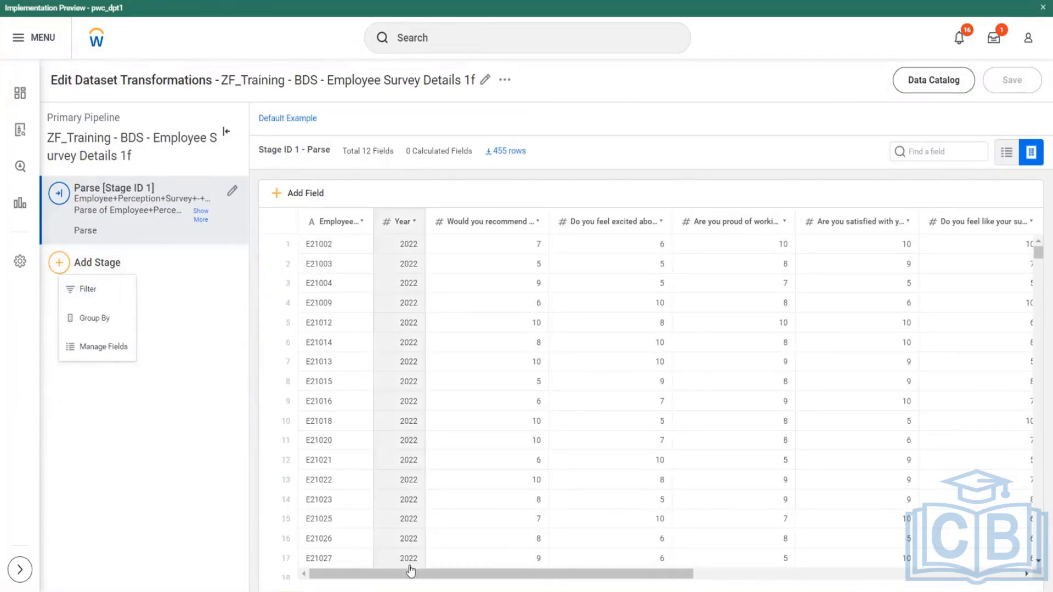
{"action": "left_click_drag", "start_coordinate": [406, 573], "coordinate": [737, 574]}
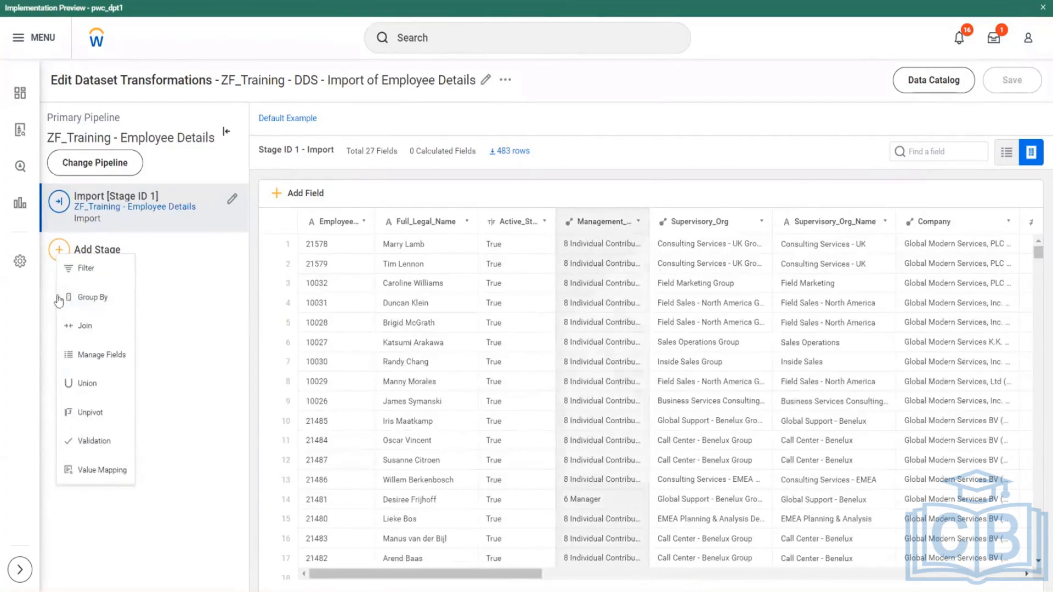
{"action": "left_click", "coordinate": [417, 114]}
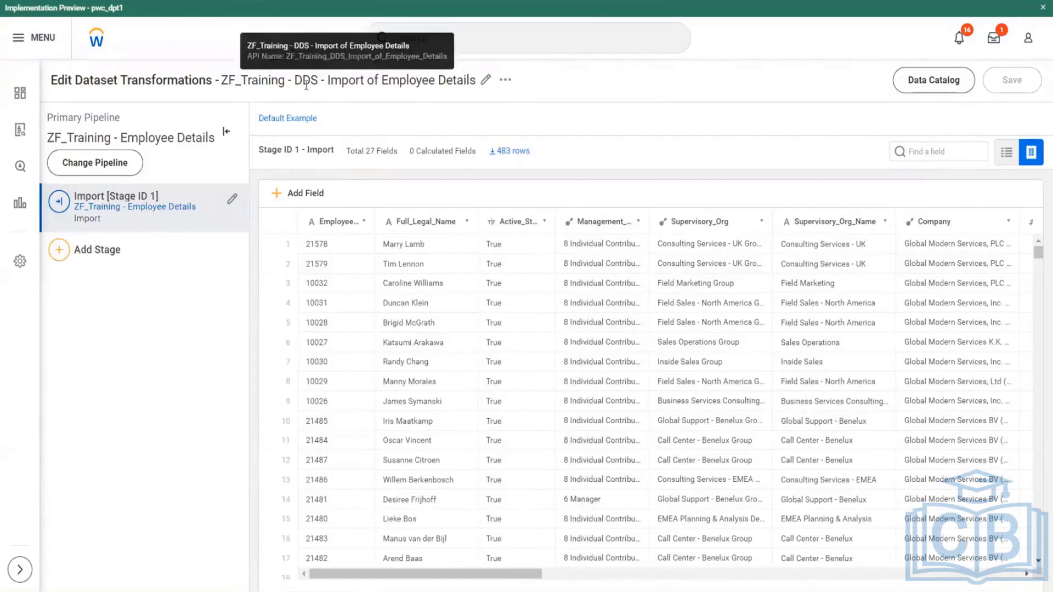
- Examine the Import stage's fields in the derived dataset, through to the WPA system fields at the end
{"action": "left_click_drag", "start_coordinate": [305, 81], "coordinate": [442, 93]}
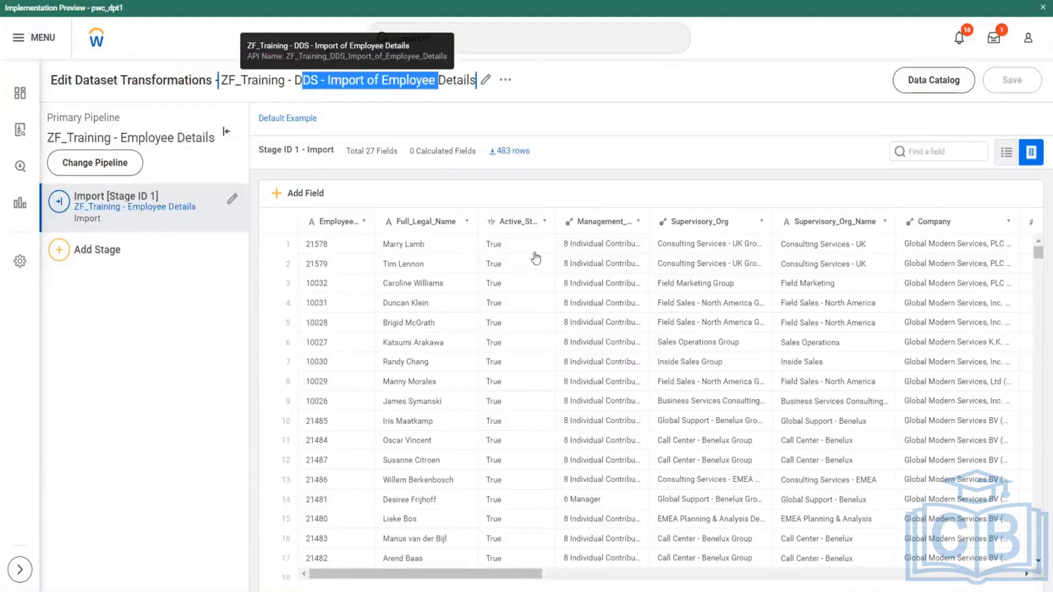
{"action": "left_click_drag", "start_coordinate": [438, 568], "coordinate": [924, 574]}
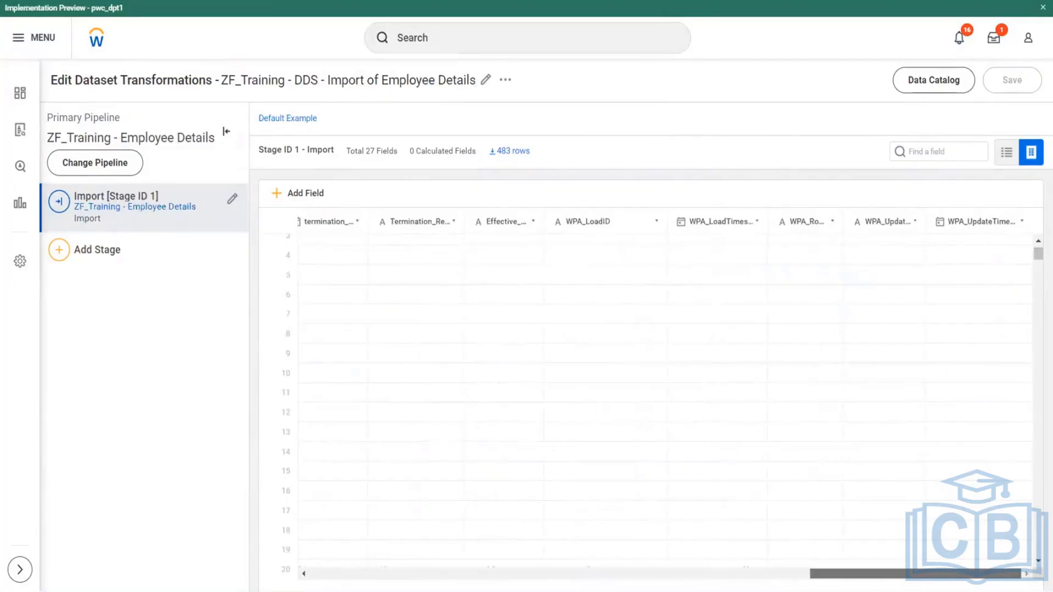
{"action": "left_click", "coordinate": [591, 158]}
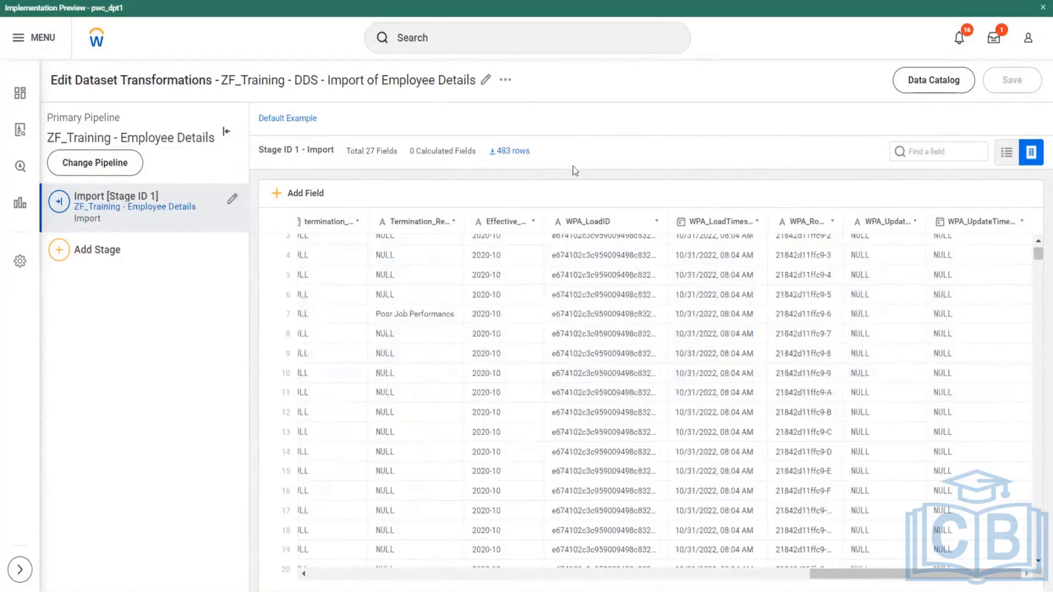
- Add a Manage Fields stage after the Import stage in the derived dataset's pipeline
{"action": "left_click", "coordinate": [80, 254]}
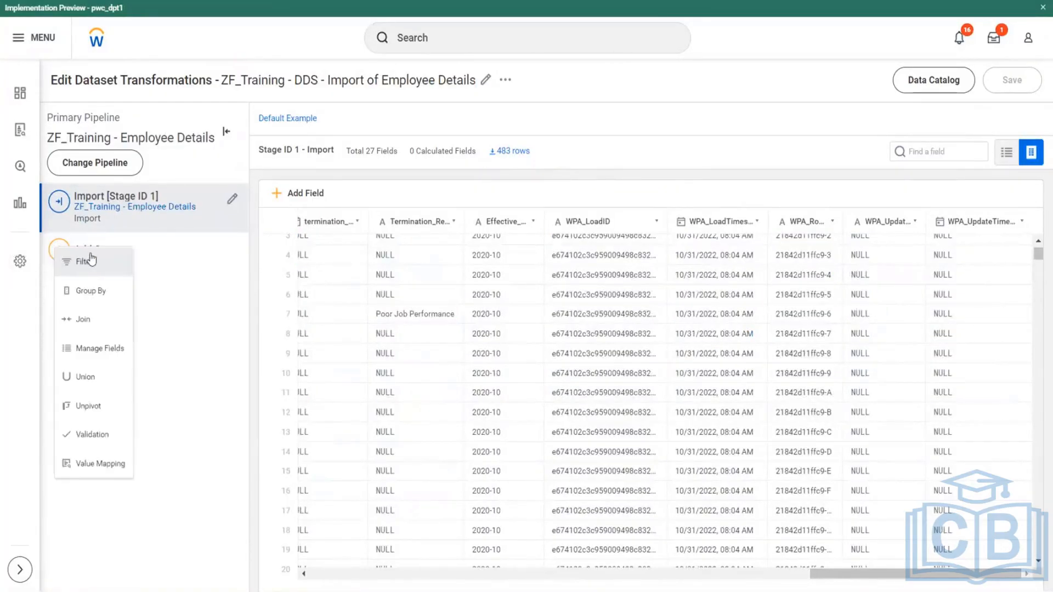
{"action": "left_click", "coordinate": [105, 349]}
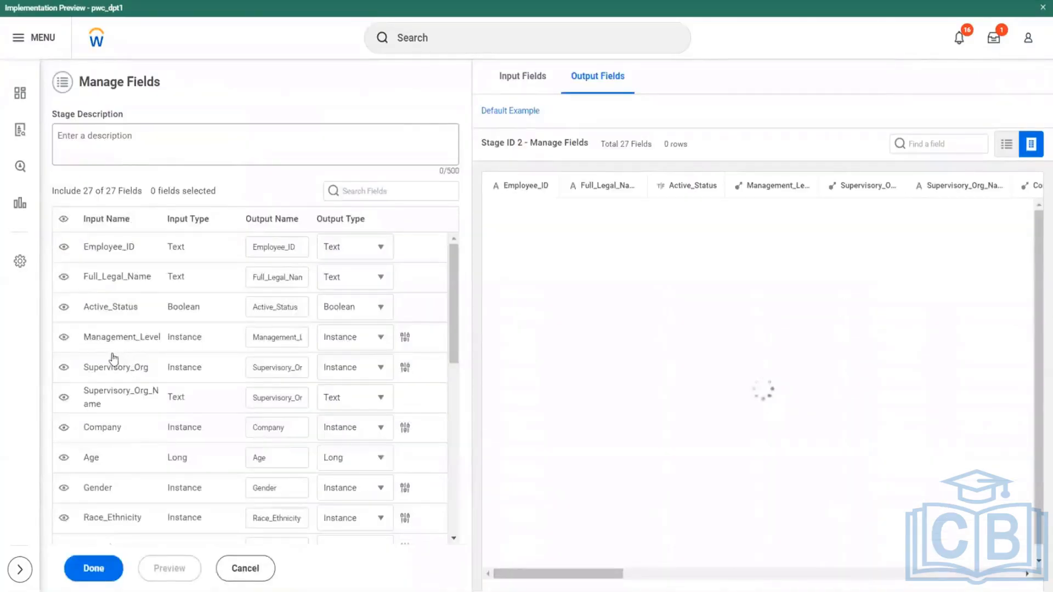
- Switch to PA.xlsx, review the Manage Fields definition on sheet 02.11, and return to Workday
{"action": "key", "text": "alt+Tab"}
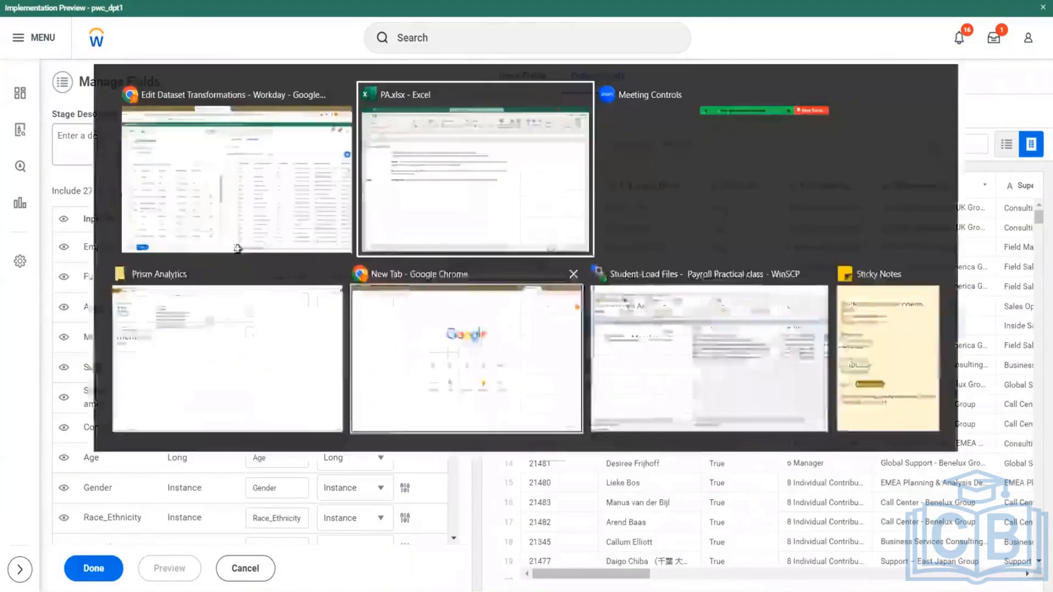
{"action": "double_click", "coordinate": [208, 300]}
{"action": "left_click_drag", "start_coordinate": [207, 300], "coordinate": [630, 304]}
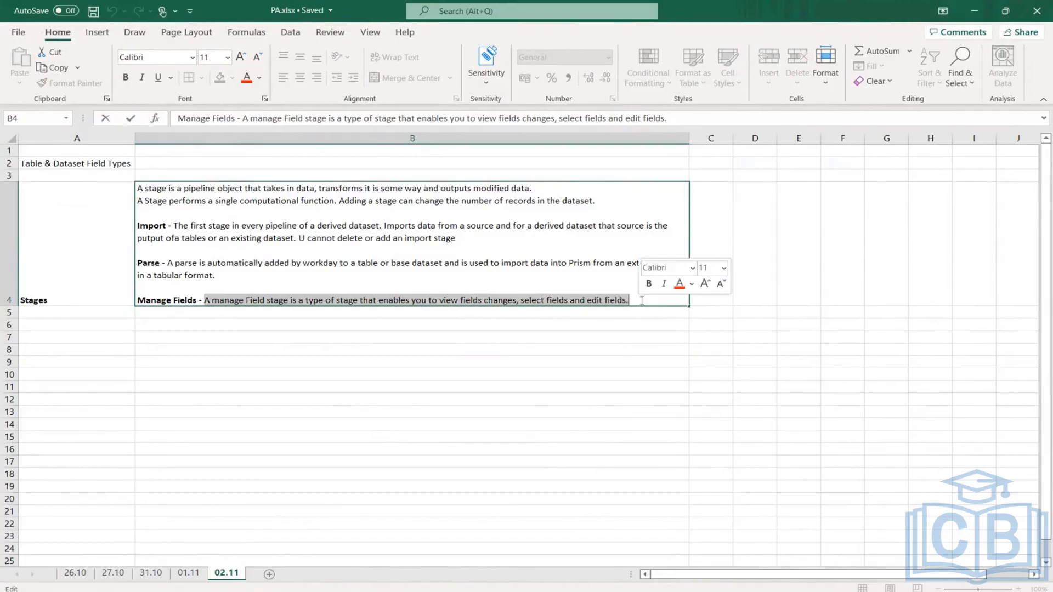
{"action": "left_click", "coordinate": [642, 300]}
{"action": "left_click_drag", "start_coordinate": [642, 300], "coordinate": [414, 300]}
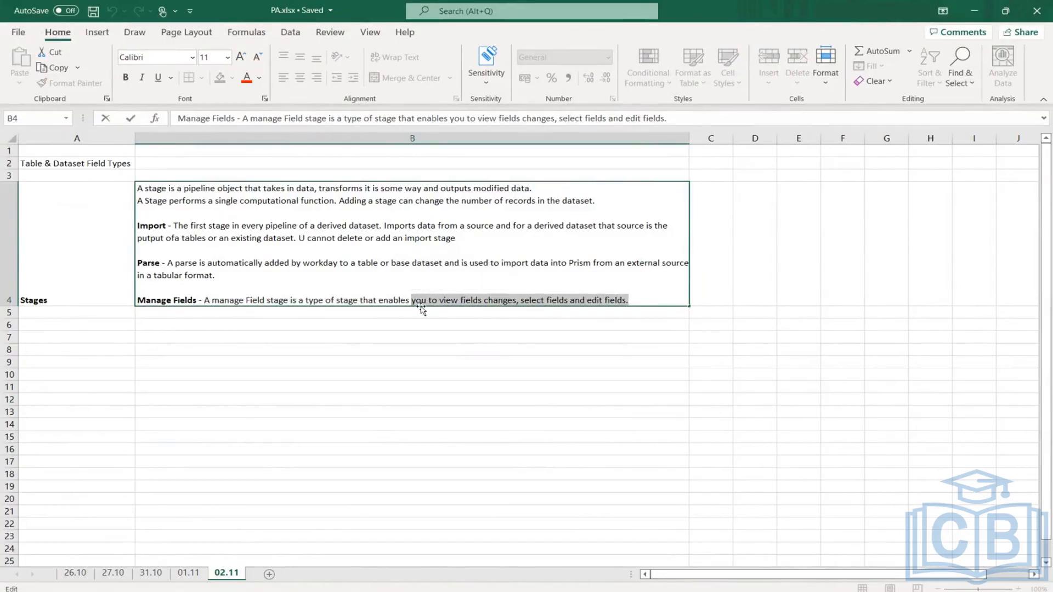
{"action": "key", "text": "alt+Tab"}
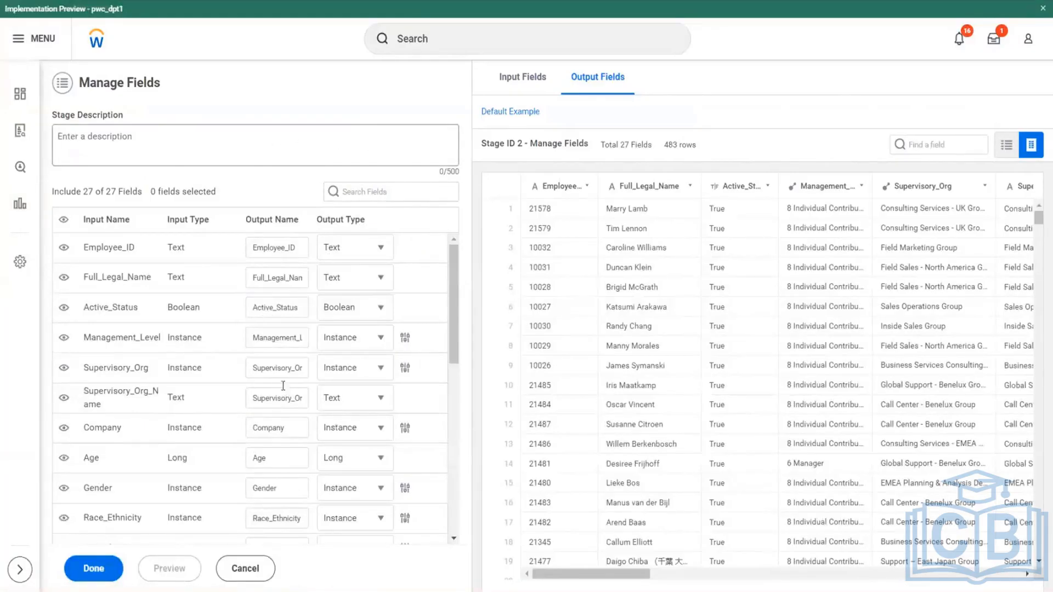
- Hide the five WPA system fields in the Manage Fields stage and change the output name of termination_date to Termination_date
{"action": "scroll", "coordinate": [241, 304], "scroll_direction": "down", "scroll_amount": 10}
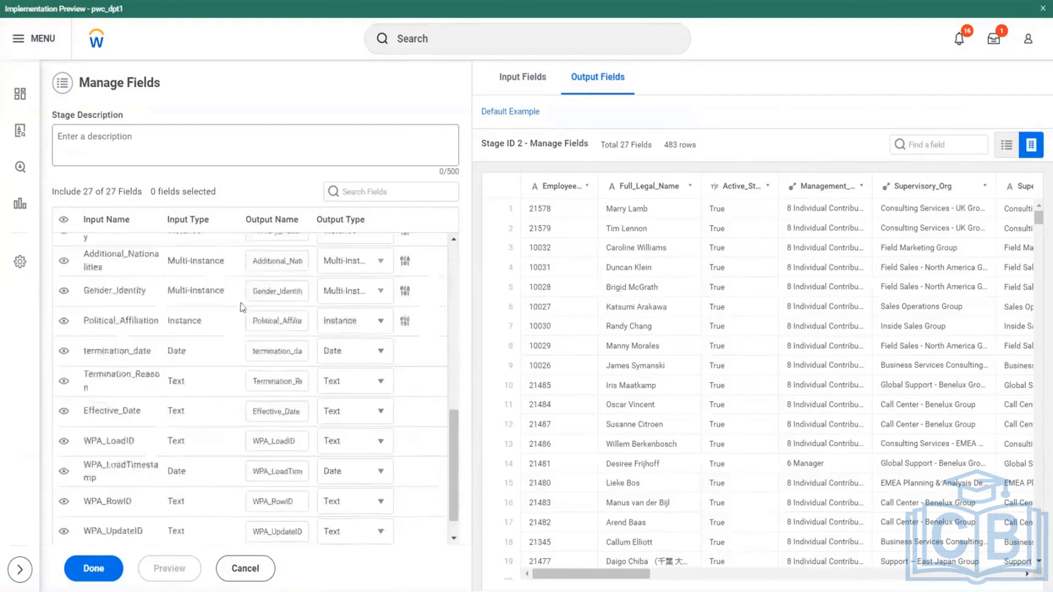
{"action": "scroll", "coordinate": [241, 307], "scroll_direction": "down", "scroll_amount": 1}
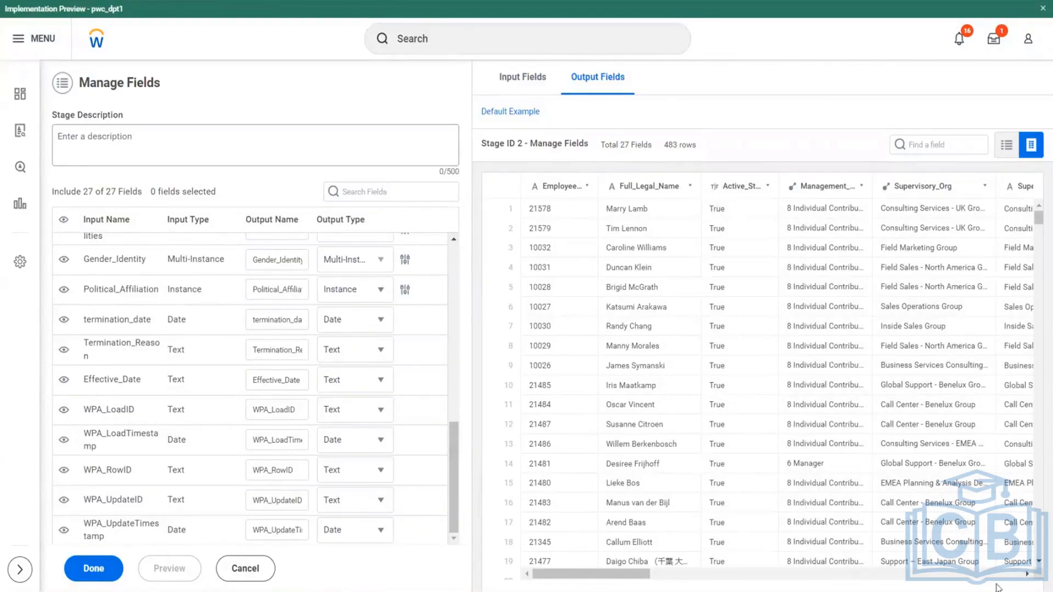
{"action": "scroll", "coordinate": [998, 583], "scroll_direction": "right", "scroll_amount": 15}
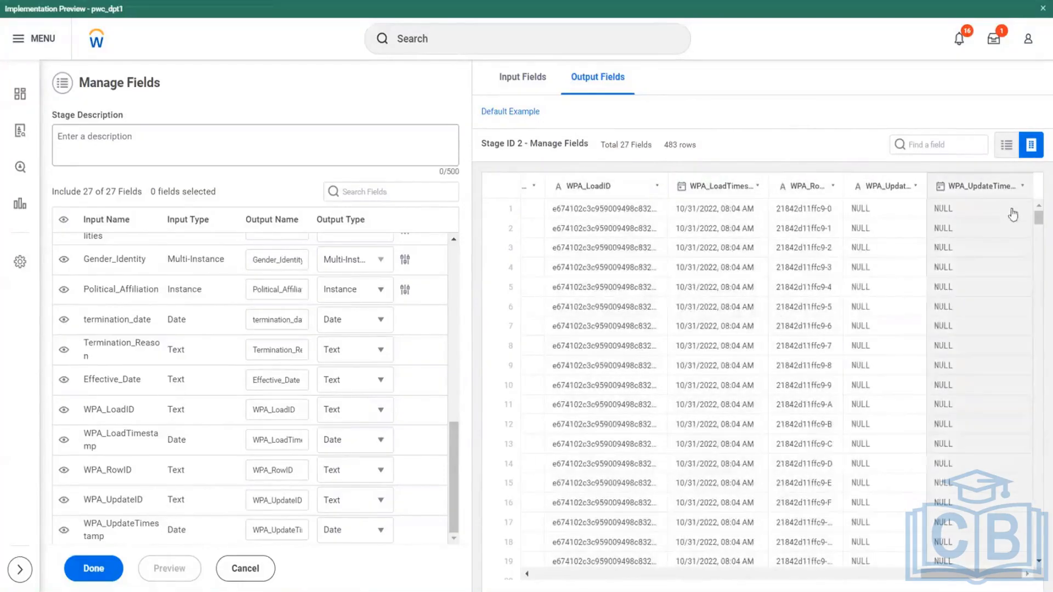
{"action": "left_click", "coordinate": [64, 532]}
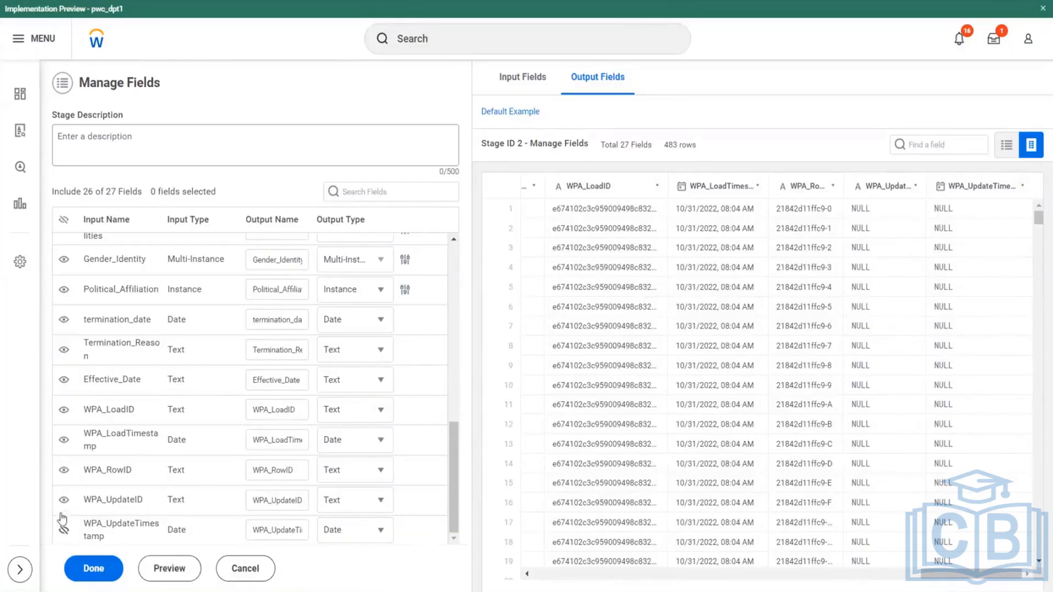
{"action": "left_click", "coordinate": [64, 500]}
{"action": "left_click", "coordinate": [64, 470]}
{"action": "left_click", "coordinate": [64, 440]}
{"action": "left_click", "coordinate": [64, 412]}
{"action": "key", "text": "BackSpace"}
{"action": "type", "text": "T"}
- Examine the output types available for Employee_ID and the other fields, closing the business object selection without choosing one
{"action": "scroll", "coordinate": [290, 373], "scroll_direction": "up", "scroll_amount": 5}
{"action": "scroll", "coordinate": [285, 274], "scroll_direction": "up", "scroll_amount": 6}
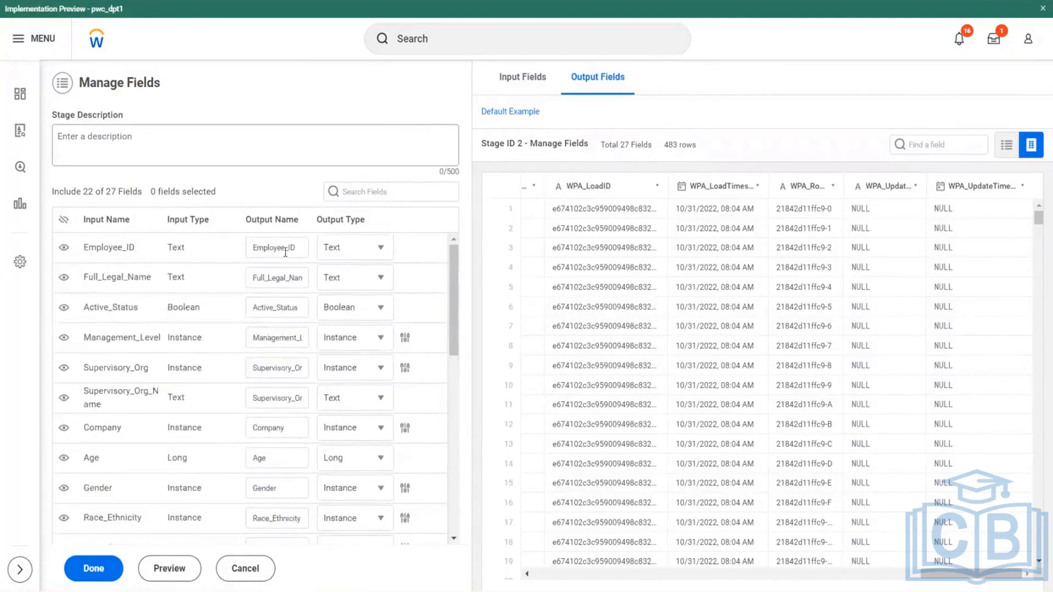
{"action": "left_click", "coordinate": [381, 247]}
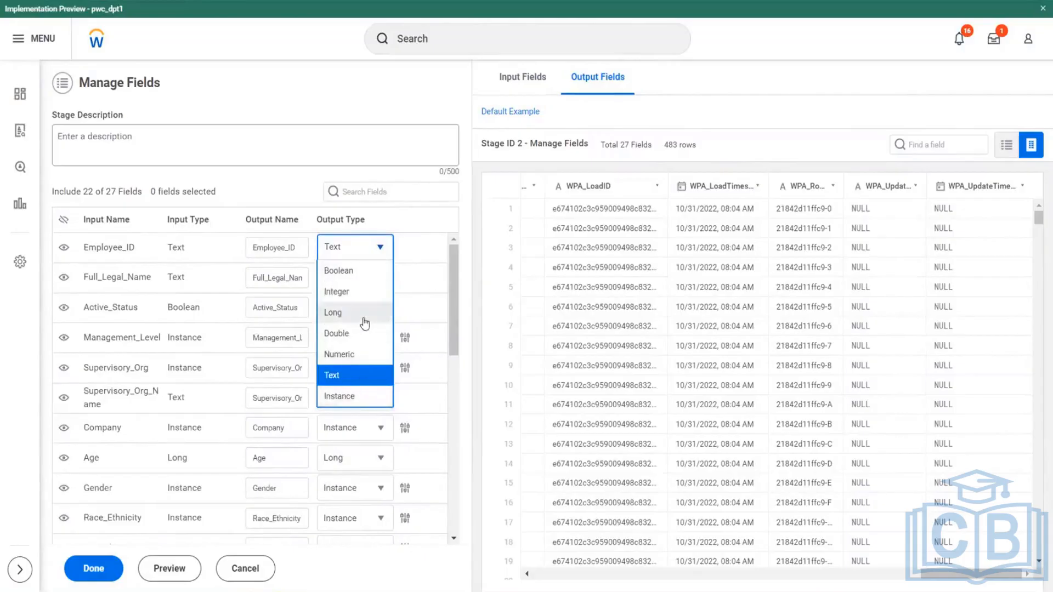
{"action": "left_click", "coordinate": [456, 286]}
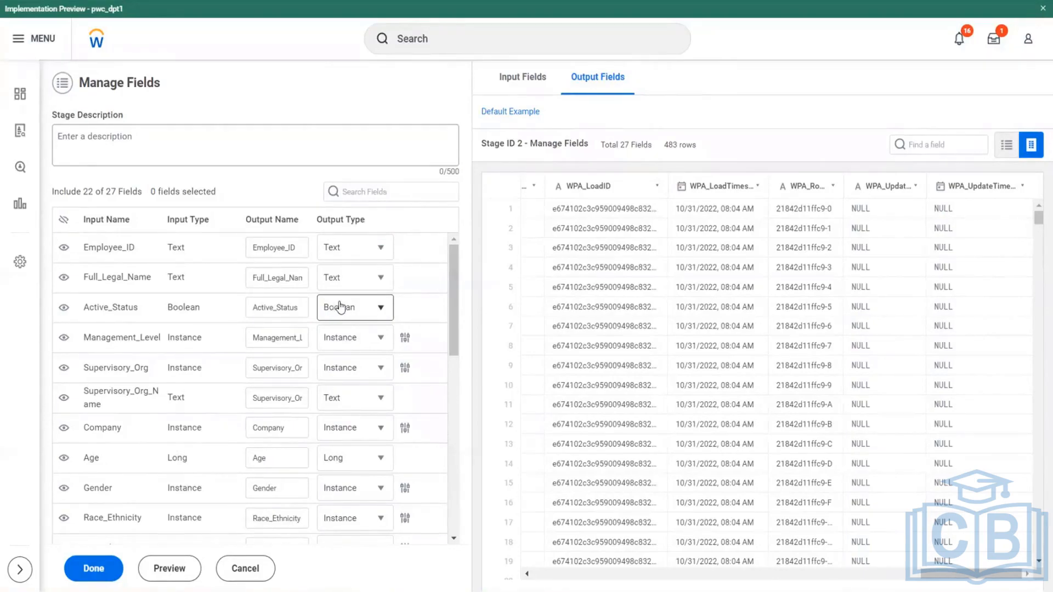
{"action": "scroll", "coordinate": [341, 308], "scroll_direction": "down", "scroll_amount": 4}
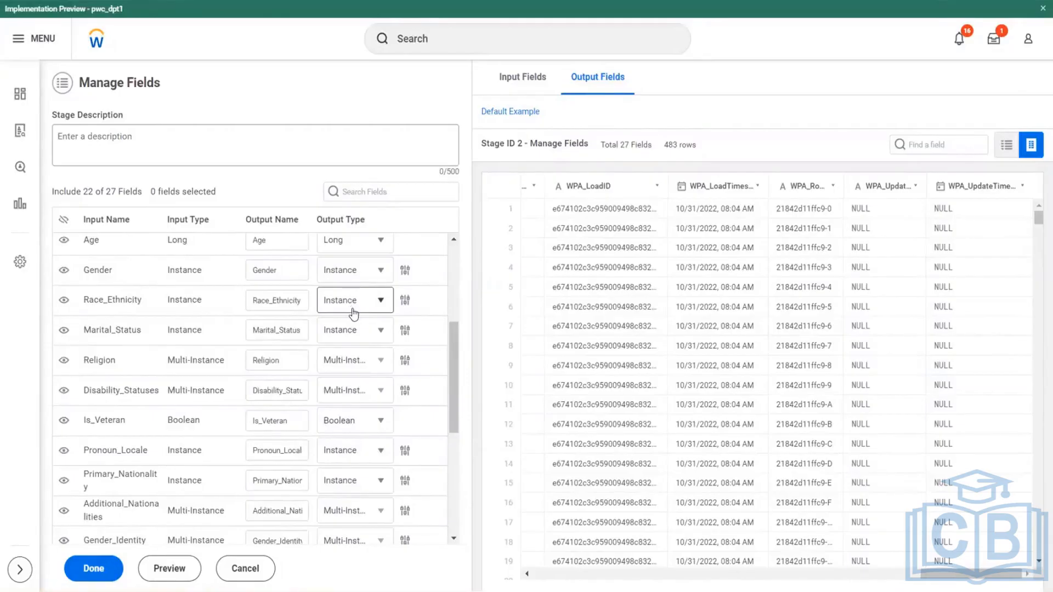
{"action": "scroll", "coordinate": [353, 314], "scroll_direction": "down", "scroll_amount": 3}
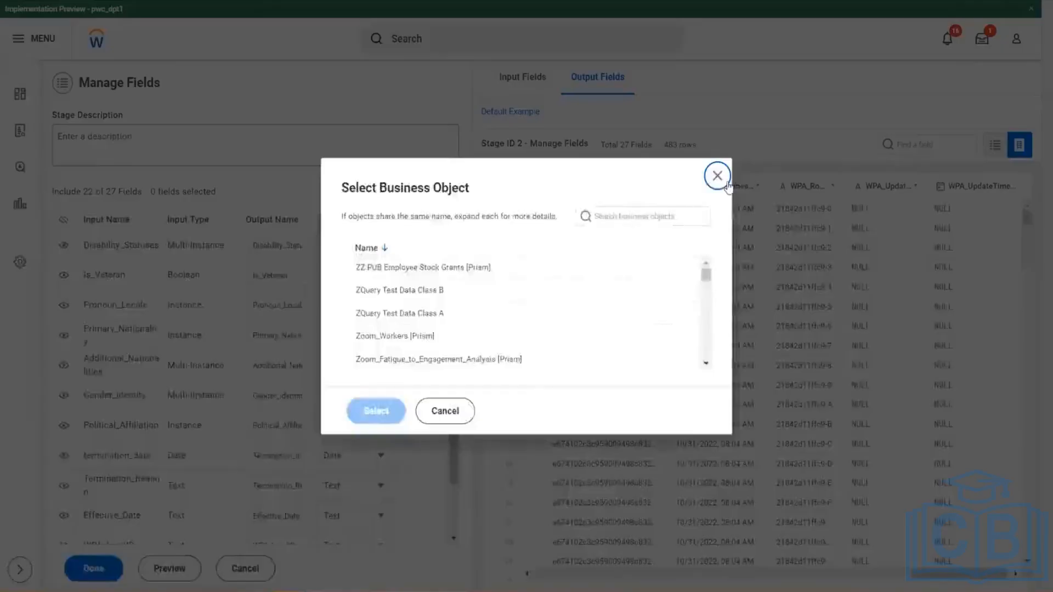
{"action": "left_click", "coordinate": [725, 183]}
{"action": "scroll", "coordinate": [229, 312], "scroll_direction": "up", "scroll_amount": 5}
{"action": "scroll", "coordinate": [229, 312], "scroll_direction": "down", "scroll_amount": 2}
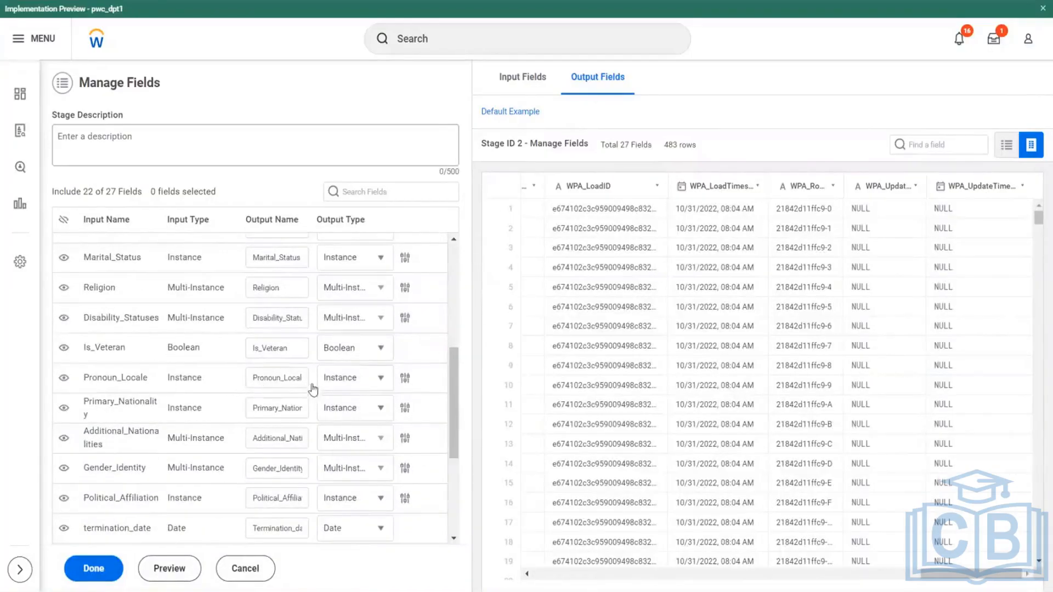
- Browse the business objects that can be assigned to the Pronoun_Locale field and close the selection without choosing one
{"action": "double_click", "coordinate": [266, 378]}
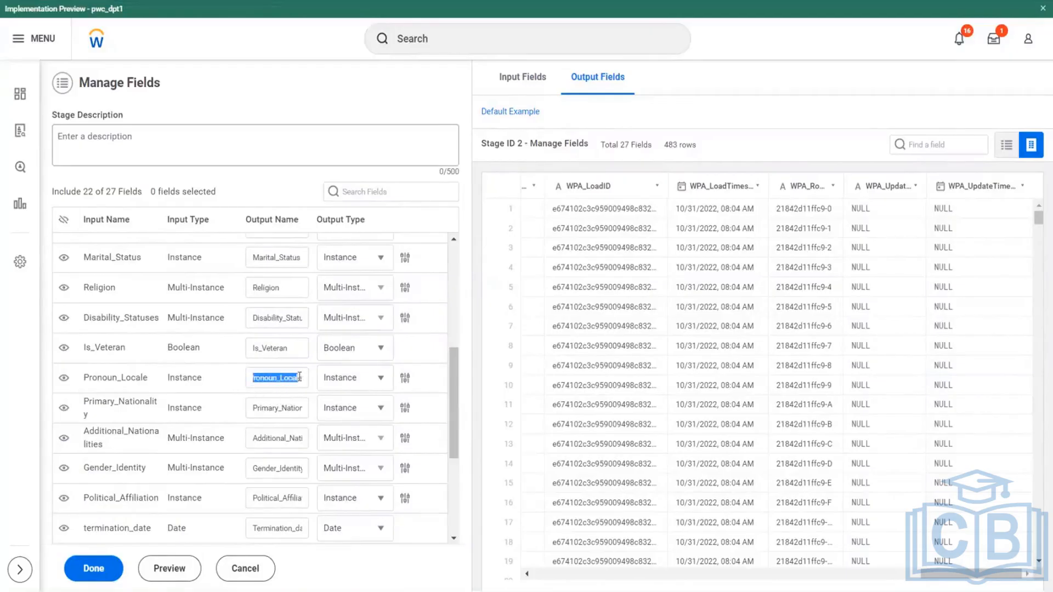
{"action": "left_click", "coordinate": [404, 378]}
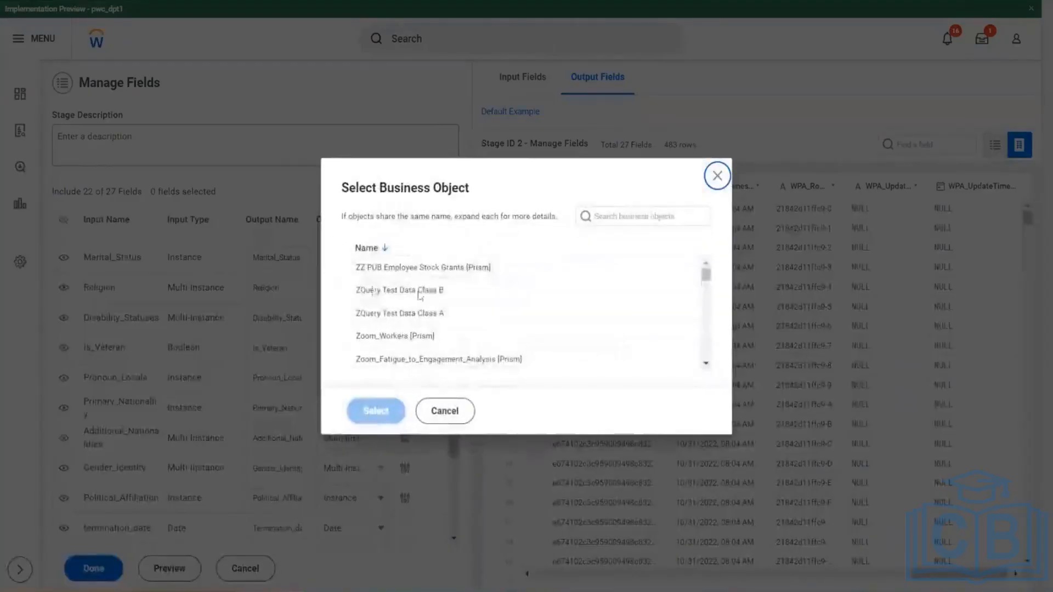
{"action": "scroll", "coordinate": [449, 322], "scroll_direction": "down", "scroll_amount": 3}
{"action": "scroll", "coordinate": [450, 322], "scroll_direction": "down", "scroll_amount": 15}
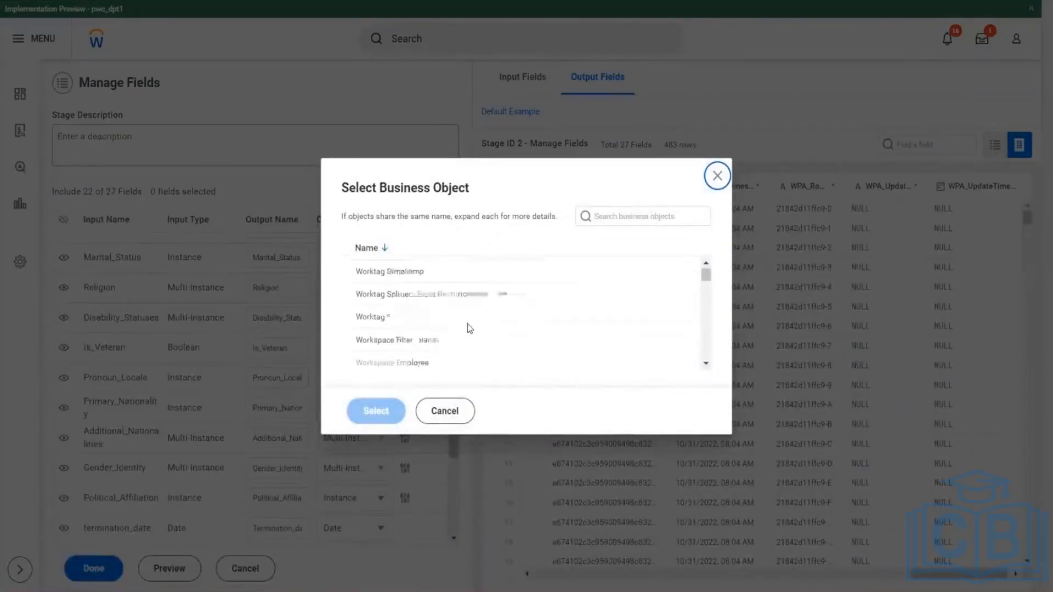
{"action": "left_click", "coordinate": [717, 175]}
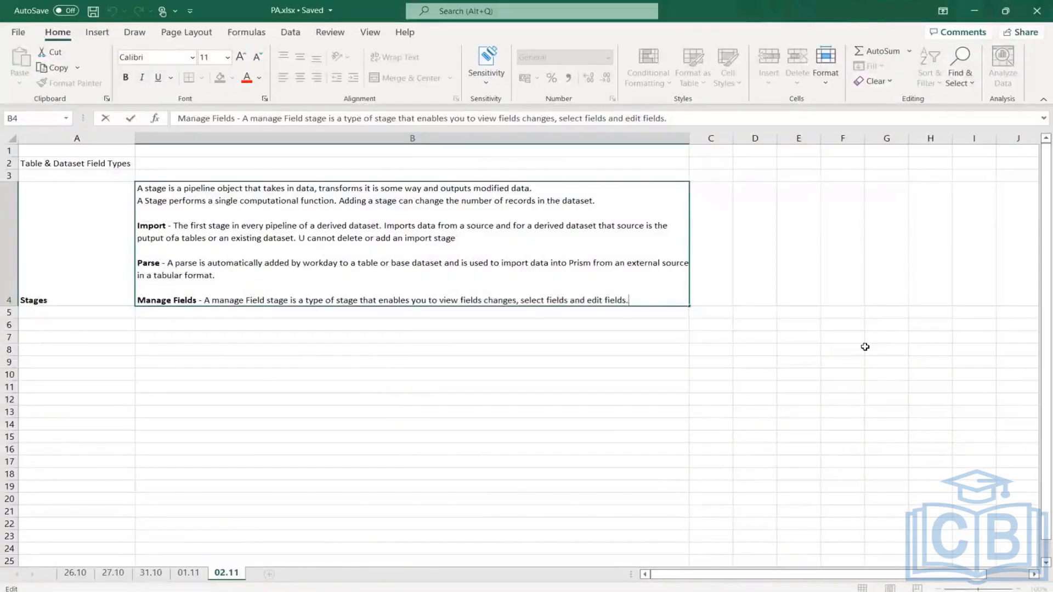
- Switch to PA.xlsx and append "Can be added to both based and dervied dataset." to the Manage Fields note in B4
{"action": "key", "text": "alt+Return"}
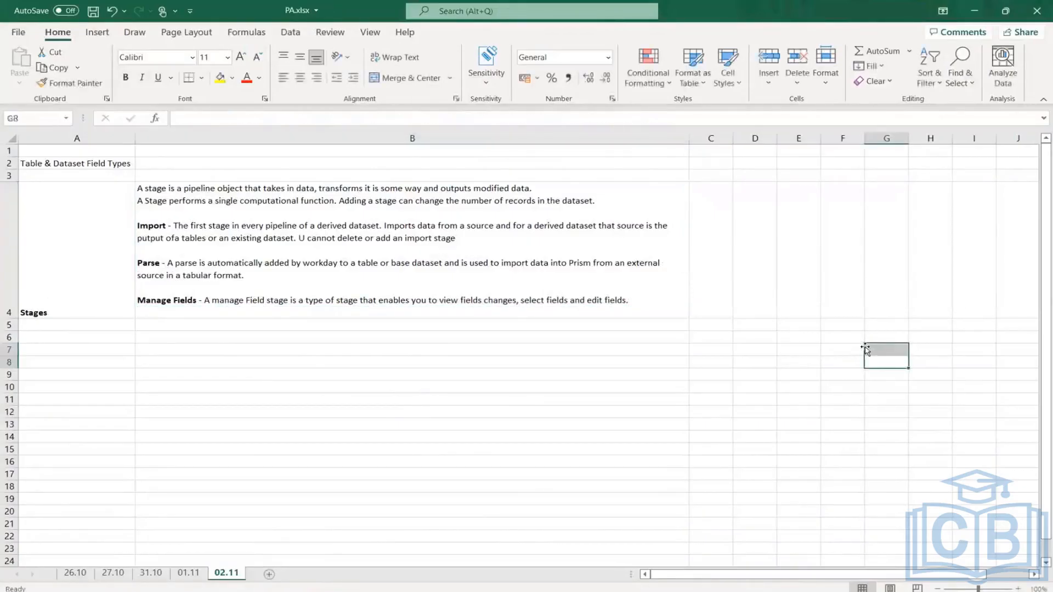
{"action": "left_click", "coordinate": [638, 299]}
{"action": "double_click", "coordinate": [638, 300]}
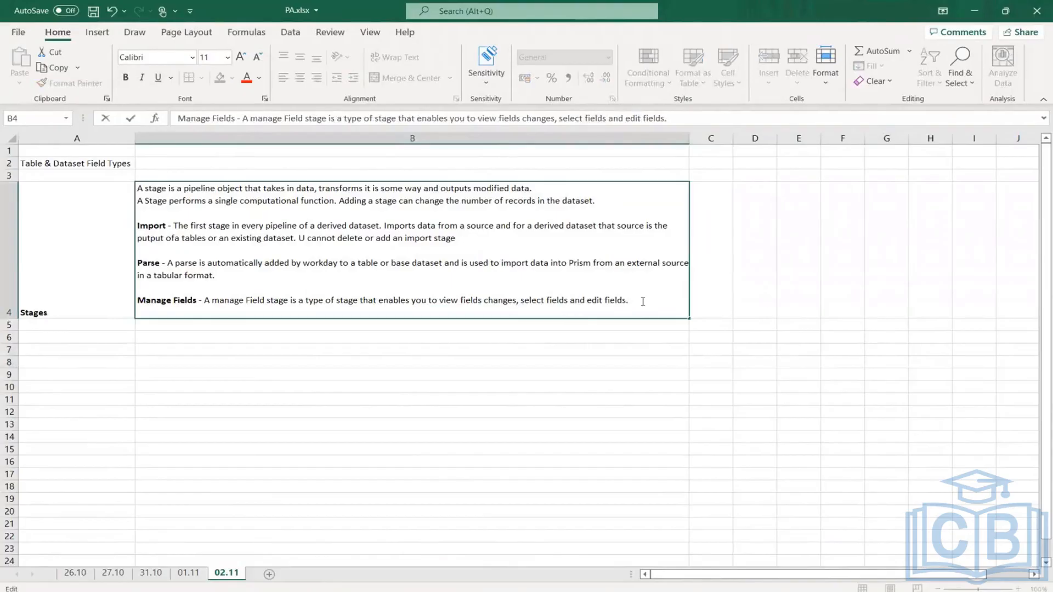
{"action": "type", "text": "Can be added to bot"}
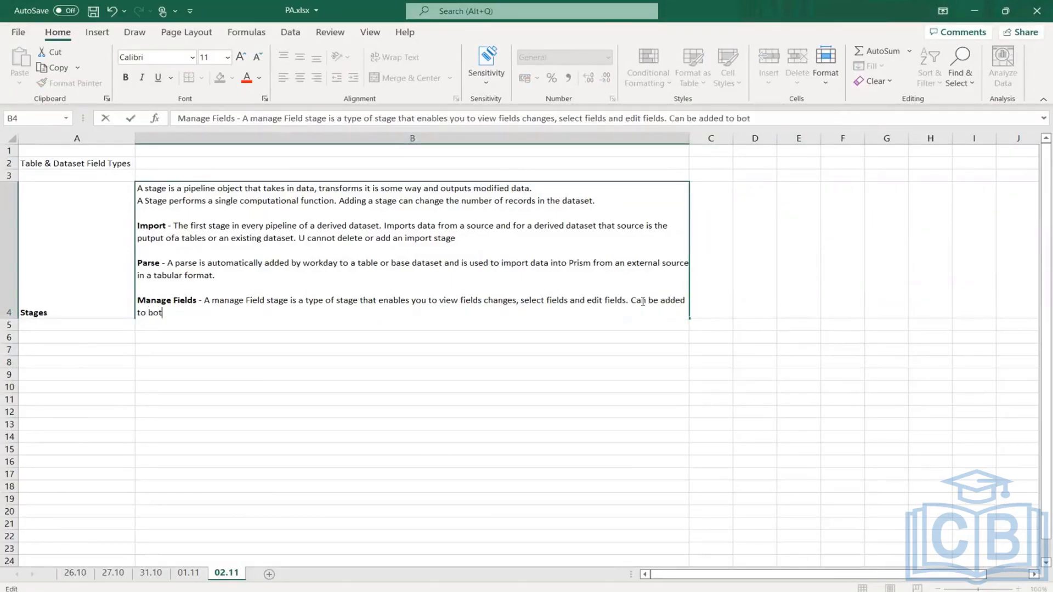
{"action": "type", "text": "h based and dervi"}
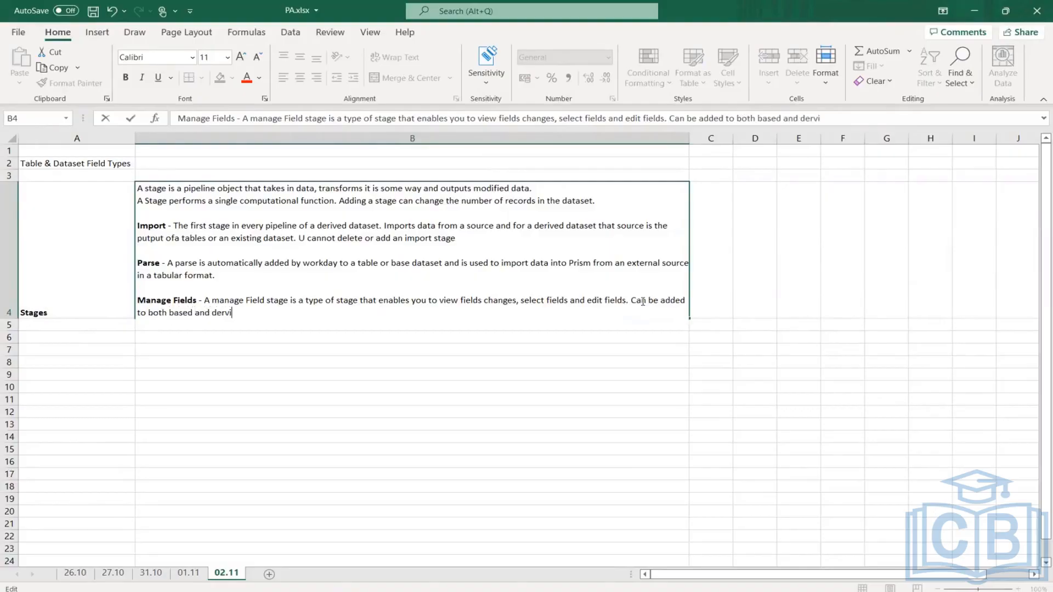
{"action": "type", "text": "ed dataset."}
- Add the lines "> Hide Fields" and "> Change Field Names" below the Manage Fields note in B4
{"action": "key", "text": "alt+Return"}
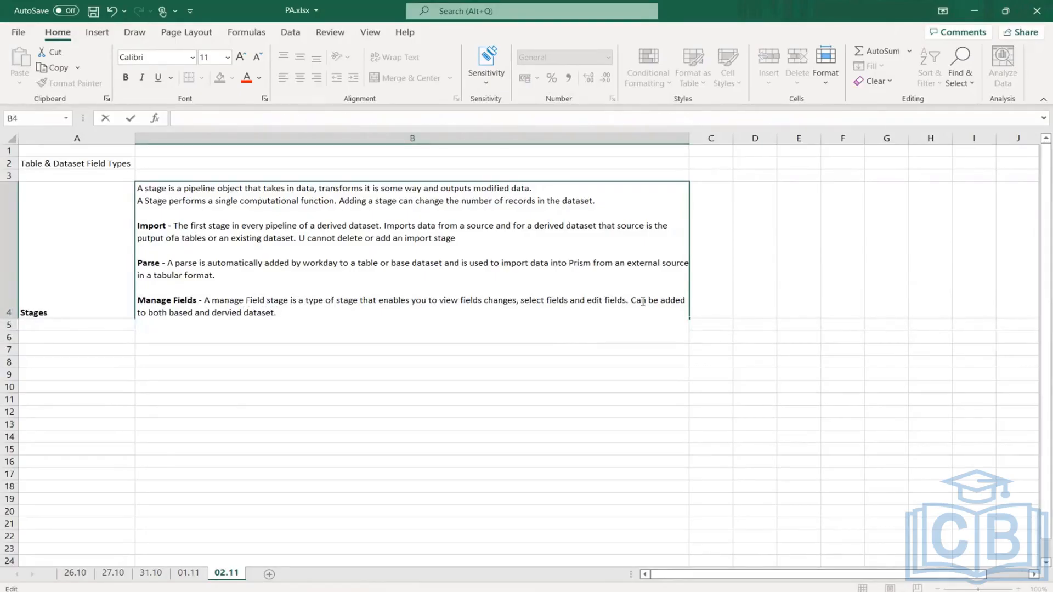
{"action": "type", "text": "> Hide Fields"}
{"action": "key", "text": "alt+Return"}
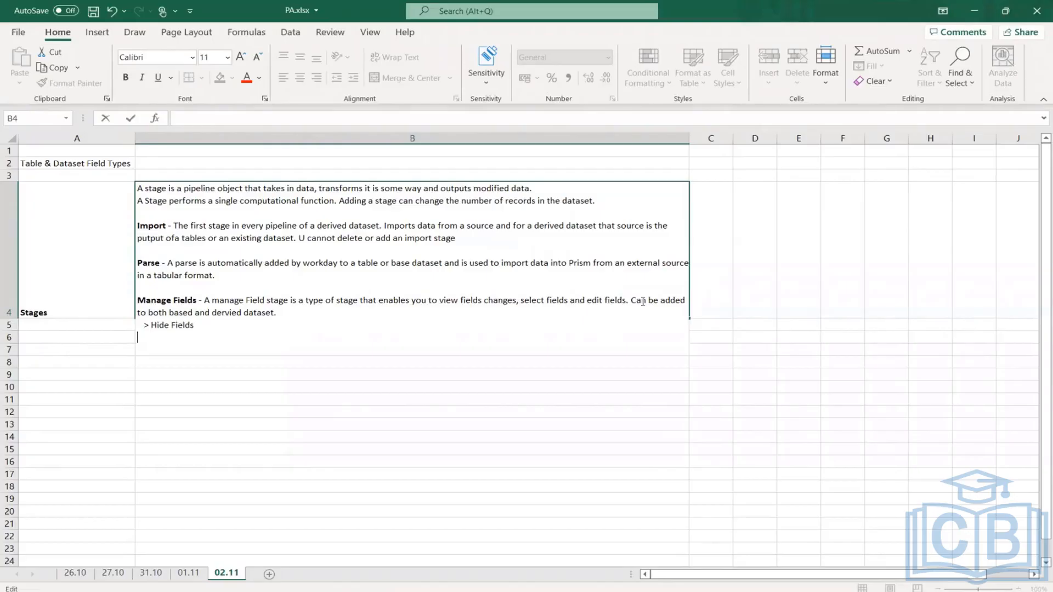
{"action": "type", "text": "> Change Field"}
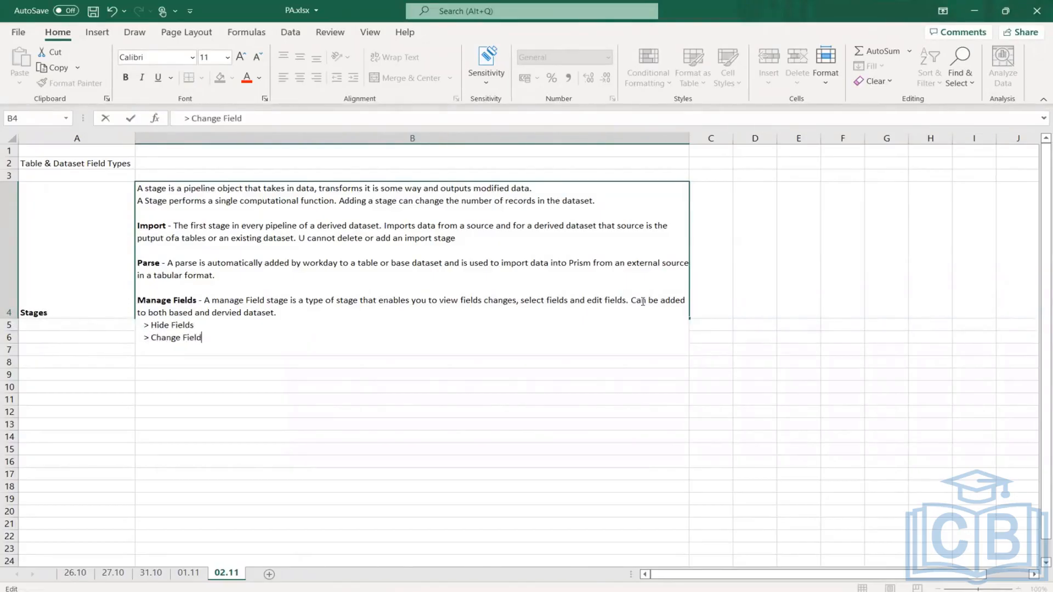
{"action": "type", "text": " Names"}
- Add a third line, "> Change Field Types and asspciated BO", to the Manage Fields note and finish editing the cell
{"action": "key", "text": "alt+Return"}
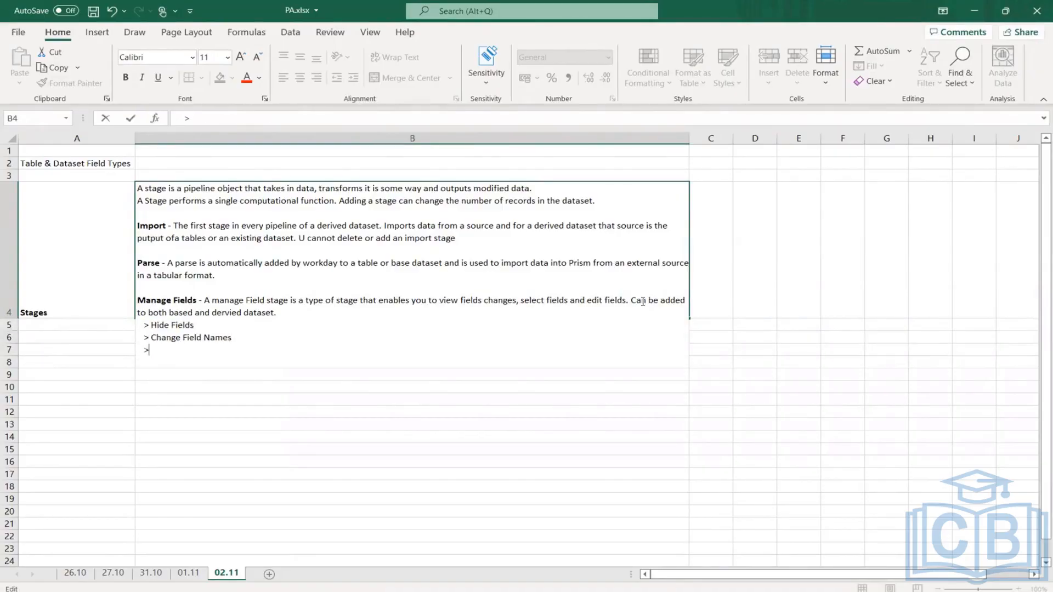
{"action": "type", "text": "> Change Field Type"}
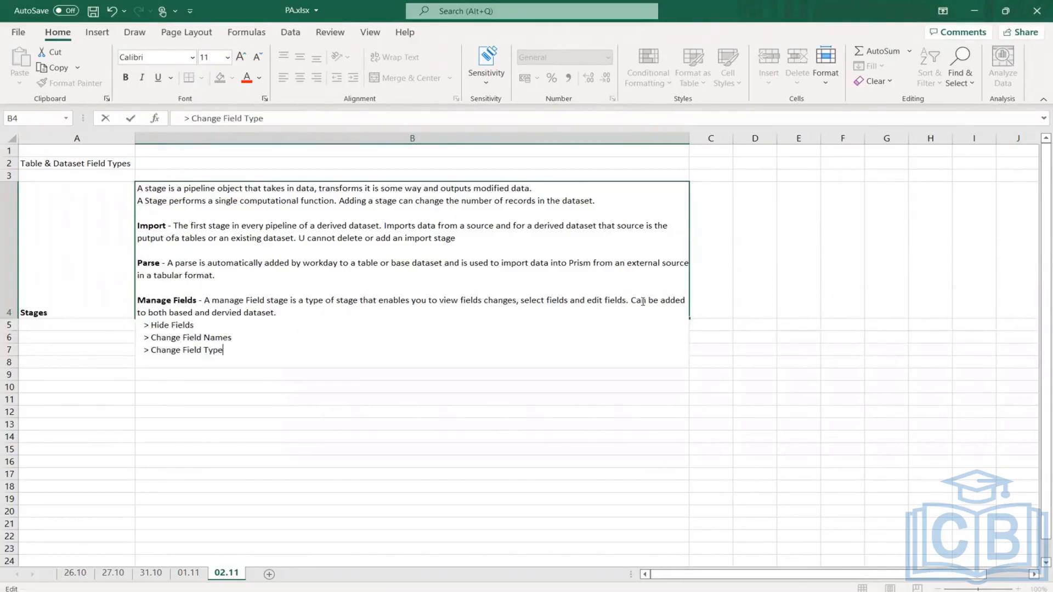
{"action": "type", "text": "s and asspciated BO"}
{"action": "key", "text": "Return"}
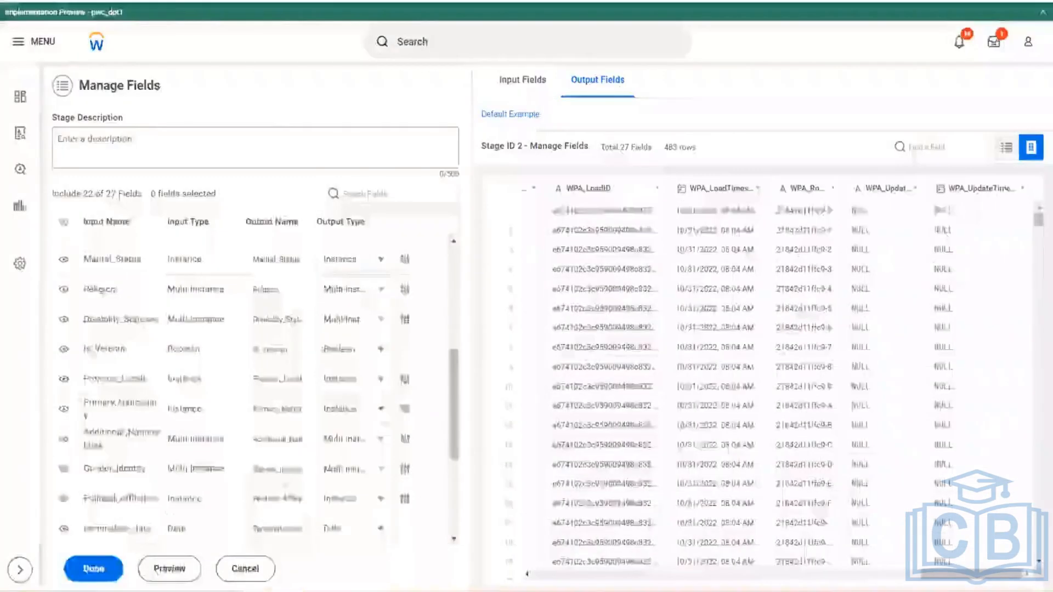
- Switch back to Workday and set the Age field's output type to Numeric with 5 digits after the decimal point
{"action": "scroll", "coordinate": [310, 468], "scroll_direction": "up", "scroll_amount": 5}
{"action": "scroll", "coordinate": [309, 468], "scroll_direction": "up", "scroll_amount": 3}
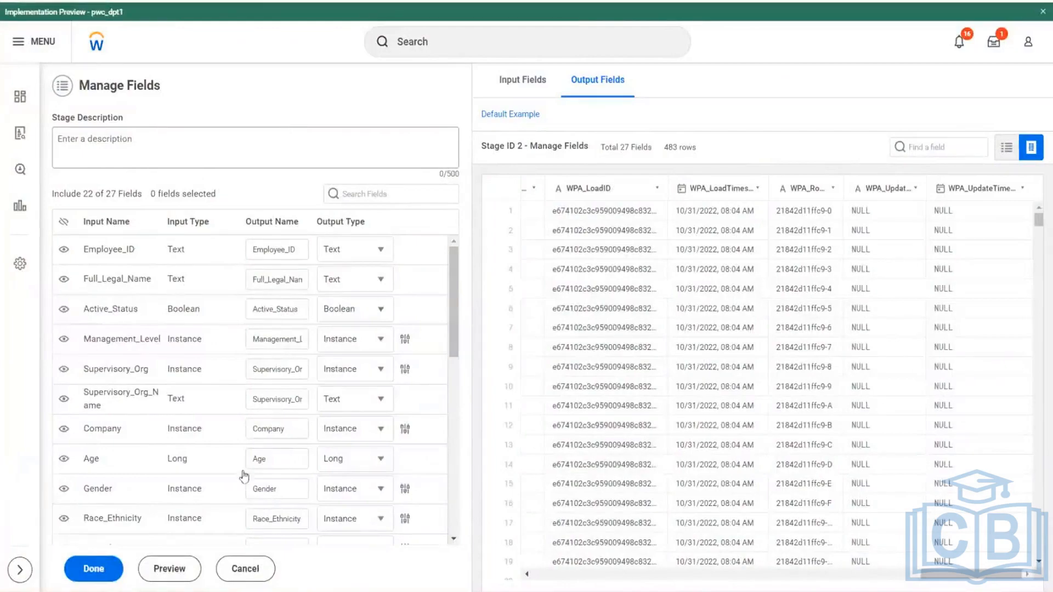
{"action": "left_click", "coordinate": [382, 462]}
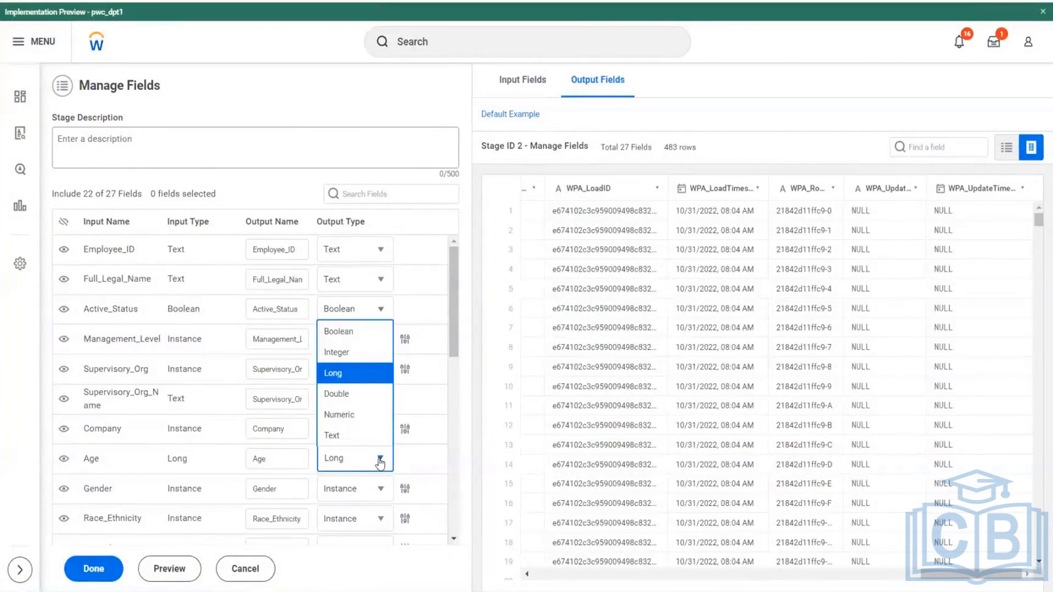
{"action": "left_click", "coordinate": [342, 415]}
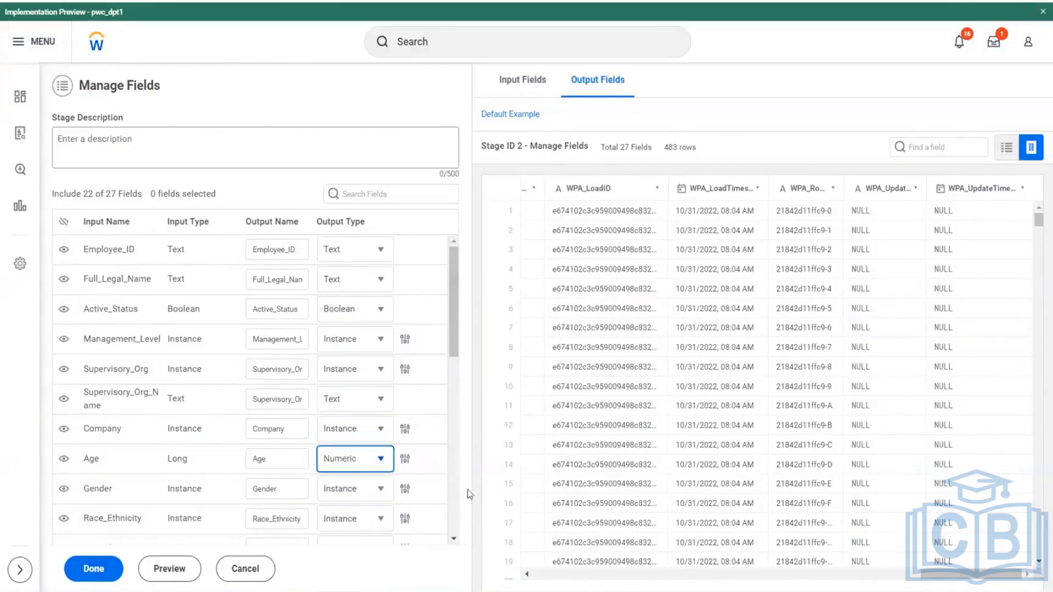
{"action": "left_click", "coordinate": [405, 462]}
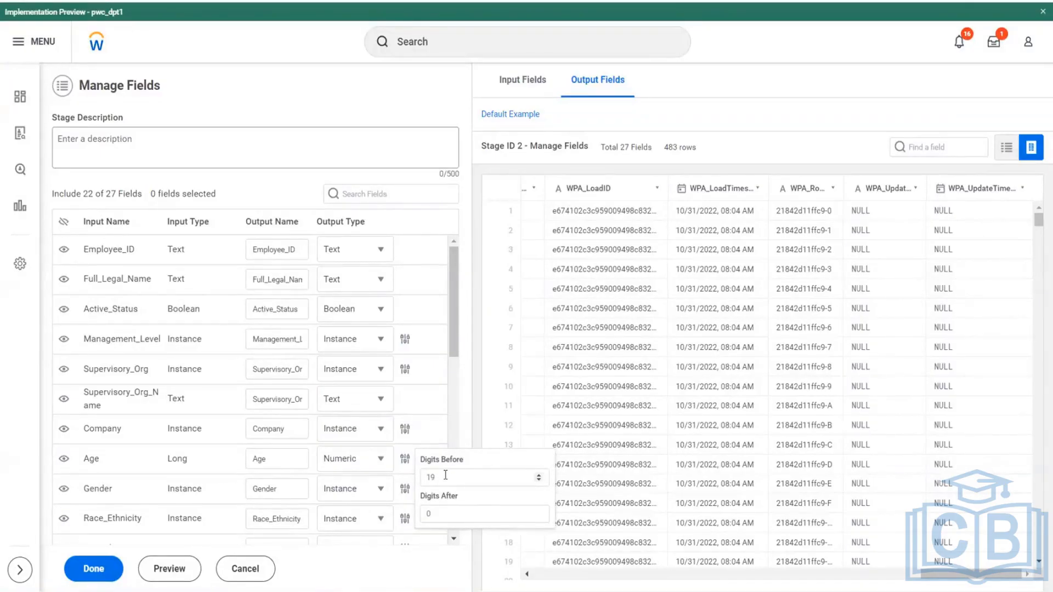
{"action": "left_click_drag", "start_coordinate": [440, 477], "coordinate": [422, 478]}
{"action": "double_click", "coordinate": [537, 511]}
- Set the Age field's output type to Long and preview the Manage Fields output across all its columns
{"action": "left_click", "coordinate": [381, 464]}
{"action": "left_click", "coordinate": [336, 373]}
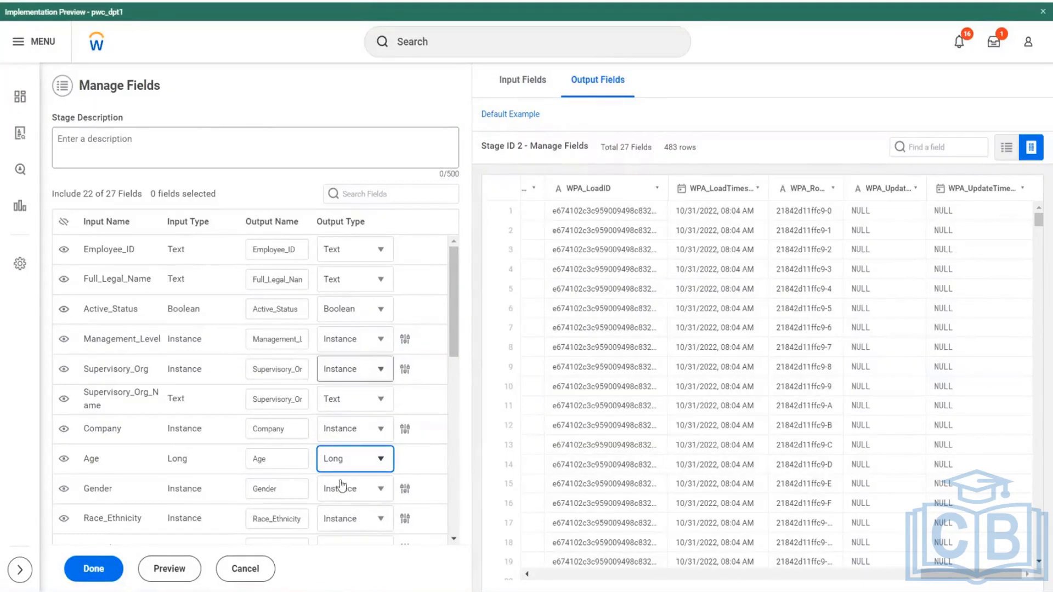
{"action": "left_click", "coordinate": [171, 570]}
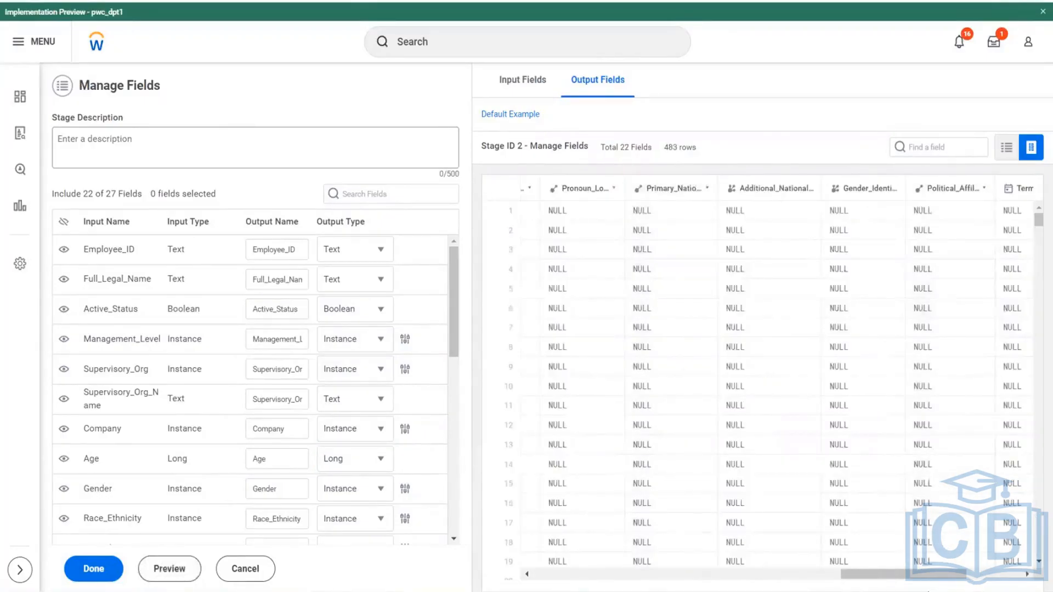
{"action": "left_click_drag", "start_coordinate": [862, 574], "coordinate": [553, 572]}
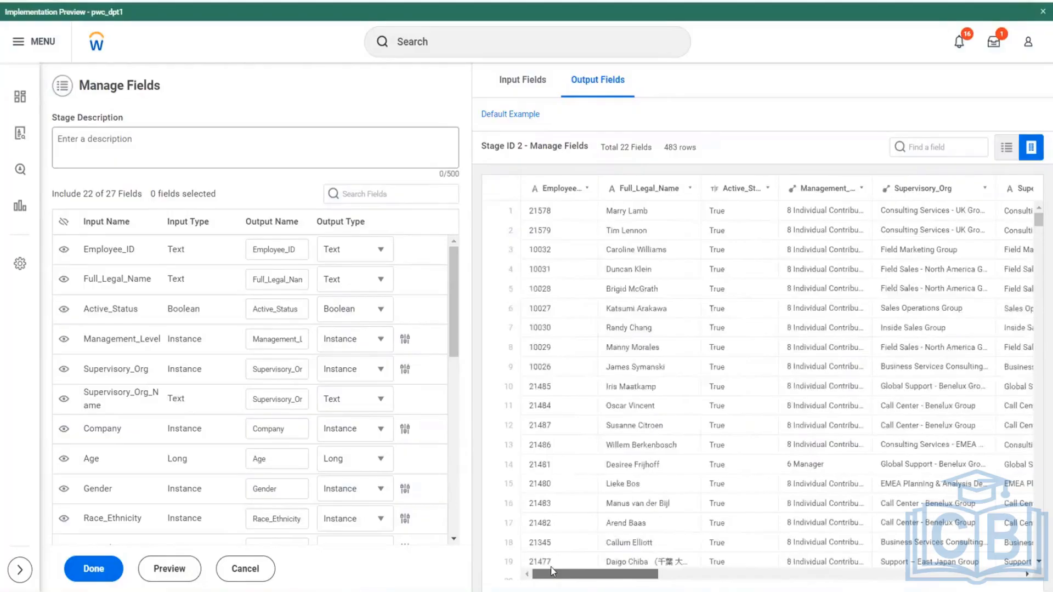
{"action": "scroll", "coordinate": [568, 572], "scroll_direction": "right", "scroll_amount": 5}
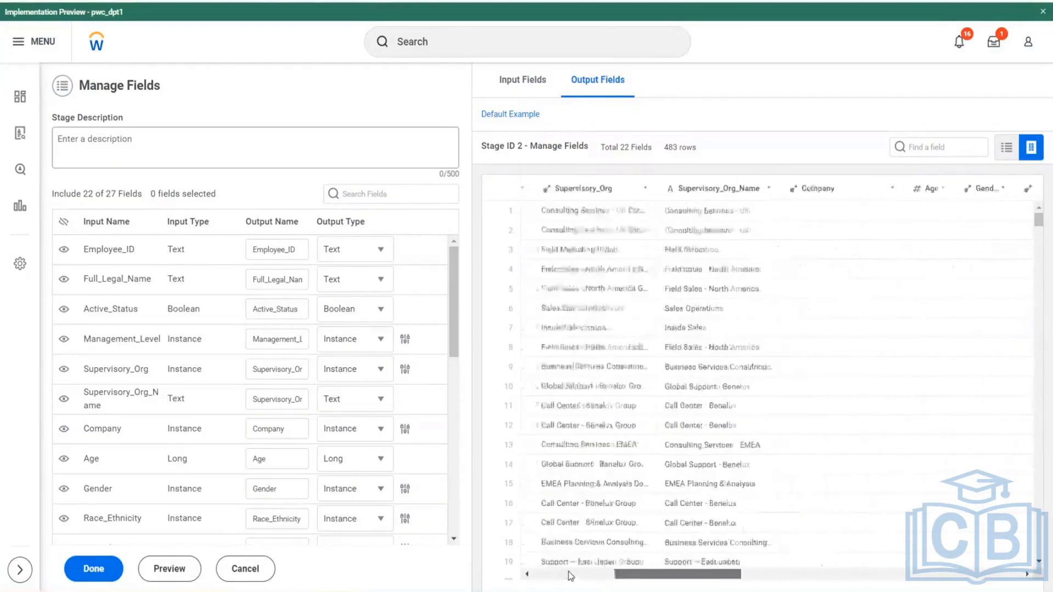
{"action": "scroll", "coordinate": [568, 572], "scroll_direction": "right", "scroll_amount": 5}
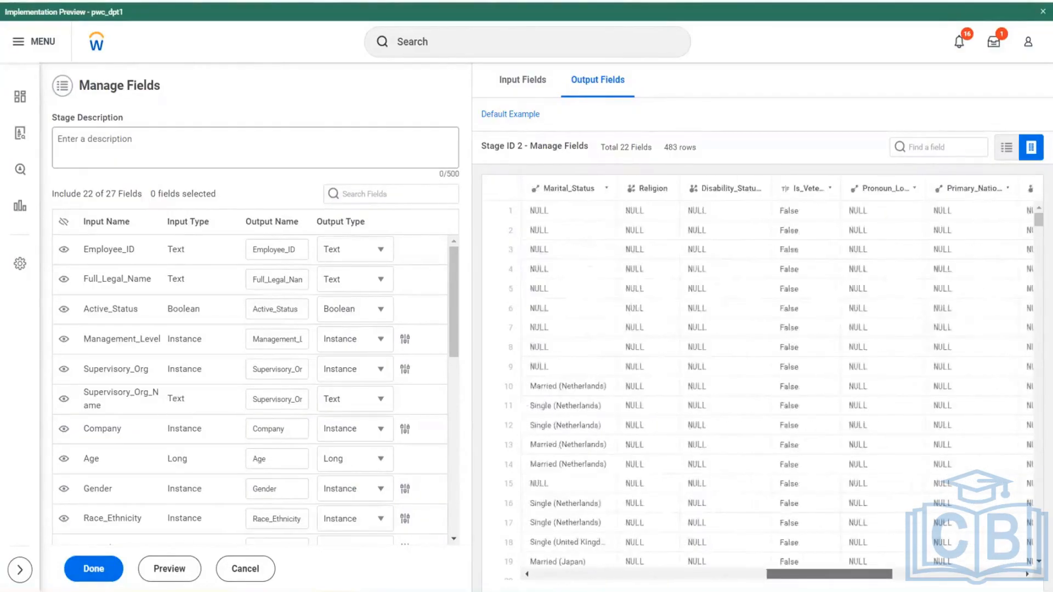
{"action": "left_click_drag", "start_coordinate": [804, 574], "coordinate": [934, 575]}
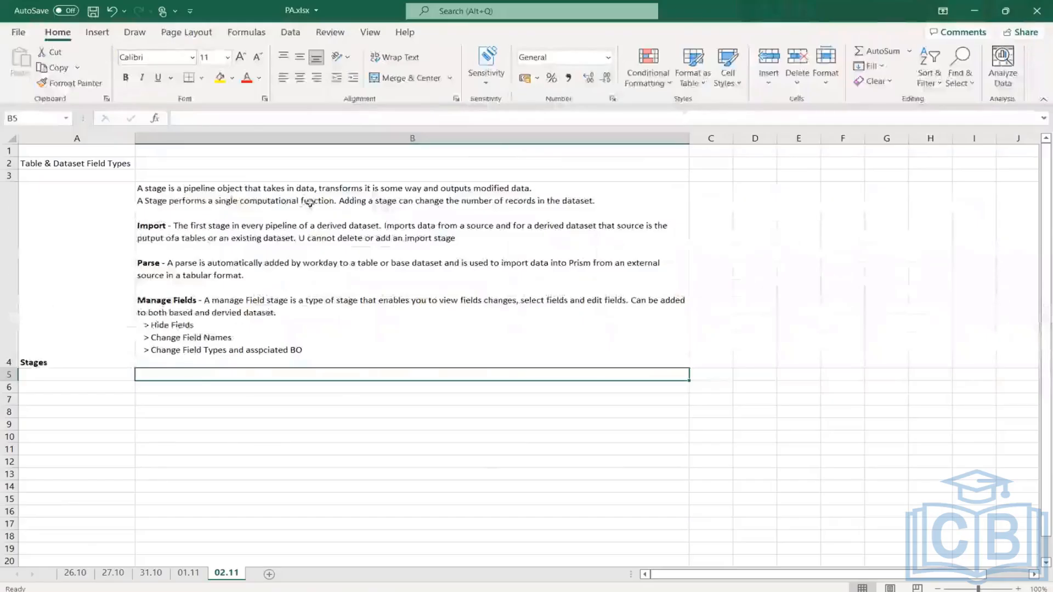
- Check the sentence on changing record numbers in B4 of PA.xlsx, return to Workday and finish editing the Manage Fields stage
{"action": "double_click", "coordinate": [309, 200]}
{"action": "left_click_drag", "start_coordinate": [595, 200], "coordinate": [339, 201]}
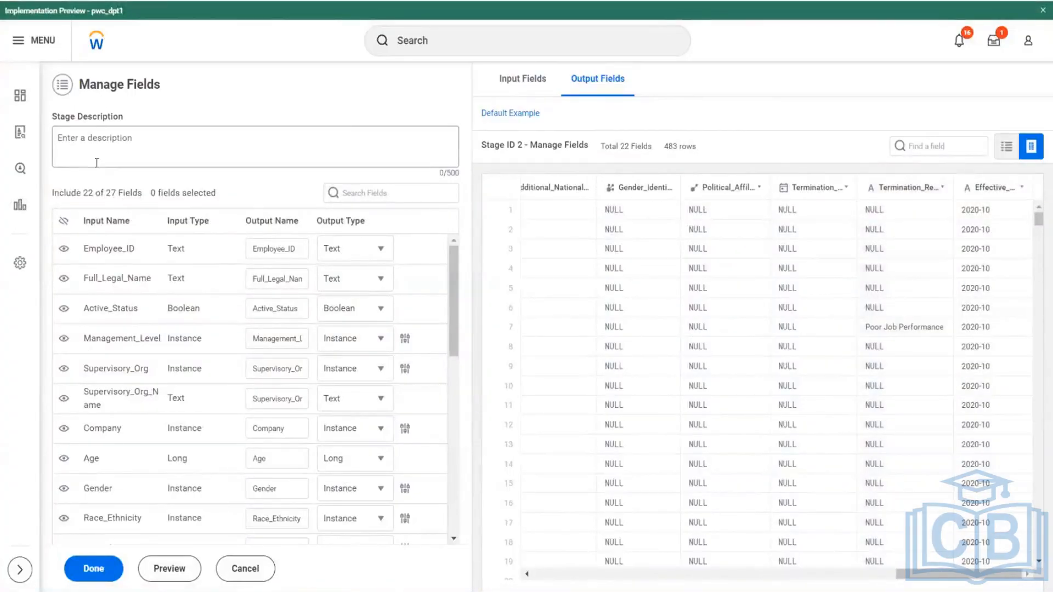
{"action": "left_click", "coordinate": [109, 142]}
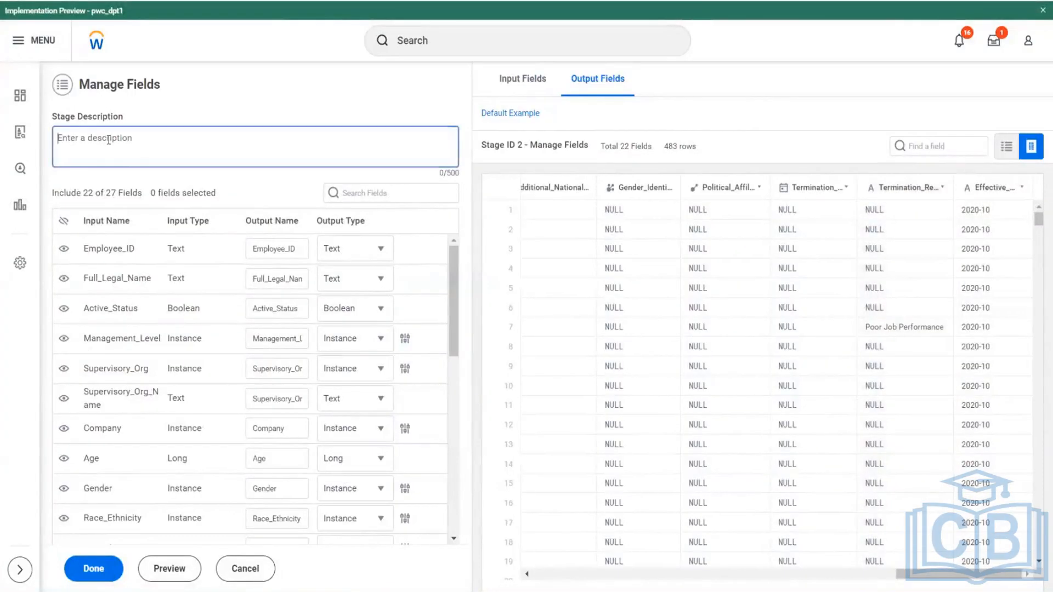
{"action": "left_click", "coordinate": [94, 569]}
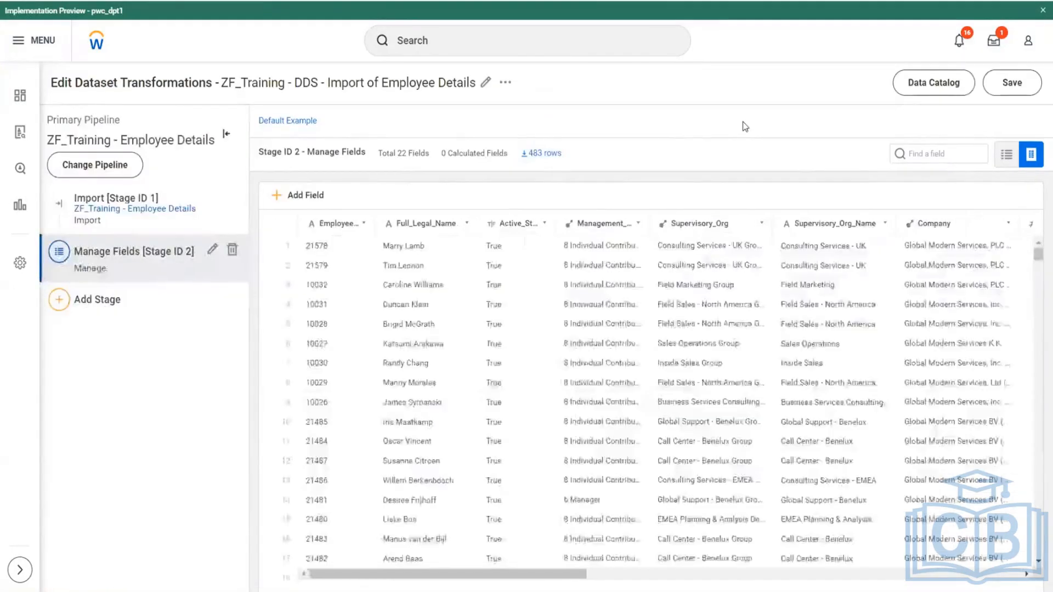
- Compare the field columns output by the Import stage with those output by the Manage Fields stage
{"action": "left_click", "coordinate": [139, 209]}
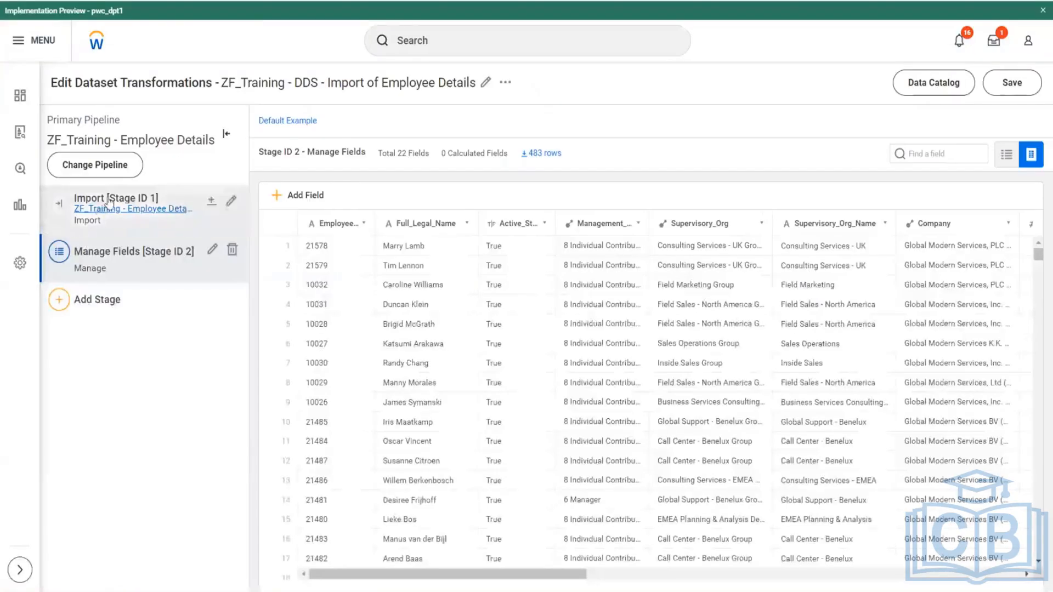
{"action": "left_click", "coordinate": [109, 201]}
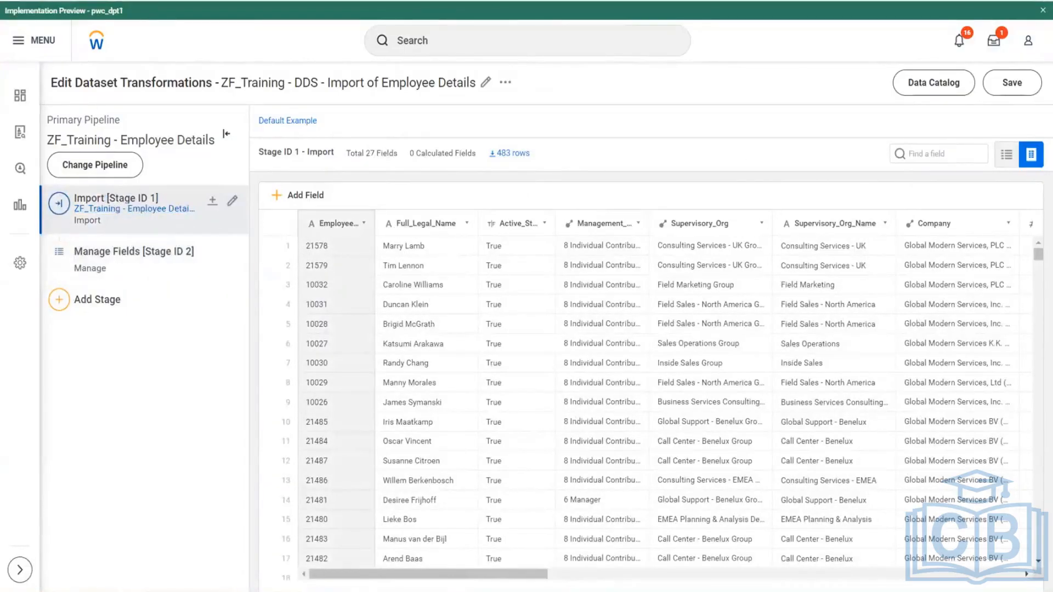
{"action": "scroll", "coordinate": [452, 537], "scroll_direction": "right", "scroll_amount": 15}
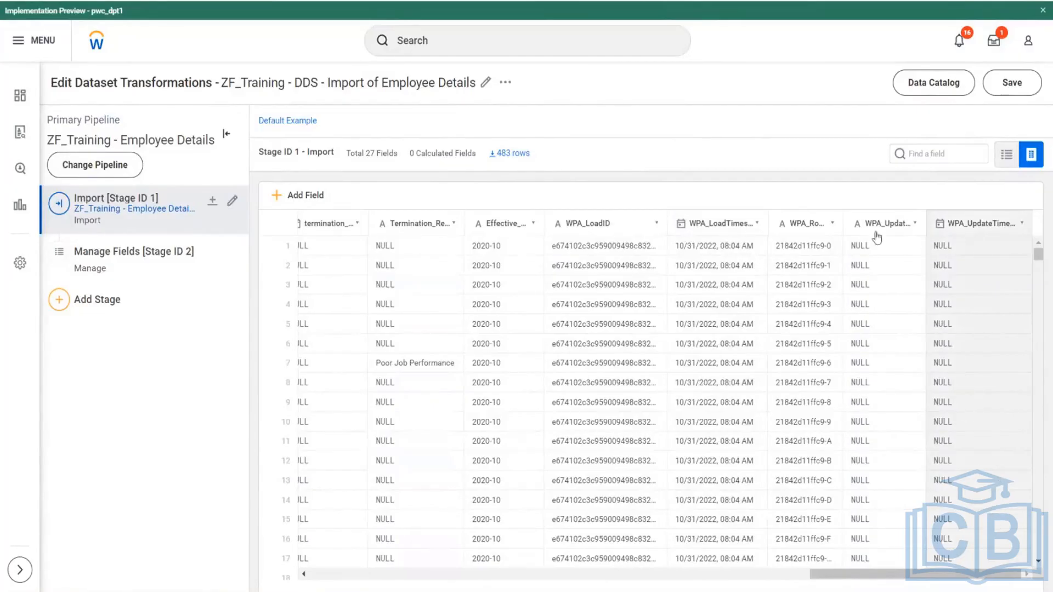
{"action": "left_click", "coordinate": [108, 250]}
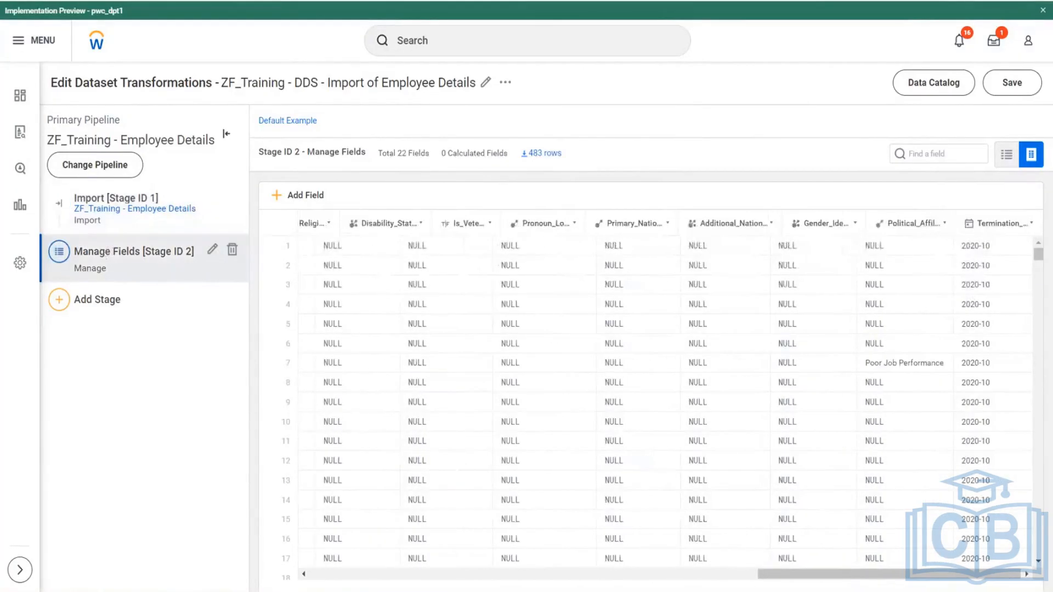
{"action": "left_click_drag", "start_coordinate": [1002, 575], "coordinate": [1015, 576]}
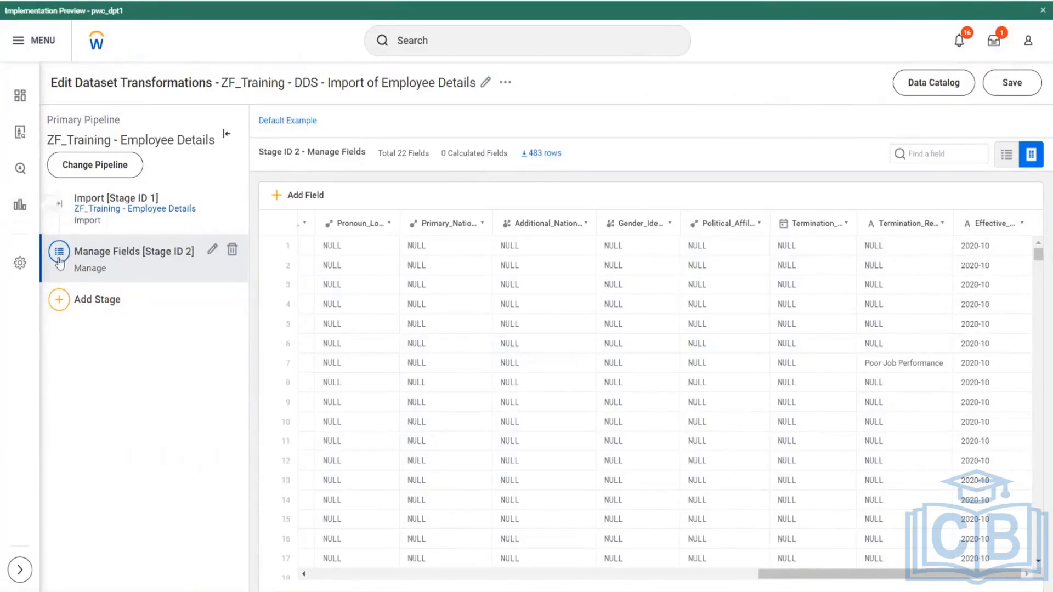
{"action": "left_click", "coordinate": [100, 203]}
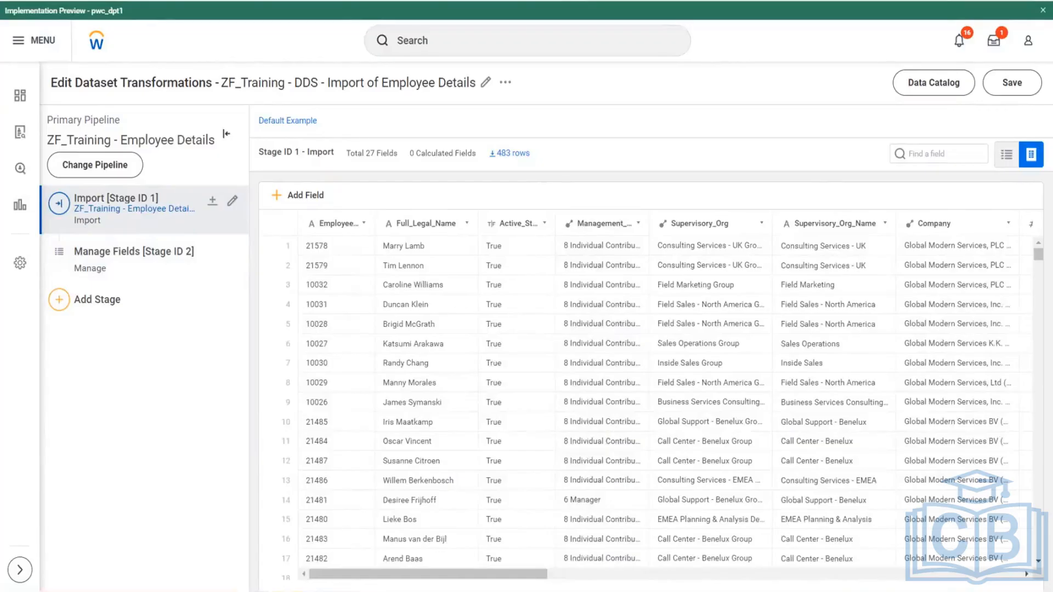
- Examine the details and all field columns of the source table ZF_Training - Employee Details
{"action": "key", "text": "ctrl+Tab"}
{"action": "key", "text": "ctrl+shift+Tab"}
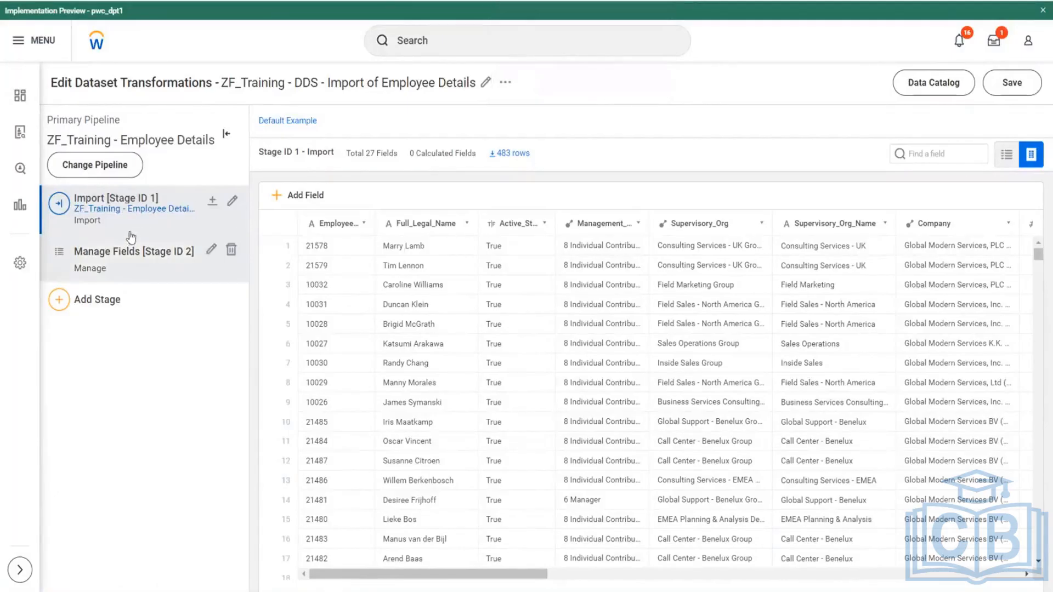
{"action": "left_click", "coordinate": [105, 209]}
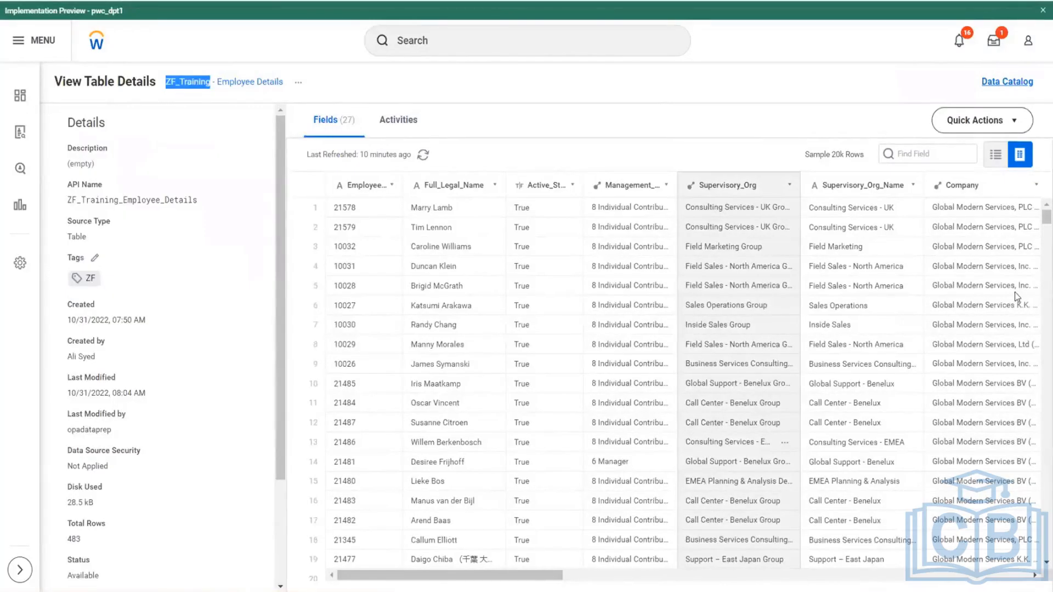
{"action": "scroll", "coordinate": [131, 491], "scroll_direction": "down", "scroll_amount": 3}
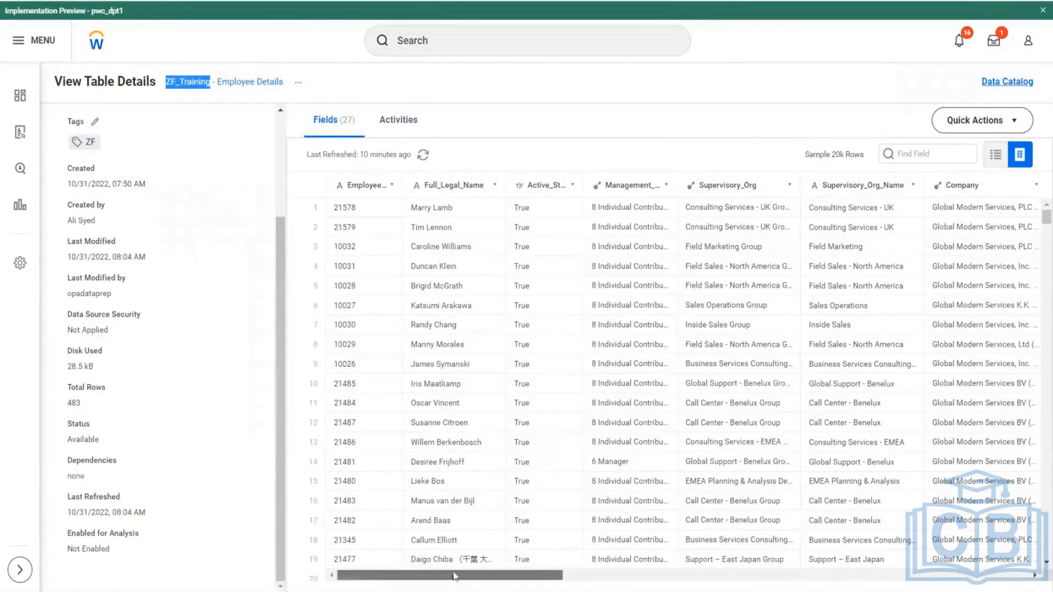
{"action": "left_click_drag", "start_coordinate": [452, 576], "coordinate": [1020, 579]}
{"action": "left_click", "coordinate": [757, 576]}
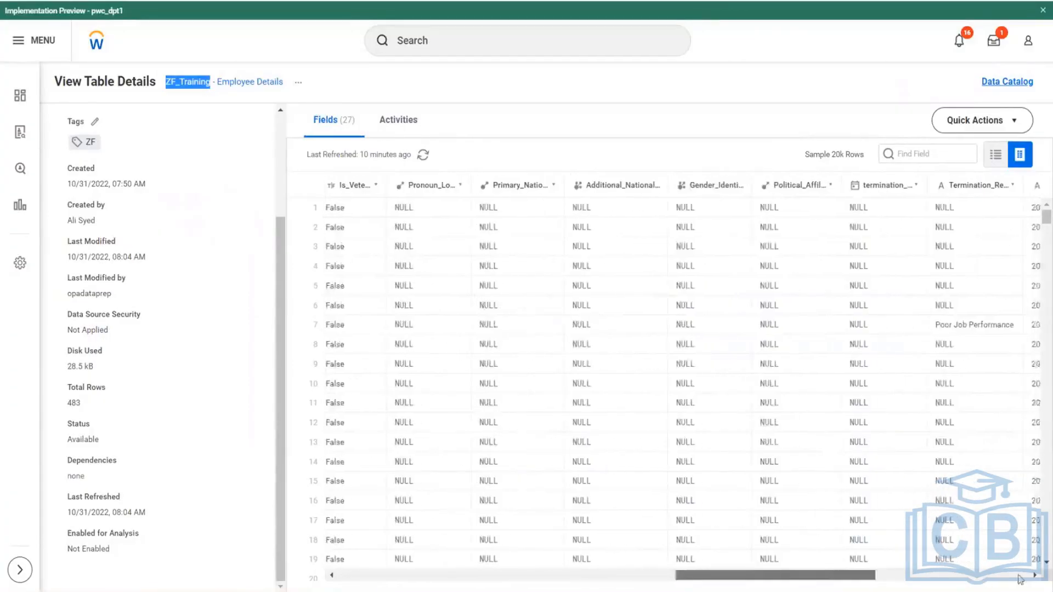
{"action": "left_click", "coordinate": [1020, 580]}
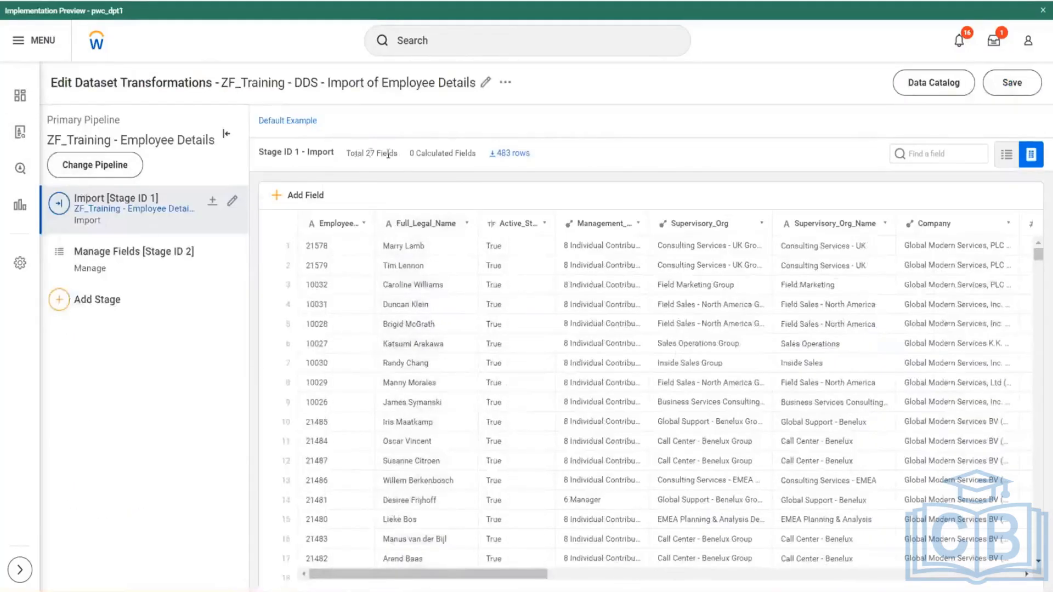
- Compare the total field counts shown for the Import stage and the Manage Fields stage
{"action": "left_click_drag", "start_coordinate": [354, 153], "coordinate": [395, 158]}
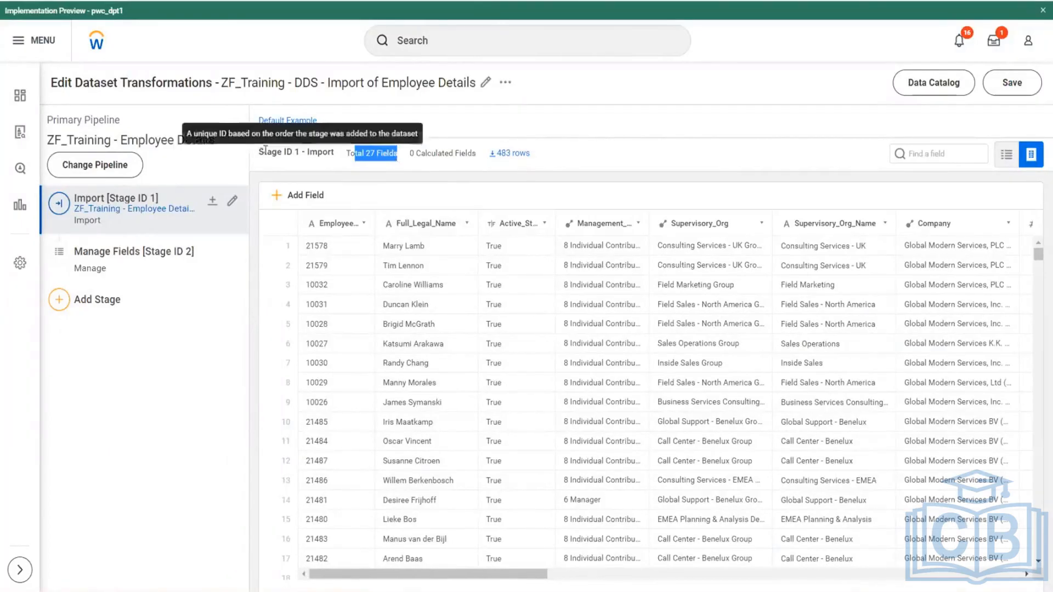
{"action": "left_click_drag", "start_coordinate": [264, 154], "coordinate": [146, 249]}
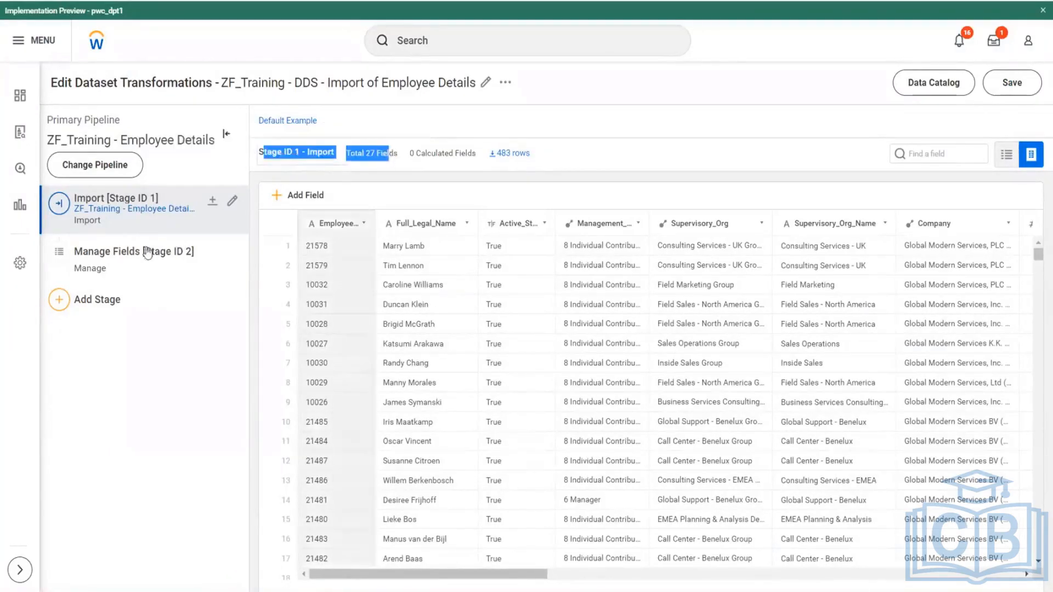
{"action": "left_click", "coordinate": [118, 251]}
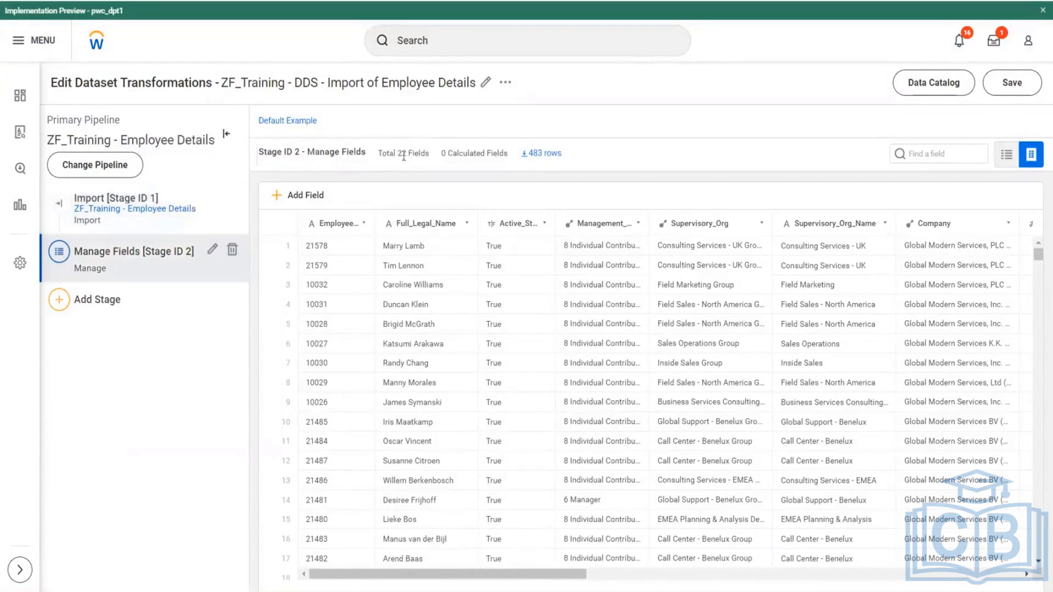
{"action": "left_click_drag", "start_coordinate": [382, 153], "coordinate": [436, 162]}
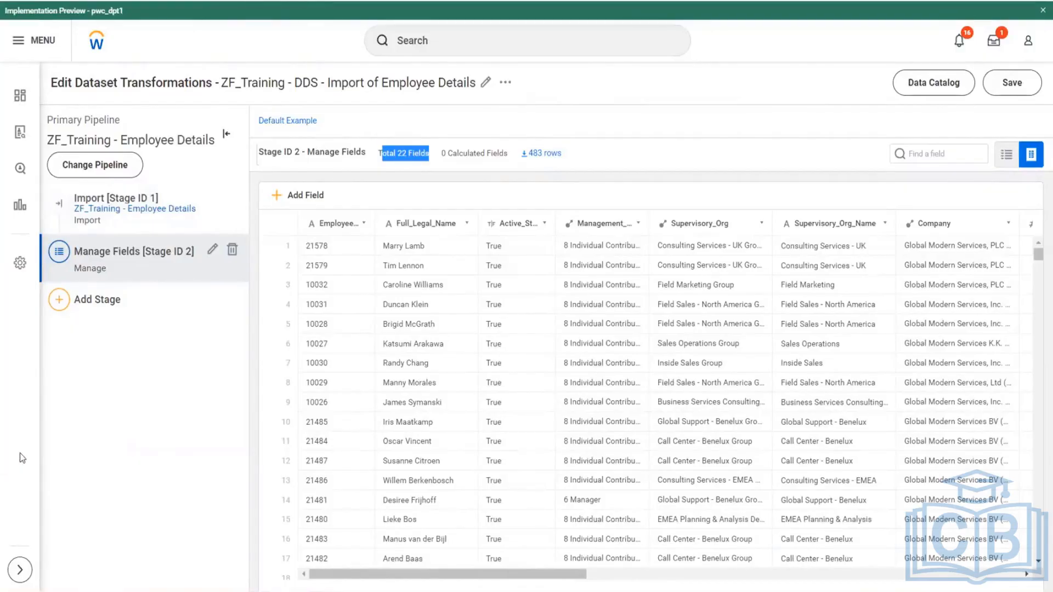
- Compare the total field and calculated field counts of the Import stage with those of the Manage Fields stage
{"action": "left_click", "coordinate": [115, 202]}
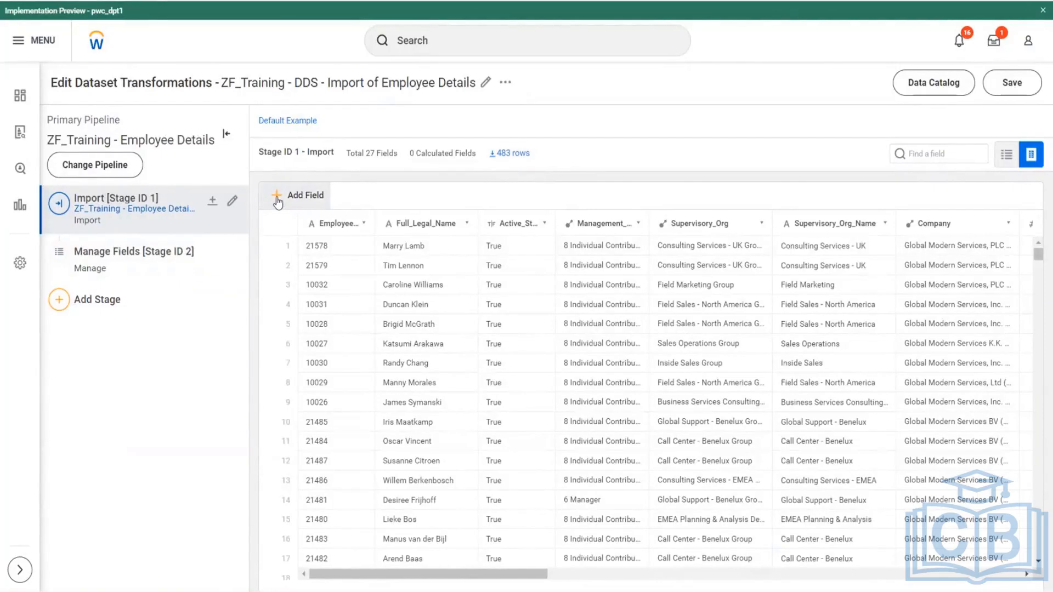
{"action": "left_click", "coordinate": [126, 254]}
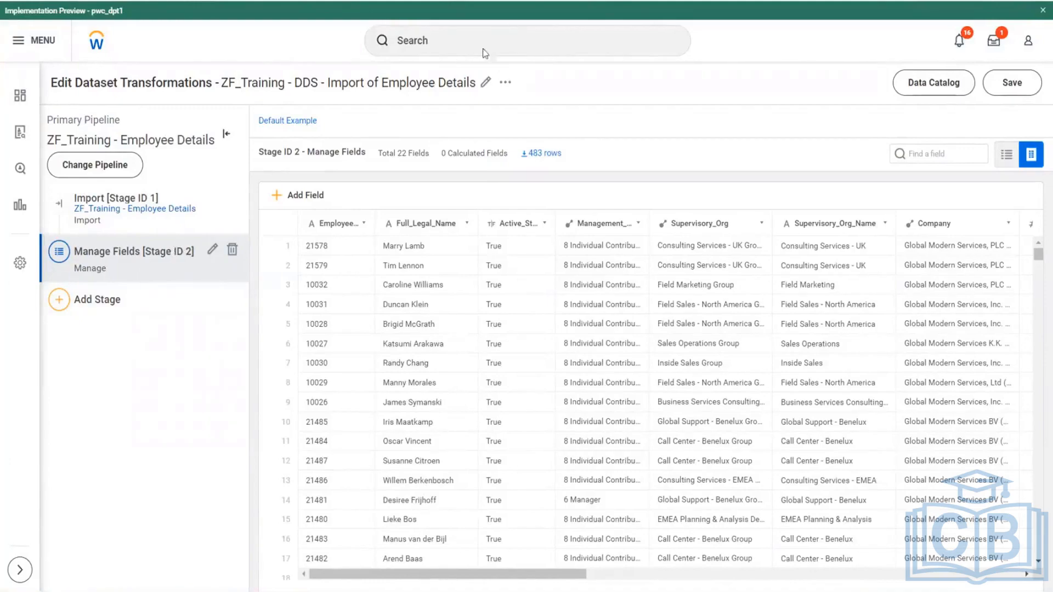
{"action": "left_click_drag", "start_coordinate": [442, 154], "coordinate": [512, 157]}
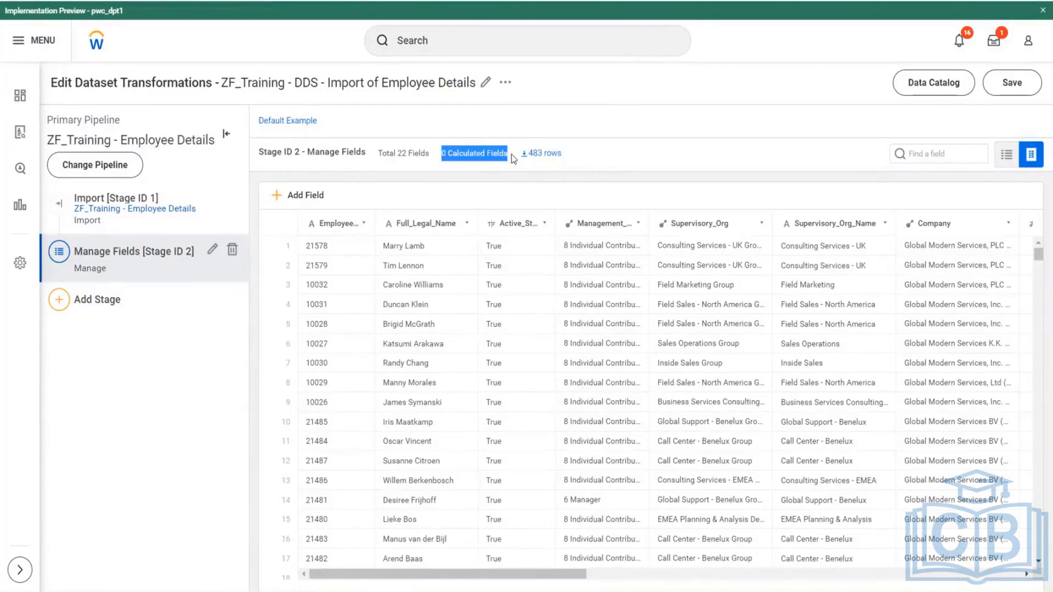
{"action": "left_click_drag", "start_coordinate": [379, 156], "coordinate": [434, 161]}
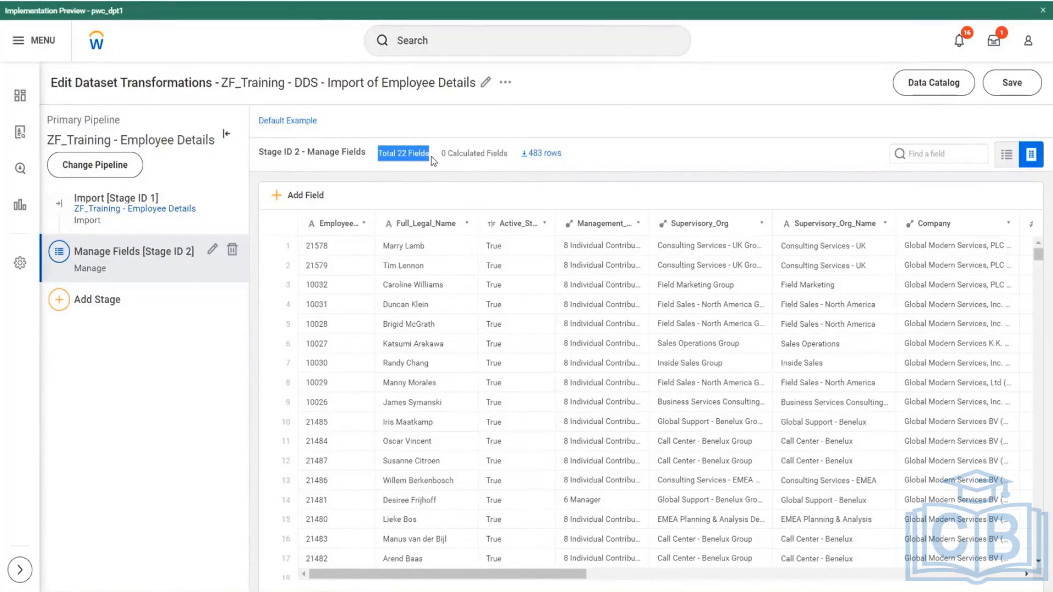
{"action": "left_click", "coordinate": [108, 204]}
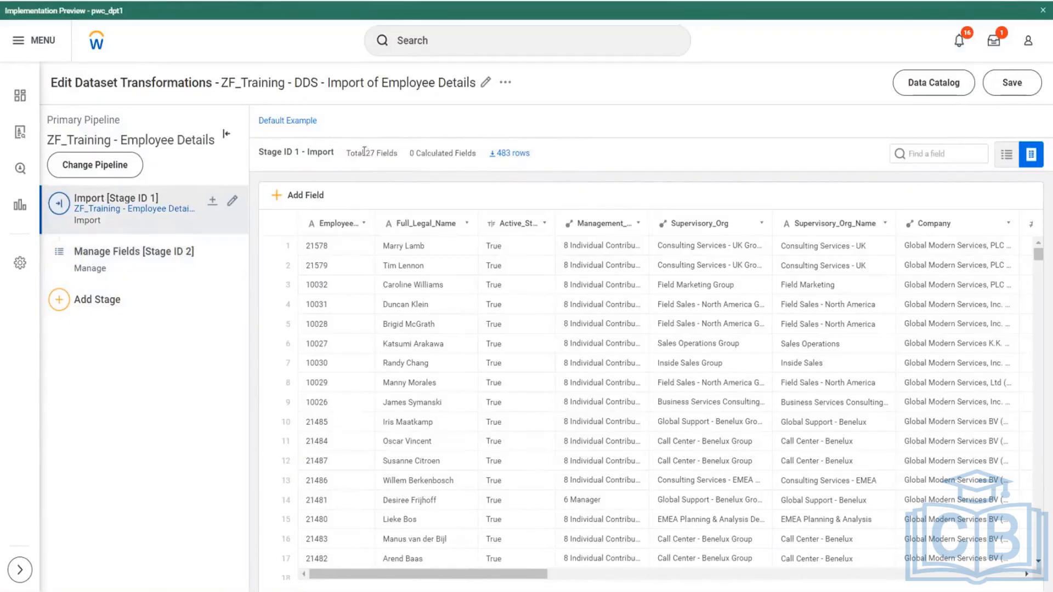
{"action": "left_click_drag", "start_coordinate": [371, 154], "coordinate": [473, 157]}
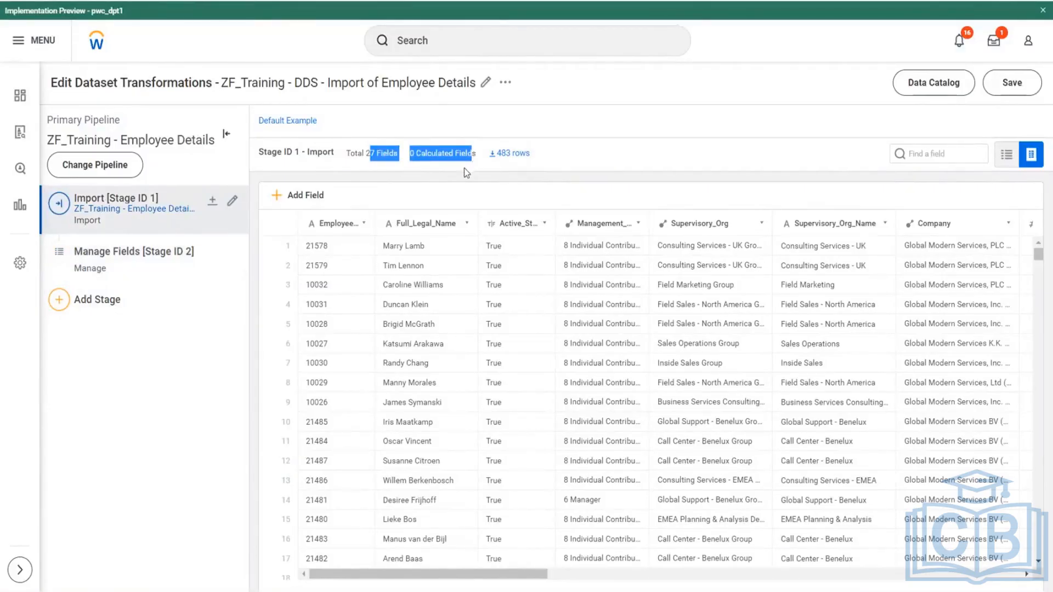
{"action": "left_click", "coordinate": [102, 253]}
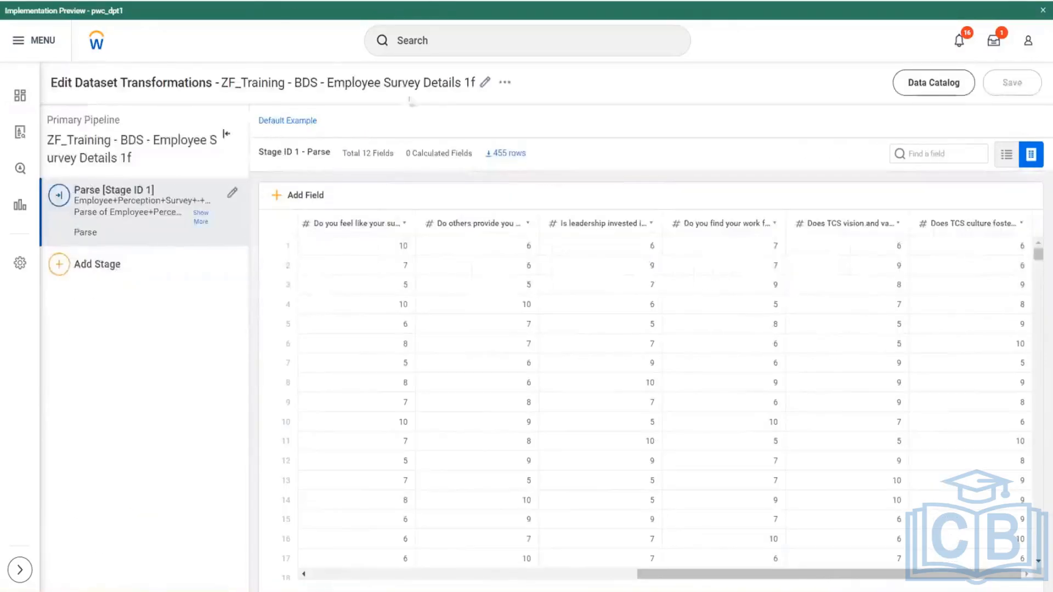
- Rename the base dataset as ZF_Training - BDS - Employee Survey Details 1
{"action": "left_click", "coordinate": [485, 82]}
{"action": "left_click", "coordinate": [465, 188]}
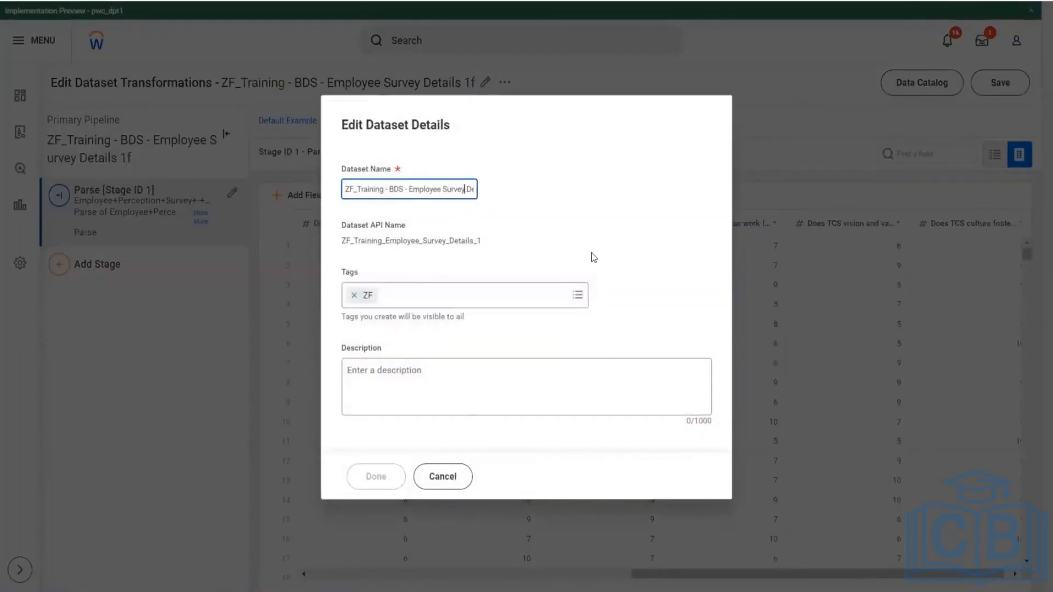
{"action": "key", "text": "Right"}
{"action": "key", "text": "Right"}
{"action": "key", "text": "Right"}
{"action": "key", "text": "Right"}
{"action": "key", "text": "Right"}
{"action": "key", "text": "Right"}
{"action": "key", "text": "Right"}
{"action": "key", "text": "Right"}
{"action": "key", "text": "Right"}
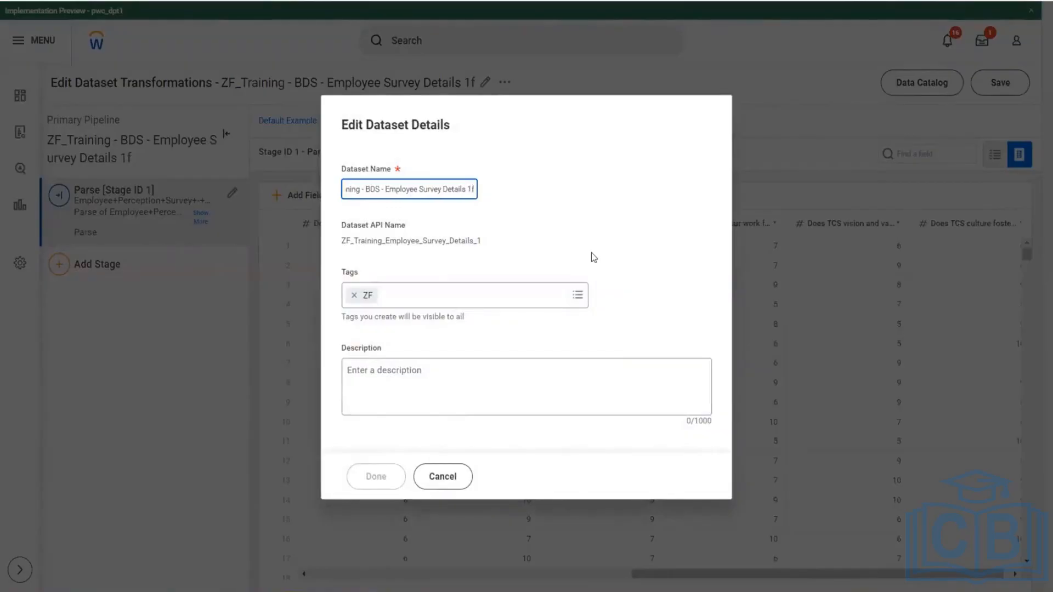
{"action": "key", "text": "BackSpace"}
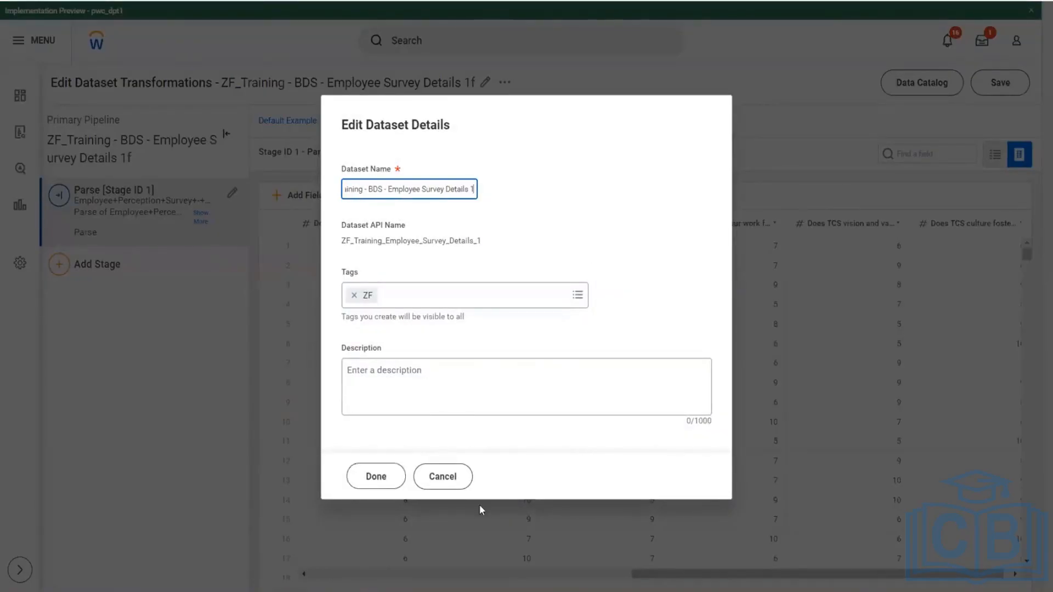
{"action": "left_click", "coordinate": [376, 476]}
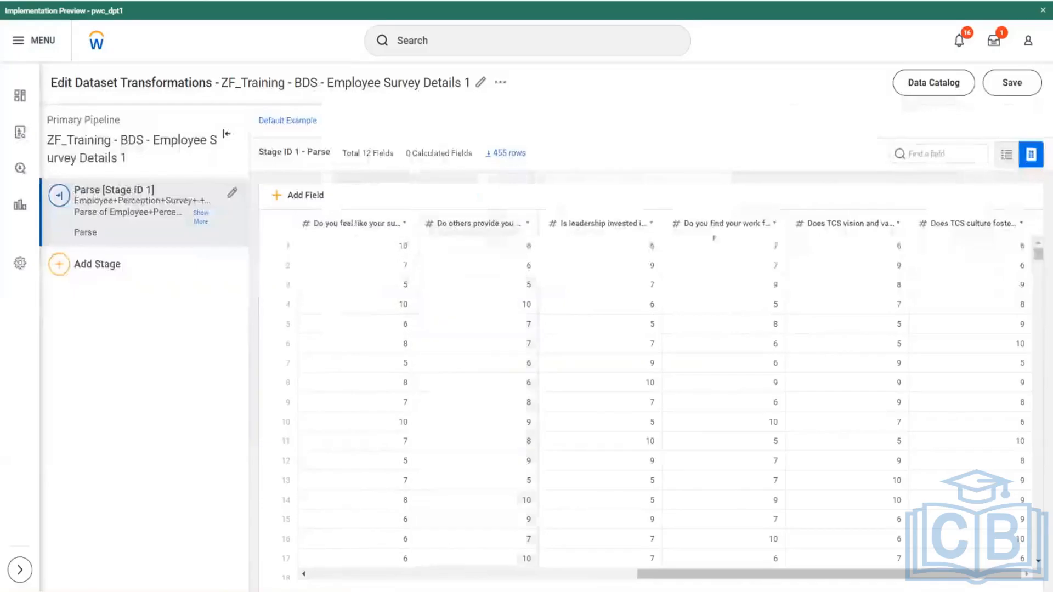
- Compare the survey records of the base dataset with those of the table ZF_Training - Employee Survey Details, checking the Year column and both names
{"action": "scroll", "coordinate": [1027, 522], "scroll_direction": "down", "scroll_amount": 2}
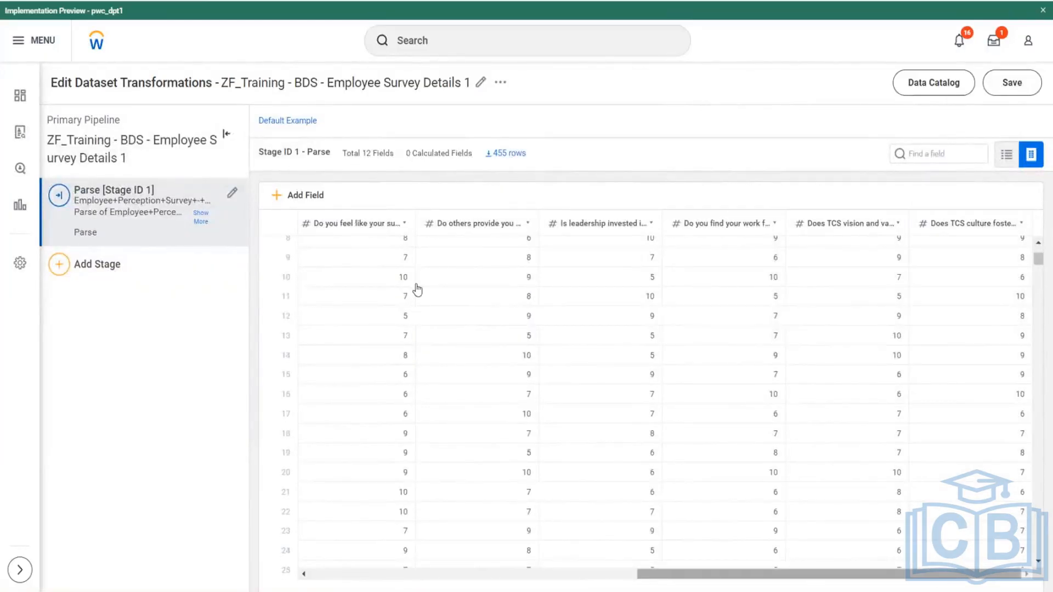
{"action": "scroll", "coordinate": [416, 287], "scroll_direction": "left", "scroll_amount": 10}
{"action": "scroll", "coordinate": [416, 288], "scroll_direction": "up", "scroll_amount": 3}
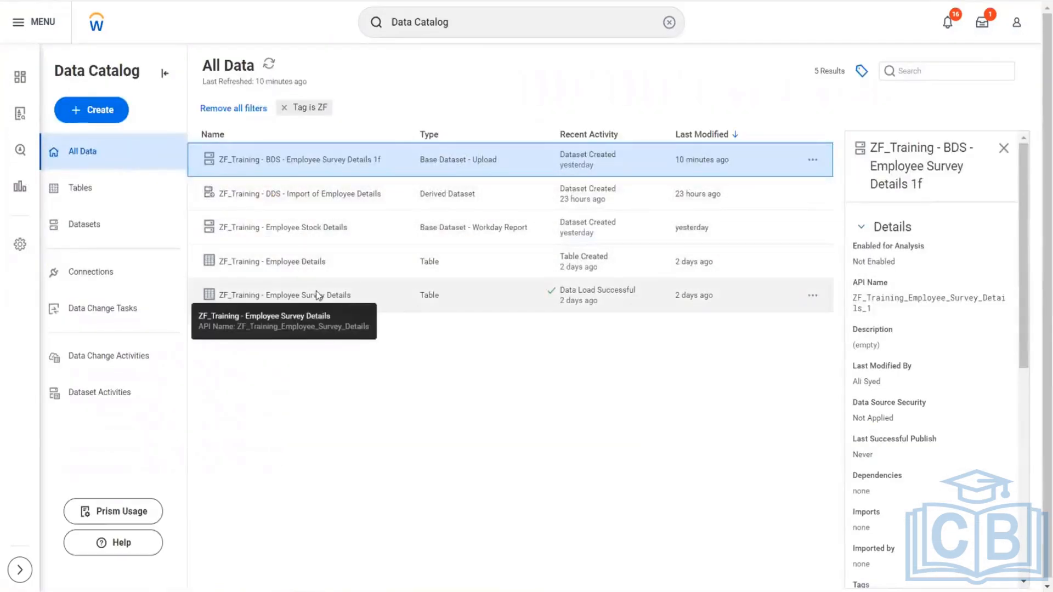
{"action": "double_click", "coordinate": [313, 289]}
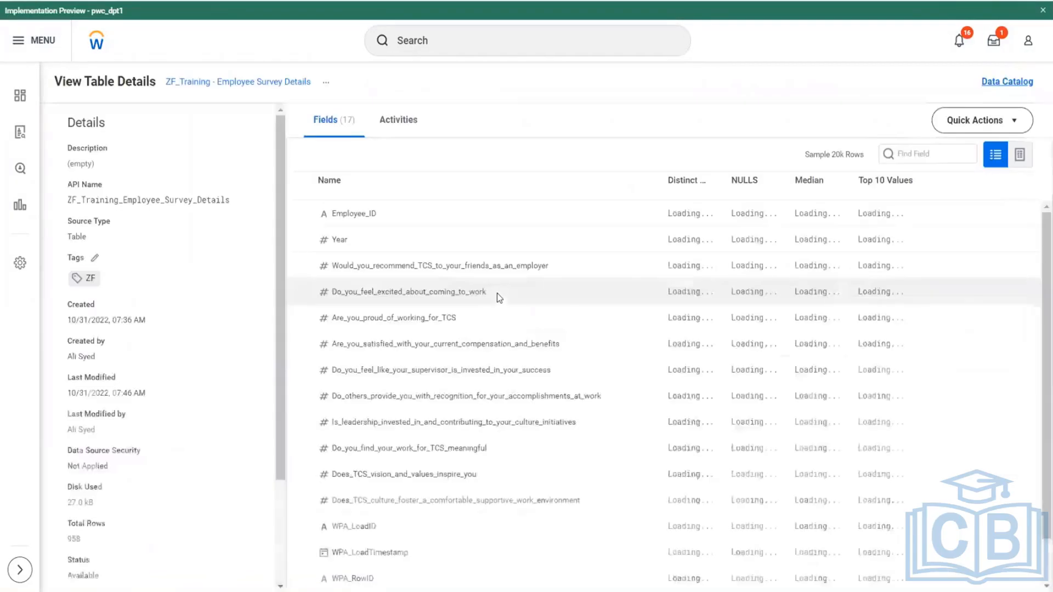
{"action": "left_click", "coordinate": [1018, 156]}
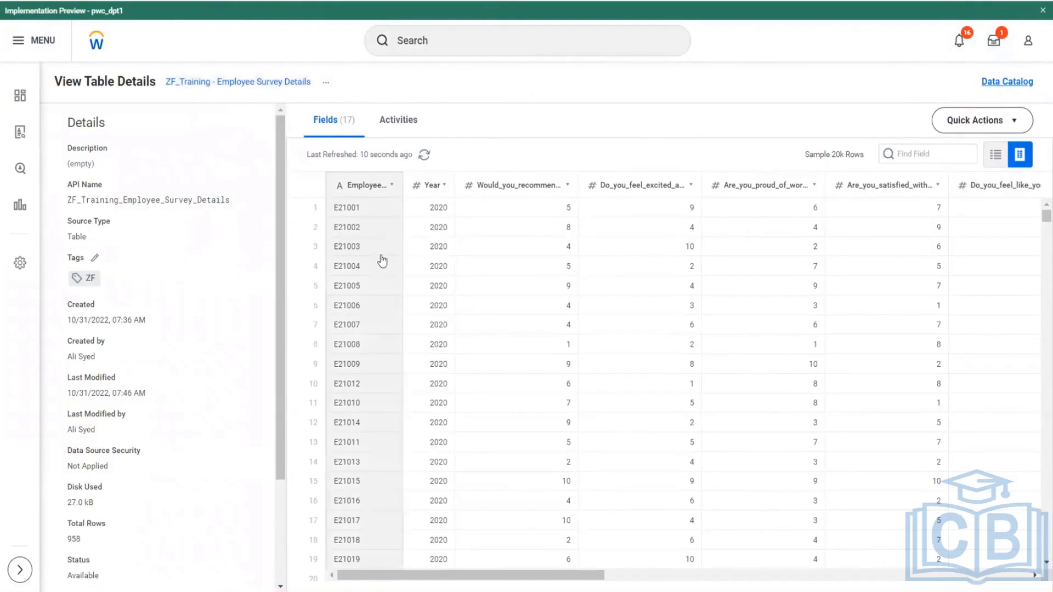
{"action": "double_click", "coordinate": [434, 213]}
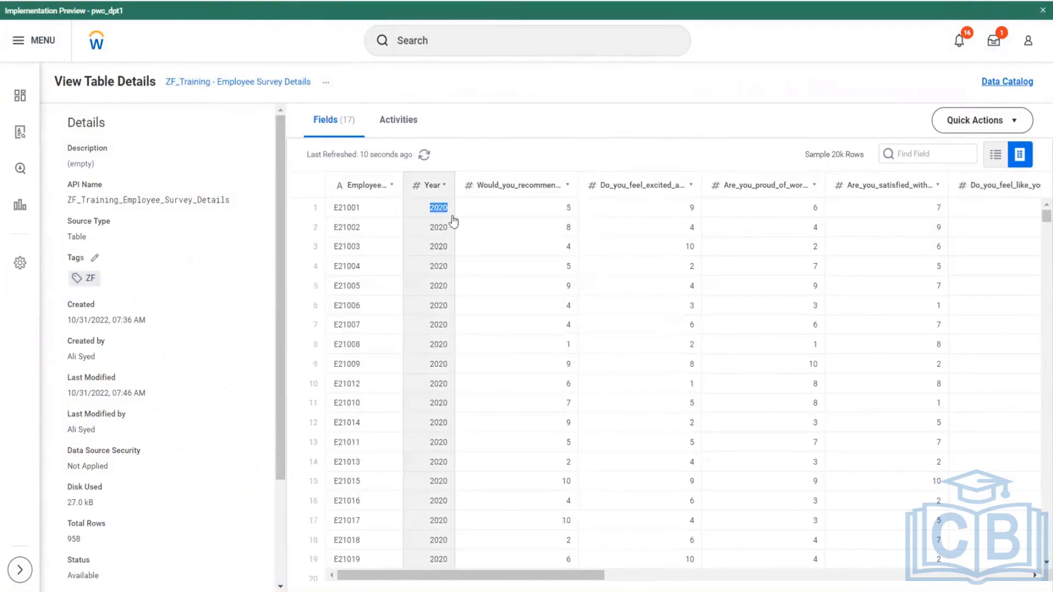
{"action": "left_click", "coordinate": [439, 312]}
{"action": "scroll", "coordinate": [439, 312], "scroll_direction": "down", "scroll_amount": 7}
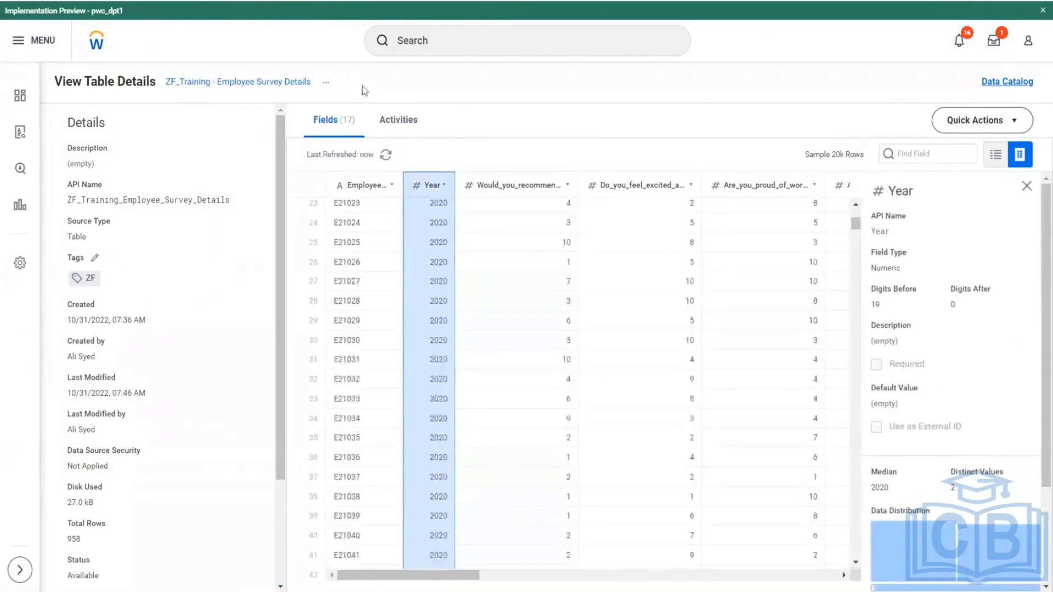
{"action": "left_click_drag", "start_coordinate": [363, 89], "coordinate": [165, 98]}
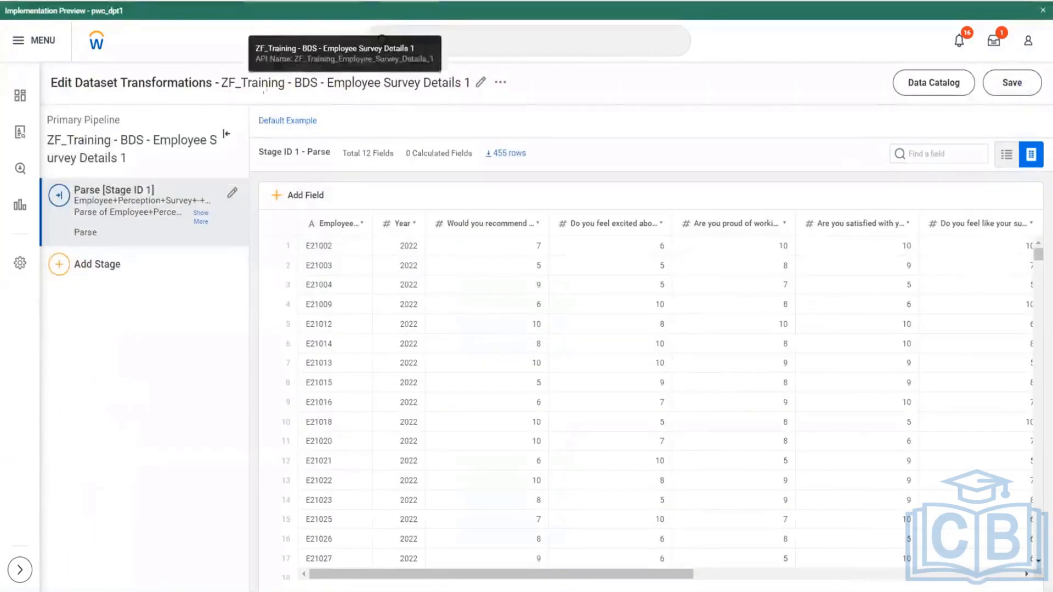
{"action": "left_click_drag", "start_coordinate": [284, 83], "coordinate": [318, 83]}
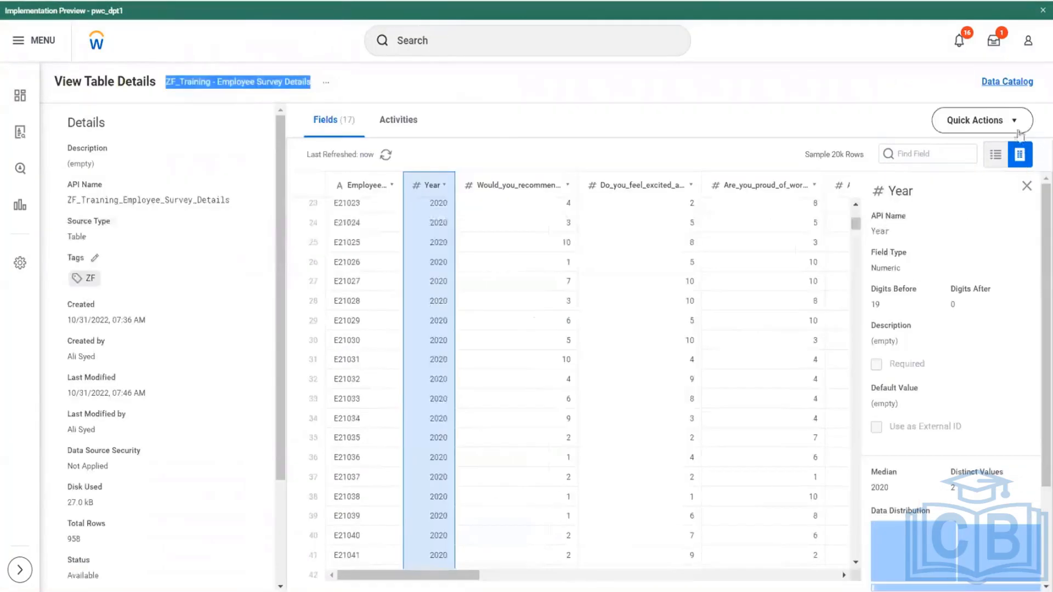
- Edit the survey table's schema settings to rename it as ZF_Training - TBL - Employee Survey Details
{"action": "left_click", "coordinate": [1015, 121]}
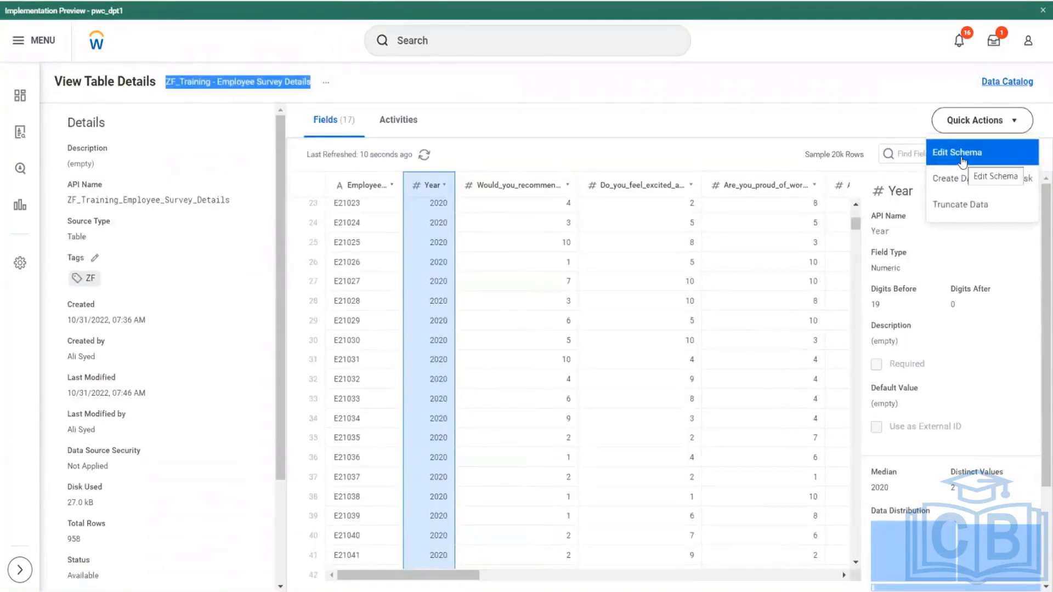
{"action": "left_click", "coordinate": [962, 166]}
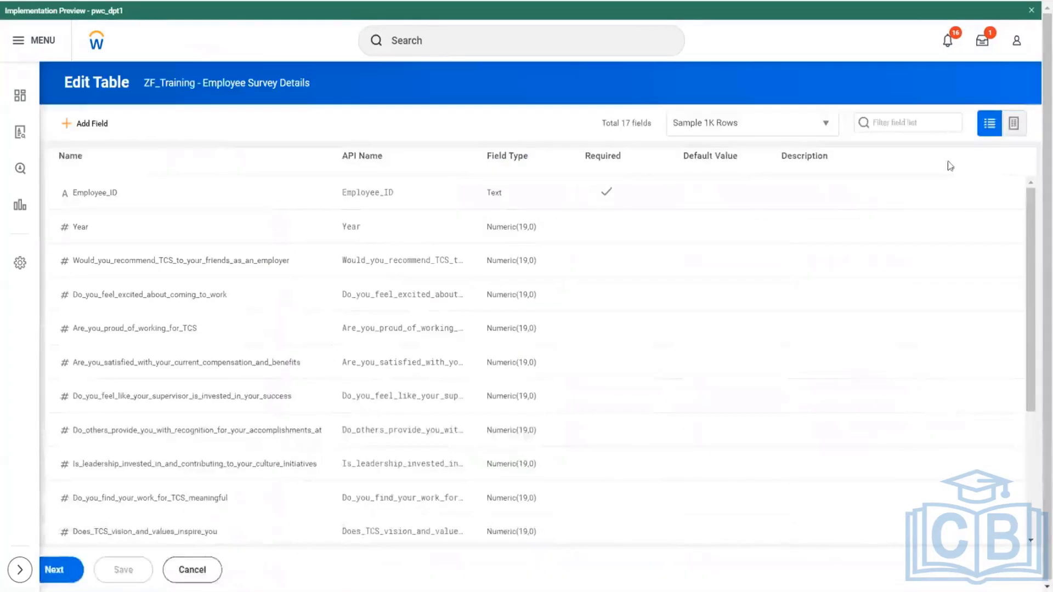
{"action": "left_click", "coordinate": [49, 570]}
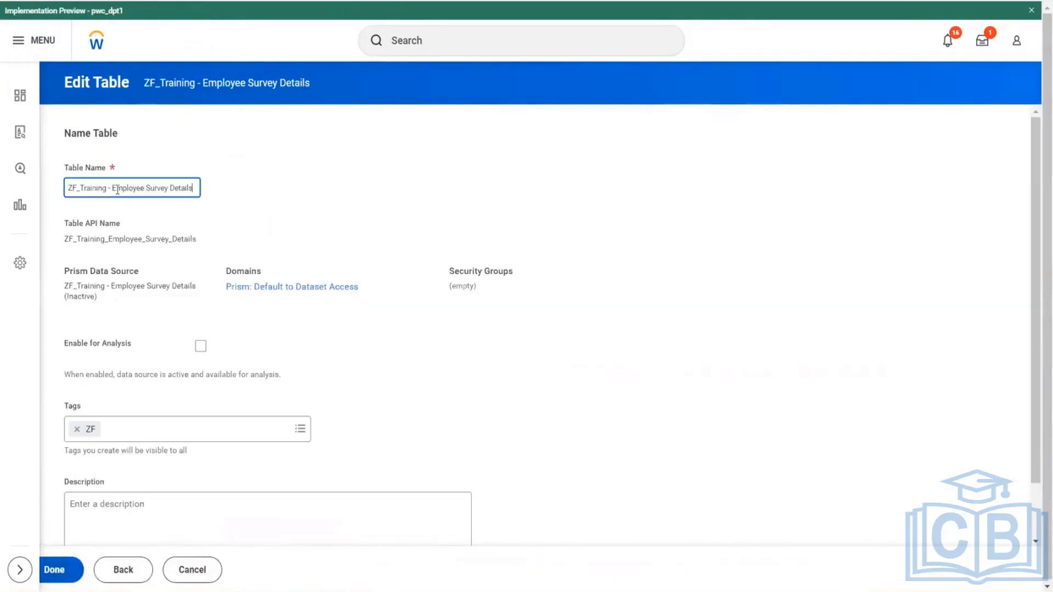
{"action": "left_click", "coordinate": [112, 190]}
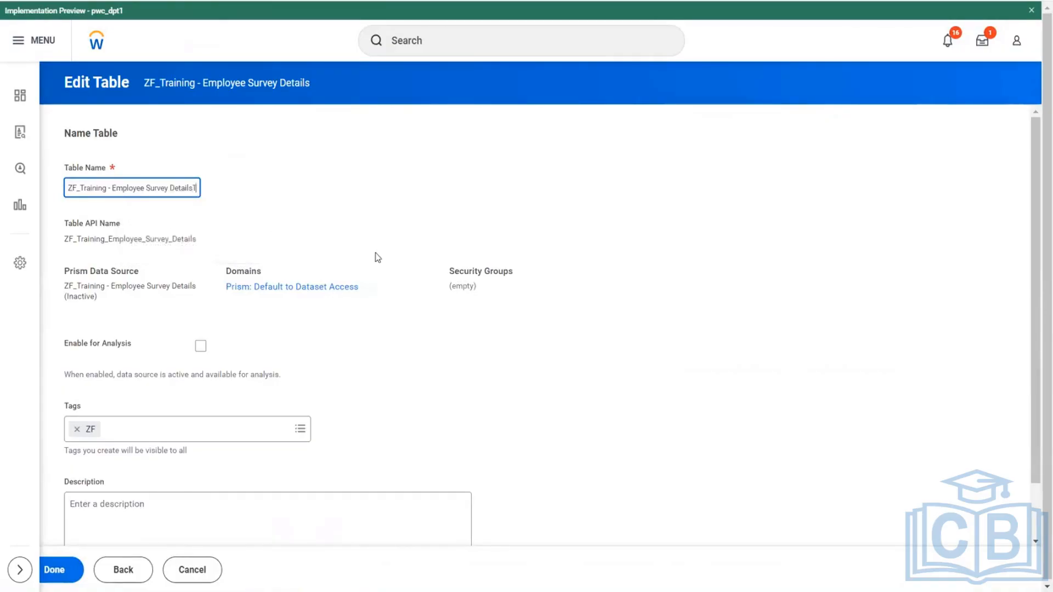
{"action": "type", "text": "TBL"}
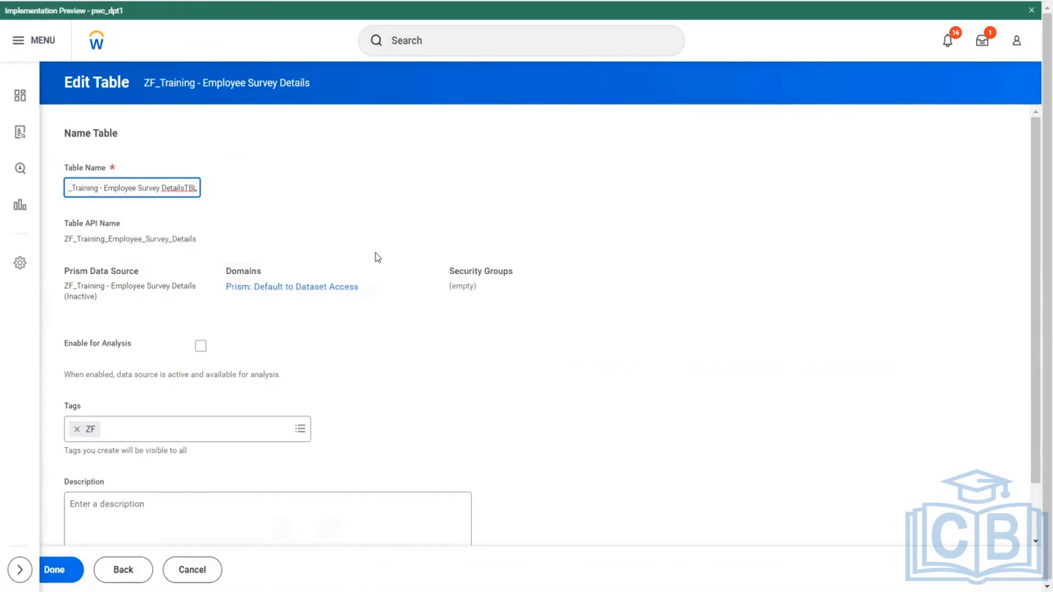
{"action": "key", "text": "BackSpace"}
{"action": "key", "text": "BackSpace"}
{"action": "key", "text": "BackSpace"}
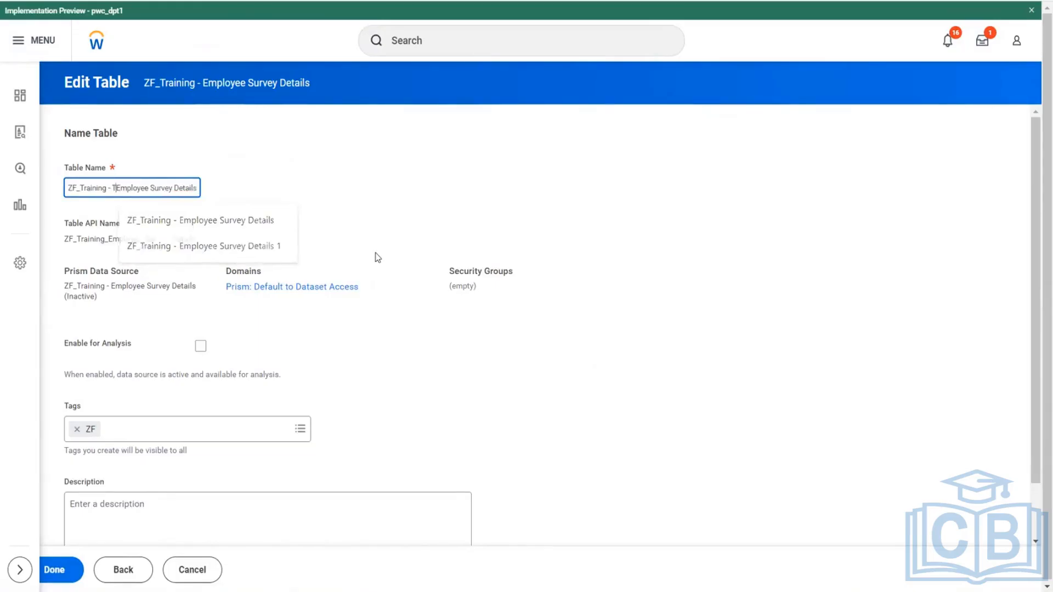
{"action": "type", "text": "TBL -"}
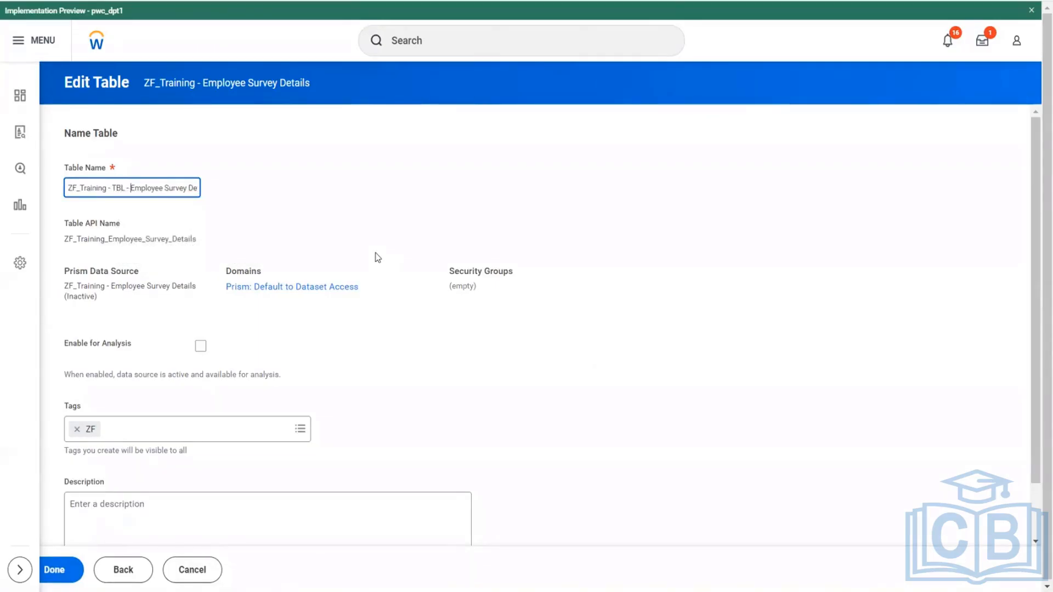
{"action": "left_click", "coordinate": [60, 571]}
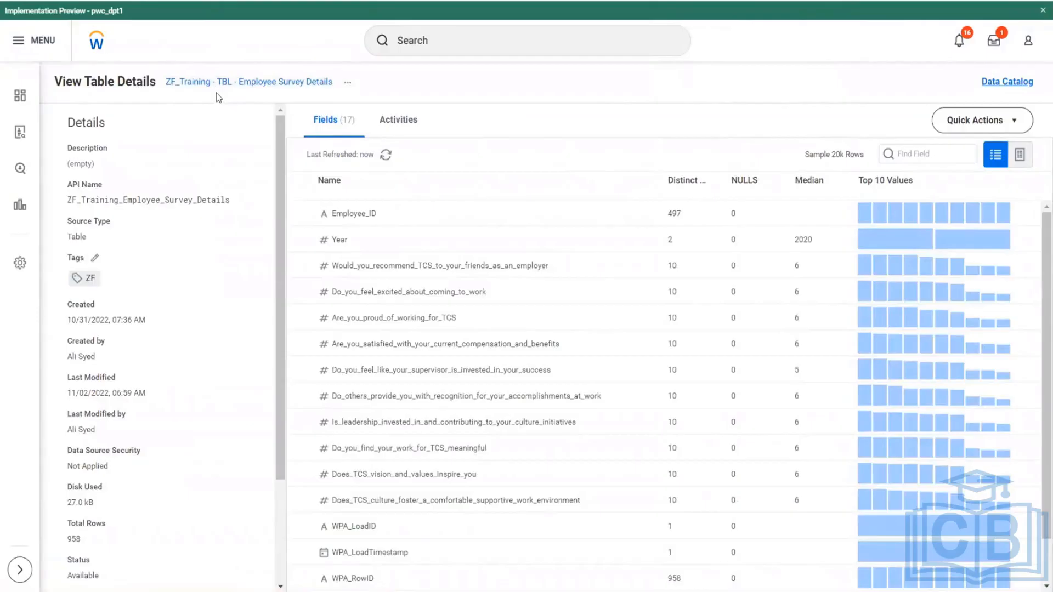
- Look through the sample rows of the renamed survey table and dismiss the PwC News pop-up
{"action": "left_click", "coordinate": [1019, 155]}
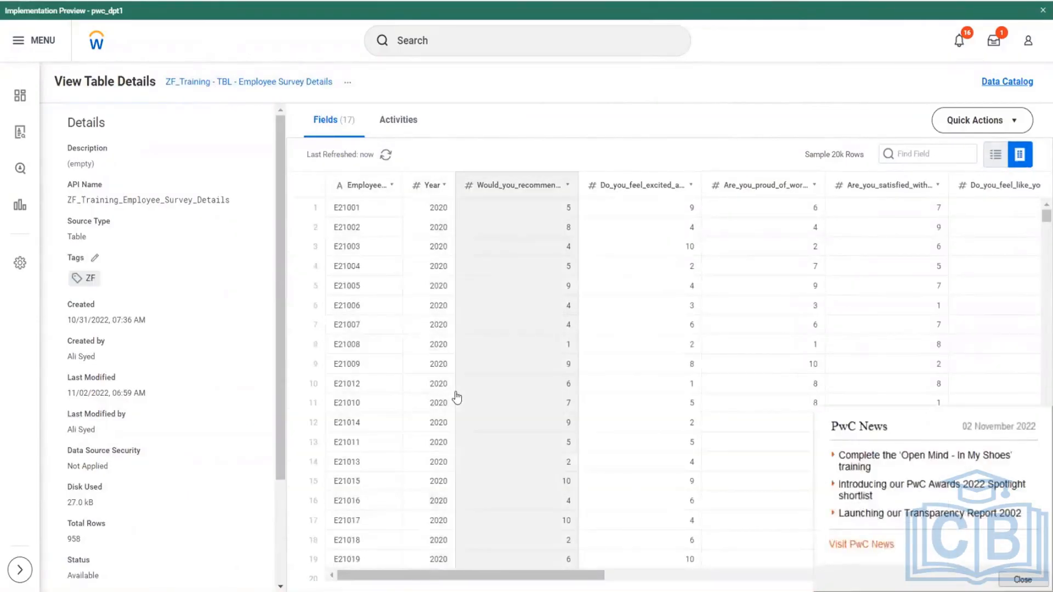
{"action": "scroll", "coordinate": [1034, 370], "scroll_direction": "down", "scroll_amount": 5}
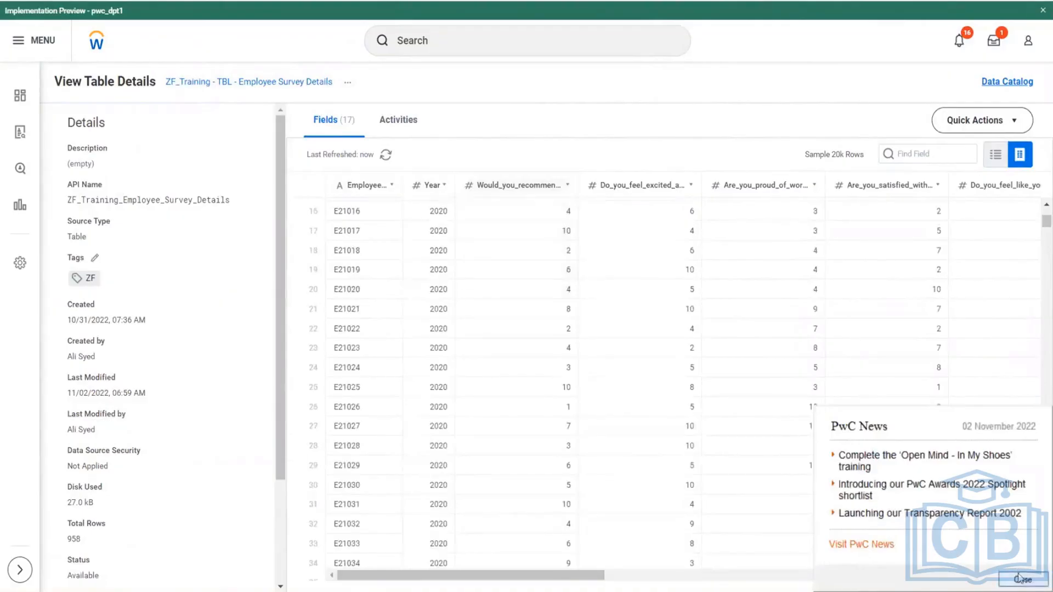
{"action": "left_click", "coordinate": [1019, 577]}
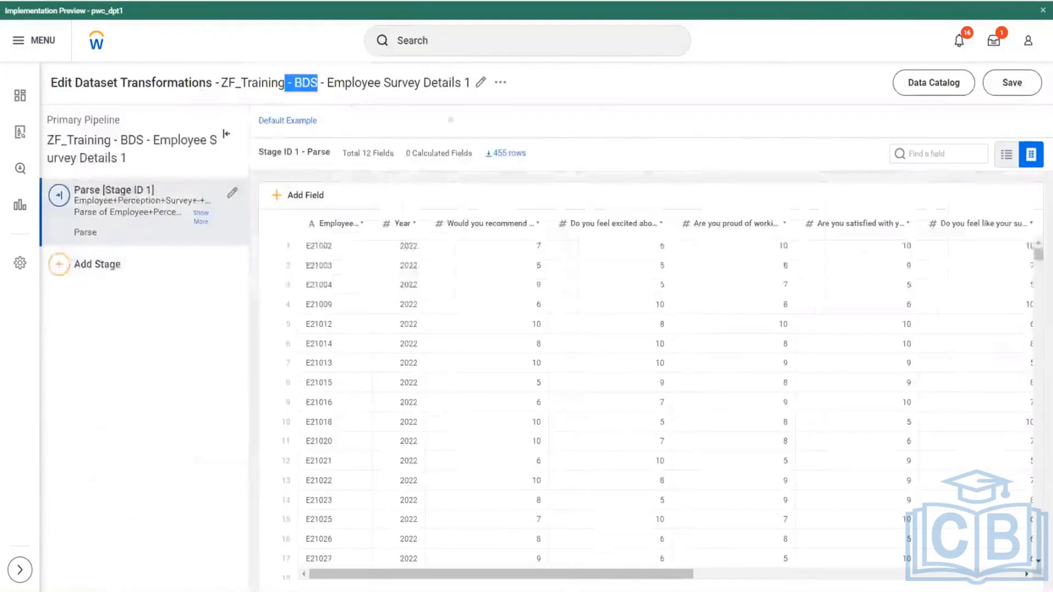
- Save the base dataset ZF_Training - BDS - Employee Survey Details 1 and check which stage types can be added to it
{"action": "left_click", "coordinate": [1013, 82]}
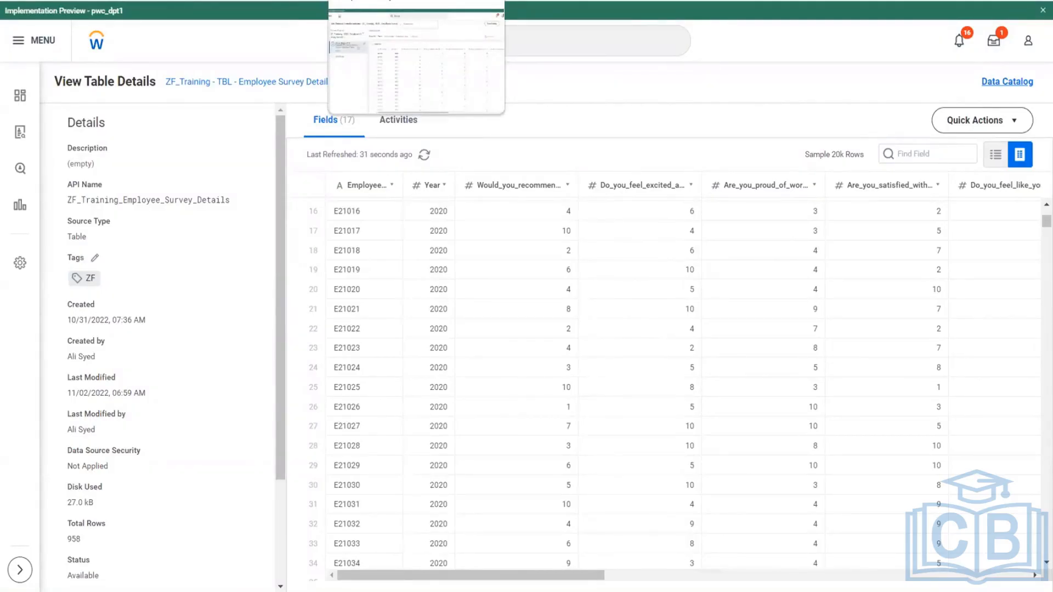
{"action": "left_click", "coordinate": [379, 0]}
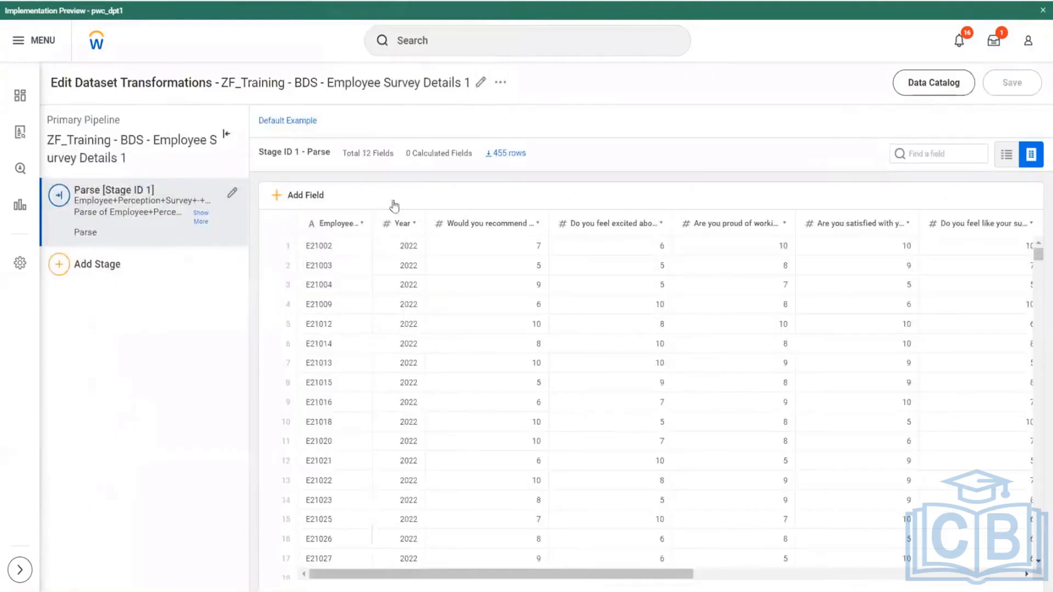
{"action": "left_click_drag", "start_coordinate": [473, 82], "coordinate": [259, 82]}
{"action": "left_click", "coordinate": [59, 274]}
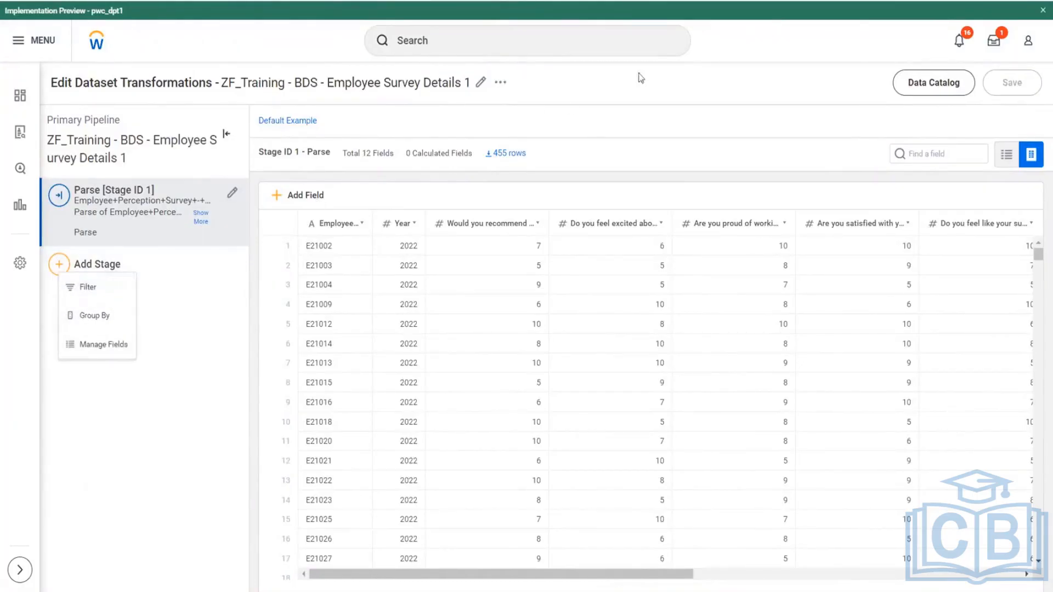
{"action": "left_click", "coordinate": [703, 74]}
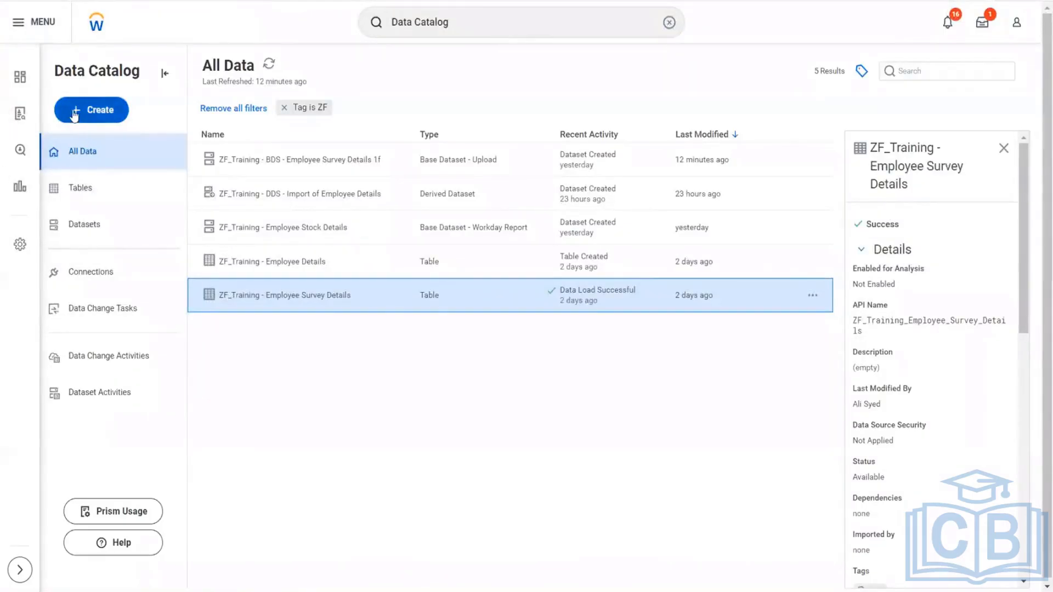
{"action": "left_click", "coordinate": [74, 113]}
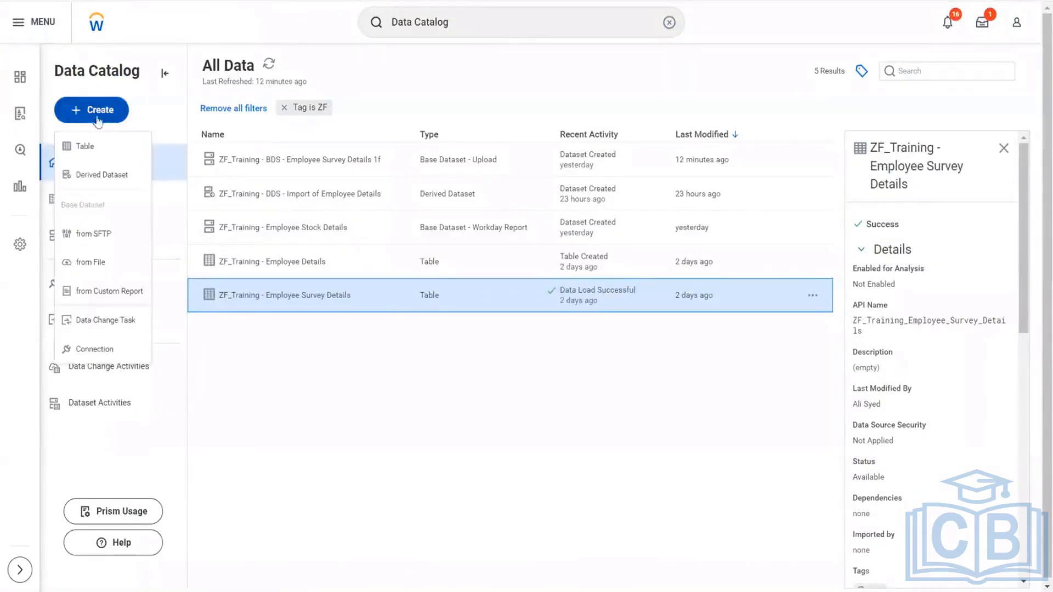
{"action": "left_click", "coordinate": [102, 174]}
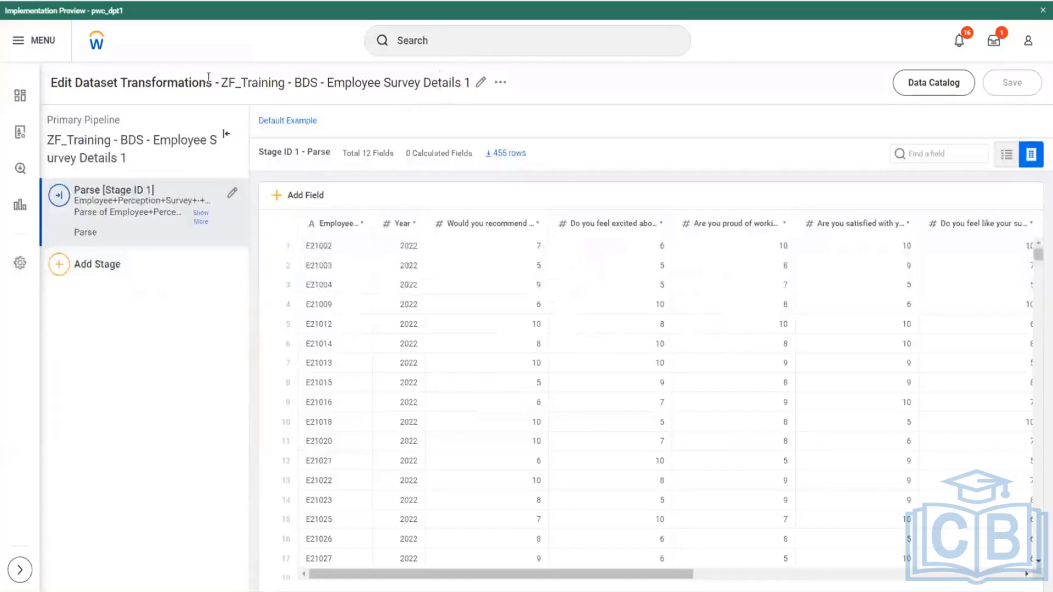
{"action": "left_click_drag", "start_coordinate": [222, 82], "coordinate": [467, 97]}
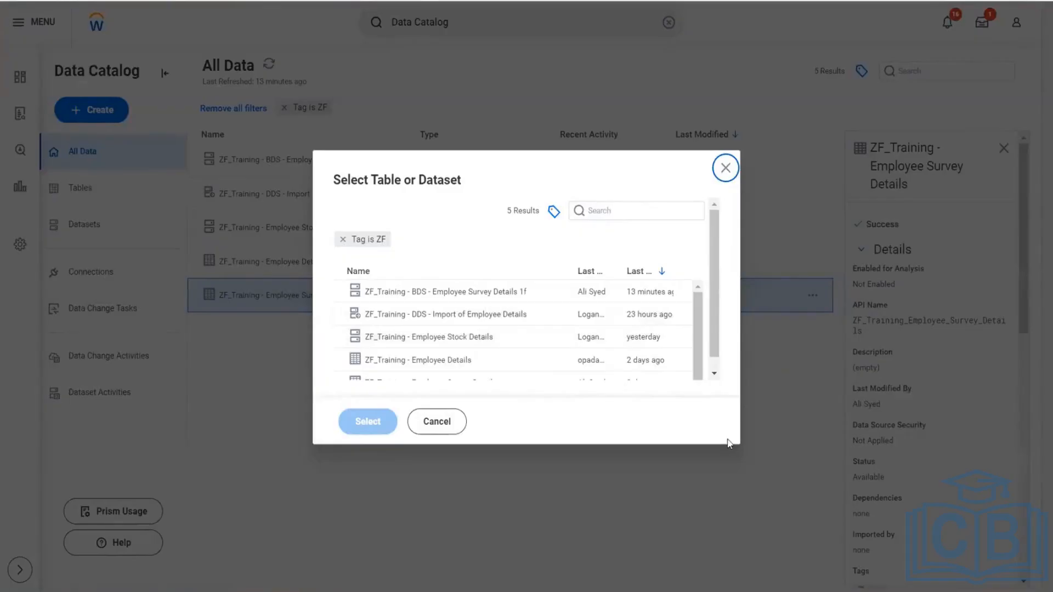
{"action": "left_click_drag", "start_coordinate": [716, 357], "coordinate": [717, 367]}
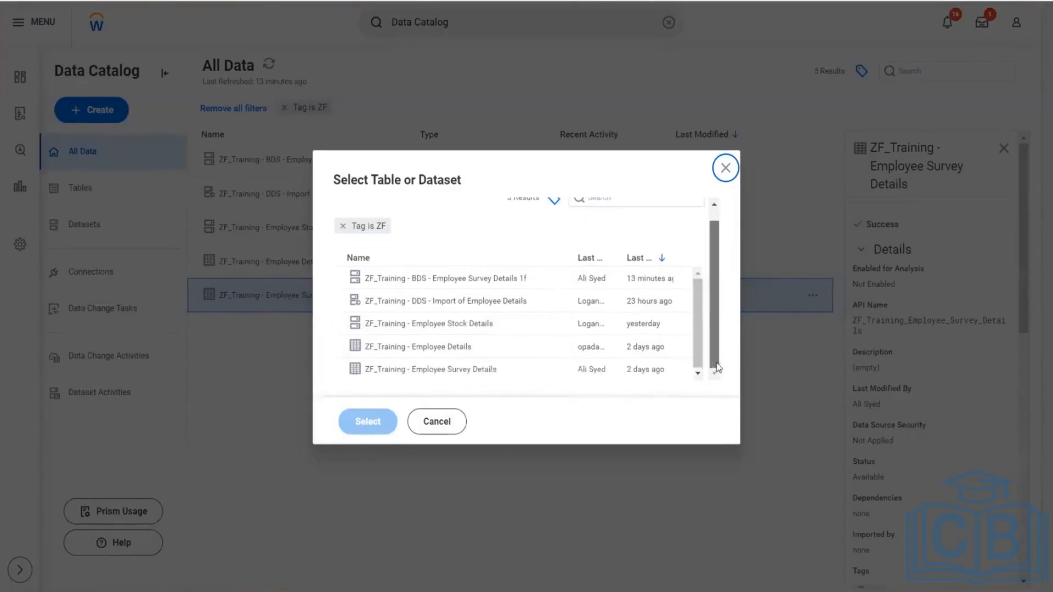
{"action": "scroll", "coordinate": [540, 378], "scroll_direction": "down", "scroll_amount": 1}
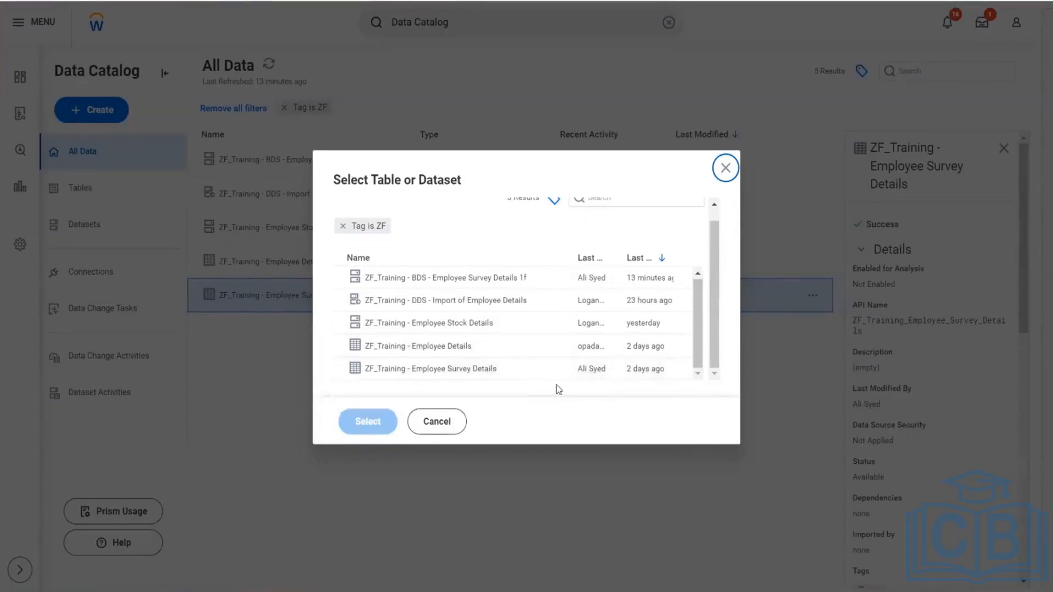
{"action": "left_click", "coordinate": [725, 171]}
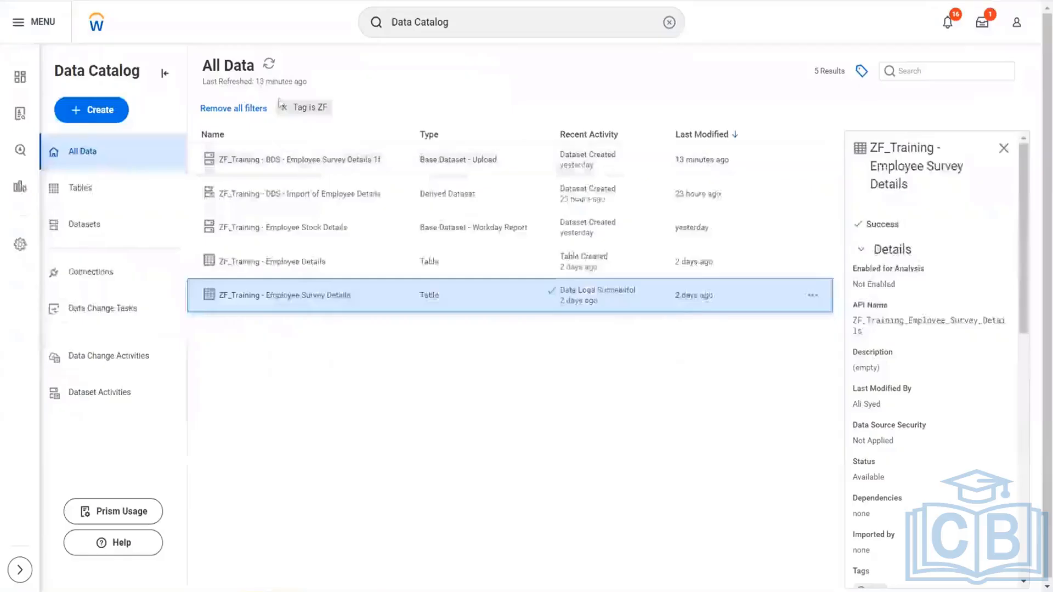
- Refresh the data catalog and start a derived dataset sourced from the table ZF_Training - TBL - Employee Survey Details
{"action": "left_click", "coordinate": [268, 64]}
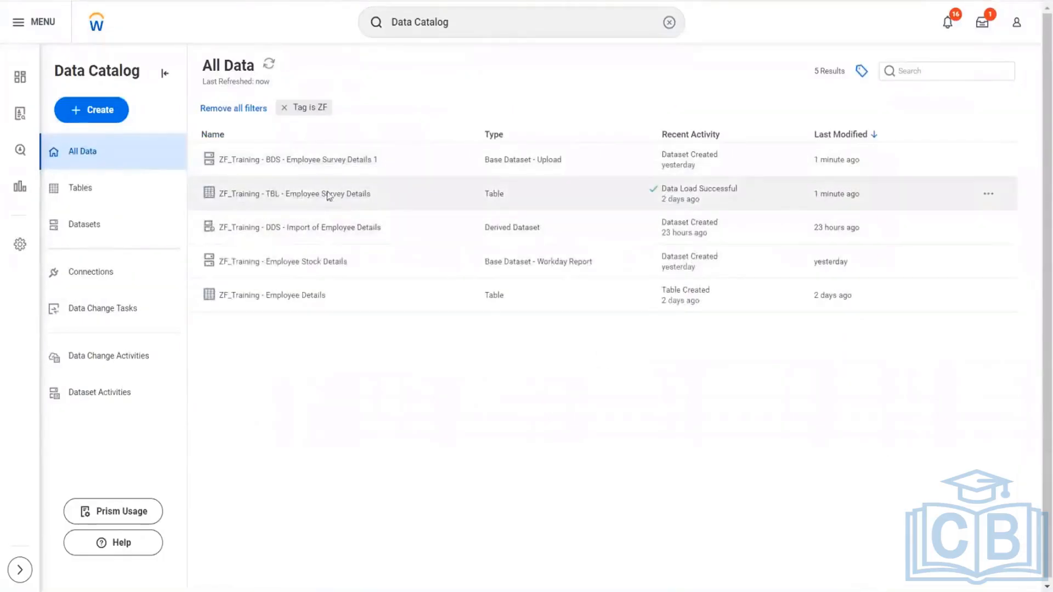
{"action": "left_click", "coordinate": [79, 110]}
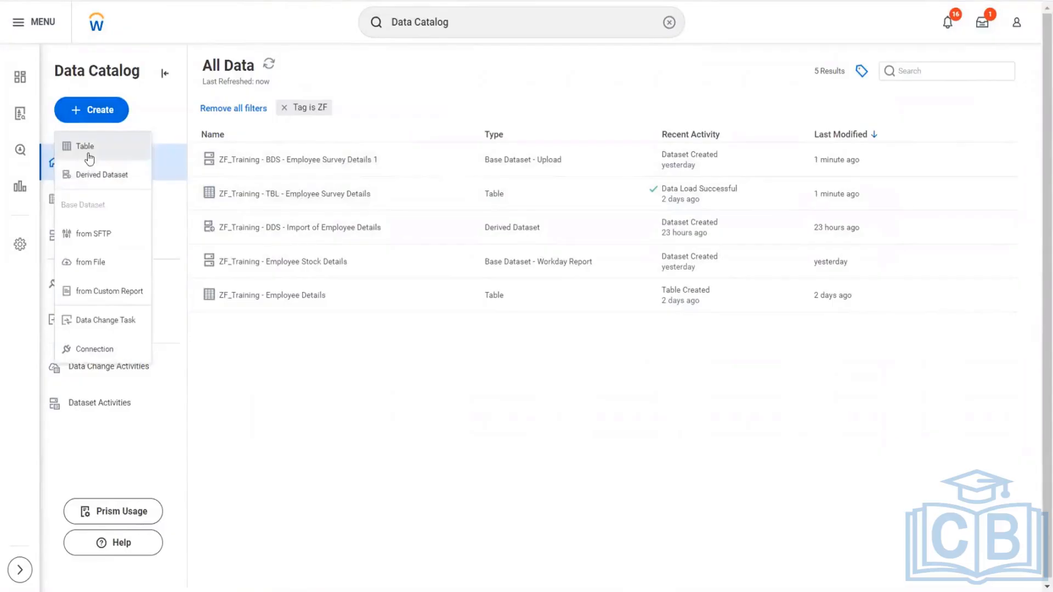
{"action": "left_click", "coordinate": [93, 175]}
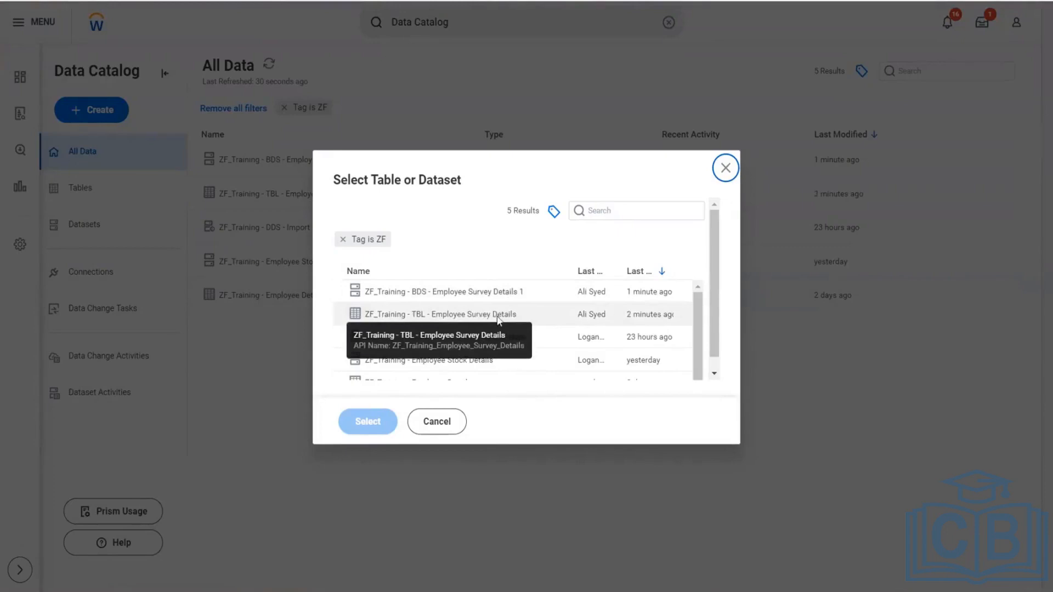
{"action": "left_click", "coordinate": [555, 316]}
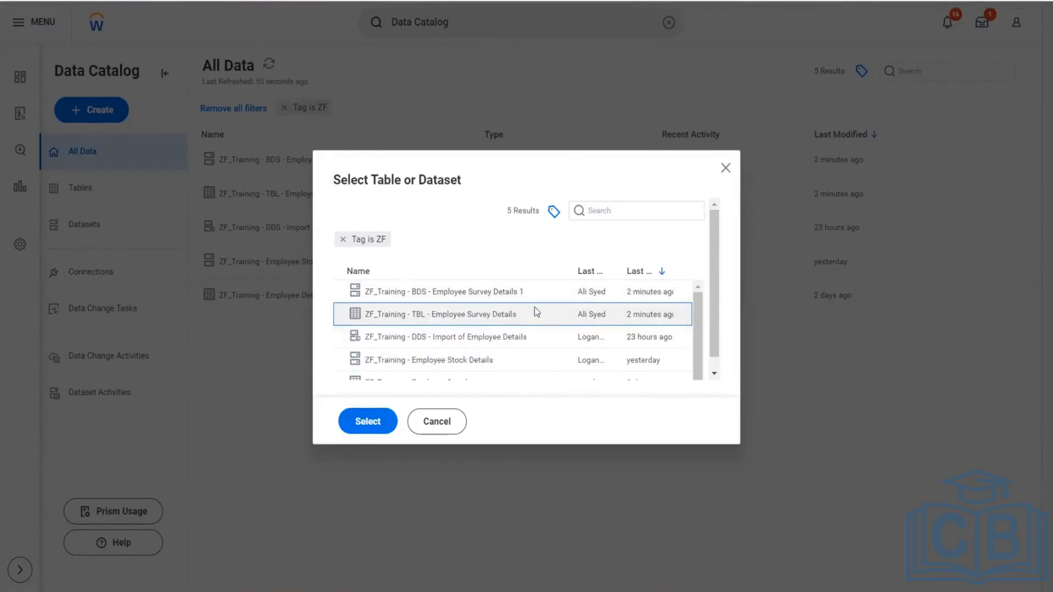
{"action": "left_click", "coordinate": [483, 294]}
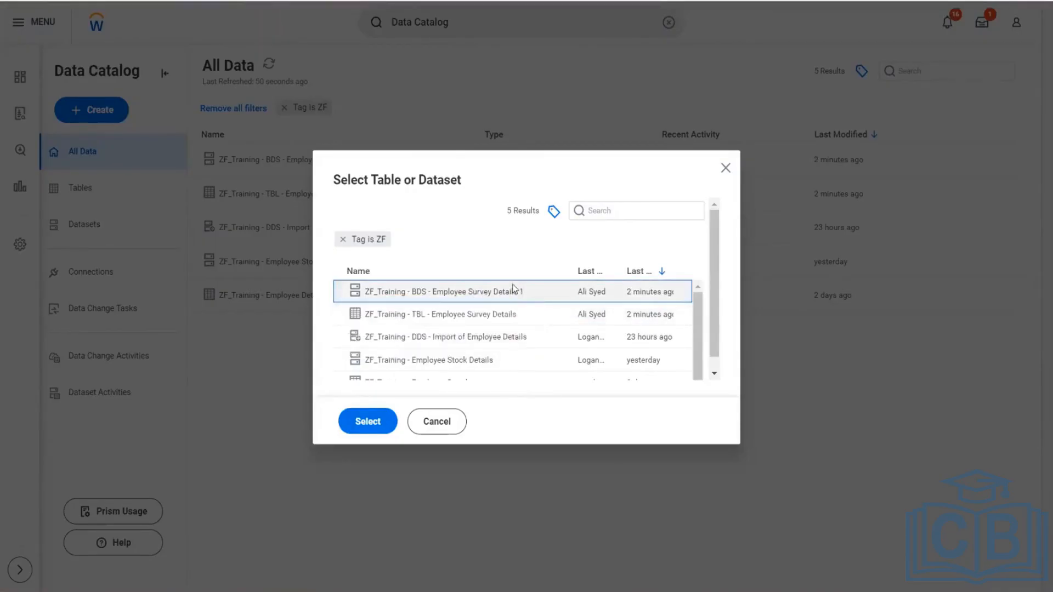
{"action": "left_click", "coordinate": [499, 317]}
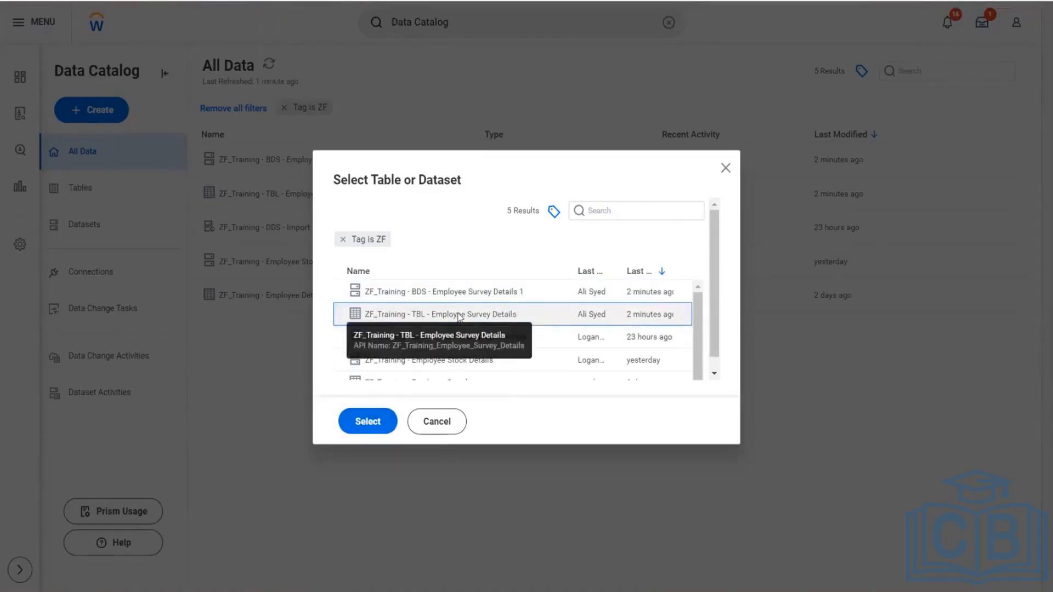
{"action": "left_click", "coordinate": [367, 421]}
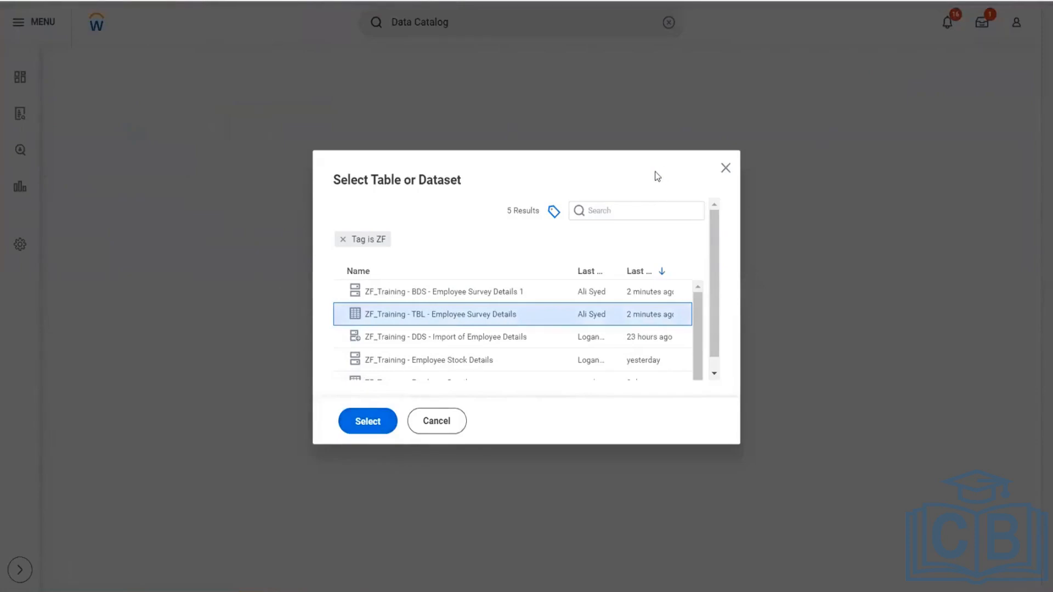
{"action": "left_click", "coordinate": [354, 425]}
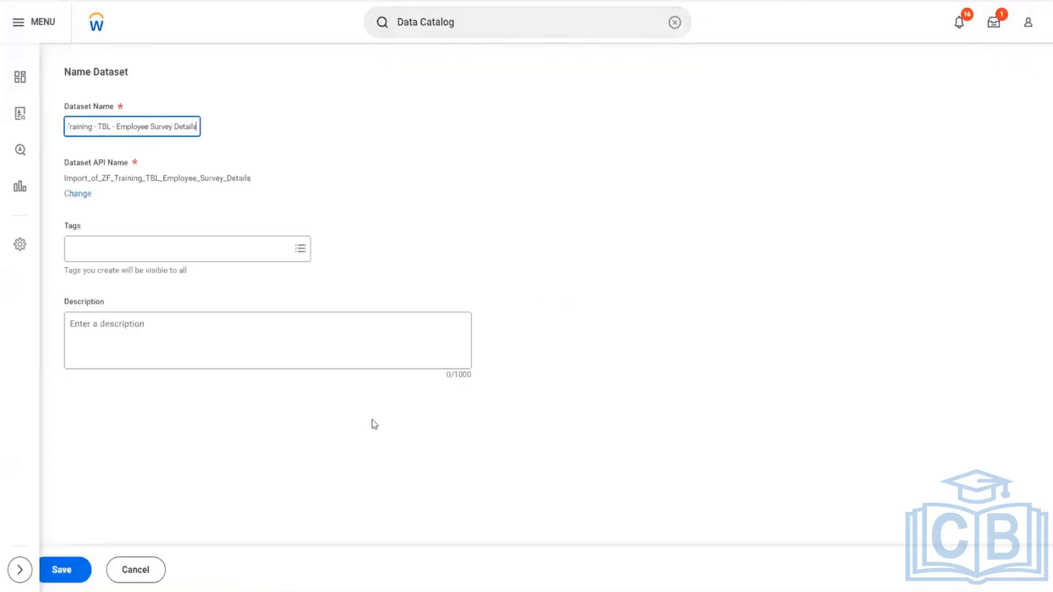
- Remove the "Import of" prefix from the proposed name of the derived dataset
{"action": "left_click", "coordinate": [113, 126]}
{"action": "key", "text": "Left"}
{"action": "key", "text": "Left"}
{"action": "key", "text": "Left"}
{"action": "key", "text": "Left"}
{"action": "key", "text": "Left"}
{"action": "key", "text": "Left"}
{"action": "key", "text": "Left"}
{"action": "key", "text": "Left"}
{"action": "key", "text": "Left"}
{"action": "key", "text": "Left"}
{"action": "key", "text": "Left"}
{"action": "key", "text": "Left"}
{"action": "key", "text": "Left"}
{"action": "key", "text": "Left"}
{"action": "key", "text": "Left"}
{"action": "key", "text": "Left"}
{"action": "key", "text": "Left"}
{"action": "key", "text": "shift+Right"}
{"action": "key", "text": "shift+Right"}
{"action": "key", "text": "shift+Right"}
{"action": "key", "text": "shift+Right"}
{"action": "key", "text": "shift+Right"}
{"action": "key", "text": "shift+Right"}
{"action": "key", "text": "shift+Right"}
{"action": "key", "text": "shift+Right"}
{"action": "key", "text": "shift+Right"}
{"action": "key", "text": "shift+Right"}
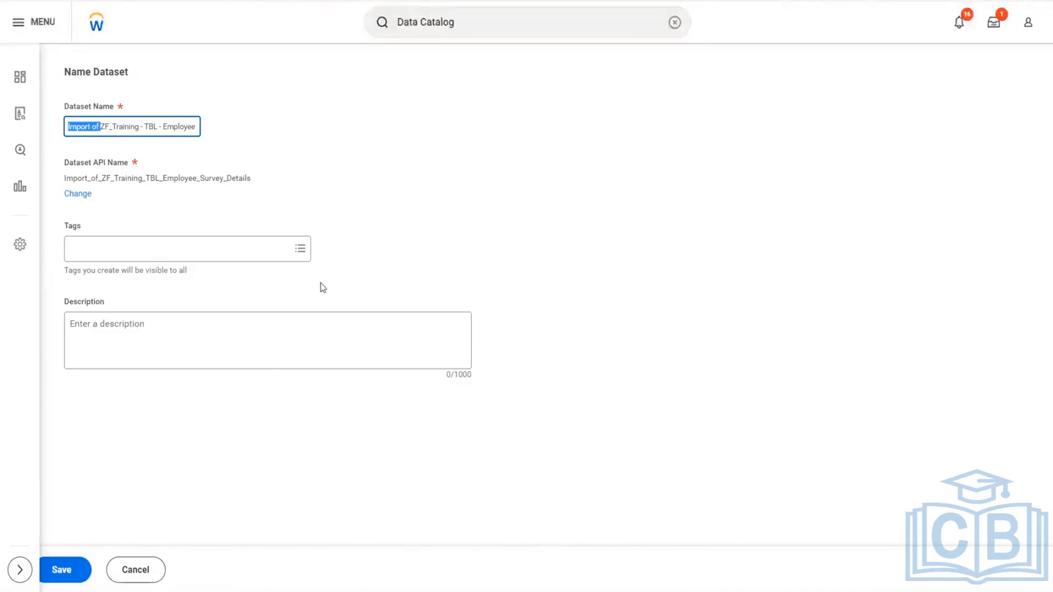
{"action": "key", "text": "BackSpace"}
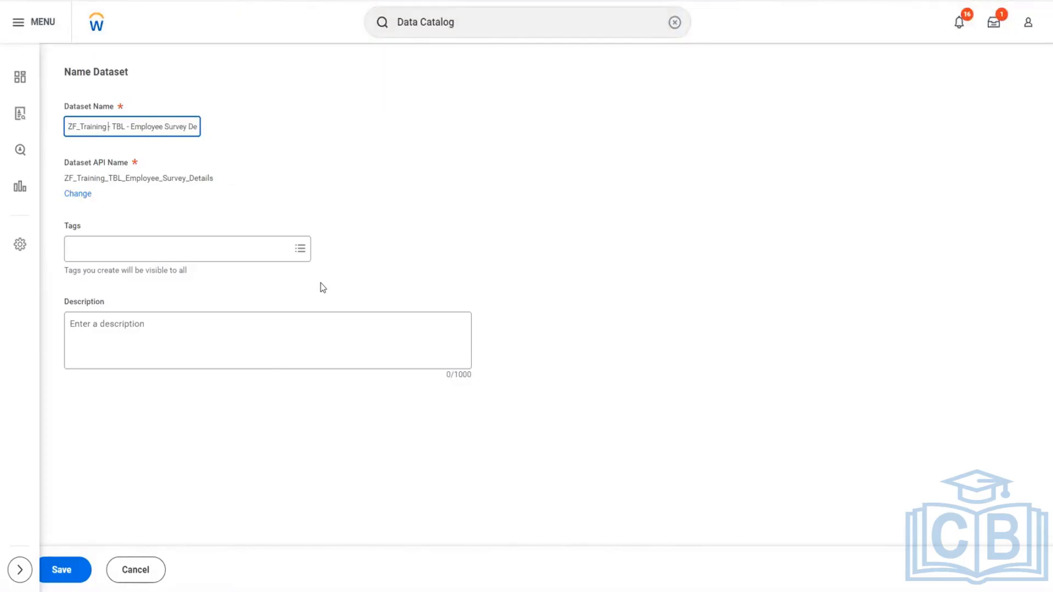
- Replace TBL with DDS and insert Import before Employee, naming the dataset ZF_Training - DDS - Import Employee Survey Details
{"action": "key", "text": "Right"}
{"action": "key", "text": "Delete"}
{"action": "key", "text": "Delete"}
{"action": "key", "text": "Delete"}
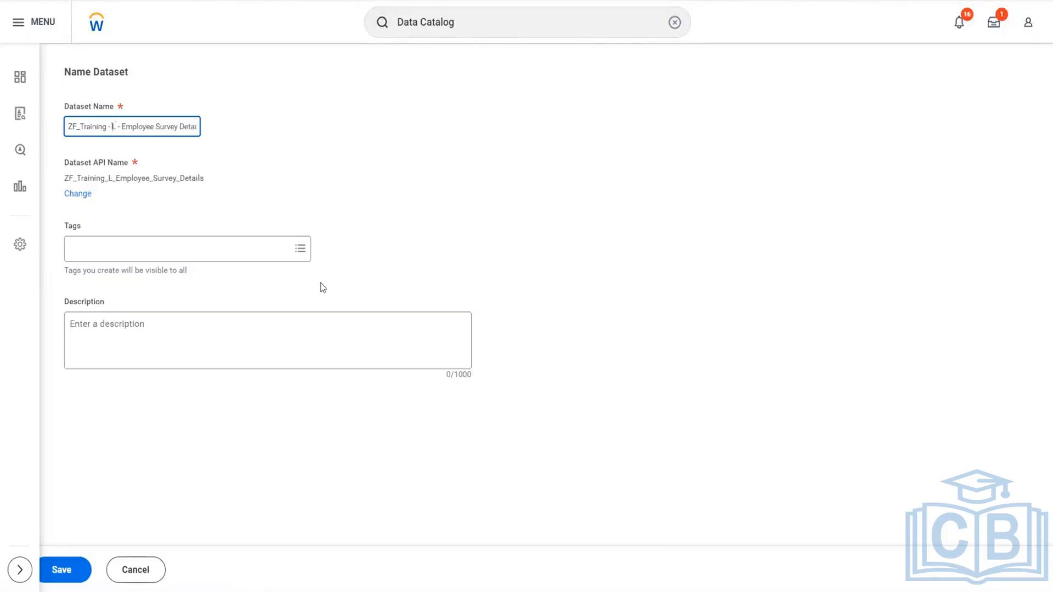
{"action": "type", "text": "DDS"}
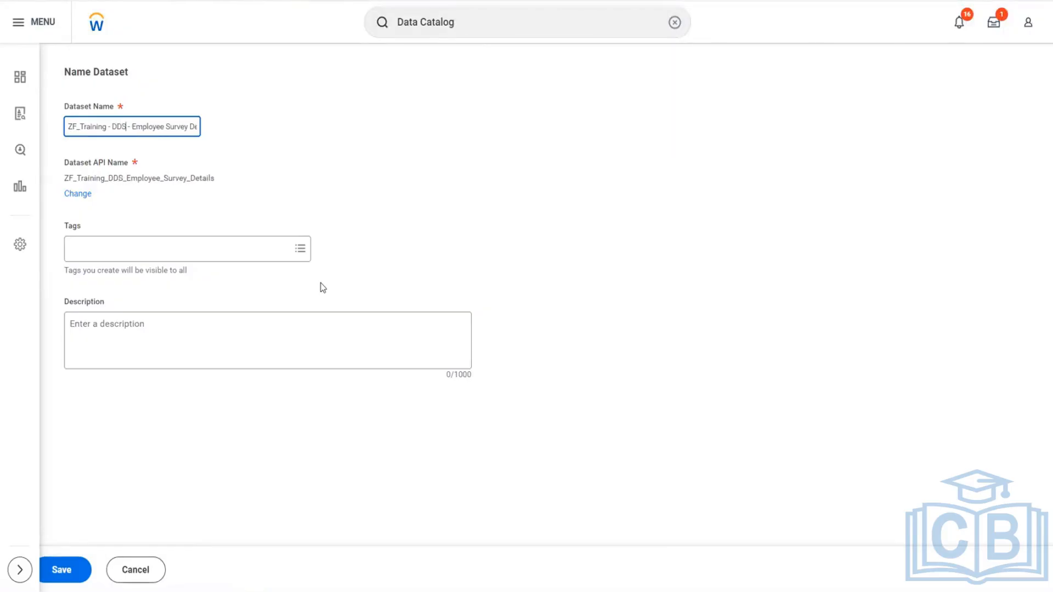
{"action": "key", "text": "Right"}
{"action": "key", "text": "Right"}
{"action": "key", "text": "Right"}
{"action": "type", "text": "Import"}
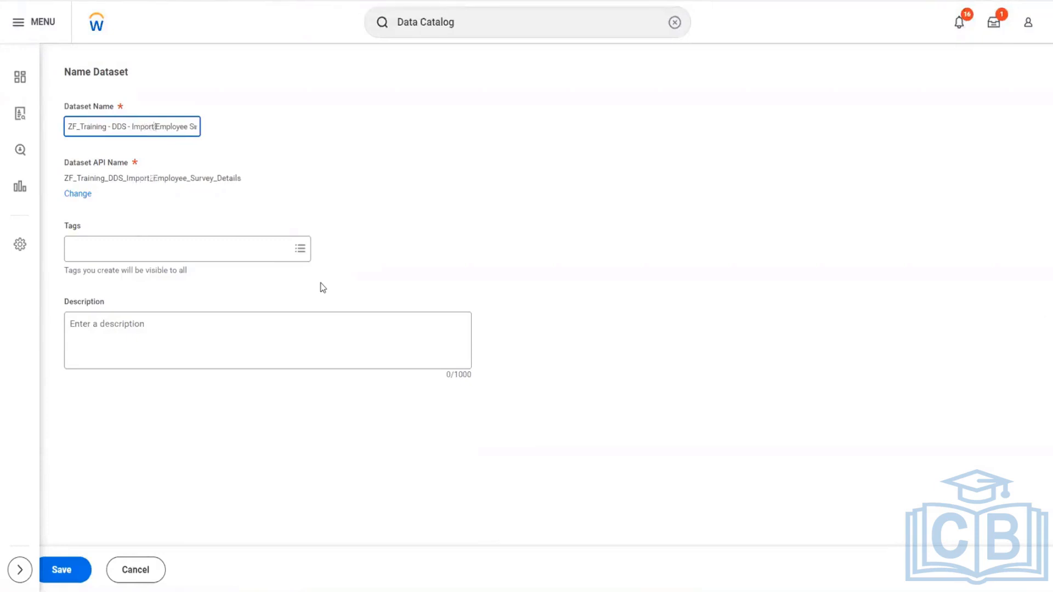
- Switch to the PA.xlsx workbook in Excel and review the notes on the Import and Parse stages
{"action": "key", "text": "alt+Tab"}
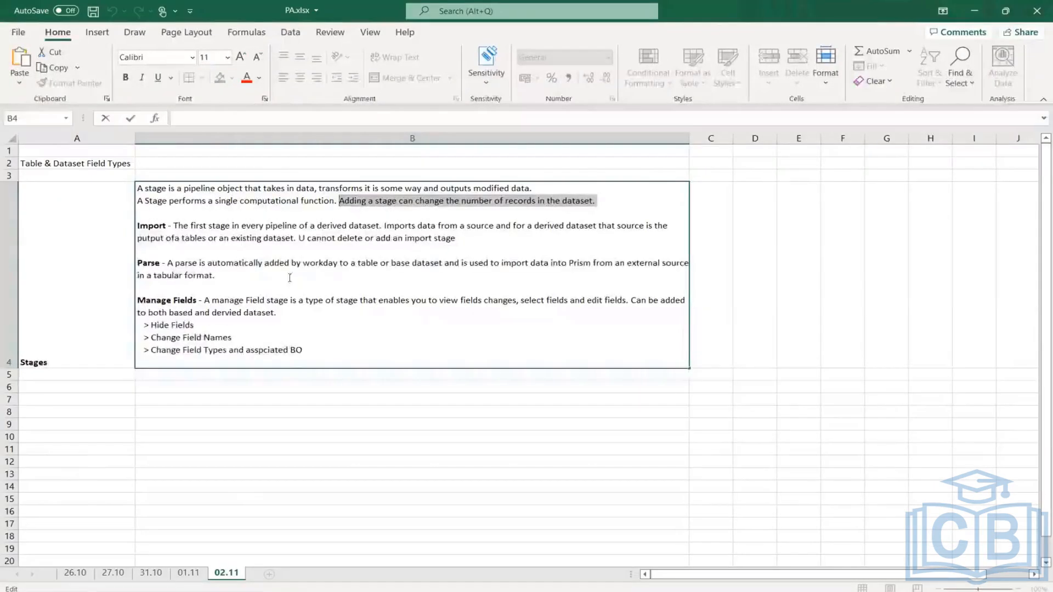
{"action": "left_click", "coordinate": [290, 277]}
{"action": "left_click_drag", "start_coordinate": [199, 263], "coordinate": [285, 262]}
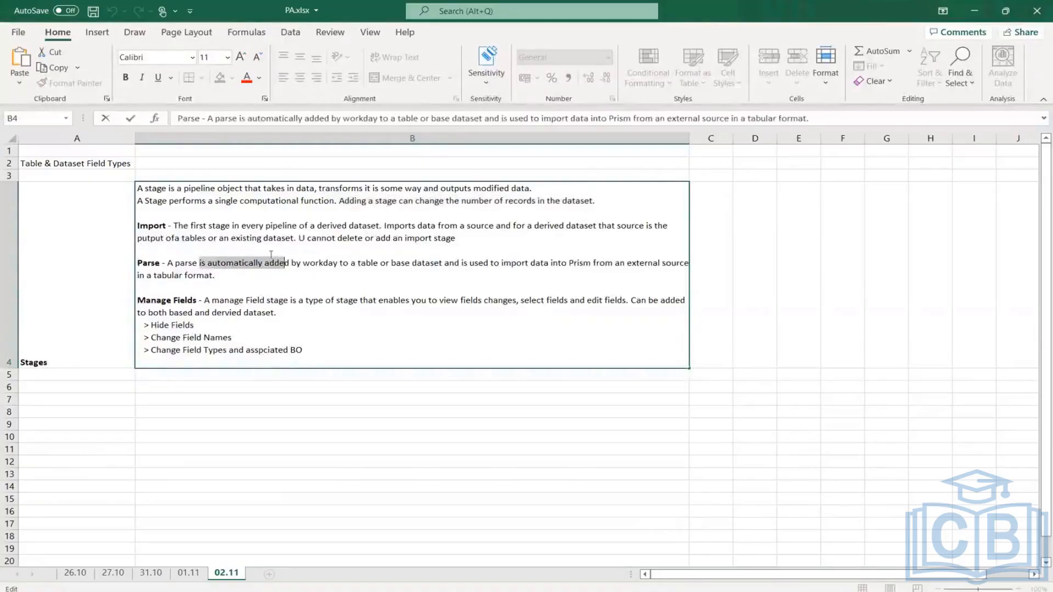
{"action": "left_click_drag", "start_coordinate": [210, 225], "coordinate": [256, 226]}
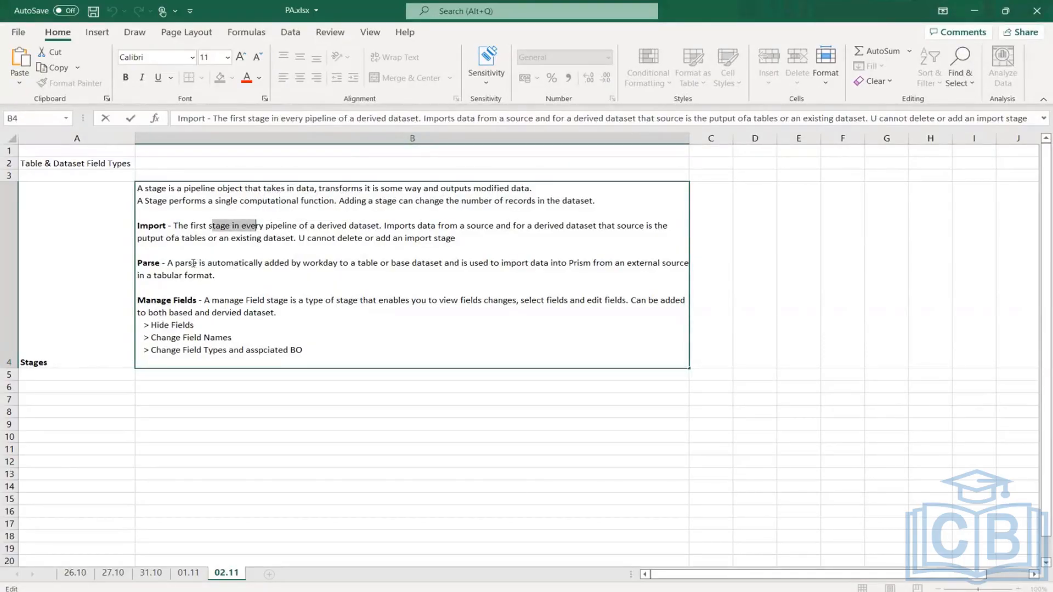
{"action": "left_click_drag", "start_coordinate": [200, 262], "coordinate": [266, 275]}
{"action": "left_click", "coordinate": [227, 269]}
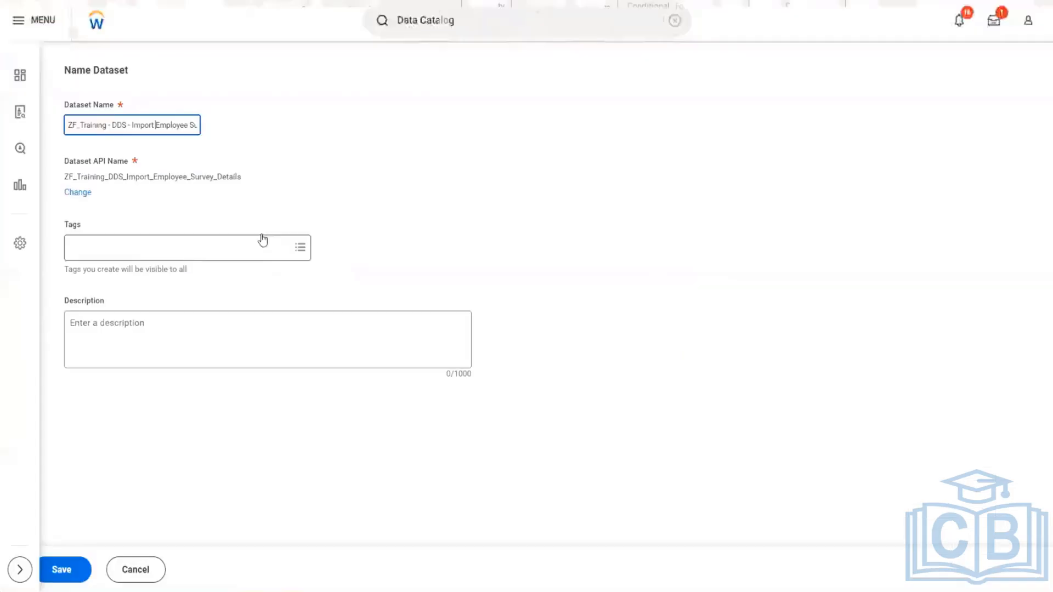
- Switch back to Workday, discard the unsaved derived dataset, and start creating a new derived dataset
{"action": "left_click", "coordinate": [136, 569]}
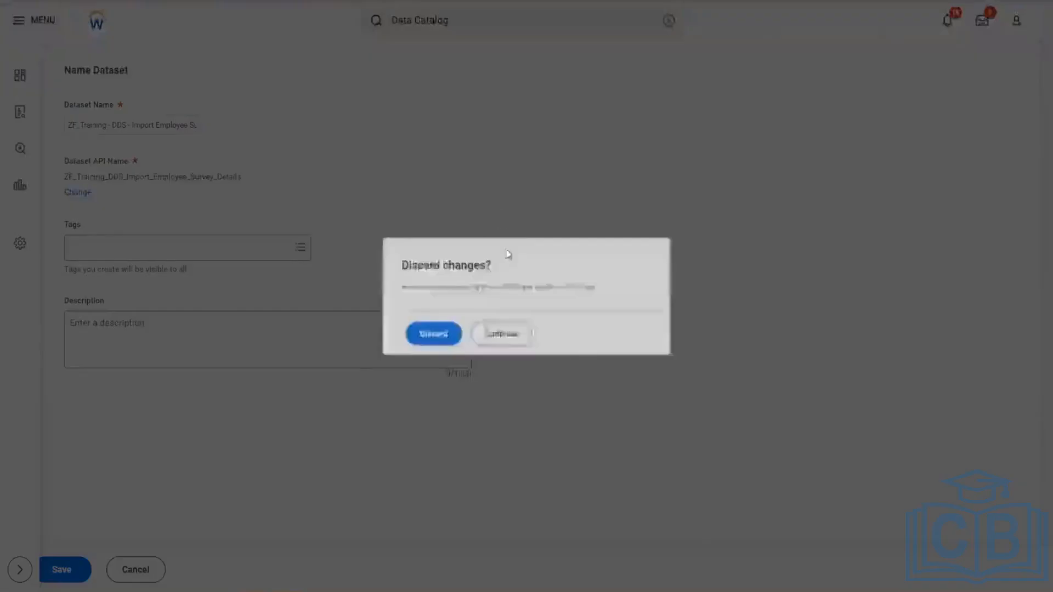
{"action": "left_click", "coordinate": [432, 336]}
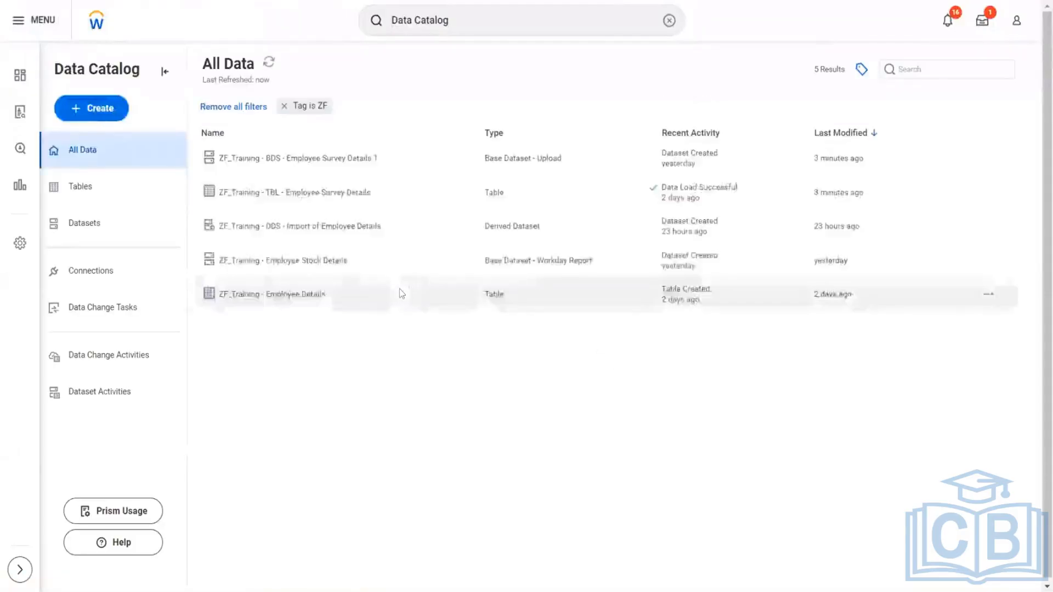
{"action": "left_click", "coordinate": [76, 113]}
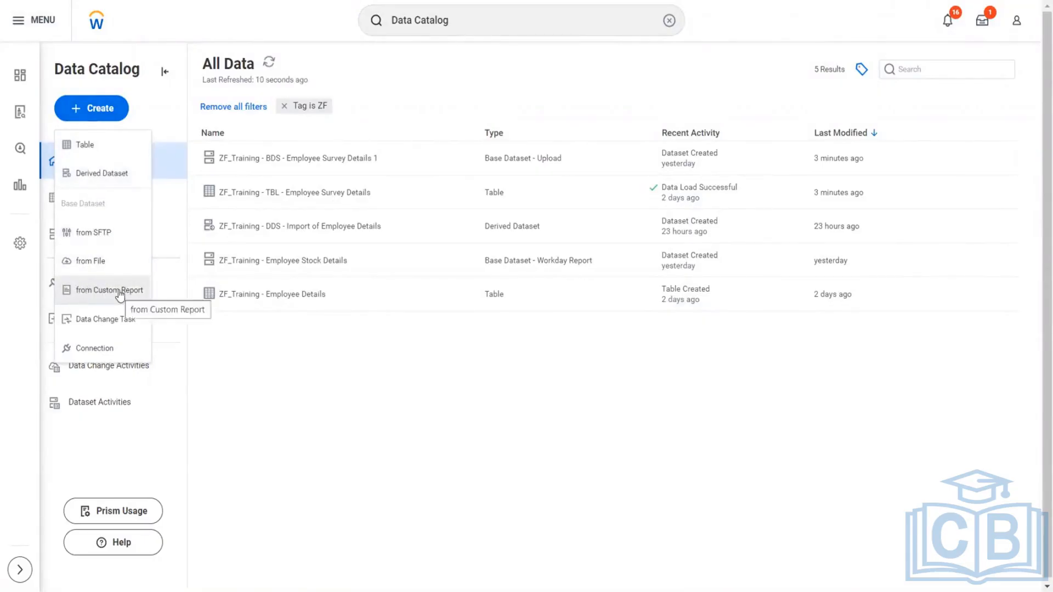
{"action": "left_click", "coordinate": [95, 176]}
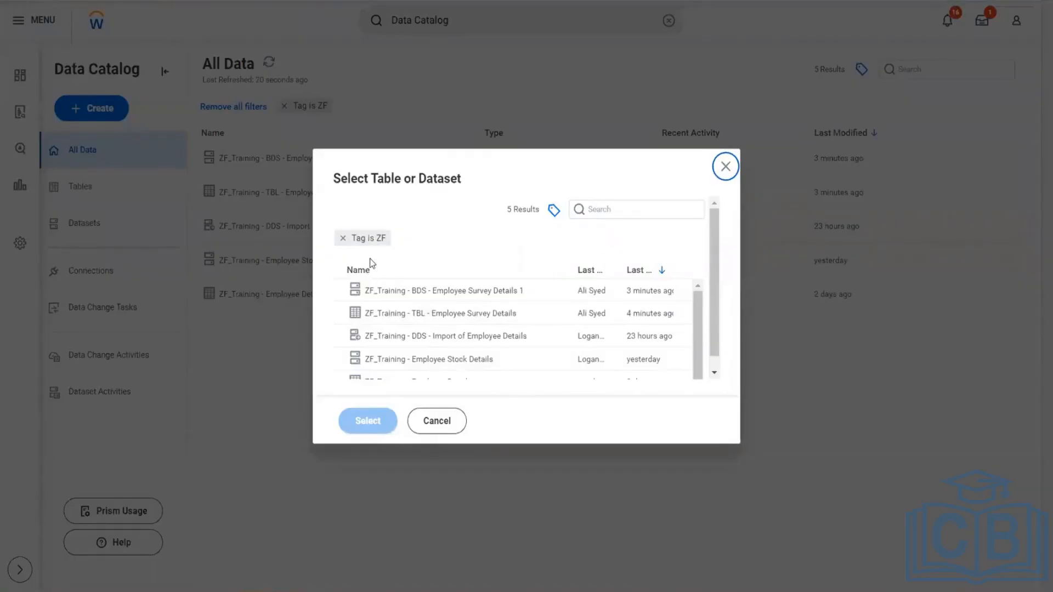
- Switch to Excel and review the Create Derived Dataset note on sheet 01.11 about which sources are allowed
{"action": "key", "text": "alt+Tab"}
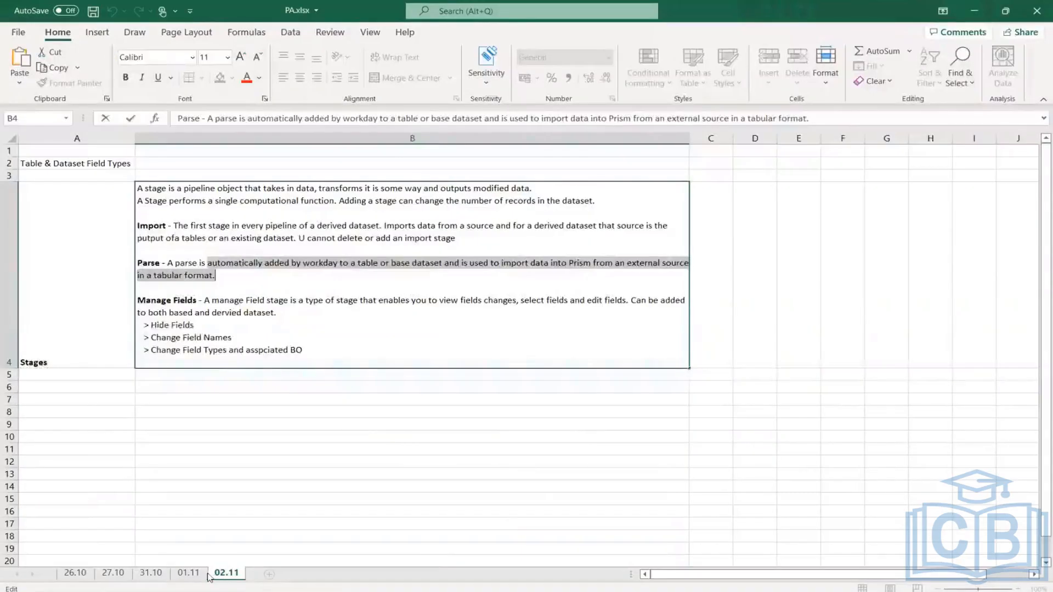
{"action": "left_click", "coordinate": [207, 574]}
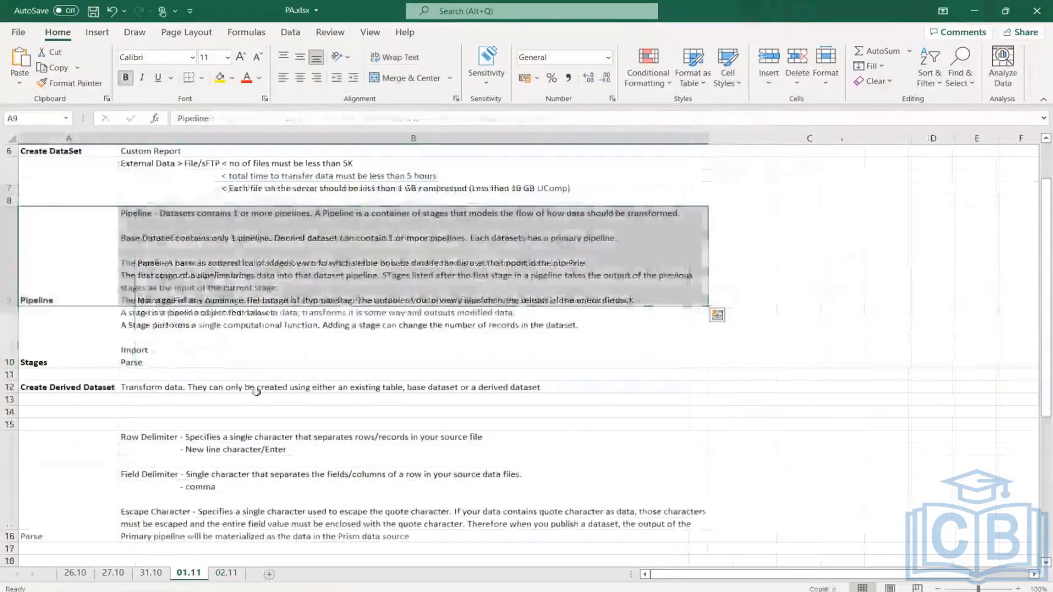
{"action": "left_click", "coordinate": [358, 387]}
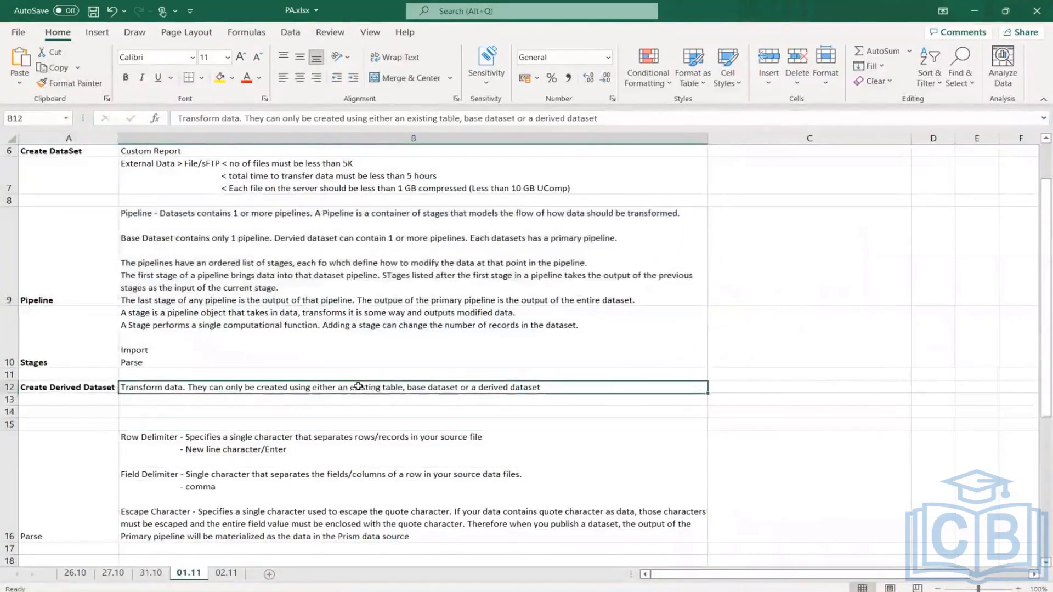
{"action": "double_click", "coordinate": [358, 387]}
{"action": "left_click_drag", "start_coordinate": [351, 386], "coordinate": [548, 390]}
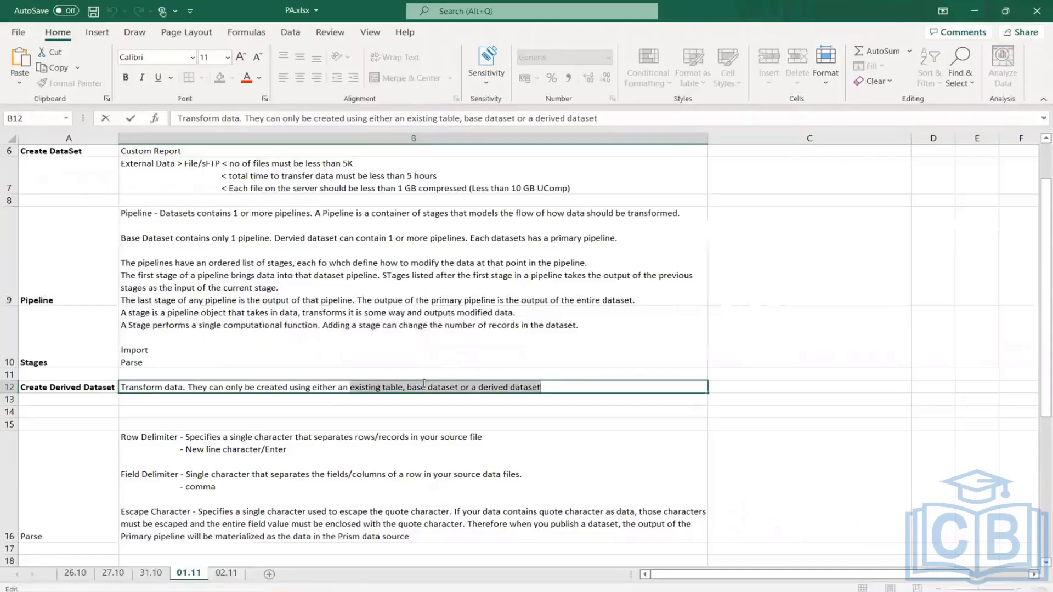
{"action": "left_click", "coordinate": [509, 387]}
{"action": "left_click_drag", "start_coordinate": [540, 388], "coordinate": [347, 388]}
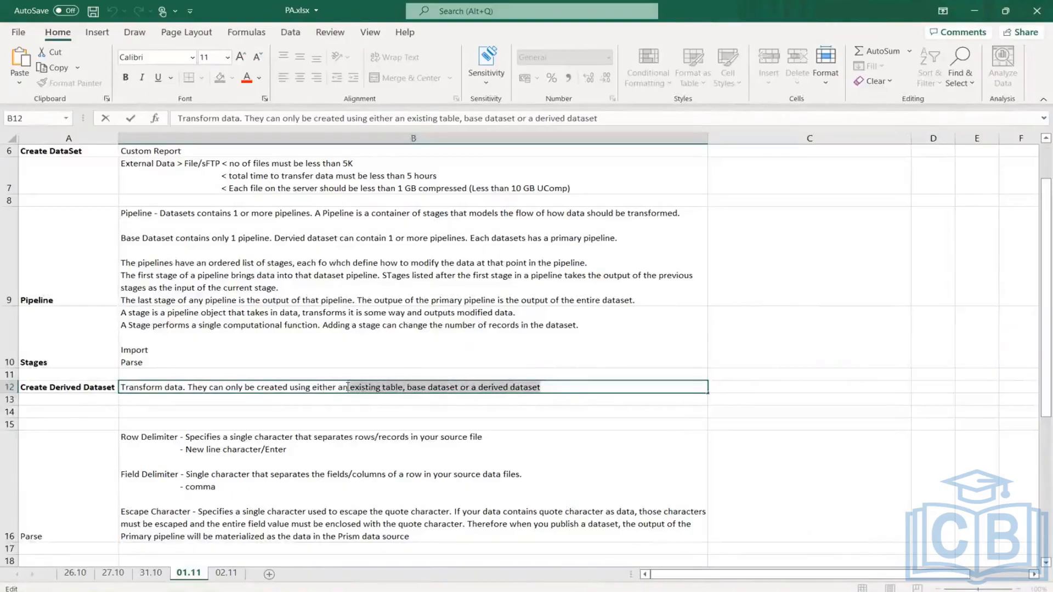
{"action": "left_click", "coordinate": [79, 388]}
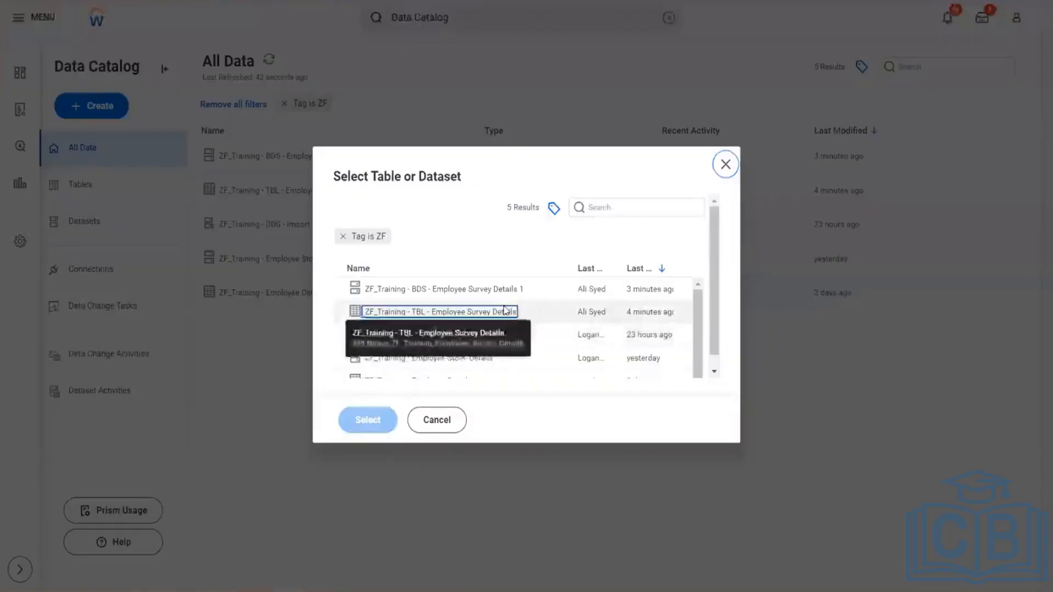
- Switch back to Workday and use the table ZF_Training - TBL - Employee Survey Details as the derived dataset's source
{"action": "left_click", "coordinate": [570, 314]}
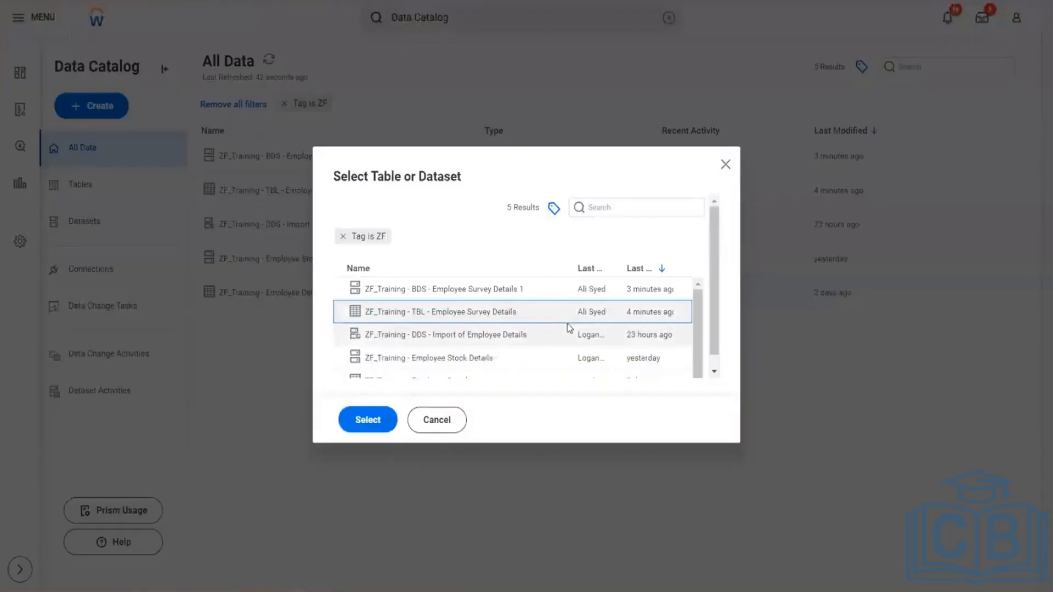
{"action": "left_click", "coordinate": [368, 420]}
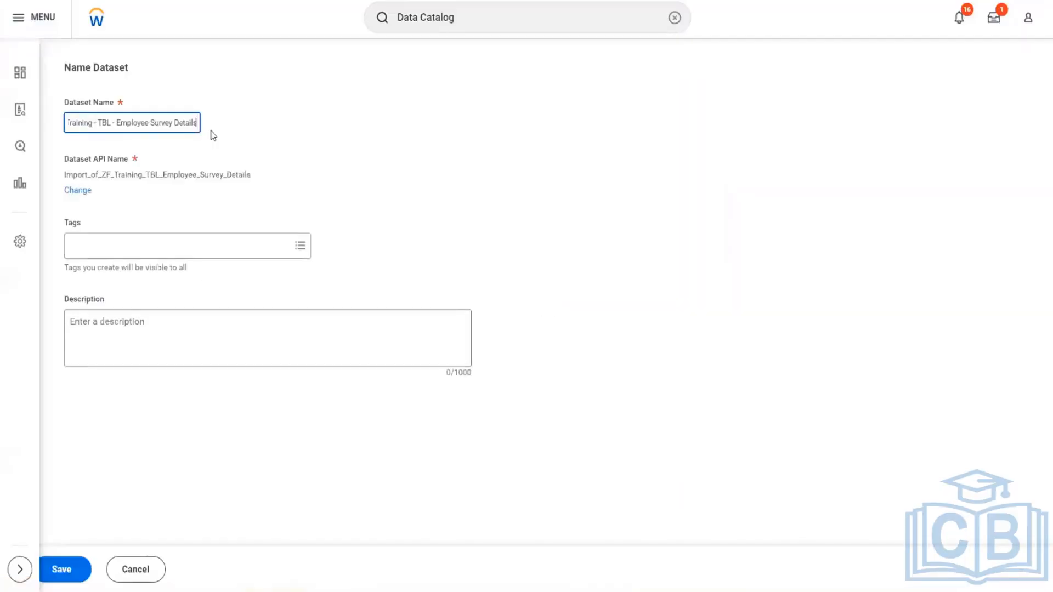
- Replace TBL with DDS in the new dataset's name
{"action": "left_click", "coordinate": [95, 122]}
{"action": "type", "text": "-"}
{"action": "key", "text": "Delete"}
{"action": "key", "text": "Delete"}
{"action": "key", "text": "Delete"}
{"action": "key", "text": "Delete"}
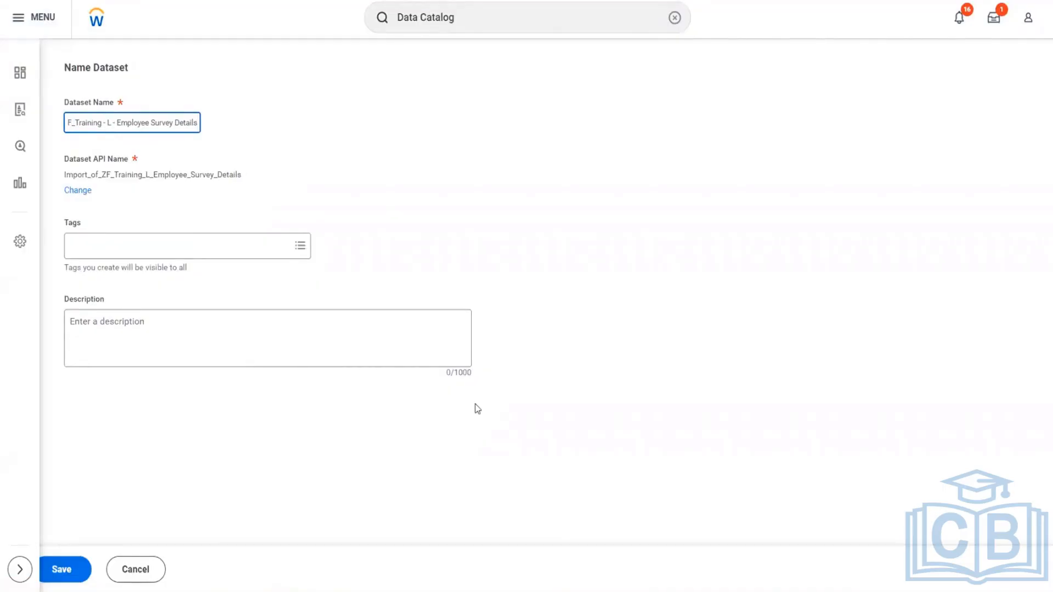
{"action": "type", "text": "DDS"}
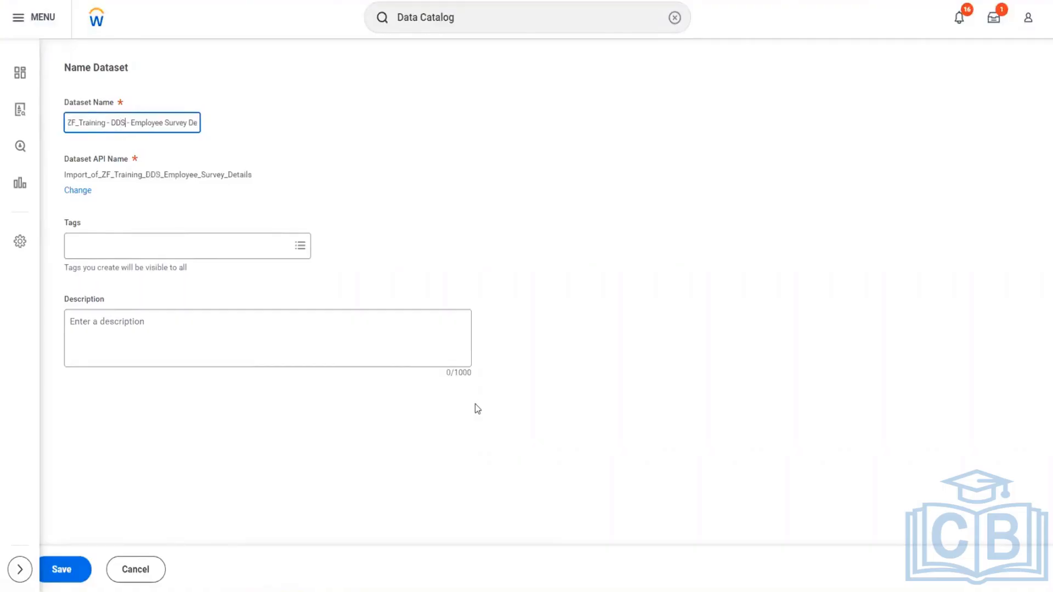
- Move "Import of" within the dataset name so it reads ZF_Training - DDS - Import of Employee Survey Details
{"action": "key", "text": "Left"}
{"action": "key", "text": "Left"}
{"action": "key", "text": "Left"}
{"action": "key", "text": "Left"}
{"action": "key", "text": "Left"}
{"action": "key", "text": "Left"}
{"action": "key", "text": "Left"}
{"action": "key", "text": "Left"}
{"action": "key", "text": "Left"}
{"action": "key", "text": "Left"}
{"action": "key", "text": "Left"}
{"action": "key", "text": "Left"}
{"action": "key", "text": "Left"}
{"action": "key", "text": "Left"}
{"action": "key", "text": "Left"}
{"action": "key", "text": "Left"}
{"action": "key", "text": "Left"}
{"action": "key", "text": "Left"}
{"action": "key", "text": "Left"}
{"action": "key", "text": "Left"}
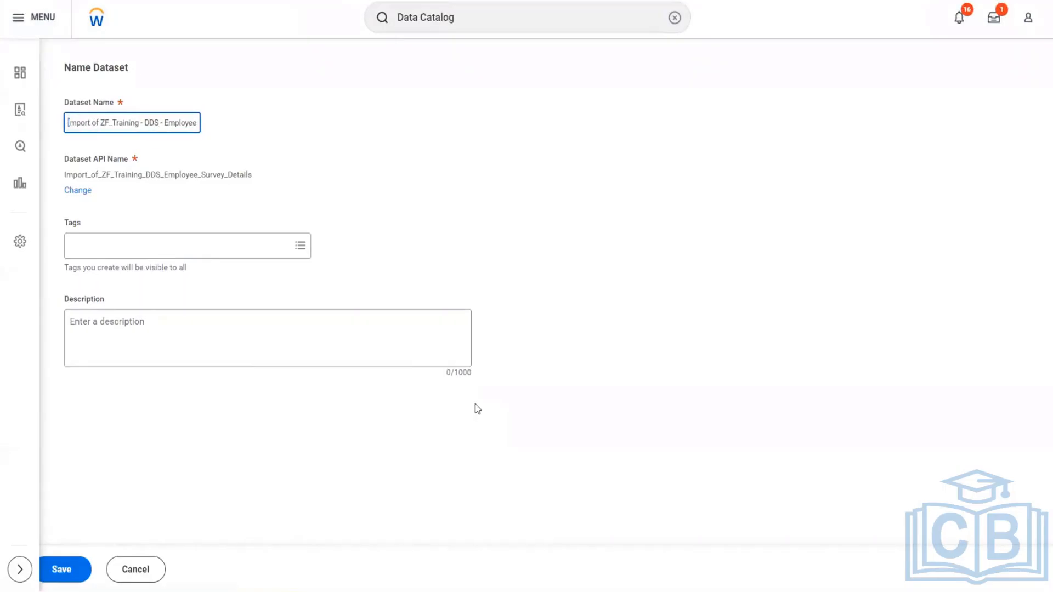
{"action": "key", "text": "shift+Right"}
{"action": "key", "text": "shift+Right"}
{"action": "key", "text": "shift+Right"}
{"action": "key", "text": "shift+Right"}
{"action": "key", "text": "shift+Right"}
{"action": "key", "text": "shift+Right"}
{"action": "key", "text": "shift+Right"}
{"action": "key", "text": "shift+Right"}
{"action": "key", "text": "shift+Right"}
{"action": "key", "text": "ctrl+c"}
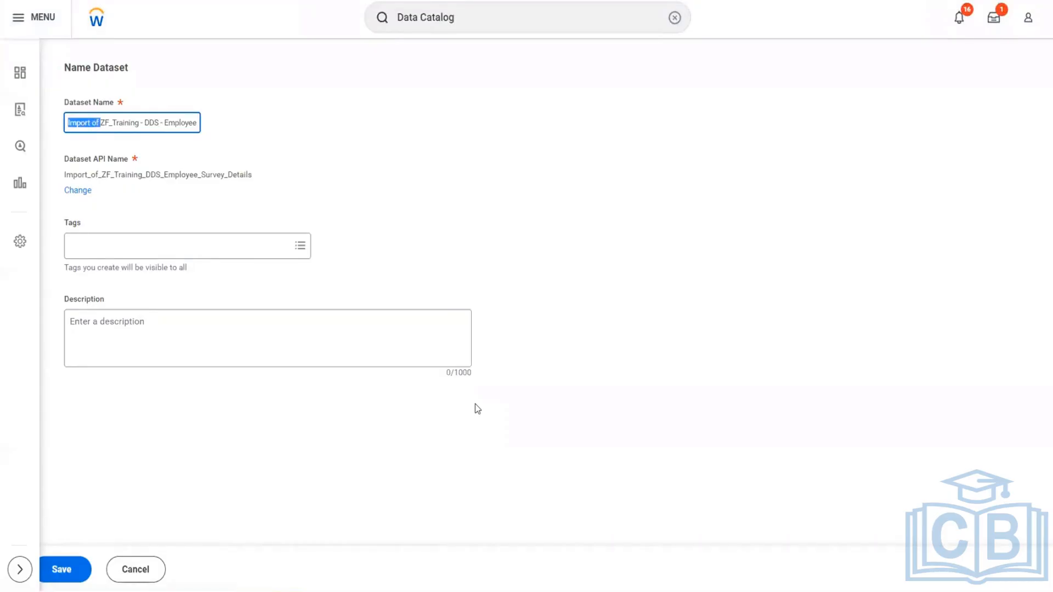
{"action": "key", "text": "BackSpace"}
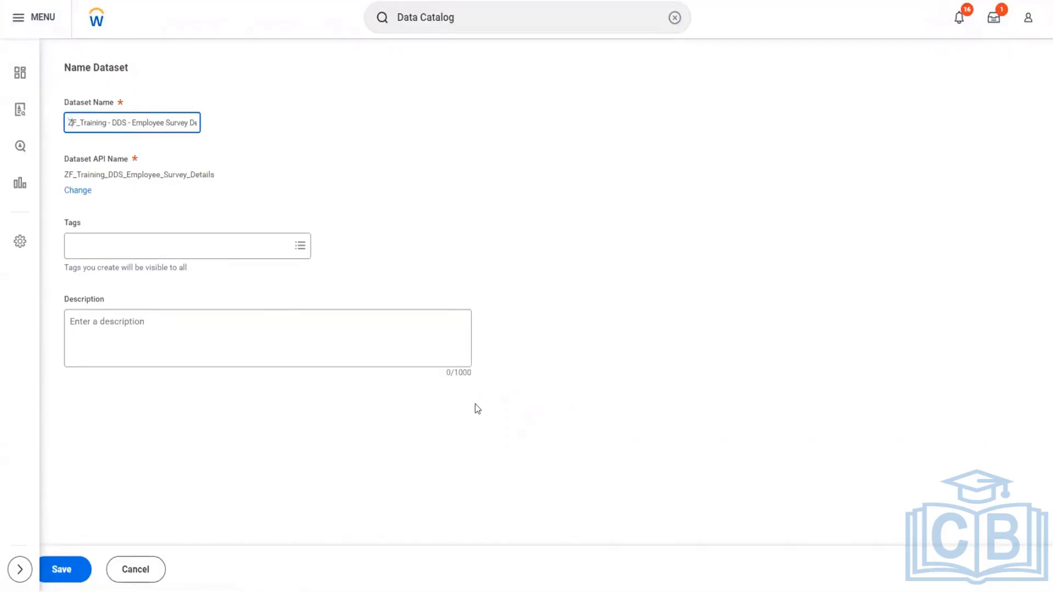
{"action": "key", "text": "Right"}
{"action": "key", "text": "Right"}
{"action": "key", "text": "Right"}
{"action": "key", "text": "Right"}
{"action": "key", "text": "ctrl+v"}
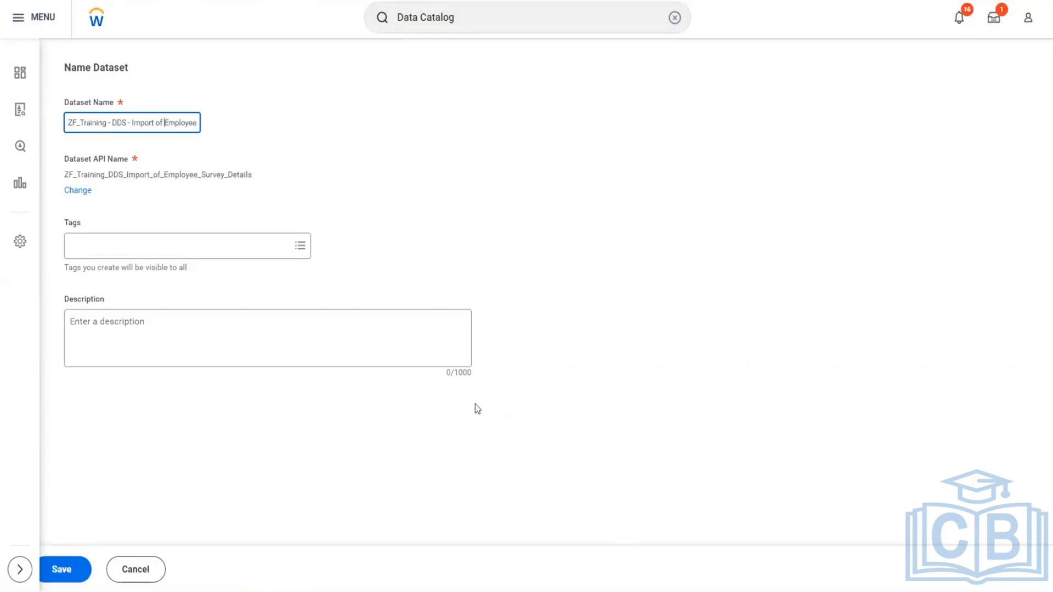
{"action": "key", "text": "Right"}
{"action": "key", "text": "Right"}
{"action": "key", "text": "Right"}
{"action": "key", "text": "Right"}
{"action": "key", "text": "Right"}
{"action": "key", "text": "Right"}
{"action": "key", "text": "Right"}
{"action": "key", "text": "Right"}
{"action": "key", "text": "Right"}
{"action": "key", "text": "Right"}
{"action": "key", "text": "Right"}
{"action": "key", "text": "Right"}
{"action": "key", "text": "Right"}
{"action": "key", "text": "Right"}
{"action": "key", "text": "Right"}
{"action": "key", "text": "Right"}
{"action": "key", "text": "Right"}
{"action": "key", "text": "Right"}
{"action": "key", "text": "Right"}
{"action": "key", "text": "Right"}
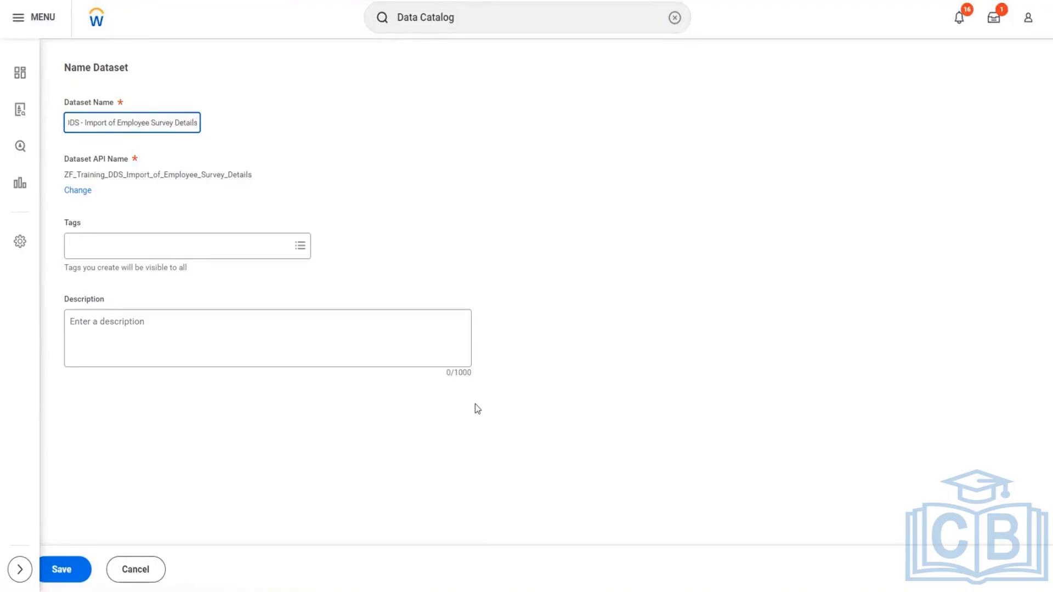
{"action": "left_click", "coordinate": [564, 222]}
- Tag the dataset with the existing ZF tag
{"action": "left_click", "coordinate": [108, 247]}
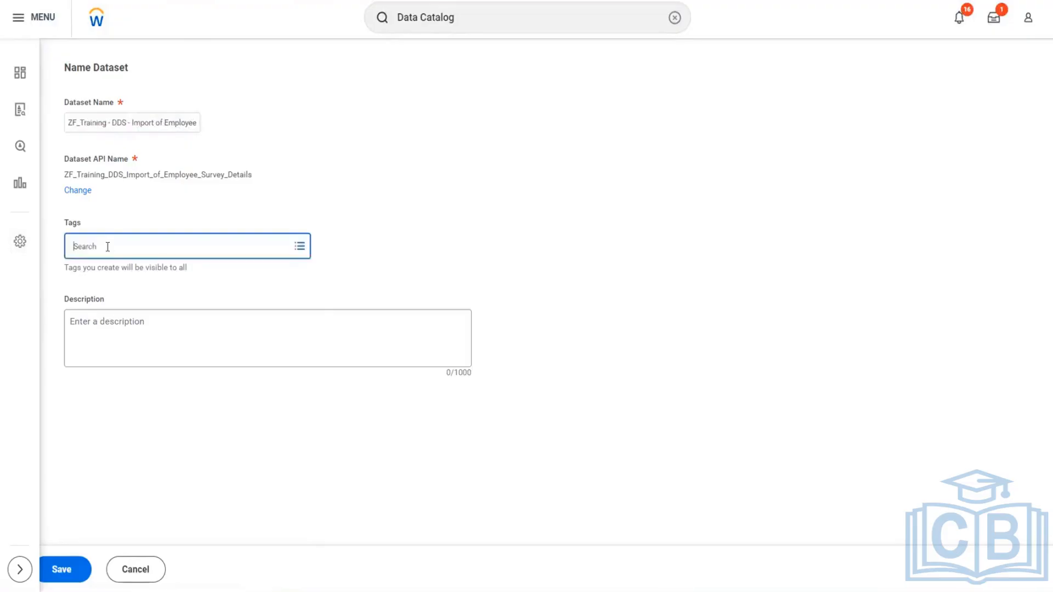
{"action": "scroll", "coordinate": [133, 472], "scroll_direction": "down", "scroll_amount": 2}
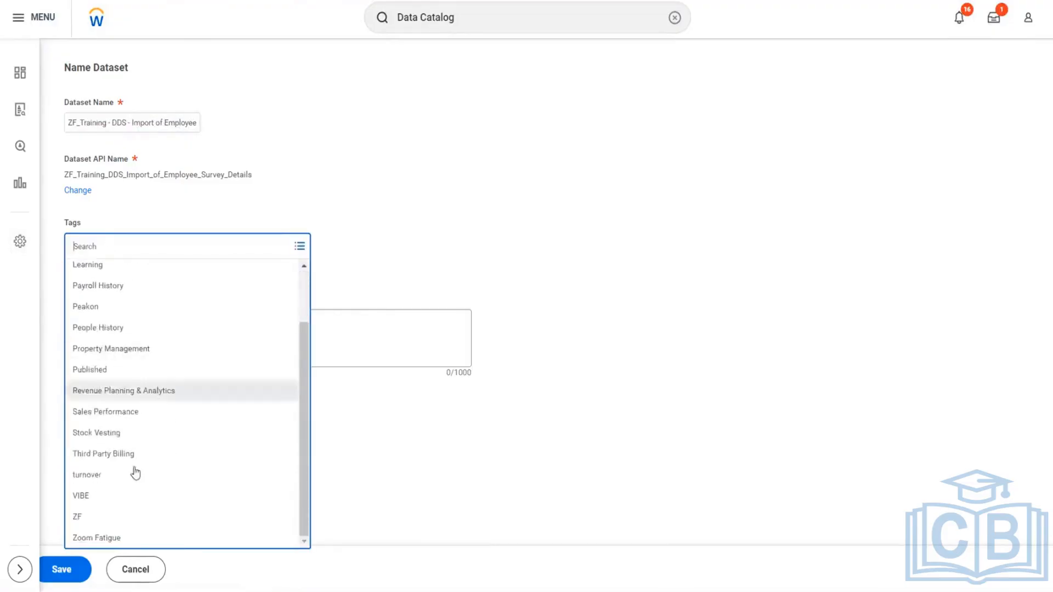
{"action": "left_click", "coordinate": [127, 518]}
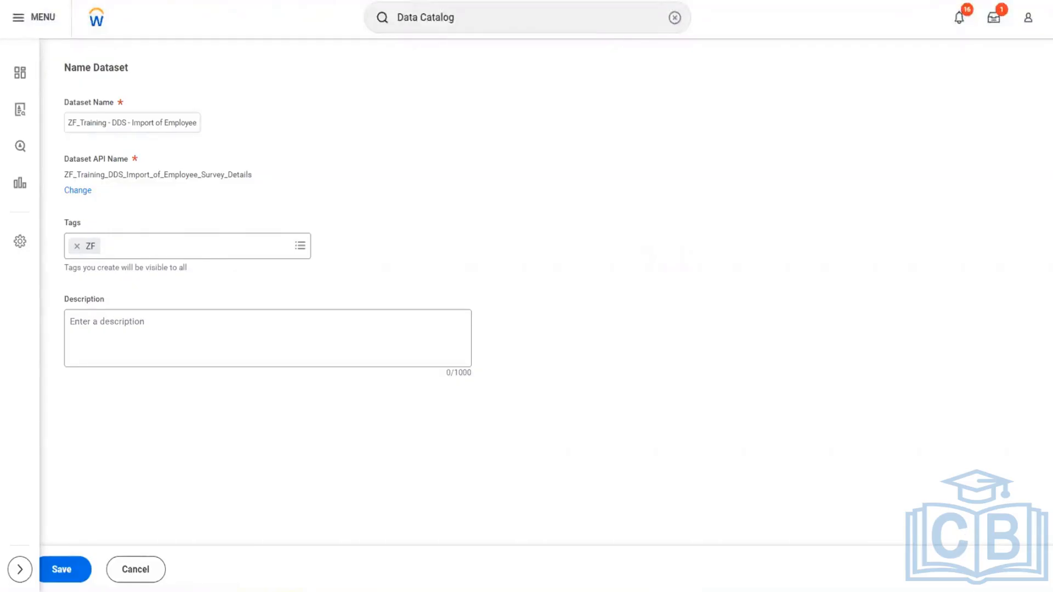
- Switch to the PA.xlsx workbook in Excel and go to an empty area of sheet 02.11
{"action": "key", "text": "alt+Tab"}
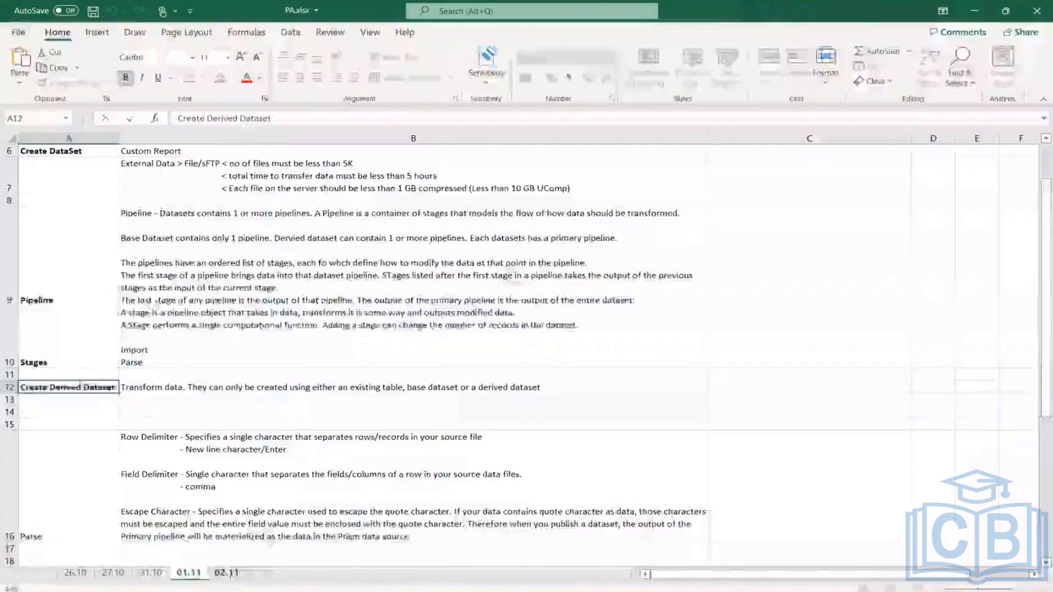
{"action": "left_click", "coordinate": [224, 573]}
{"action": "scroll", "coordinate": [235, 327], "scroll_direction": "down", "scroll_amount": 3}
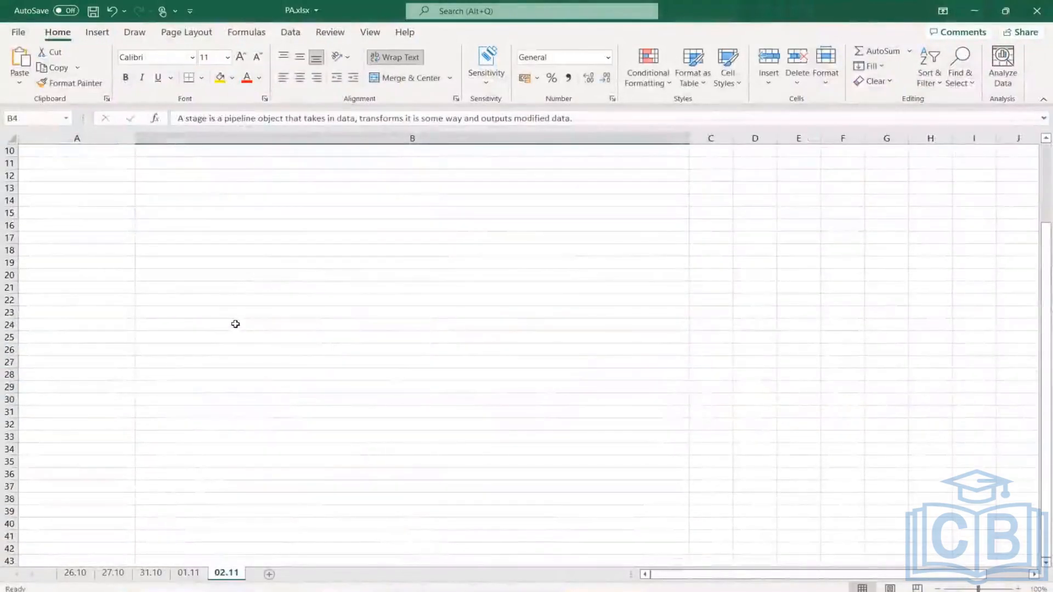
{"action": "left_click", "coordinate": [213, 271]}
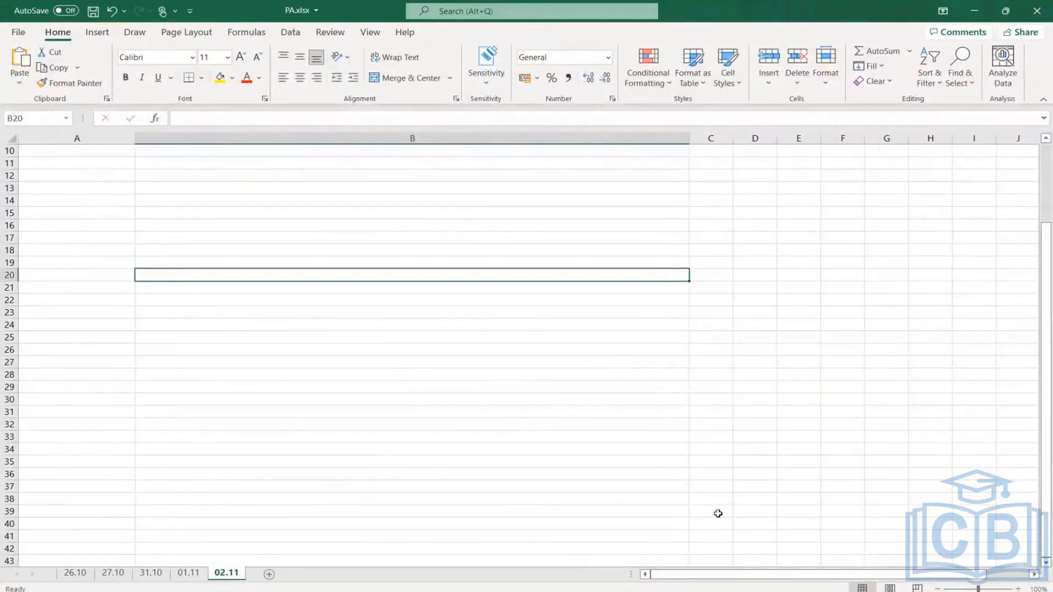
{"action": "type", "text": "Em"}
{"action": "key", "text": "BackSpace"}
{"action": "key", "text": "BackSpace"}
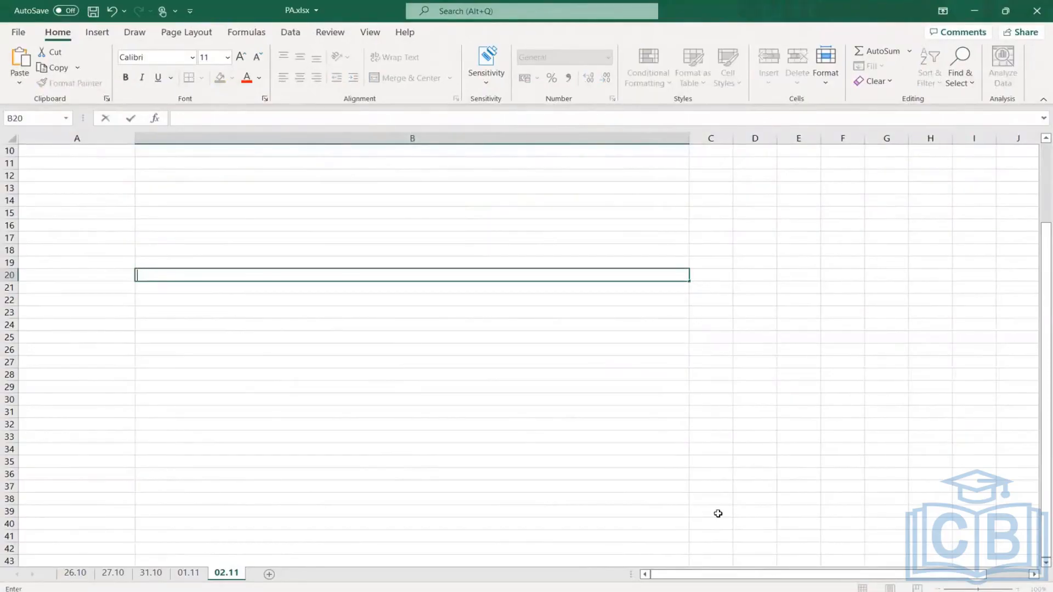
{"action": "key", "text": "Tab"}
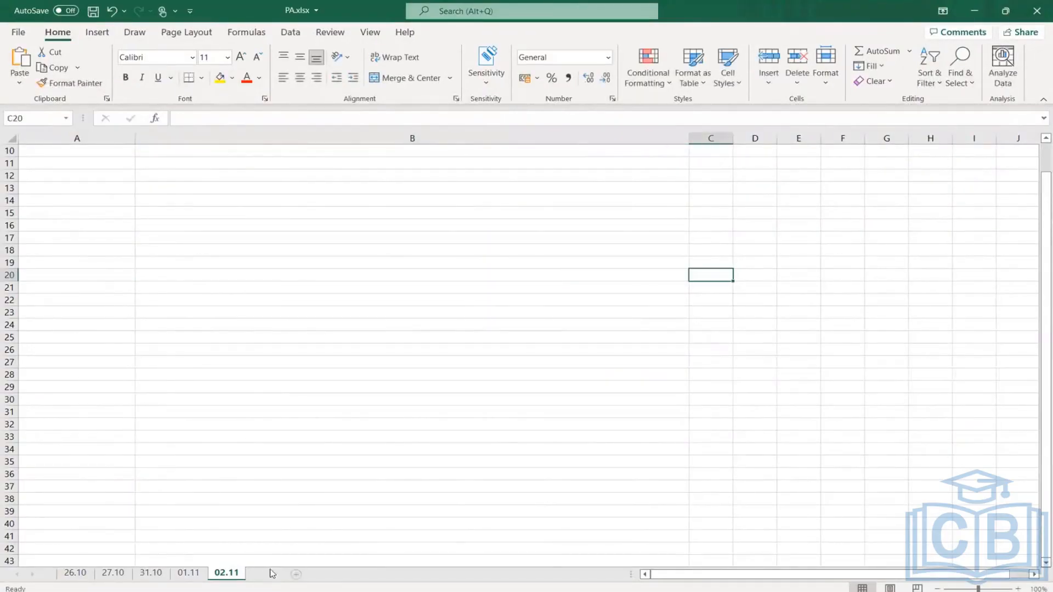
- Add a new worksheet, enter Workday in B2 and Employee Details in C2, and fit column C to its text
{"action": "left_click", "coordinate": [268, 574]}
{"action": "left_click", "coordinate": [85, 163]}
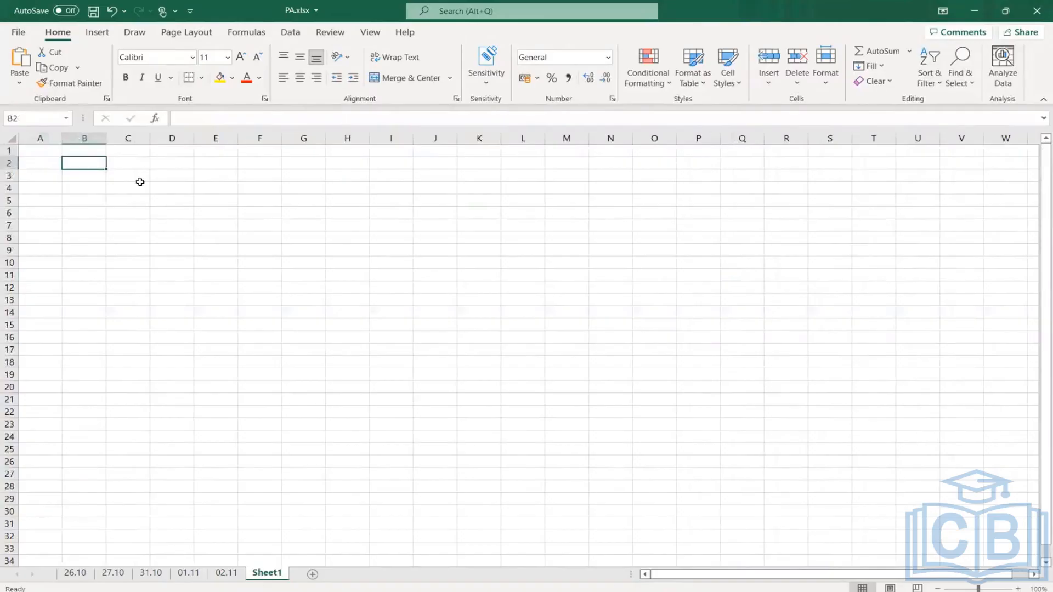
{"action": "type", "text": "Workday"}
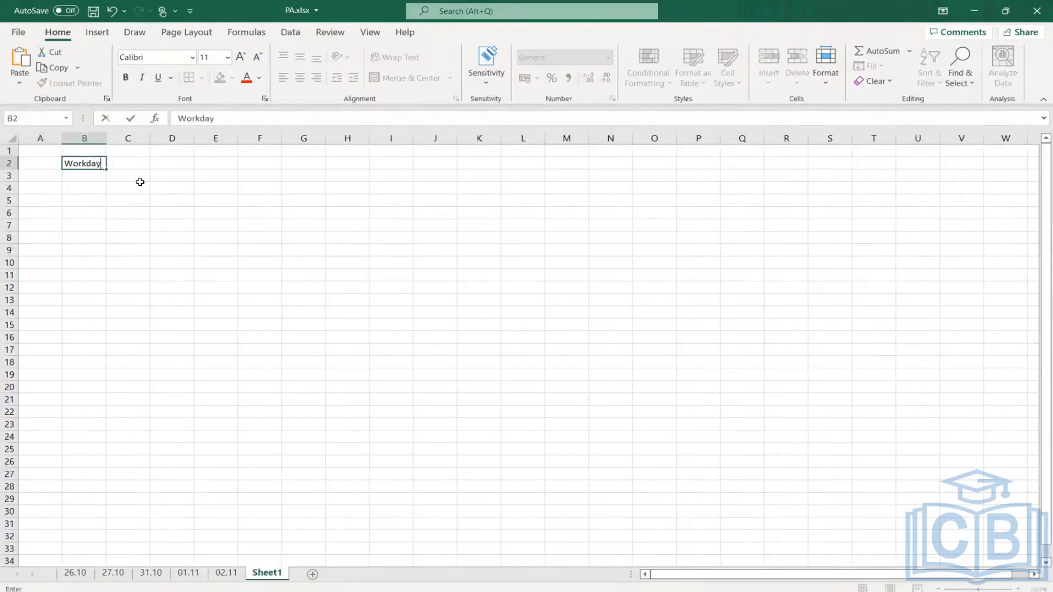
{"action": "key", "text": "Tab"}
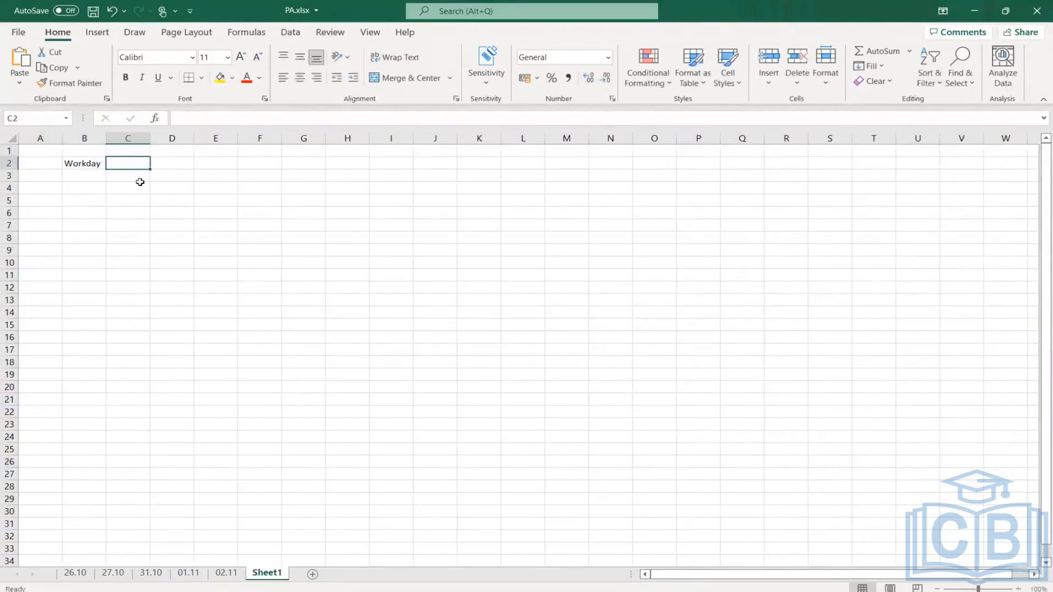
{"action": "type", "text": "Empl"}
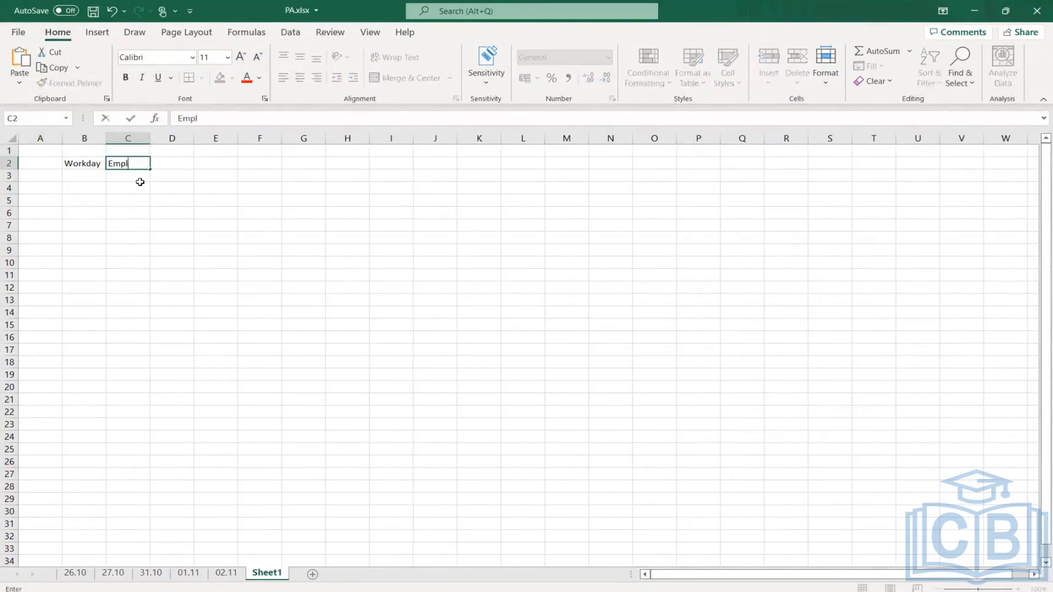
{"action": "type", "text": "oyee Details"}
{"action": "key", "text": "Return"}
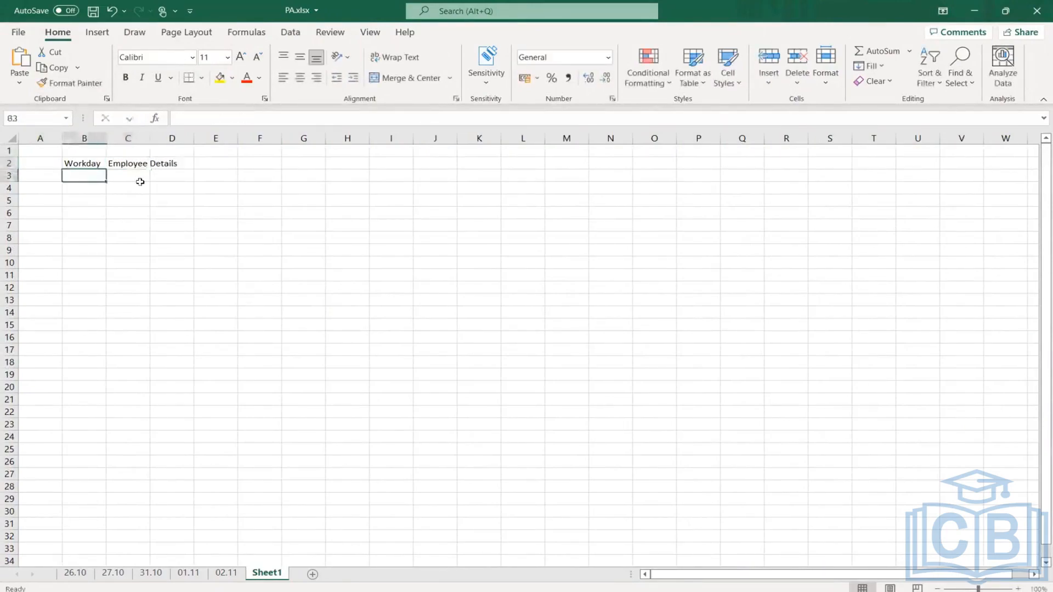
{"action": "double_click", "coordinate": [150, 138]}
- Enter the heading Table in cell D1
{"action": "left_click", "coordinate": [220, 155]}
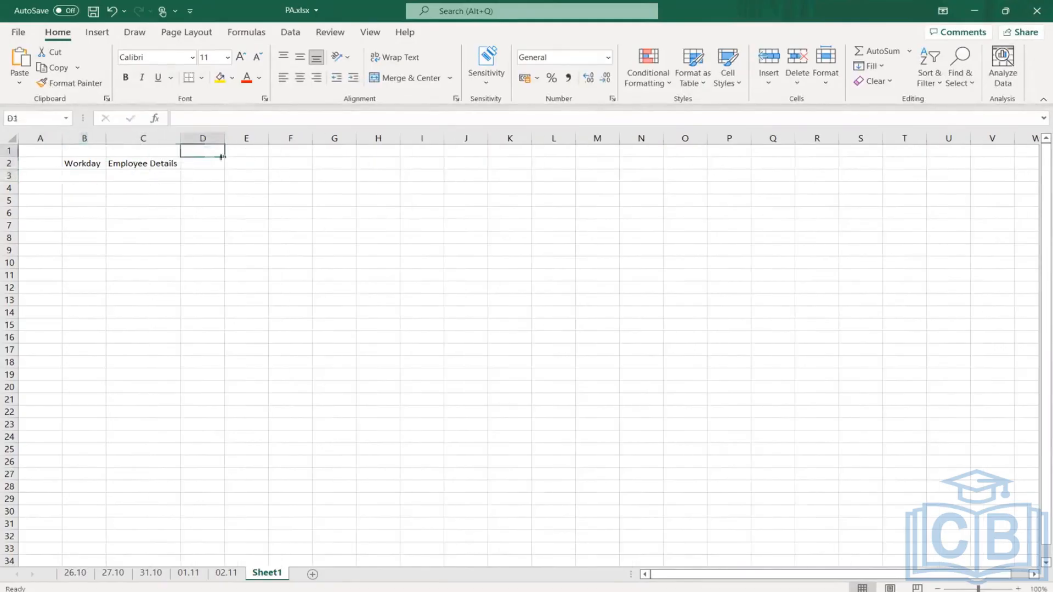
{"action": "type", "text": "Table"}
{"action": "key", "text": "Return"}
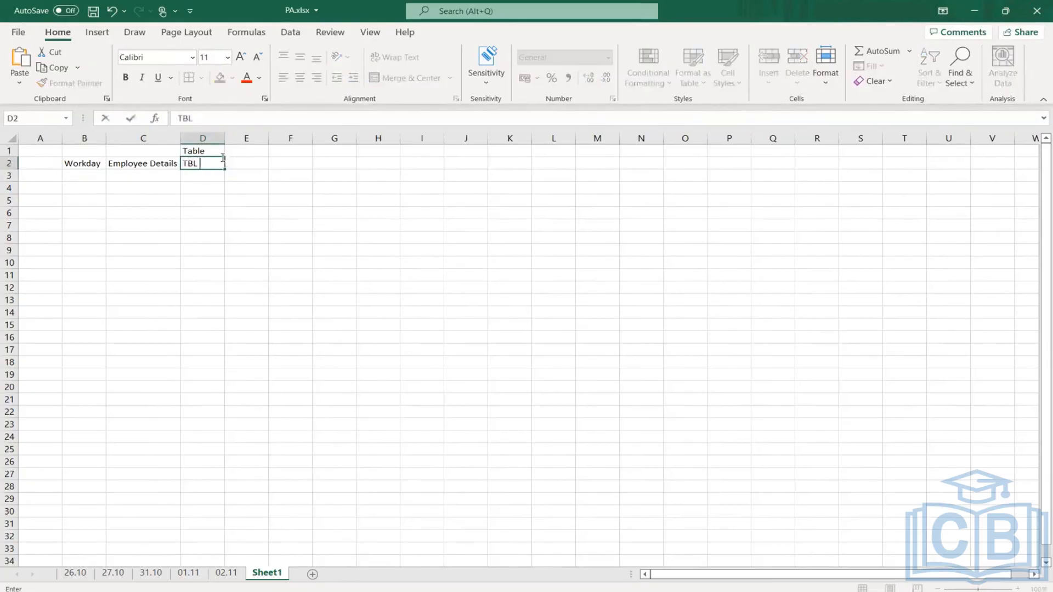
- Enter TBL - Emp Details in cell D2 and fit column D to its text
{"action": "type", "text": "E,"}
{"action": "type", "text": "mp Detao"}
{"action": "type", "text": "ls"}
{"action": "key", "text": "BackSpace"}
{"action": "key", "text": "BackSpace"}
{"action": "key", "text": "BackSpace"}
{"action": "type", "text": "o"}
{"action": "key", "text": "BackSpace"}
{"action": "type", "text": "ils"}
{"action": "key", "text": "Return"}
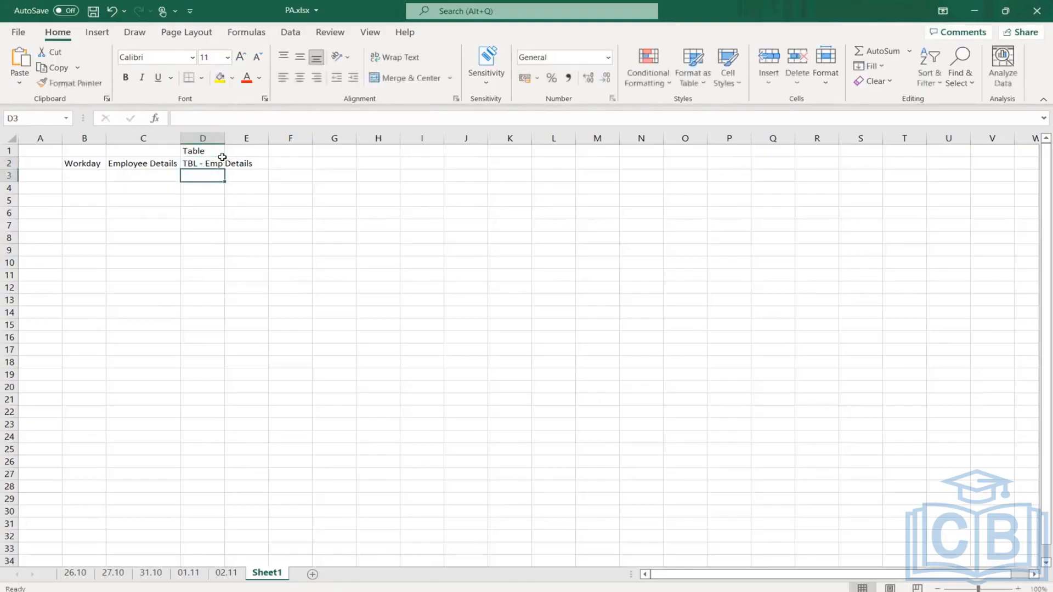
{"action": "double_click", "coordinate": [225, 138]}
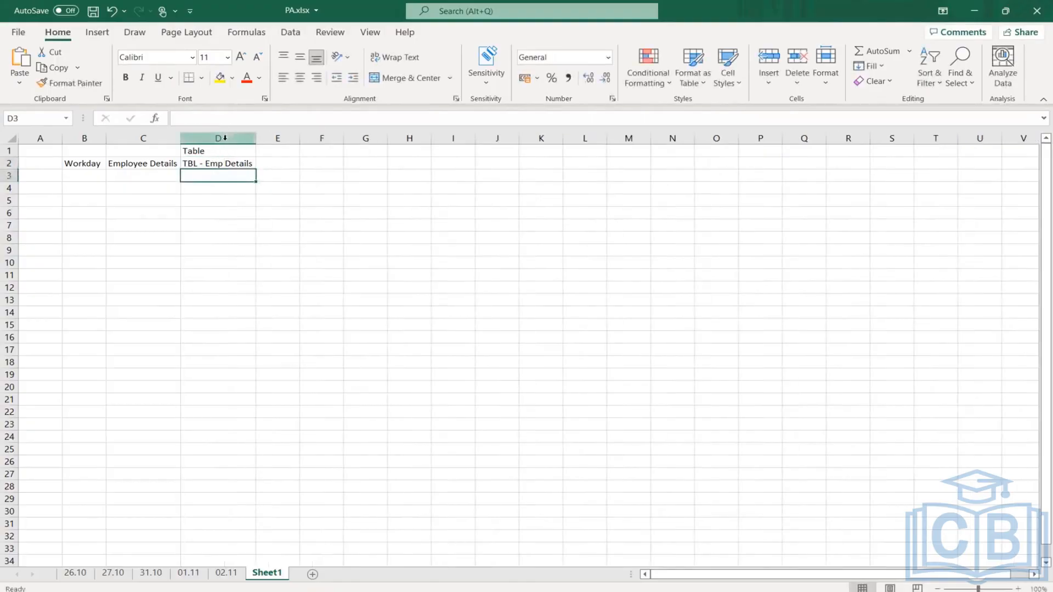
- Enter External in B3 and Survery Results in C3 as the second data source
{"action": "left_click", "coordinate": [85, 176]}
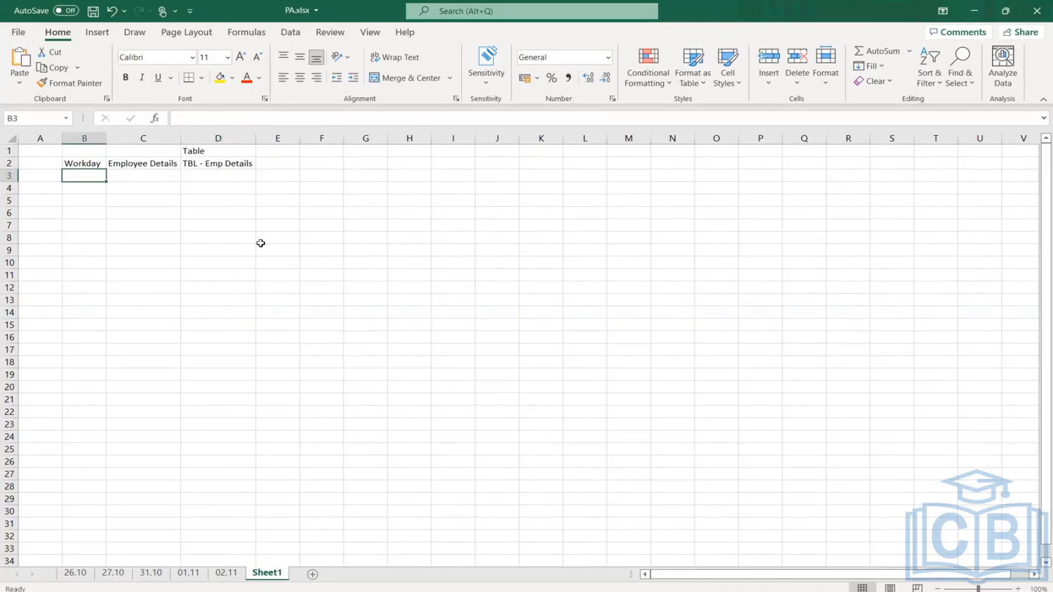
{"action": "type", "text": "Exte"}
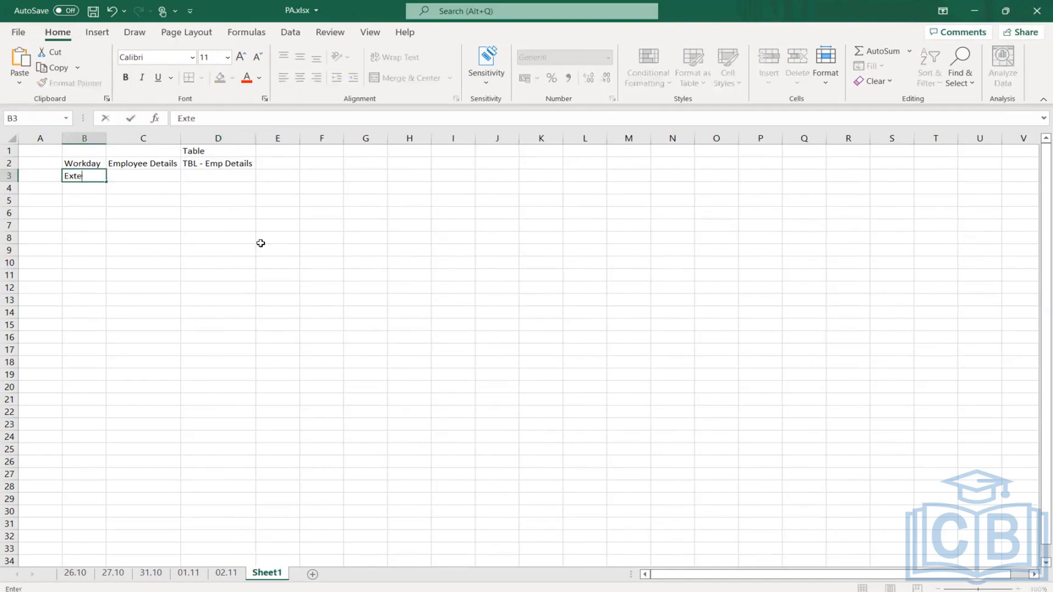
{"action": "type", "text": "rnal"}
{"action": "key", "text": "Tab"}
{"action": "type", "text": "S"}
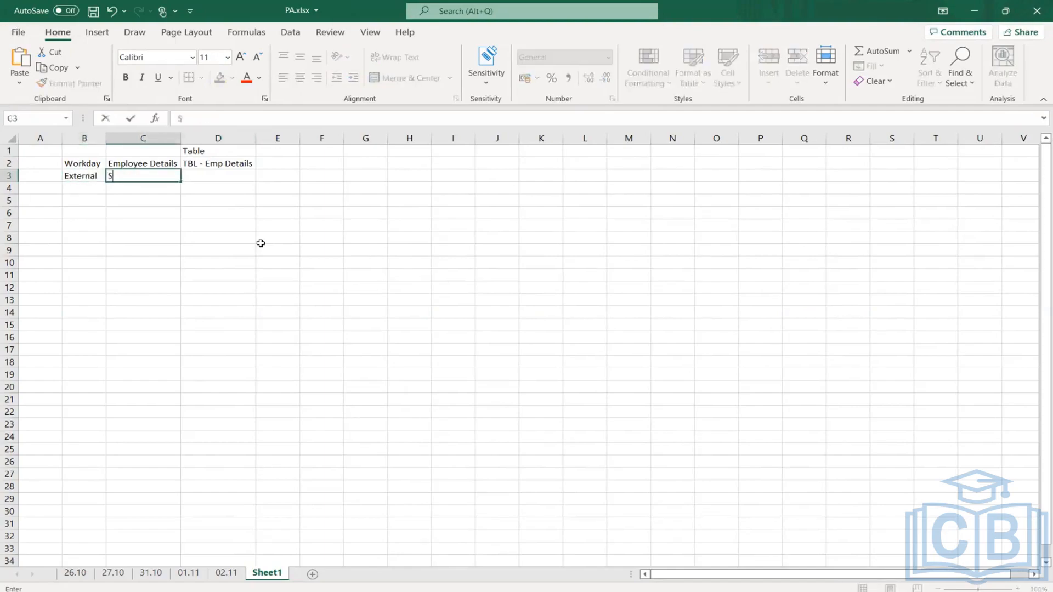
{"action": "type", "text": "urvery Results"}
{"action": "key", "text": "Tab"}
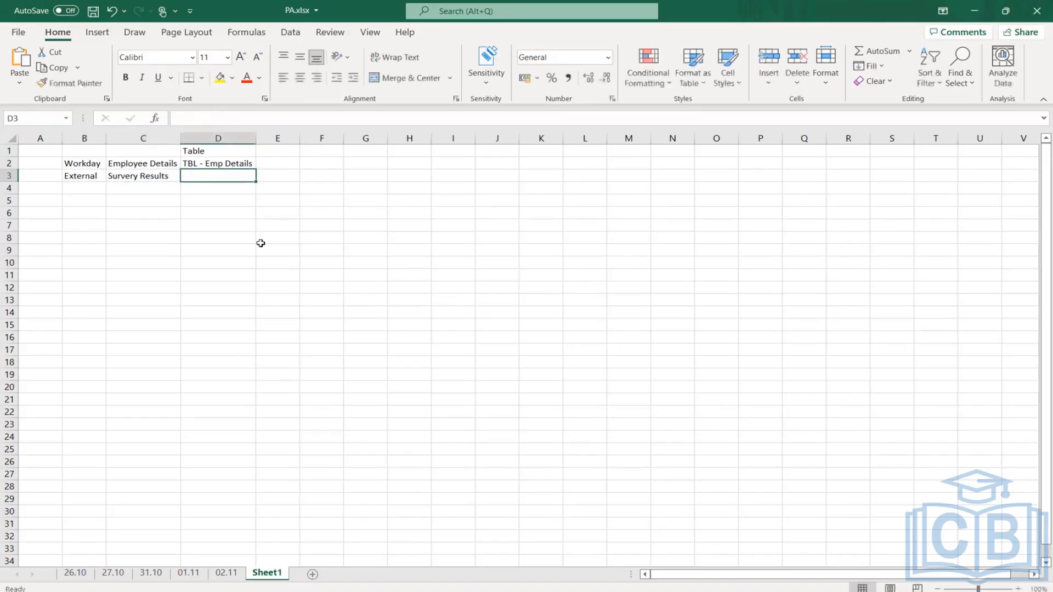
- Enter TBL - Survey (20,21) in cell D3 for the external source's table
{"action": "type", "text": "TBL"}
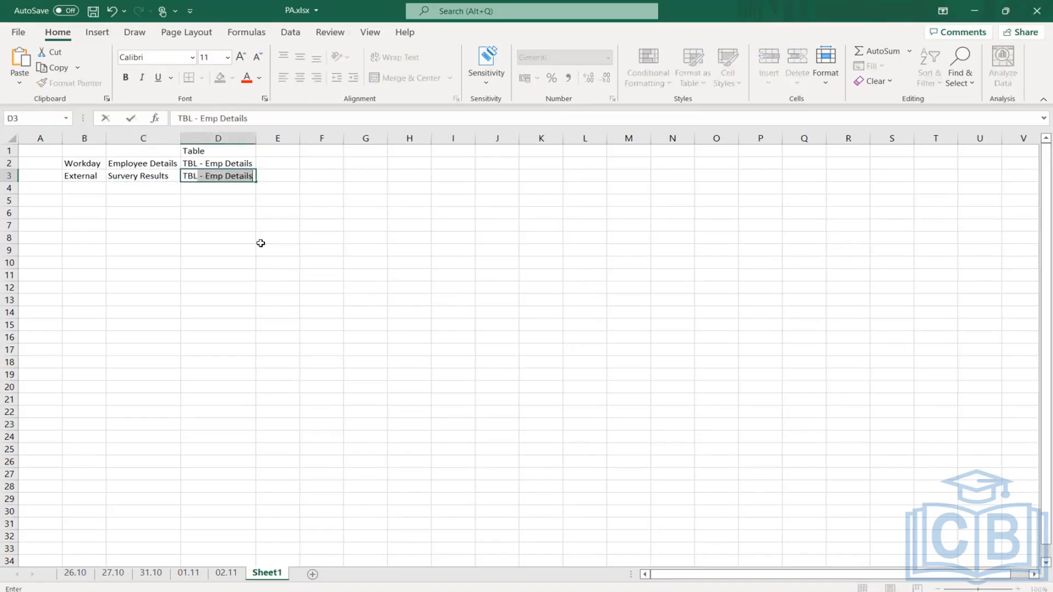
{"action": "type", "text": " - Surver"}
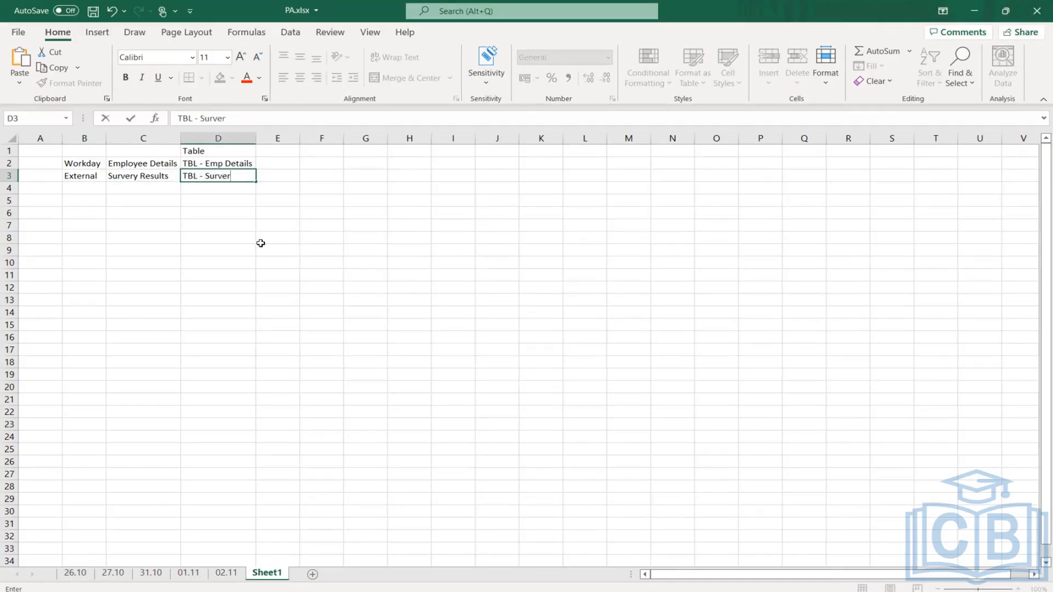
{"action": "key", "text": "BackSpace"}
{"action": "type", "text": "y"}
{"action": "key", "text": "Return"}
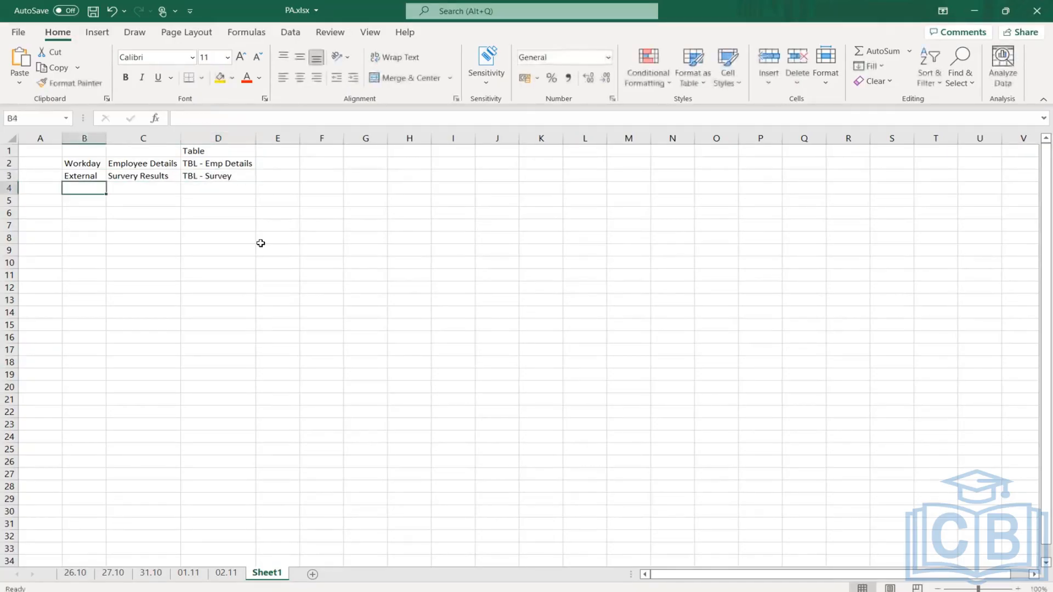
{"action": "double_click", "coordinate": [242, 175]}
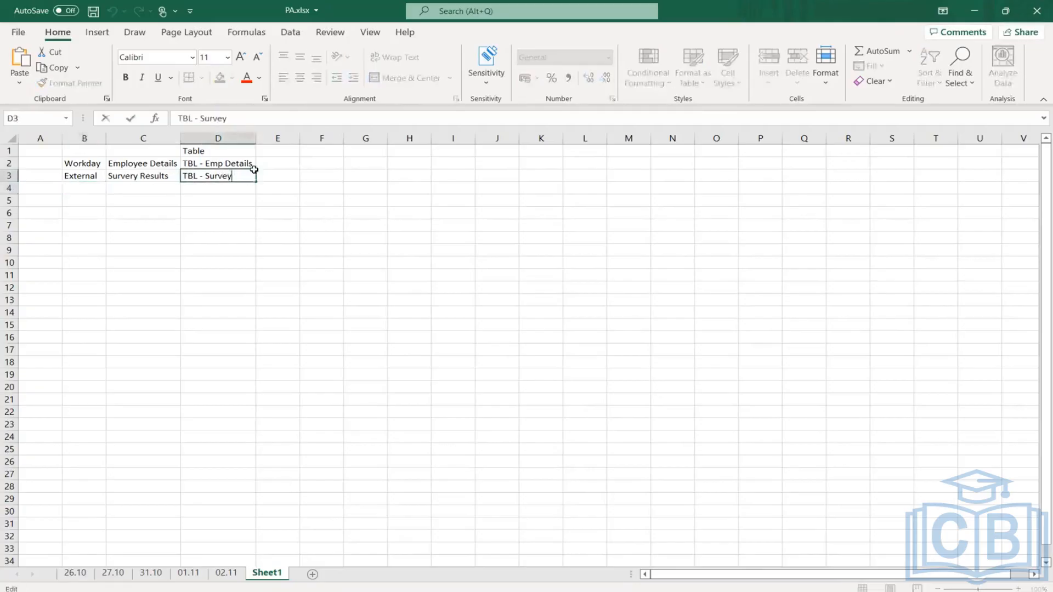
{"action": "type", "text": "(20,21"}
{"action": "key", "text": "Return"}
- Enter BDS - Survey (22) in cell D4
{"action": "type", "text": "BDS - S"}
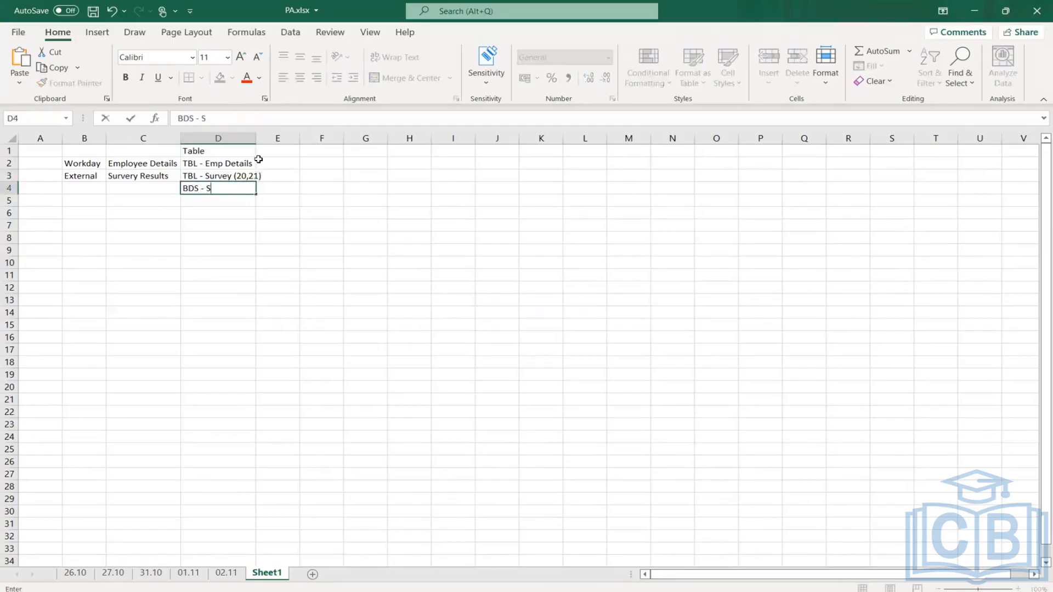
{"action": "type", "text": "urvey (22)"}
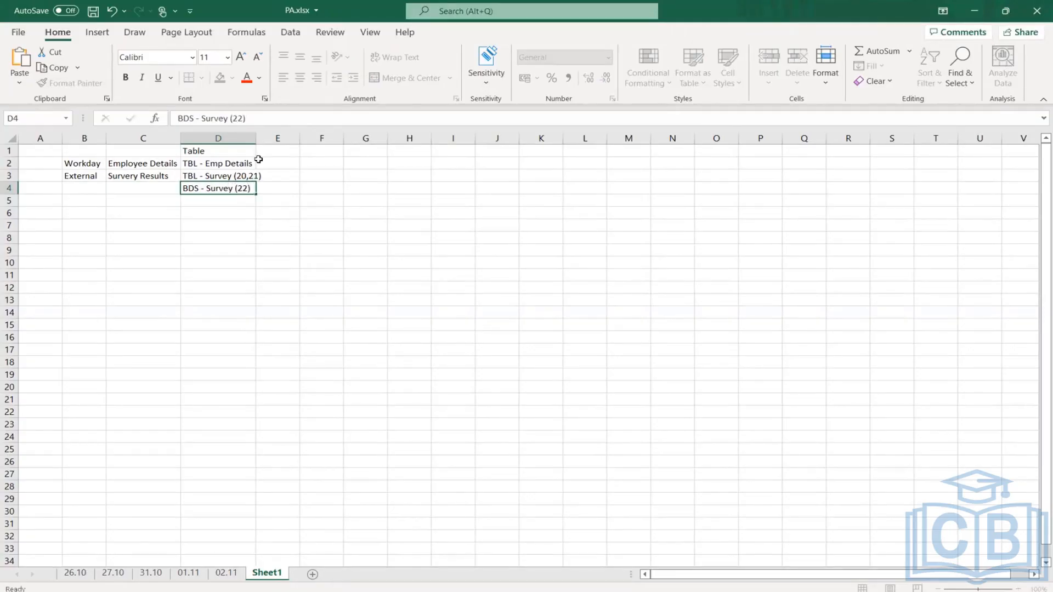
{"action": "key", "text": "Return"}
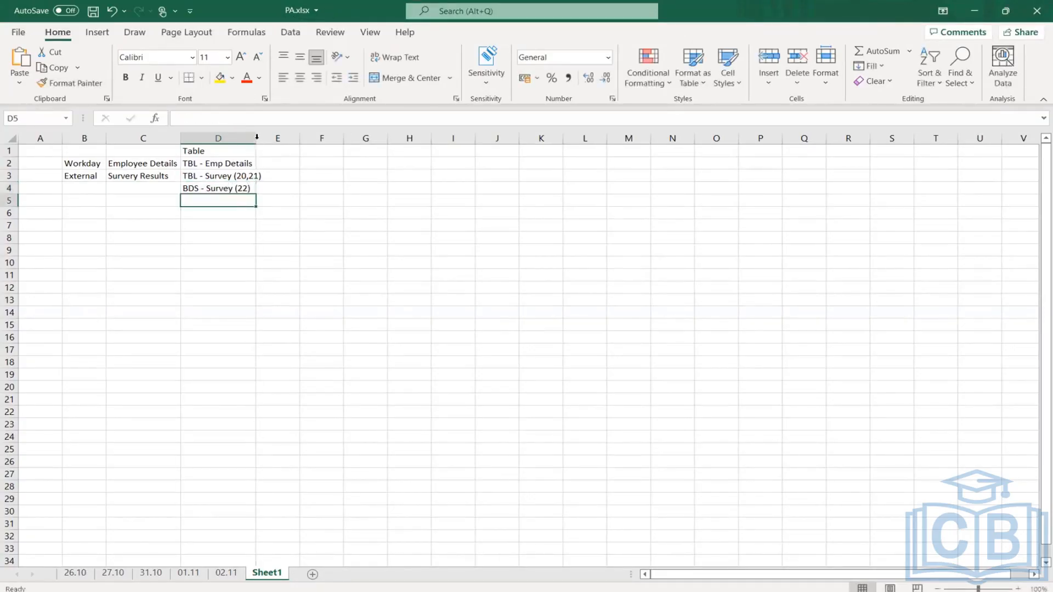
- Fit column D's width to its longest table entry
{"action": "double_click", "coordinate": [257, 137]}
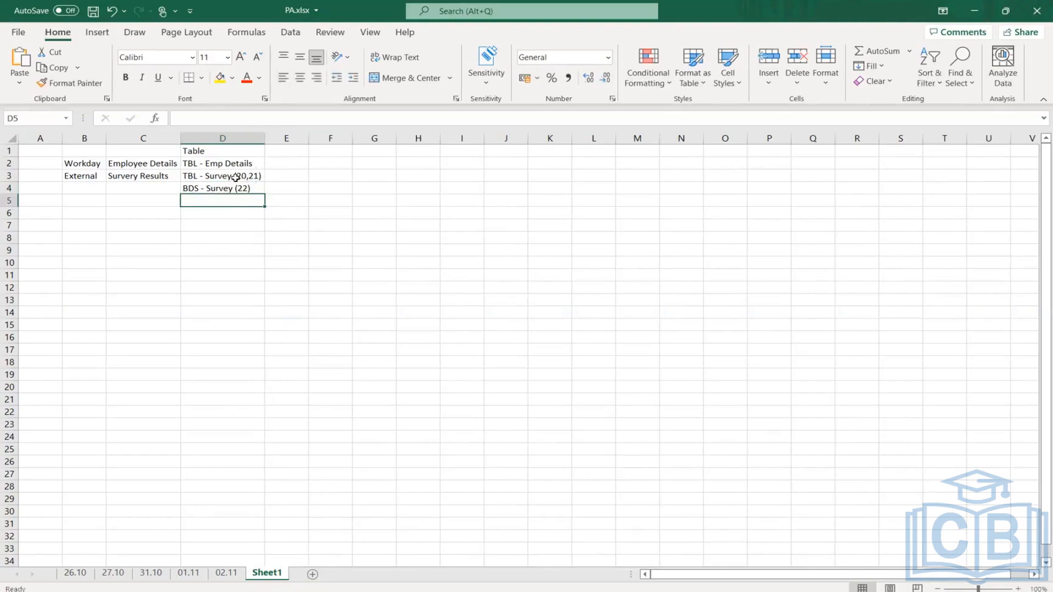
{"action": "left_click_drag", "start_coordinate": [235, 178], "coordinate": [235, 190]}
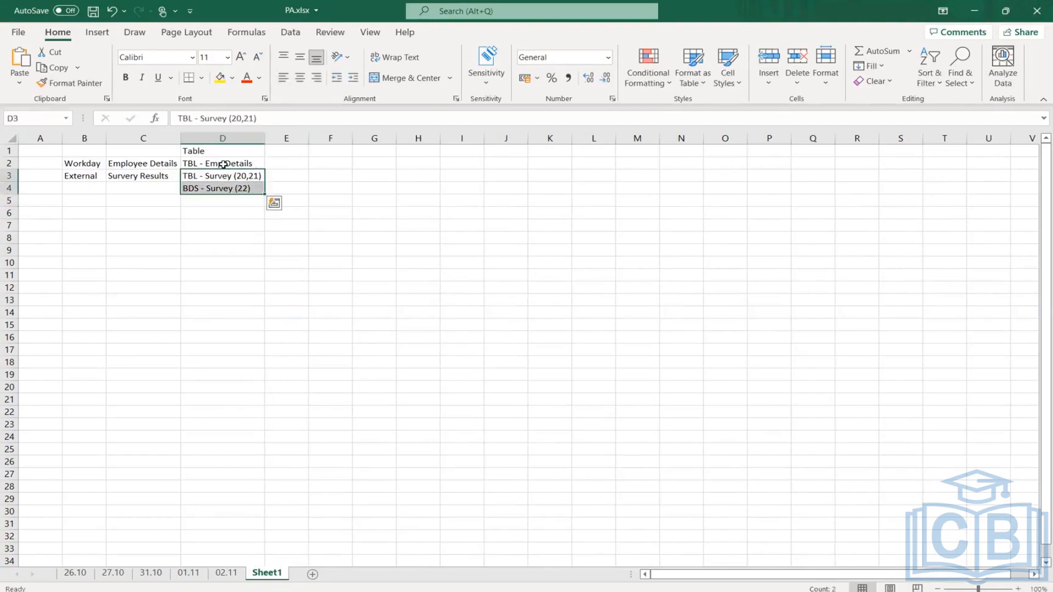
{"action": "left_click", "coordinate": [230, 164]}
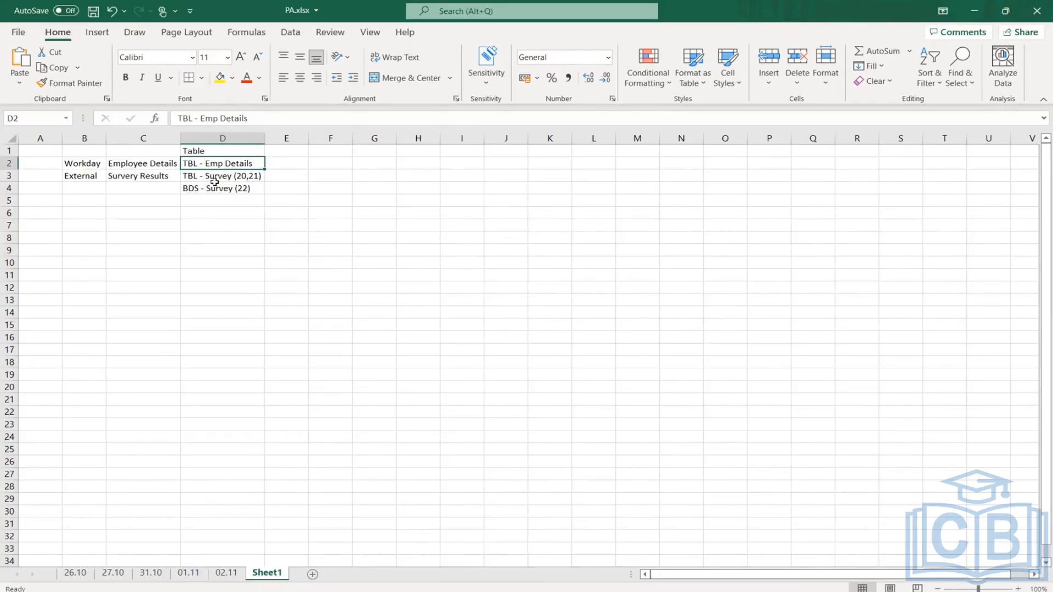
{"action": "left_click_drag", "start_coordinate": [246, 177], "coordinate": [243, 190]}
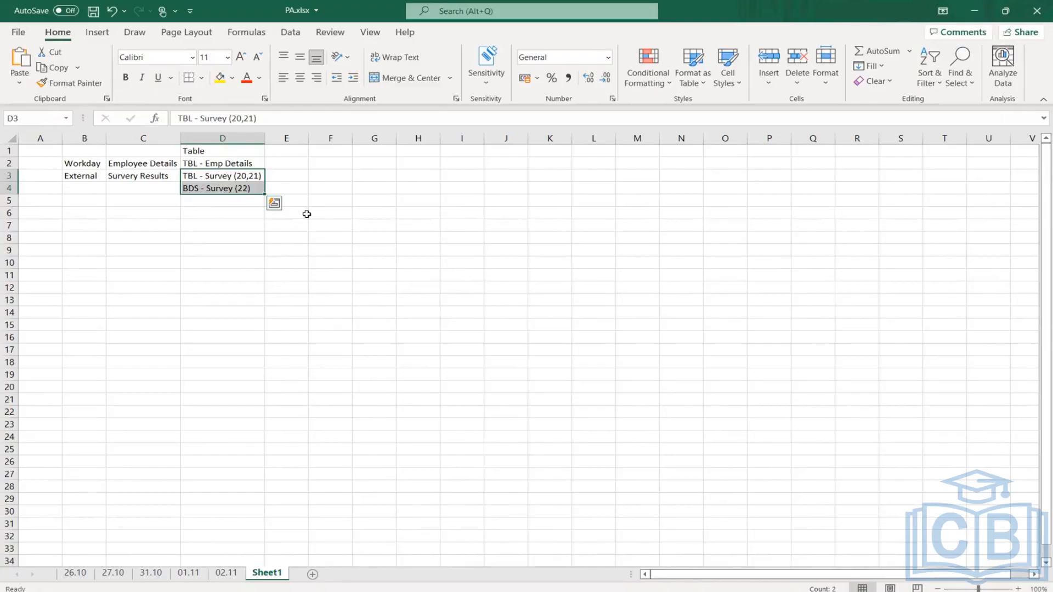
{"action": "left_click", "coordinate": [340, 182]}
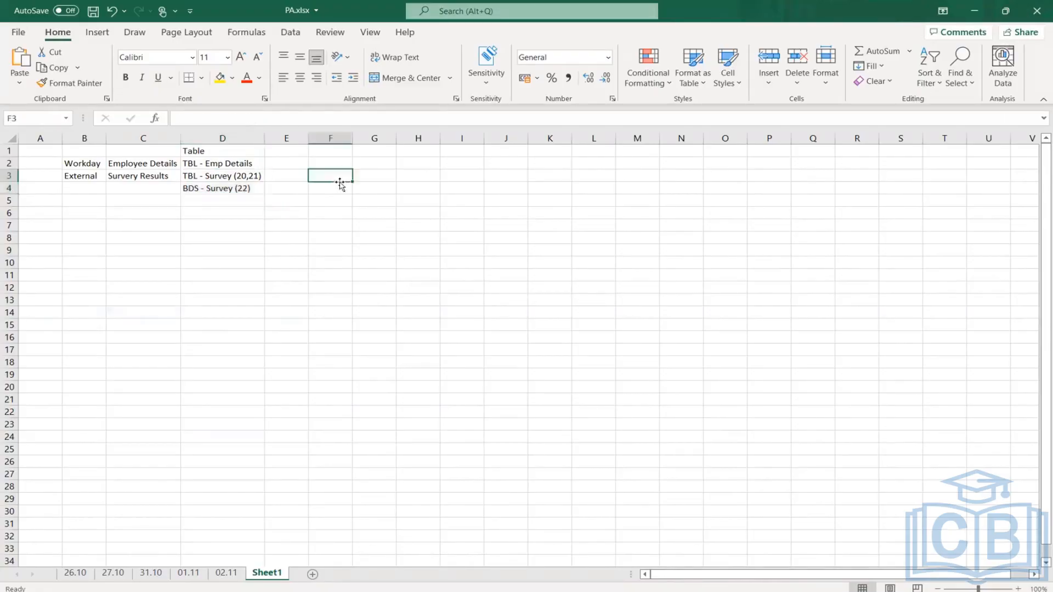
- Enter DDS in cell F2, on the same row as TBL - Emp Details
{"action": "left_click", "coordinate": [229, 163]}
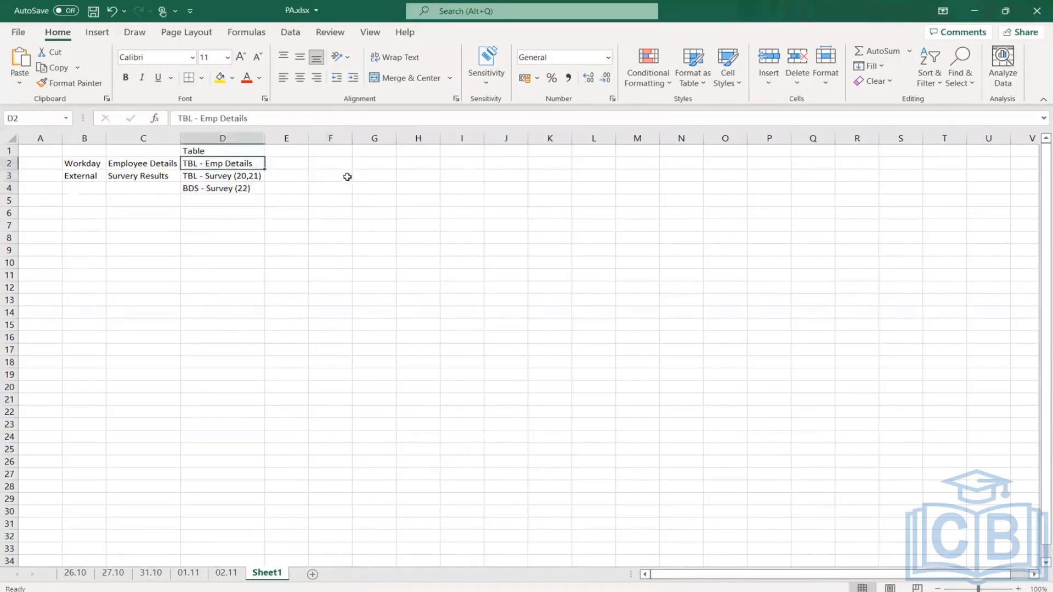
{"action": "left_click", "coordinate": [334, 165]}
{"action": "type", "text": "DDS"}
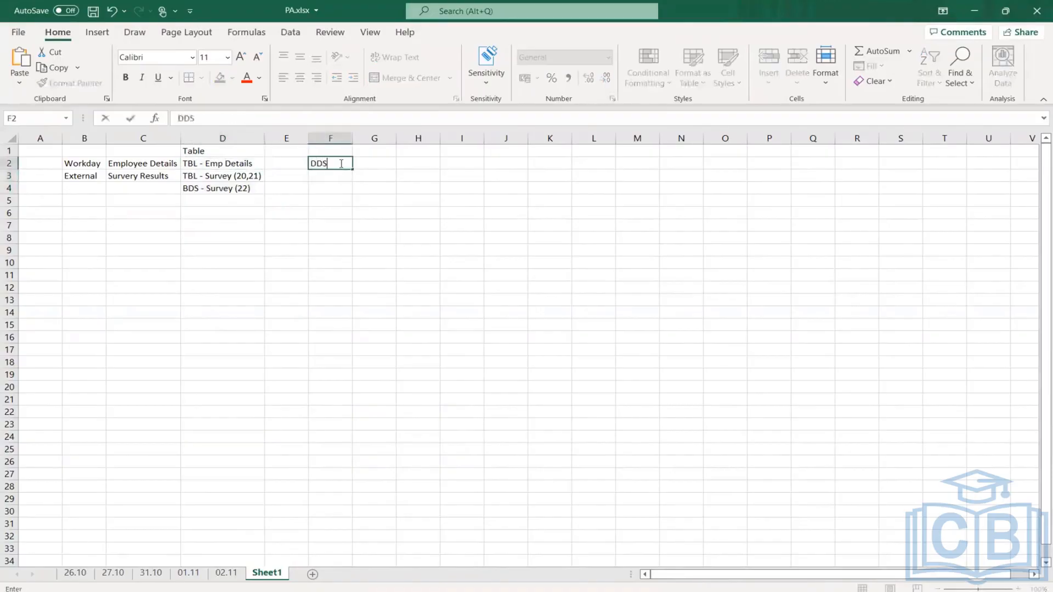
{"action": "key", "text": "Return"}
{"action": "left_click", "coordinate": [329, 163]}
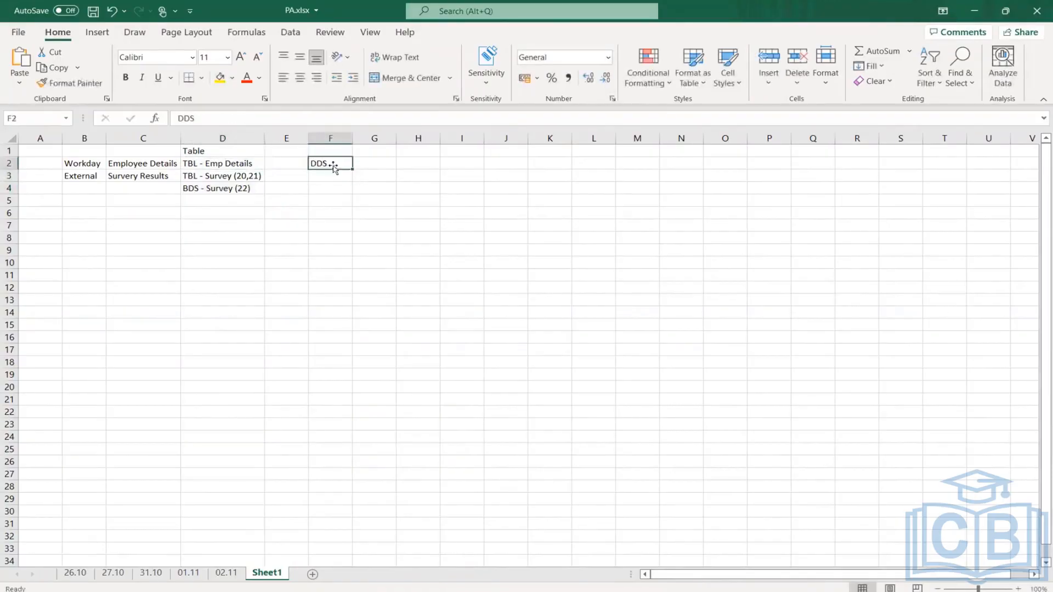
- Enter DDS in cell F4 as the derived dataset for the external survey entries
{"action": "left_click", "coordinate": [220, 179]}
{"action": "left_click_drag", "start_coordinate": [220, 179], "coordinate": [219, 193]}
{"action": "left_click", "coordinate": [318, 165]}
{"action": "left_click_drag", "start_coordinate": [233, 176], "coordinate": [233, 192]}
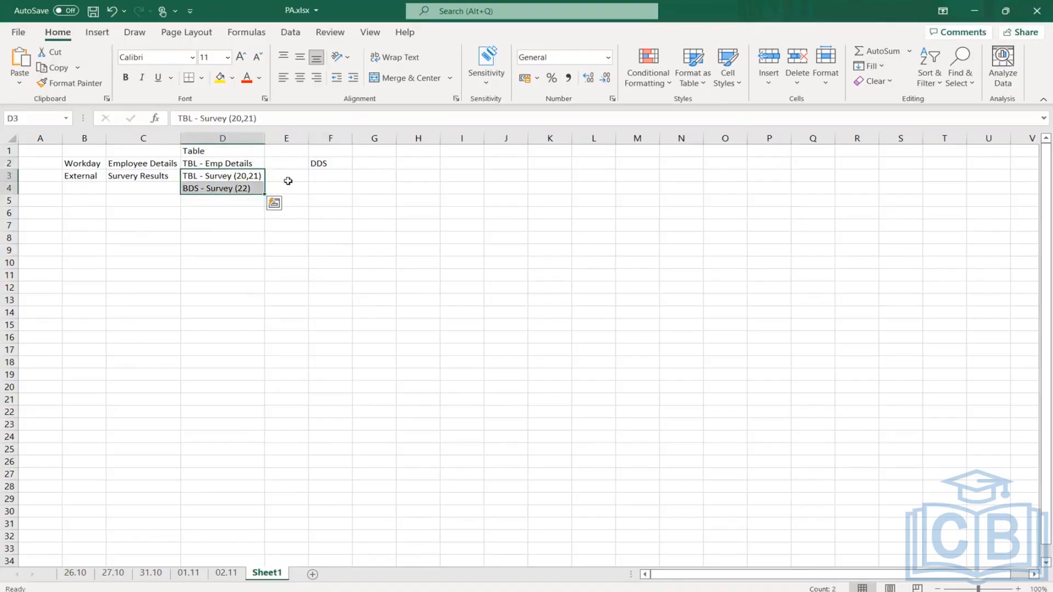
{"action": "left_click", "coordinate": [332, 191]}
{"action": "type", "text": "DDS"}
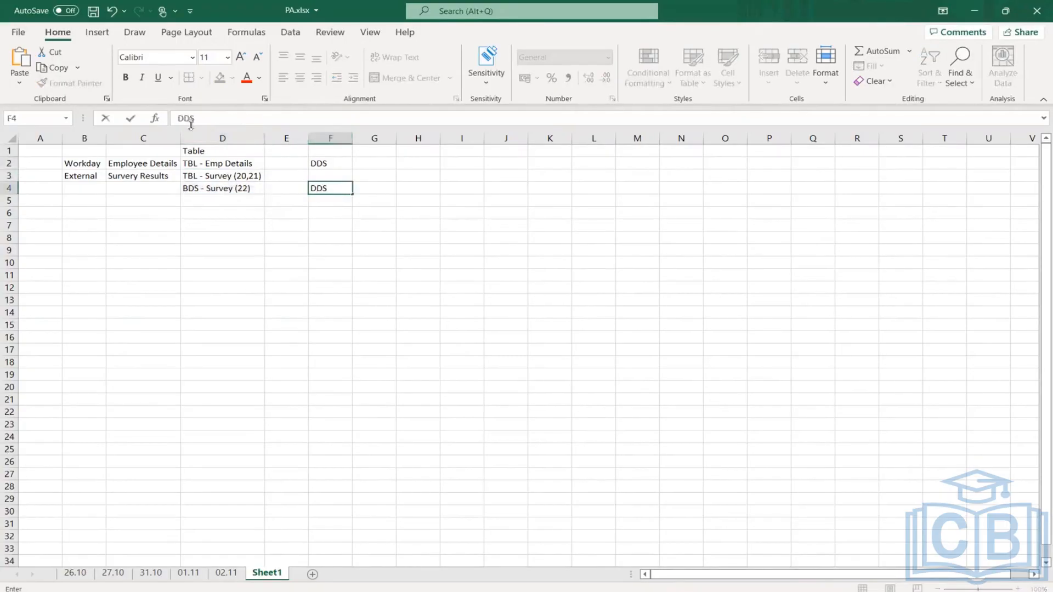
{"action": "left_click", "coordinate": [281, 373]}
{"action": "left_click_drag", "start_coordinate": [226, 177], "coordinate": [233, 186]}
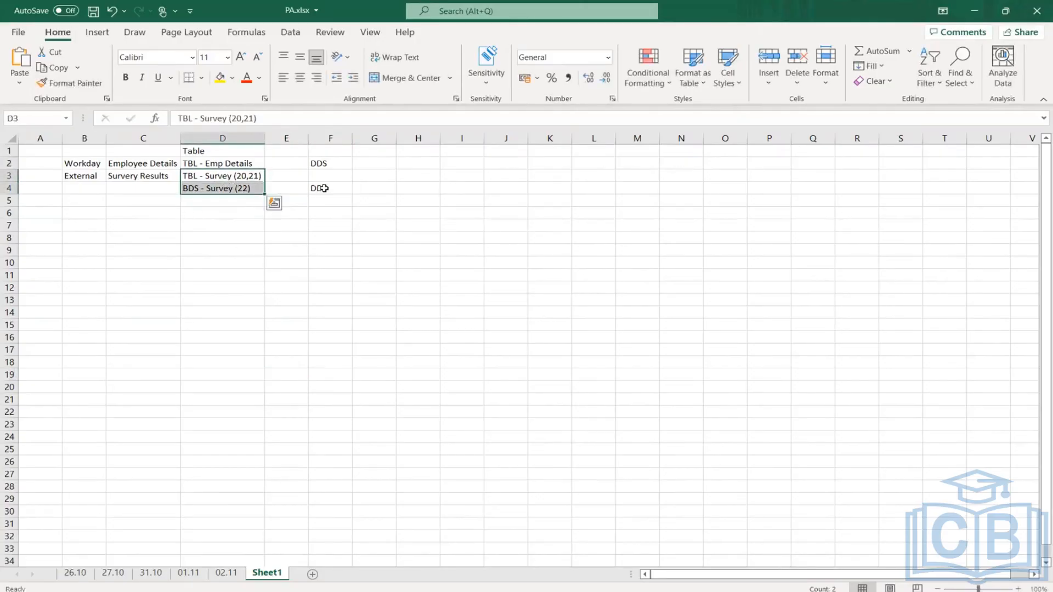
{"action": "left_click", "coordinate": [324, 189]}
{"action": "left_click", "coordinate": [334, 162]}
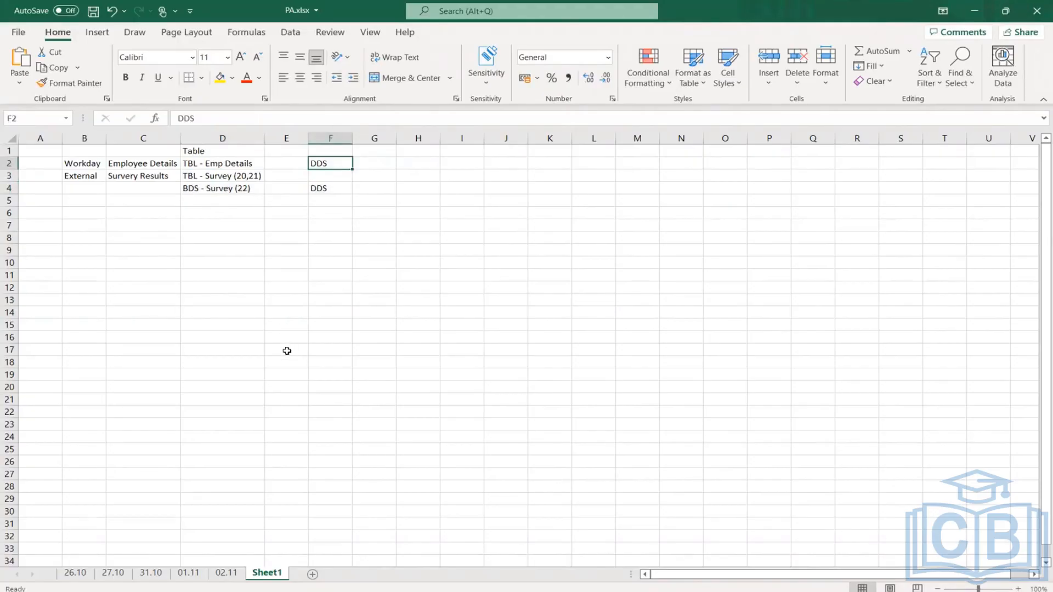
{"action": "left_click", "coordinate": [245, 192]}
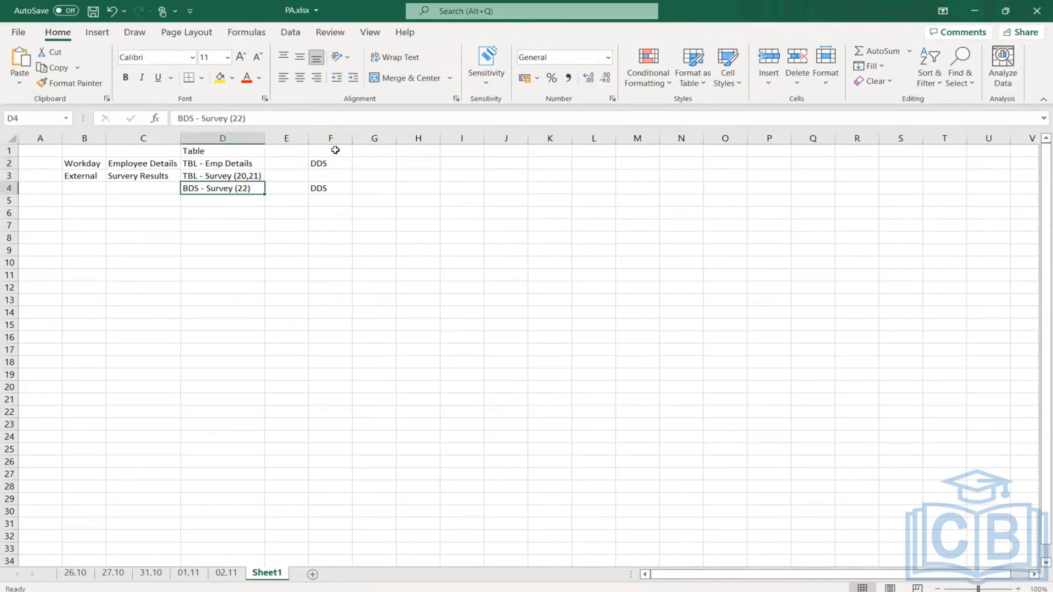
{"action": "left_click", "coordinate": [417, 335]}
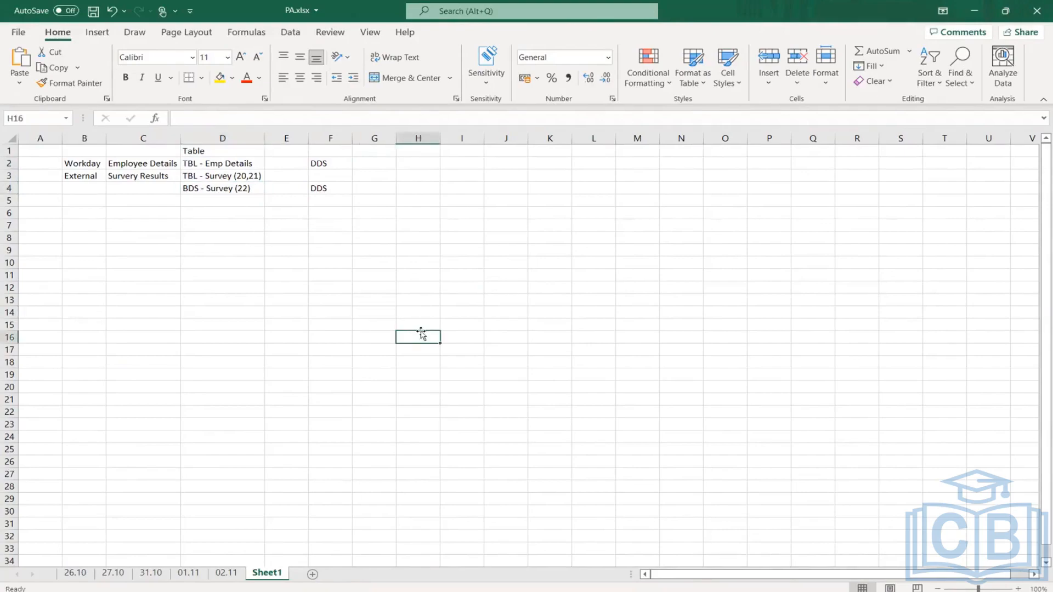
{"action": "key", "text": "alt+Tab"}
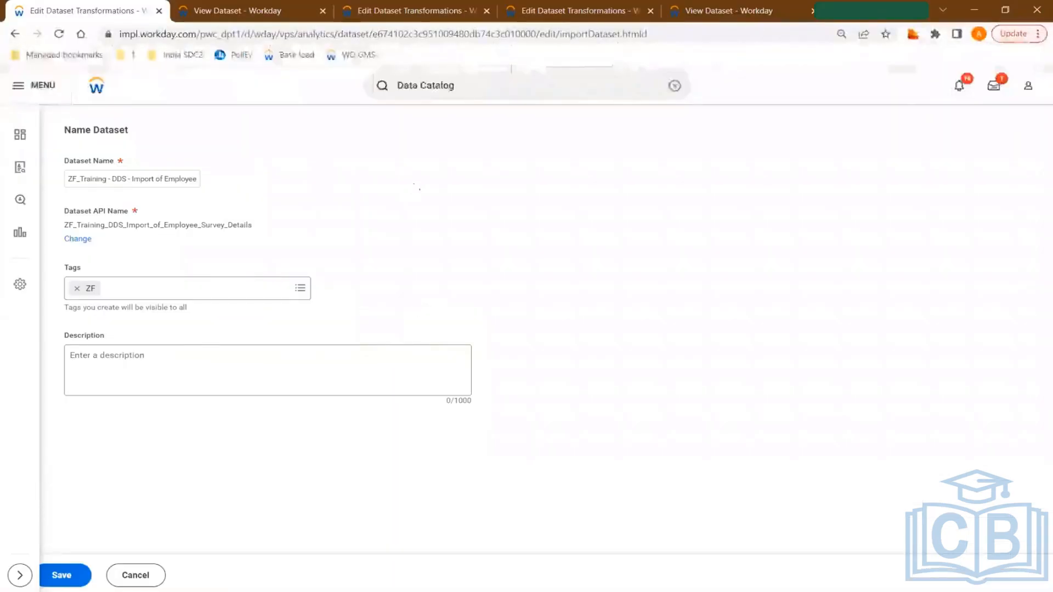
{"action": "key", "text": "alt+Tab"}
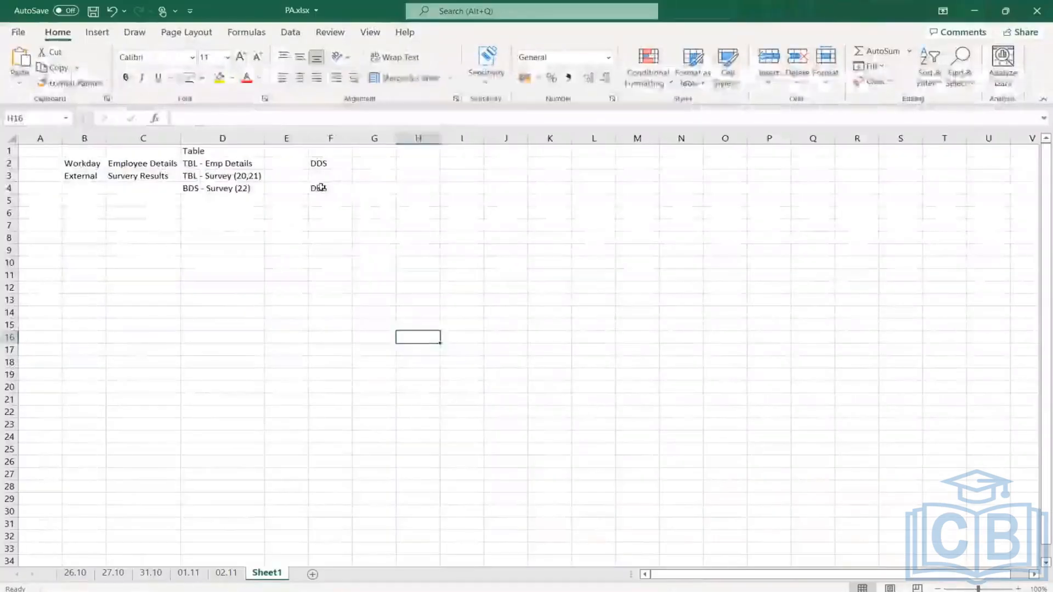
{"action": "left_click", "coordinate": [321, 188]}
{"action": "left_click", "coordinate": [230, 178]}
{"action": "left_click_drag", "start_coordinate": [230, 181], "coordinate": [230, 191]}
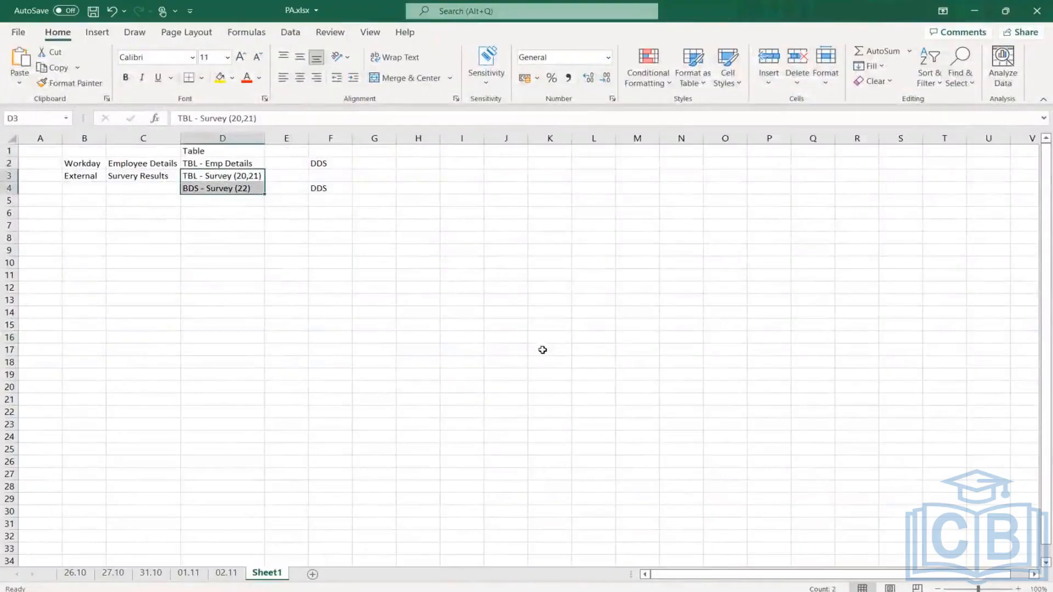
- Switch to Workday, save the ZF-tagged derived dataset and open its transformations for editing
{"action": "key", "text": "alt+Tab"}
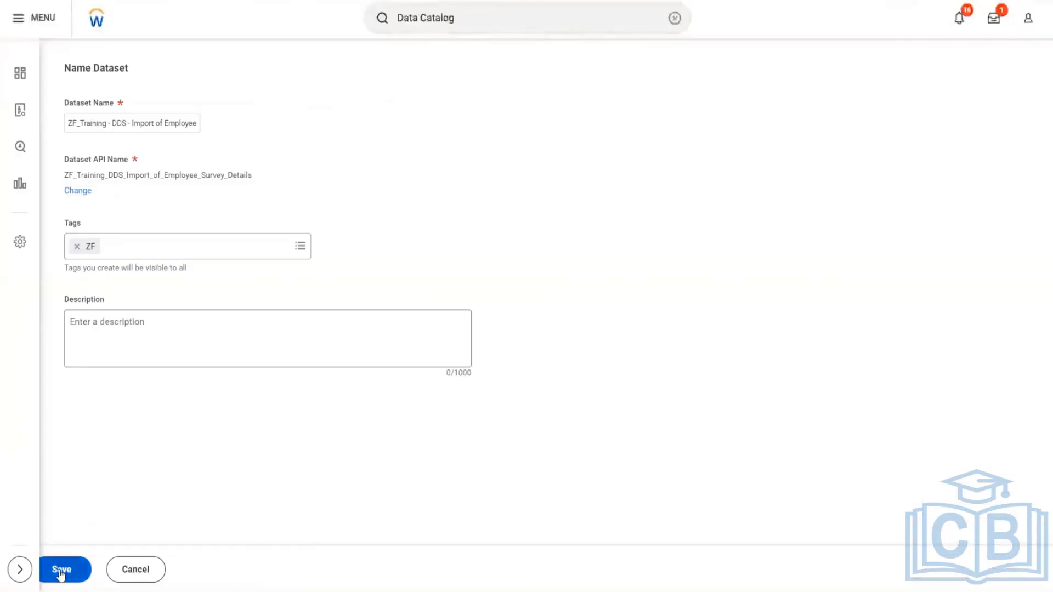
{"action": "left_click", "coordinate": [61, 572]}
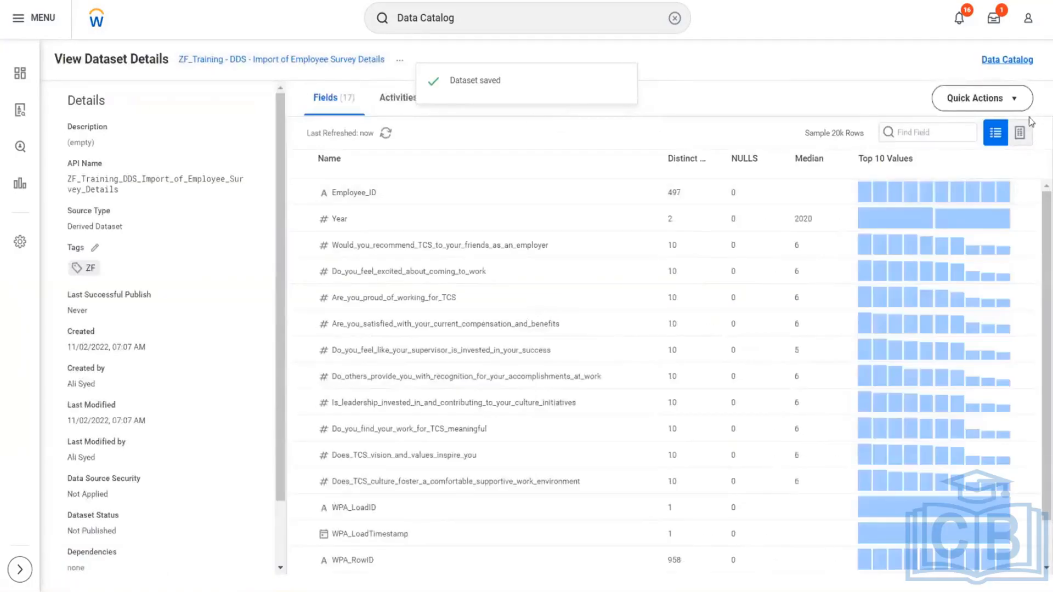
{"action": "left_click", "coordinate": [1022, 106]}
{"action": "left_click", "coordinate": [993, 137]}
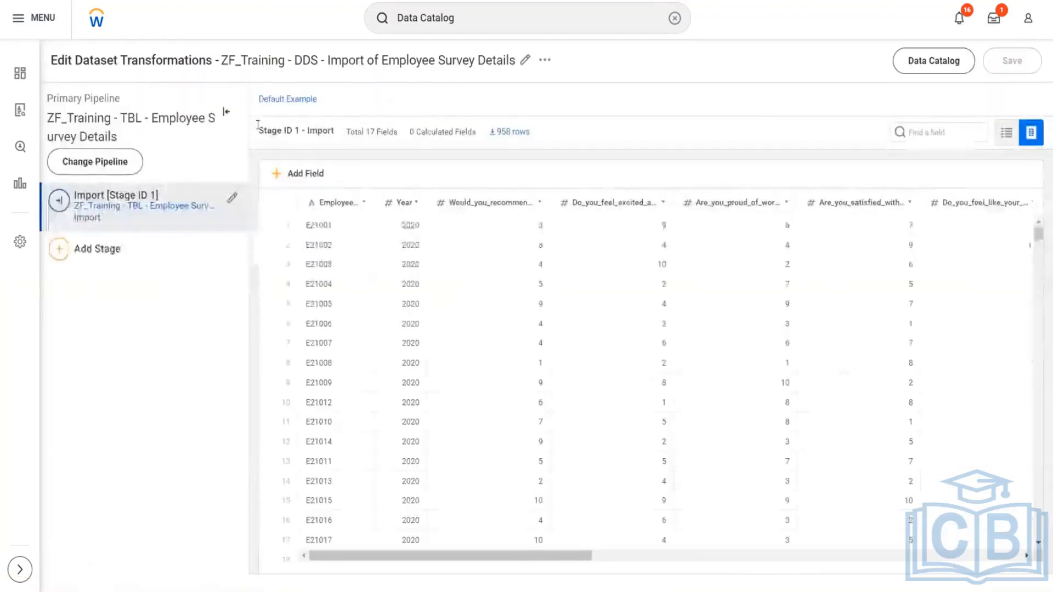
{"action": "left_click_drag", "start_coordinate": [77, 117], "coordinate": [143, 116]}
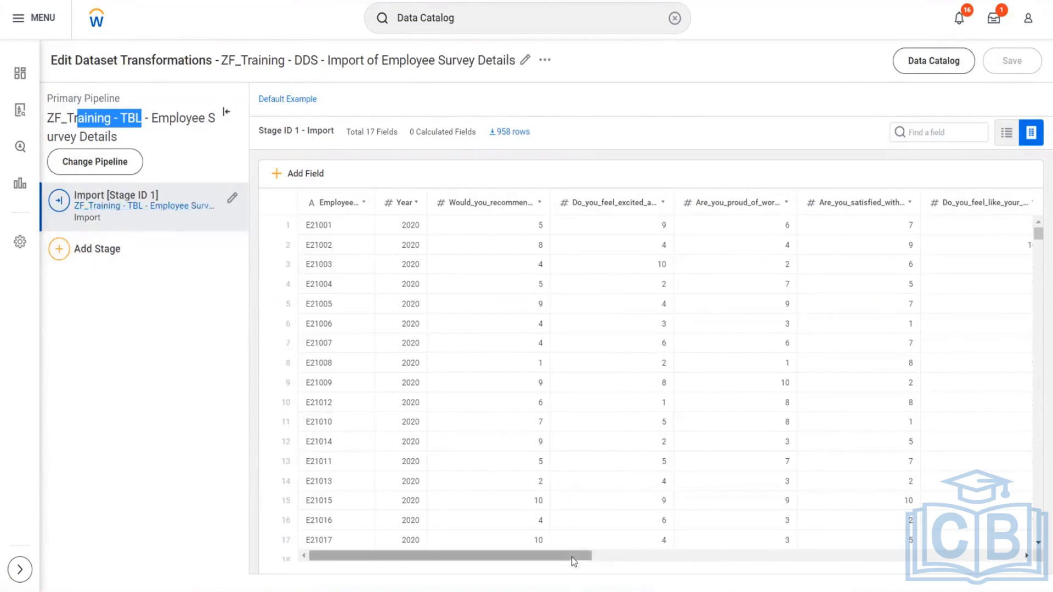
{"action": "left_click_drag", "start_coordinate": [507, 556], "coordinate": [435, 576]}
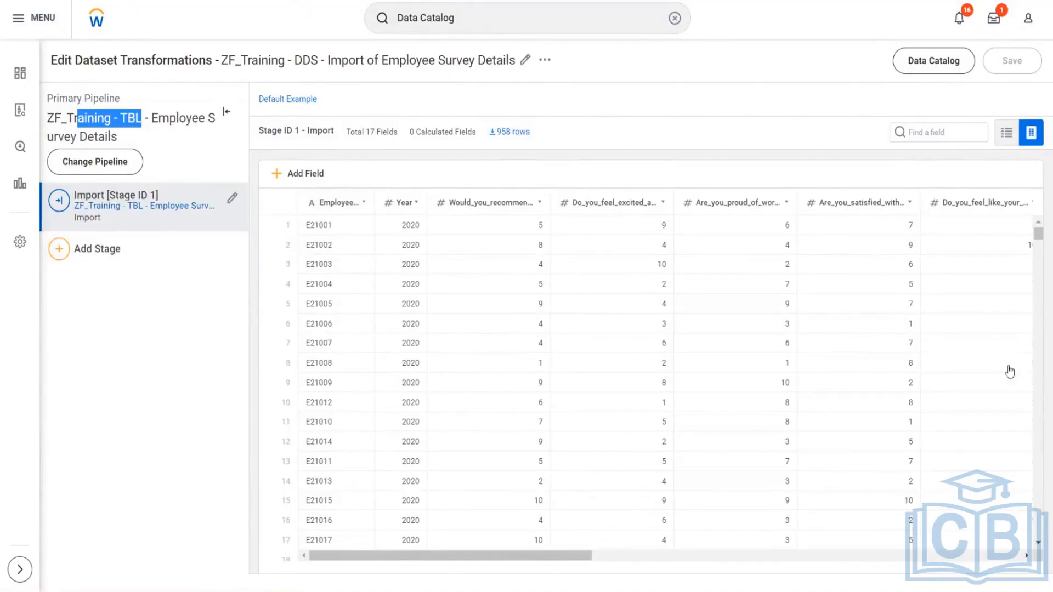
{"action": "scroll", "coordinate": [1009, 372], "scroll_direction": "right", "scroll_amount": 10}
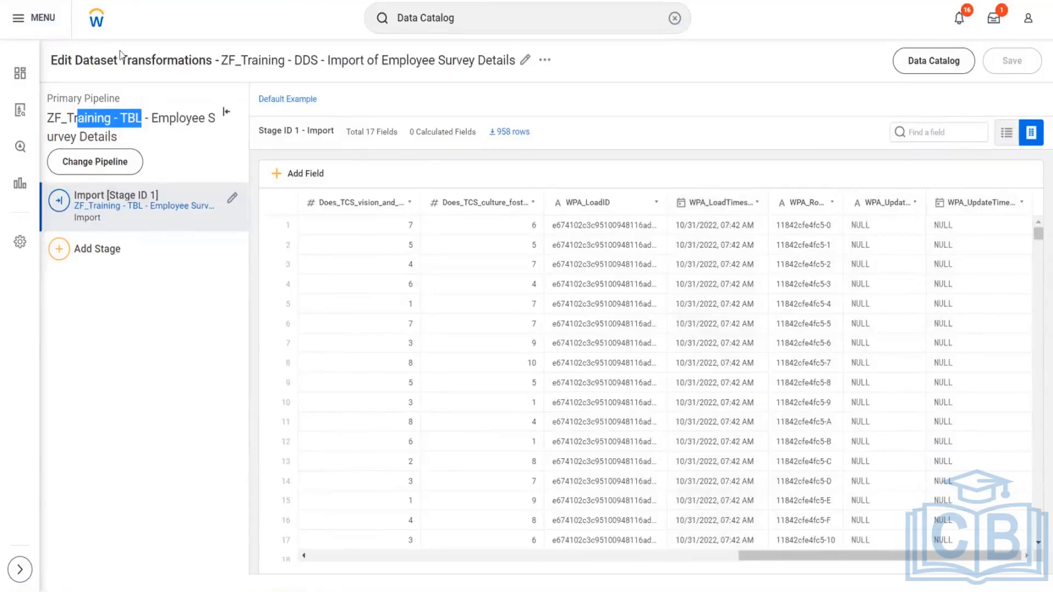
- Switch to Excel and move the DDS entry from F4 to F3, on the TBL - Survey (20,21) row
{"action": "key", "text": "alt+Tab"}
{"action": "left_click", "coordinate": [272, 340]}
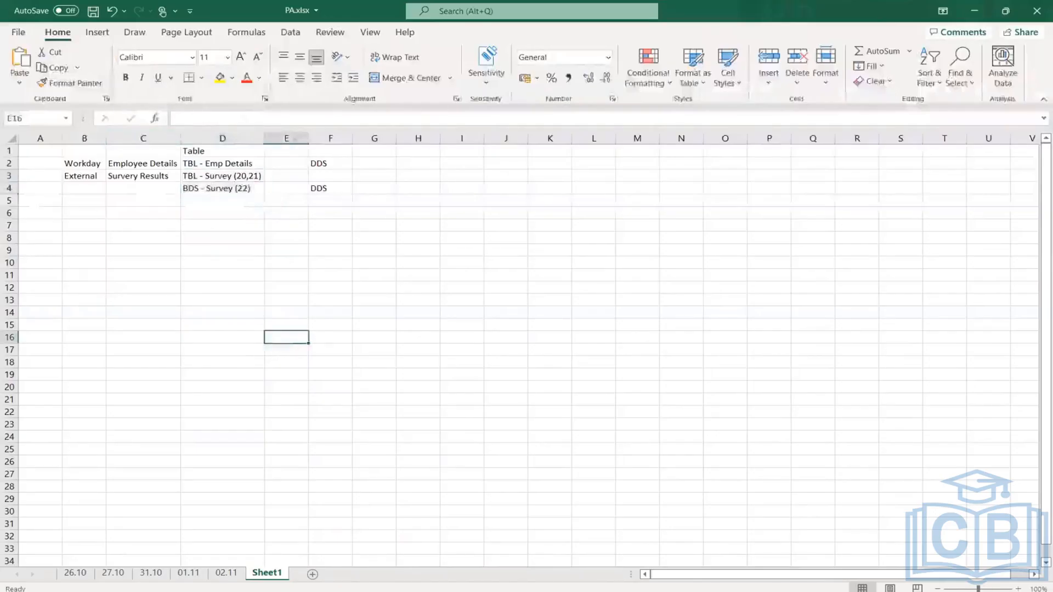
{"action": "left_click", "coordinate": [334, 189]}
{"action": "key", "text": "ctrl+x"}
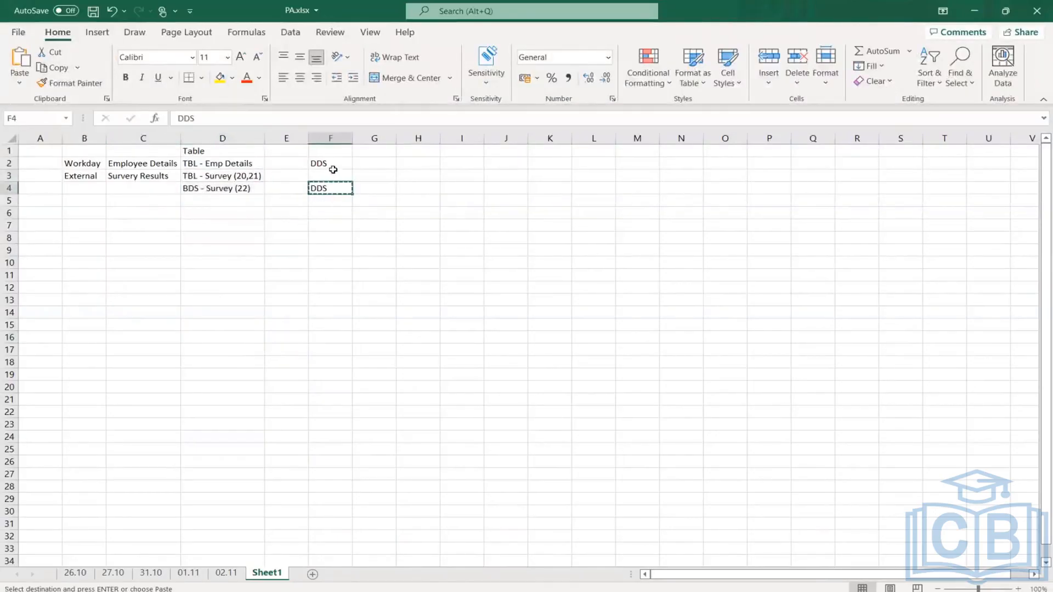
{"action": "left_click", "coordinate": [328, 175]}
{"action": "key", "text": "ctrl+v"}
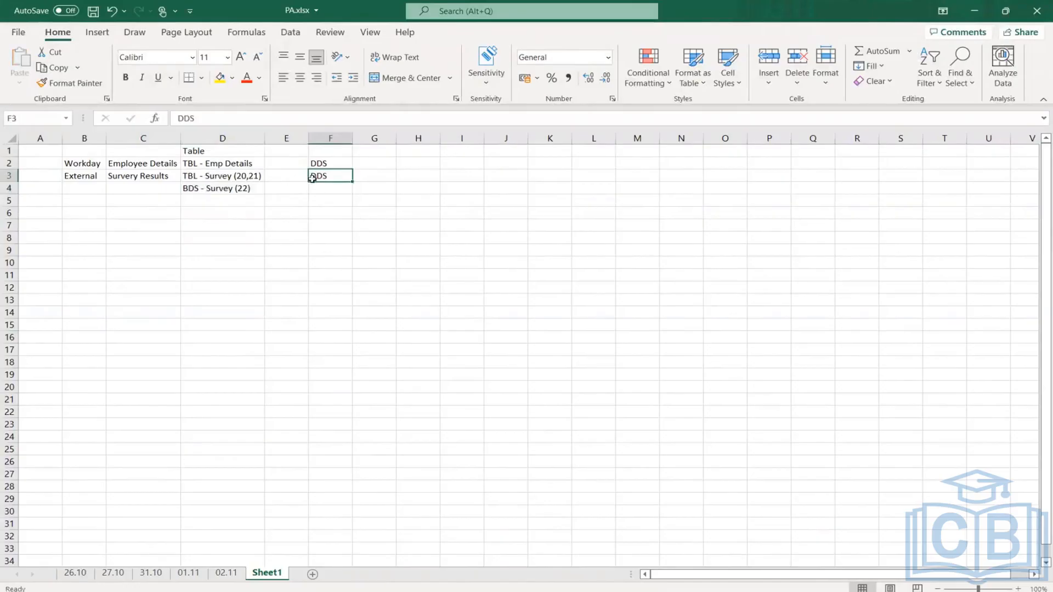
{"action": "left_click_drag", "start_coordinate": [217, 173], "coordinate": [287, 173]}
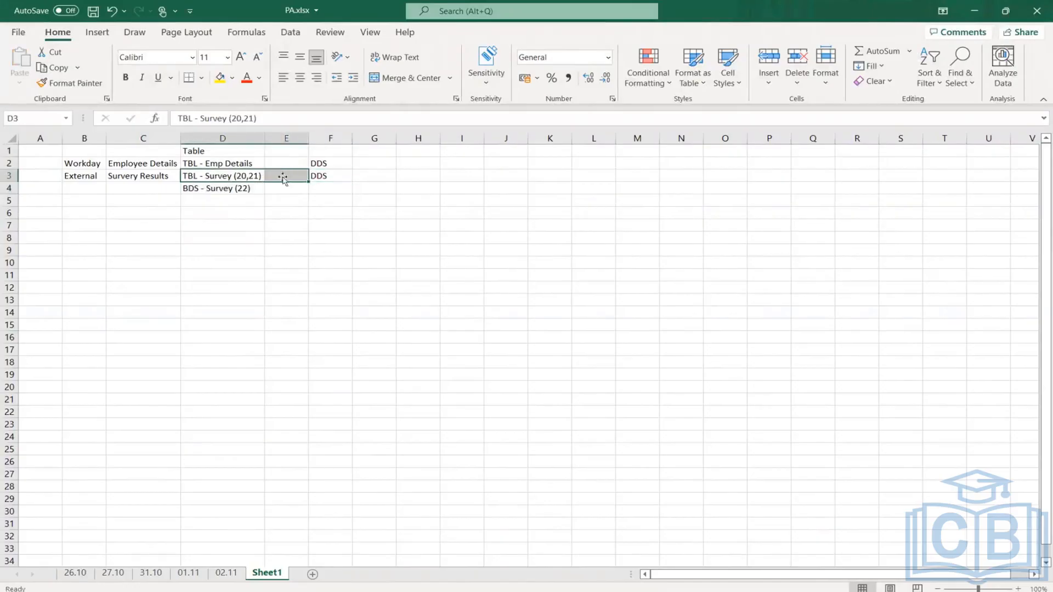
{"action": "left_click", "coordinate": [212, 174]}
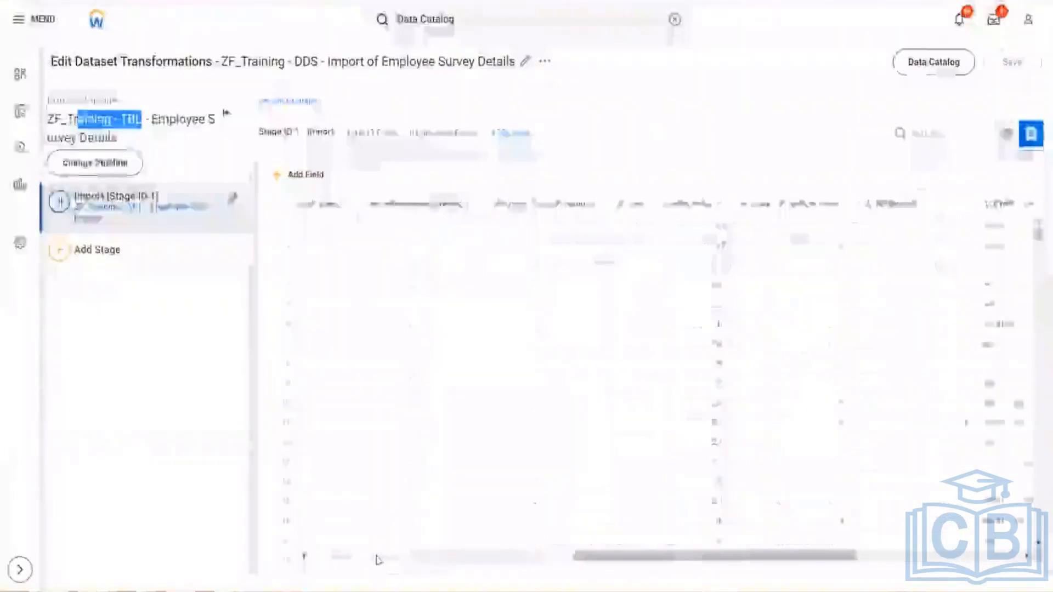
- Switch to Workday and examine the imported survey rows for Employee ID and Year in the Import stage preview
{"action": "left_click_drag", "start_coordinate": [377, 556], "coordinate": [373, 556]}
{"action": "scroll", "coordinate": [445, 390], "scroll_direction": "down", "scroll_amount": 20}
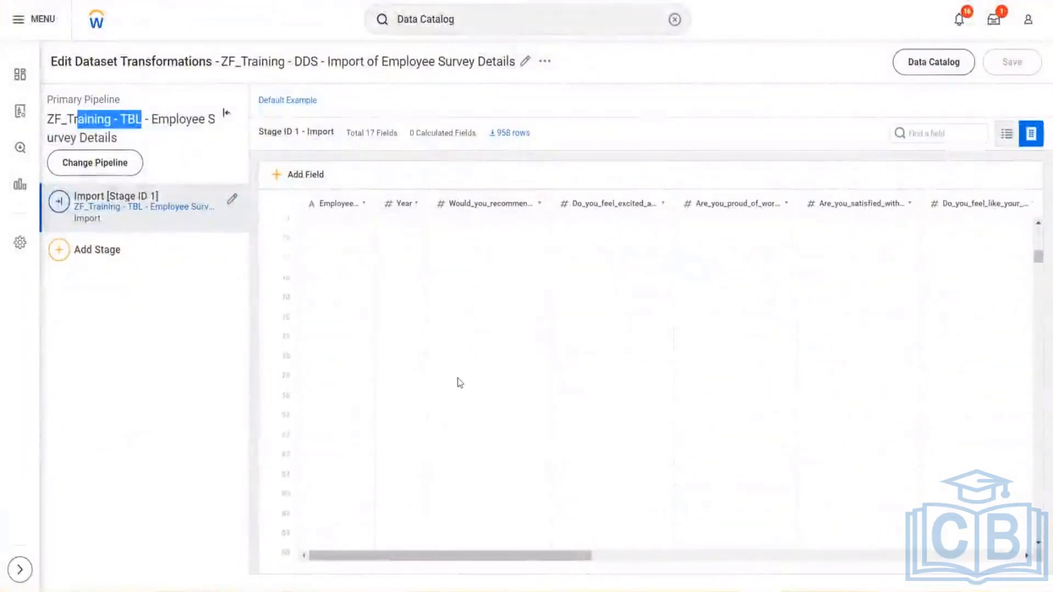
{"action": "scroll", "coordinate": [460, 382], "scroll_direction": "down", "scroll_amount": 15}
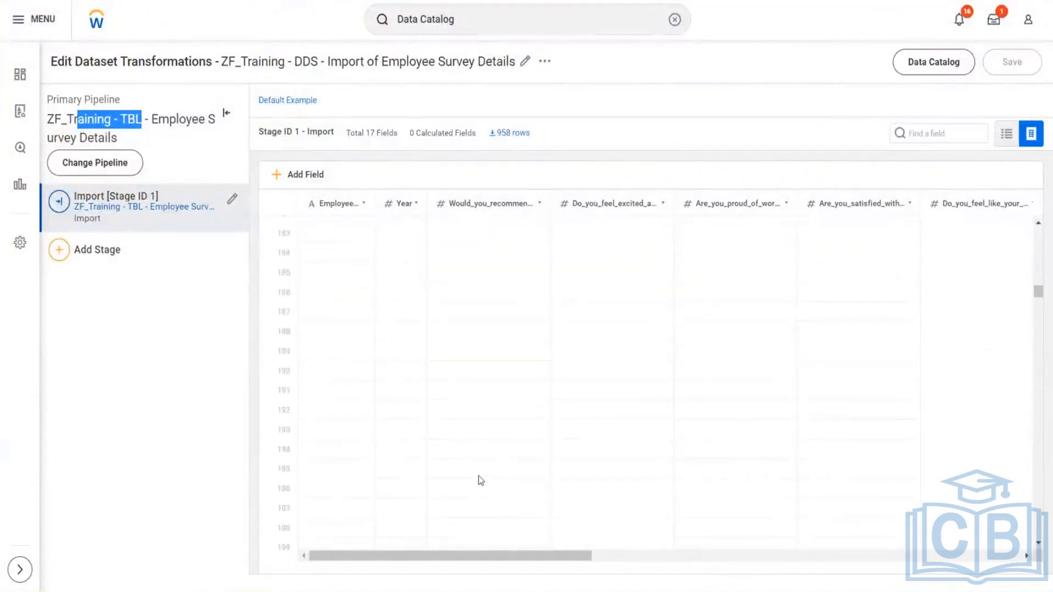
{"action": "scroll", "coordinate": [477, 460], "scroll_direction": "down", "scroll_amount": 10}
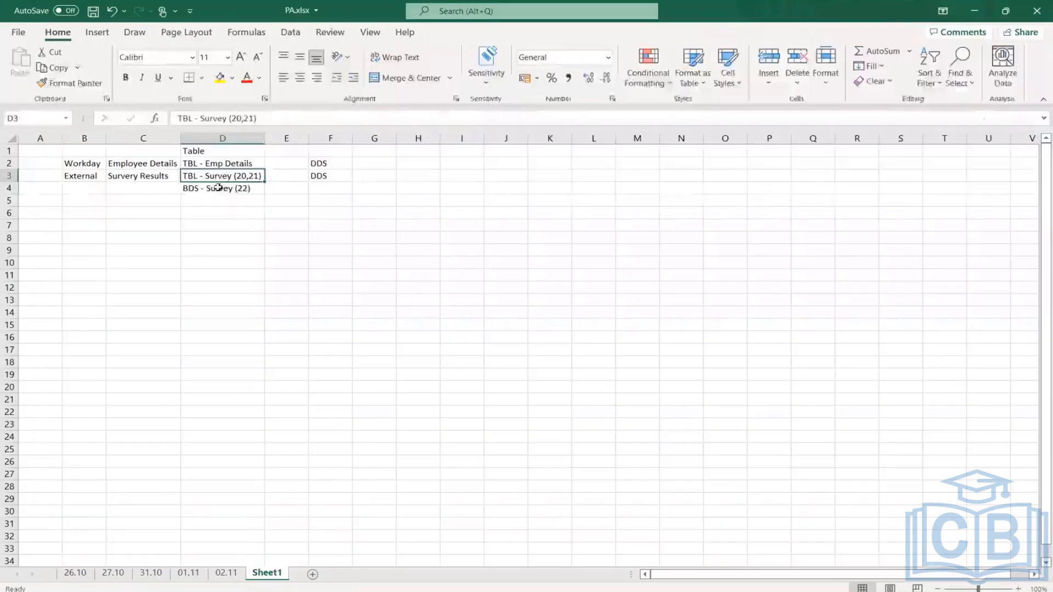
{"action": "left_click", "coordinate": [219, 188]}
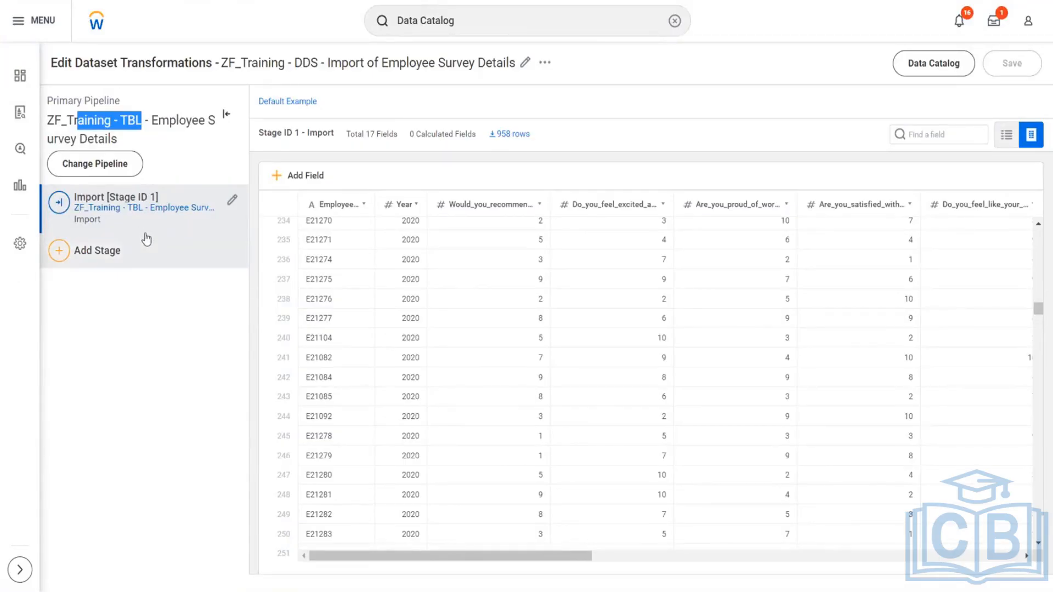
{"action": "left_click", "coordinate": [131, 359]}
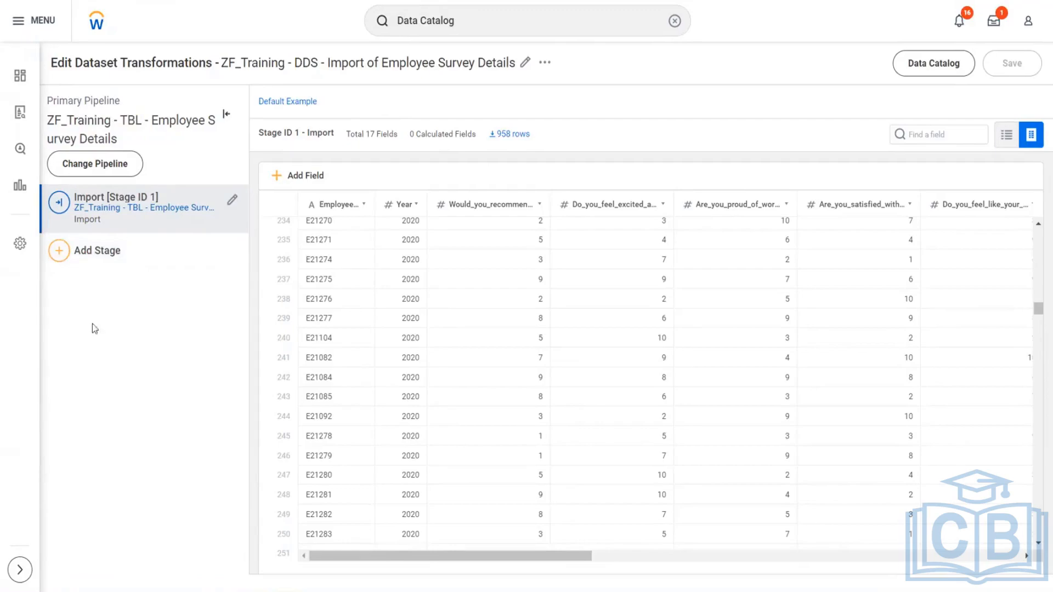
- Add a Union stage after the Import stage and review the note on combining with the primary pipeline
{"action": "left_click", "coordinate": [59, 255]}
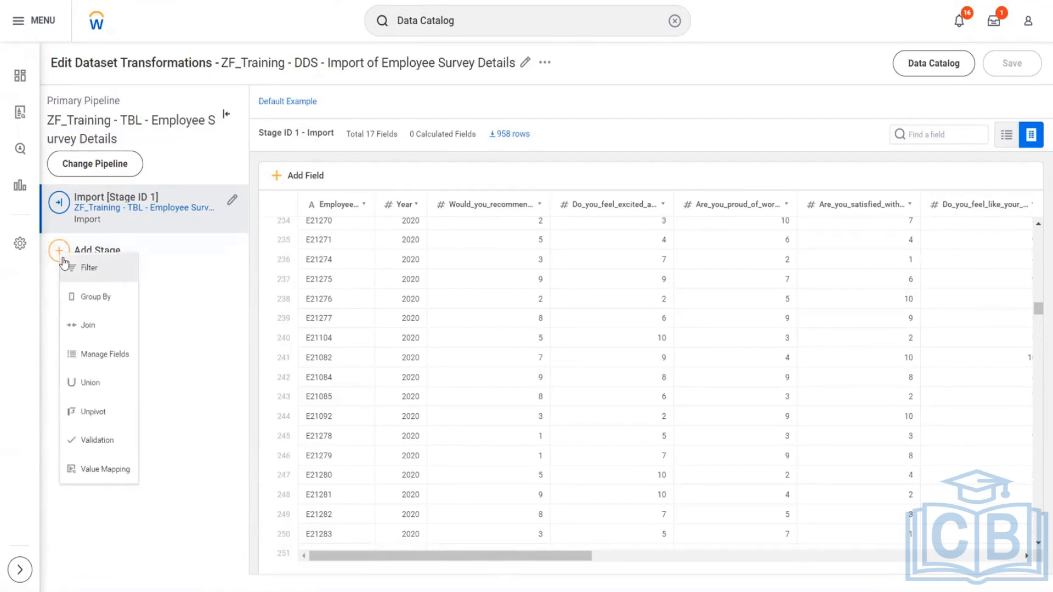
{"action": "left_click", "coordinate": [111, 389]}
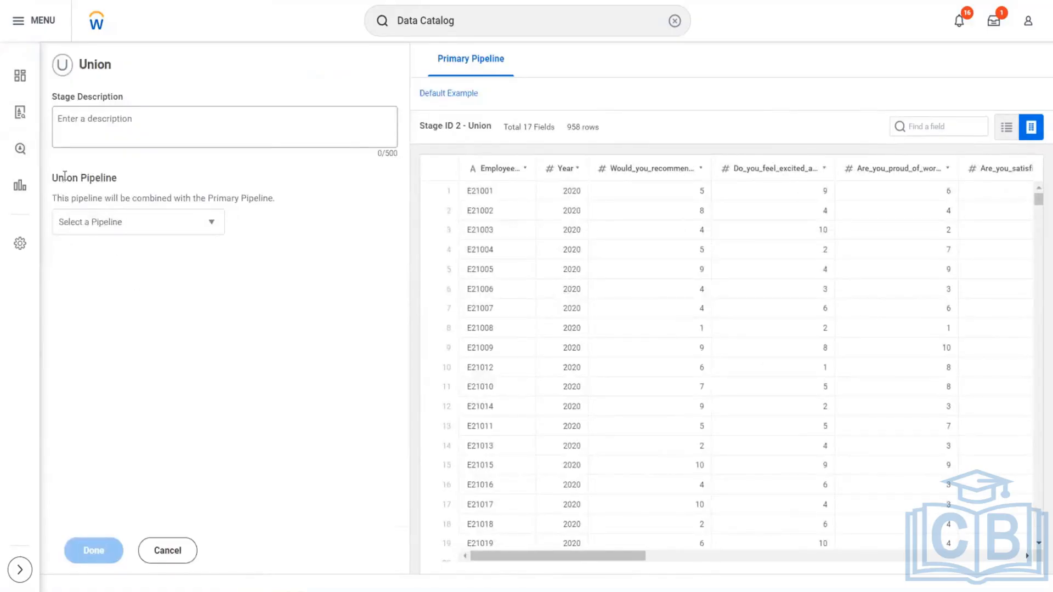
{"action": "left_click_drag", "start_coordinate": [65, 176], "coordinate": [278, 193]}
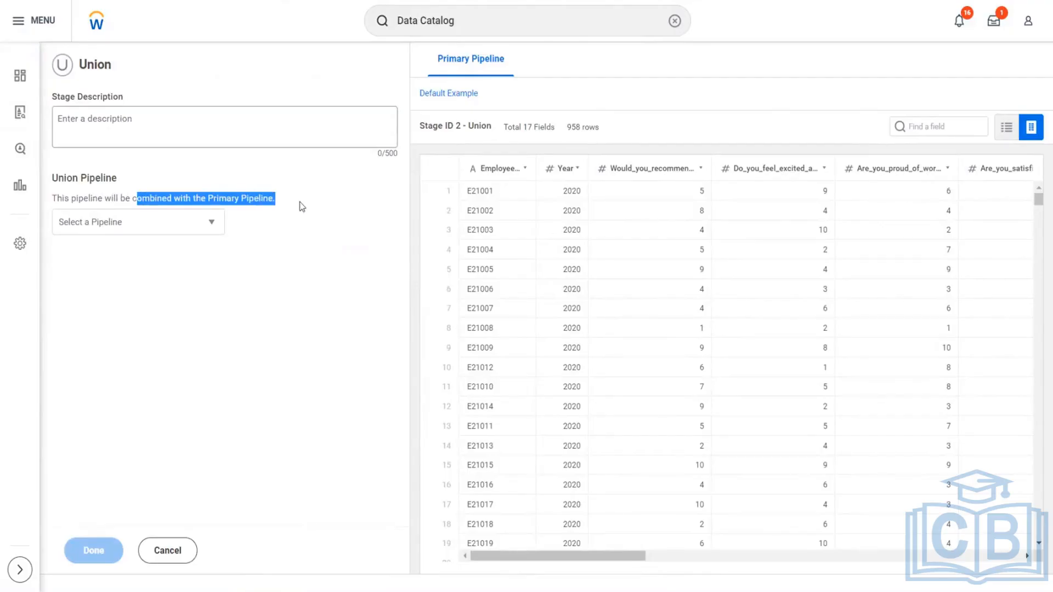
{"action": "left_click", "coordinate": [301, 207]}
{"action": "left_click_drag", "start_coordinate": [277, 198], "coordinate": [201, 196]}
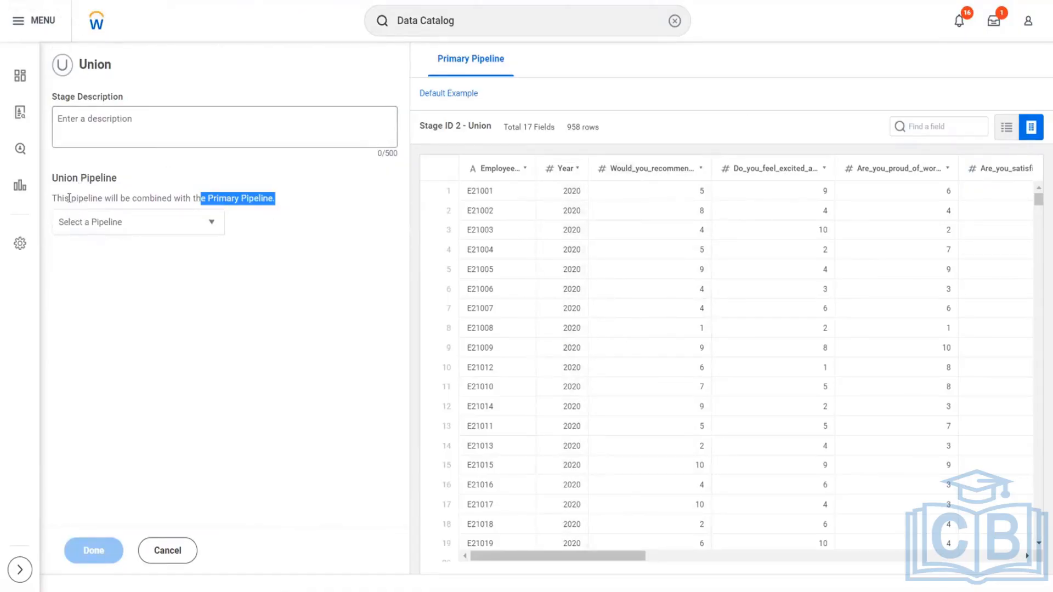
{"action": "left_click_drag", "start_coordinate": [69, 198], "coordinate": [144, 202]}
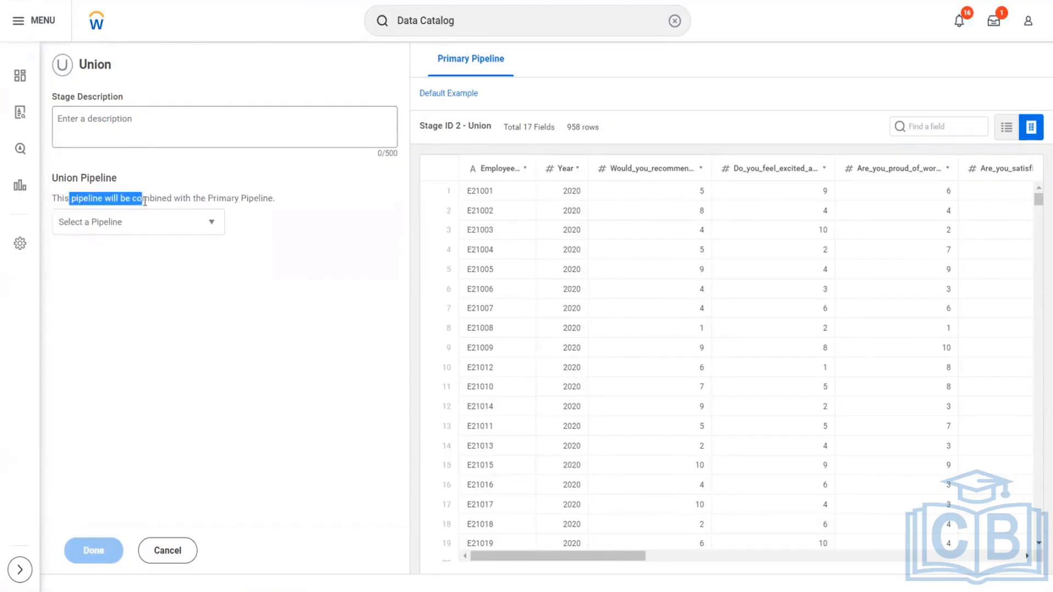
{"action": "left_click", "coordinate": [110, 200]}
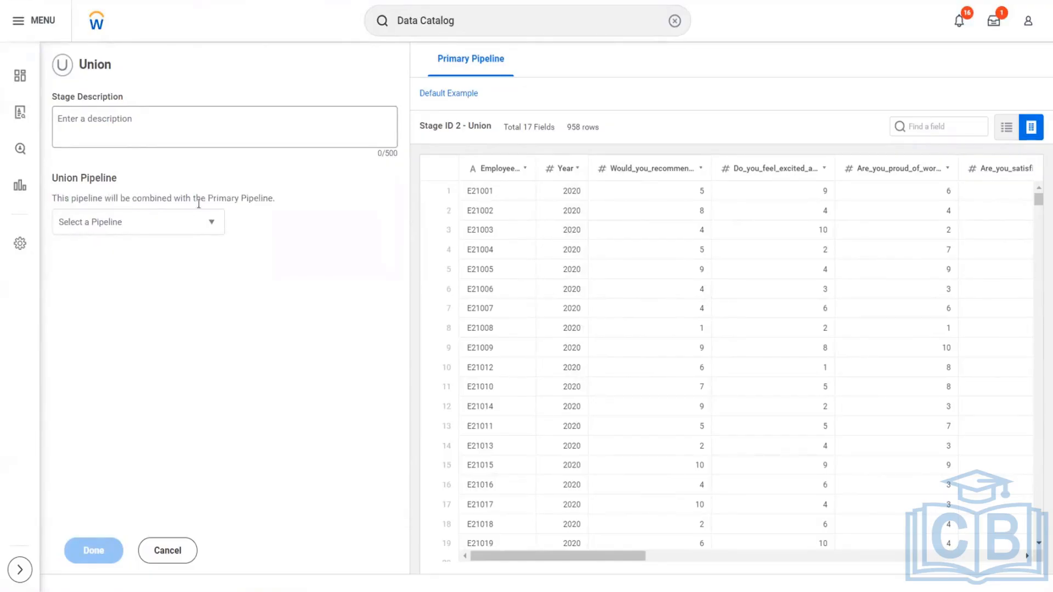
{"action": "left_click_drag", "start_coordinate": [209, 198], "coordinate": [290, 203]}
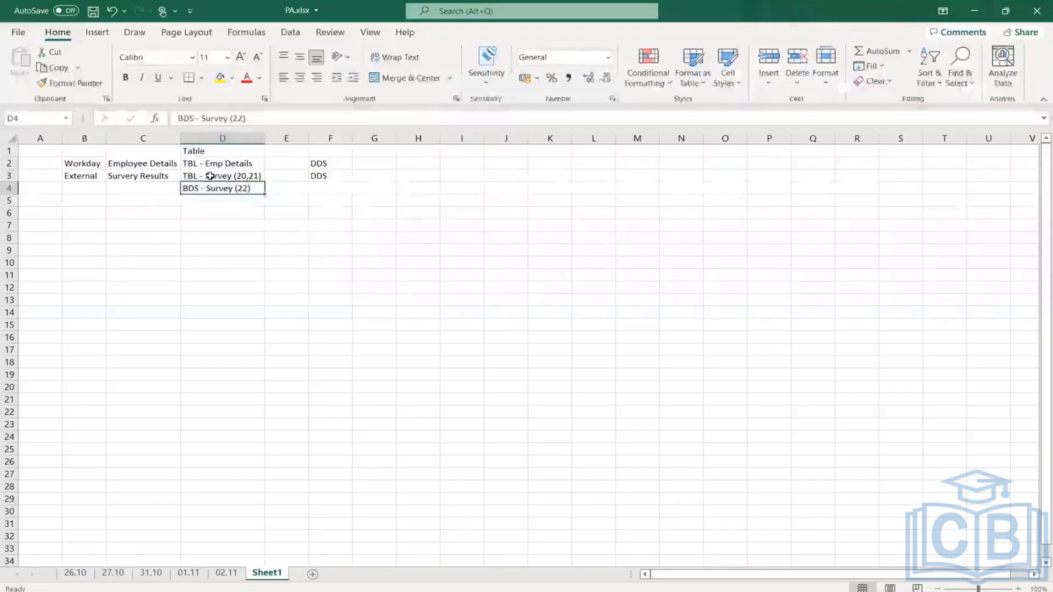
- Check the two survey sources in Excel, then return to Workday and add ZF_Training - BDS - Employee Survey Details 1 as the union pipeline
{"action": "left_click_drag", "start_coordinate": [208, 176], "coordinate": [359, 182]}
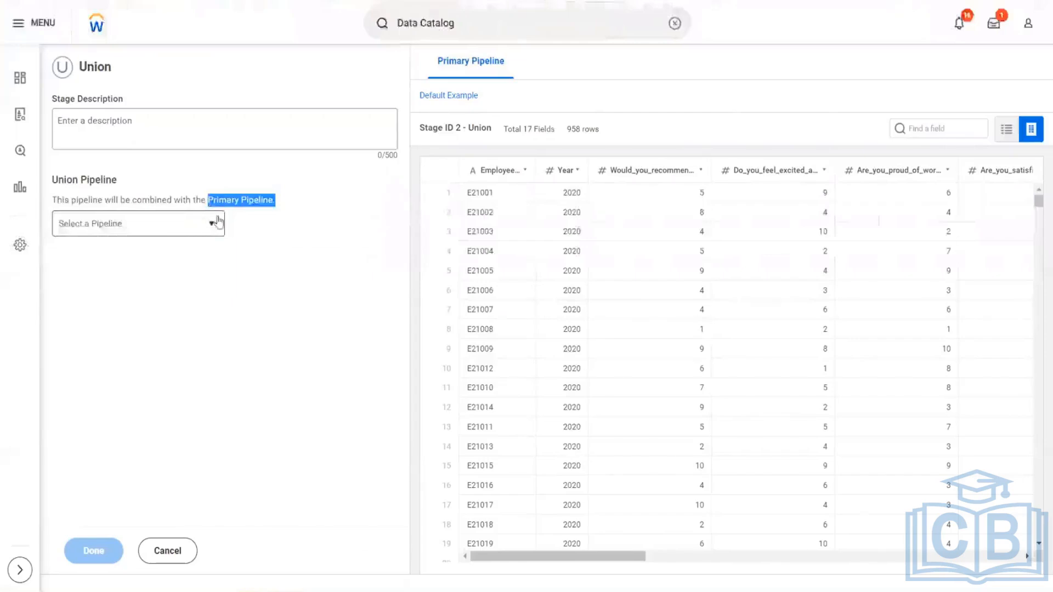
{"action": "left_click", "coordinate": [218, 221]}
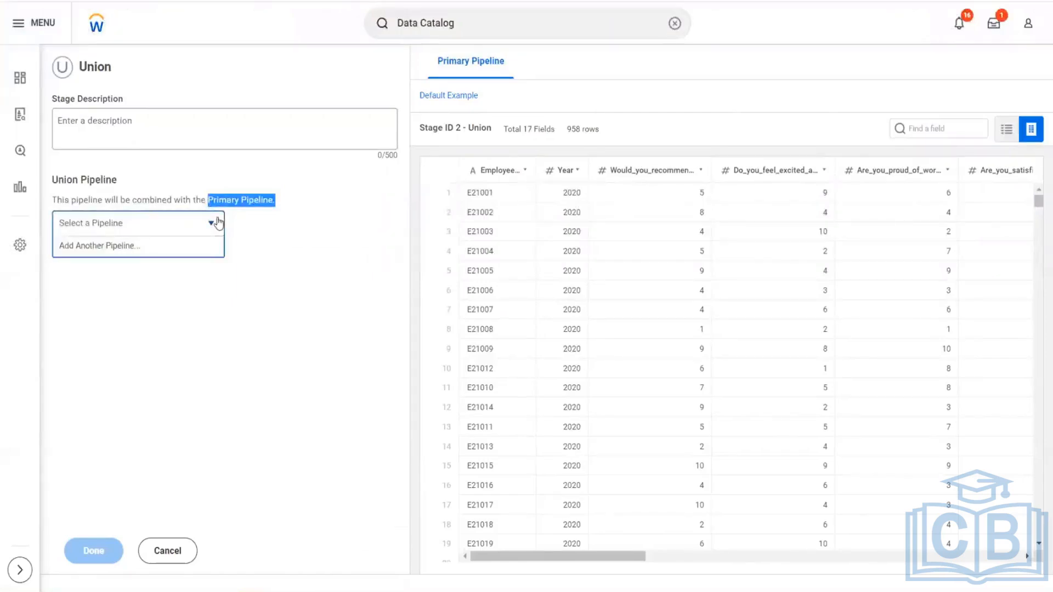
{"action": "left_click", "coordinate": [96, 248]}
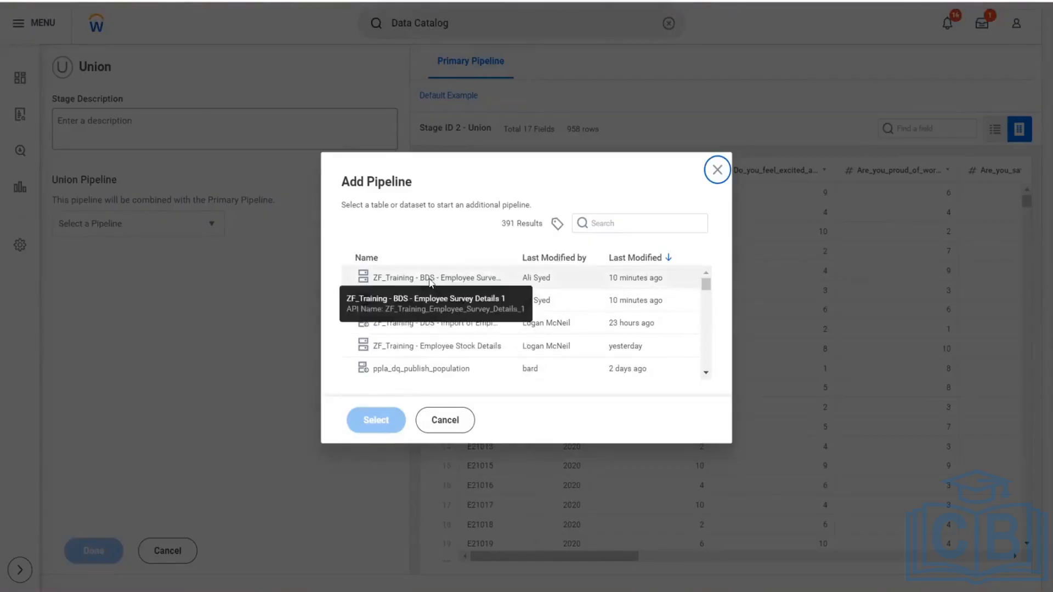
{"action": "left_click", "coordinate": [431, 280]}
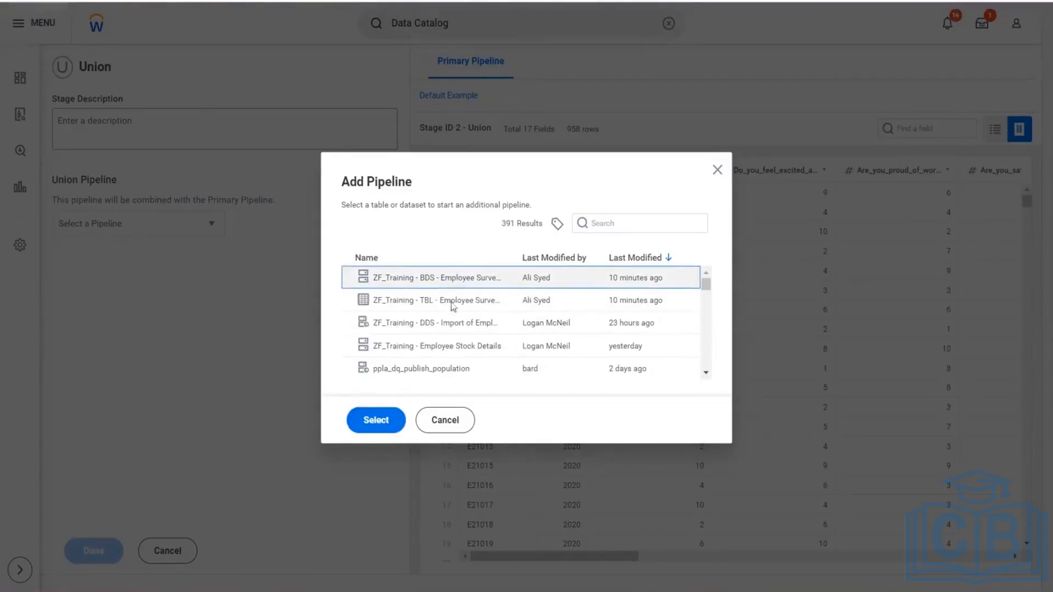
{"action": "left_click", "coordinate": [382, 420]}
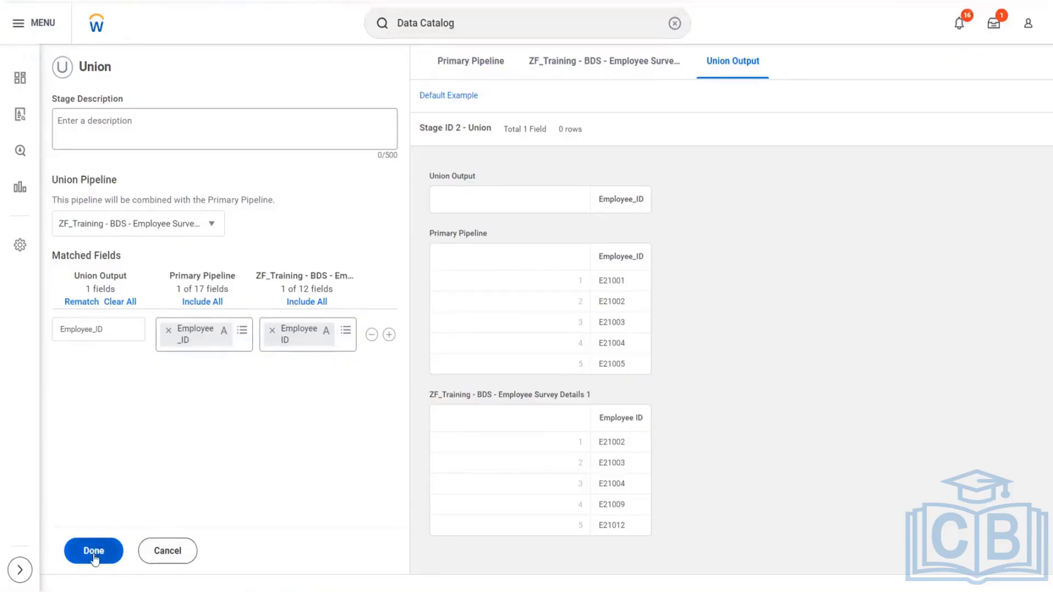
- Compare the data of the primary pipeline, the BDS survey pipeline and the union output
{"action": "left_click", "coordinate": [477, 63]}
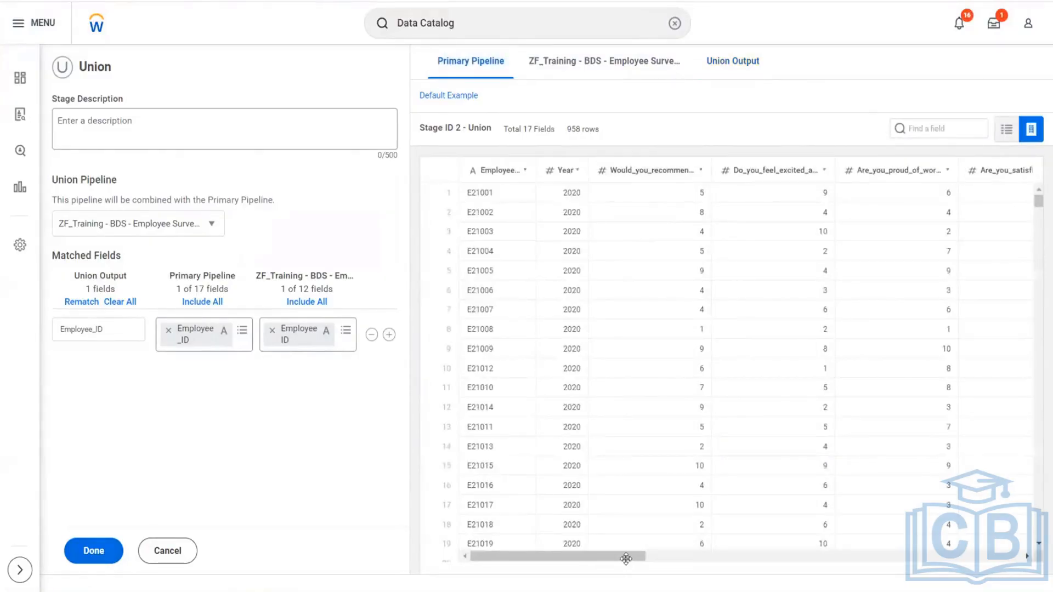
{"action": "left_click", "coordinate": [615, 67]}
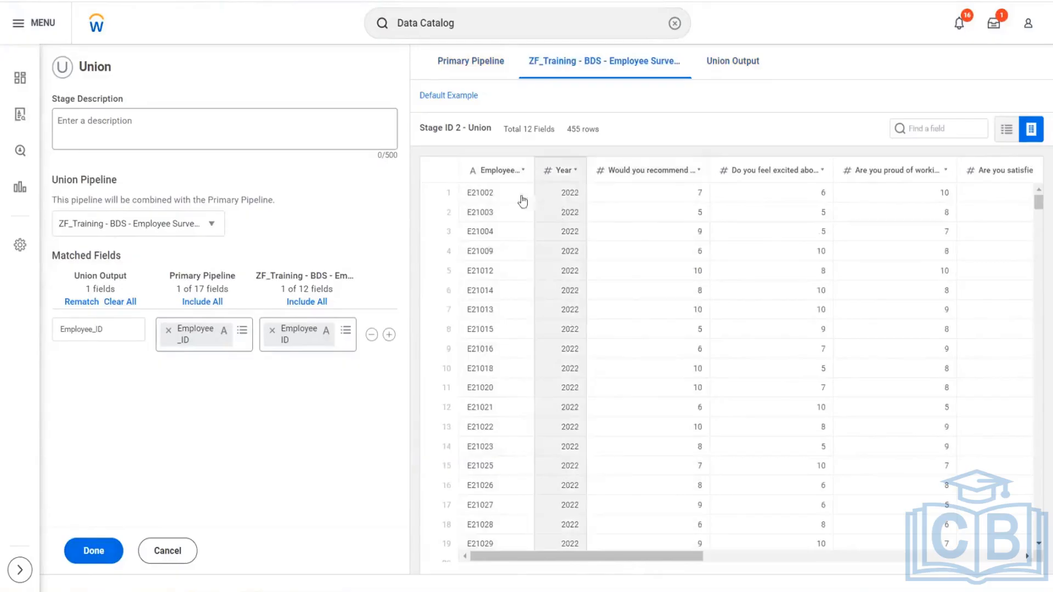
{"action": "left_click", "coordinate": [753, 64]}
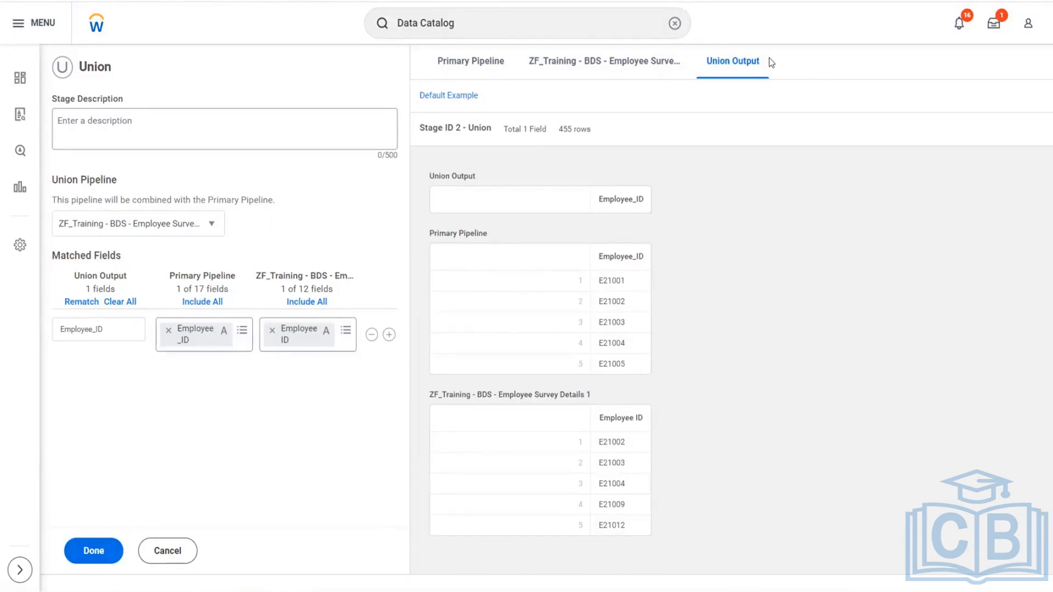
- Add a second matched field pairing Year from the primary pipeline with Year from the BDS survey pipeline
{"action": "left_click", "coordinate": [388, 335]}
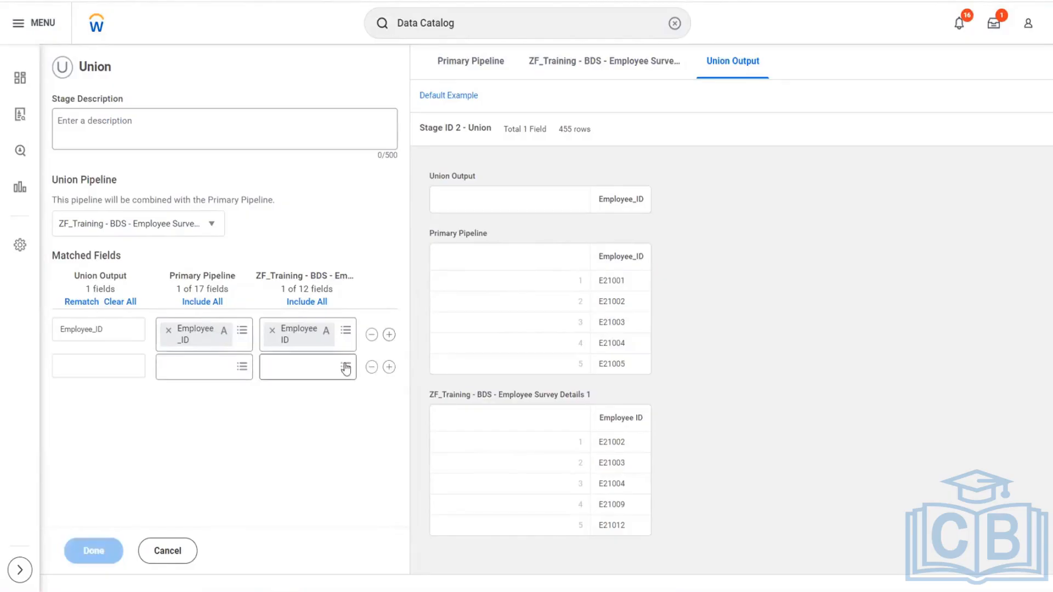
{"action": "left_click", "coordinate": [241, 368]}
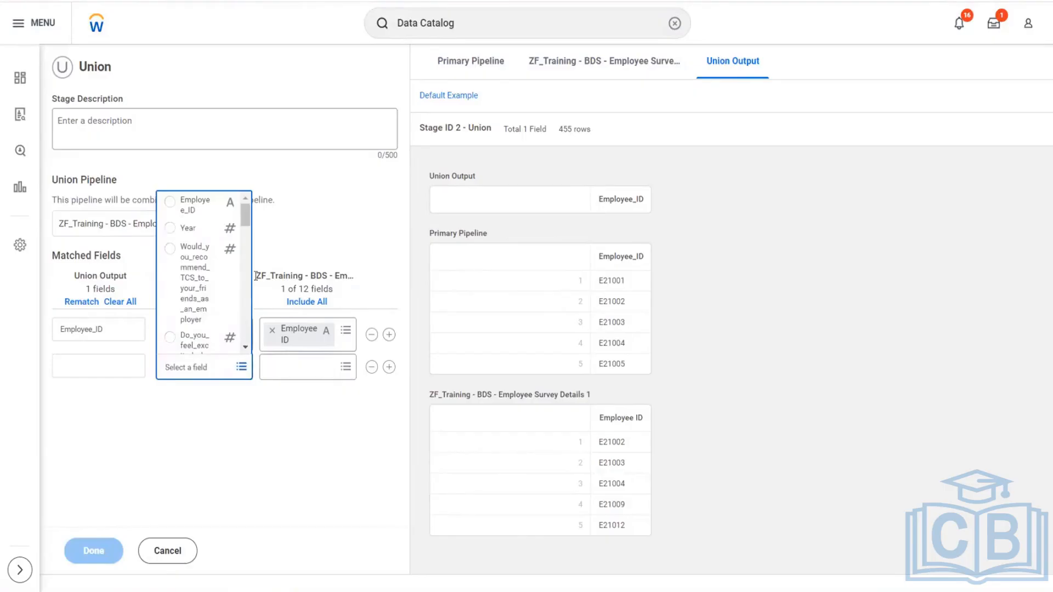
{"action": "left_click", "coordinate": [189, 229]}
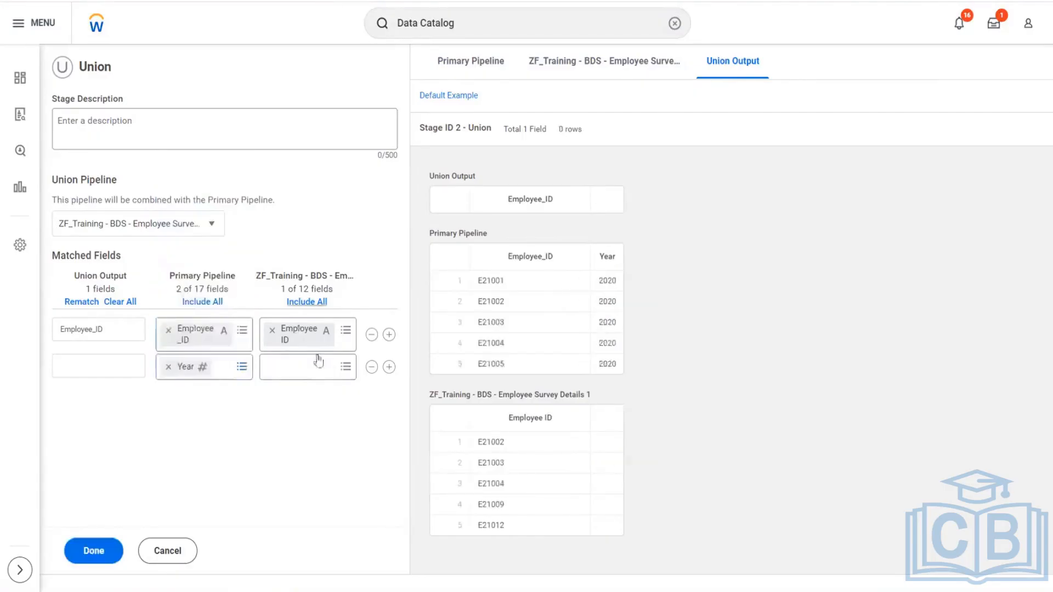
{"action": "left_click", "coordinate": [345, 366]}
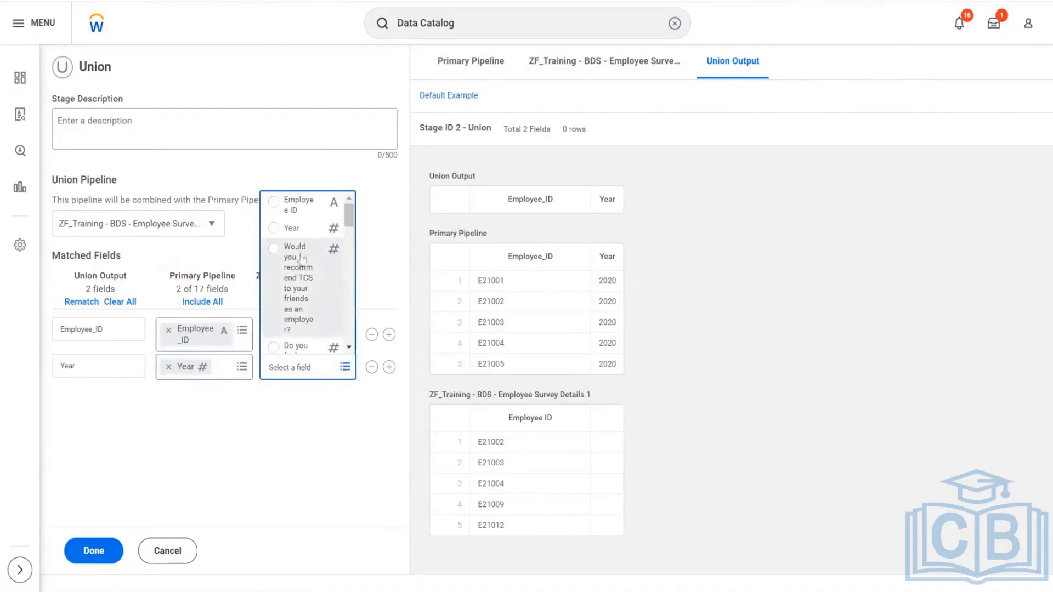
{"action": "left_click", "coordinate": [291, 228]}
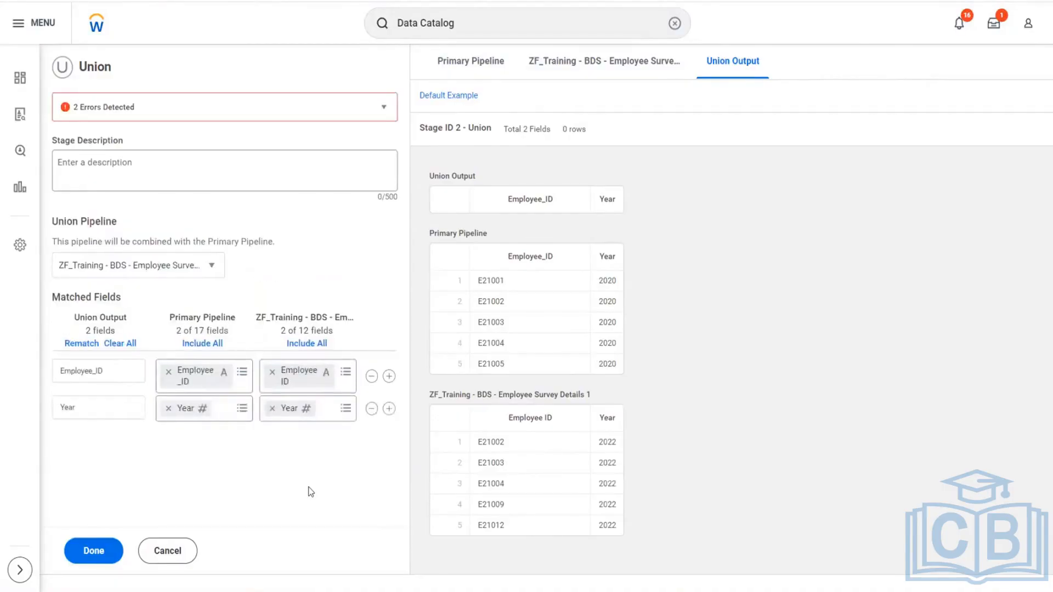
- Examine the union's error details, remove the Year match and complete the Union stage with only Employee_ID matched
{"action": "left_click", "coordinate": [382, 108]}
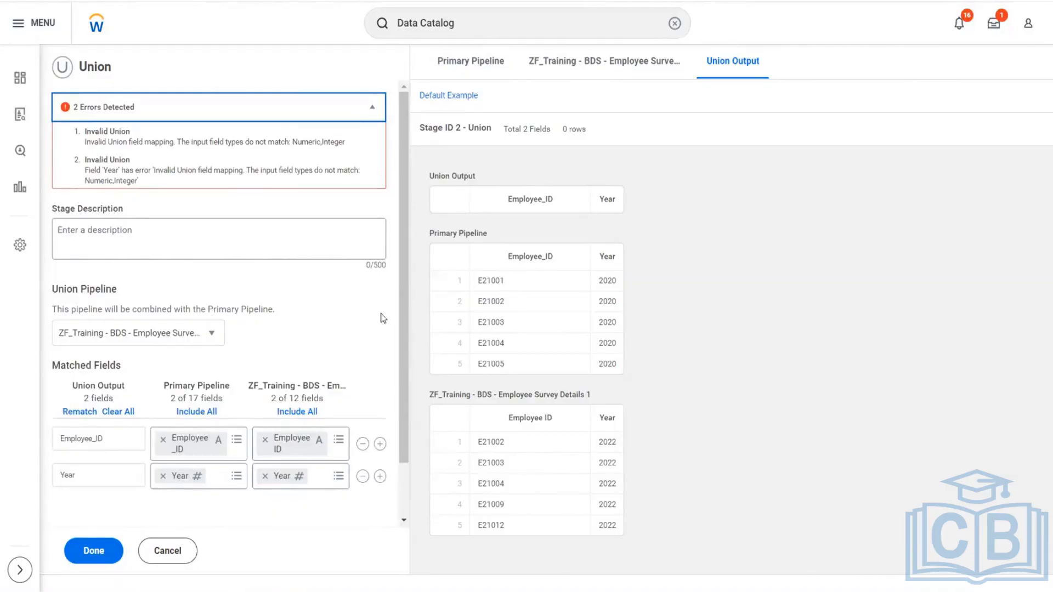
{"action": "left_click", "coordinate": [362, 477]}
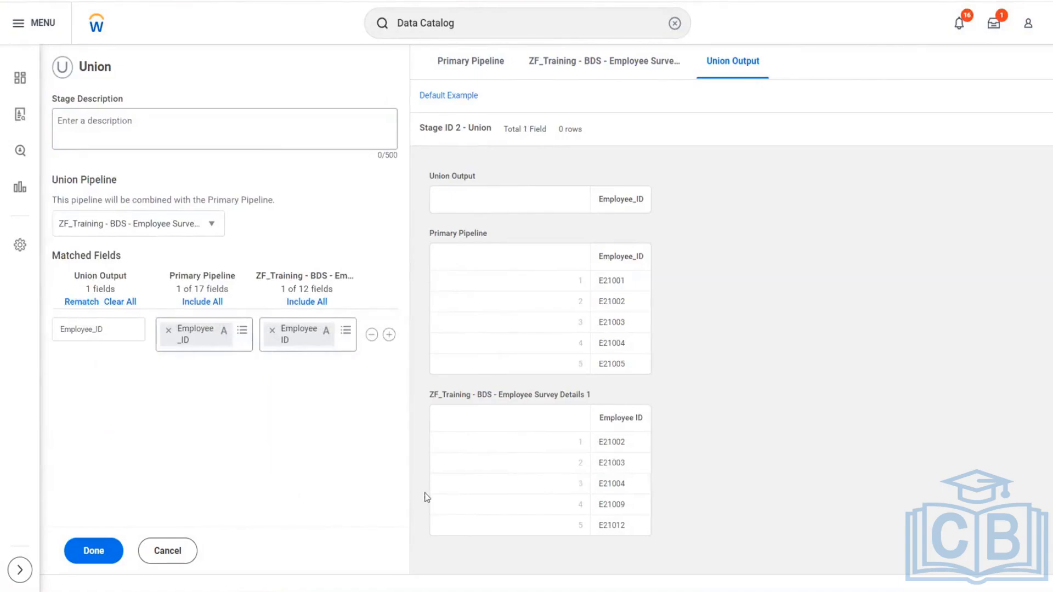
{"action": "left_click", "coordinate": [93, 550]}
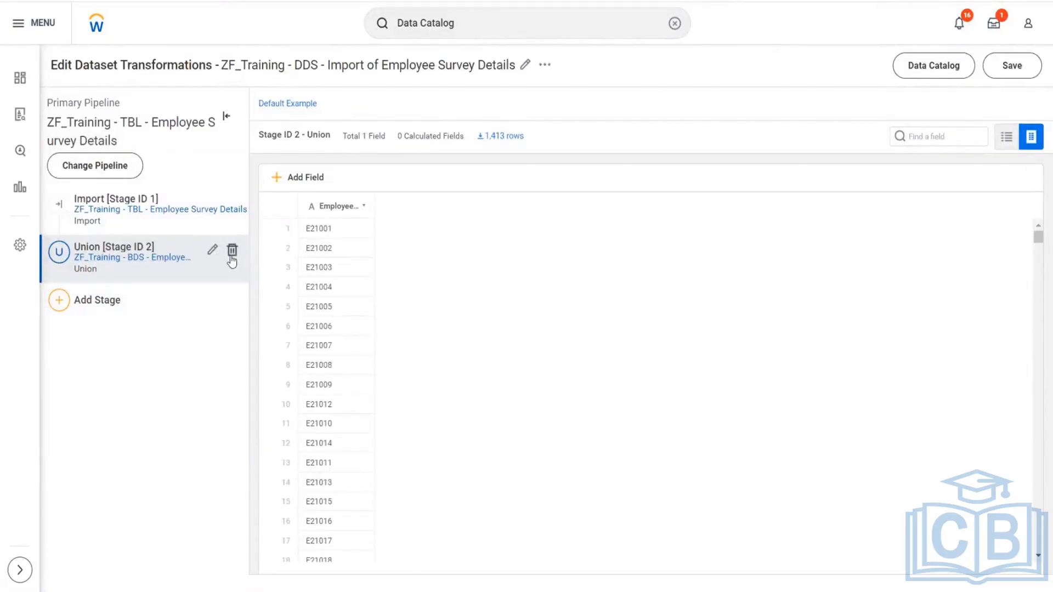
- Look through the union output rows and delete the Union stage from the dataset
{"action": "scroll", "coordinate": [606, 414], "scroll_direction": "down", "scroll_amount": 4}
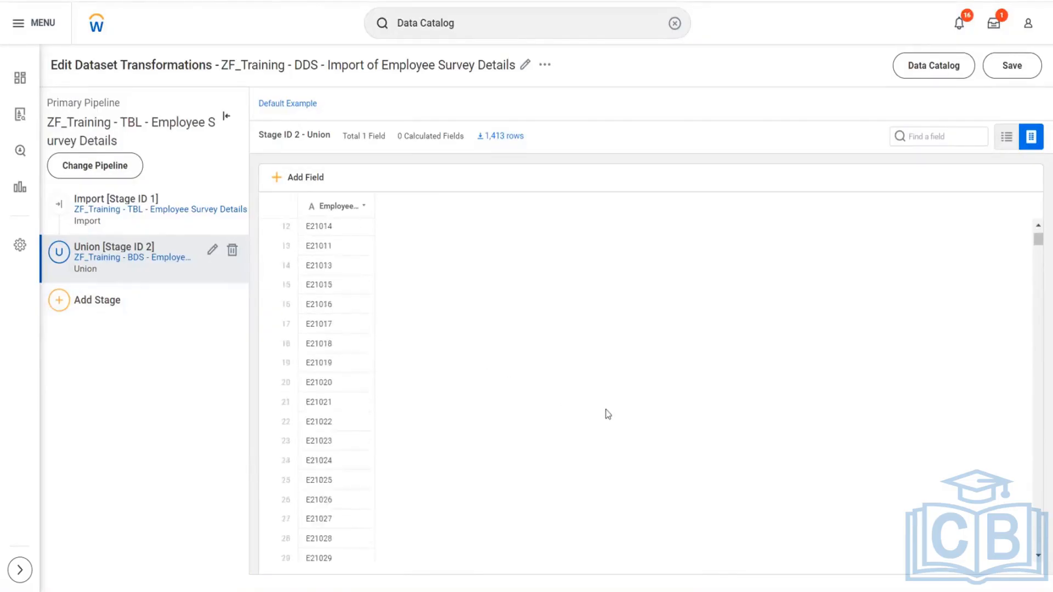
{"action": "scroll", "coordinate": [607, 414], "scroll_direction": "up", "scroll_amount": 3}
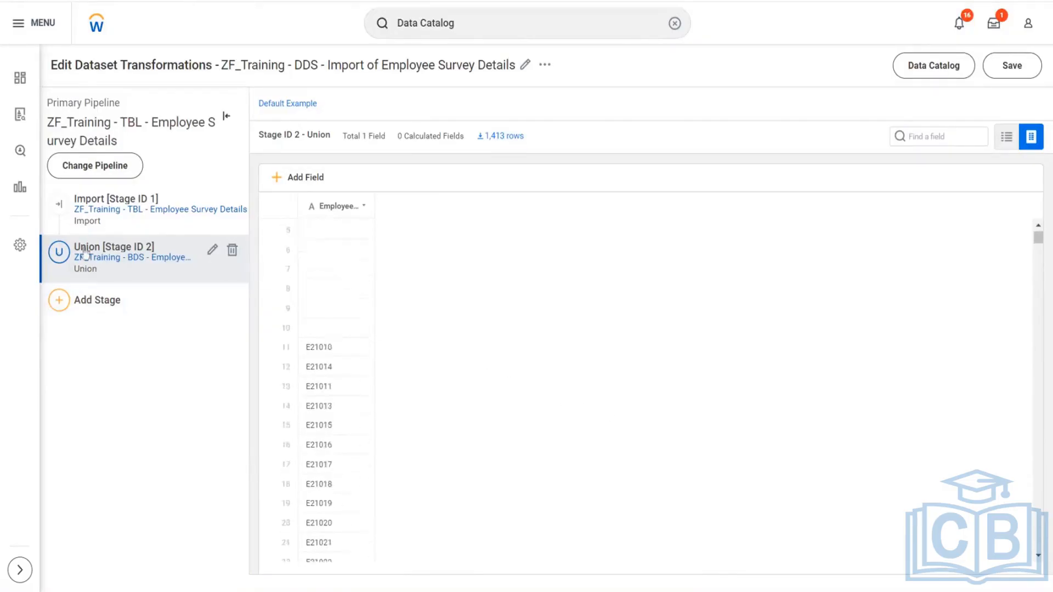
{"action": "left_click", "coordinate": [232, 254]}
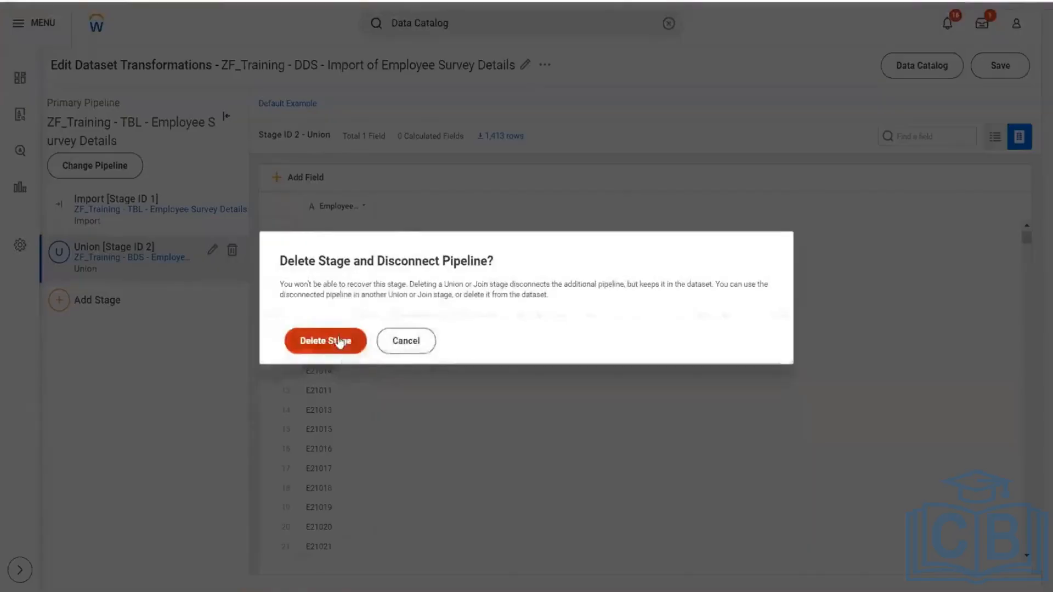
{"action": "left_click", "coordinate": [345, 343]}
- Start another Union stage after the Import stage
{"action": "left_click", "coordinate": [59, 254]}
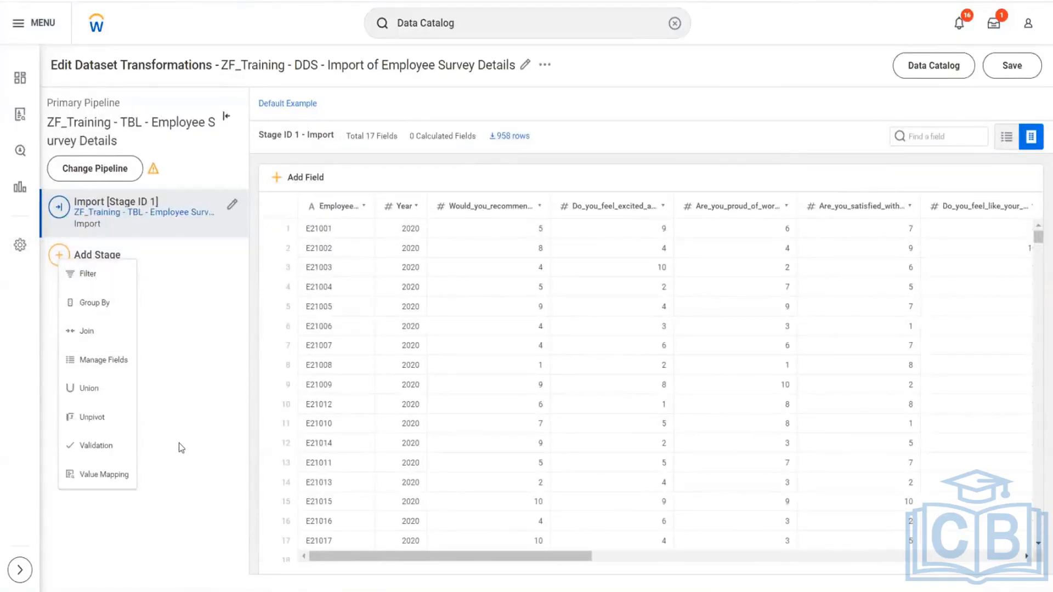
{"action": "left_click", "coordinate": [83, 391]}
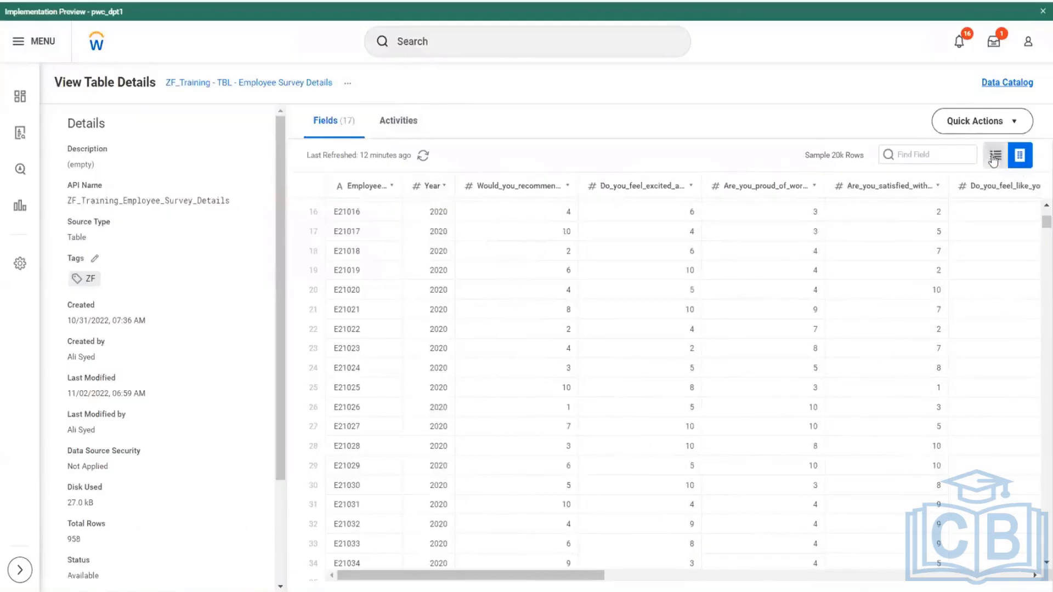
- Show the ZF_Training - TBL - Employee Survey Details table as a field list and open the table for editing
{"action": "left_click", "coordinate": [995, 157]}
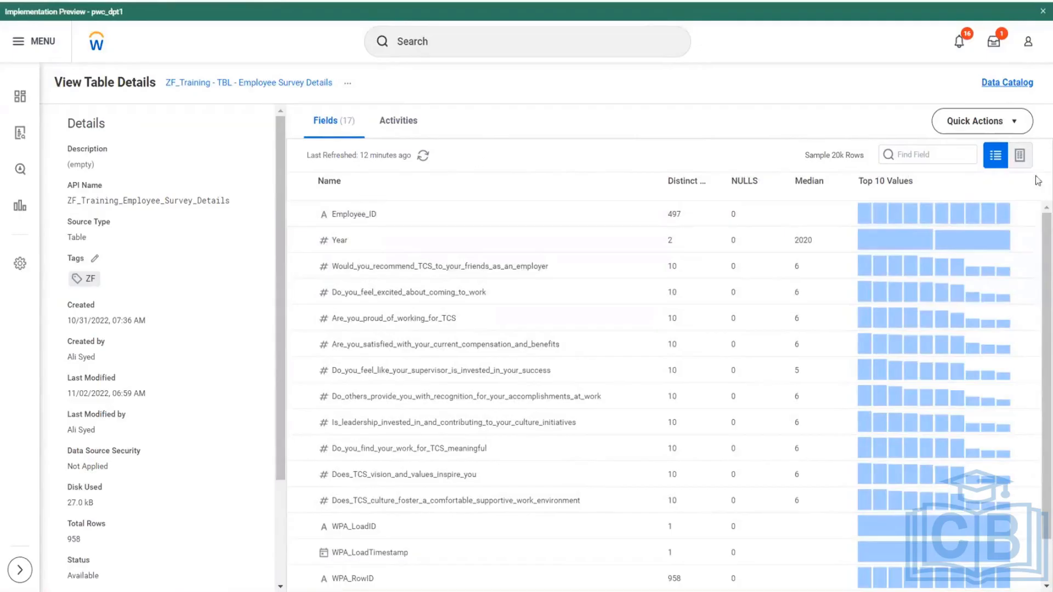
{"action": "left_click", "coordinate": [1019, 123]}
{"action": "left_click", "coordinate": [982, 158]}
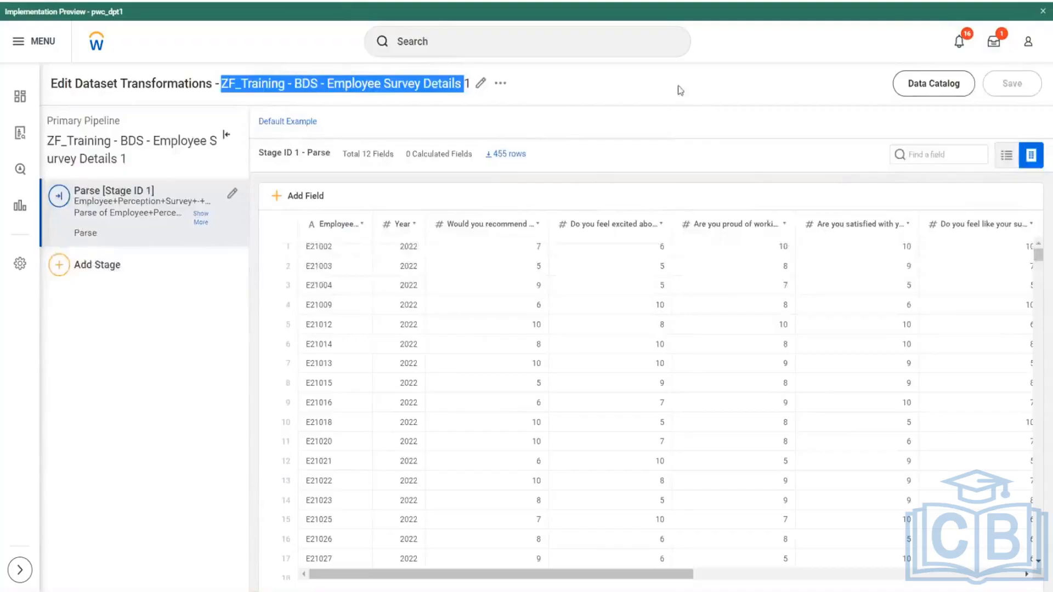
- Inspect the Parse stage fields of ZF_Training - BDS - Employee Survey Details 1 as sample rows and as a field list
{"action": "left_click", "coordinate": [650, 96]}
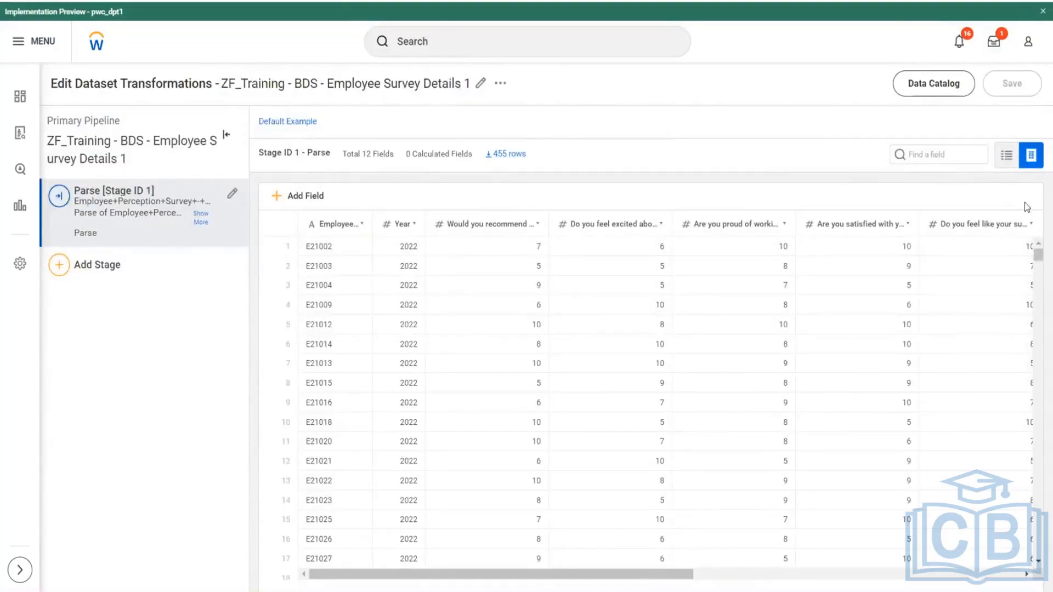
{"action": "left_click", "coordinate": [1006, 156]}
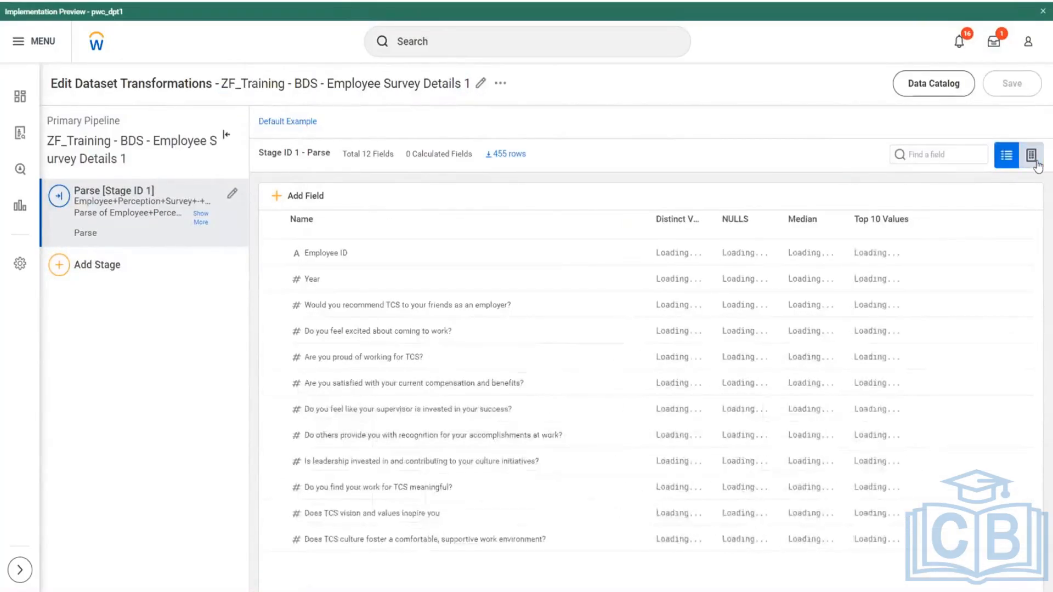
{"action": "left_click", "coordinate": [1031, 156]}
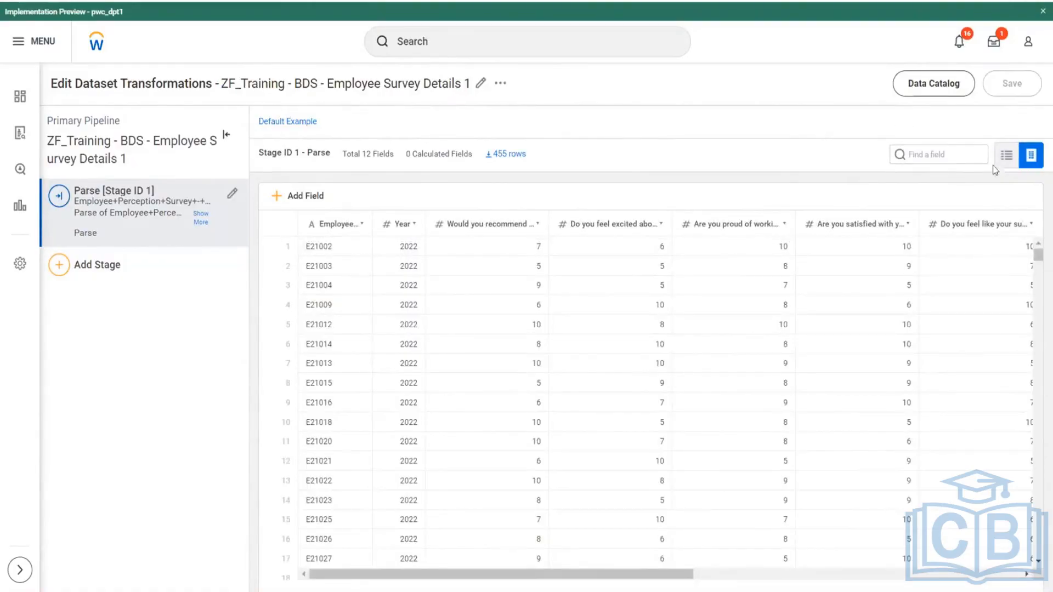
{"action": "left_click", "coordinate": [1006, 156]}
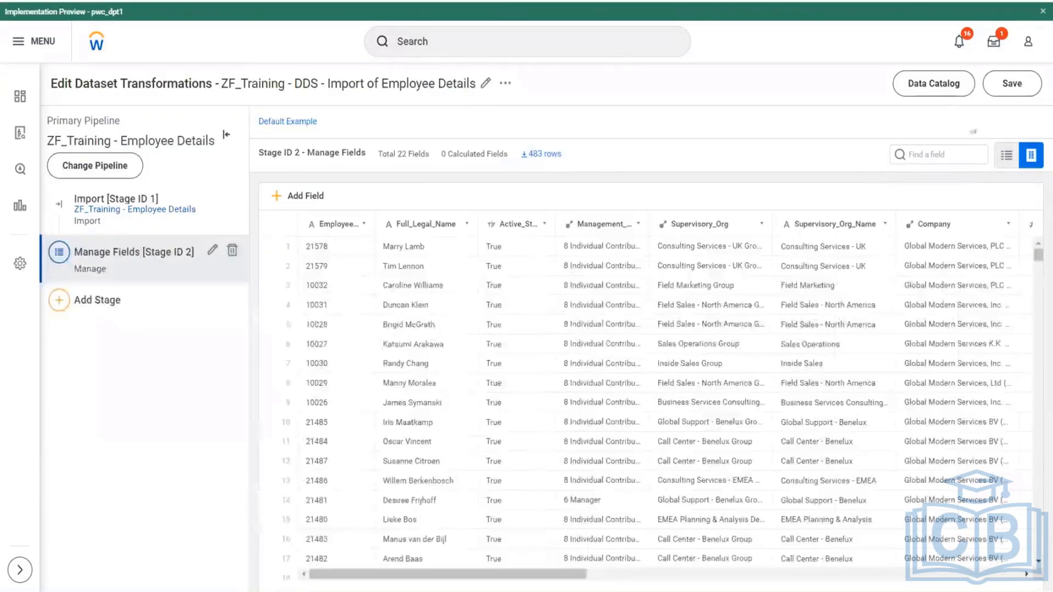
- Save the ZF_Training - DDS - Import of Employee Details dataset and return to the Data Catalog
{"action": "left_click", "coordinate": [940, 94]}
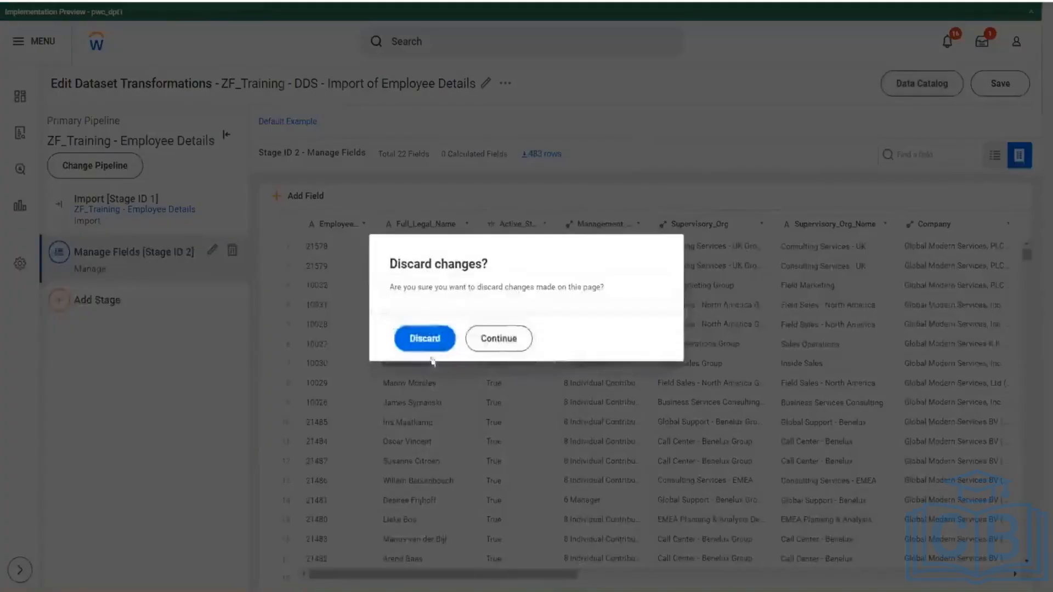
{"action": "left_click", "coordinate": [499, 338]}
{"action": "left_click", "coordinate": [1000, 84]}
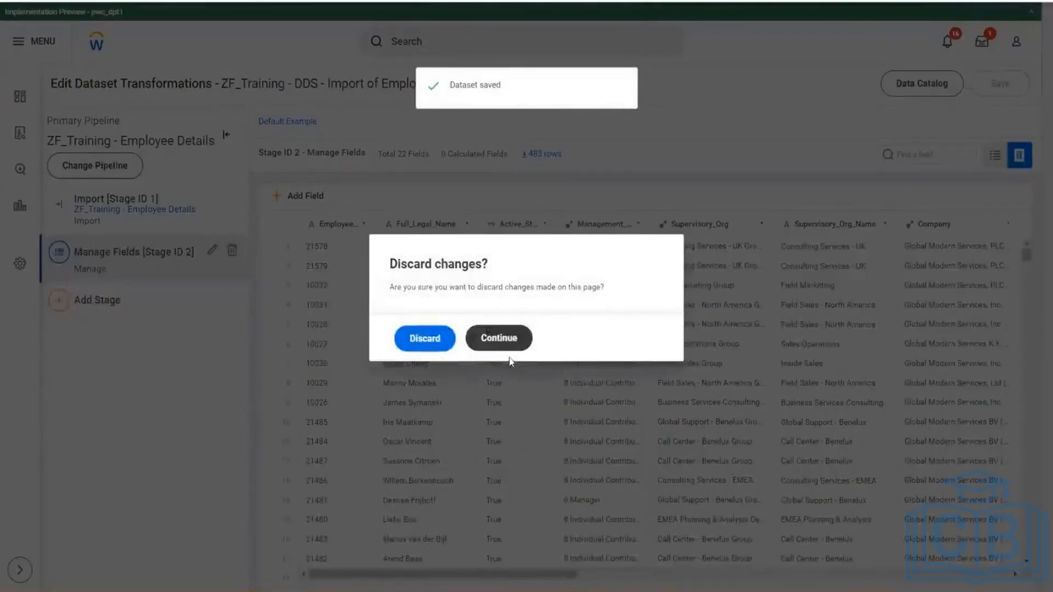
{"action": "left_click", "coordinate": [479, 340]}
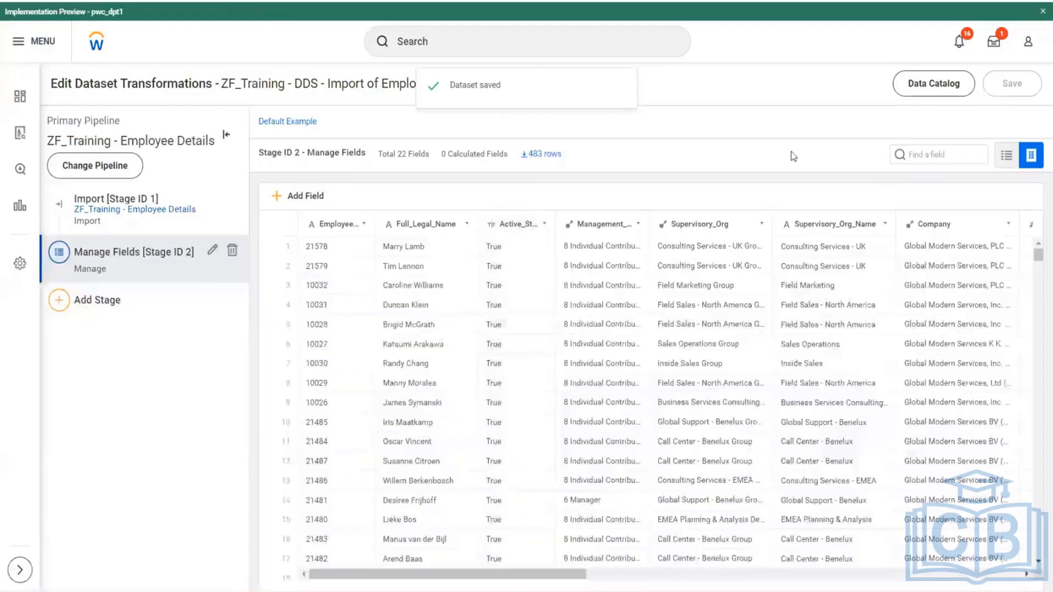
{"action": "left_click", "coordinate": [933, 89]}
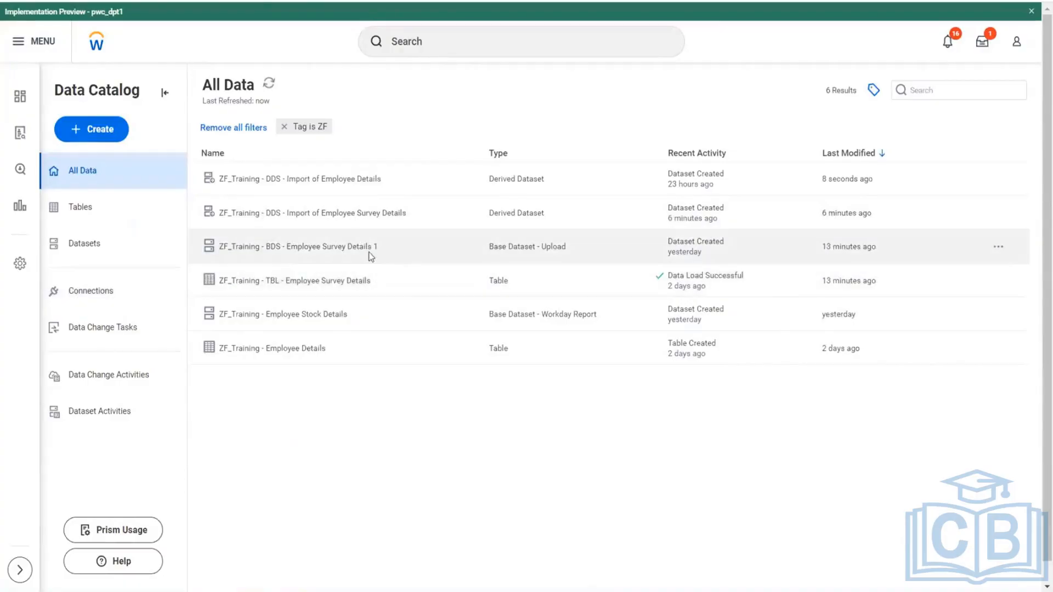
- Open the transformations of ZF_Training - BDS - Employee Survey Details 1 and add a Manage Fields stage after Parse
{"action": "left_click", "coordinate": [370, 252]}
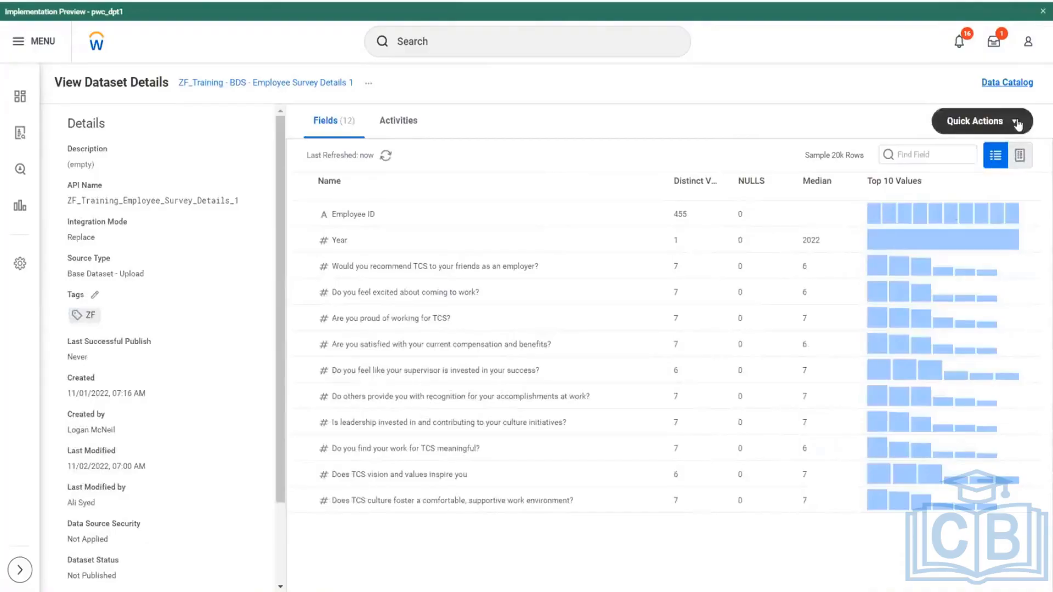
{"action": "left_click", "coordinate": [1017, 124]}
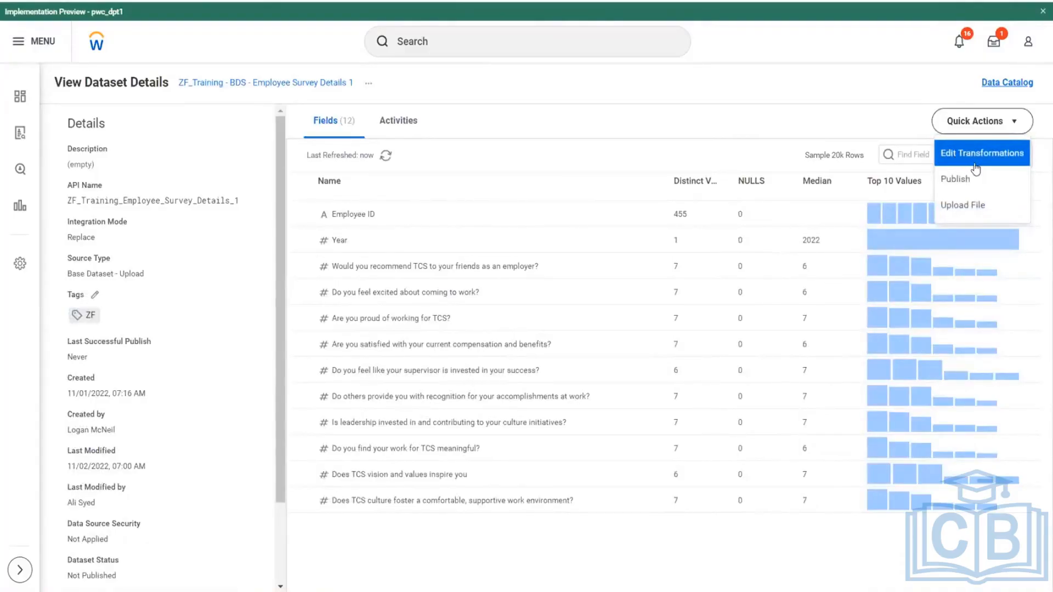
{"action": "scroll", "coordinate": [148, 376], "scroll_direction": "down", "scroll_amount": 3}
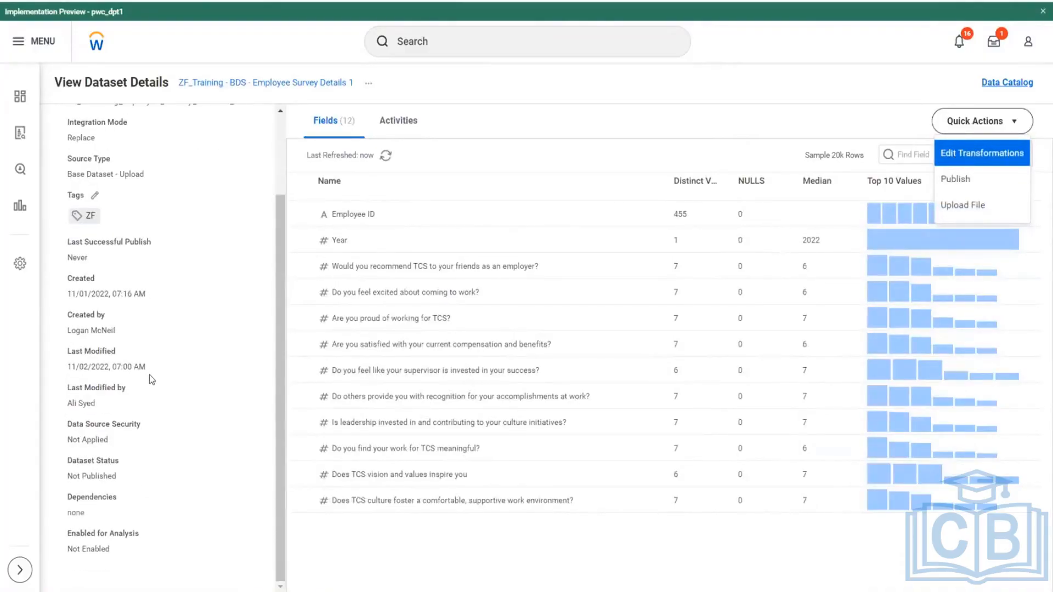
{"action": "scroll", "coordinate": [152, 379], "scroll_direction": "up", "scroll_amount": 3}
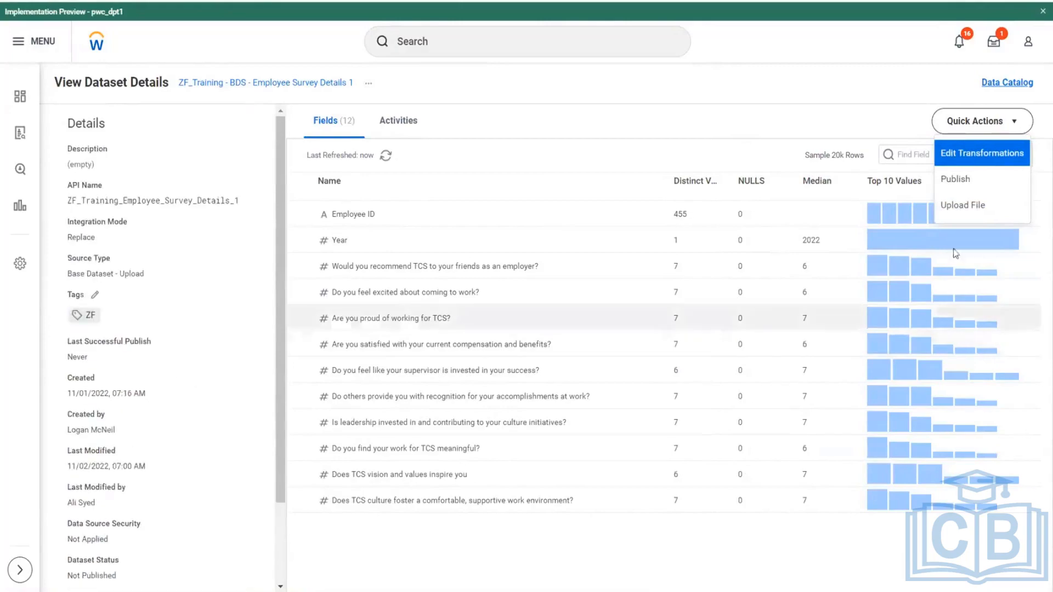
{"action": "left_click", "coordinate": [991, 155]}
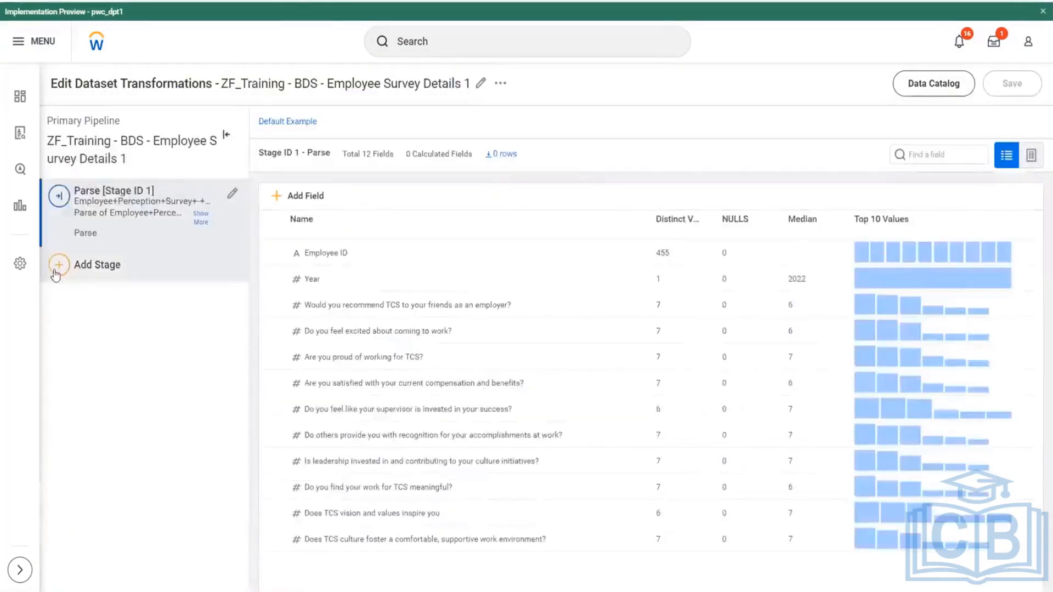
{"action": "left_click", "coordinate": [82, 265]}
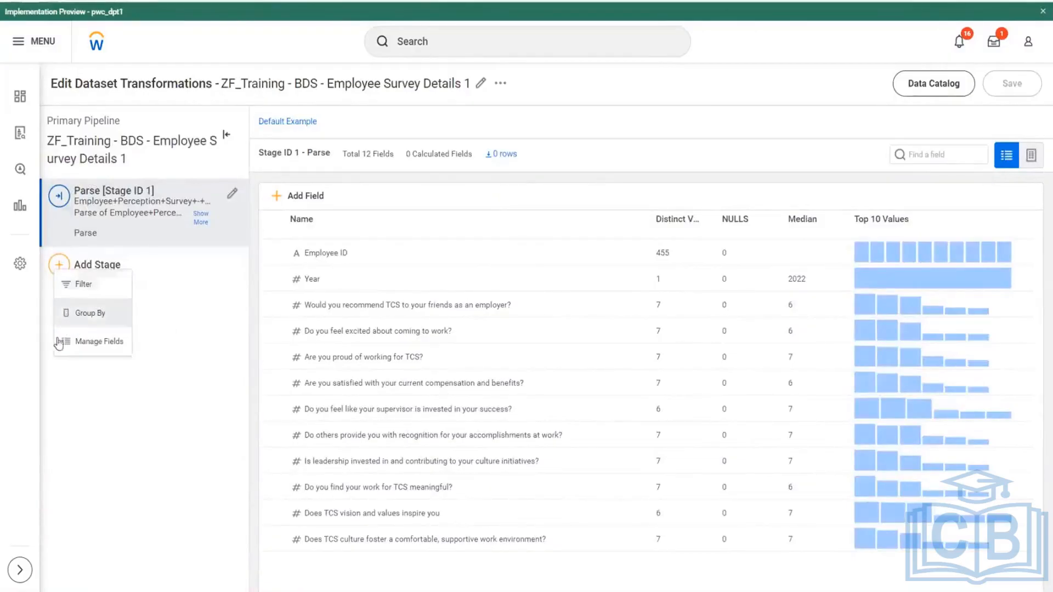
{"action": "left_click", "coordinate": [103, 340]}
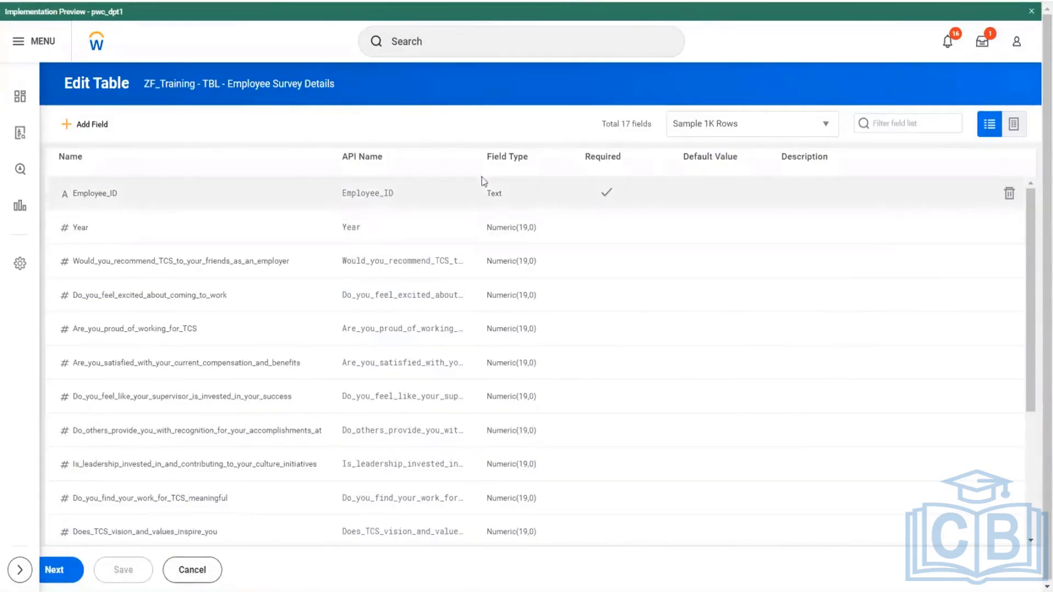
- Compare the stage's field types with the survey table's, set Year's output type to Numeric and check its digit settings against the table
{"action": "scroll", "coordinate": [526, 268], "scroll_direction": "down", "scroll_amount": 3}
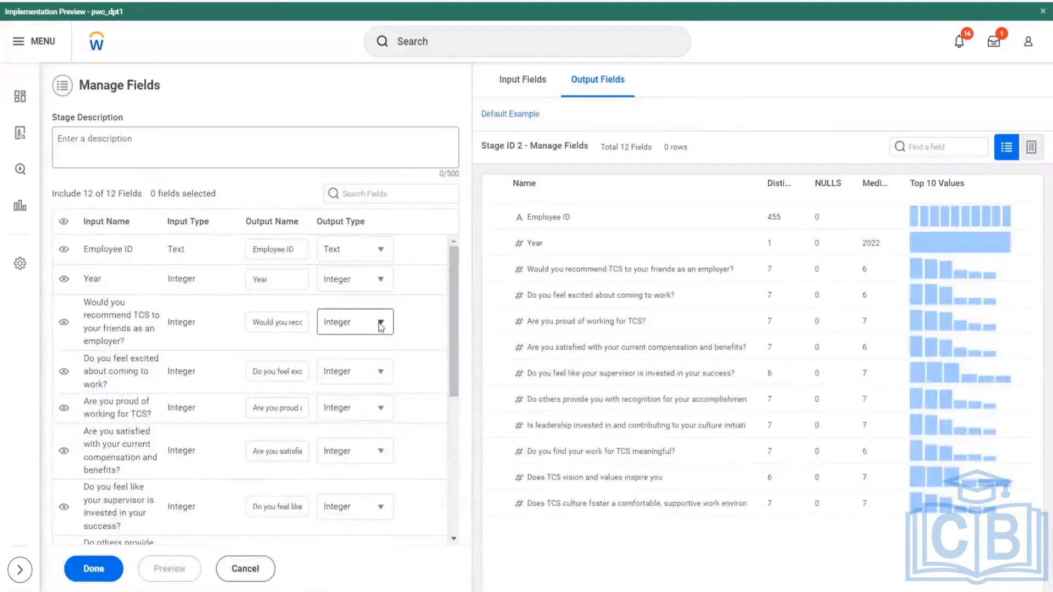
{"action": "scroll", "coordinate": [384, 329], "scroll_direction": "down", "scroll_amount": 5}
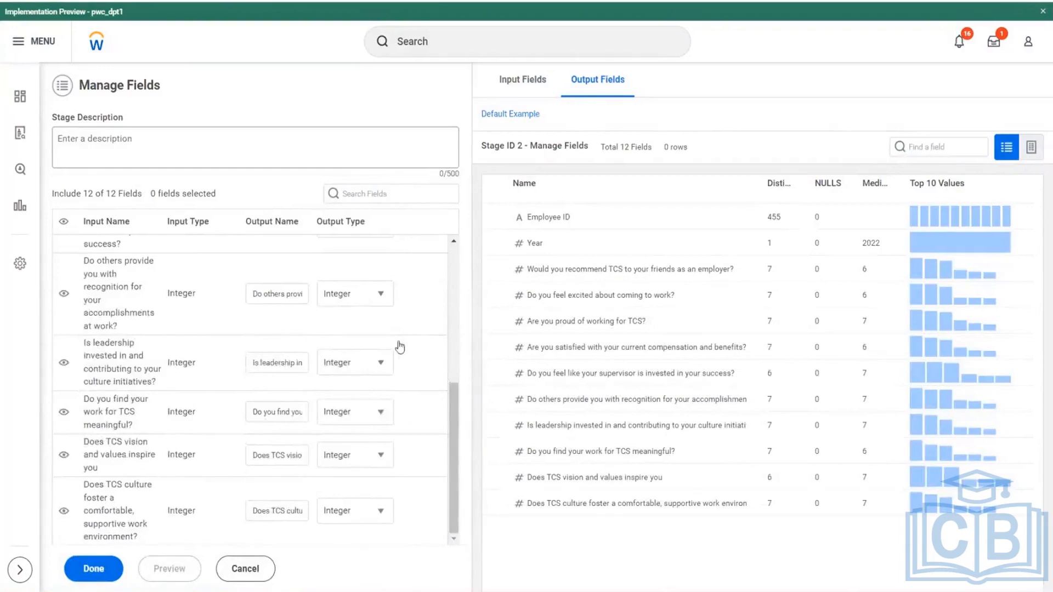
{"action": "scroll", "coordinate": [398, 346], "scroll_direction": "up", "scroll_amount": 3}
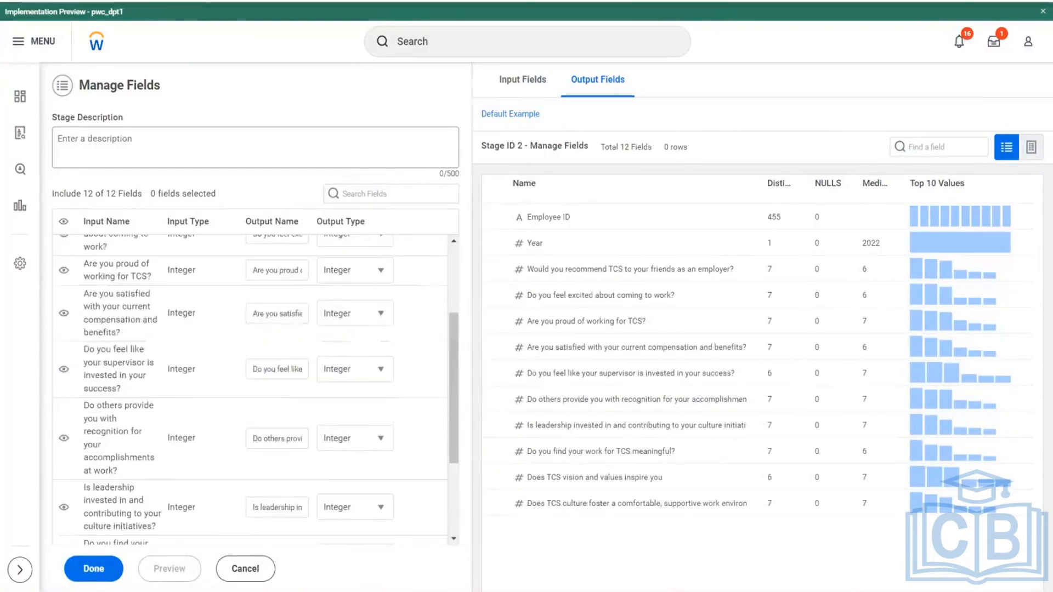
{"action": "scroll", "coordinate": [363, 409], "scroll_direction": "up", "scroll_amount": 3}
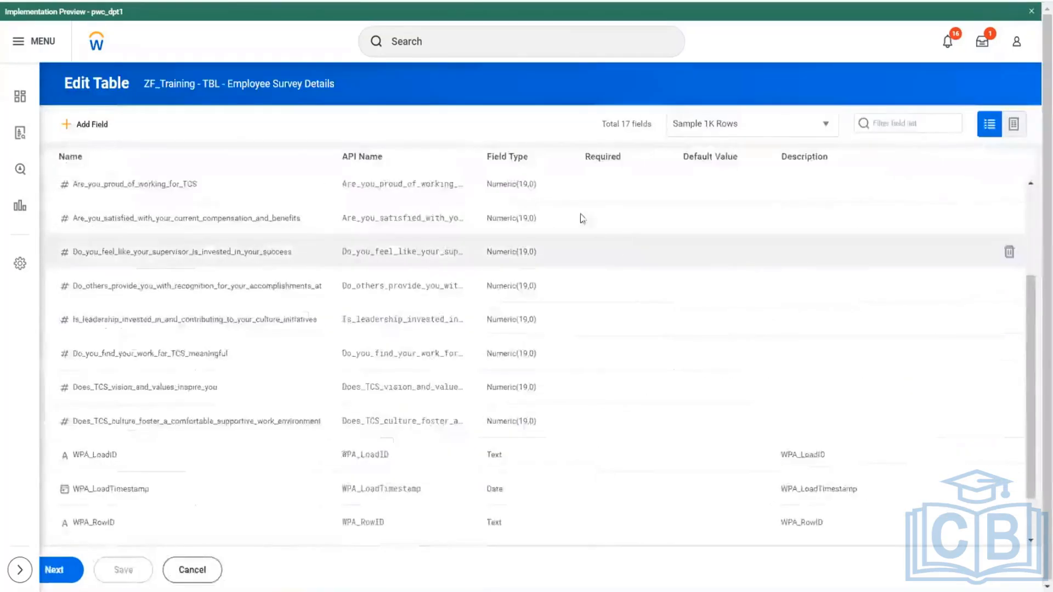
{"action": "scroll", "coordinate": [580, 216], "scroll_direction": "up", "scroll_amount": 5}
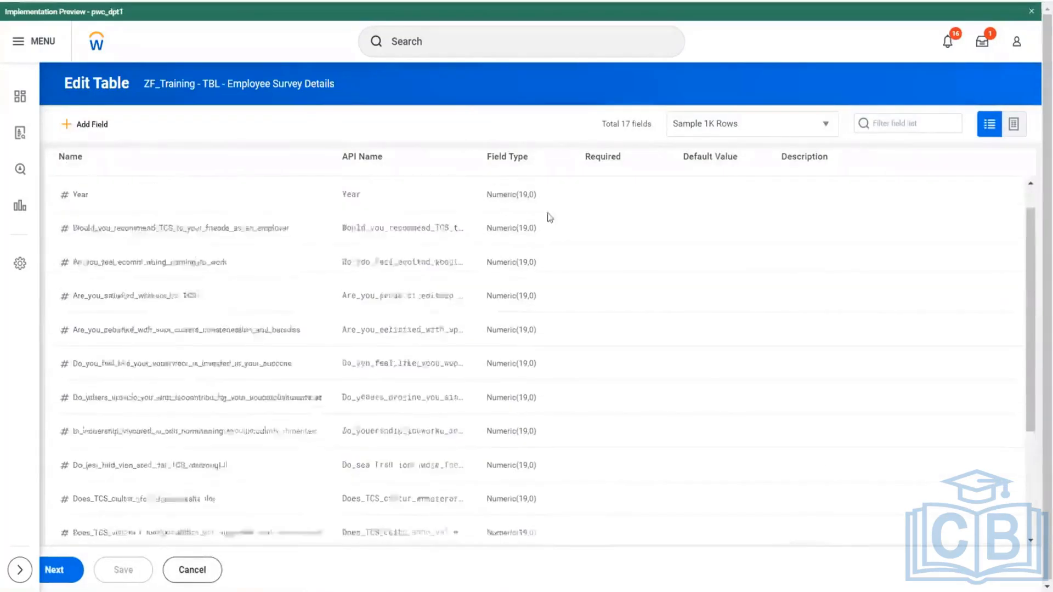
{"action": "left_click", "coordinate": [510, 197]}
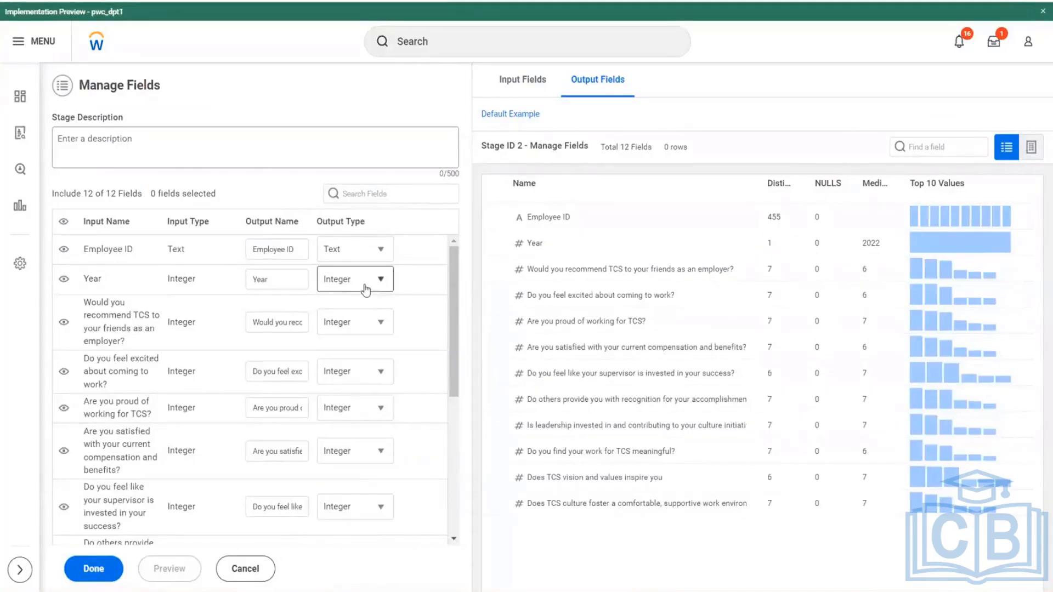
{"action": "left_click", "coordinate": [381, 279]}
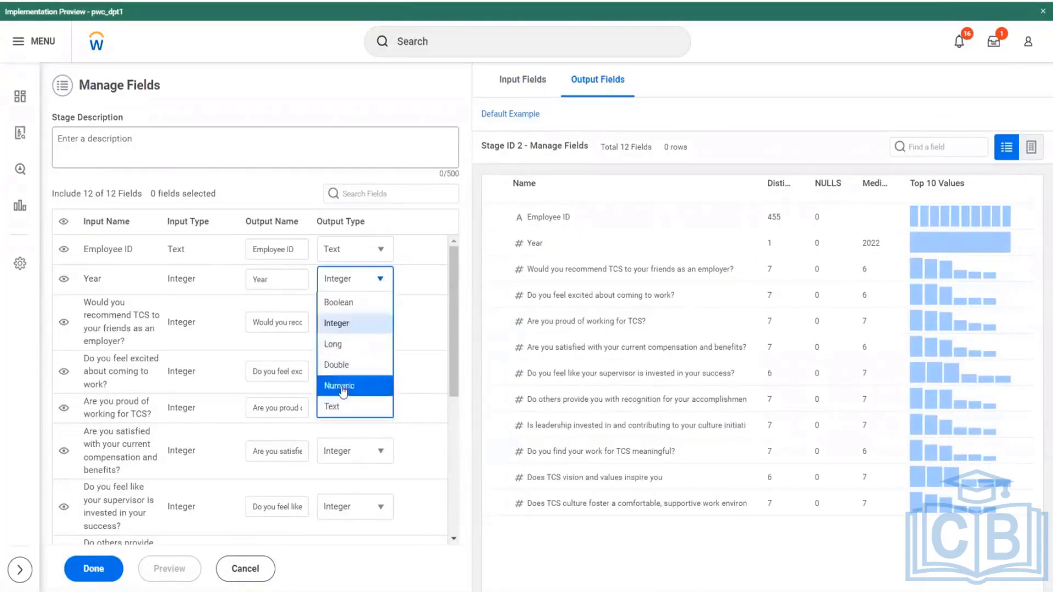
{"action": "left_click", "coordinate": [339, 384]}
{"action": "left_click", "coordinate": [404, 279]}
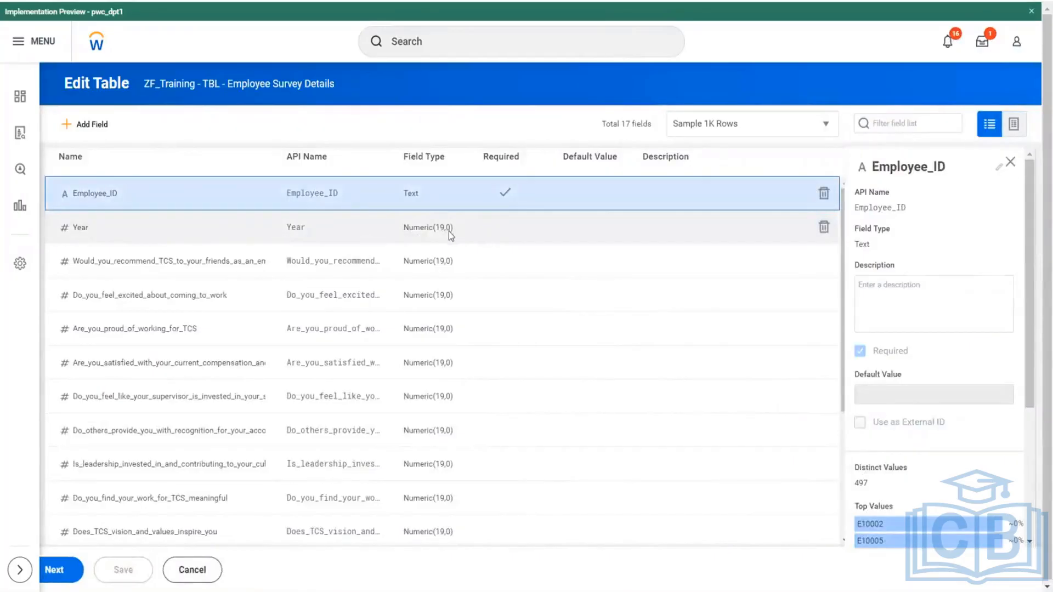
{"action": "left_click", "coordinate": [423, 233]}
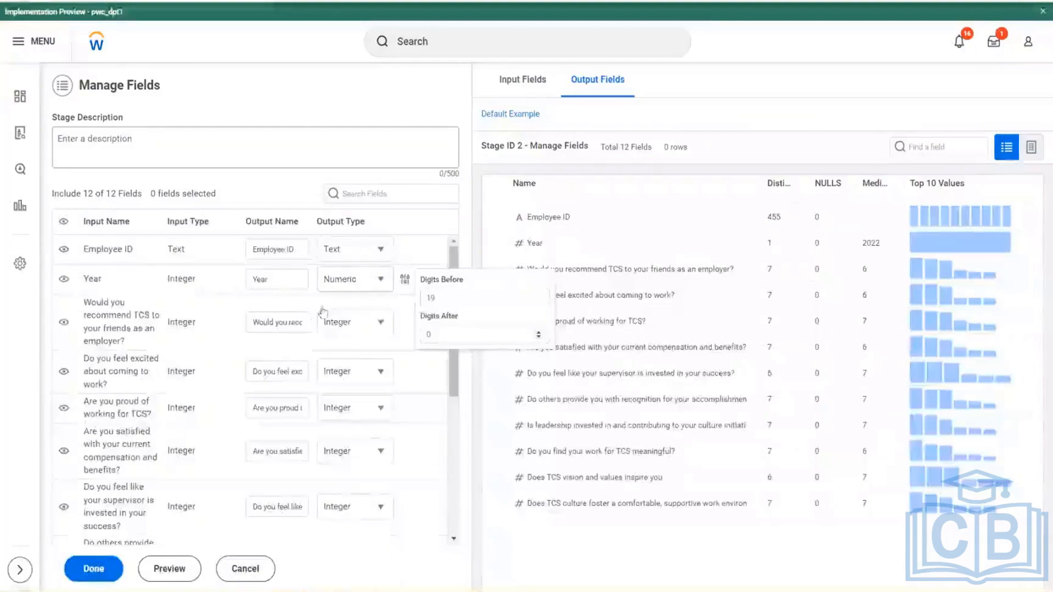
- Set the output type of the recommend TCS, excited about coming to work and proud of working for TCS fields to Numeric
{"action": "left_click", "coordinate": [390, 327]}
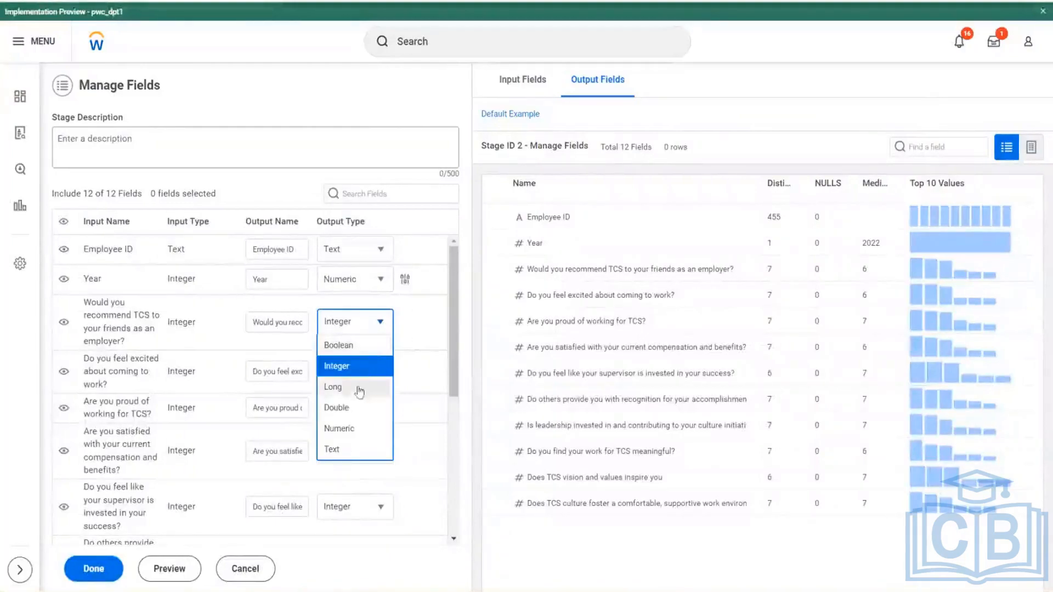
{"action": "left_click", "coordinate": [353, 430]}
{"action": "left_click", "coordinate": [380, 371]}
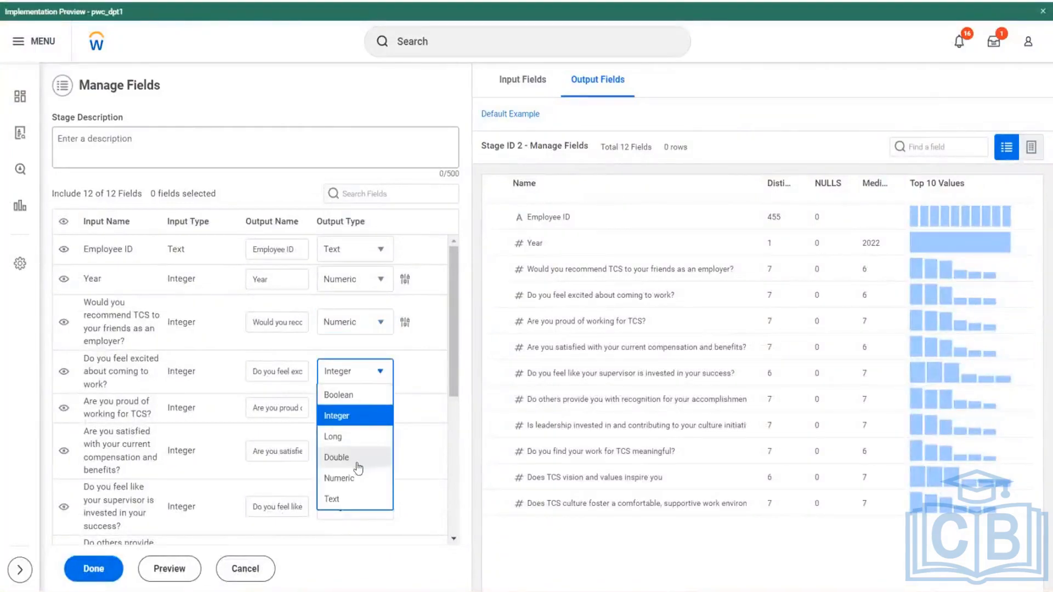
{"action": "left_click", "coordinate": [340, 477]}
{"action": "left_click", "coordinate": [386, 411]}
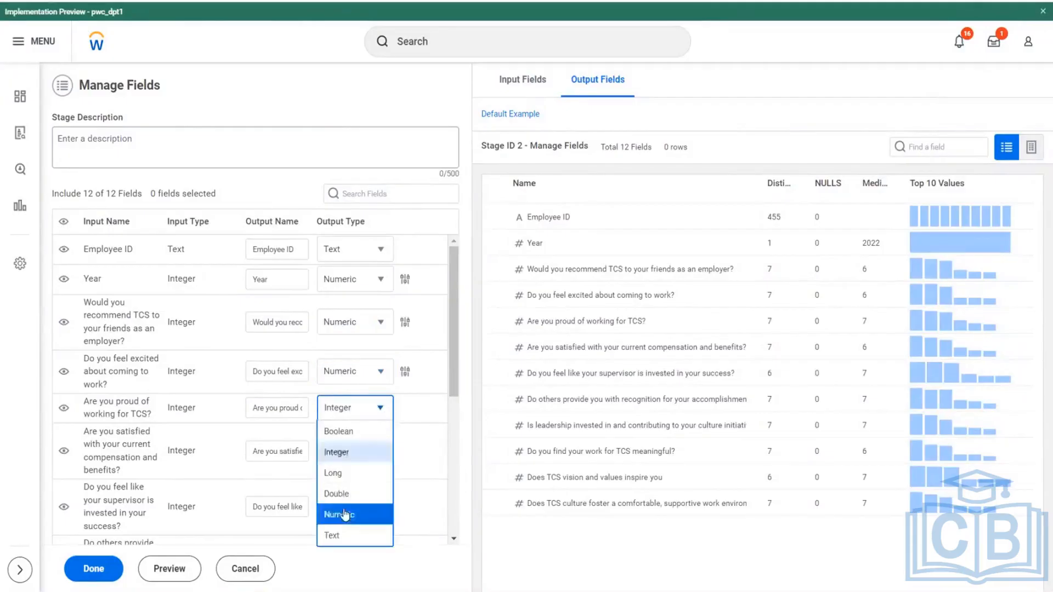
{"action": "left_click", "coordinate": [344, 512]}
- Set the output type of the compensation and benefits satisfaction field and the supervisor invested in your success field to Numeric
{"action": "scroll", "coordinate": [373, 394], "scroll_direction": "down", "scroll_amount": 1}
{"action": "left_click", "coordinate": [380, 382]}
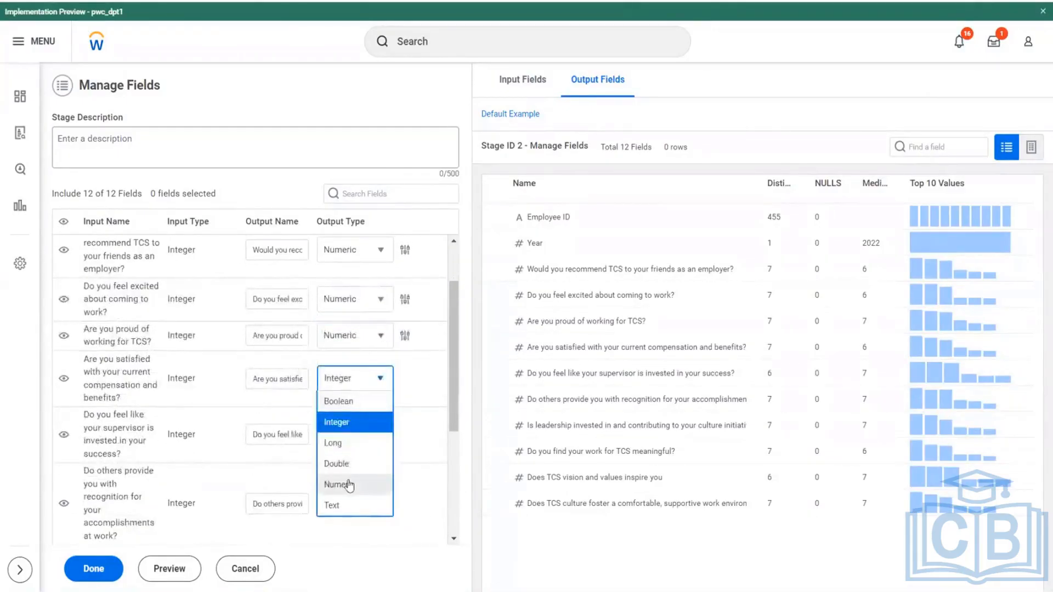
{"action": "left_click", "coordinate": [351, 481]}
{"action": "scroll", "coordinate": [370, 455], "scroll_direction": "down", "scroll_amount": 1}
{"action": "left_click", "coordinate": [379, 362]}
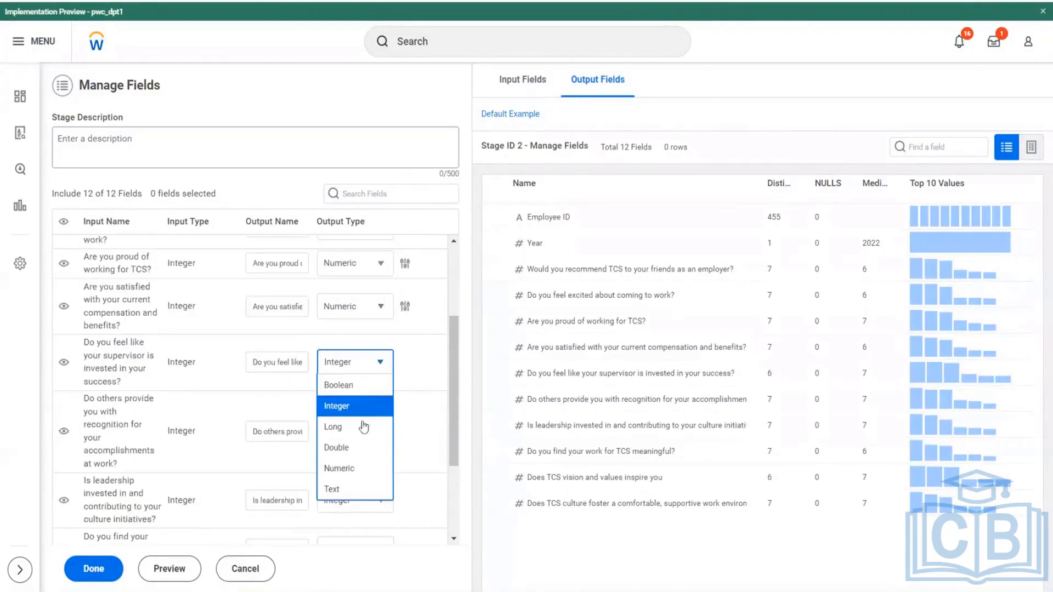
{"action": "left_click", "coordinate": [348, 468]}
- Set the output type of the recognition for accomplishments, leadership culture initiatives and meaningful work fields to Numeric
{"action": "scroll", "coordinate": [403, 378], "scroll_direction": "down", "scroll_amount": 2}
{"action": "left_click", "coordinate": [377, 294]}
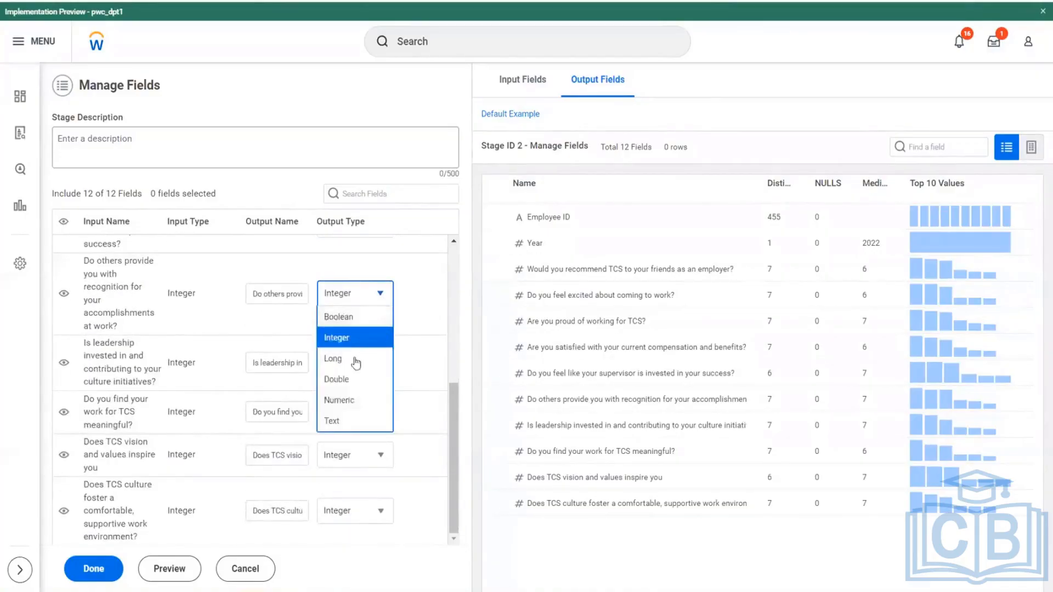
{"action": "left_click", "coordinate": [351, 399]}
{"action": "left_click", "coordinate": [379, 363]}
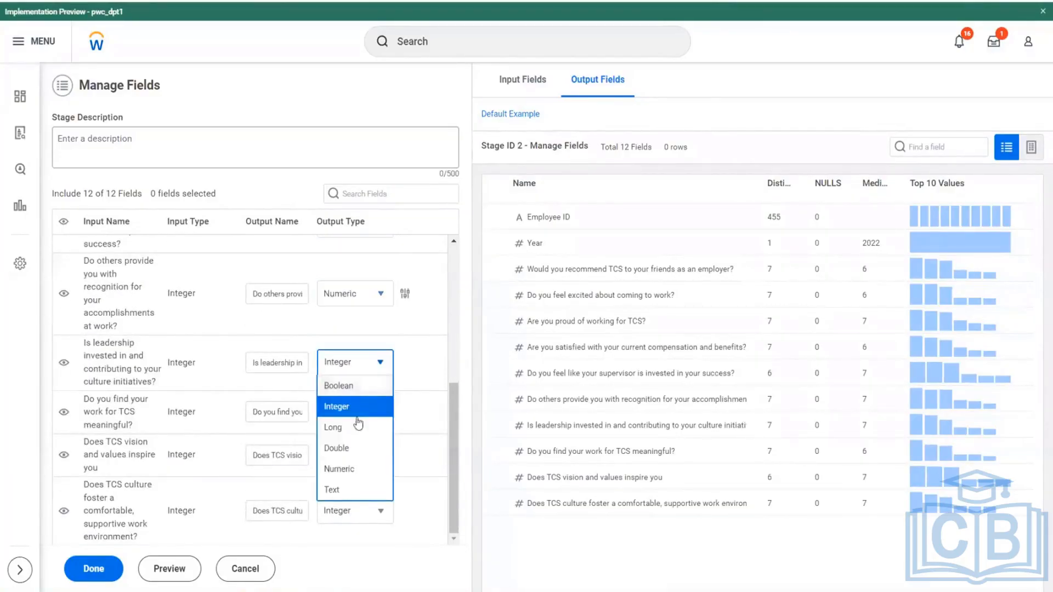
{"action": "left_click", "coordinate": [351, 468]}
{"action": "left_click", "coordinate": [382, 413]}
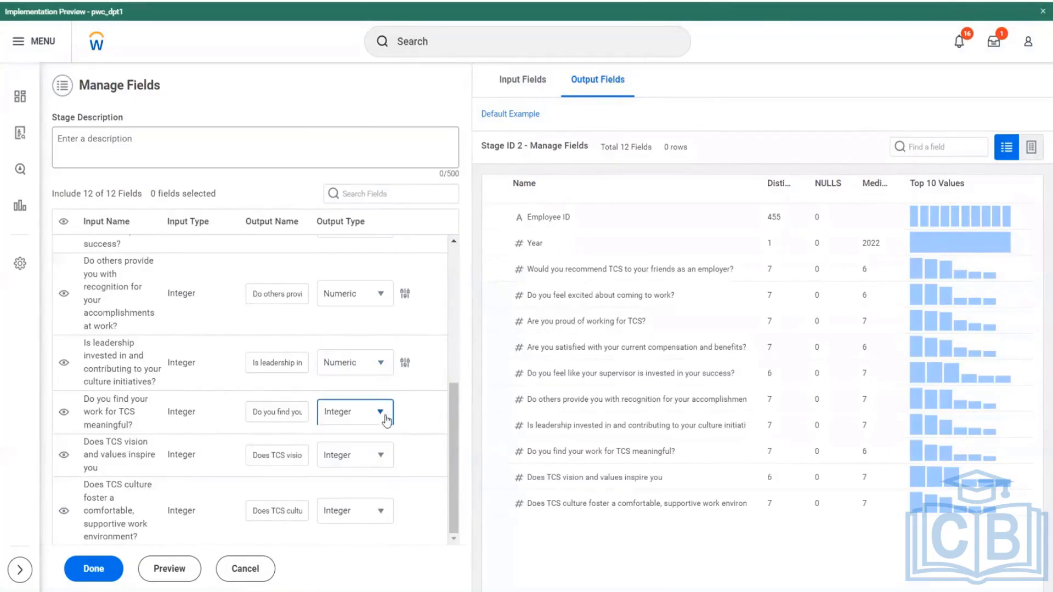
{"action": "left_click", "coordinate": [359, 517]}
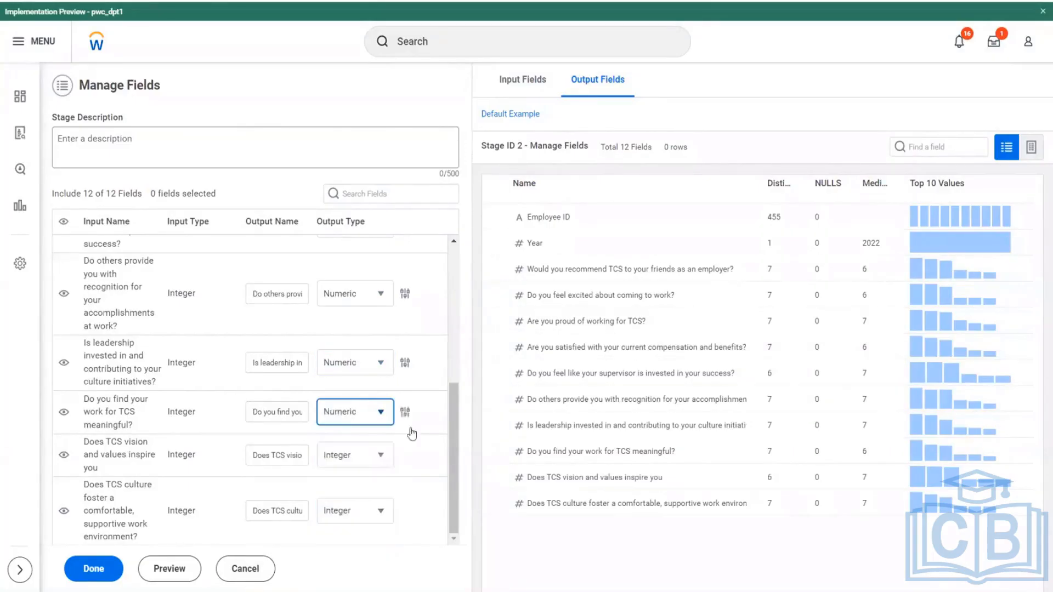
- Set the output type of the TCS vision and values and TCS culture fields to Numeric and complete the Manage Fields stage
{"action": "left_click", "coordinate": [377, 456]}
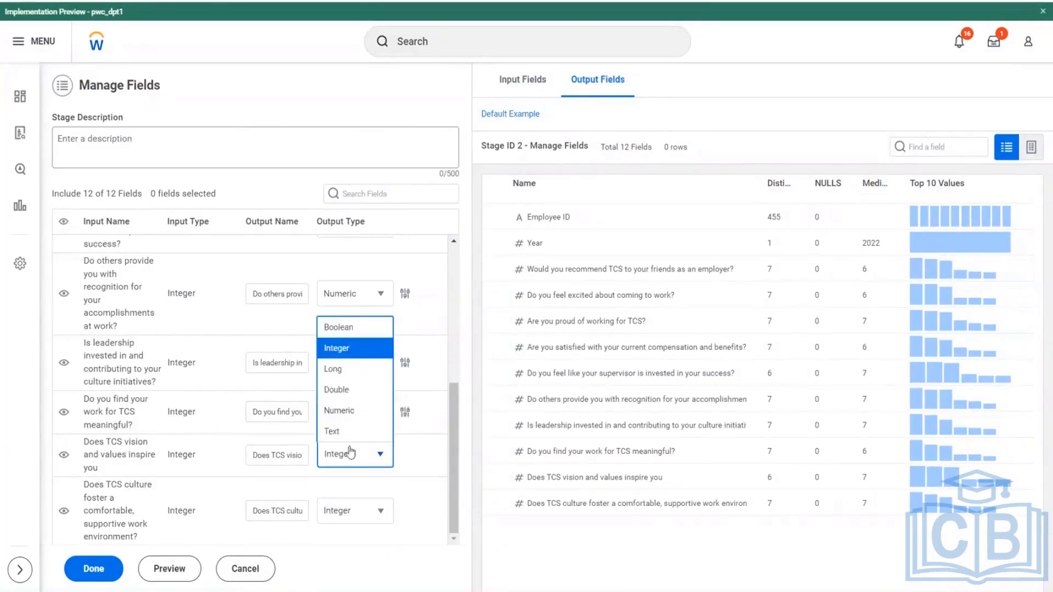
{"action": "left_click", "coordinate": [339, 406]}
{"action": "left_click", "coordinate": [381, 511]}
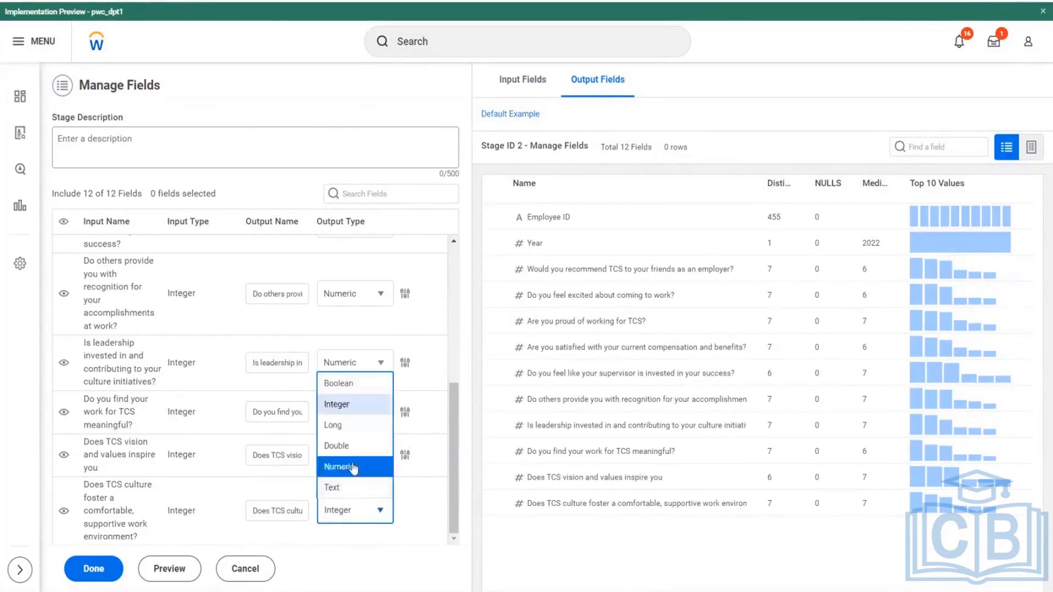
{"action": "left_click", "coordinate": [345, 466]}
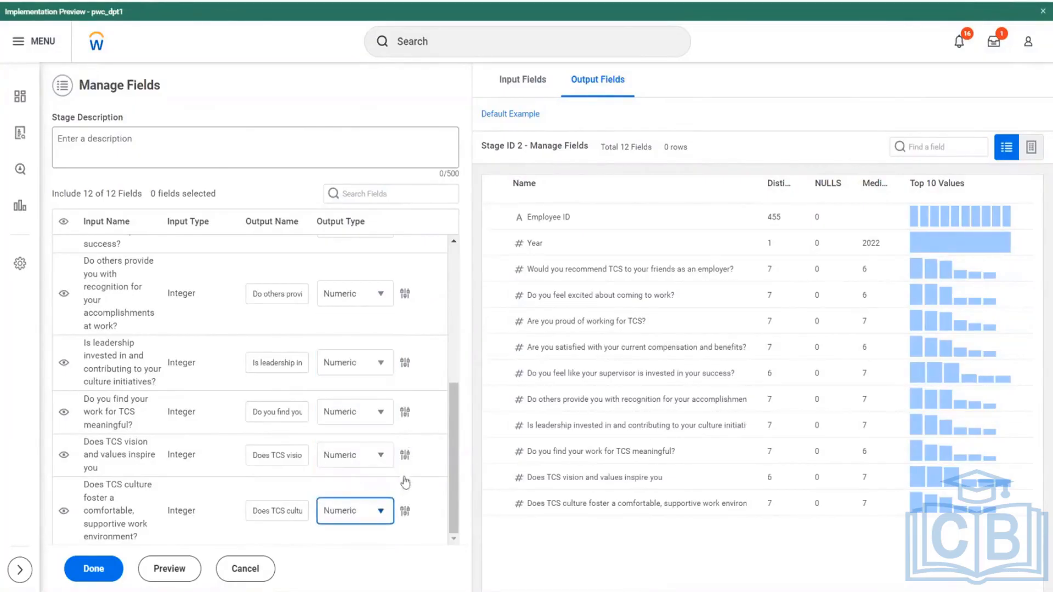
{"action": "left_click", "coordinate": [101, 570]}
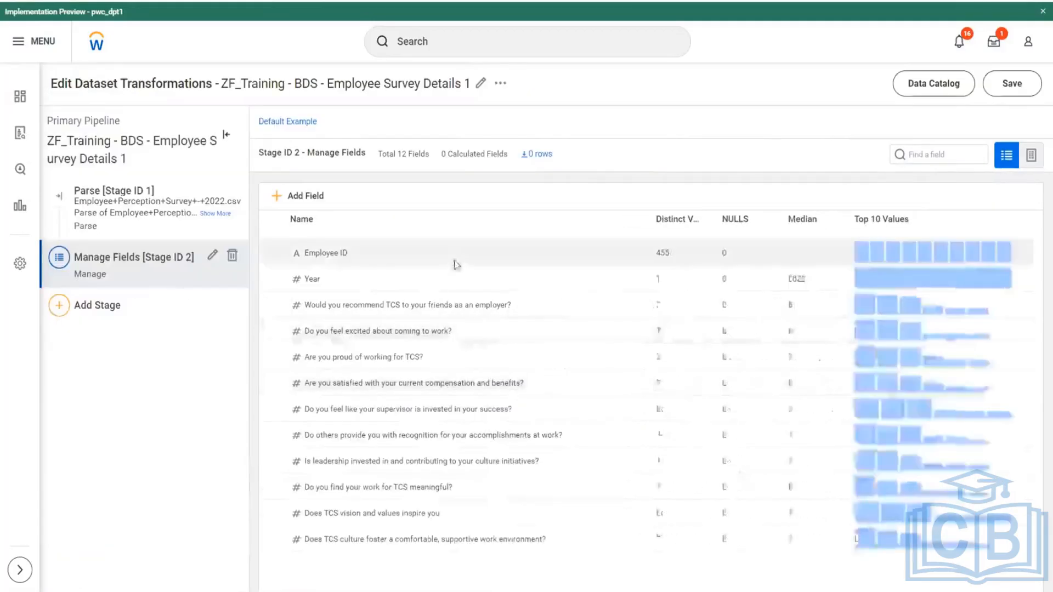
- Save the transformations of the ZF_Training - BDS - Employee Survey Details 1 dataset
{"action": "left_click_drag", "start_coordinate": [259, 85], "coordinate": [375, 100]}
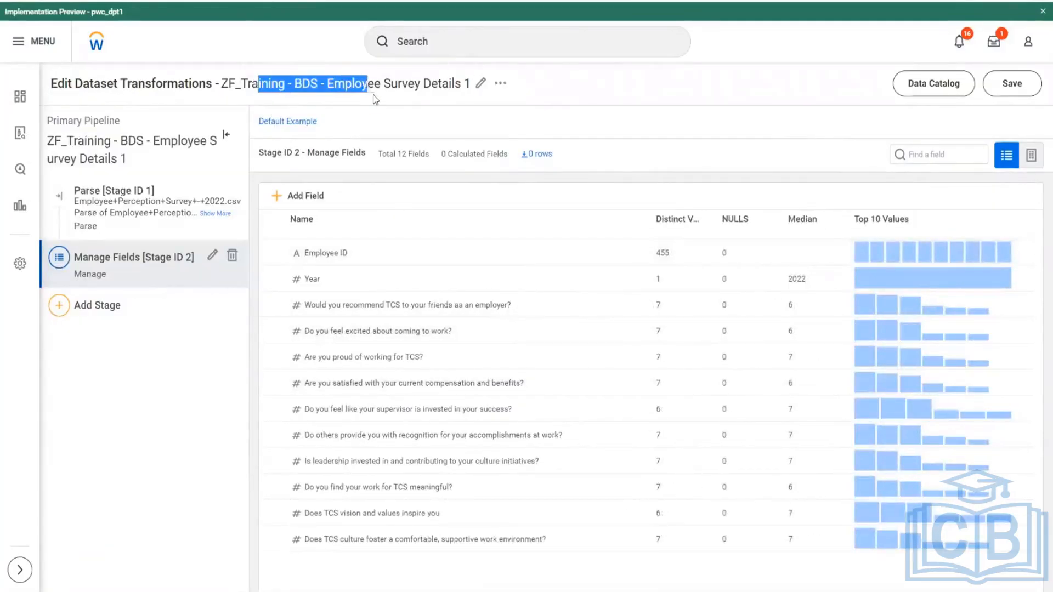
{"action": "left_click", "coordinate": [1012, 84]}
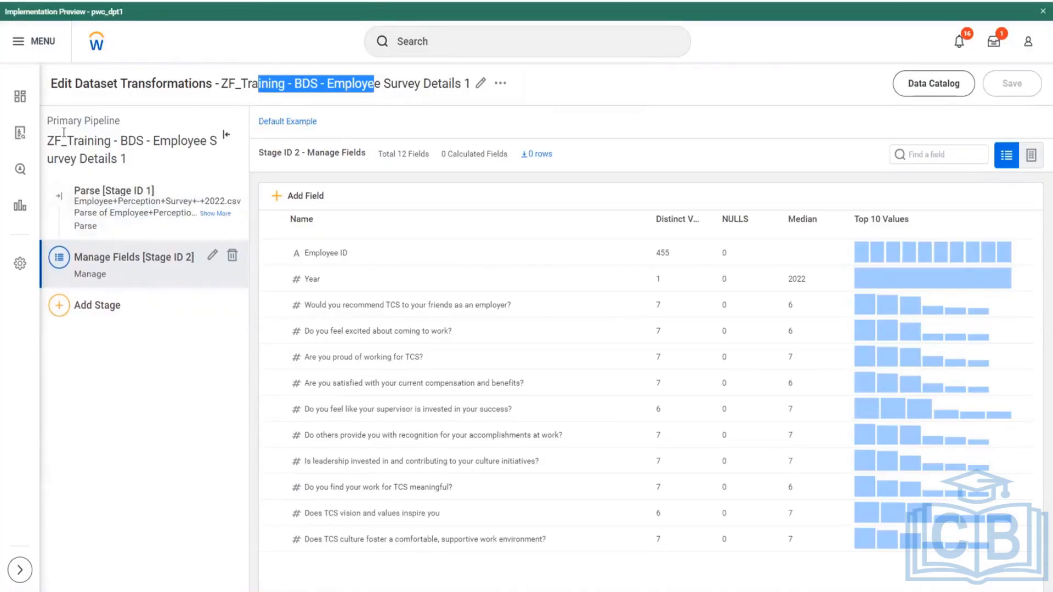
{"action": "left_click_drag", "start_coordinate": [229, 84], "coordinate": [432, 84]}
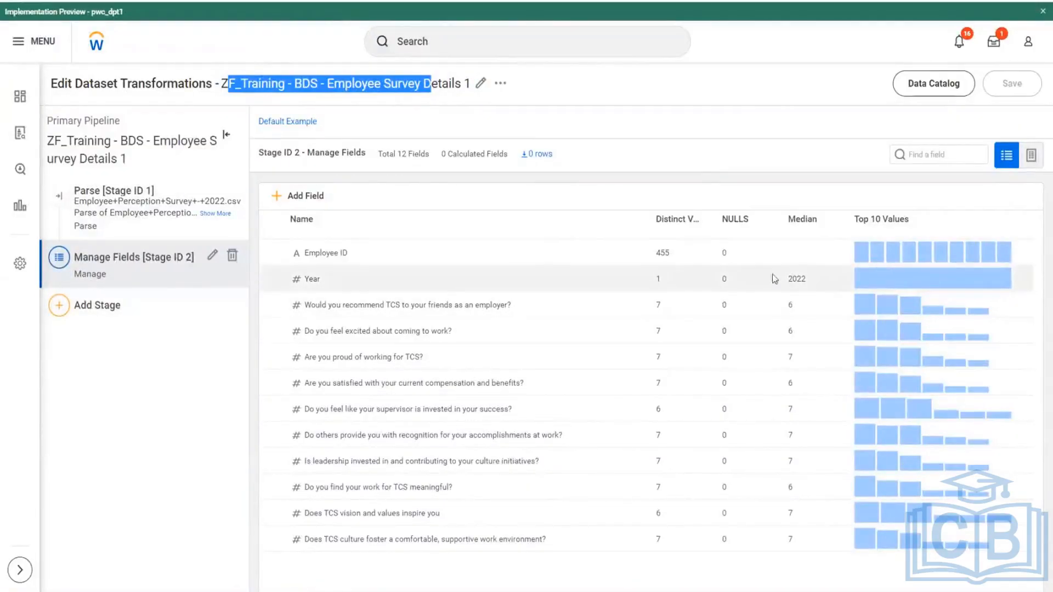
{"action": "left_click", "coordinate": [223, 83]}
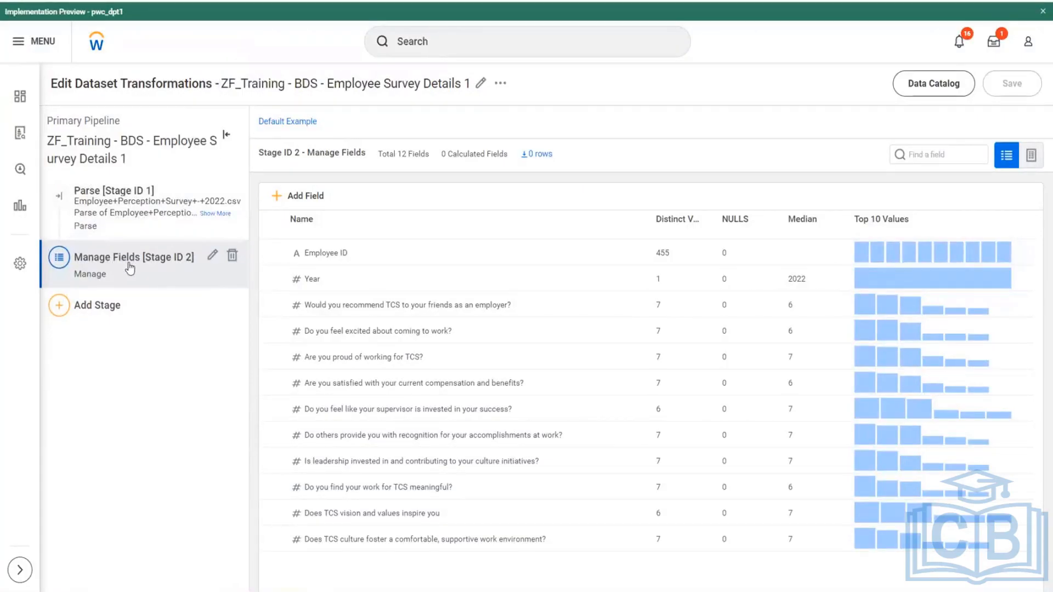
{"action": "left_click_drag", "start_coordinate": [260, 83], "coordinate": [462, 84]}
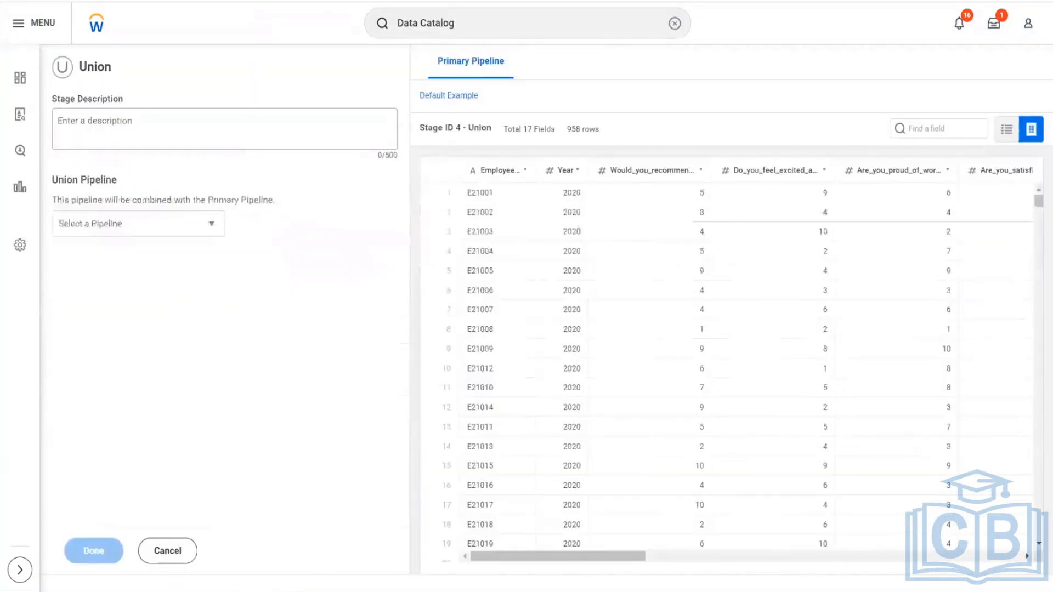
{"action": "left_click", "coordinate": [210, 223]}
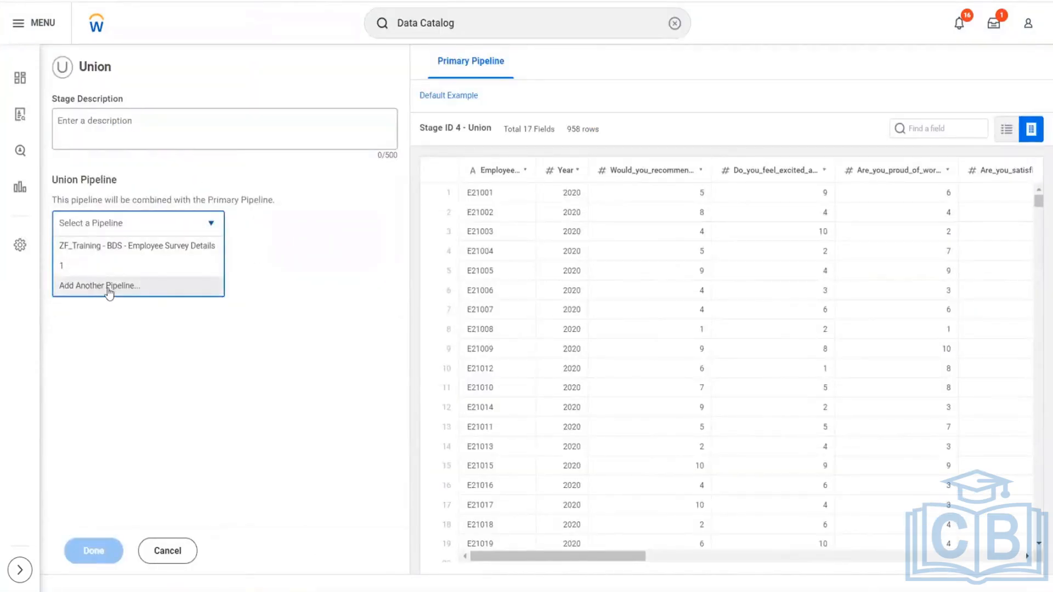
{"action": "left_click", "coordinate": [132, 245]}
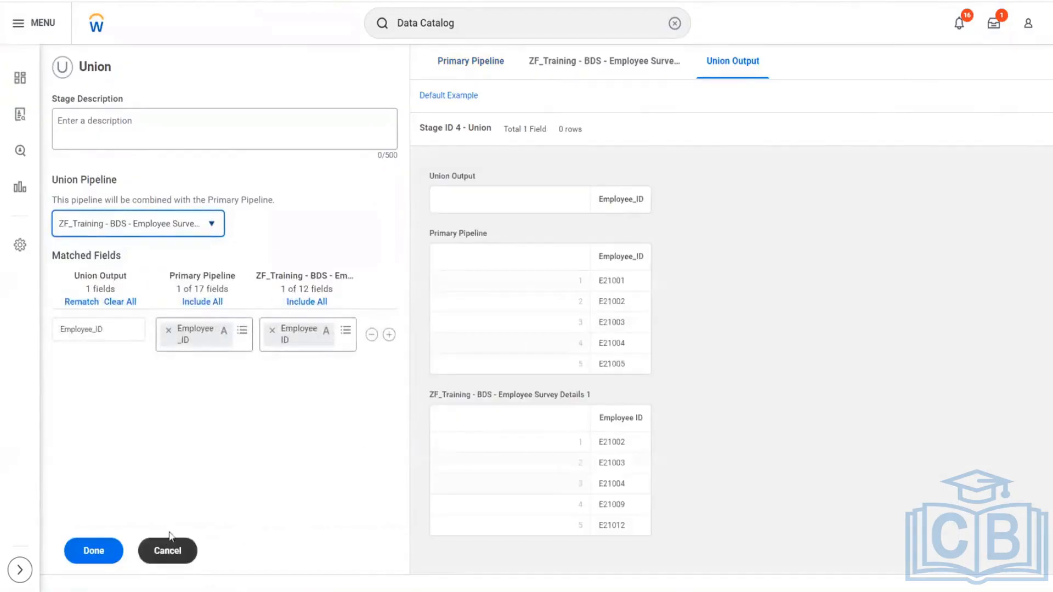
{"action": "left_click", "coordinate": [188, 550]}
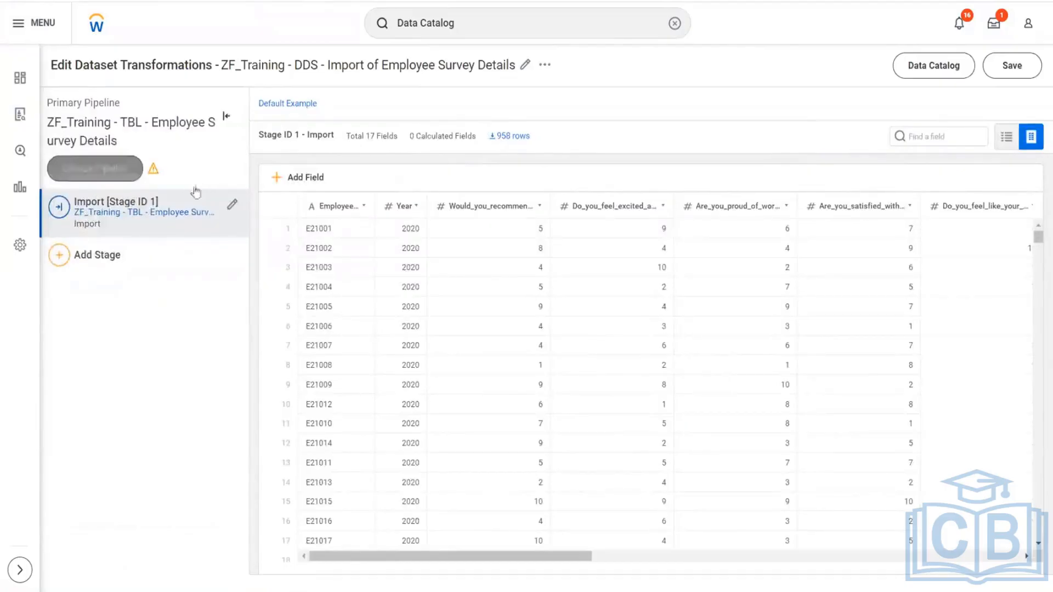
- Remove the additional ZF_Training - BDS - Employee Survey Details 1 pipeline from the derived dataset and save the dataset
{"action": "left_click", "coordinate": [94, 168]}
{"action": "mouse_move", "coordinate": [231, 189]}
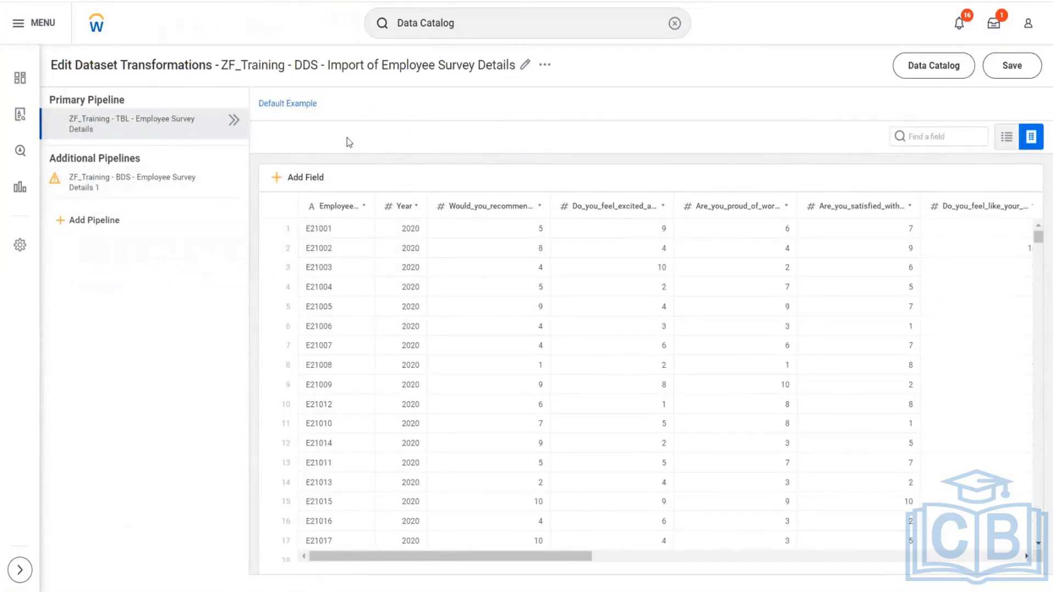
{"action": "left_click", "coordinate": [231, 125]}
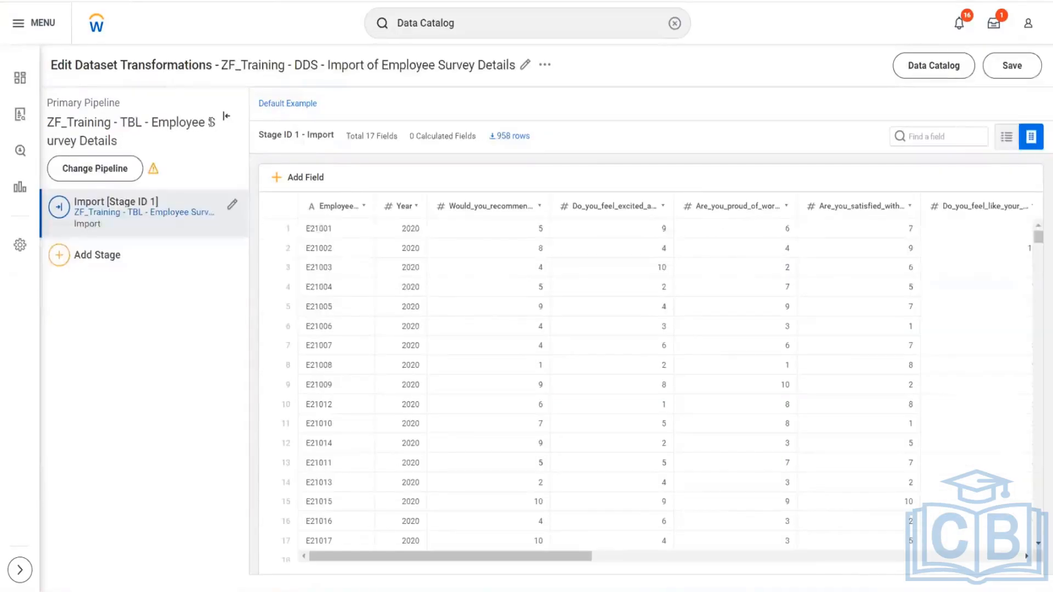
{"action": "left_click", "coordinate": [97, 169]}
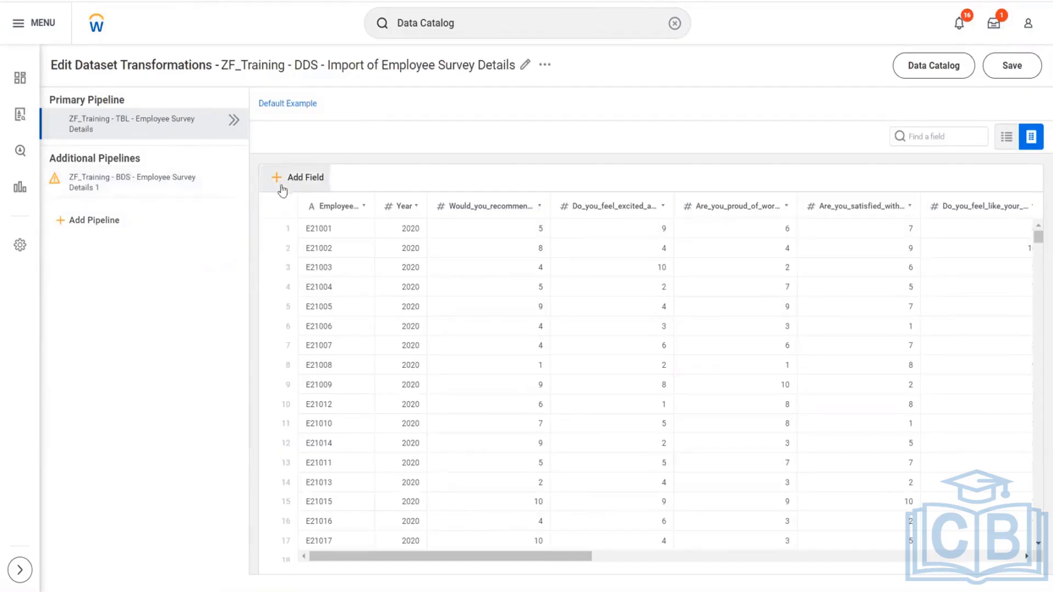
{"action": "left_click", "coordinate": [235, 182]}
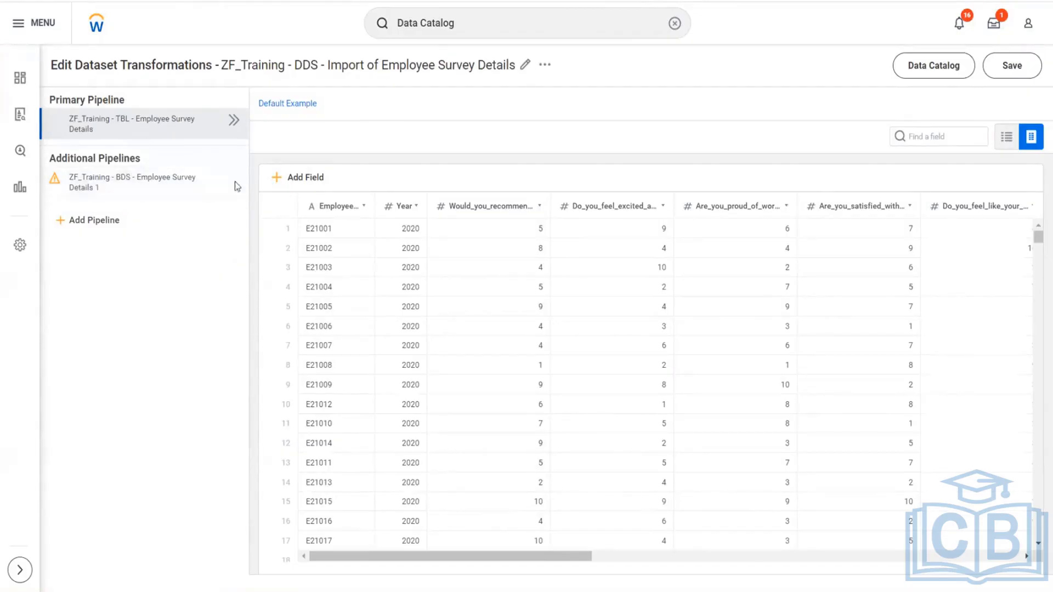
{"action": "left_click", "coordinate": [440, 345]}
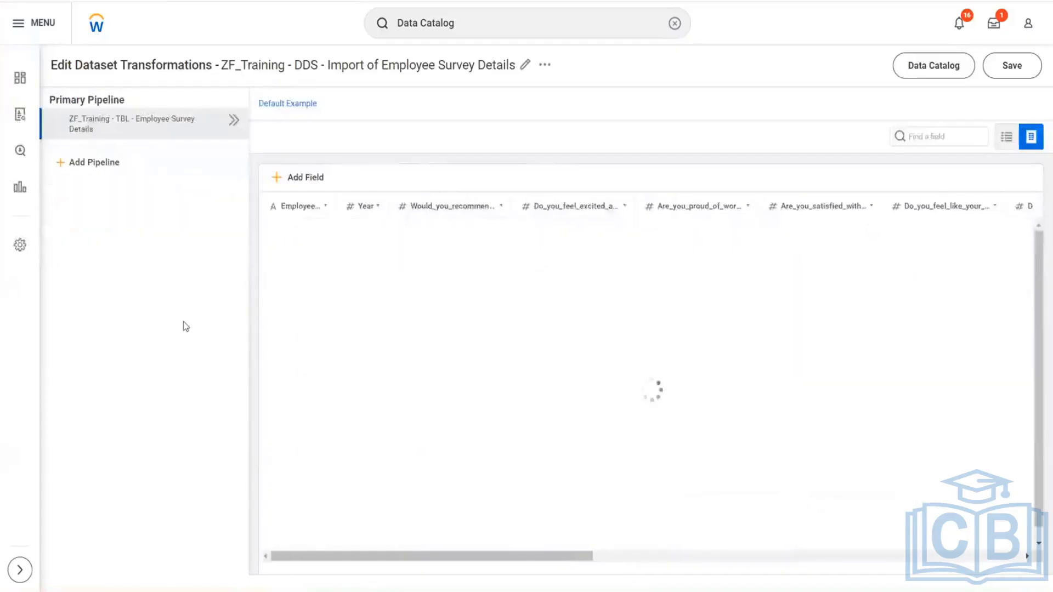
{"action": "left_click", "coordinate": [1014, 72]}
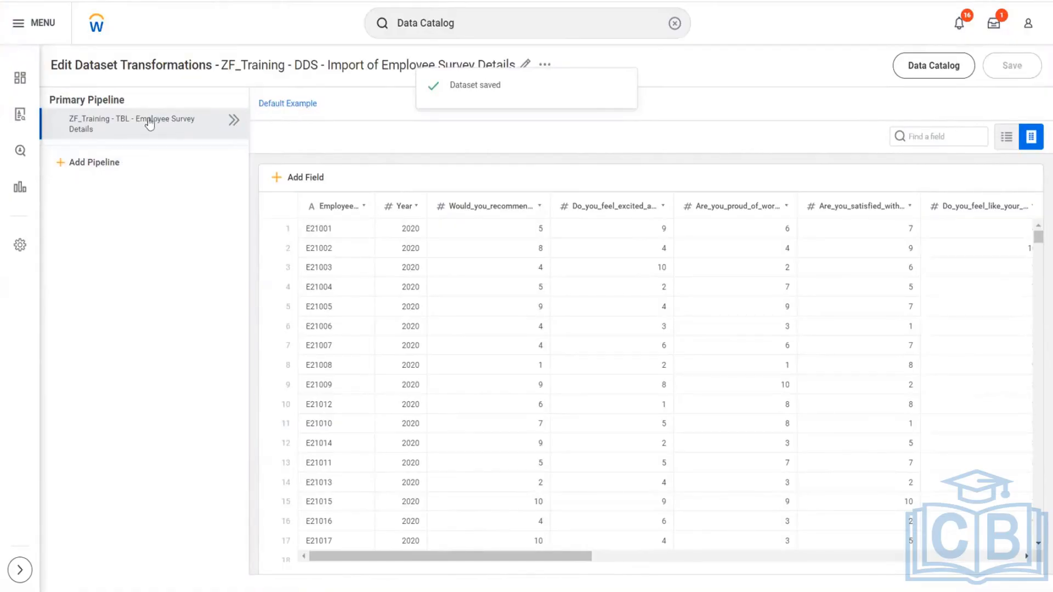
- Add a Union stage to the primary TBL pipeline, importing ZF_Training - BDS - Employee Survey Details 1 as the pipeline to combine
{"action": "left_click", "coordinate": [234, 122]}
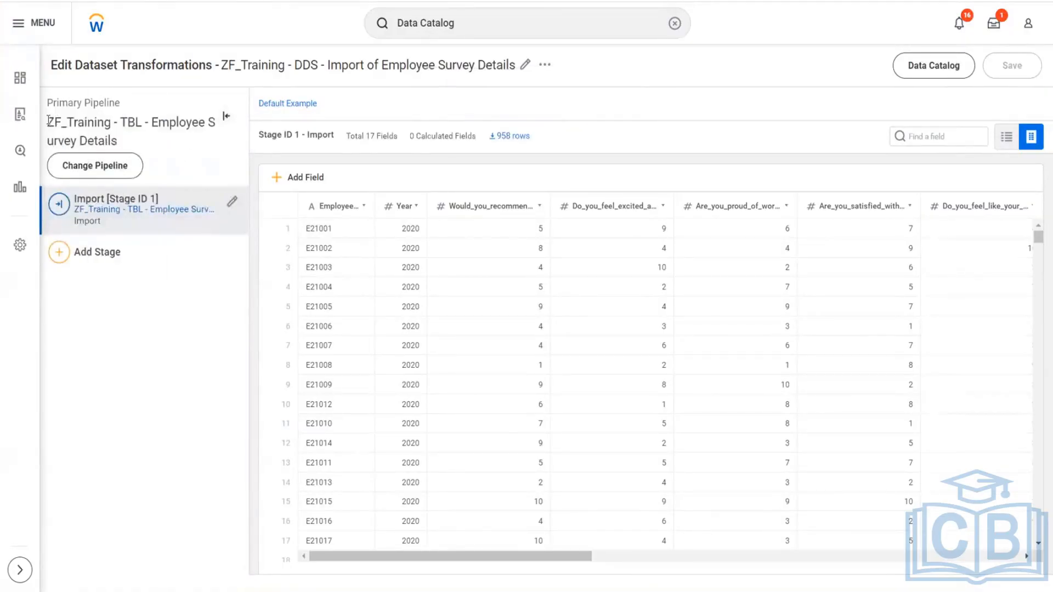
{"action": "left_click_drag", "start_coordinate": [49, 121], "coordinate": [127, 124]}
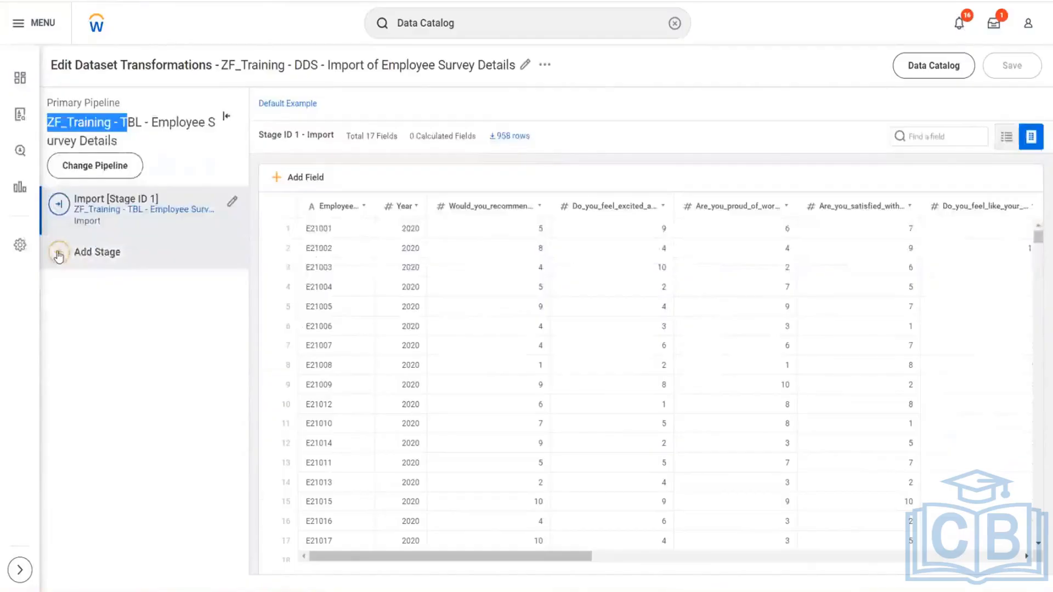
{"action": "left_click", "coordinate": [60, 253]}
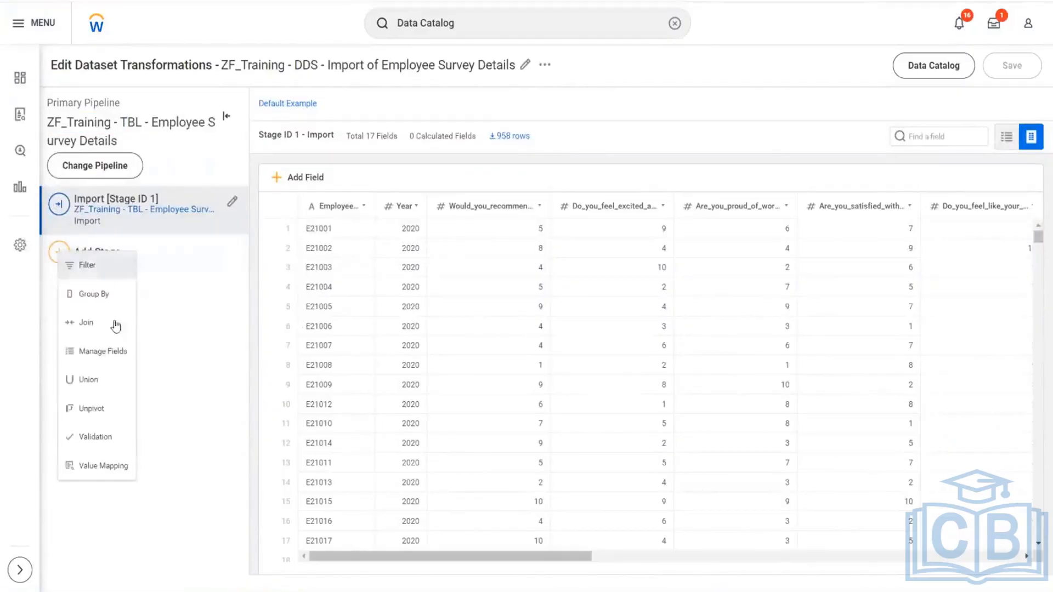
{"action": "left_click", "coordinate": [94, 384]}
{"action": "left_click", "coordinate": [214, 227]}
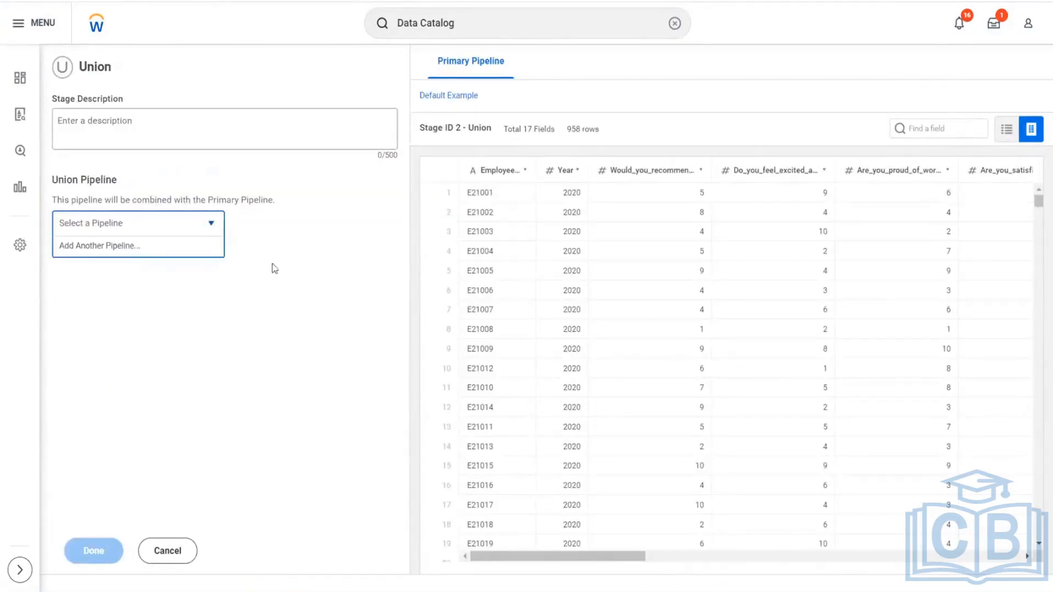
{"action": "left_click", "coordinate": [121, 248]}
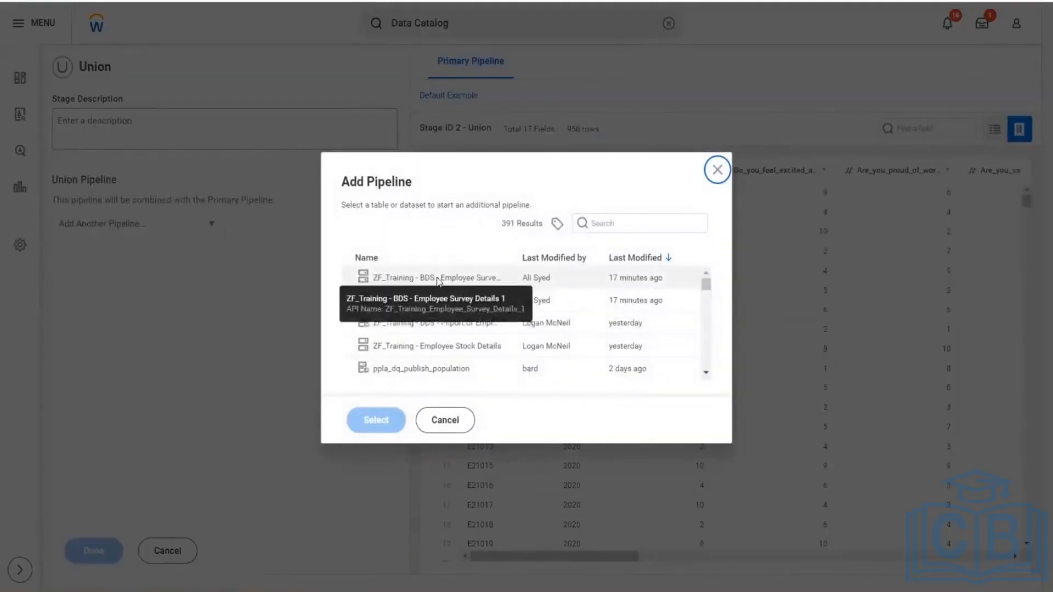
{"action": "left_click", "coordinate": [438, 281]}
{"action": "left_click", "coordinate": [378, 420]}
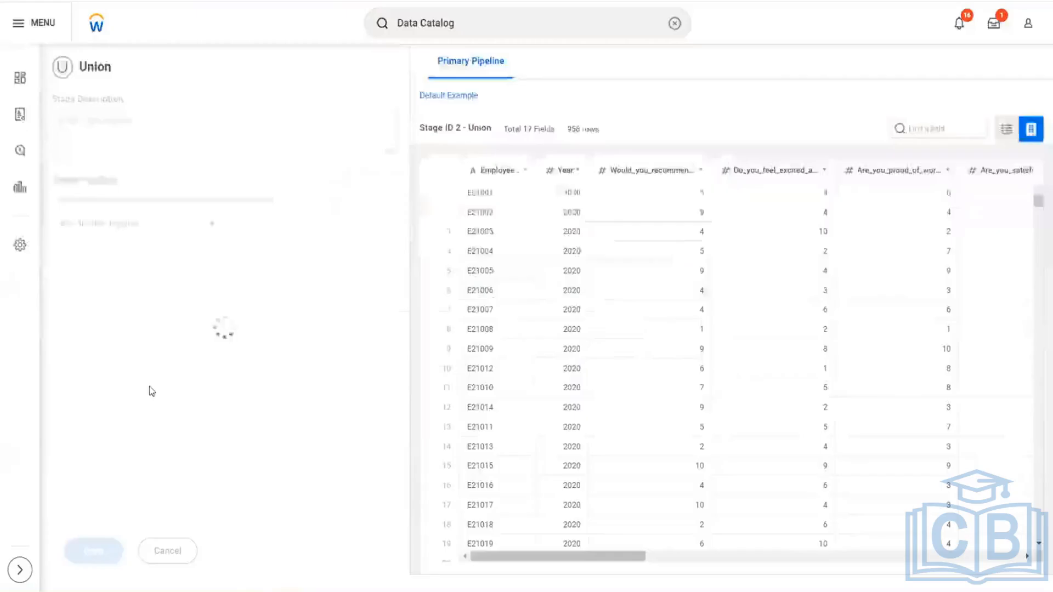
- Review the union's matched fields and inspect the data of the primary pipeline, the BDS pipeline and the union output
{"action": "scroll", "coordinate": [245, 229], "scroll_direction": "down", "scroll_amount": 8}
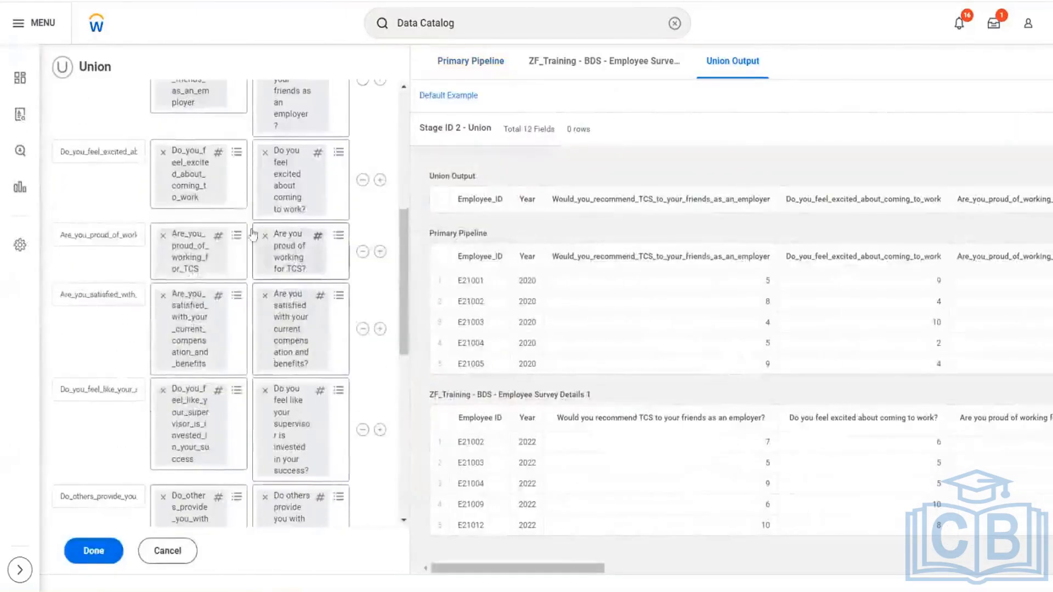
{"action": "scroll", "coordinate": [245, 229], "scroll_direction": "down", "scroll_amount": 5}
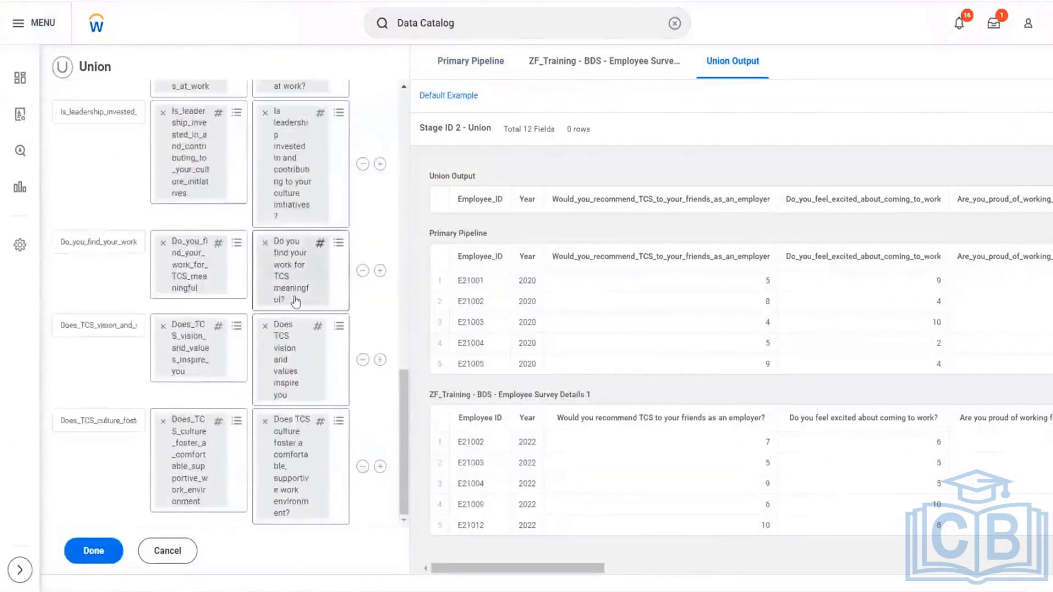
{"action": "scroll", "coordinate": [294, 300], "scroll_direction": "up", "scroll_amount": 13}
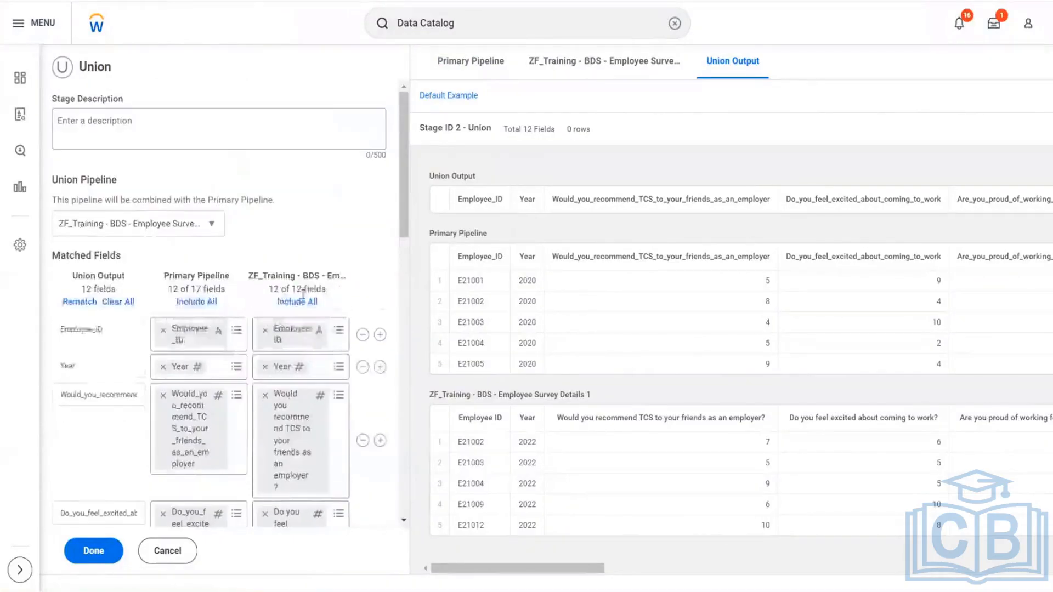
{"action": "left_click", "coordinate": [482, 70]}
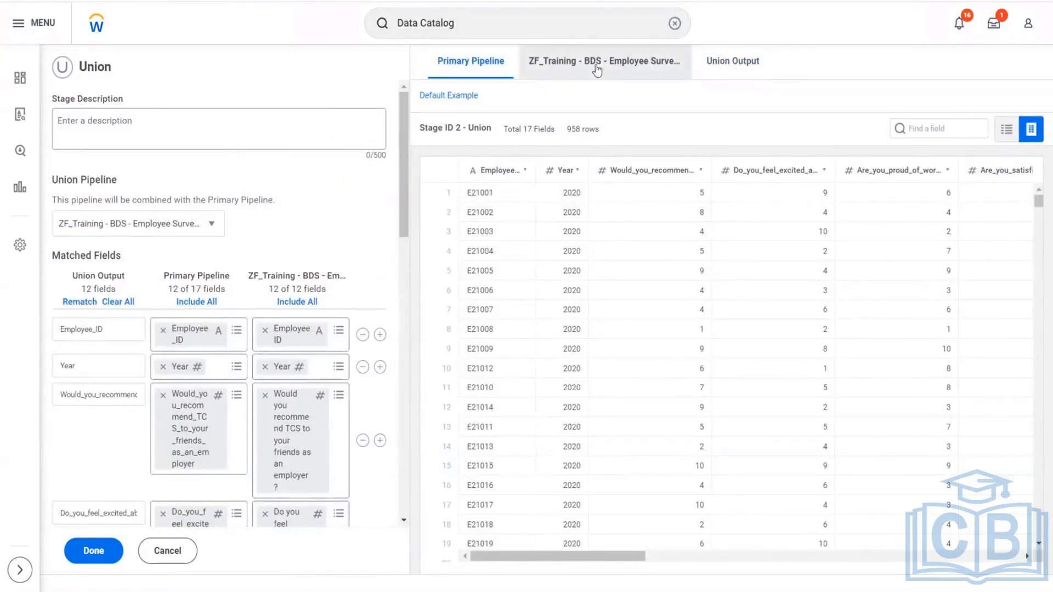
{"action": "left_click", "coordinate": [597, 67]}
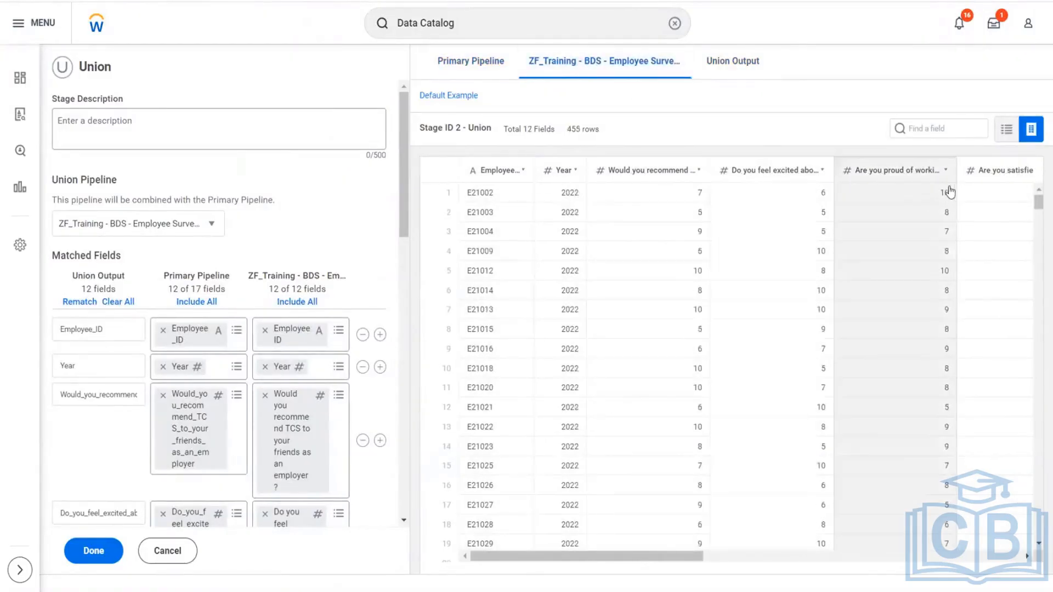
{"action": "left_click", "coordinate": [732, 65]}
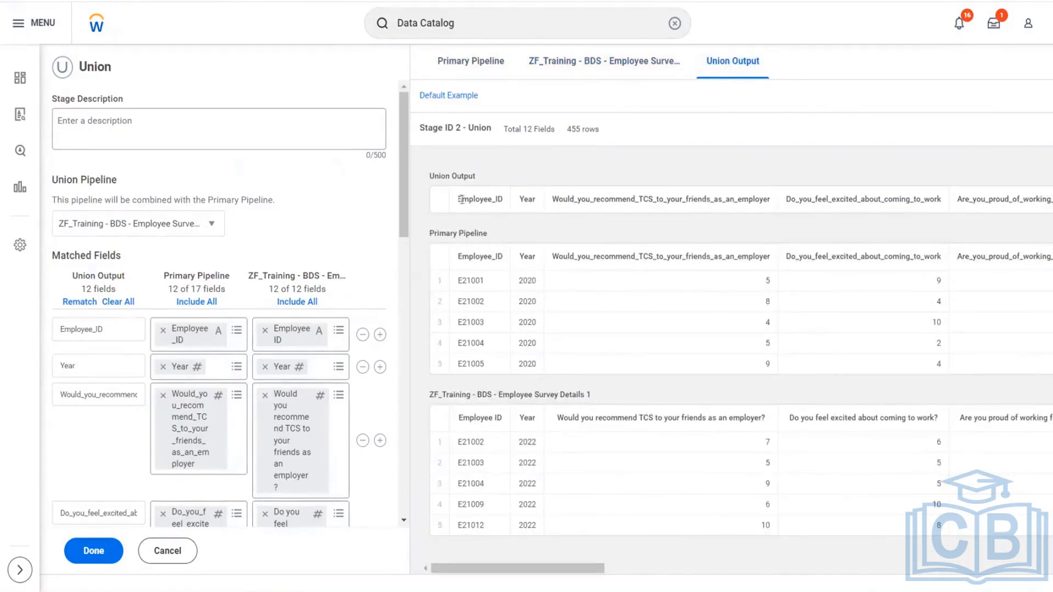
- Compare the Employee_ID, Year and TCS recommendation fields across the union output, the primary pipeline and the BDS pipeline
{"action": "left_click_drag", "start_coordinate": [459, 201], "coordinate": [515, 208]}
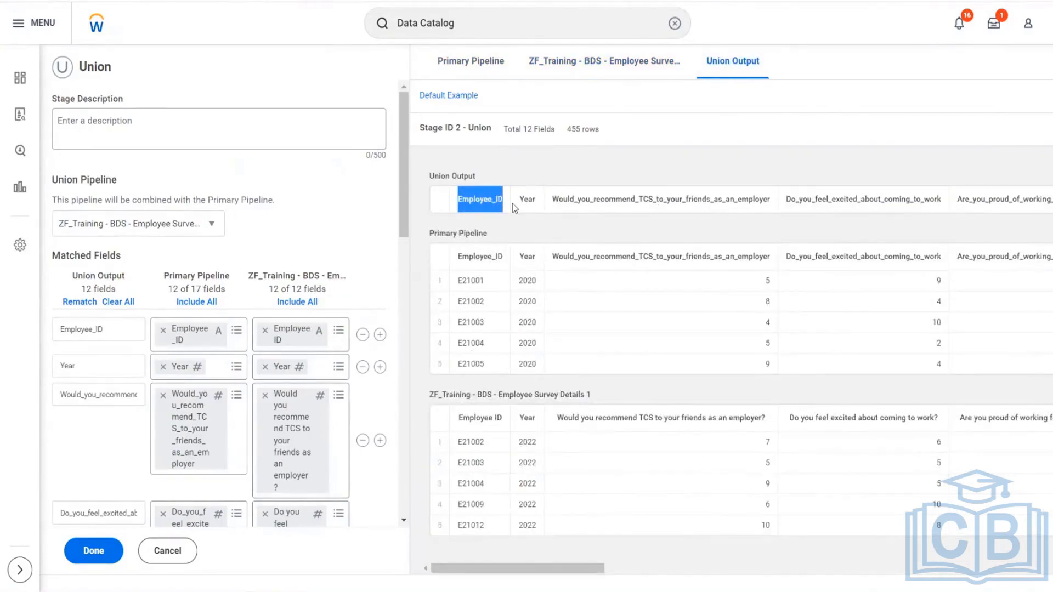
{"action": "left_click_drag", "start_coordinate": [103, 329], "coordinate": [55, 338]}
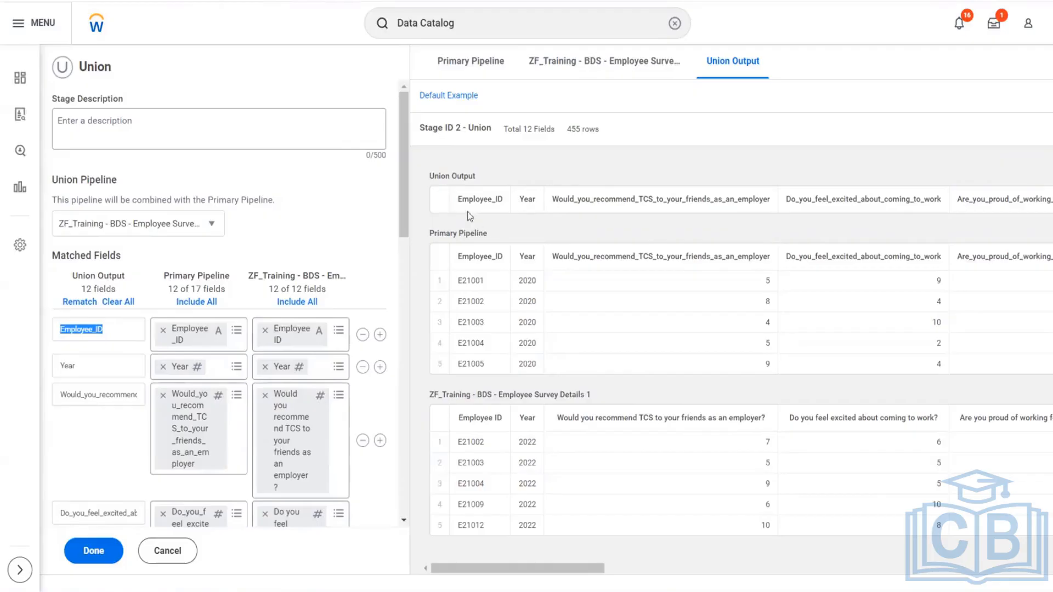
{"action": "left_click_drag", "start_coordinate": [459, 199], "coordinate": [495, 203]}
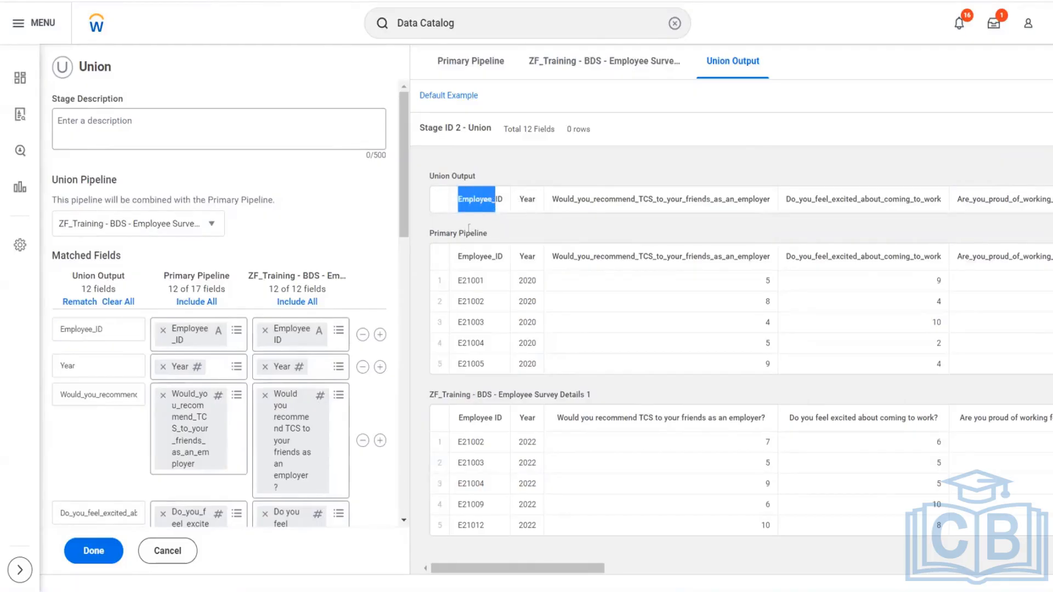
{"action": "left_click", "coordinate": [430, 233]}
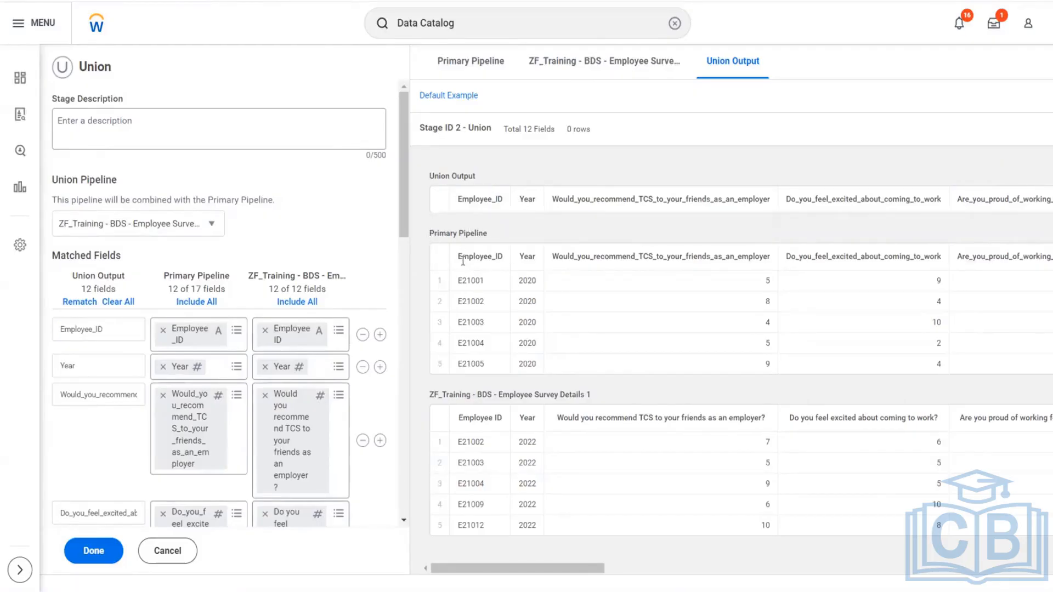
{"action": "left_click_drag", "start_coordinate": [463, 262], "coordinate": [500, 259]}
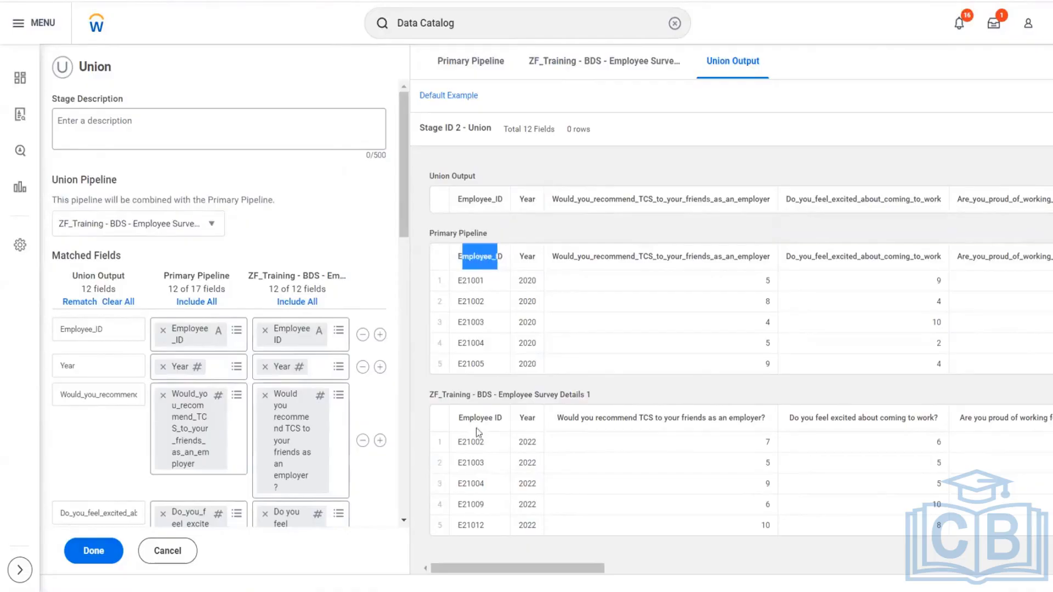
{"action": "left_click_drag", "start_coordinate": [461, 415], "coordinate": [489, 417]}
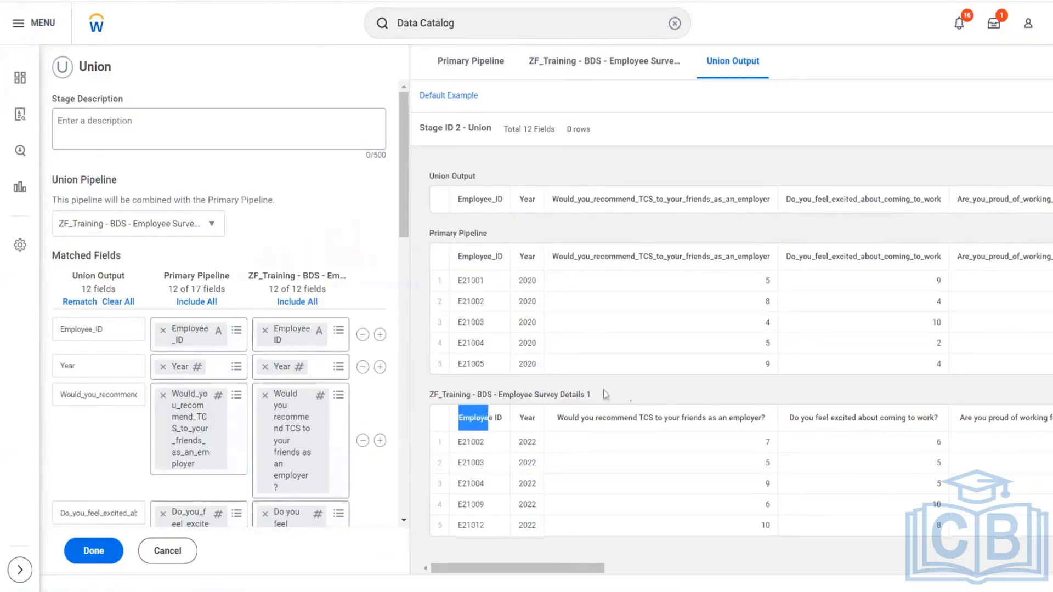
{"action": "left_click_drag", "start_coordinate": [606, 393], "coordinate": [433, 398]}
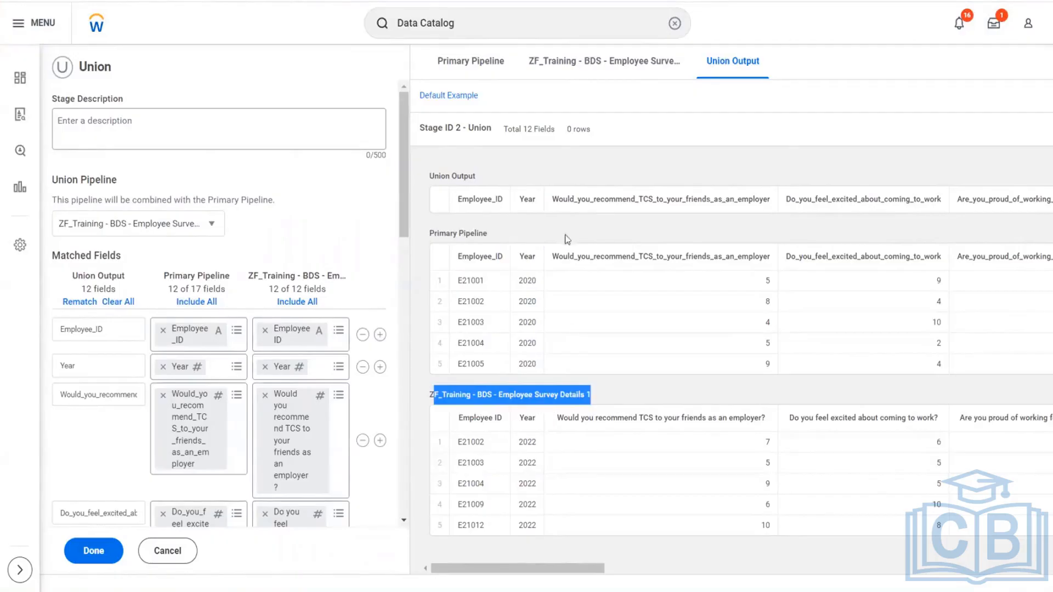
{"action": "left_click_drag", "start_coordinate": [519, 200], "coordinate": [540, 204]}
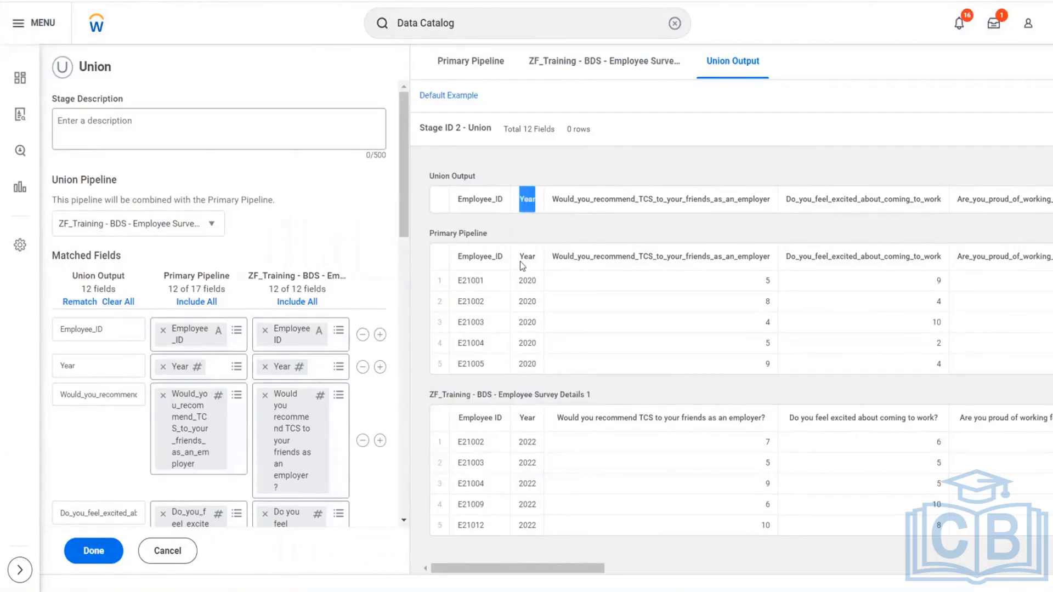
{"action": "left_click_drag", "start_coordinate": [518, 259], "coordinate": [533, 267]}
{"action": "left_click_drag", "start_coordinate": [524, 421], "coordinate": [540, 421]}
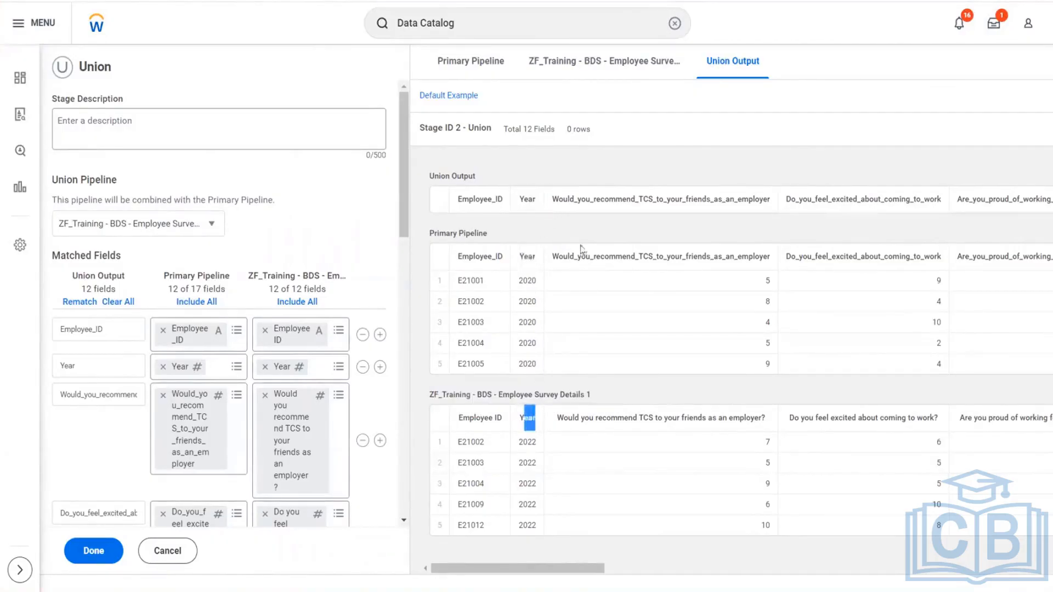
{"action": "left_click_drag", "start_coordinate": [574, 256], "coordinate": [712, 262]}
{"action": "left_click_drag", "start_coordinate": [619, 421], "coordinate": [707, 420]}
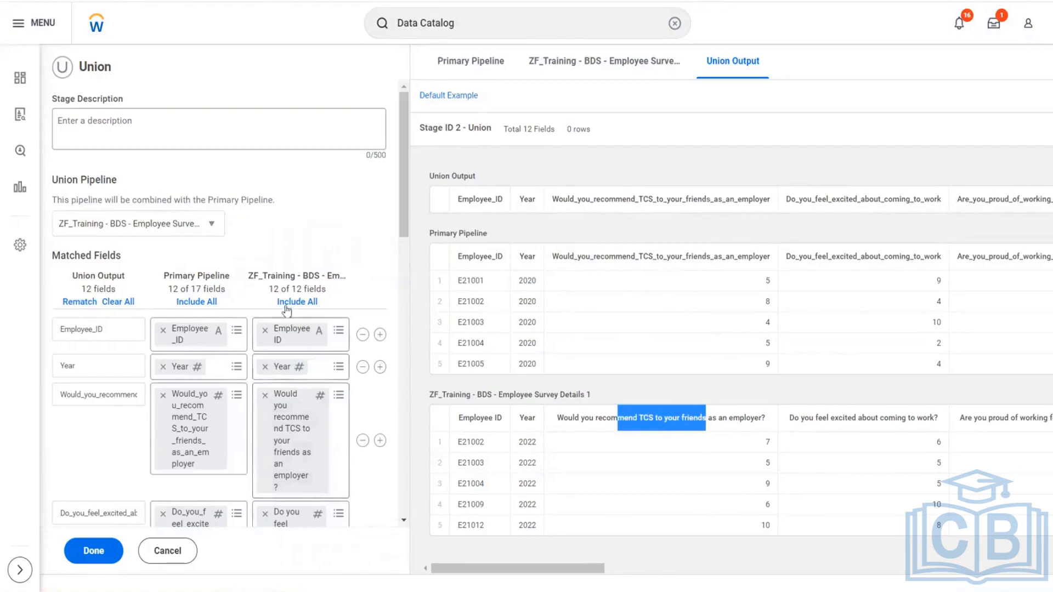
{"action": "scroll", "coordinate": [281, 265], "scroll_direction": "down", "scroll_amount": 10}
{"action": "scroll", "coordinate": [281, 264], "scroll_direction": "up", "scroll_amount": 10}
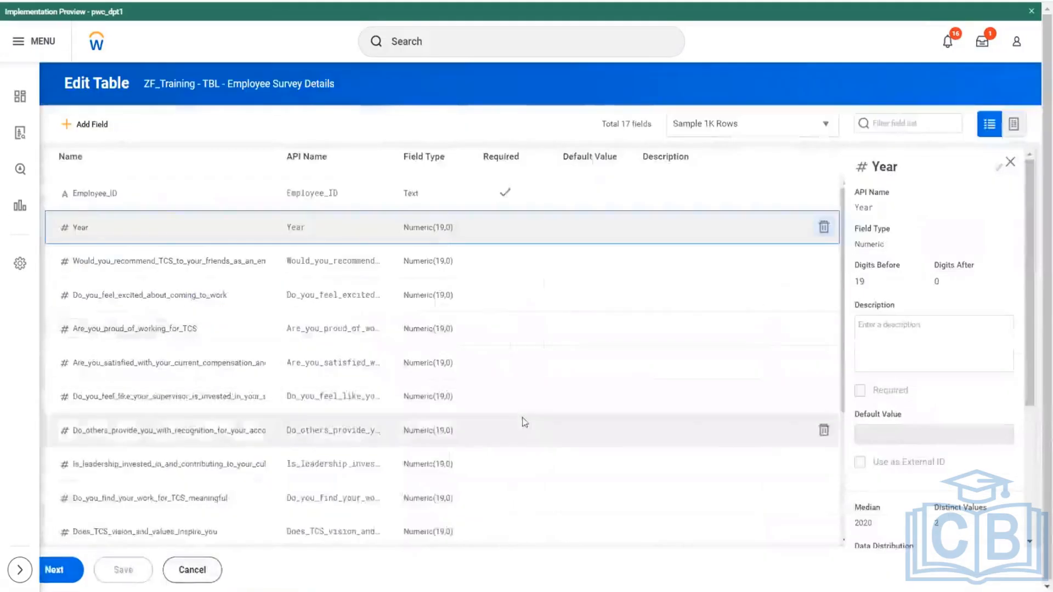
- Review the field list and total fields of the ZF_Training - TBL - Employee Survey Details table against the union's primary pipeline
{"action": "scroll", "coordinate": [521, 423], "scroll_direction": "down", "scroll_amount": 4}
{"action": "scroll", "coordinate": [272, 252], "scroll_direction": "up", "scroll_amount": 4}
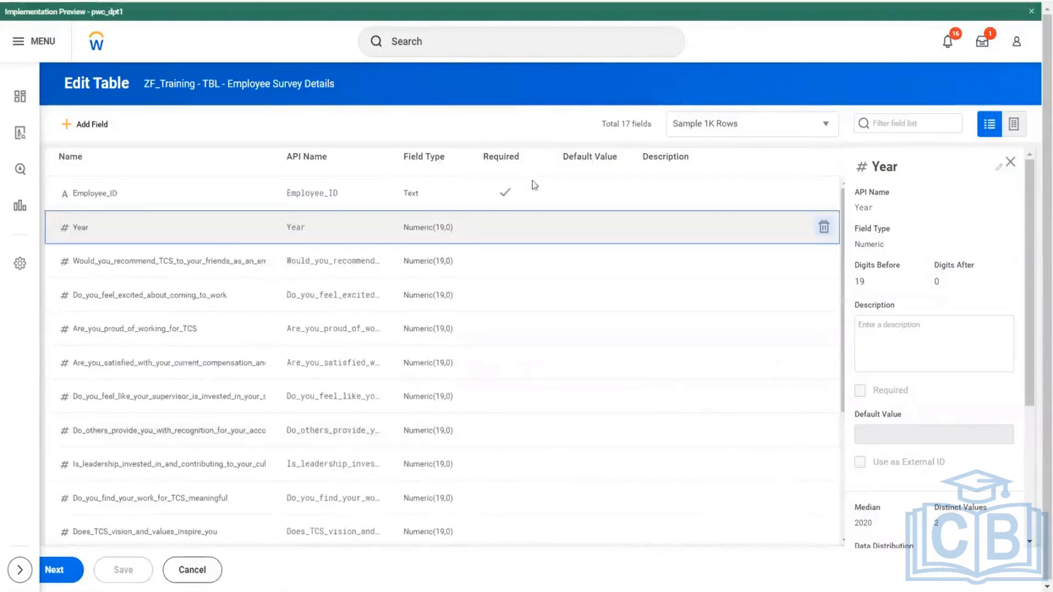
{"action": "left_click_drag", "start_coordinate": [606, 126], "coordinate": [648, 125]}
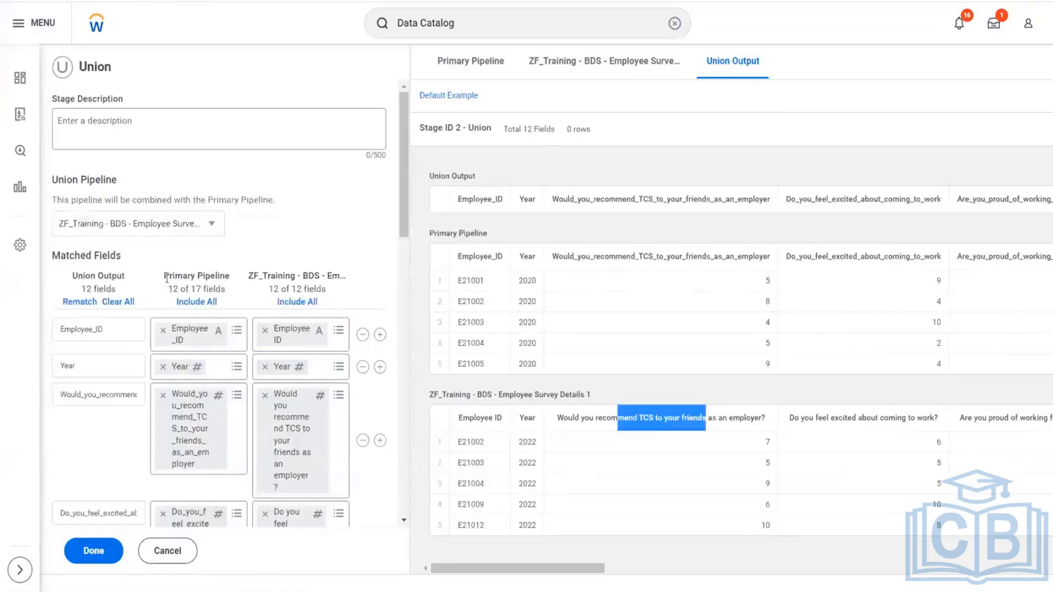
{"action": "left_click_drag", "start_coordinate": [166, 279], "coordinate": [236, 298]}
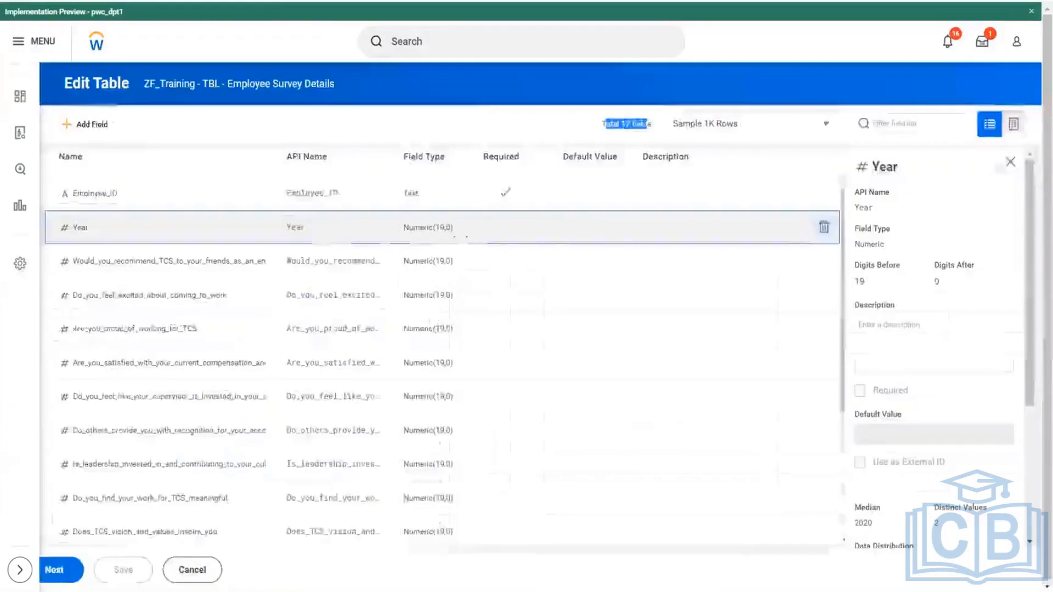
{"action": "scroll", "coordinate": [165, 356], "scroll_direction": "down", "scroll_amount": 8}
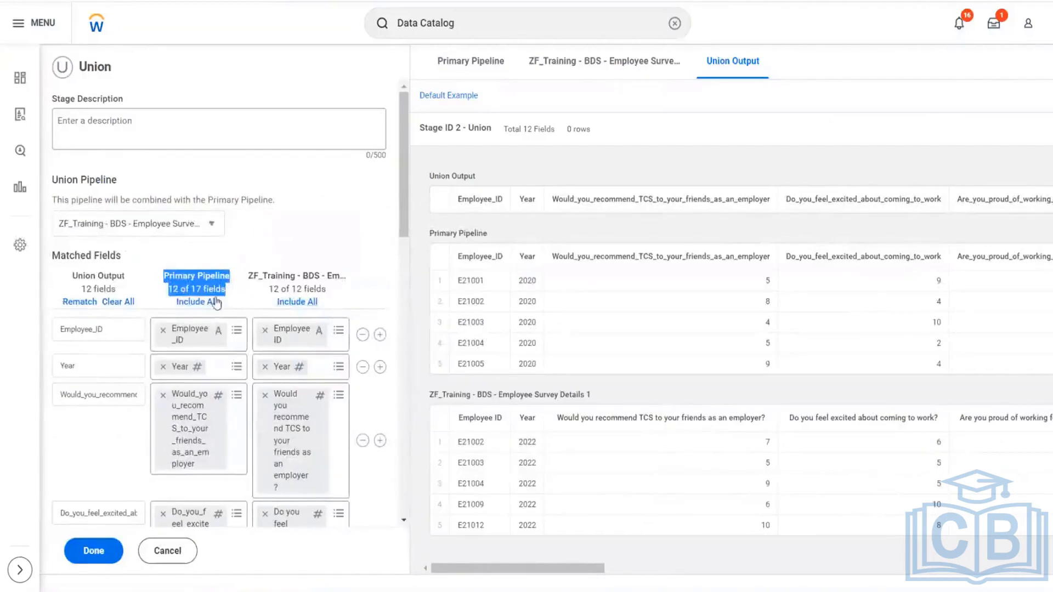
- Check the matched fields of both pipelines through the end of the list and complete the Union stage
{"action": "left_click_drag", "start_coordinate": [270, 289], "coordinate": [278, 289]}
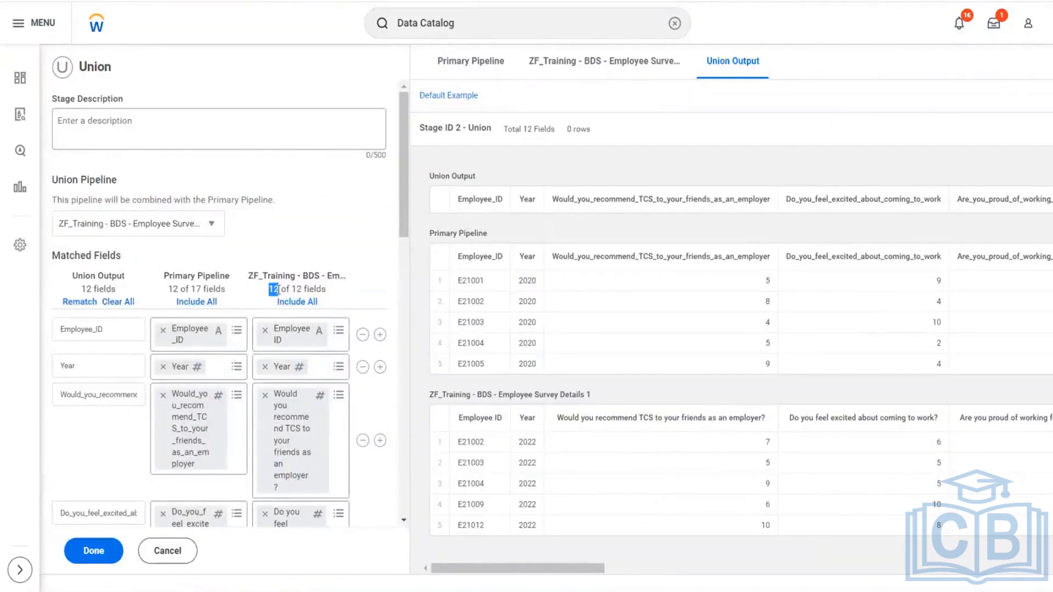
{"action": "double_click", "coordinate": [180, 291]}
{"action": "scroll", "coordinate": [246, 381], "scroll_direction": "down", "scroll_amount": 10}
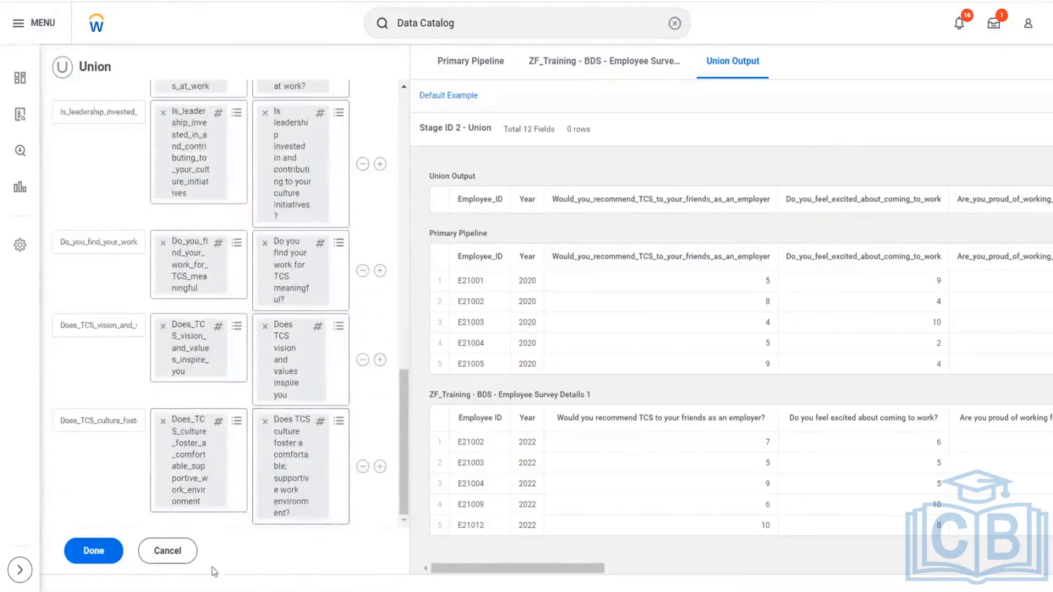
{"action": "left_click", "coordinate": [93, 551]}
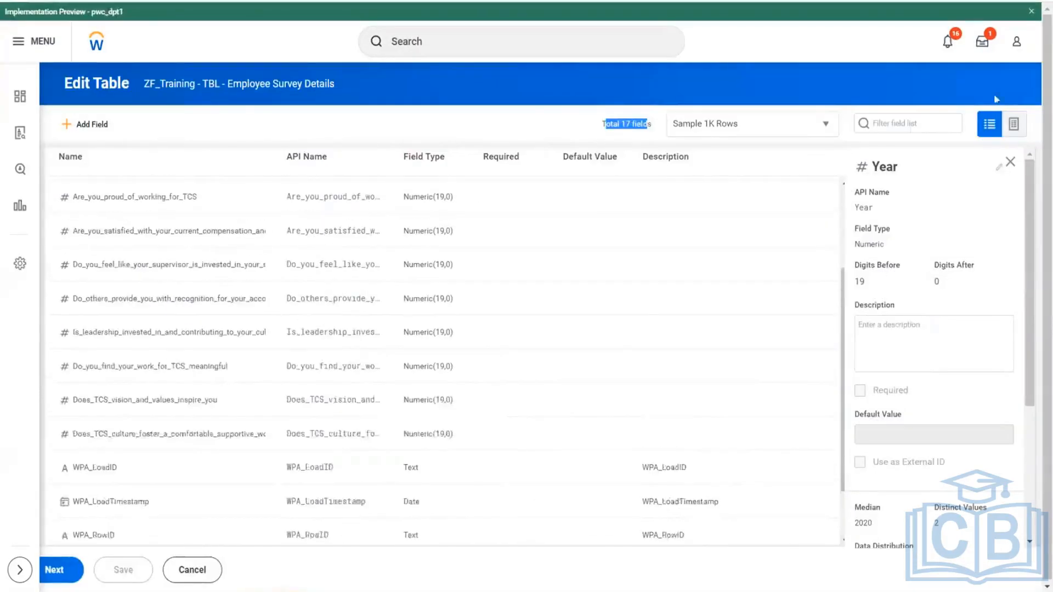
- Finish editing the ZF_Training - TBL - Employee Survey Details table and view its load activities
{"action": "left_click", "coordinate": [63, 576]}
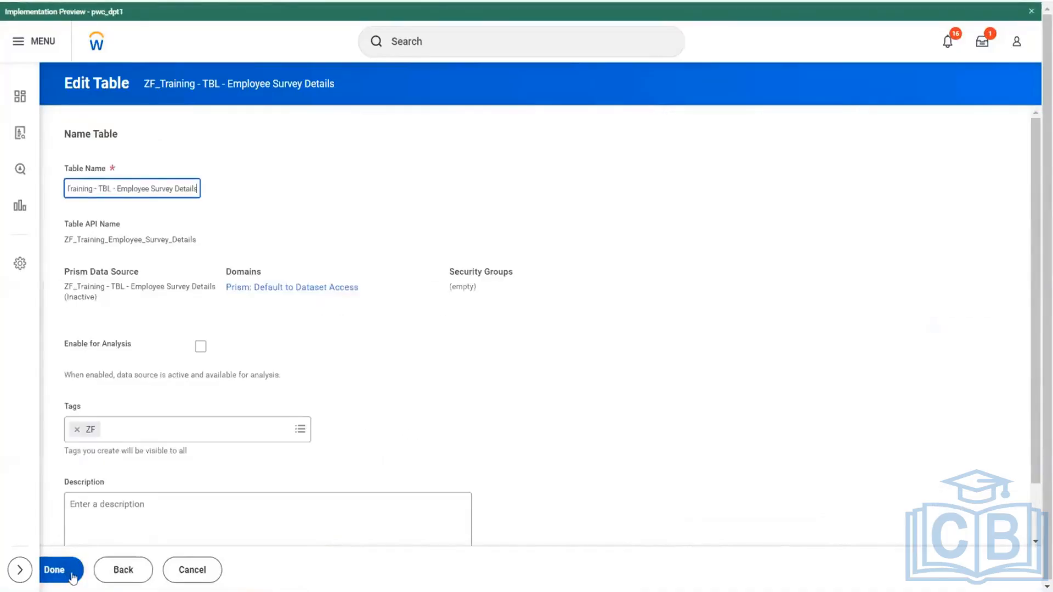
{"action": "left_click", "coordinate": [63, 572]}
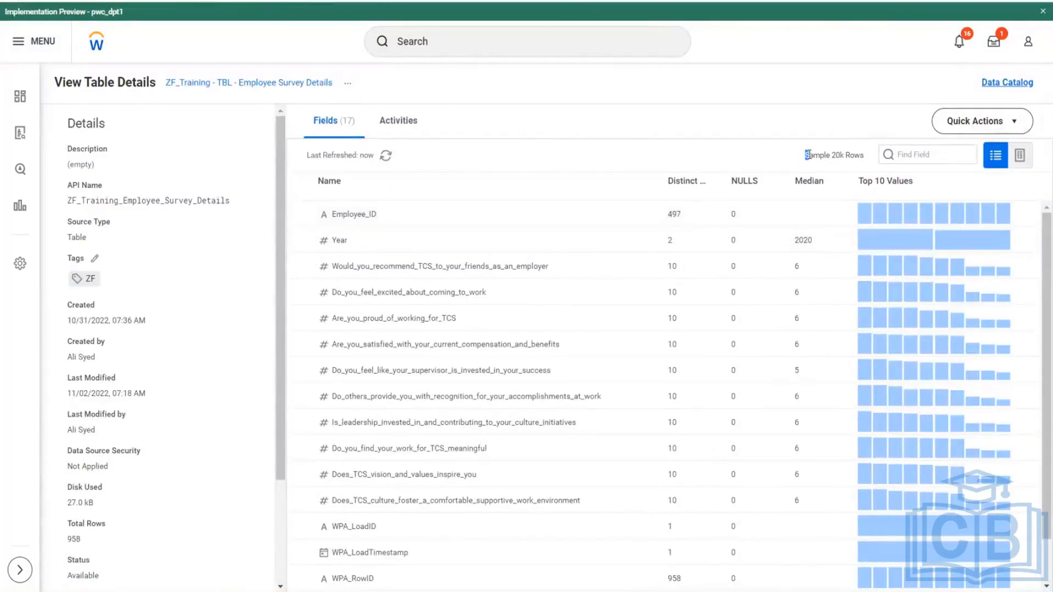
{"action": "left_click_drag", "start_coordinate": [822, 155], "coordinate": [869, 162]}
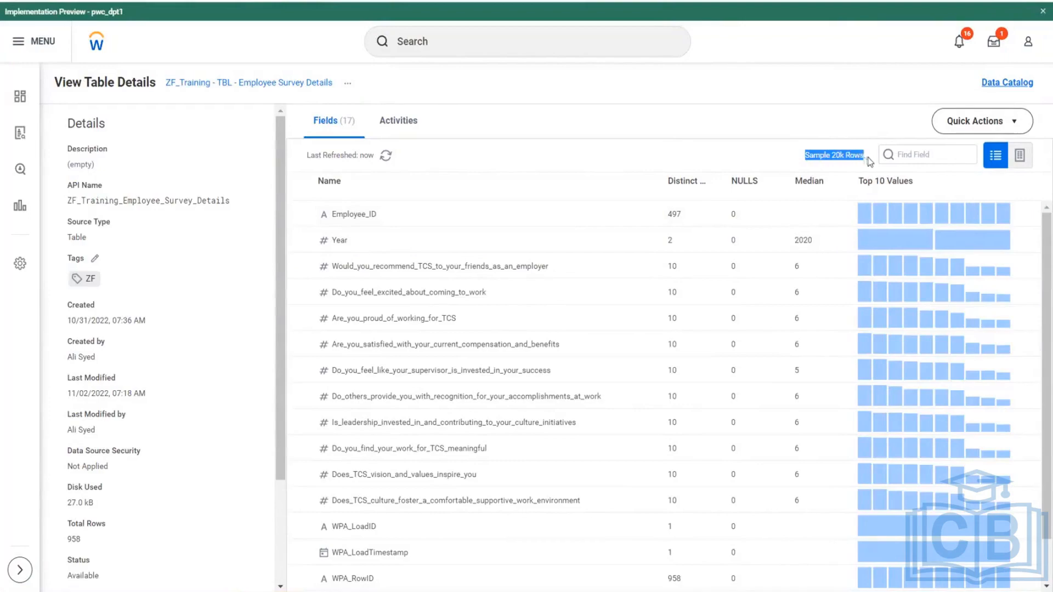
{"action": "left_click", "coordinate": [398, 121]}
{"action": "left_click", "coordinate": [1015, 123]}
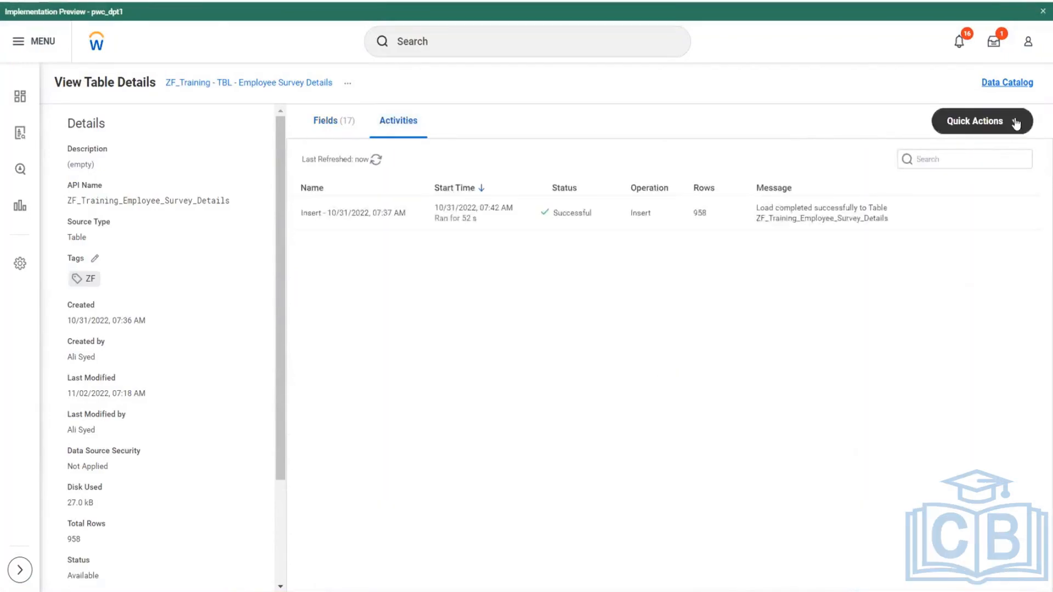
{"action": "left_click", "coordinate": [987, 177]}
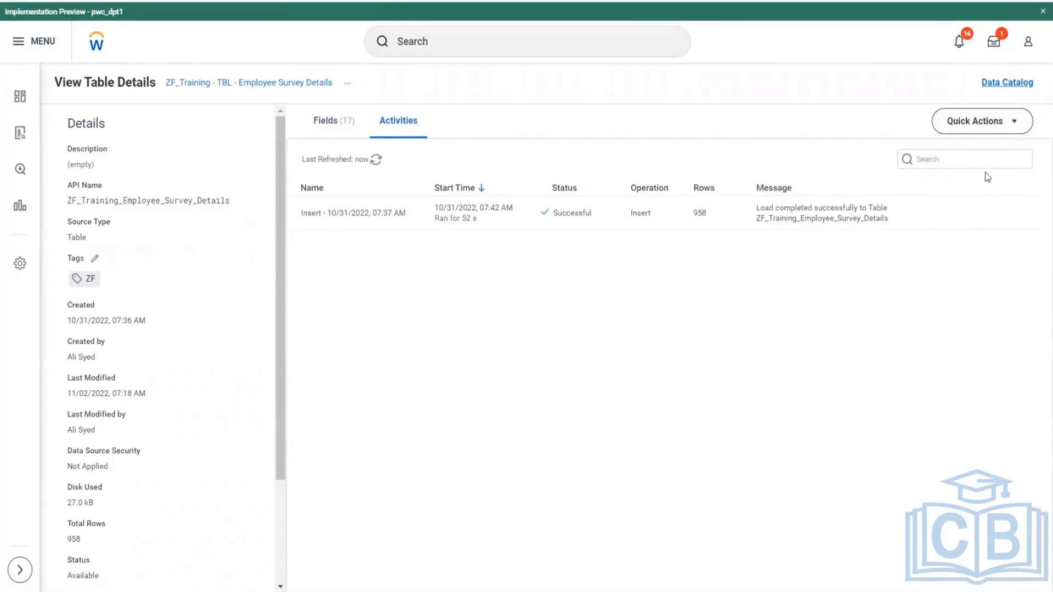
- Browse the data rows of the ZF_Training - TBL - Employee Survey Details table
{"action": "left_click", "coordinate": [332, 121]}
{"action": "left_click", "coordinate": [1019, 155]}
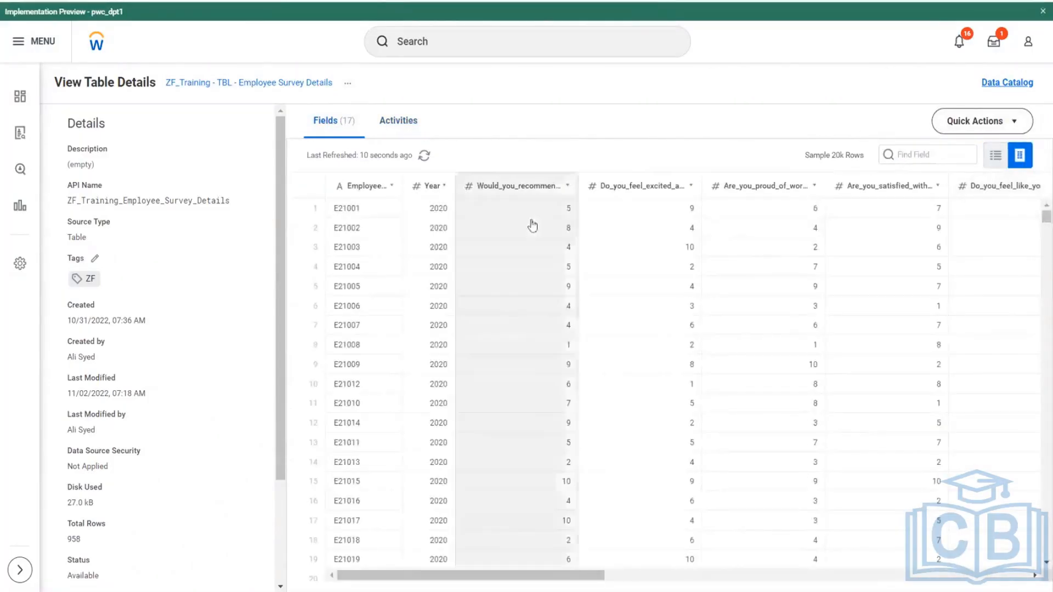
{"action": "scroll", "coordinate": [811, 329], "scroll_direction": "down", "scroll_amount": 5}
{"action": "scroll", "coordinate": [863, 393], "scroll_direction": "down", "scroll_amount": 5}
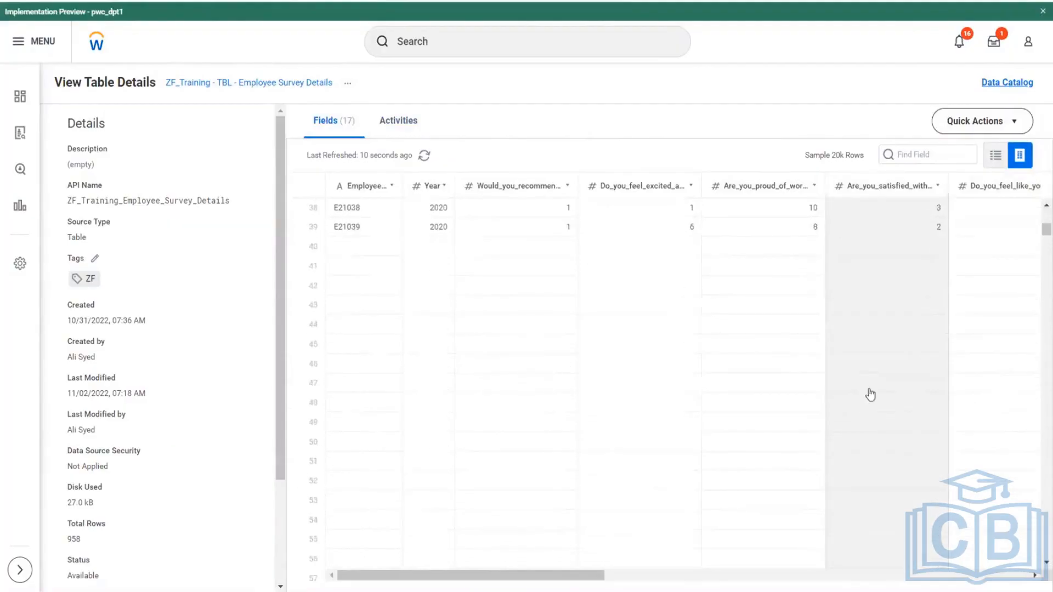
{"action": "scroll", "coordinate": [170, 395], "scroll_direction": "down", "scroll_amount": 2}
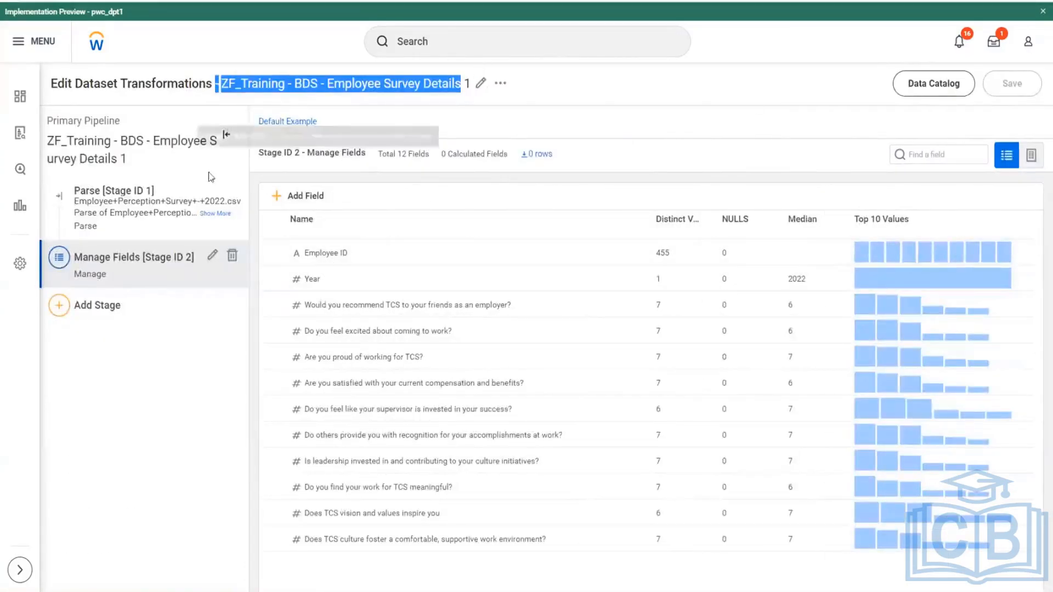
- Examine the data rows of the ZF_Training - BDS - Employee Survey Details 1 dataset and compare its row count with the union's
{"action": "left_click", "coordinate": [1034, 163]}
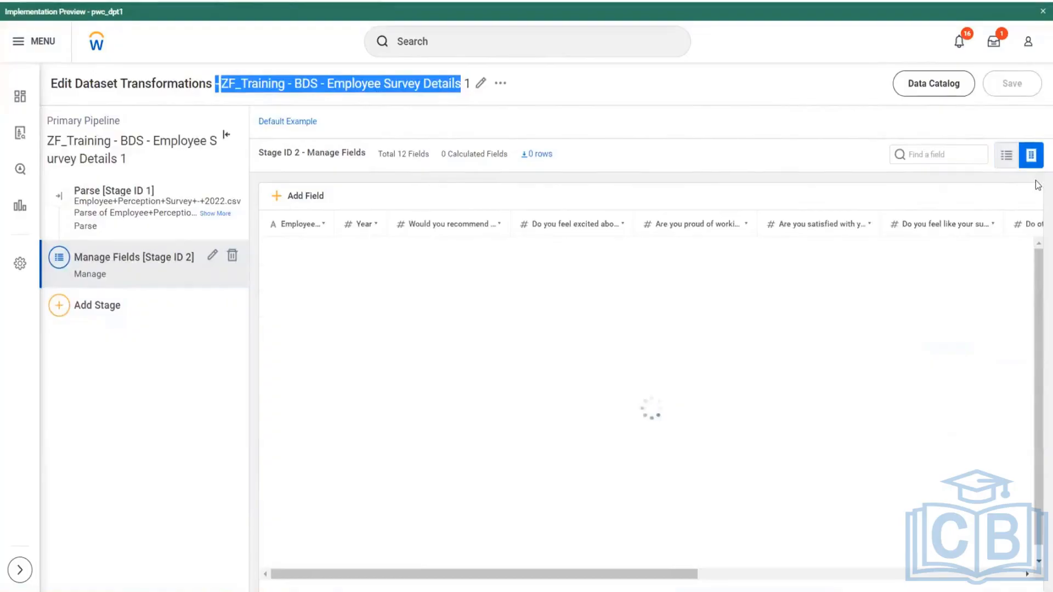
{"action": "scroll", "coordinate": [575, 383], "scroll_direction": "down", "scroll_amount": 5}
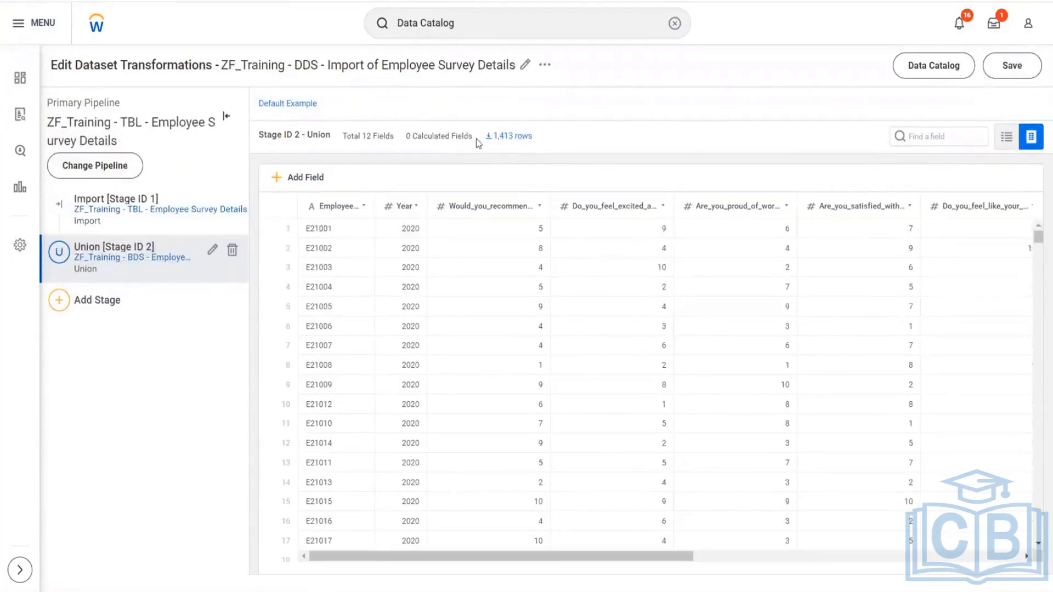
{"action": "left_click_drag", "start_coordinate": [492, 136], "coordinate": [531, 137]}
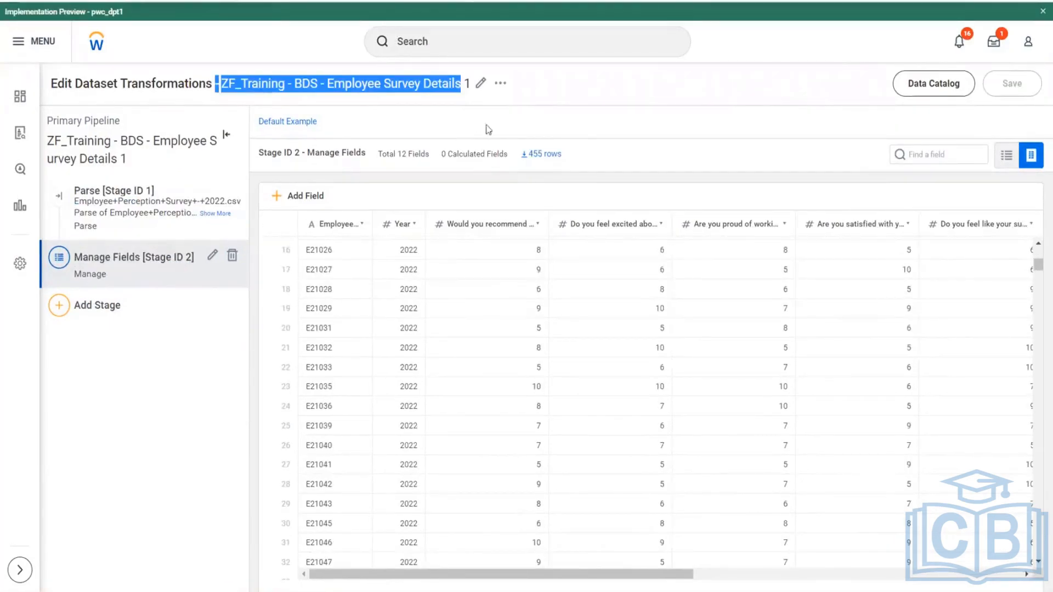
{"action": "left_click_drag", "start_coordinate": [562, 154], "coordinate": [532, 157]}
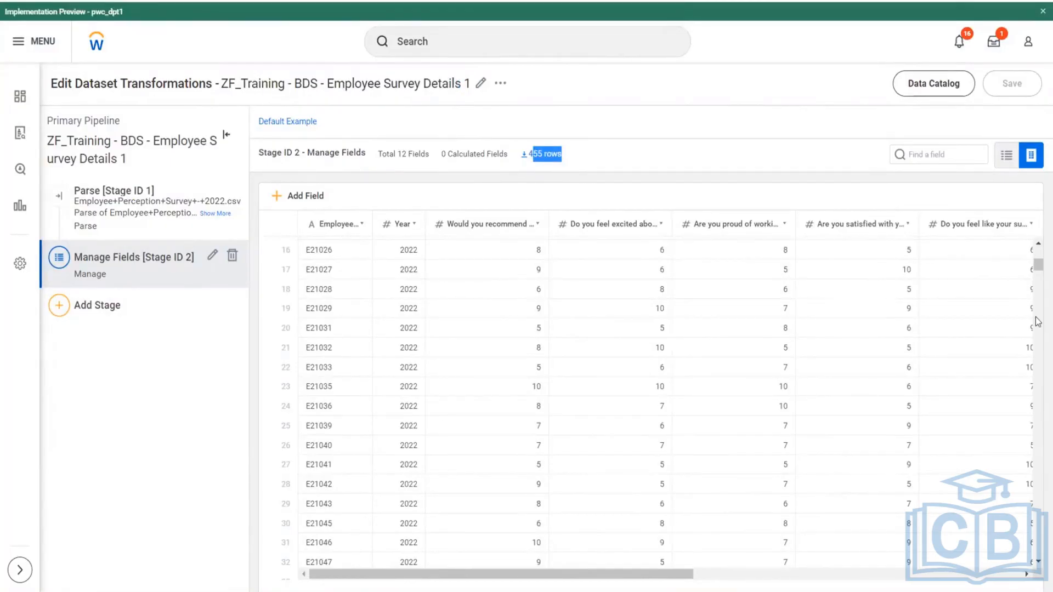
{"action": "left_click_drag", "start_coordinate": [436, 573], "coordinate": [764, 573]}
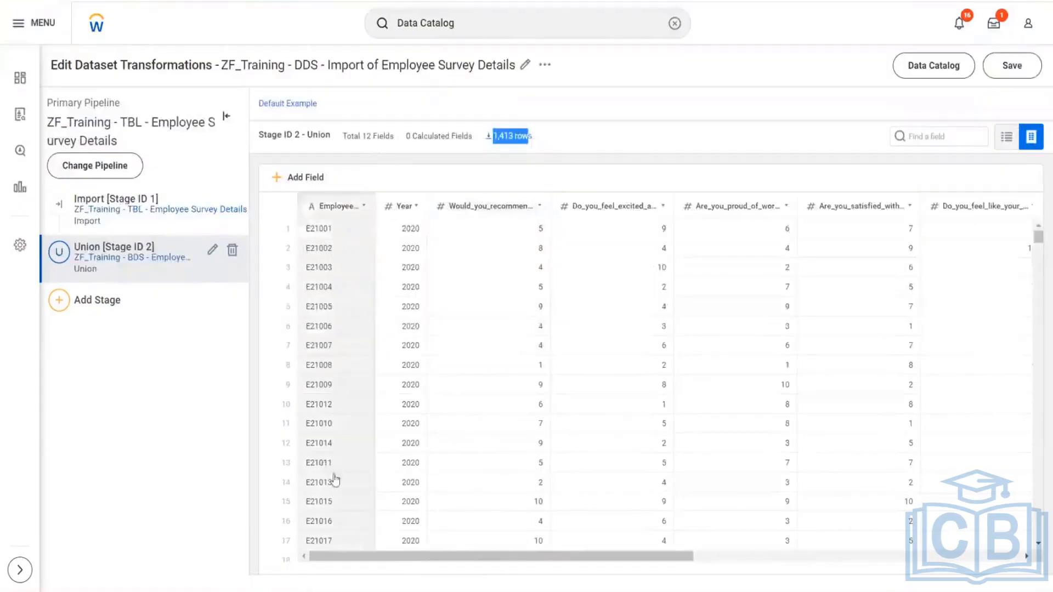
- Inspect the Union stage's fields and combined rows in the derived dataset through to the last record
{"action": "left_click_drag", "start_coordinate": [395, 563], "coordinate": [659, 573]}
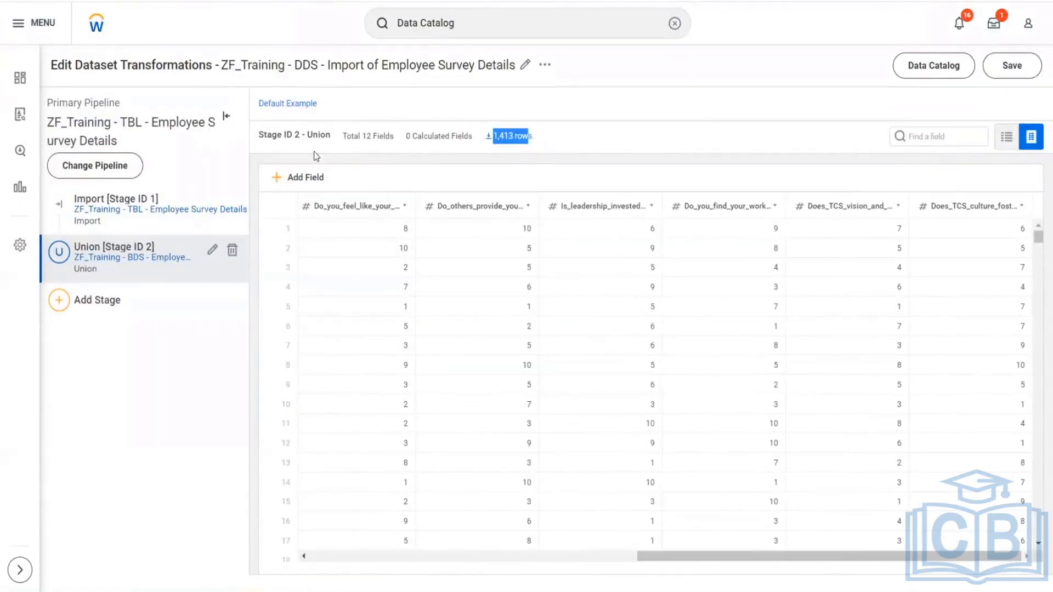
{"action": "double_click", "coordinate": [353, 137]}
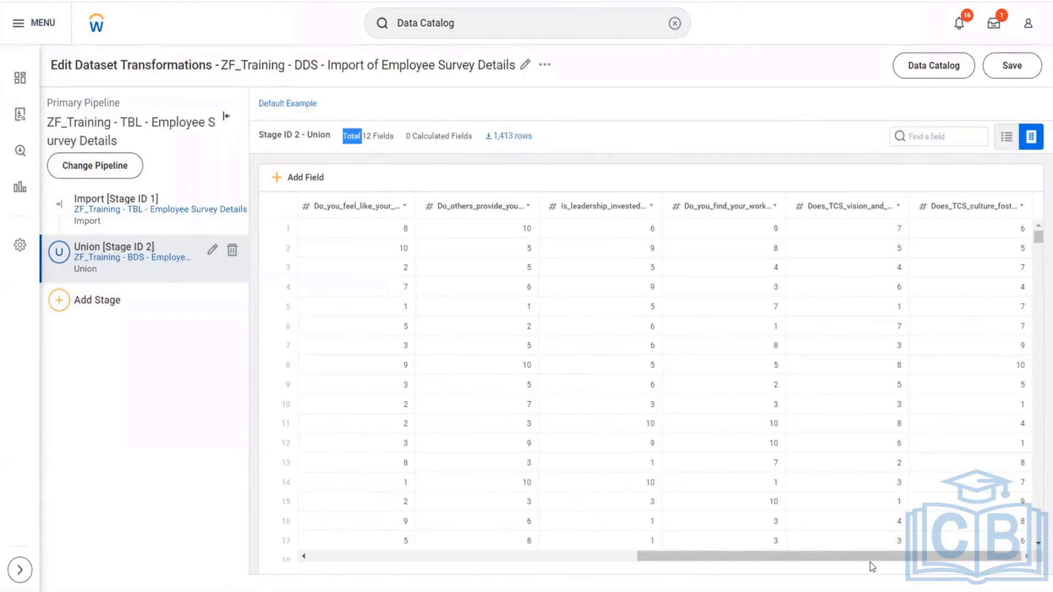
{"action": "left_click_drag", "start_coordinate": [869, 561], "coordinate": [540, 561]}
{"action": "scroll", "coordinate": [505, 305], "scroll_direction": "down", "scroll_amount": 6}
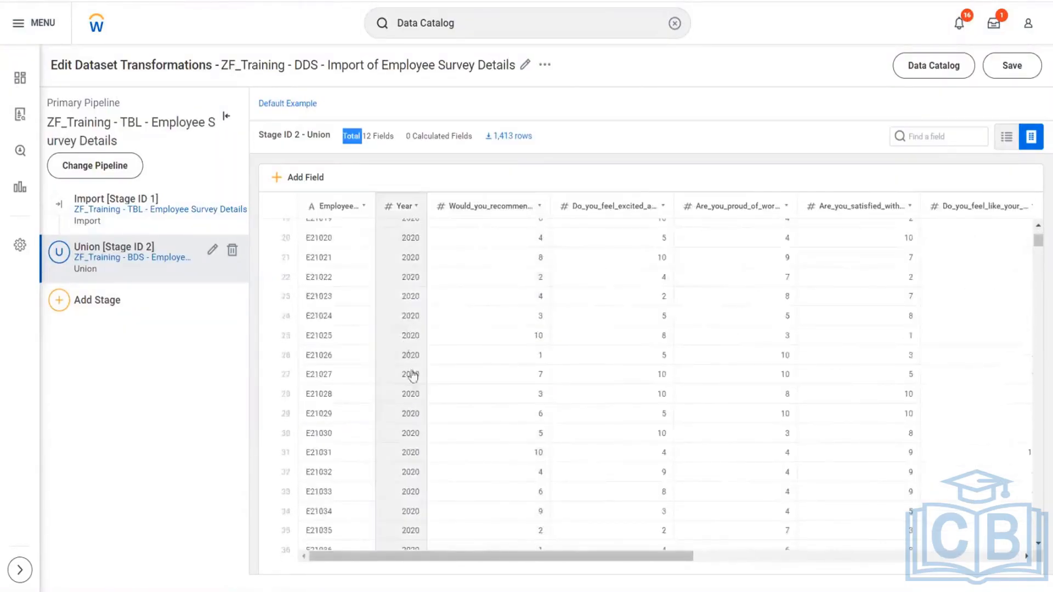
{"action": "scroll", "coordinate": [428, 365], "scroll_direction": "down", "scroll_amount": 10}
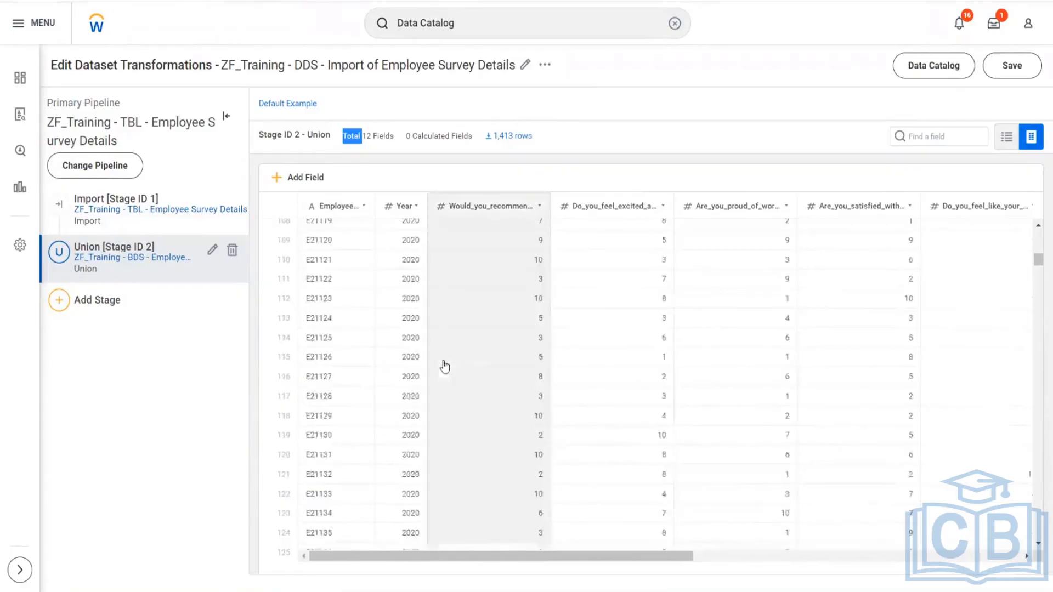
{"action": "scroll", "coordinate": [443, 362], "scroll_direction": "down", "scroll_amount": 9}
{"action": "left_click_drag", "start_coordinate": [1036, 264], "coordinate": [1035, 476]}
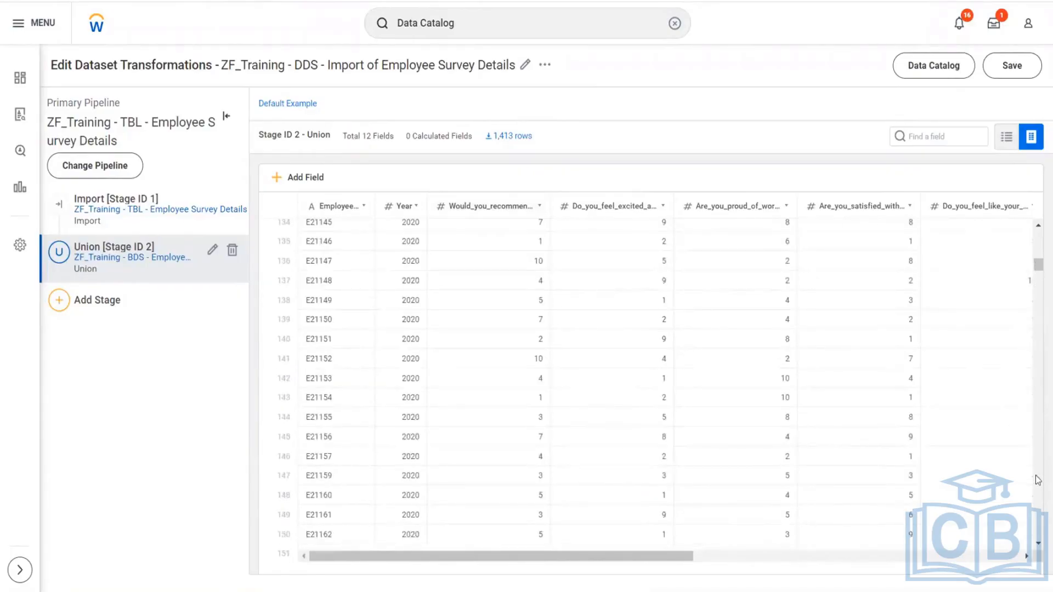
{"action": "left_click_drag", "start_coordinate": [1036, 264], "coordinate": [1037, 549]}
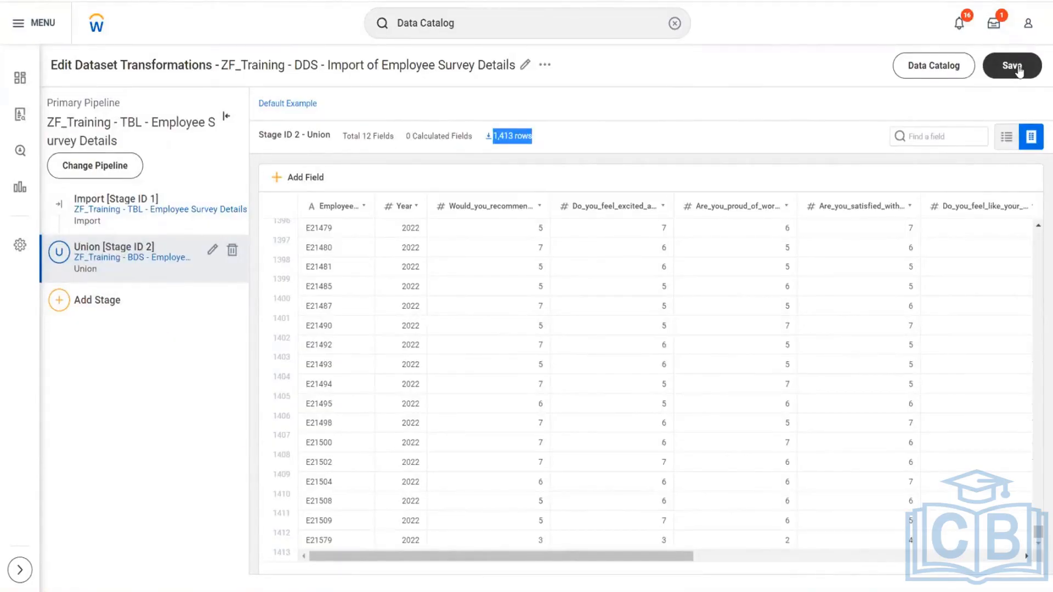
- Save the ZF_Training - DDS - Import of Employee Survey Details dataset and open its lineage
{"action": "left_click", "coordinate": [1018, 68]}
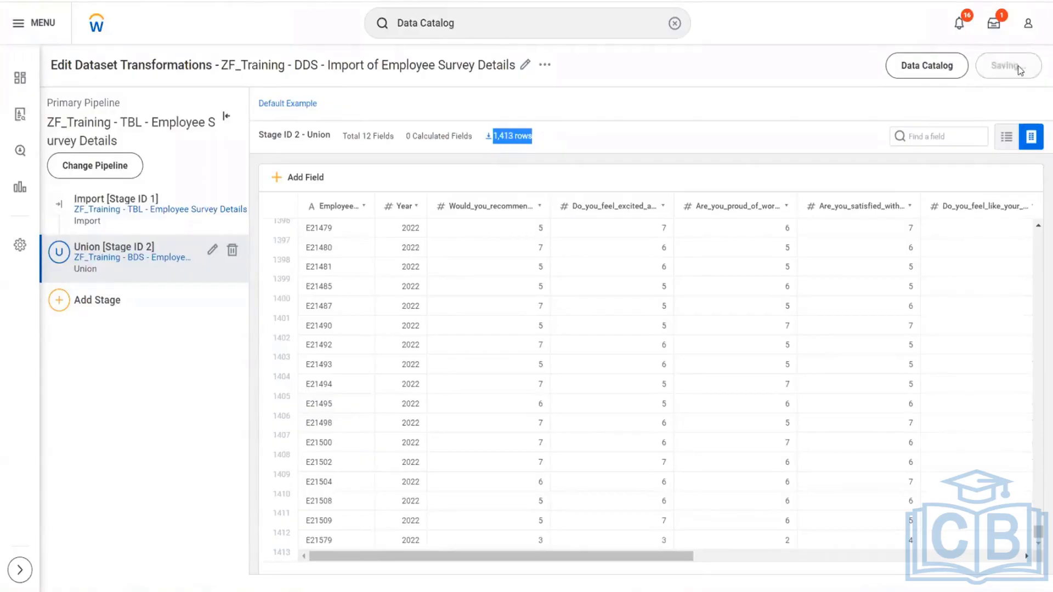
{"action": "left_click", "coordinate": [549, 65]}
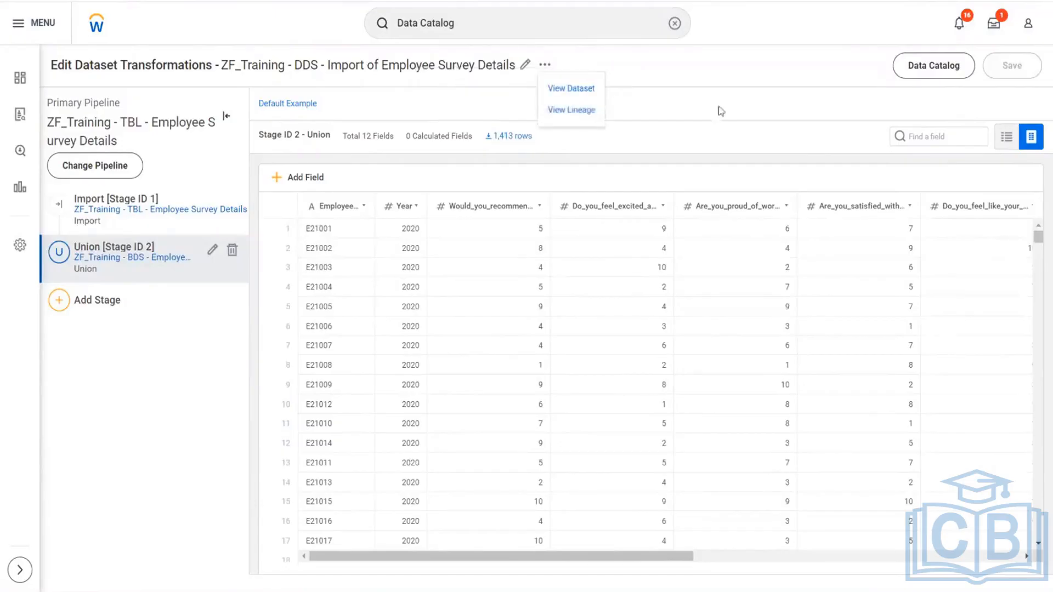
{"action": "left_click", "coordinate": [579, 113]}
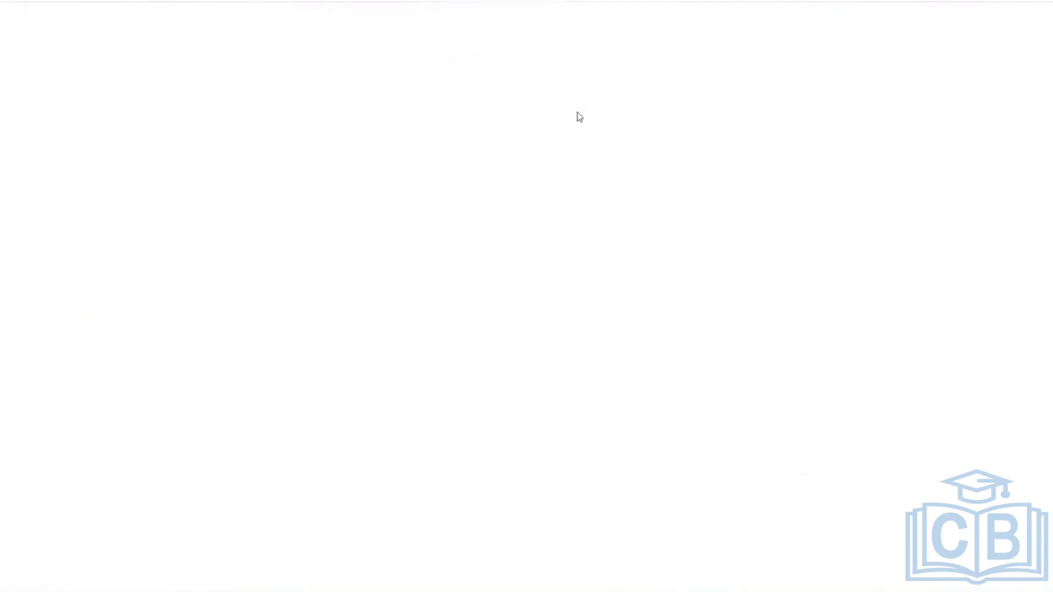
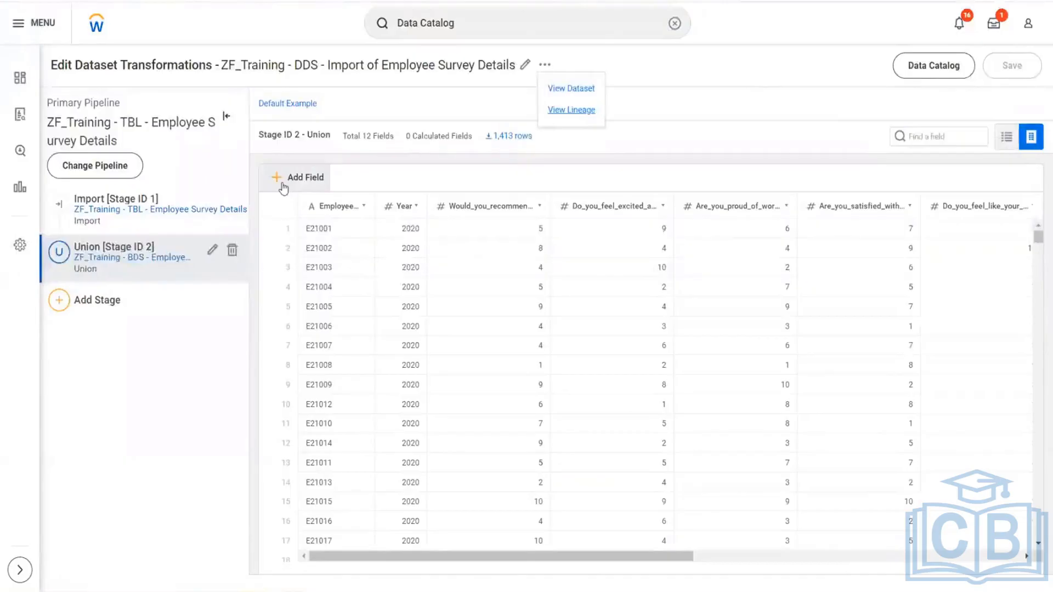
- Switch to the PA.xlsx workbook in Excel and start a new line at the end of cell B4 on sheet 02.11
{"action": "key", "text": "alt+Tab"}
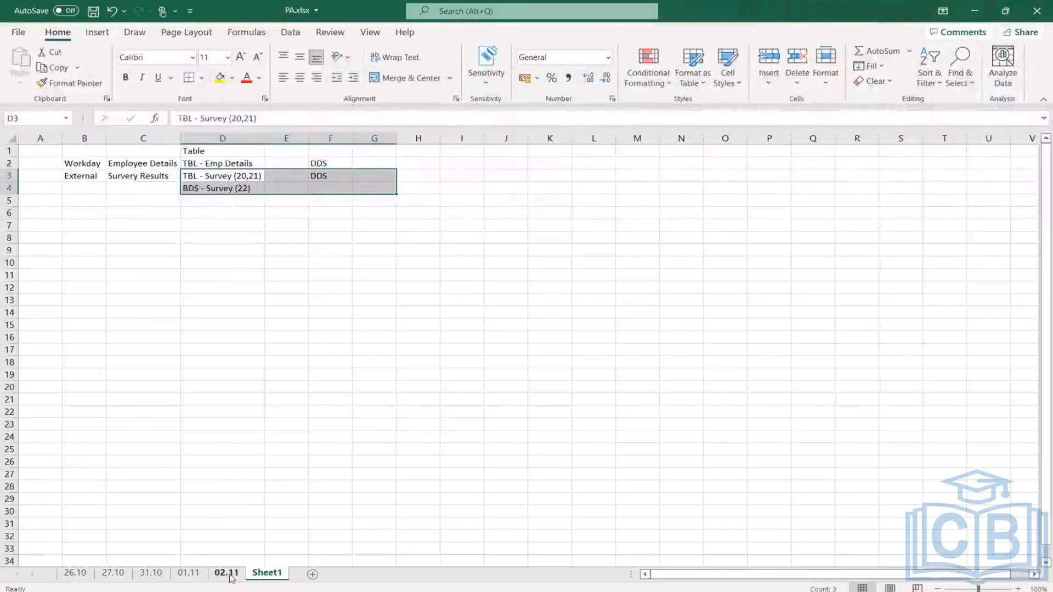
{"action": "left_click", "coordinate": [228, 573]}
{"action": "scroll", "coordinate": [211, 178], "scroll_direction": "up", "scroll_amount": 3}
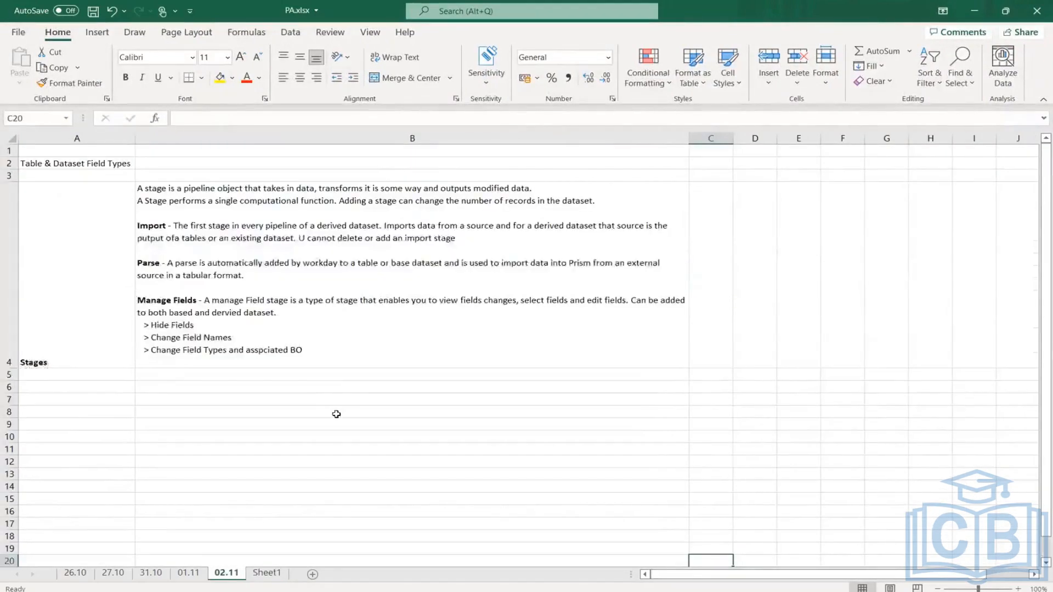
{"action": "left_click", "coordinate": [241, 362]}
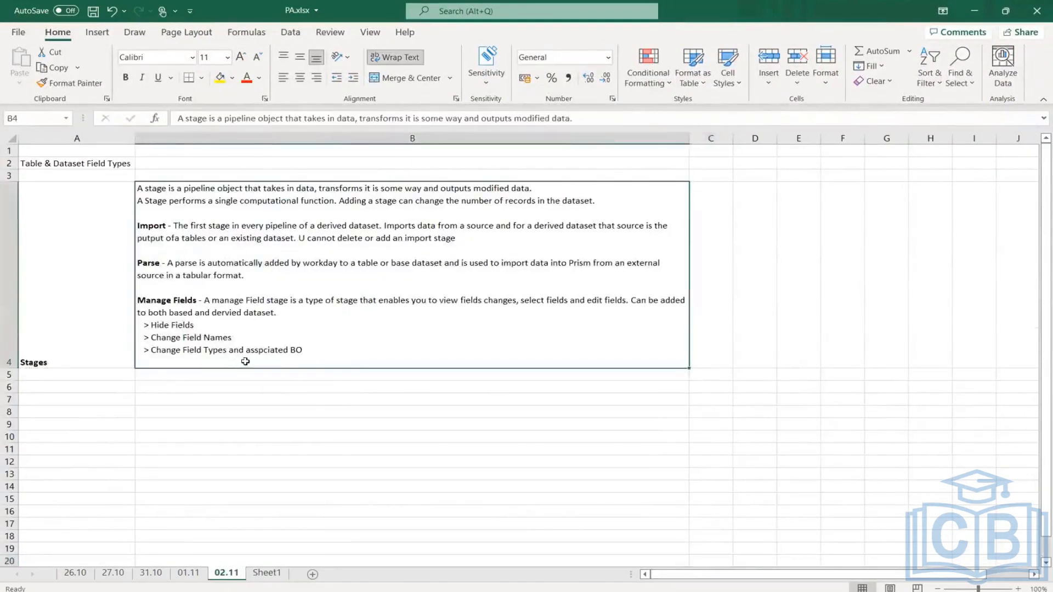
{"action": "double_click", "coordinate": [336, 353]}
{"action": "key", "text": "alt+Return"}
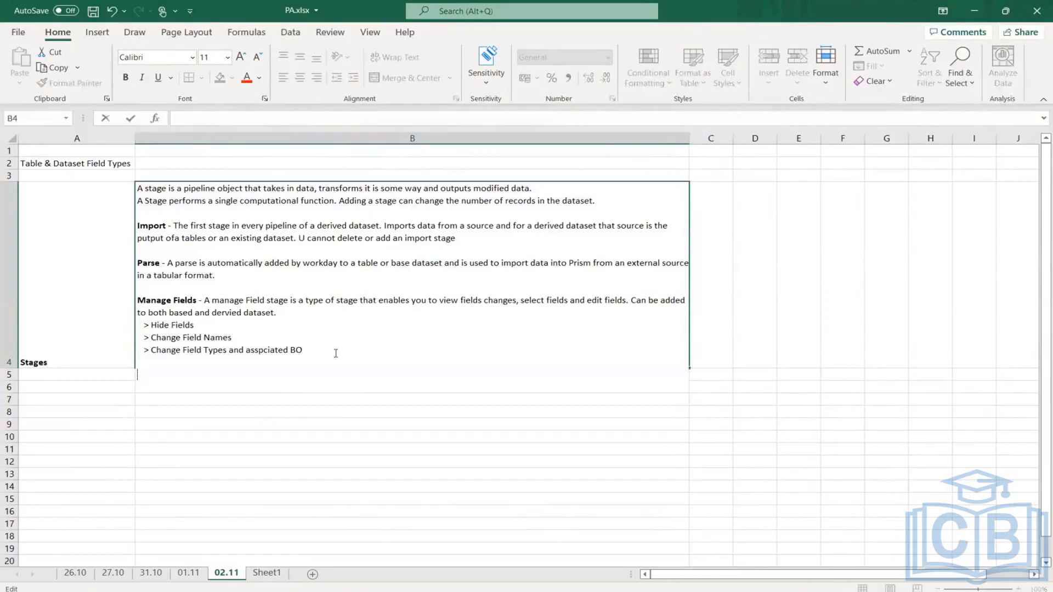
- Write "Union - A union stage combines data from similar fields in different datasets into a single field." on the new line of cell B4
{"action": "type", "text": "Uninon"}
{"action": "key", "text": "BackSpace"}
{"action": "key", "text": "BackSpace"}
{"action": "key", "text": "BackSpace"}
{"action": "type", "text": "on - A union stage"}
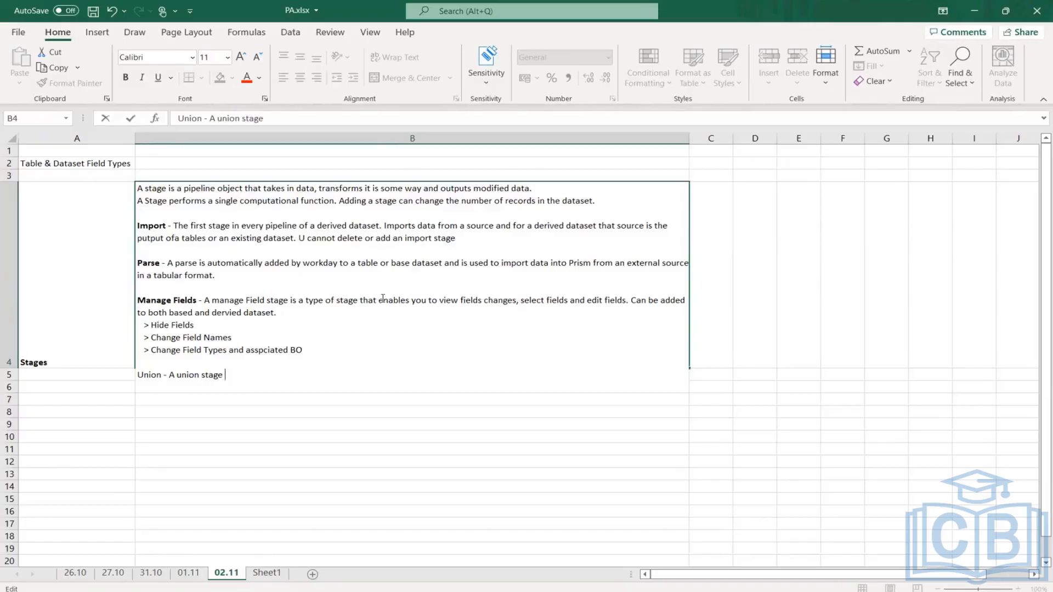
{"action": "type", "text": " combines data"}
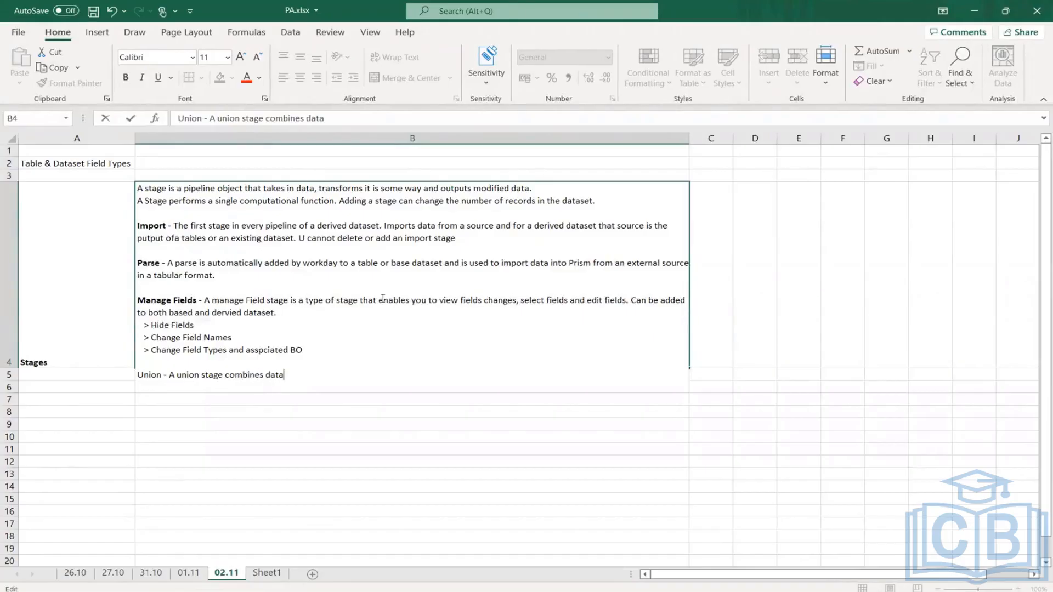
{"action": "type", "text": " from similar fields i"}
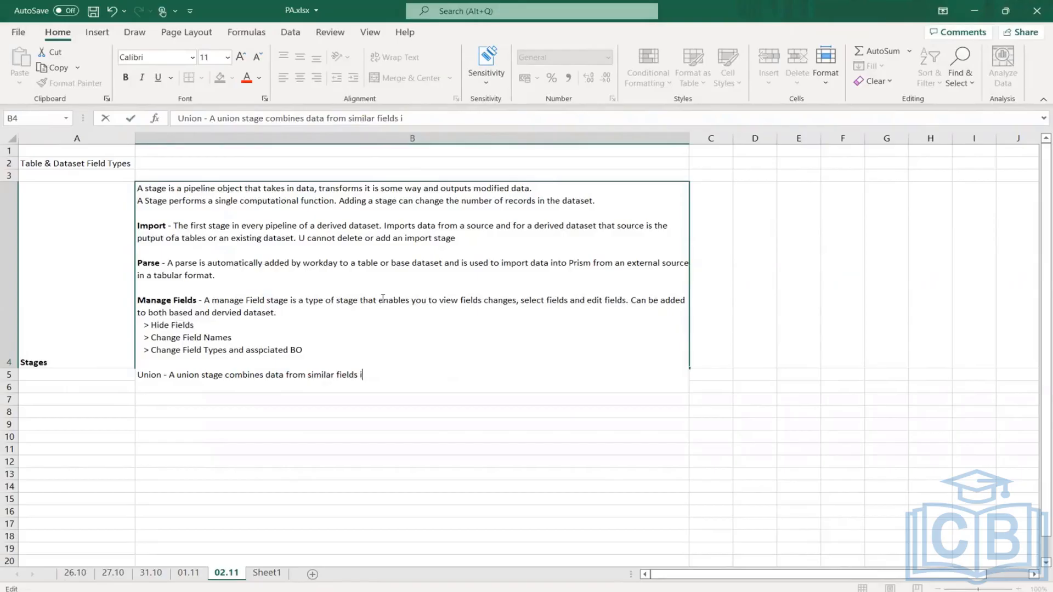
{"action": "type", "text": "n different datasets"}
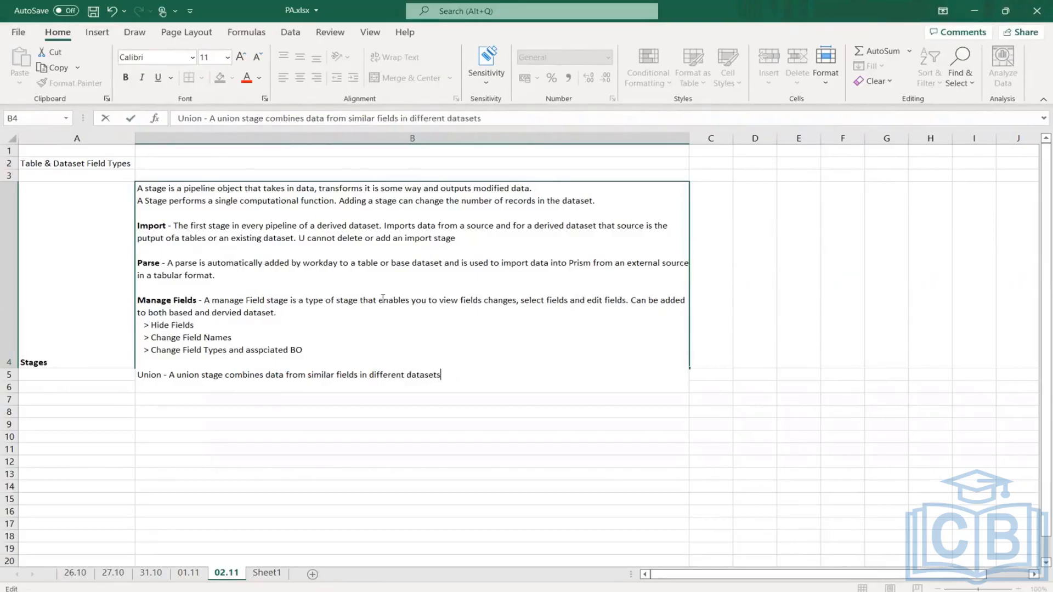
{"action": "type", "text": " into a single field. "}
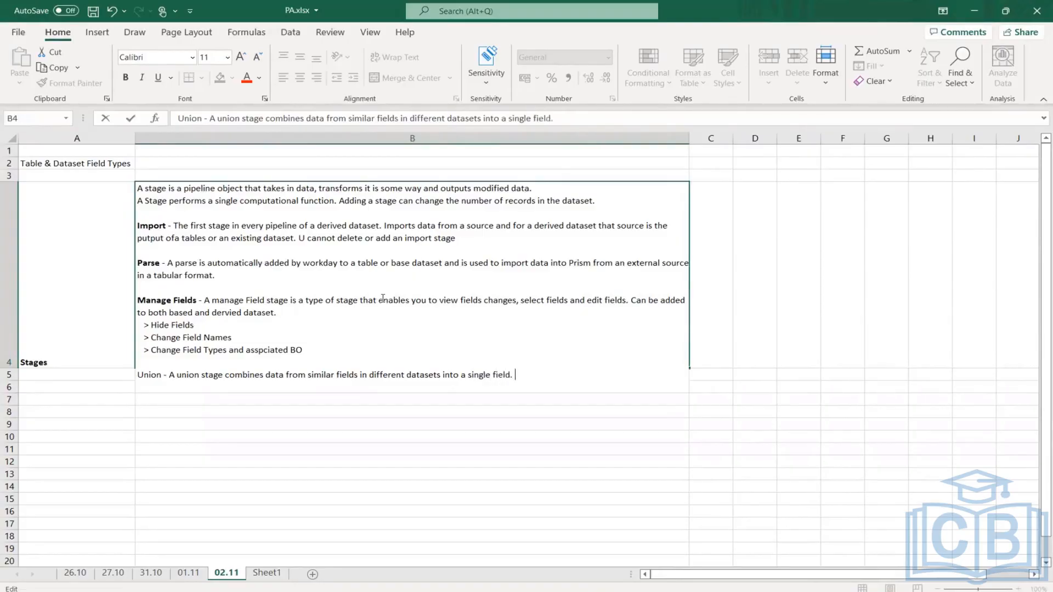
{"action": "type", "text": "A N"}
- Continue the Union note in cell B4 with "A union stage can only be added to a derived datasets."
{"action": "key", "text": "BackSpace"}
{"action": "type", "text": "union stages"}
{"action": "key", "text": "alt+Return"}
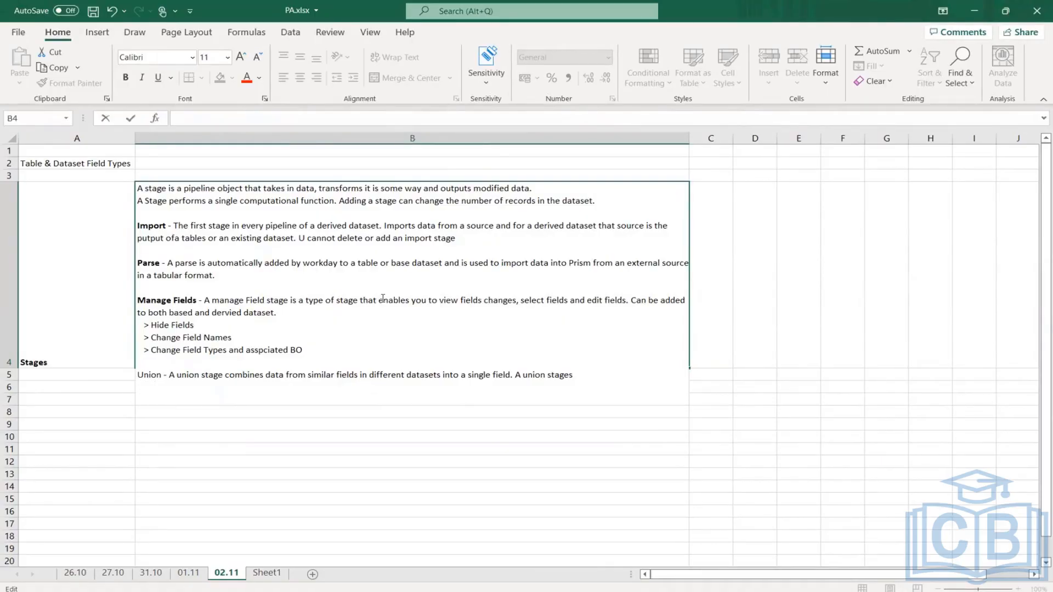
{"action": "key", "text": "BackSpace"}
{"action": "key", "text": "BackSpace"}
{"action": "key", "text": "BackSpace"}
{"action": "key", "text": "BackSpace"}
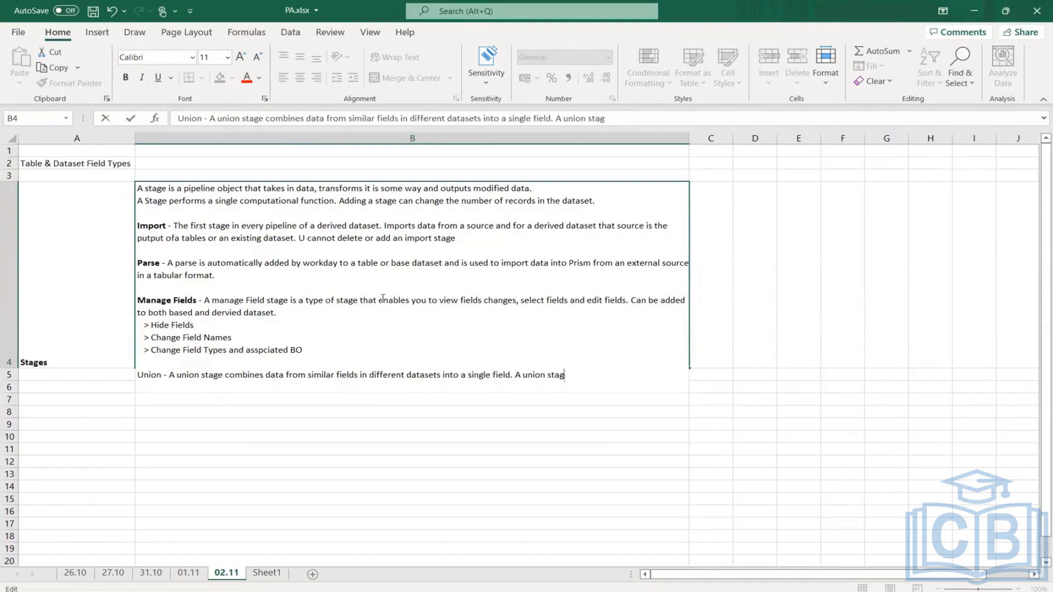
{"action": "type", "text": "e "}
{"action": "type", "text": "e can only be added to a "}
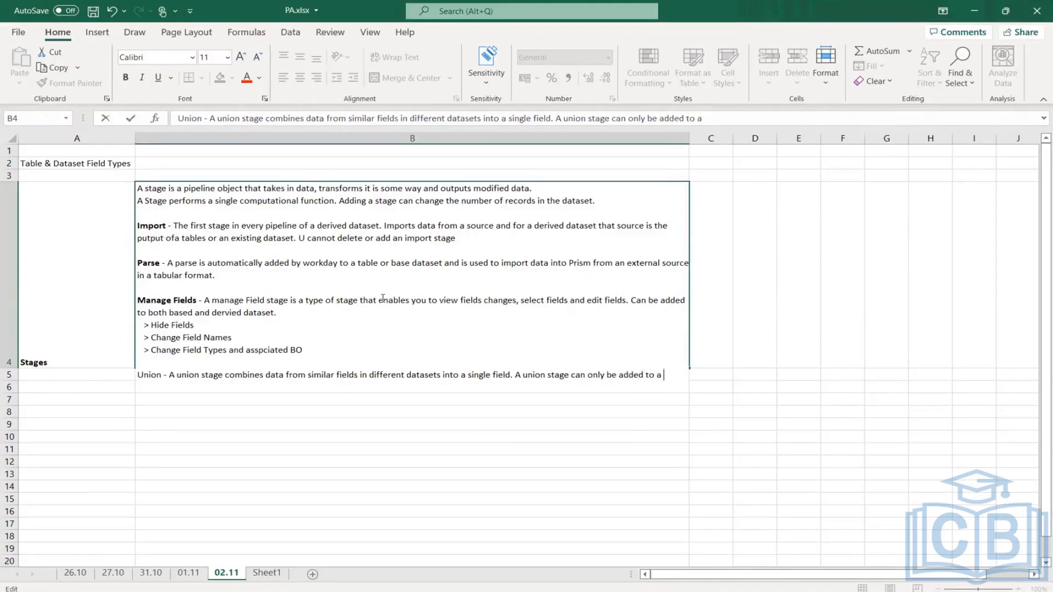
{"action": "type", "text": "derived datasets."}
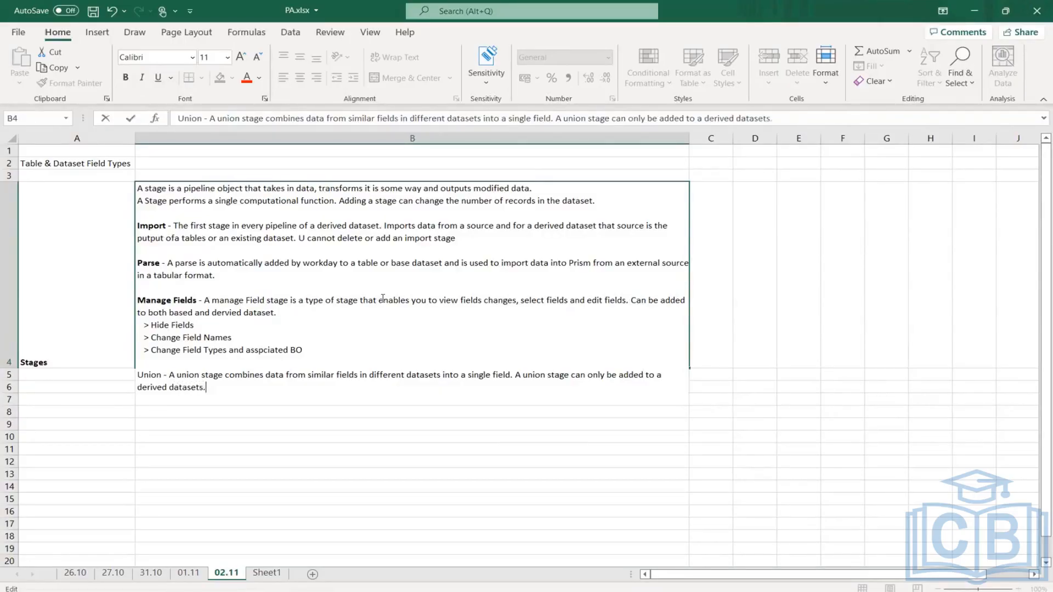
{"action": "type", "text": " The schema of both pe"}
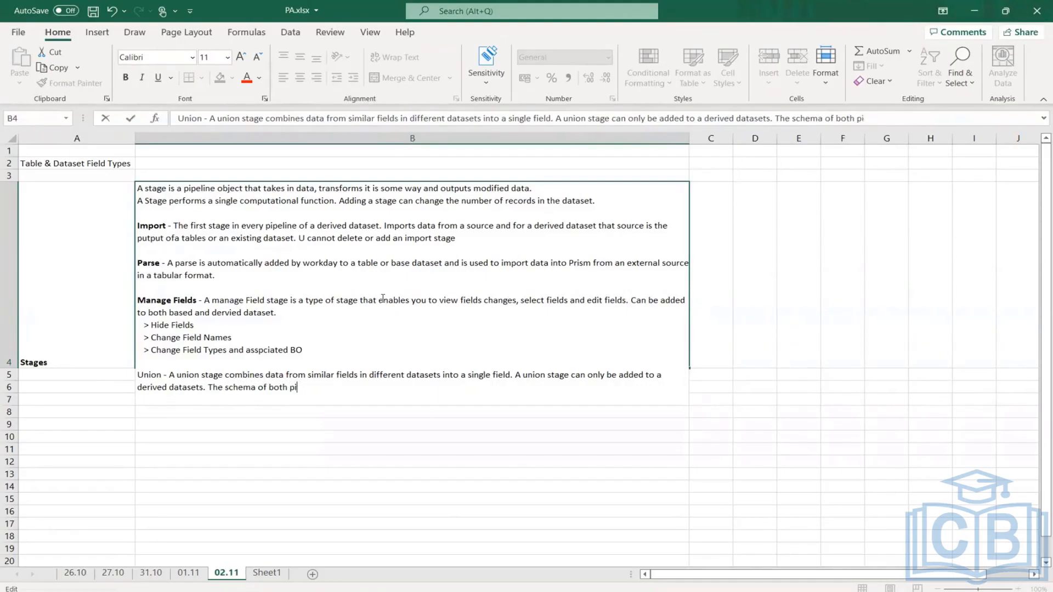
{"action": "type", "text": "l"}
{"action": "type", "text": "lines s"}
{"action": "type", "text": "hould"}
{"action": "key", "text": "BackSpace"}
{"action": "key", "text": "BackSpace"}
{"action": "key", "text": "BackSpace"}
{"action": "key", "text": "BackSpace"}
{"action": "key", "text": "BackSpace"}
{"action": "key", "text": "BackSpace"}
{"action": "key", "text": "BackSpace"}
{"action": "key", "text": "BackSpace"}
{"action": "key", "text": "BackSpace"}
{"action": "key", "text": "BackSpace"}
{"action": "key", "text": "BackSpace"}
{"action": "key", "text": "BackSpace"}
{"action": "key", "text": "BackSpace"}
{"action": "key", "text": "BackSpace"}
{"action": "key", "text": "BackSpace"}
{"action": "key", "text": "BackSpace"}
{"action": "key", "text": "BackSpace"}
{"action": "key", "text": "BackSpace"}
{"action": "key", "text": "BackSpace"}
{"action": "key", "text": "BackSpace"}
- Finish the Union note with "It only combines those fields in the pipleine which has same field types" and commit the cell
{"action": "type", "text": "I"}
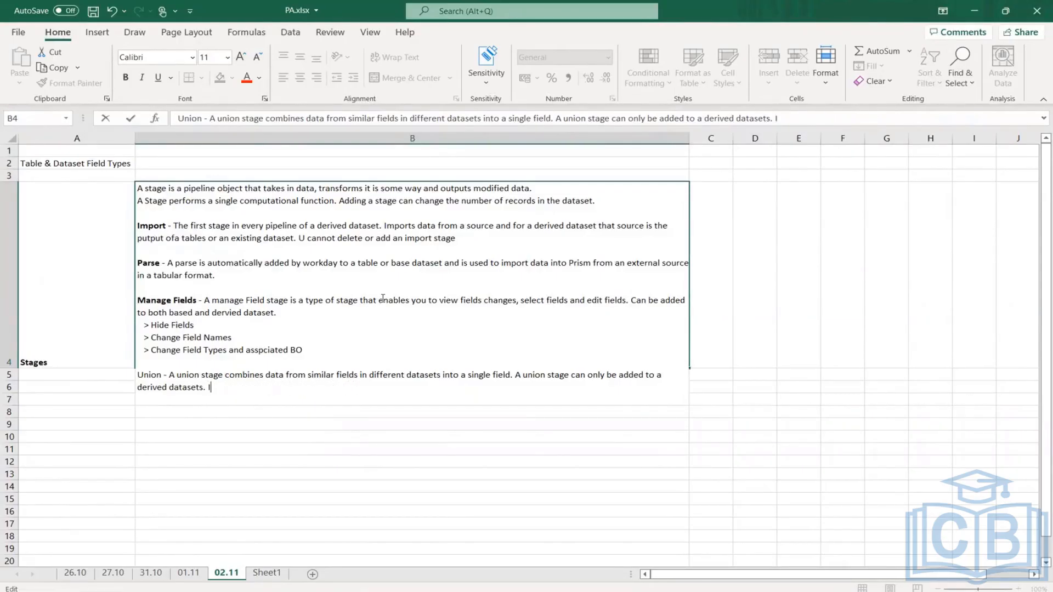
{"action": "type", "text": "t only"}
{"action": "type", "text": "mbines tho"}
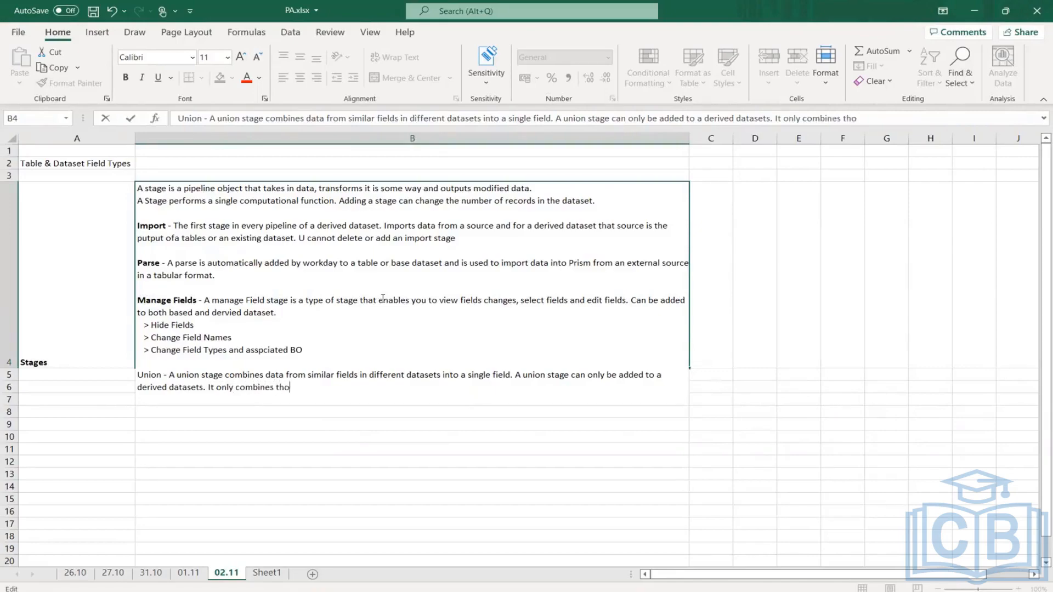
{"action": "type", "text": "se fields in the pe"}
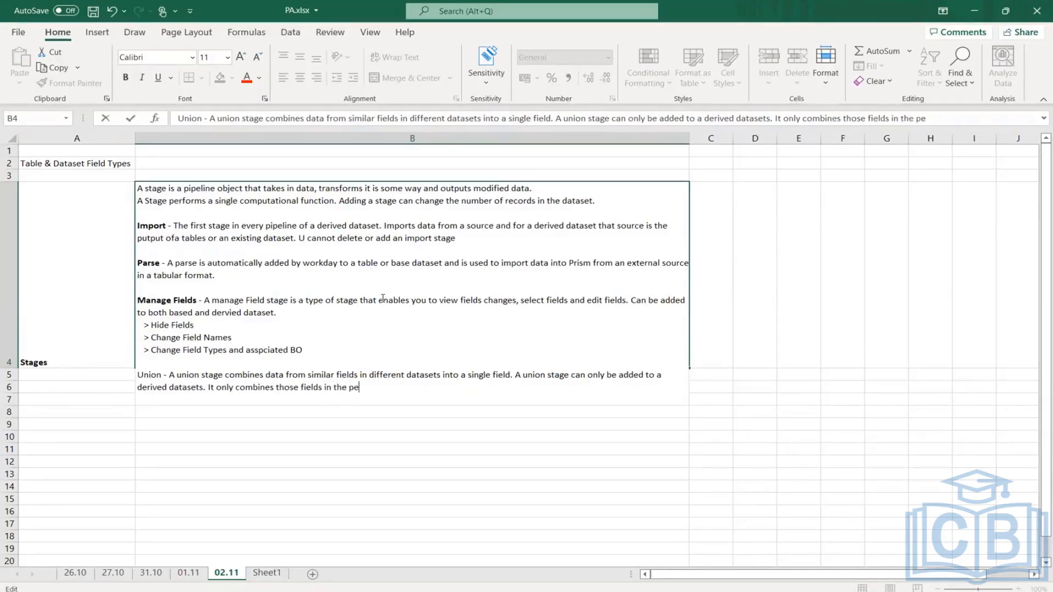
{"action": "key", "text": "BackSpace"}
{"action": "key", "text": "BackSpace"}
{"action": "type", "text": "iplein"}
{"action": "type", "text": "es"}
{"action": "key", "text": "BackSpace"}
{"action": "type", "text": "which h"}
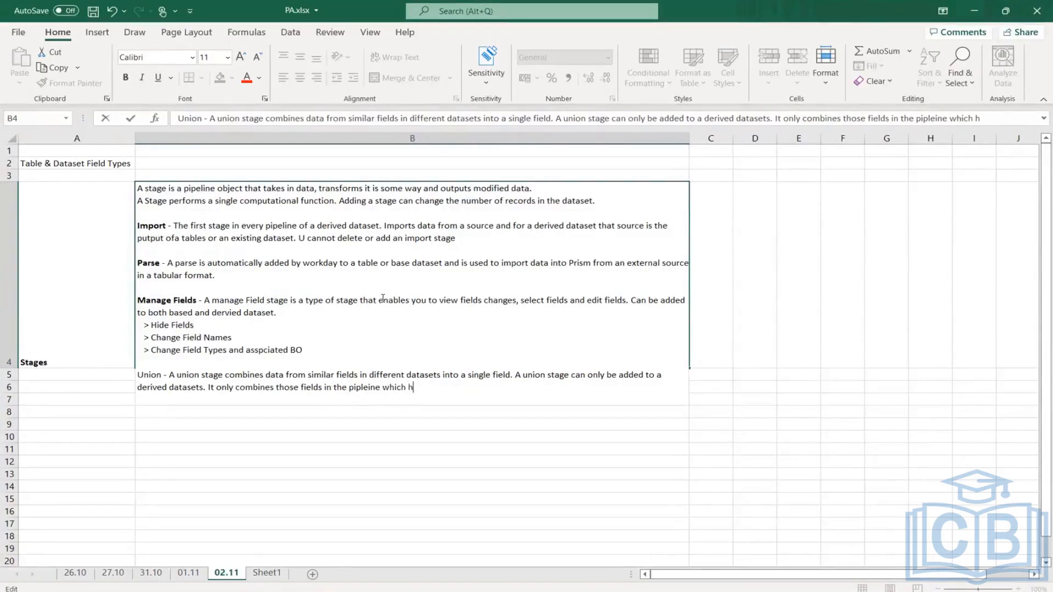
{"action": "type", "text": "as same field types"}
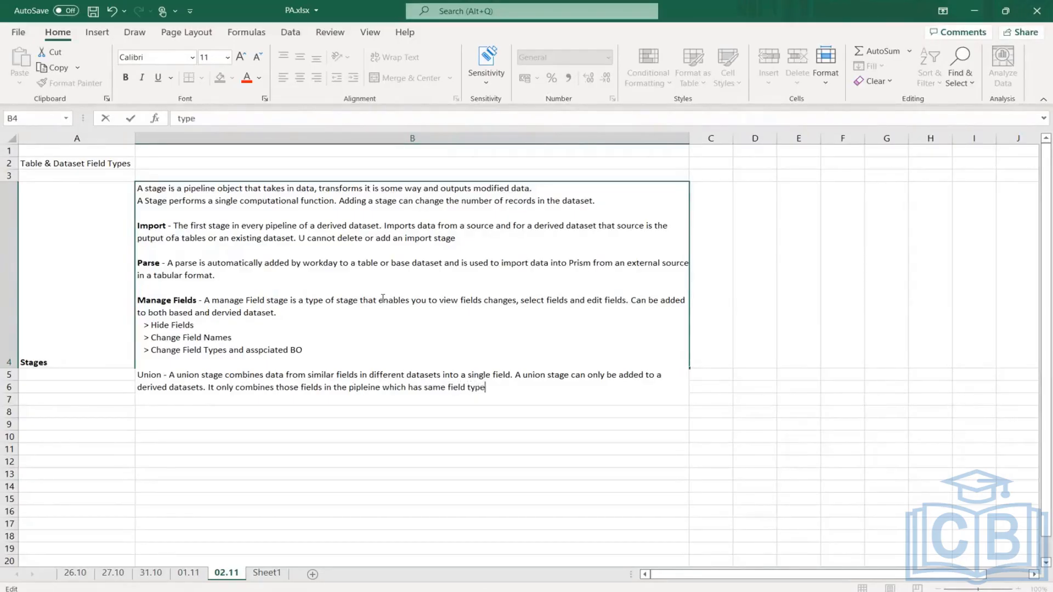
{"action": "key", "text": "Return"}
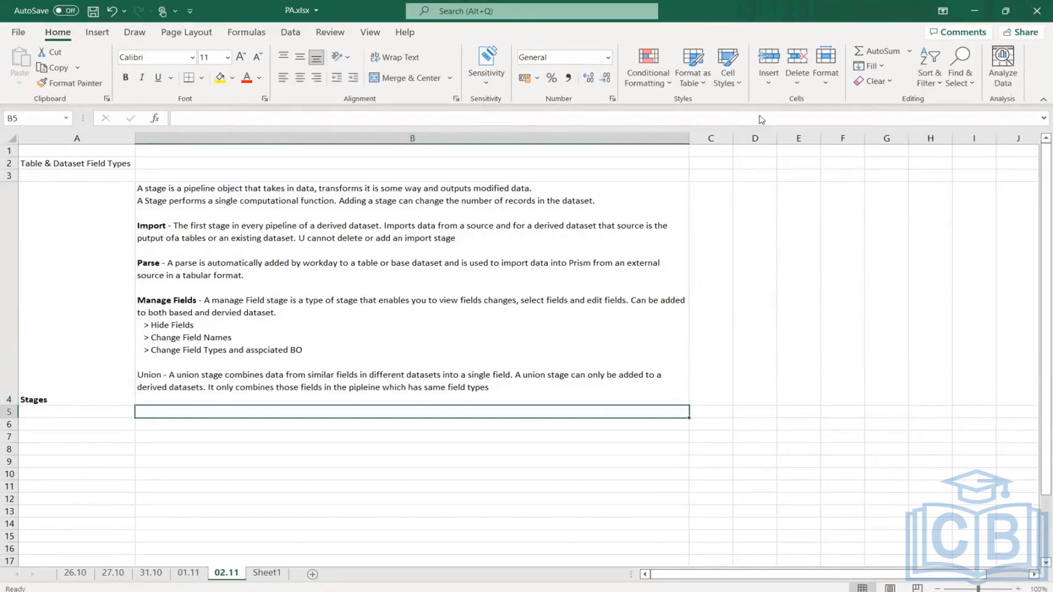
- Examine the two DDS entries beside the employee details and survey sources on Sheet1 of the PA.xlsx workbook
{"action": "key", "text": "alt+Tab"}
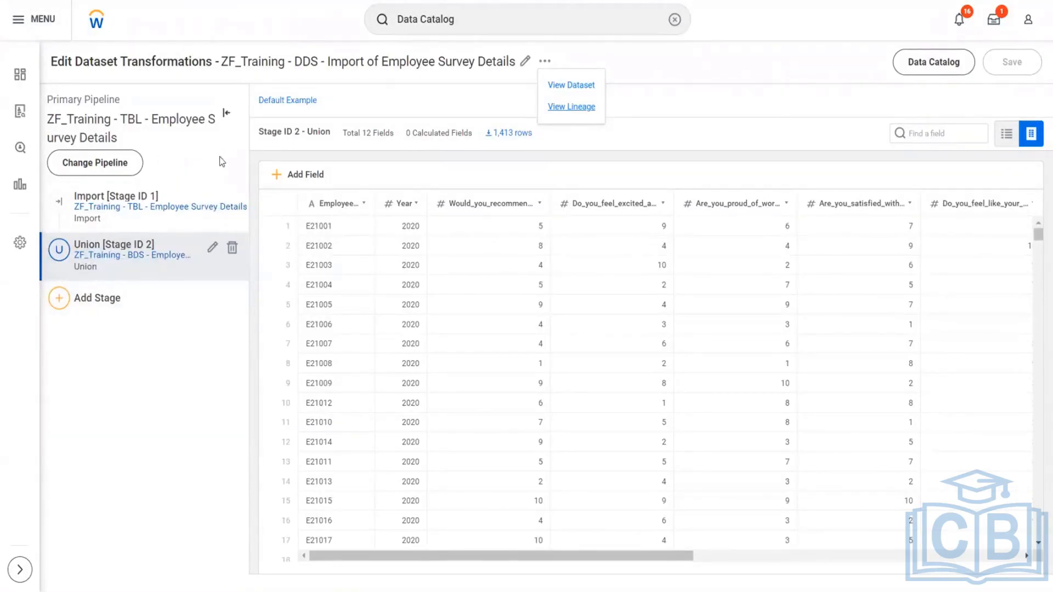
{"action": "left_click", "coordinate": [68, 419]}
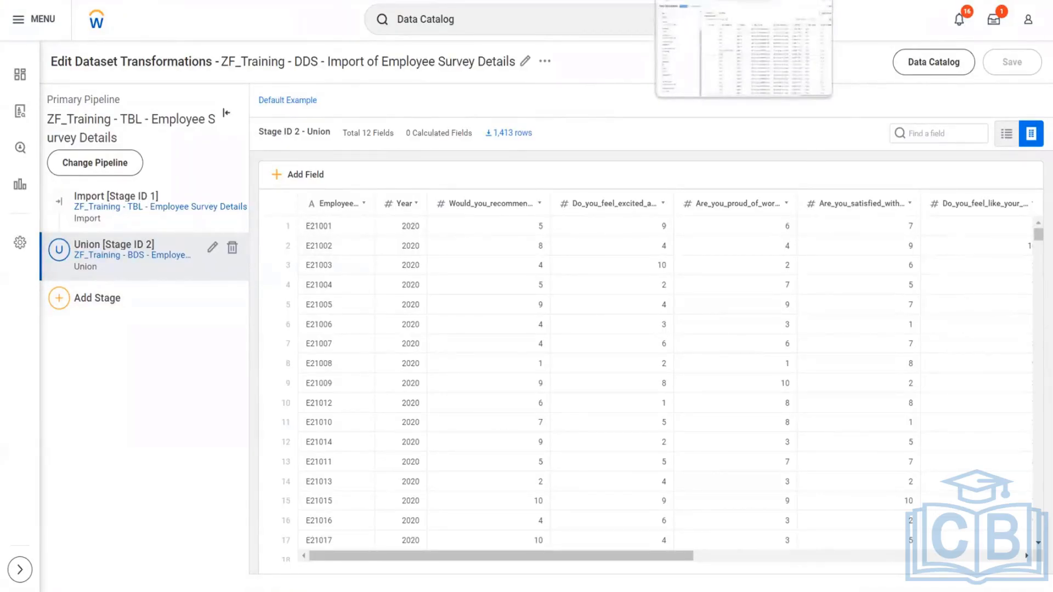
{"action": "left_click", "coordinate": [707, 0]}
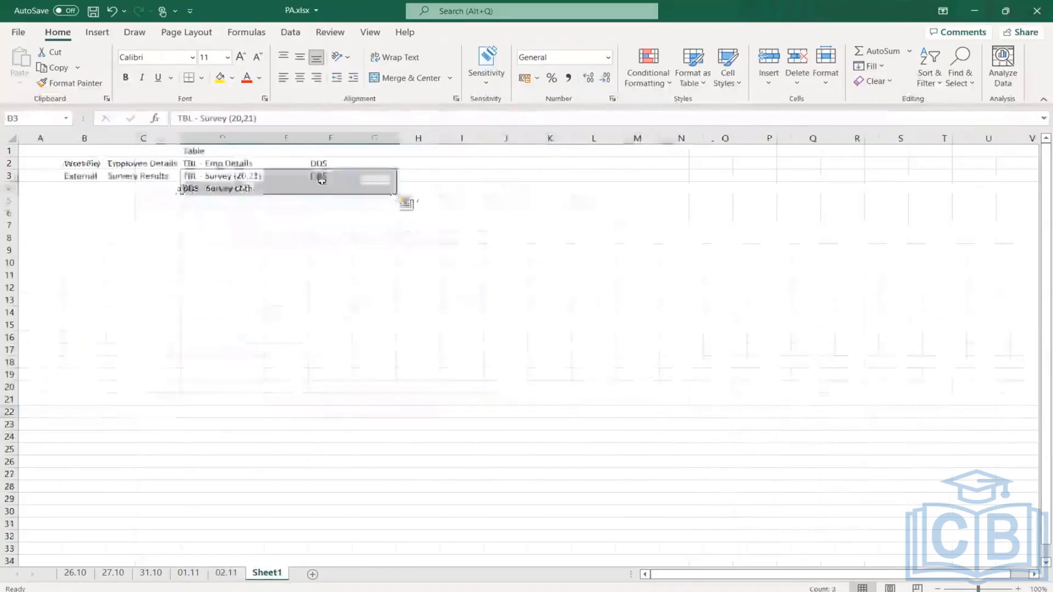
{"action": "left_click", "coordinate": [321, 178]}
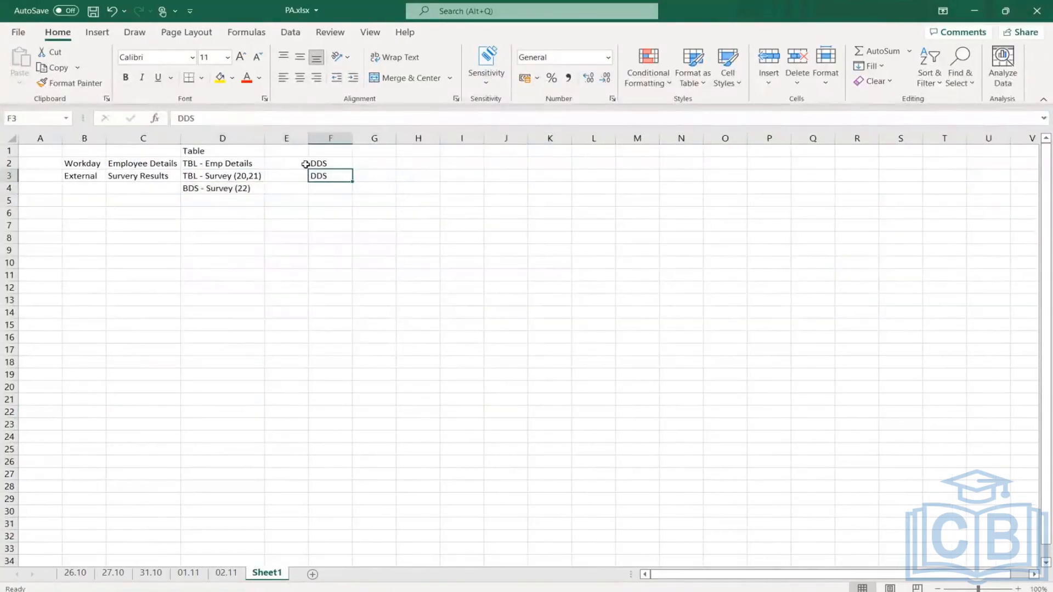
{"action": "left_click", "coordinate": [332, 165]}
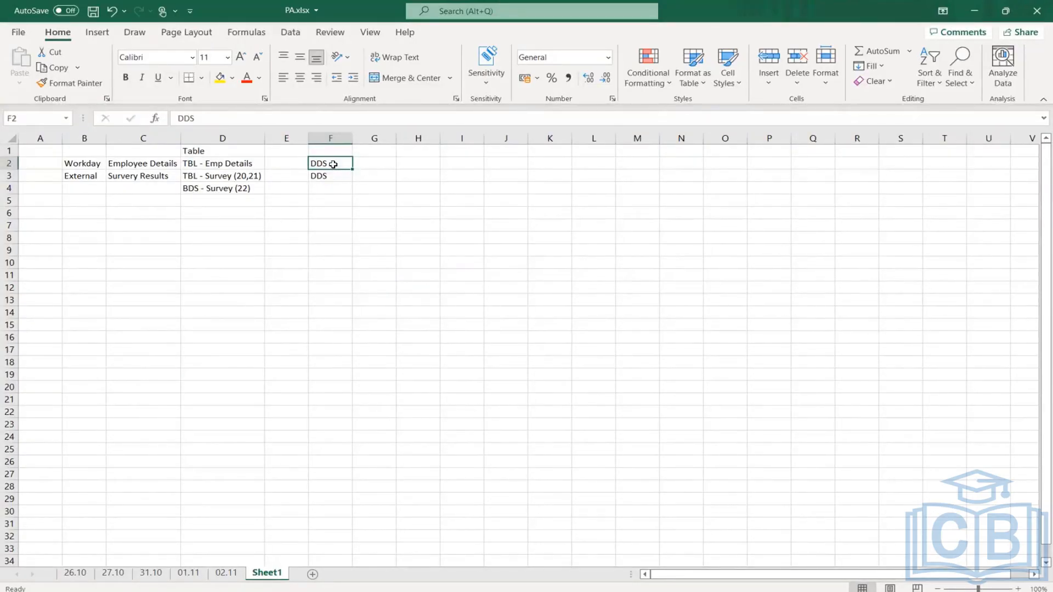
{"action": "left_click_drag", "start_coordinate": [333, 164], "coordinate": [332, 179]}
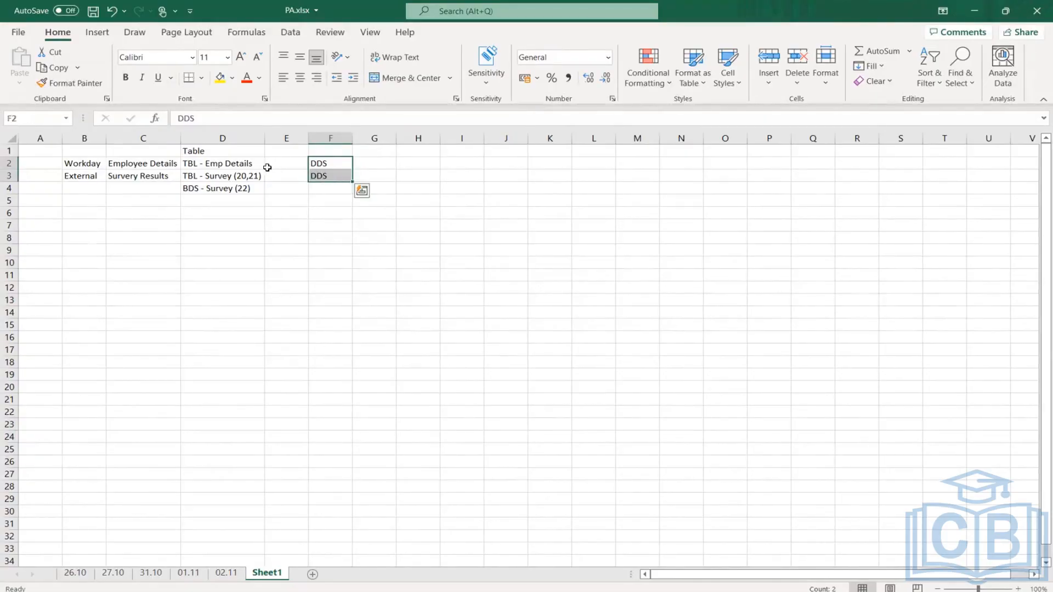
{"action": "left_click", "coordinate": [340, 163]}
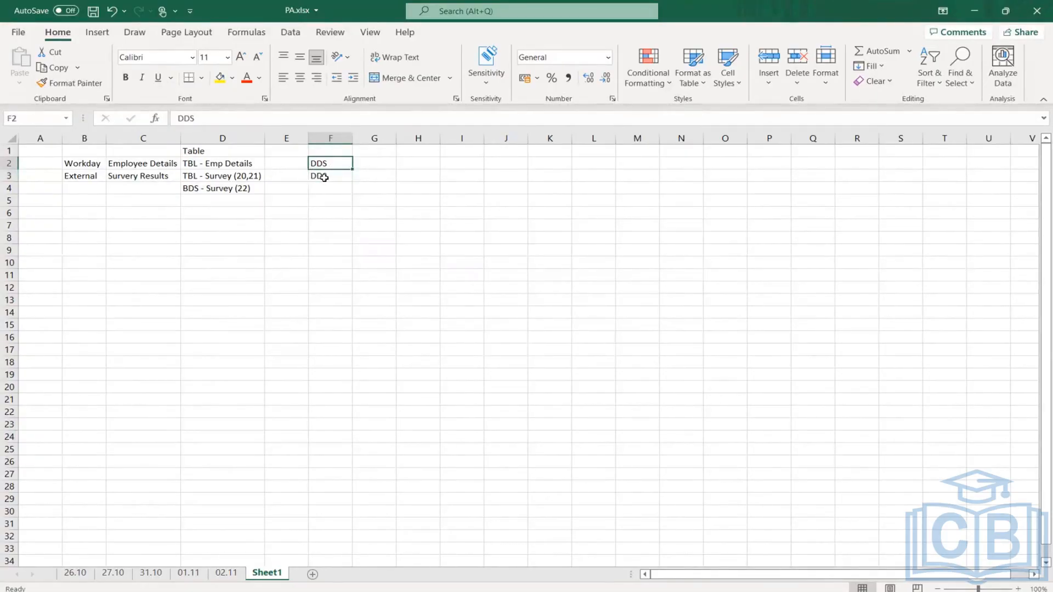
{"action": "left_click", "coordinate": [321, 176]}
{"action": "left_click_drag", "start_coordinate": [334, 163], "coordinate": [338, 184]}
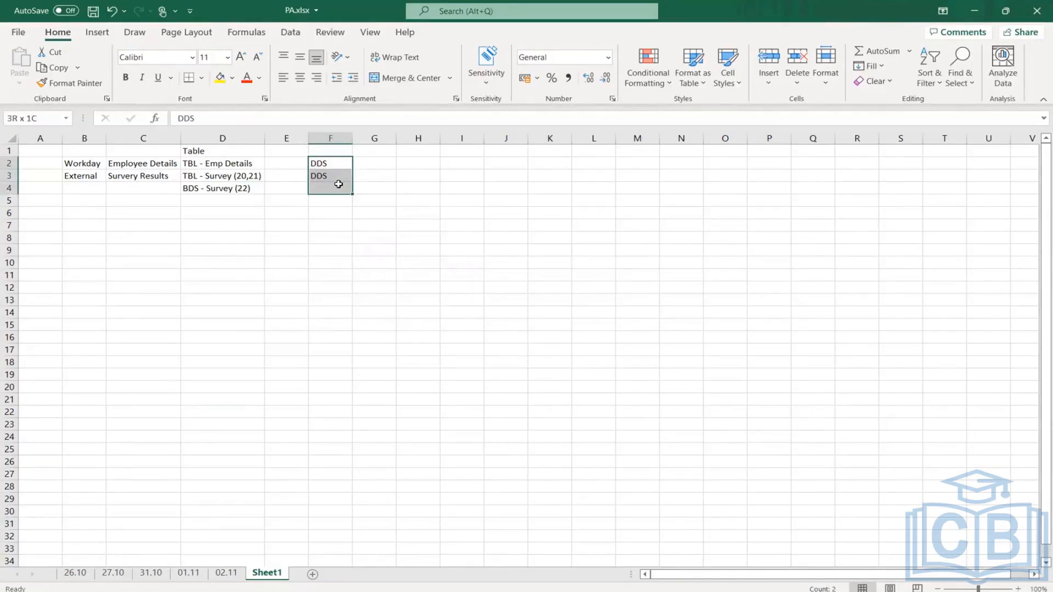
{"action": "left_click_drag", "start_coordinate": [339, 184], "coordinate": [340, 185]}
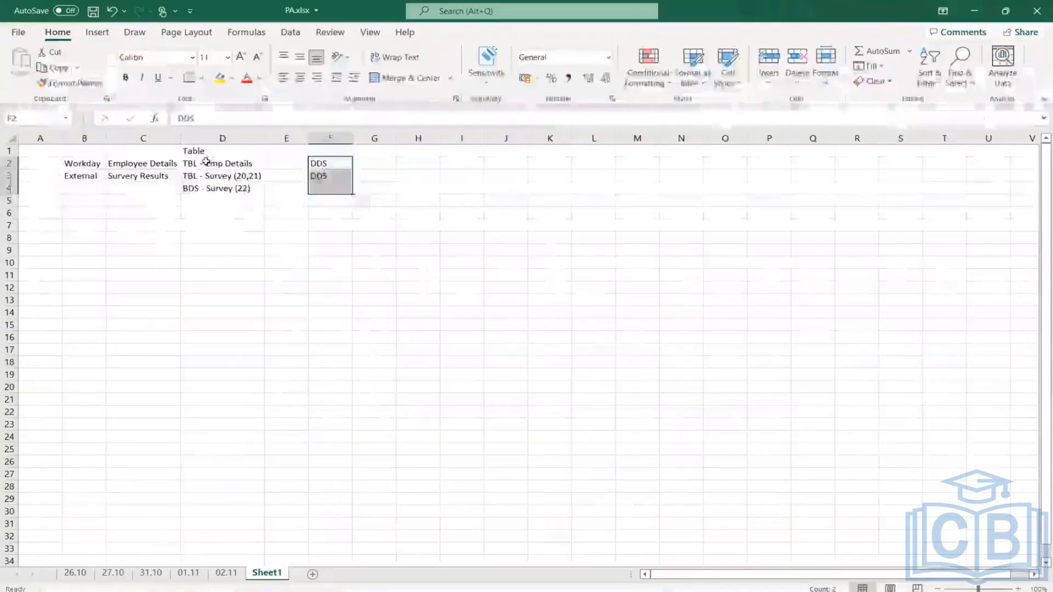
- Switch to the Workday Data Catalog and open the ZF_Training - DDS - Import of Employee Details derived dataset for editing its transformations
{"action": "left_click_drag", "start_coordinate": [230, 163], "coordinate": [327, 164]}
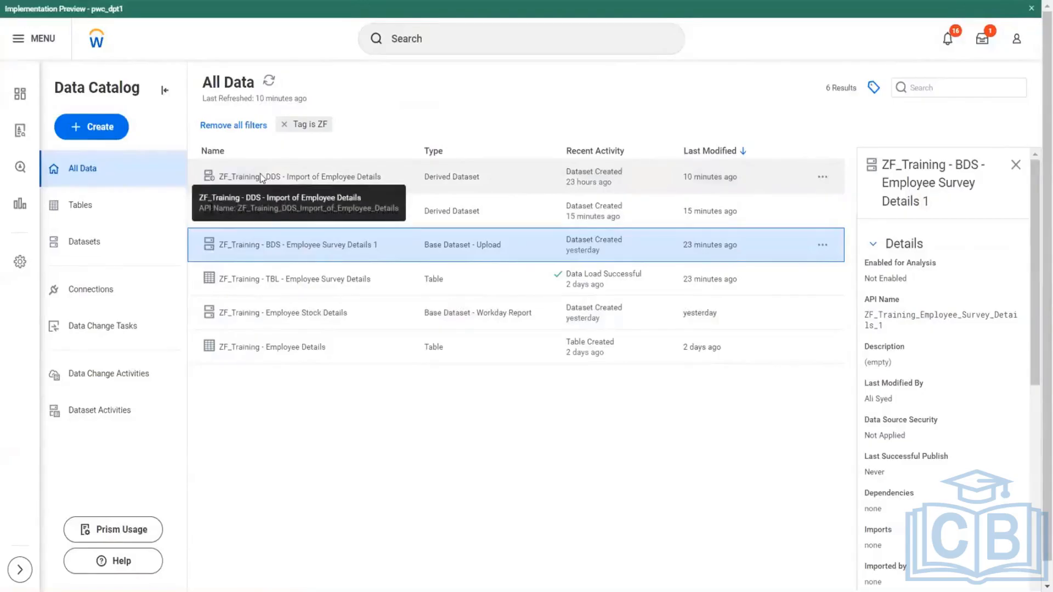
{"action": "left_click", "coordinate": [302, 177]}
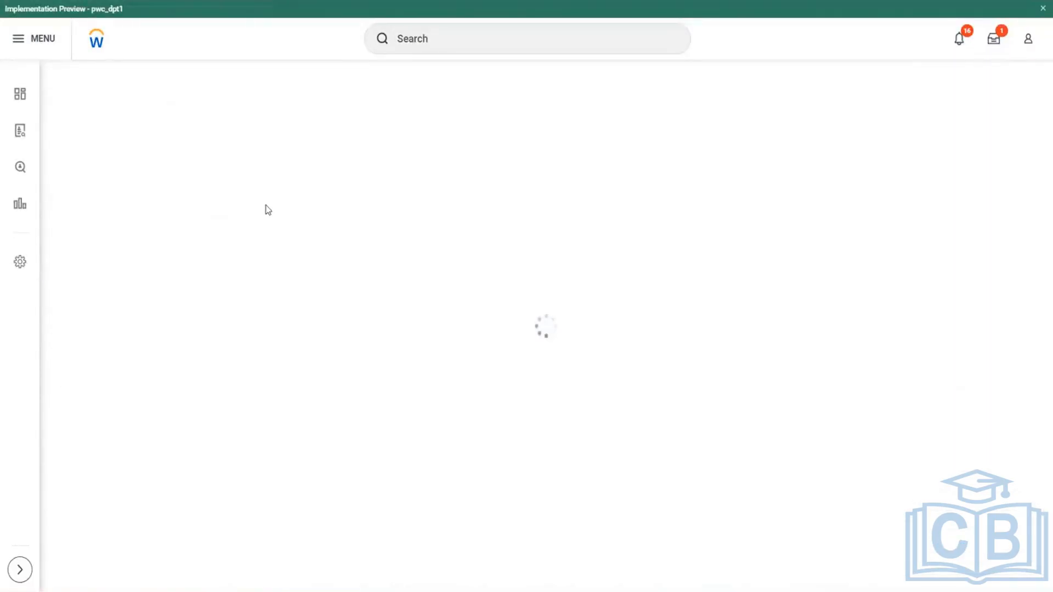
{"action": "left_click", "coordinate": [1015, 122]}
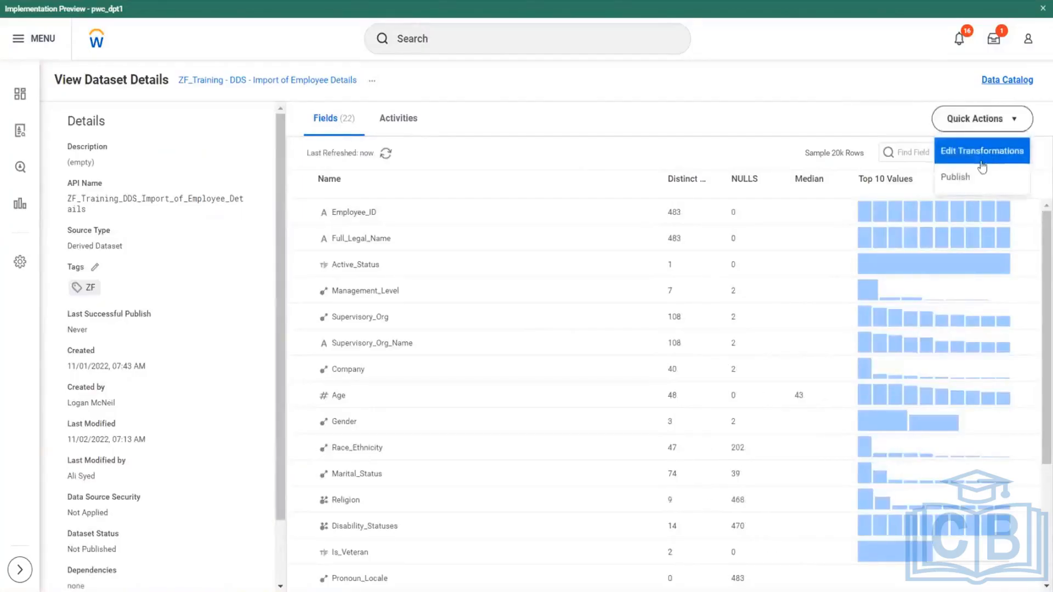
{"action": "left_click", "coordinate": [976, 156]}
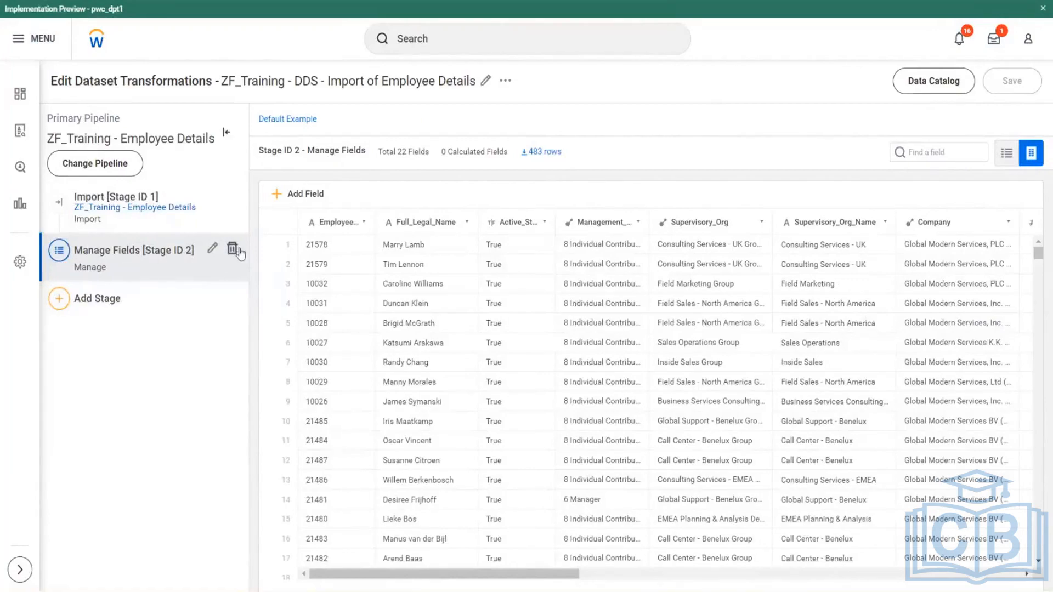
- Browse the employee rows of the Manage Fields stage in the ZF_Training - DDS - Import of Employee Details dataset
{"action": "left_click_drag", "start_coordinate": [349, 82], "coordinate": [429, 82]}
{"action": "scroll", "coordinate": [680, 427], "scroll_direction": "down", "scroll_amount": 5}
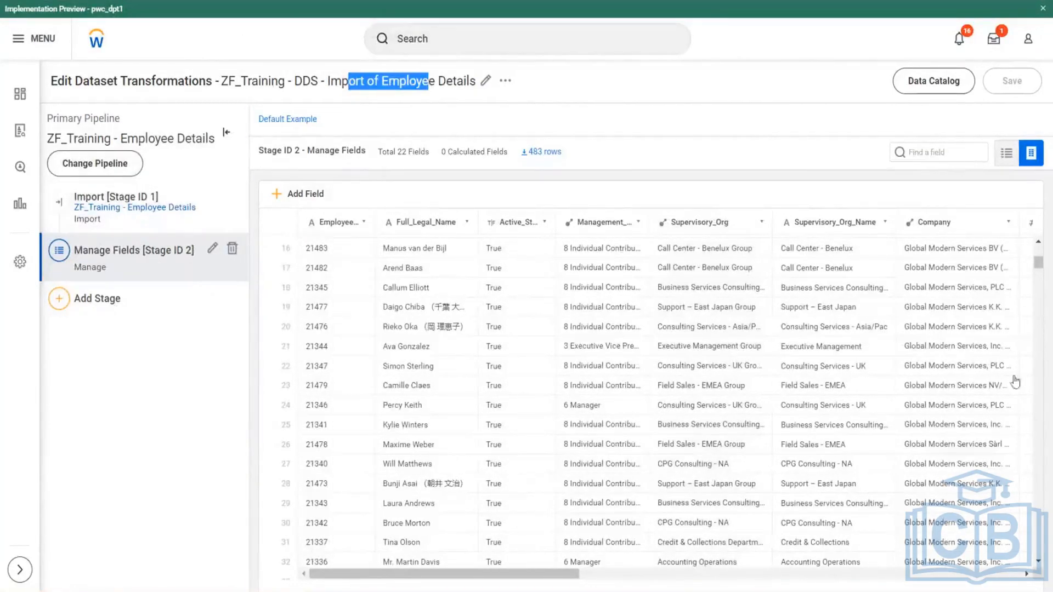
{"action": "scroll", "coordinate": [861, 471], "scroll_direction": "down", "scroll_amount": 4}
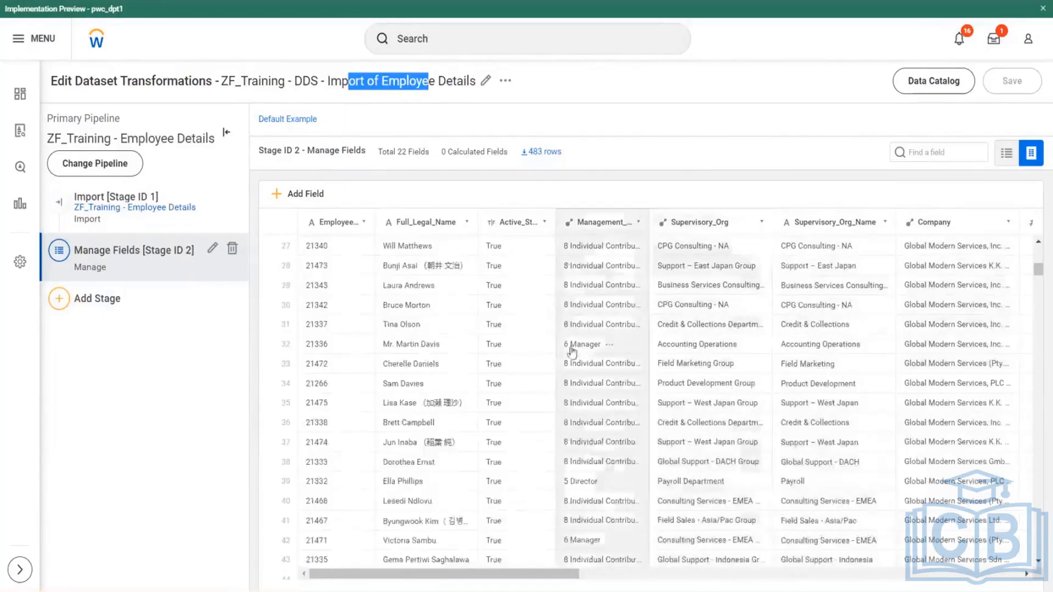
- Review the input and output fields of the employee details dataset's Manage Fields stage, including the WPA fields, and leave it without changes
{"action": "scroll", "coordinate": [571, 348], "scroll_direction": "up", "scroll_amount": 3}
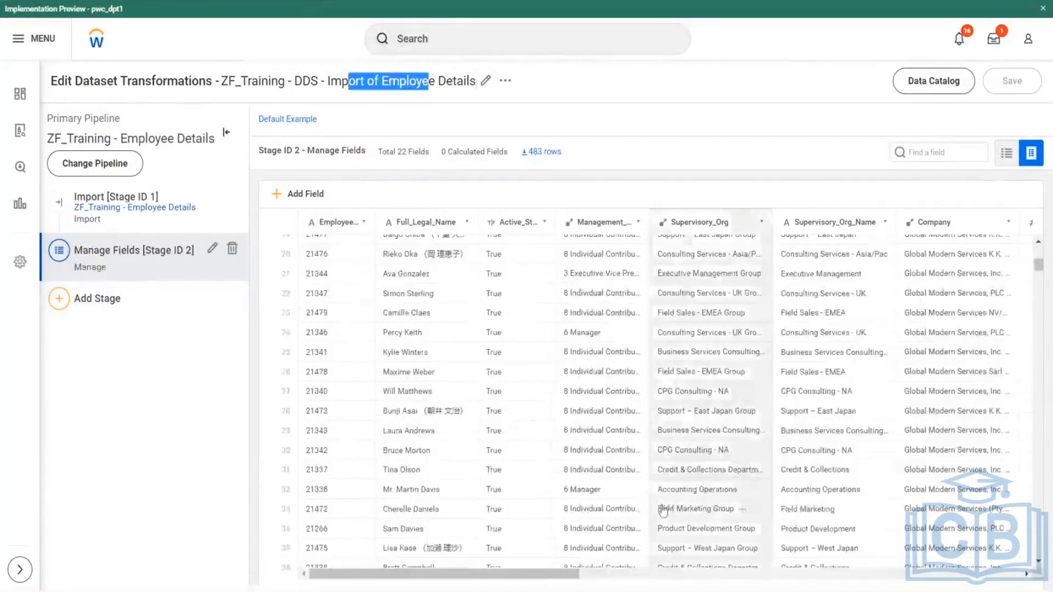
{"action": "scroll", "coordinate": [666, 505], "scroll_direction": "up", "scroll_amount": 5}
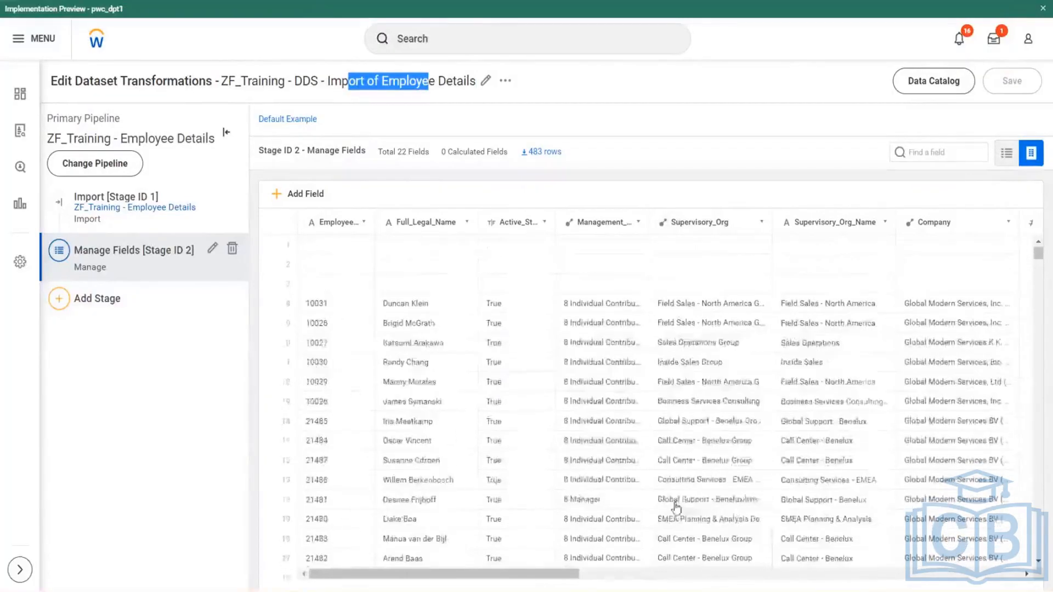
{"action": "scroll", "coordinate": [670, 505], "scroll_direction": "up", "scroll_amount": 2}
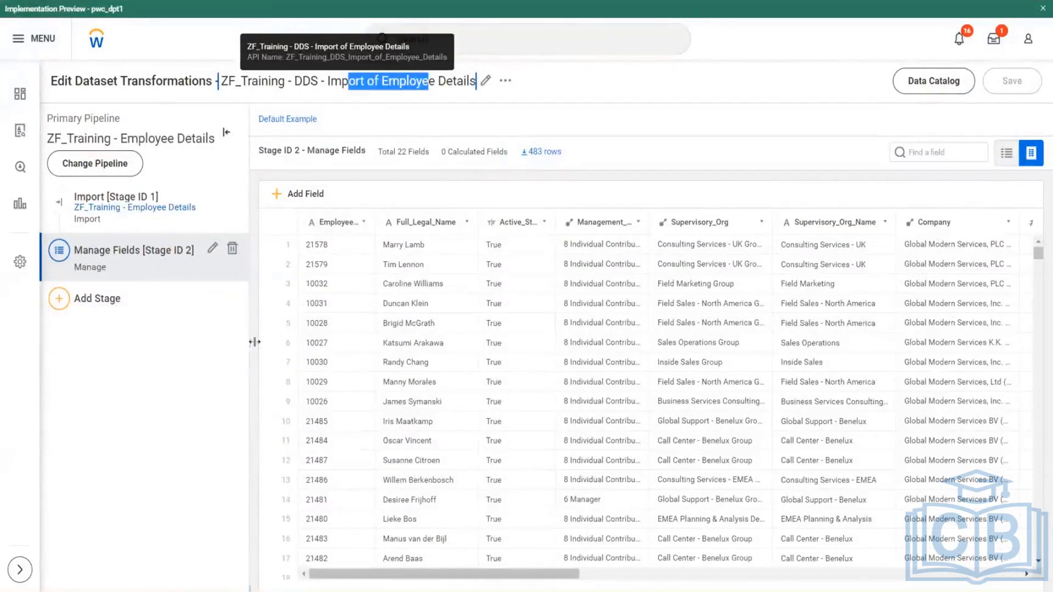
{"action": "left_click", "coordinate": [211, 252]}
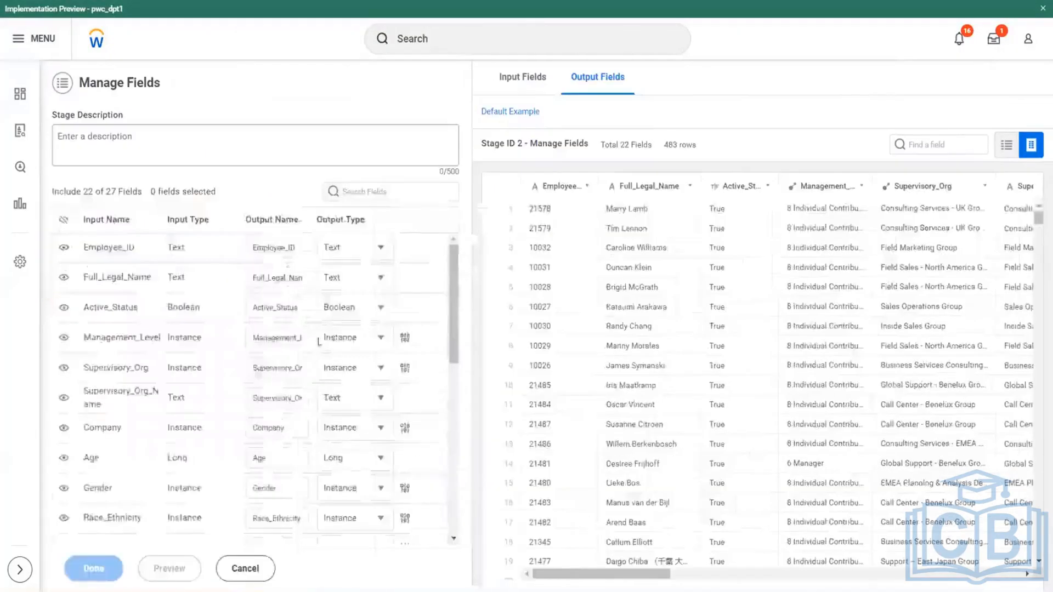
{"action": "scroll", "coordinate": [110, 448], "scroll_direction": "down", "scroll_amount": 5}
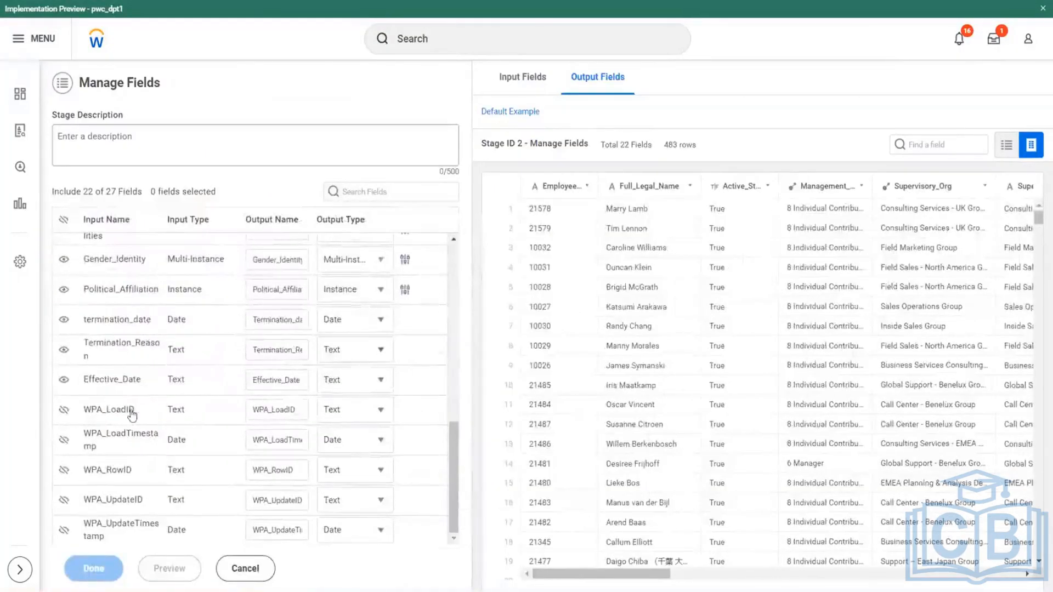
{"action": "scroll", "coordinate": [259, 399], "scroll_direction": "up", "scroll_amount": 10}
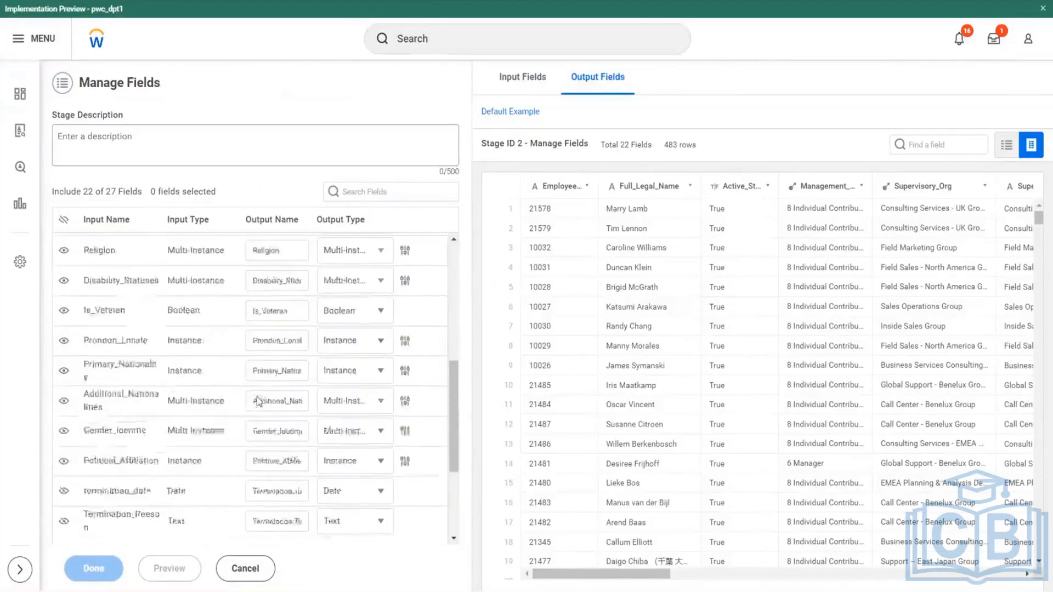
{"action": "scroll", "coordinate": [271, 408], "scroll_direction": "up", "scroll_amount": 2}
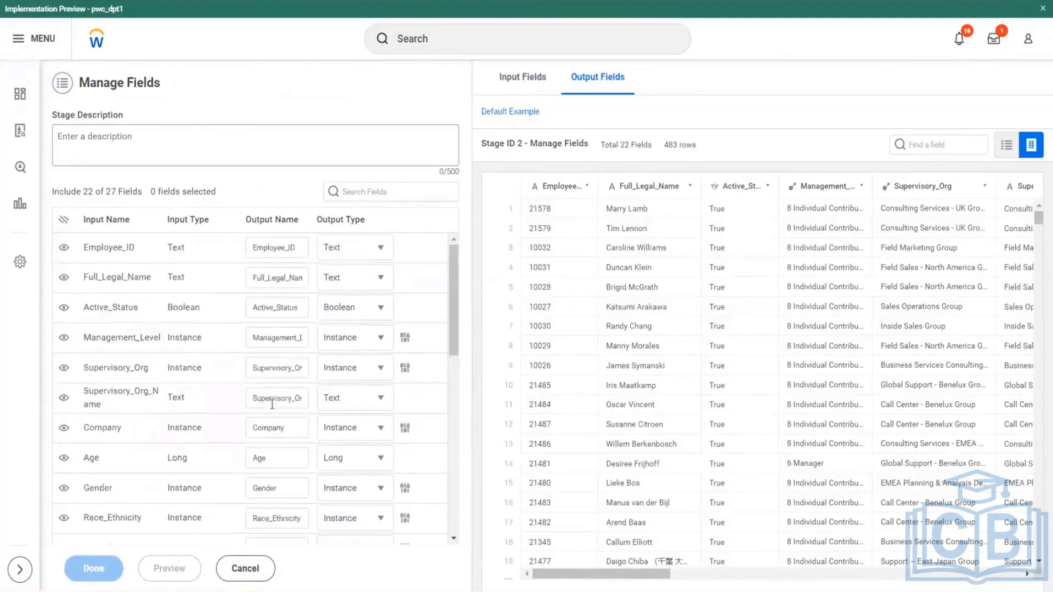
{"action": "left_click", "coordinate": [263, 570]}
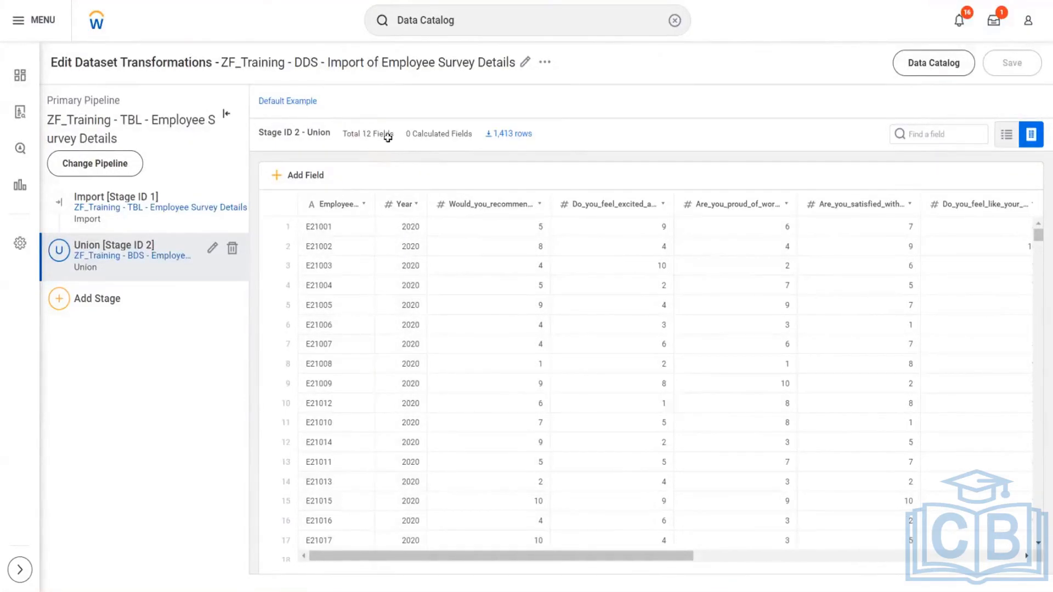
- Switch to the PA.xlsx workbook in Excel and enter the sample survey row Emp1, 2020, 5, 6 in cells I7 to L7
{"action": "key", "text": "alt+Tab"}
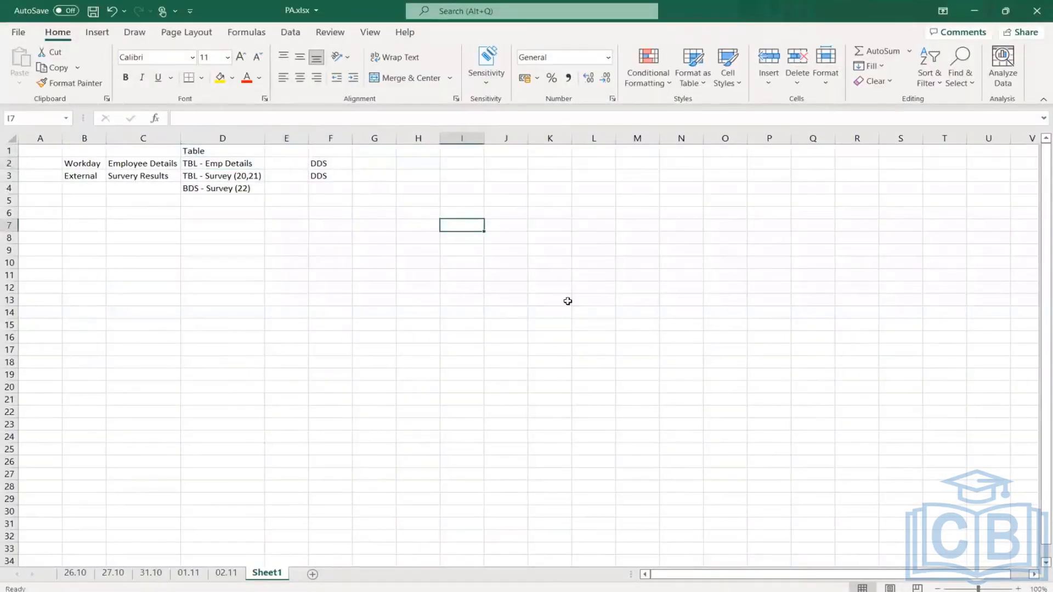
{"action": "type", "text": "E"}
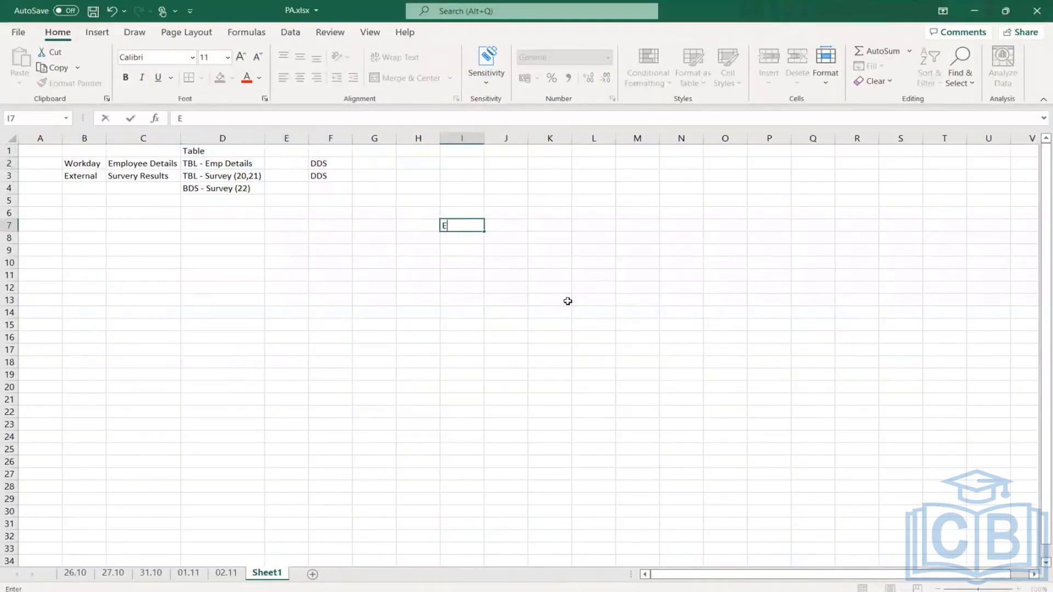
{"action": "type", "text": "mp1"}
{"action": "key", "text": "Tab"}
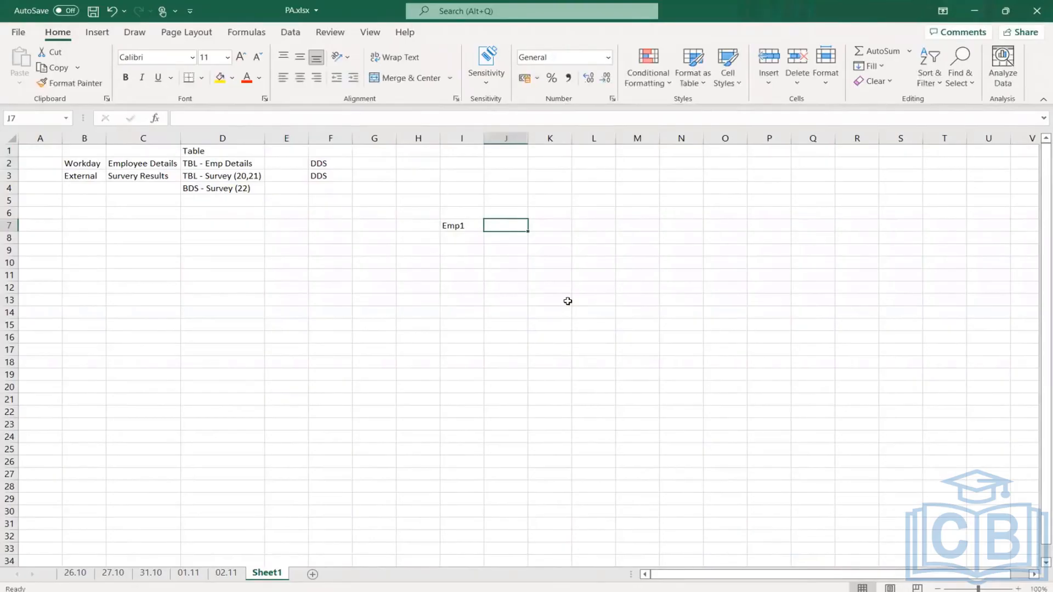
{"action": "type", "text": "2020"}
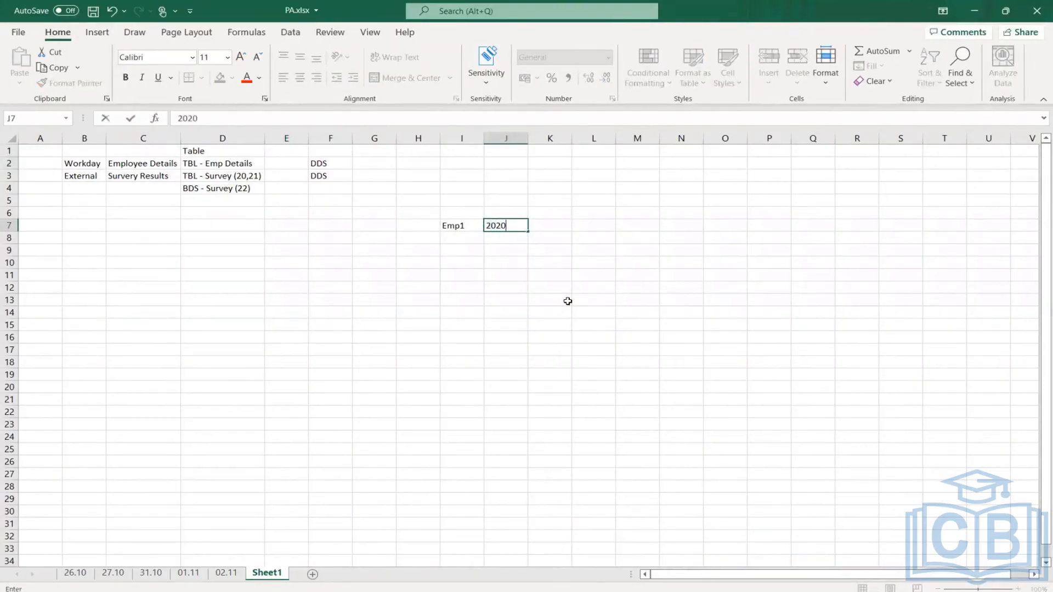
{"action": "key", "text": "Tab"}
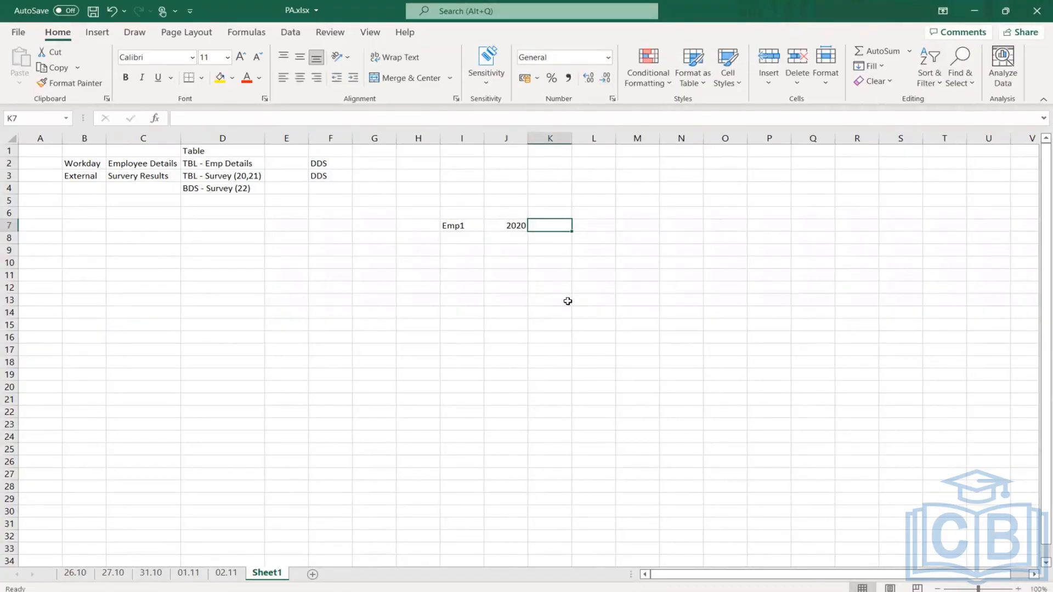
{"action": "type", "text": "5"}
{"action": "key", "text": "Tab"}
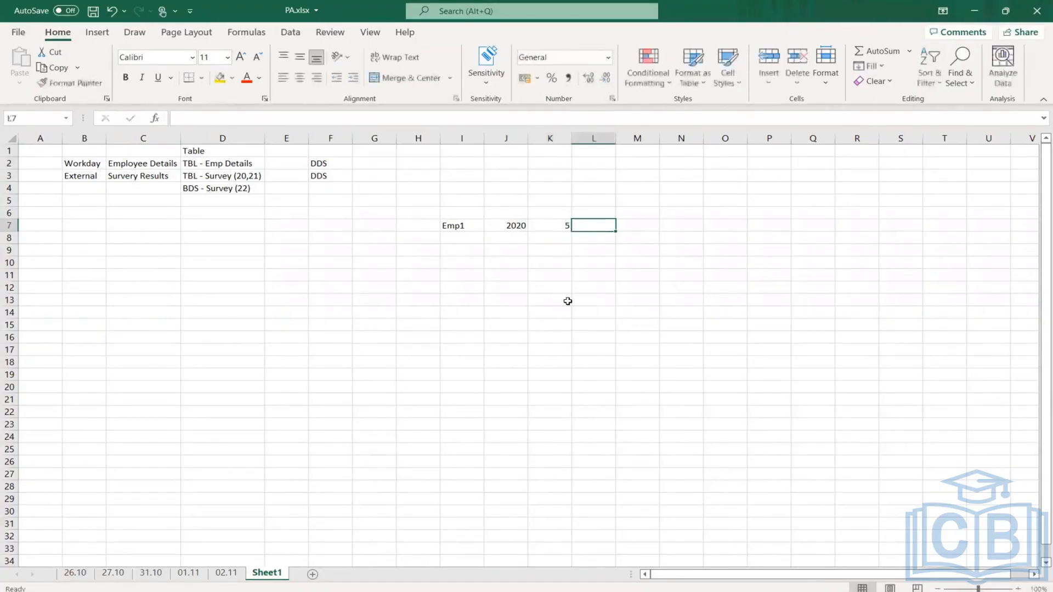
{"action": "type", "text": "6"}
{"action": "key", "text": "Left"}
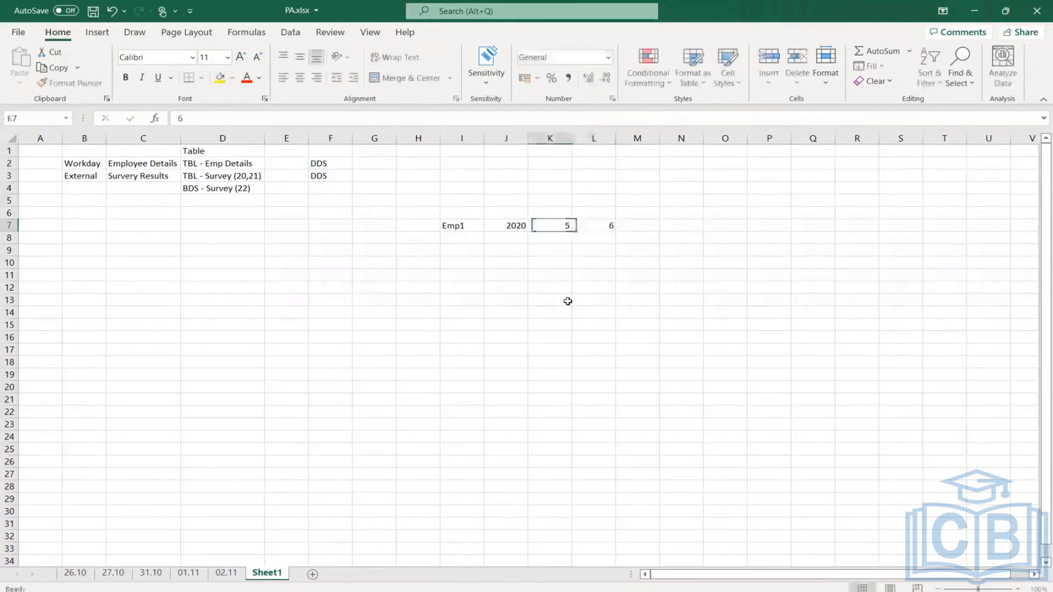
- Enter a second sample survey row with Emp1, 2021, 6, 5 in cells I8 to L8
{"action": "key", "text": "Left"}
{"action": "key", "text": "Left"}
{"action": "key", "text": "Down"}
{"action": "type", "text": "Emp"}
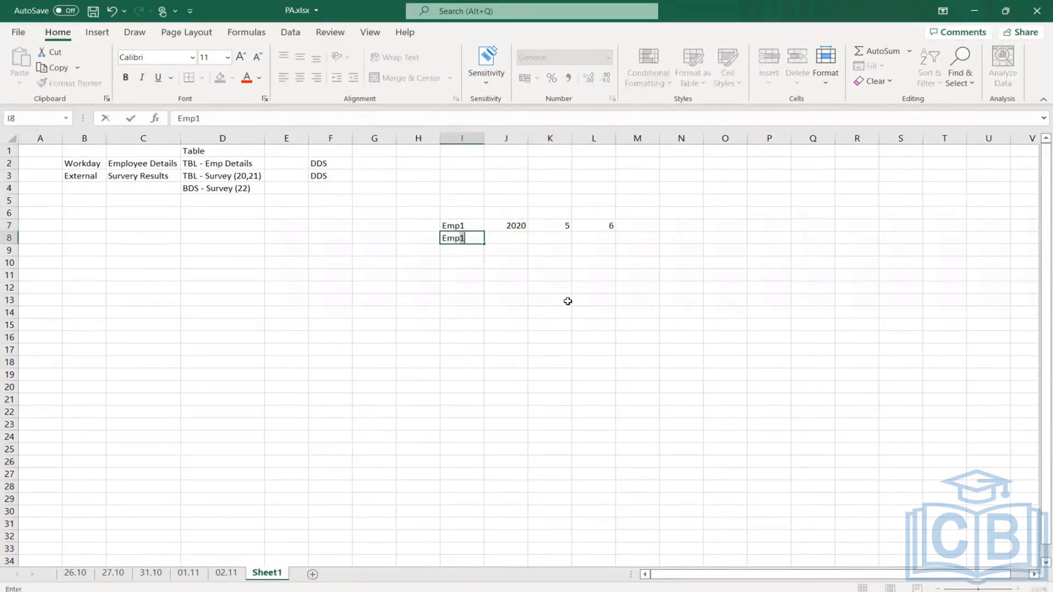
{"action": "type", "text": "1"}
{"action": "key", "text": "Tab"}
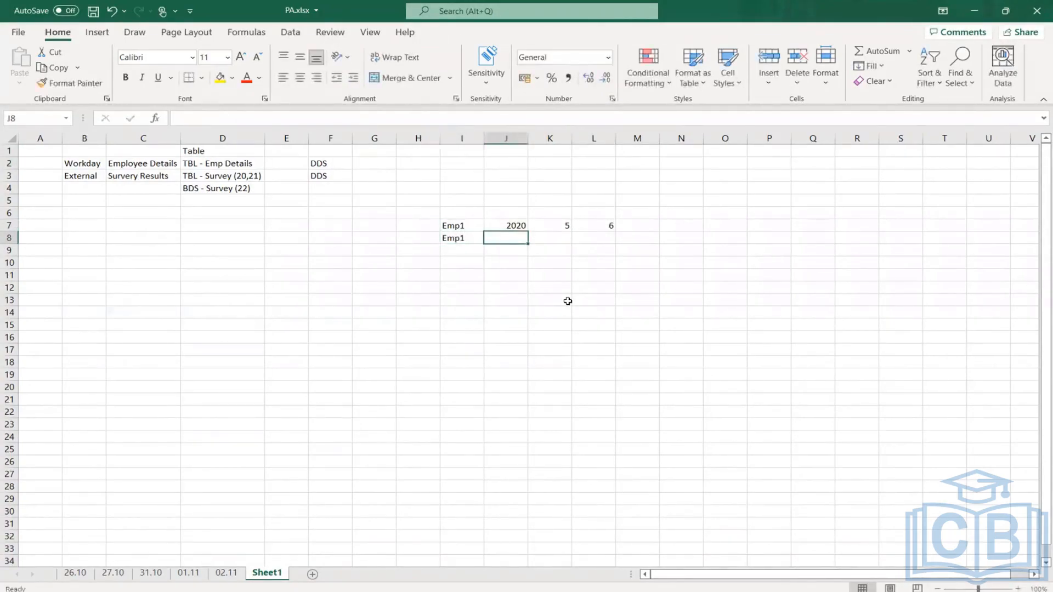
{"action": "type", "text": "2021"}
{"action": "key", "text": "Tab"}
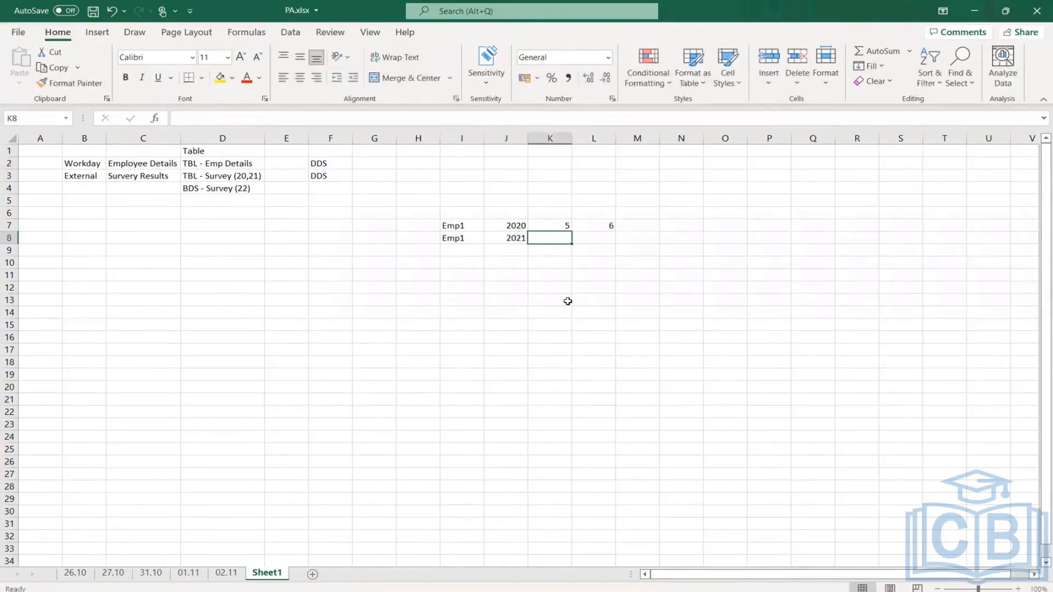
{"action": "type", "text": "6"}
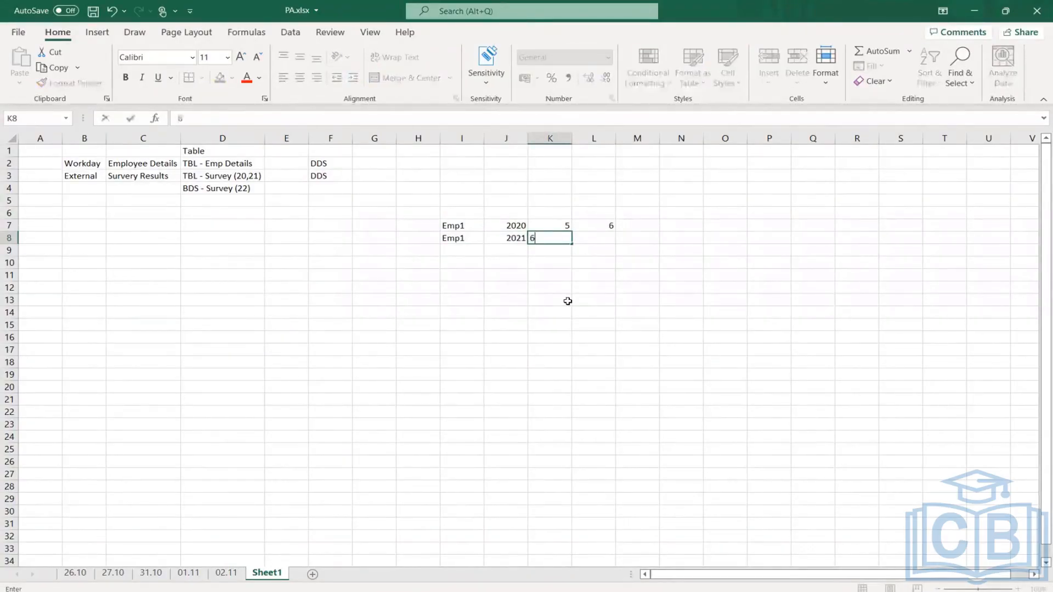
{"action": "key", "text": "Tab"}
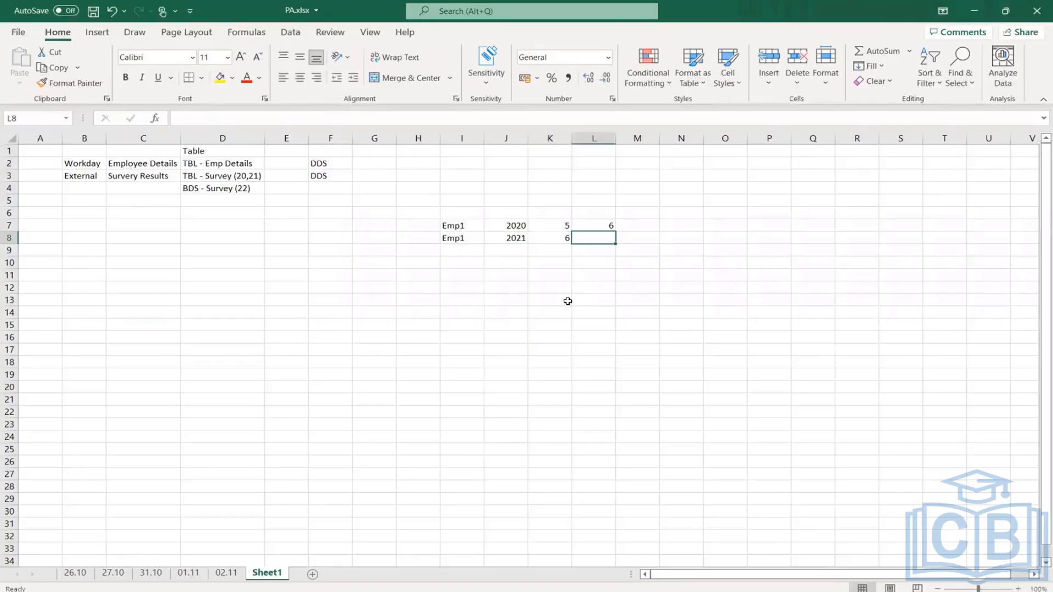
{"action": "type", "text": "5"}
{"action": "key", "text": "Return"}
- Enter a third sample survey row with Emp1, 2022, 4, 9 in row 9 and highlight the sample rows
{"action": "type", "text": "Em"}
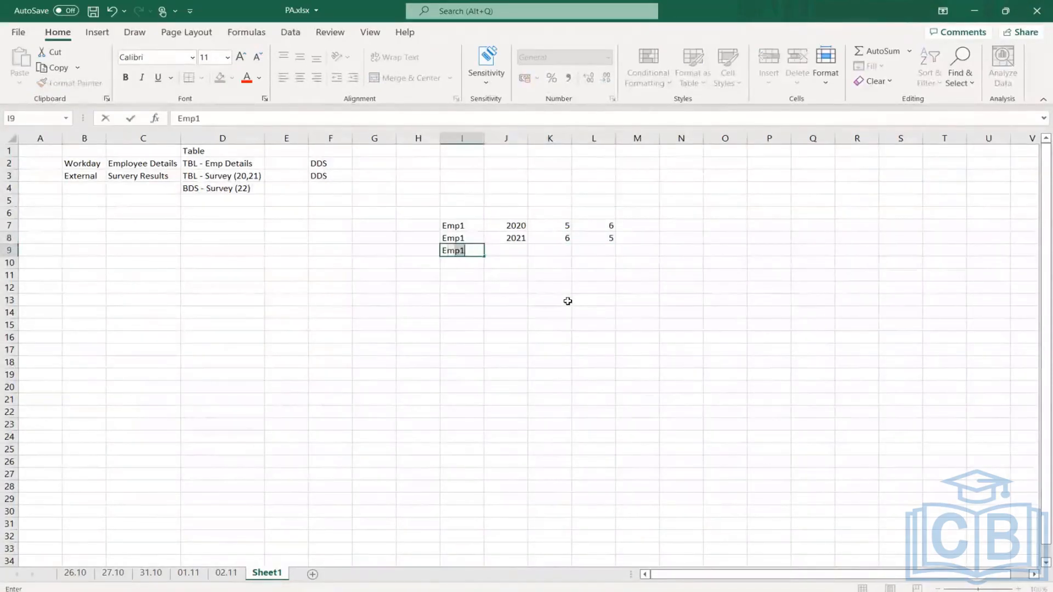
{"action": "type", "text": "p1"}
{"action": "key", "text": "Tab"}
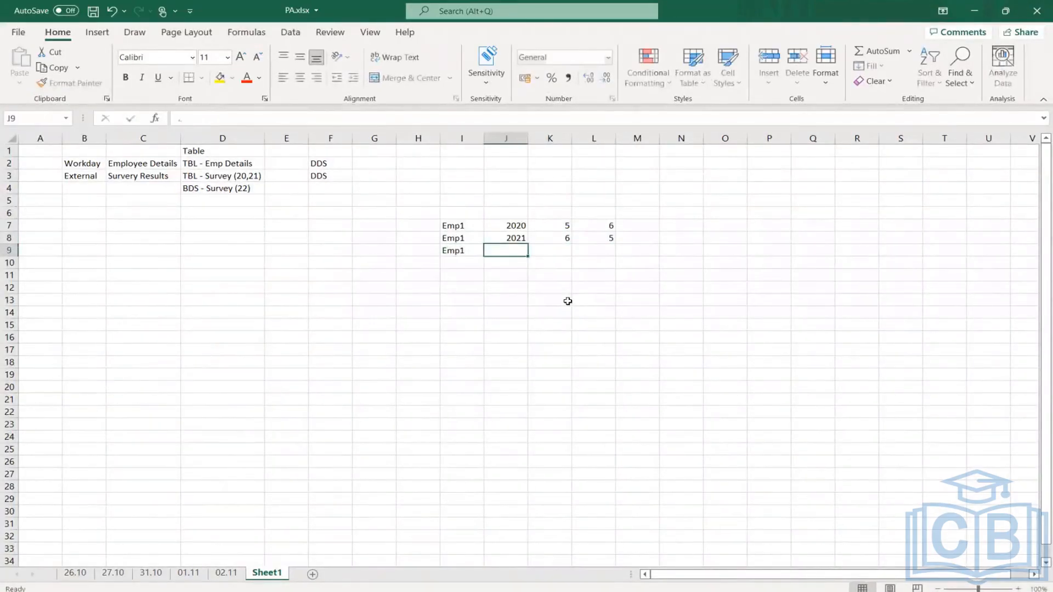
{"action": "type", "text": "2022"}
{"action": "key", "text": "Tab"}
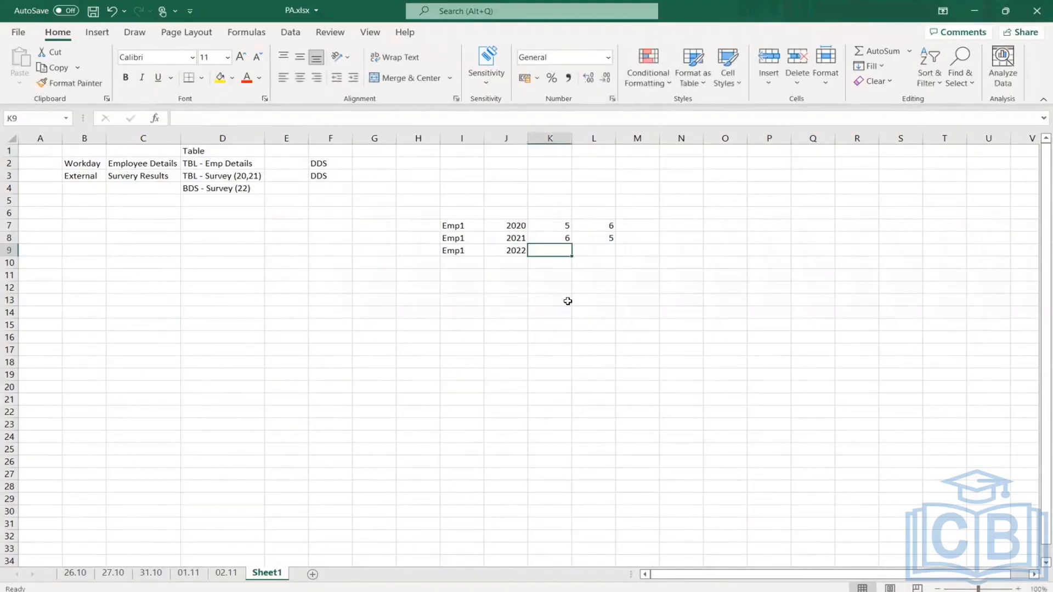
{"action": "type", "text": "4"}
{"action": "key", "text": "Tab"}
{"action": "type", "text": "9"}
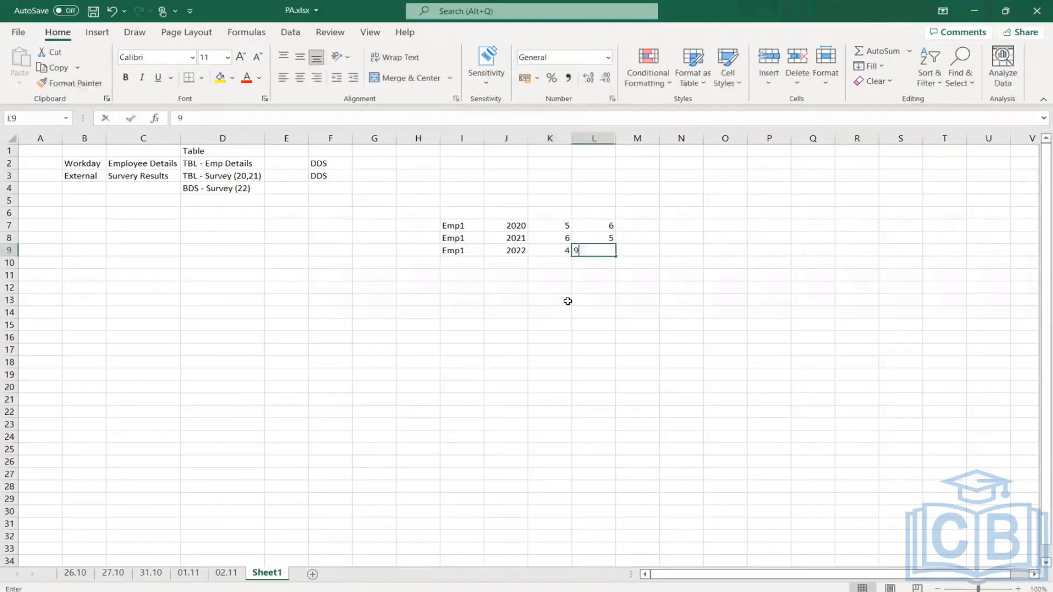
{"action": "key", "text": "Return"}
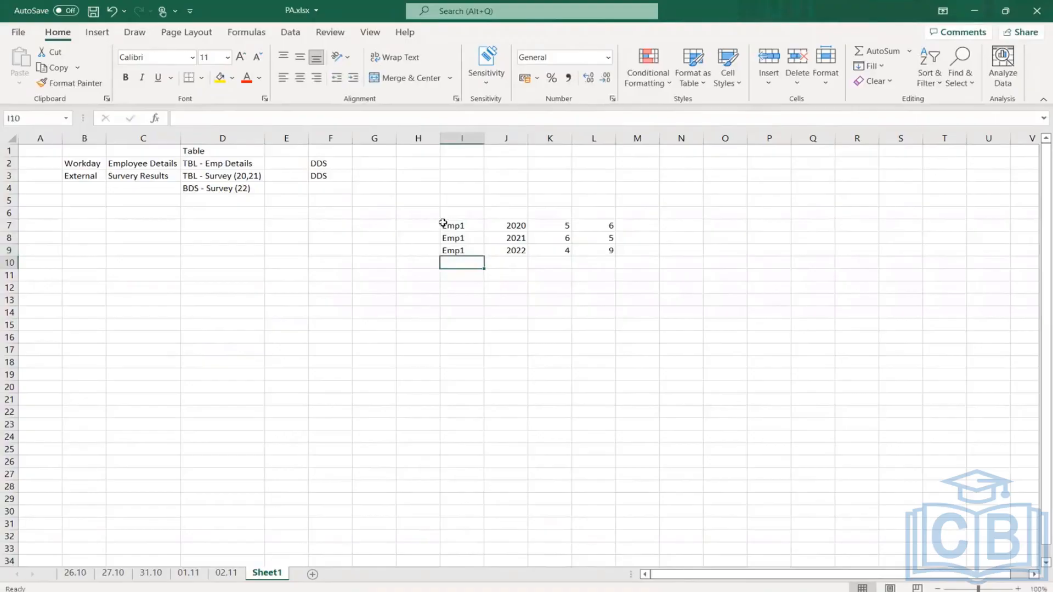
{"action": "left_click", "coordinate": [444, 225]}
{"action": "left_click_drag", "start_coordinate": [596, 248], "coordinate": [618, 256]}
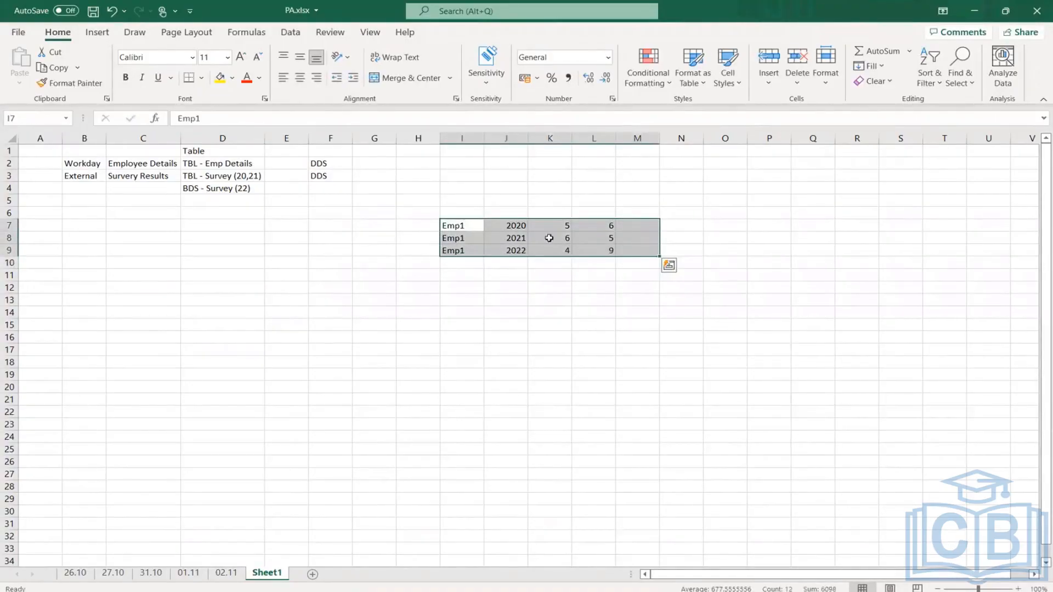
- List Emp1 and Emp2 in cells H3 and H4, then highlight the scores in the sample survey rows
{"action": "left_click", "coordinate": [369, 174]}
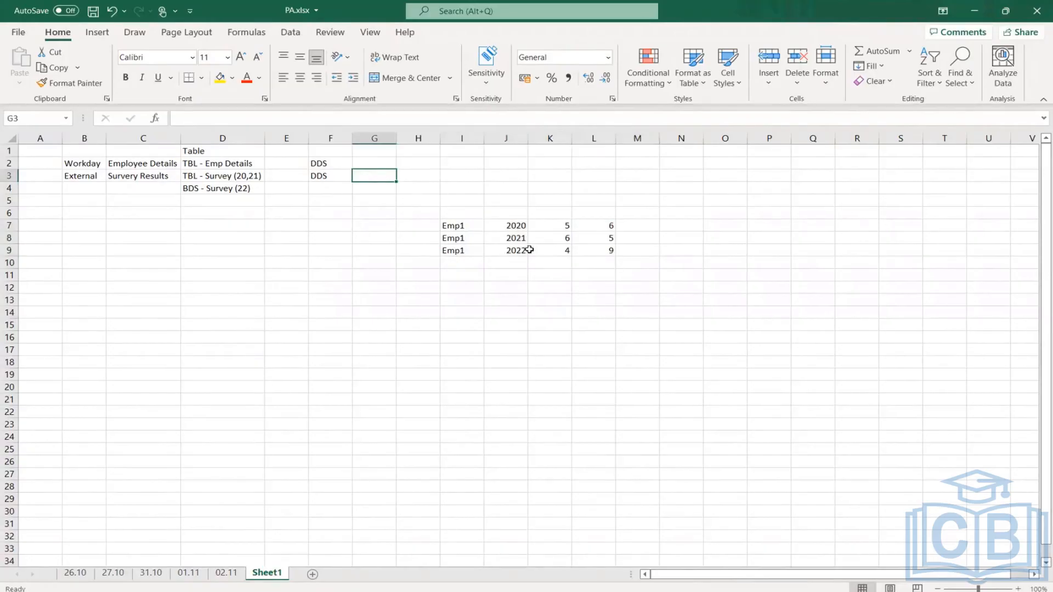
{"action": "key", "text": "Right"}
{"action": "type", "text": "Emp1"}
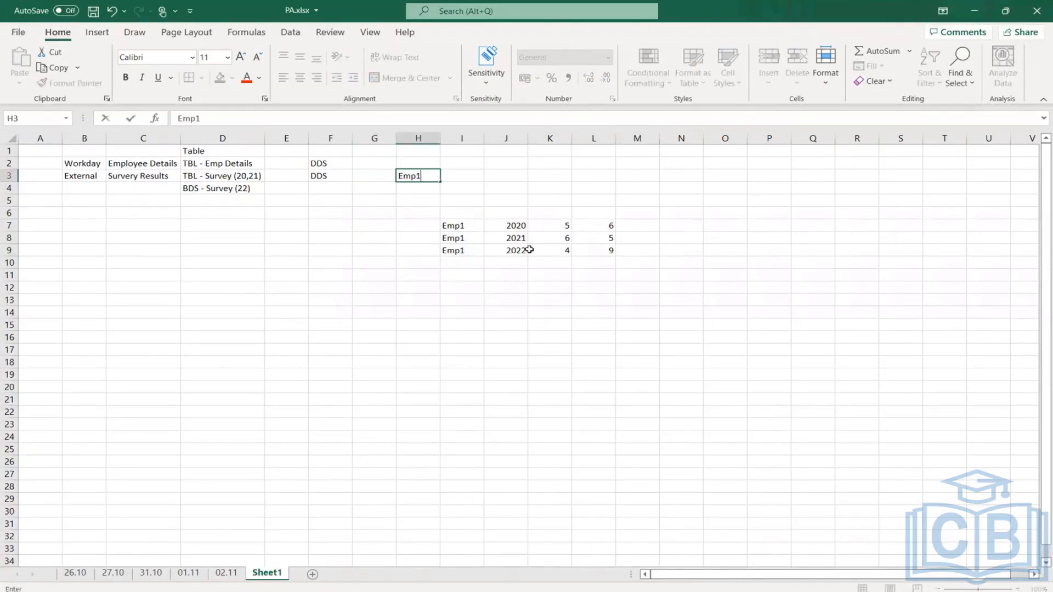
{"action": "key", "text": "Return"}
{"action": "type", "text": "E"}
{"action": "type", "text": "mp2"}
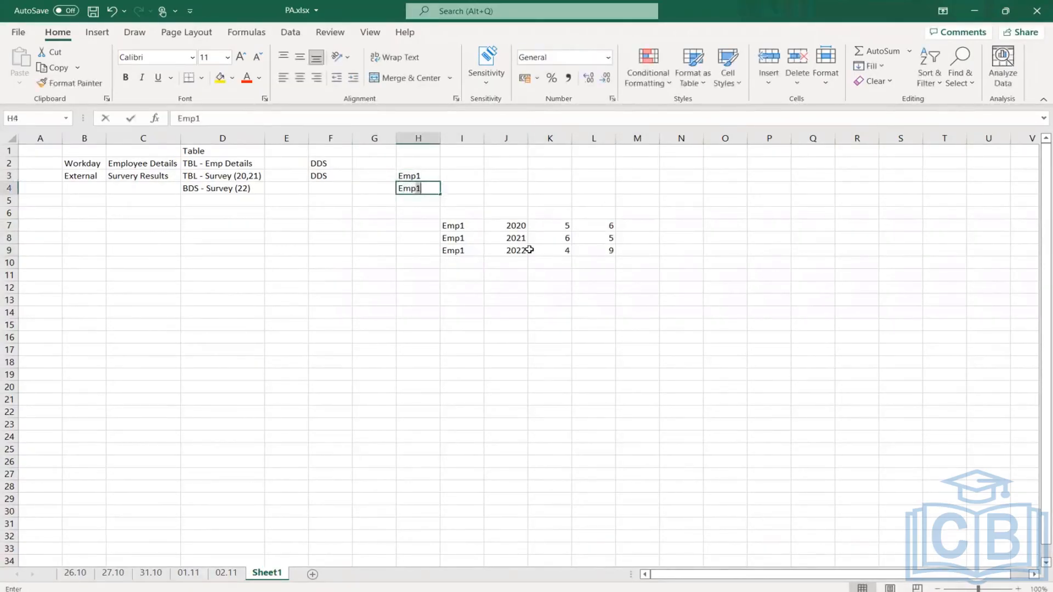
{"action": "key", "text": "Return"}
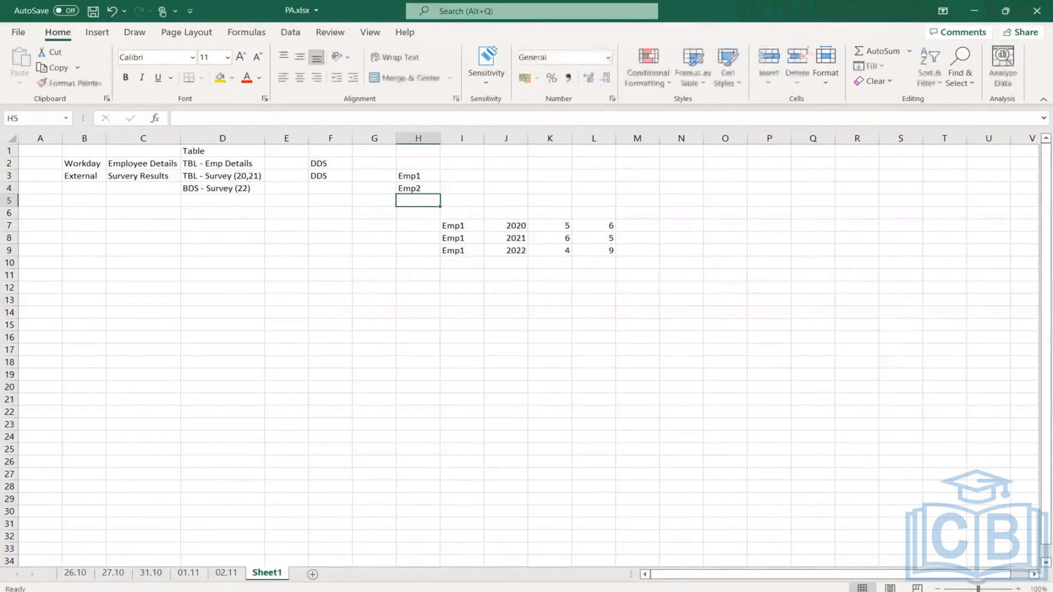
{"action": "left_click_drag", "start_coordinate": [529, 222], "coordinate": [608, 251]}
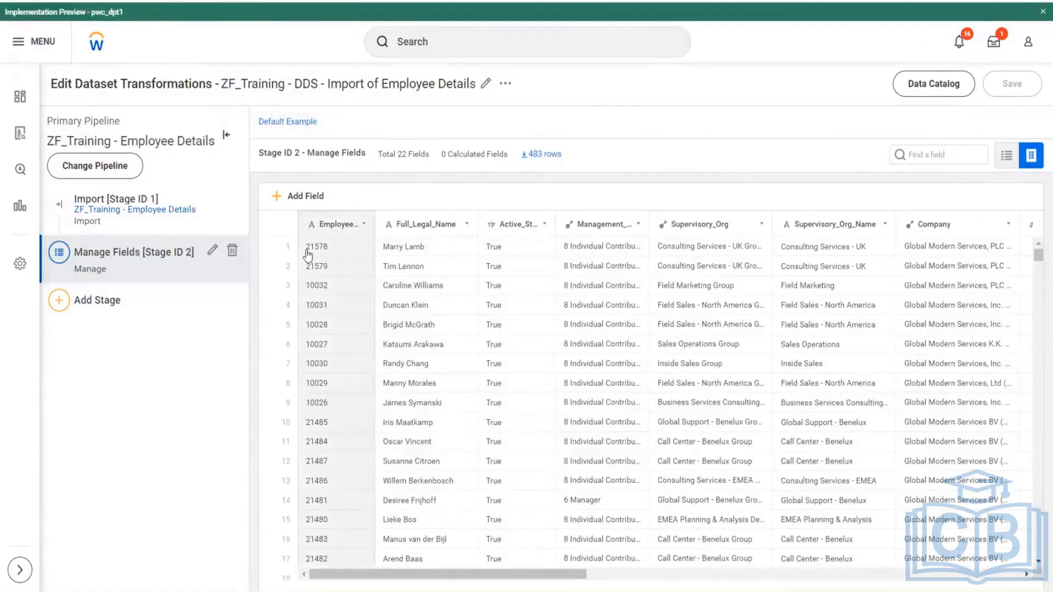
- Compare the employee ID values of the Workday employee details and survey datasets, and inspect Employee_ID in the employee details Manage Fields stage
{"action": "left_click_drag", "start_coordinate": [306, 246], "coordinate": [328, 253]}
{"action": "left_click", "coordinate": [328, 254]}
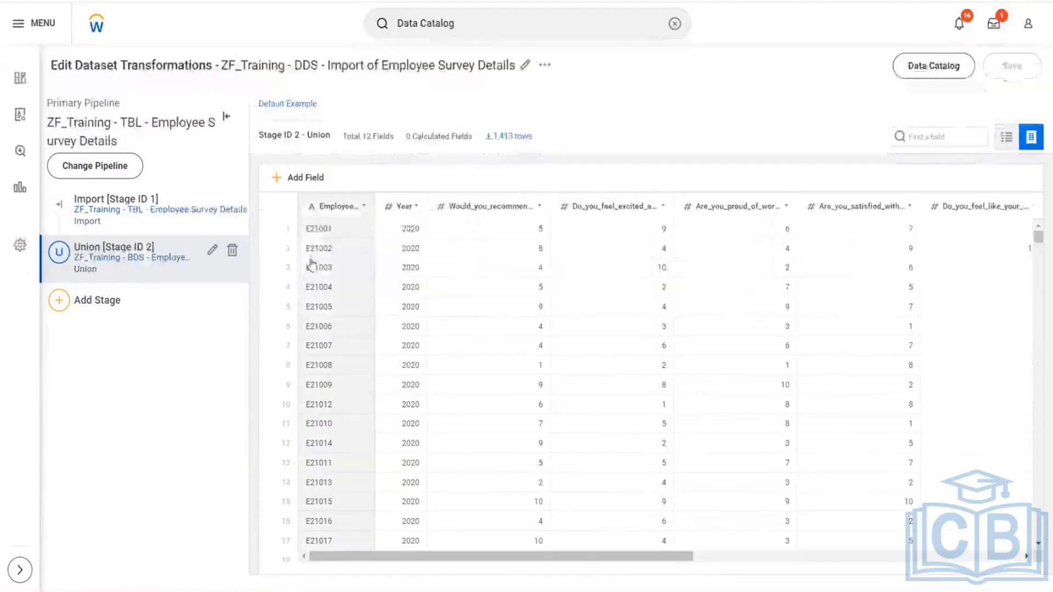
{"action": "left_click_drag", "start_coordinate": [310, 242], "coordinate": [334, 242]}
{"action": "left_click", "coordinate": [335, 244]}
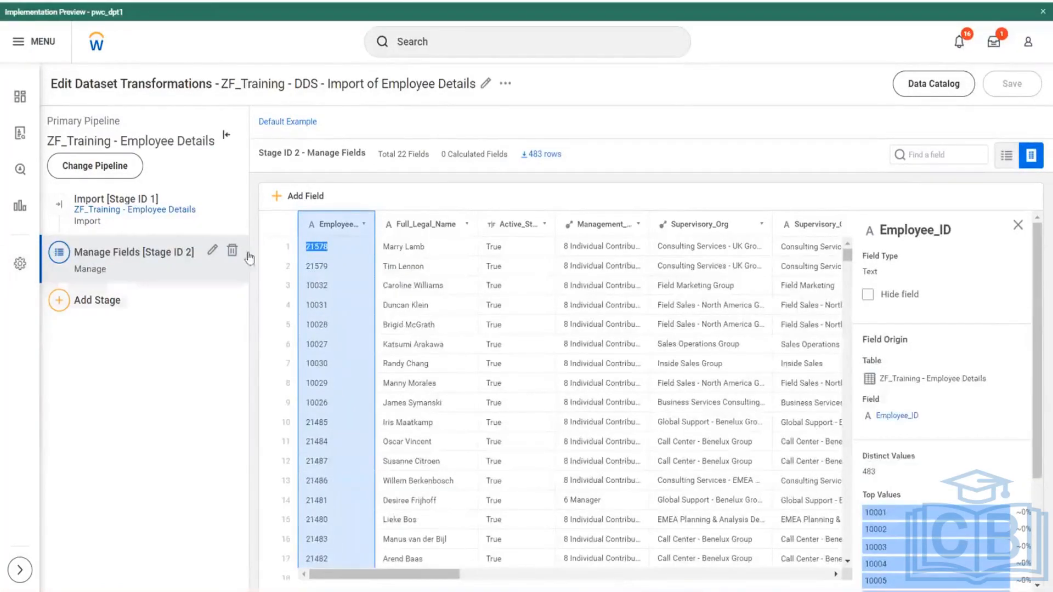
{"action": "left_click", "coordinate": [212, 253]}
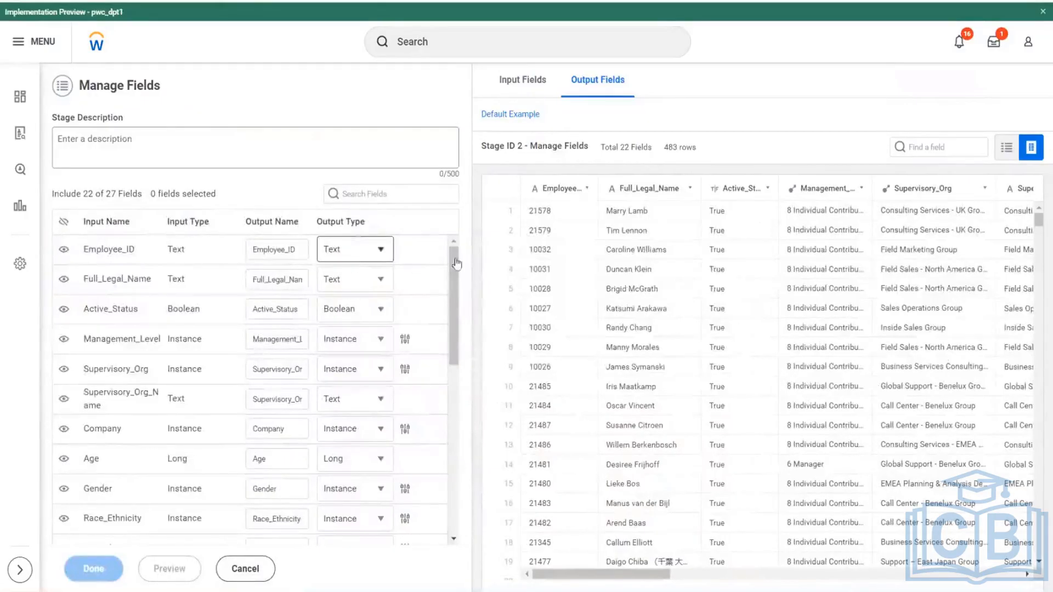
{"action": "left_click_drag", "start_coordinate": [529, 212], "coordinate": [553, 216]}
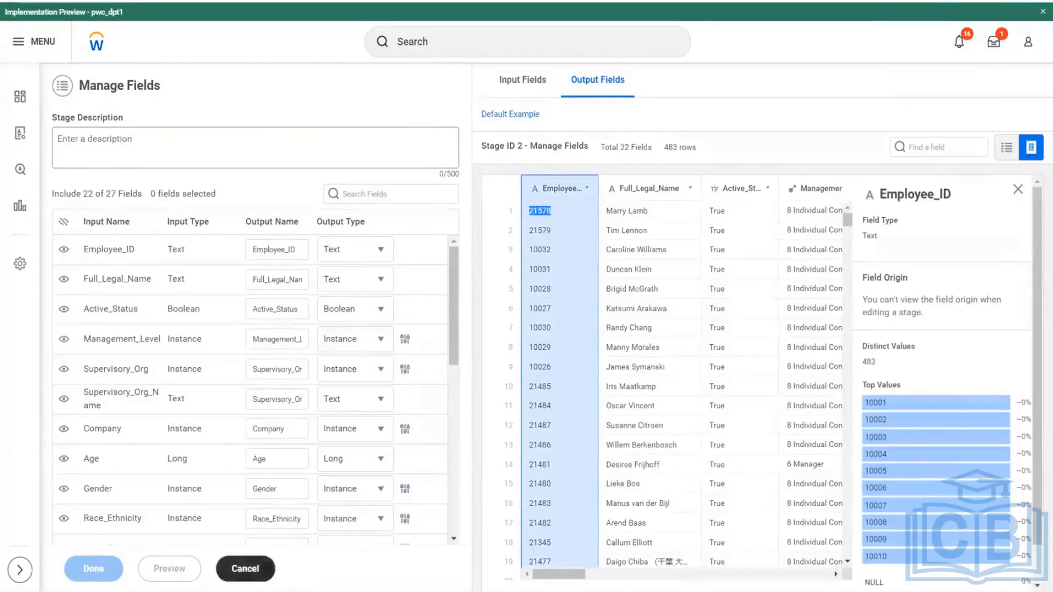
- Return to the employee survey dataset and add a Manage Fields stage after the Union stage, keeping all fields as they are
{"action": "left_click", "coordinate": [270, 572]}
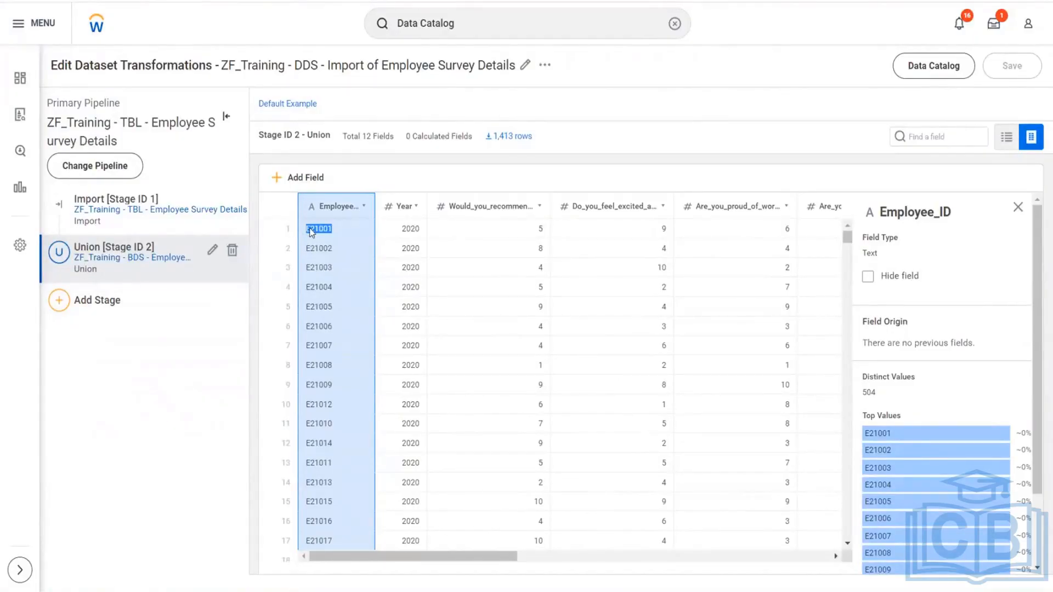
{"action": "left_click", "coordinate": [103, 354]}
{"action": "left_click", "coordinate": [59, 302]}
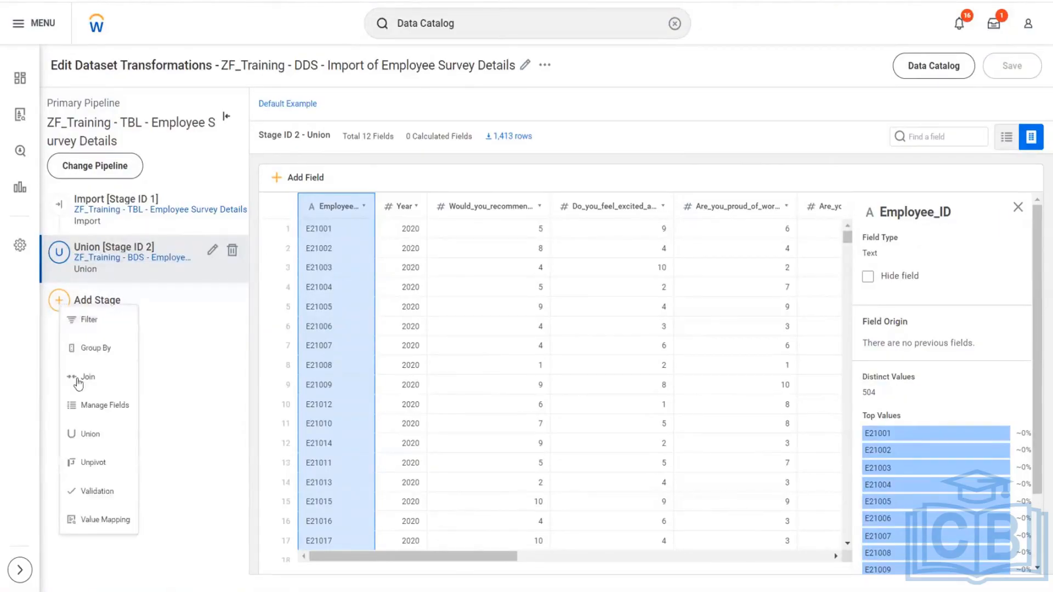
{"action": "left_click", "coordinate": [107, 405]}
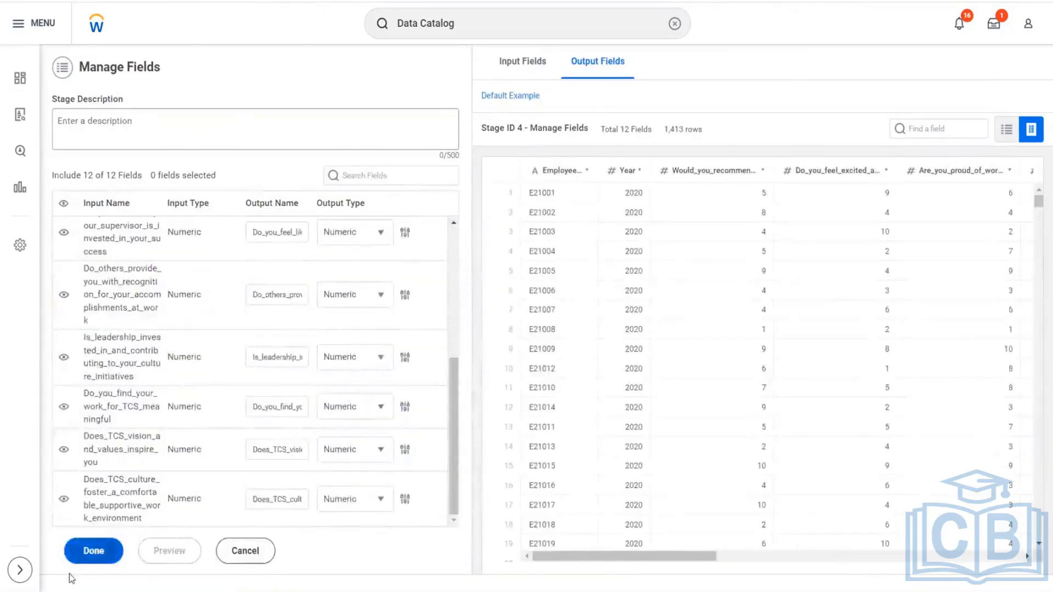
{"action": "left_click", "coordinate": [93, 551]}
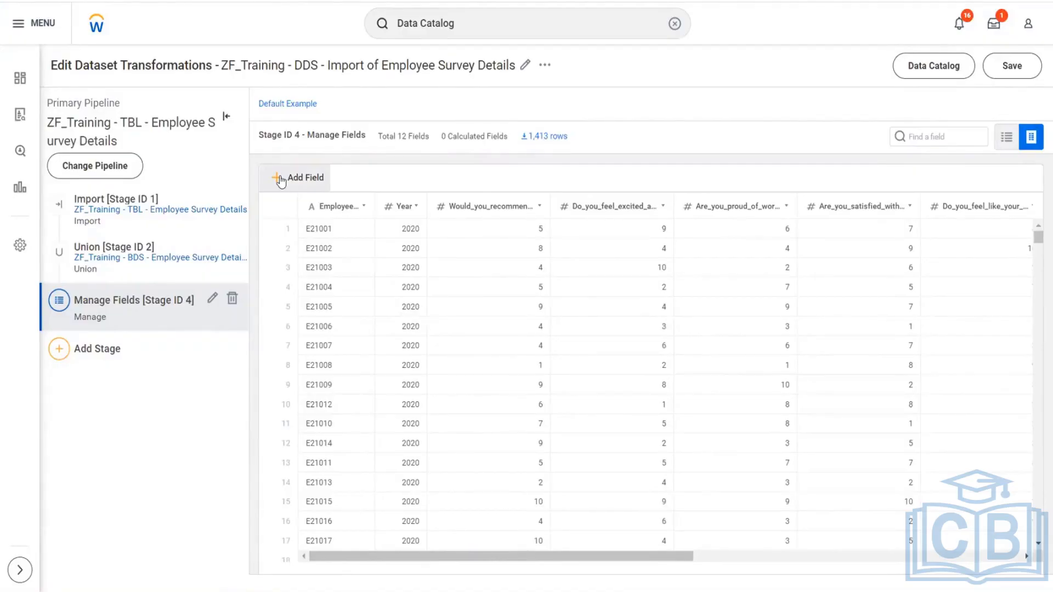
- Add a calculated field to the new Manage Fields stage and name it Employee ID
{"action": "left_click_drag", "start_coordinate": [685, 556], "coordinate": [1013, 556]}
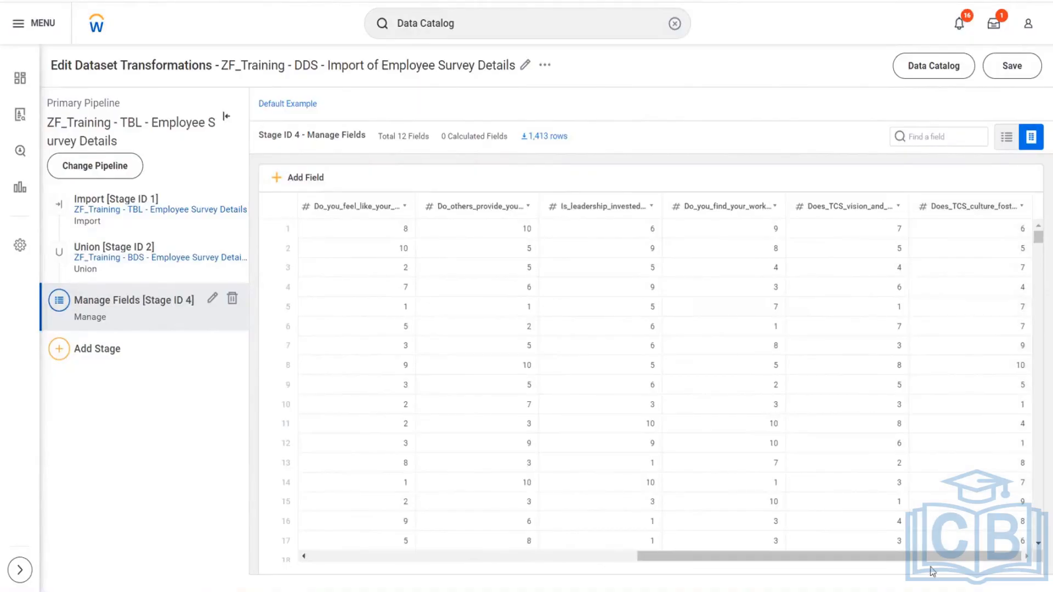
{"action": "left_click_drag", "start_coordinate": [929, 557], "coordinate": [246, 548]}
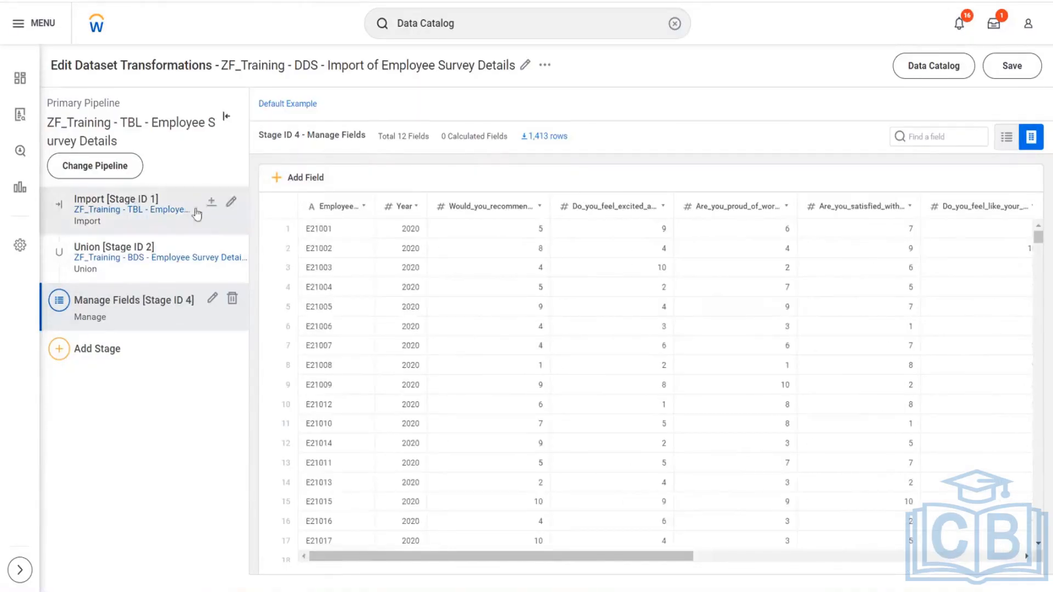
{"action": "left_click", "coordinate": [279, 183]}
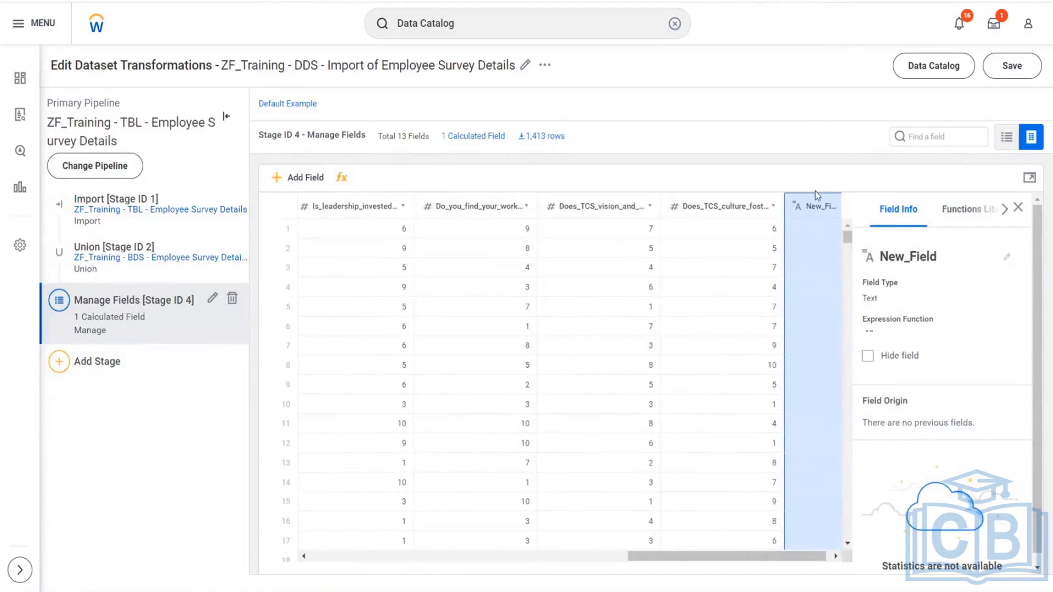
{"action": "left_click", "coordinate": [1008, 258]}
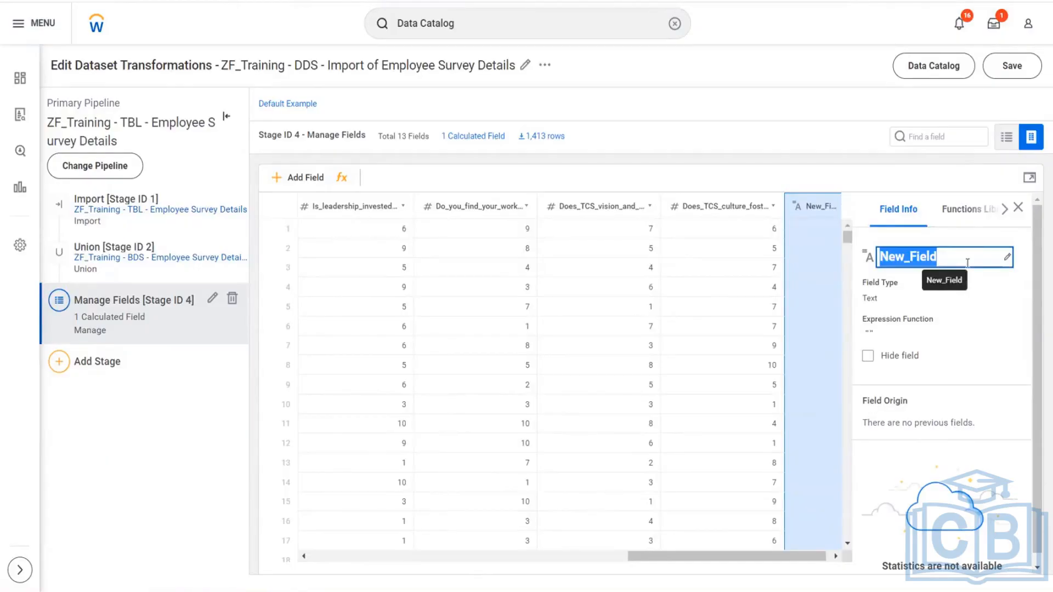
{"action": "type", "text": "Employe"}
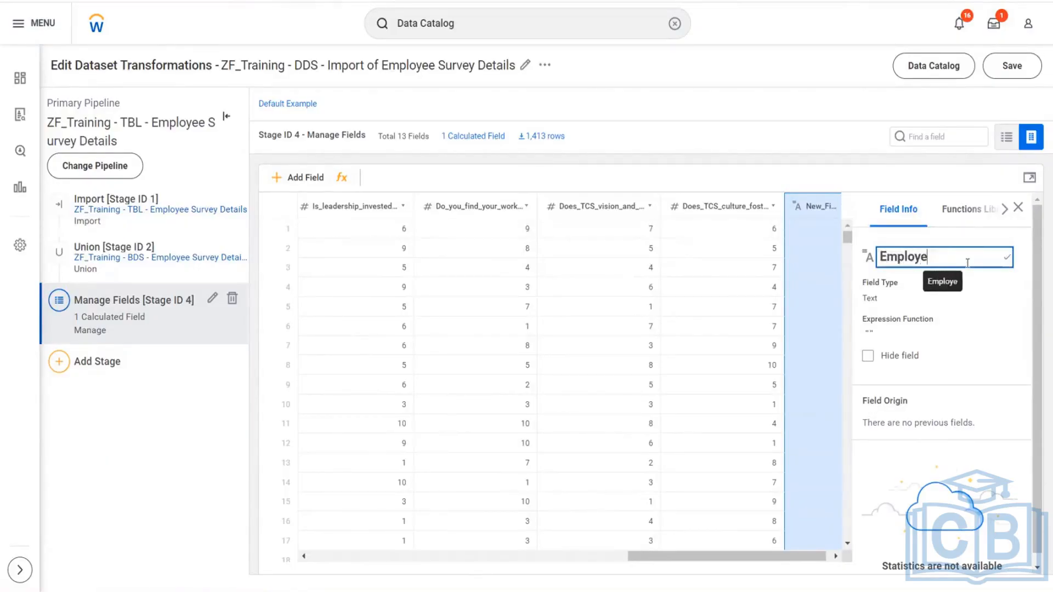
{"action": "type", "text": "e ID"}
{"action": "key", "text": "Return"}
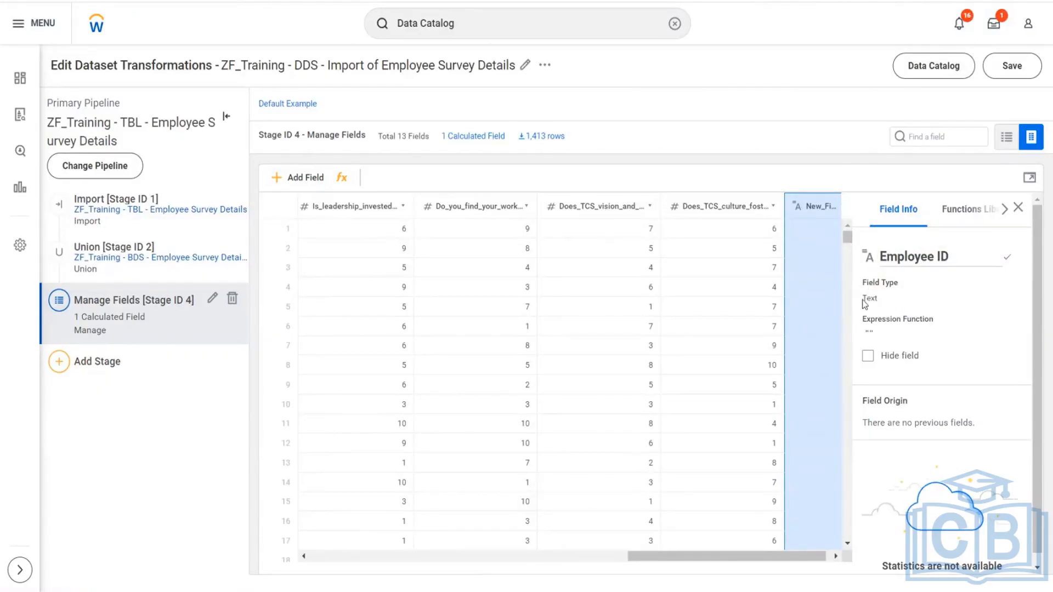
- Review the new Employee ID field's info and insert the SUBSTRING text function into its expression
{"action": "left_click_drag", "start_coordinate": [865, 304], "coordinate": [882, 307]}
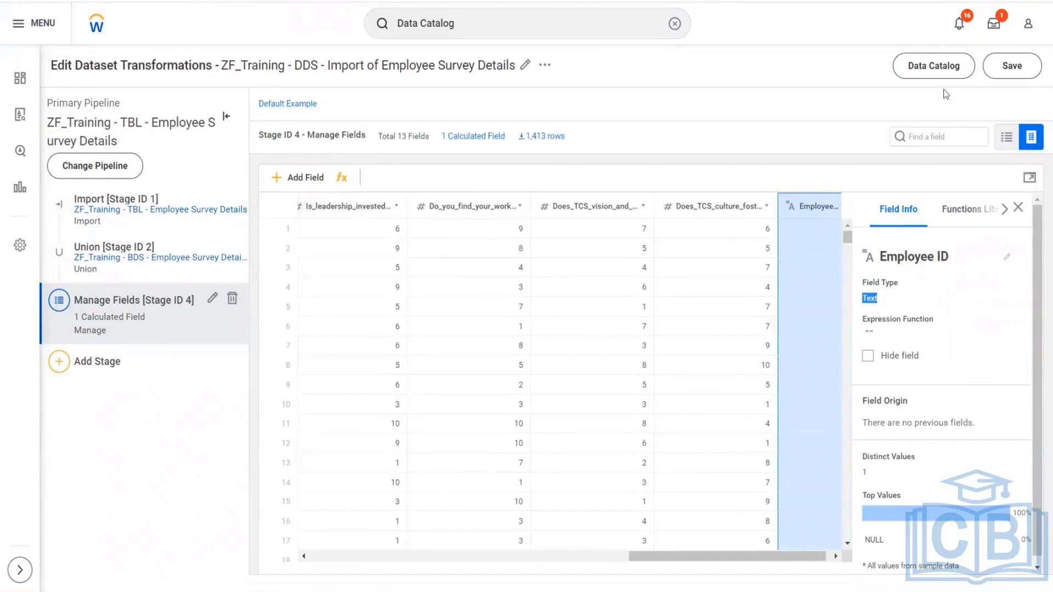
{"action": "left_click_drag", "start_coordinate": [877, 209], "coordinate": [920, 213]}
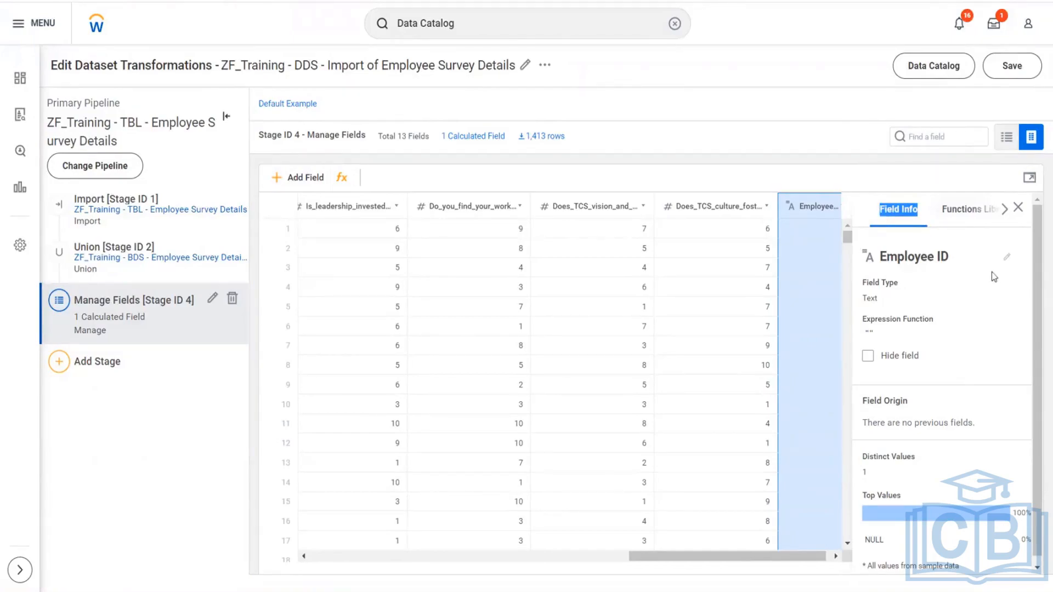
{"action": "left_click", "coordinate": [905, 256]}
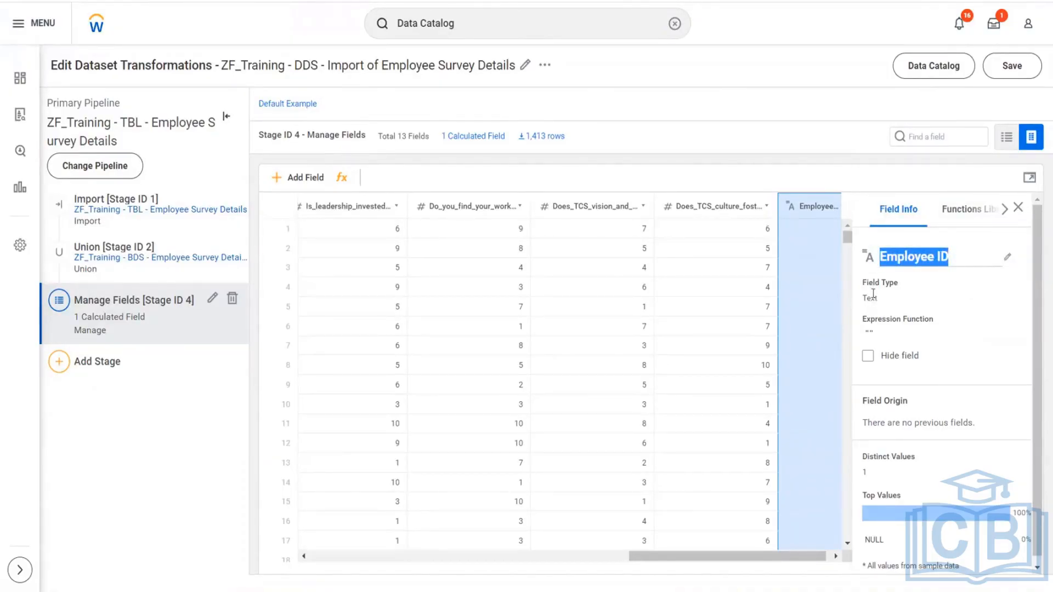
{"action": "scroll", "coordinate": [898, 297], "scroll_direction": "down", "scroll_amount": 1}
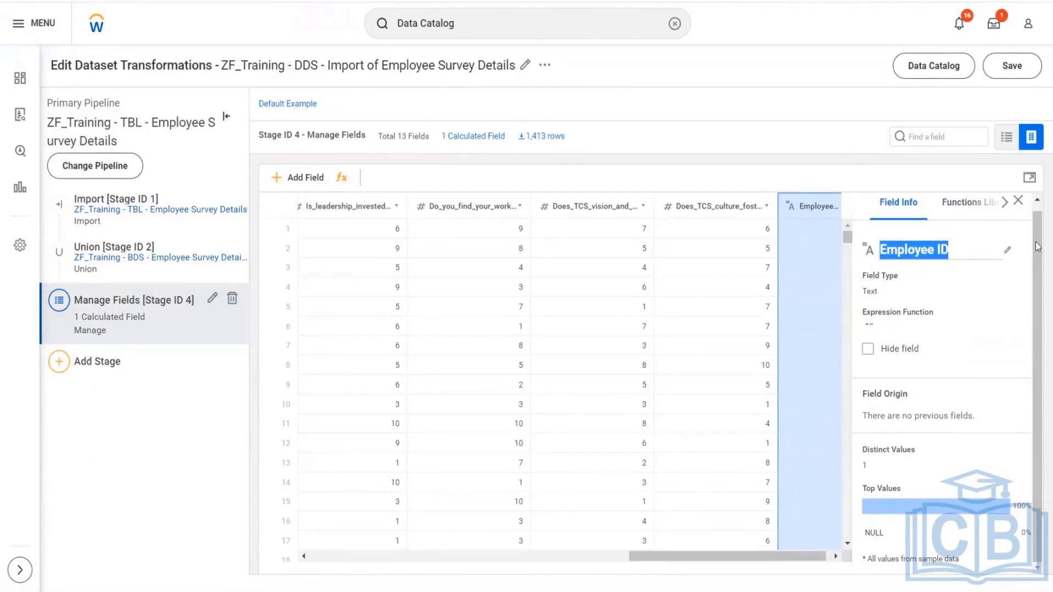
{"action": "left_click", "coordinate": [965, 204]}
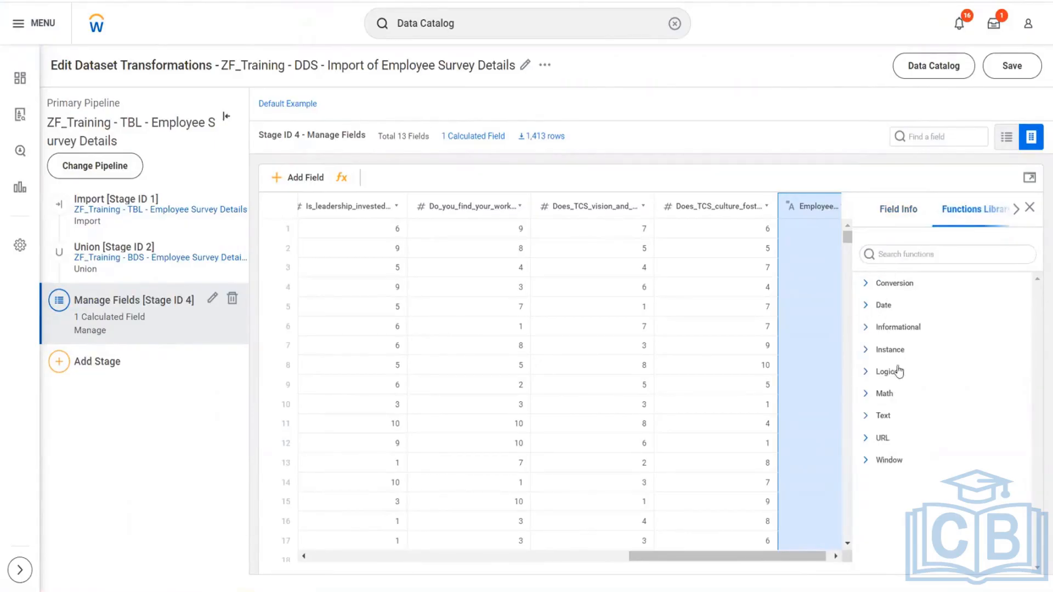
{"action": "left_click", "coordinate": [866, 418]}
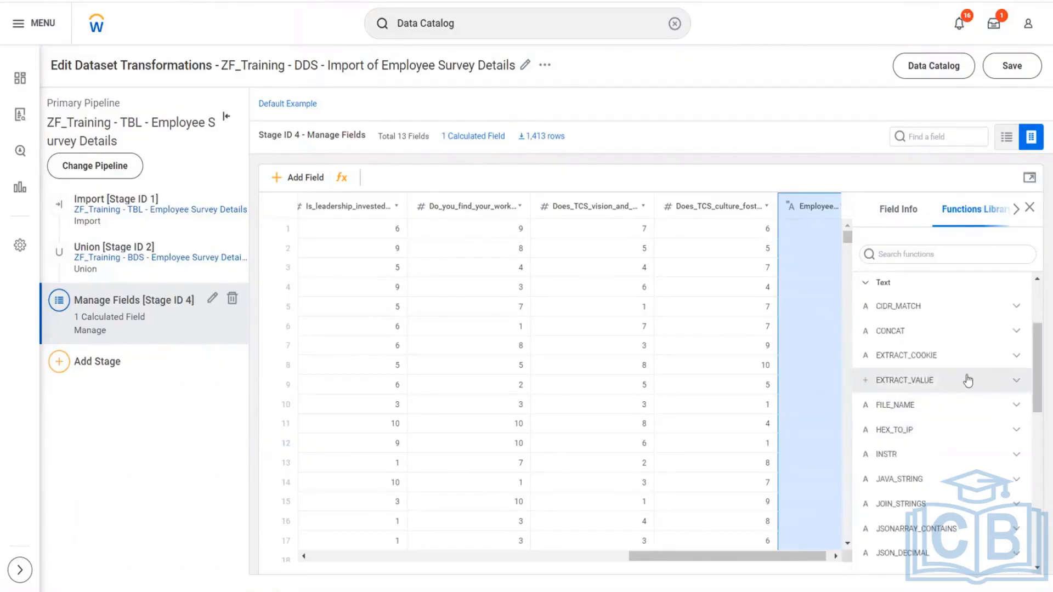
{"action": "scroll", "coordinate": [928, 326], "scroll_direction": "down", "scroll_amount": 3}
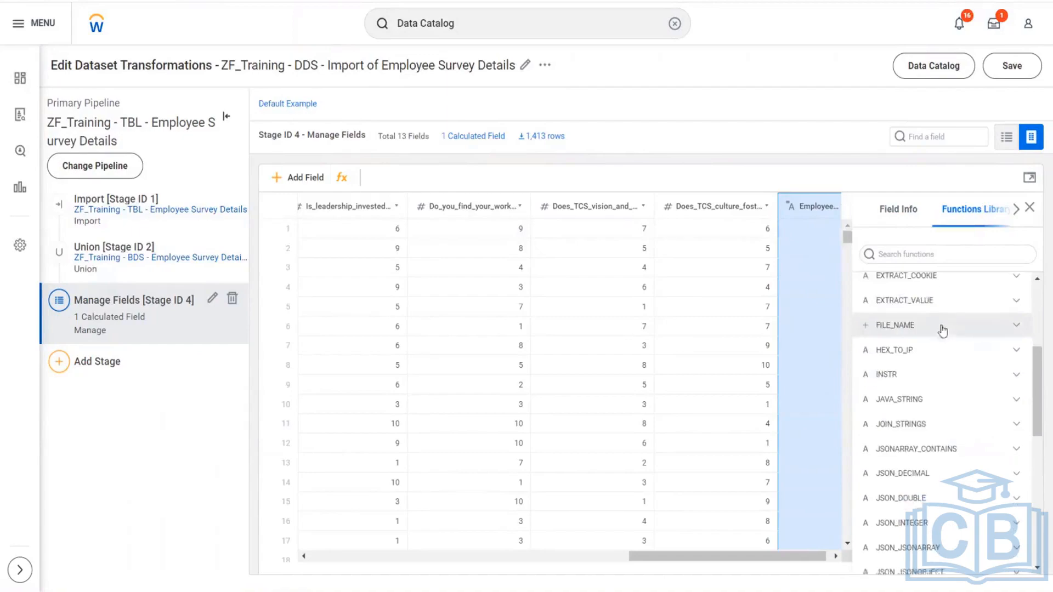
{"action": "left_click", "coordinate": [883, 255]}
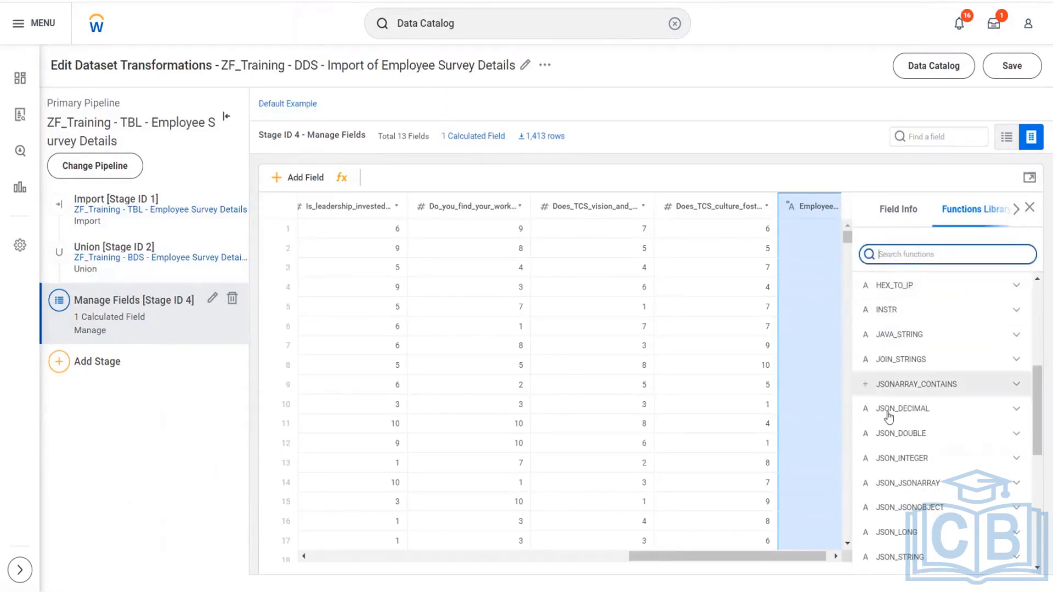
{"action": "scroll", "coordinate": [952, 415], "scroll_direction": "down", "scroll_amount": 3}
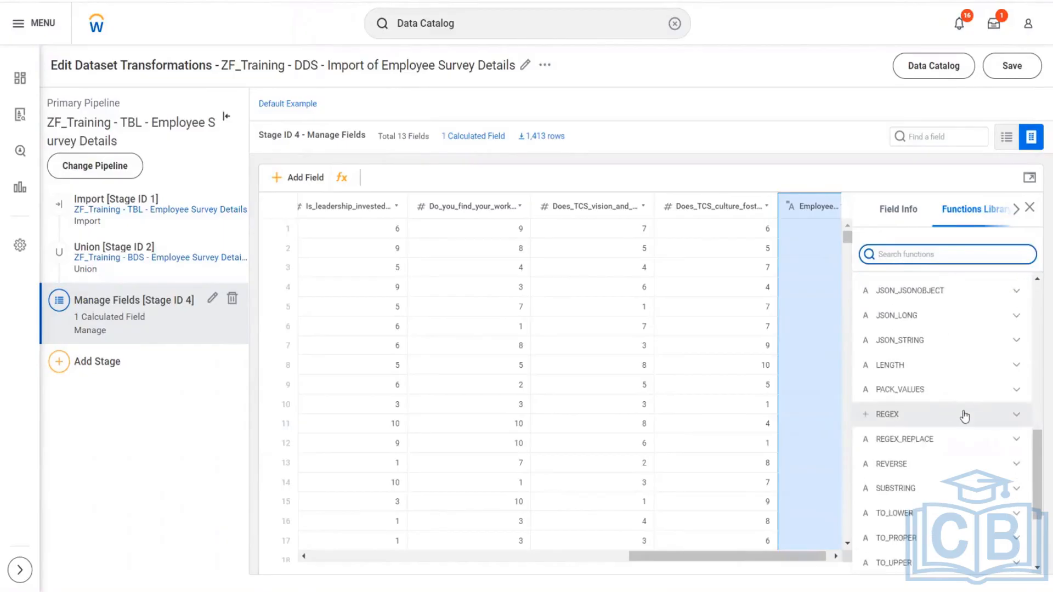
{"action": "scroll", "coordinate": [964, 417], "scroll_direction": "down", "scroll_amount": 3}
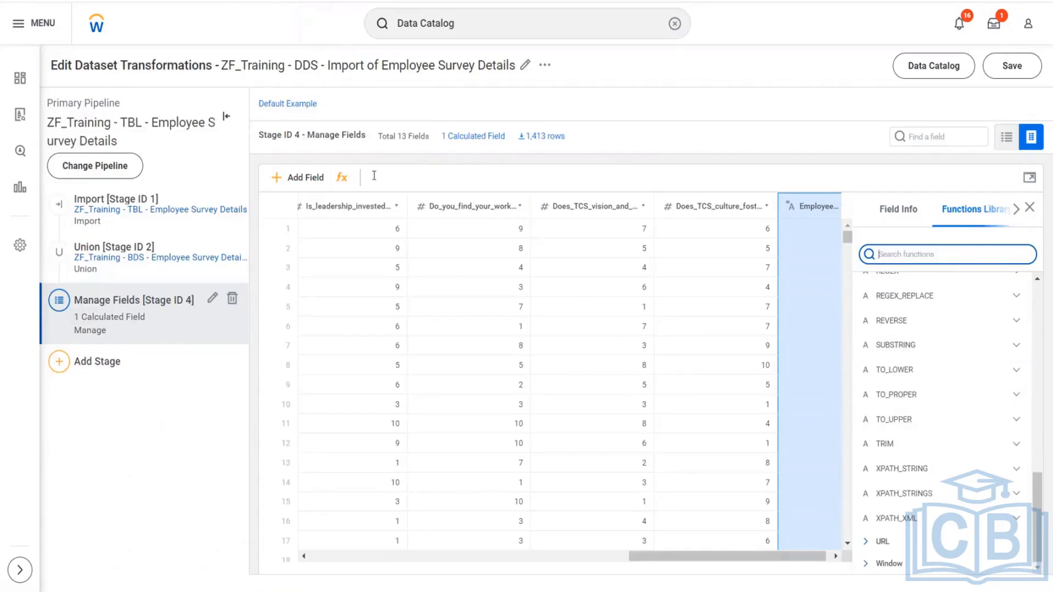
{"action": "left_click", "coordinate": [865, 345]}
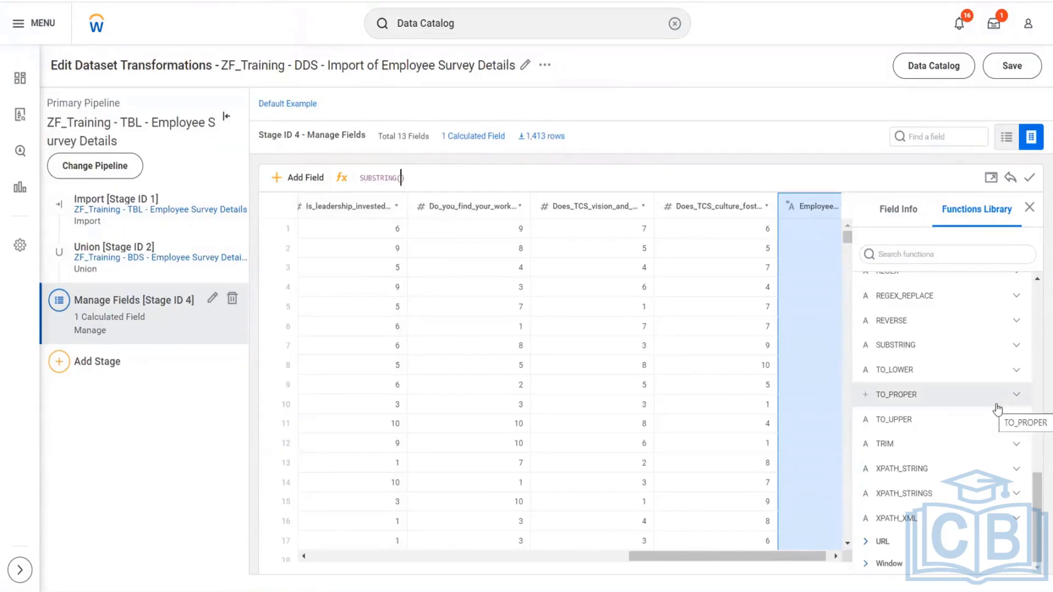
- Read the SUBSTRING function's description, syntax, return value and example in the functions library
{"action": "left_click", "coordinate": [1017, 347]}
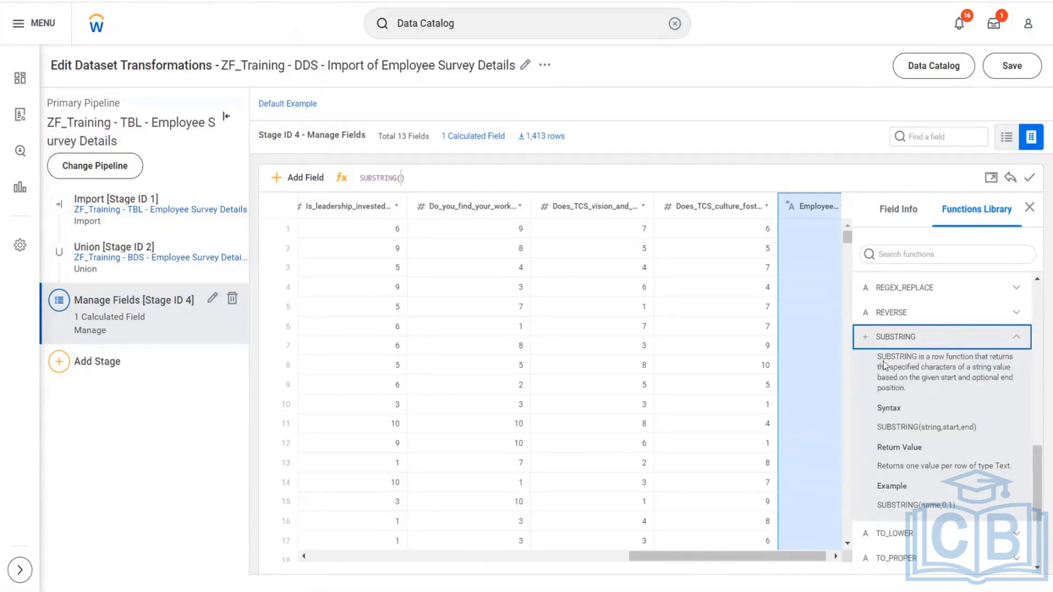
{"action": "left_click_drag", "start_coordinate": [881, 357], "coordinate": [977, 395]}
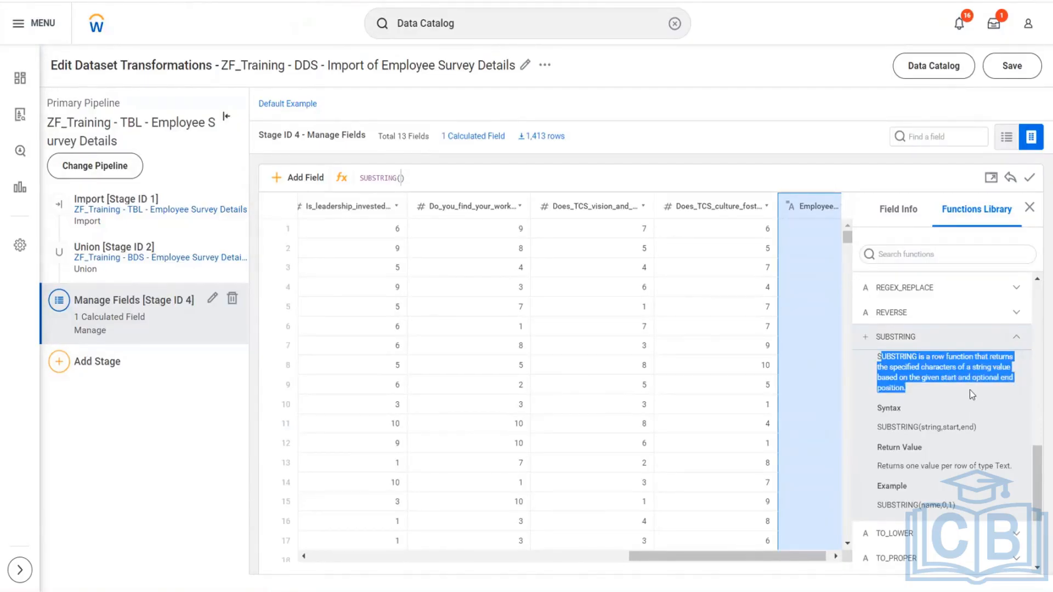
{"action": "scroll", "coordinate": [969, 390], "scroll_direction": "down", "scroll_amount": 2}
{"action": "left_click", "coordinate": [990, 360]}
{"action": "left_click_drag", "start_coordinate": [989, 361], "coordinate": [875, 359]}
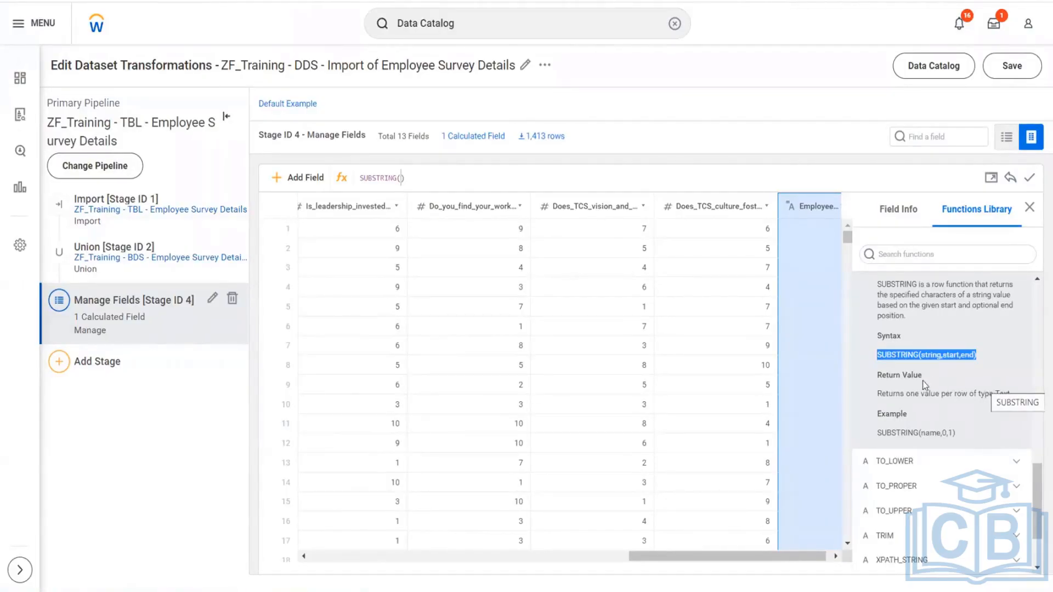
{"action": "left_click_drag", "start_coordinate": [928, 378], "coordinate": [887, 373]}
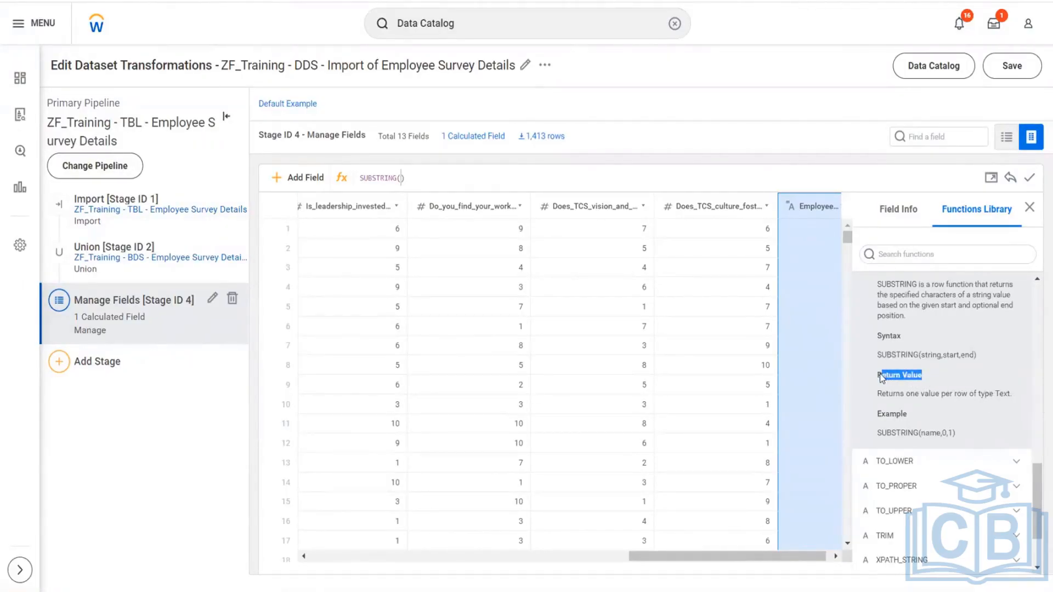
{"action": "left_click_drag", "start_coordinate": [997, 396], "coordinate": [1019, 400]}
{"action": "left_click_drag", "start_coordinate": [922, 432], "coordinate": [960, 436]}
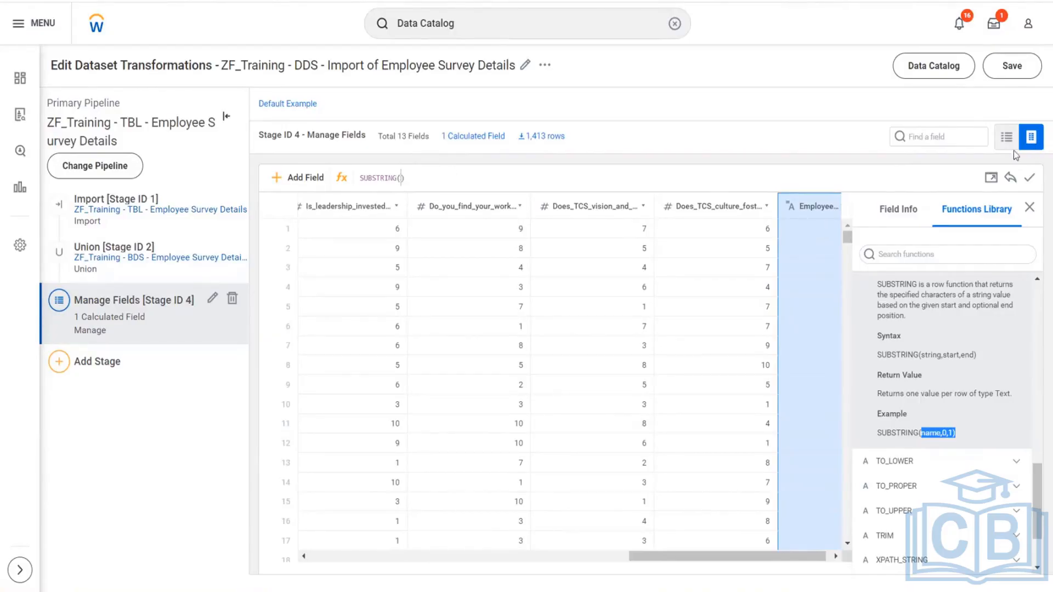
- Open the Employee ID expression in the expanded editor and check the SUBSTRING example among its text functions
{"action": "left_click", "coordinate": [991, 179]}
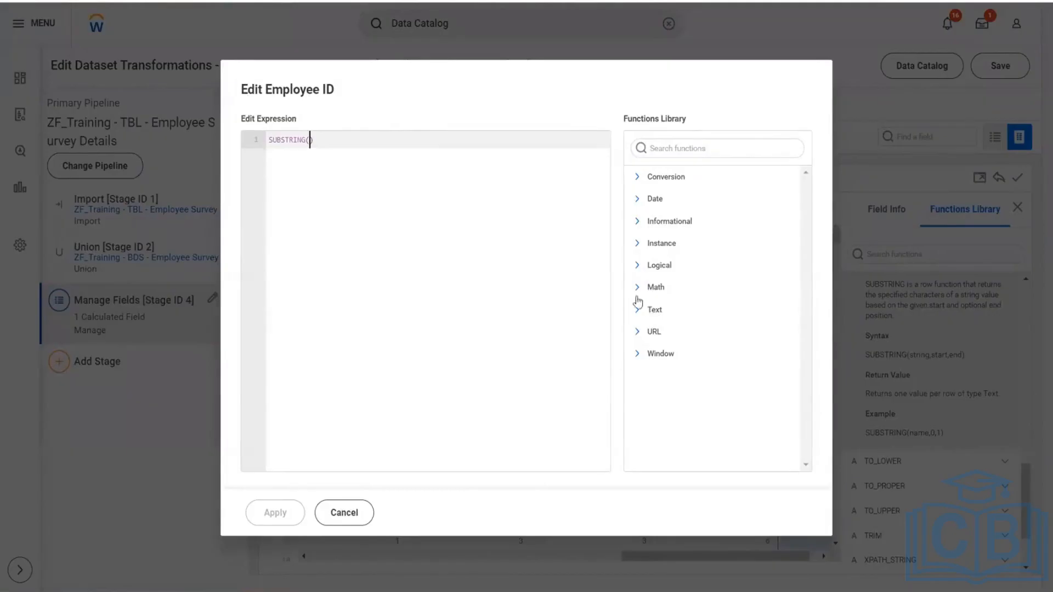
{"action": "left_click", "coordinate": [639, 318]}
{"action": "scroll", "coordinate": [713, 329], "scroll_direction": "down", "scroll_amount": 4}
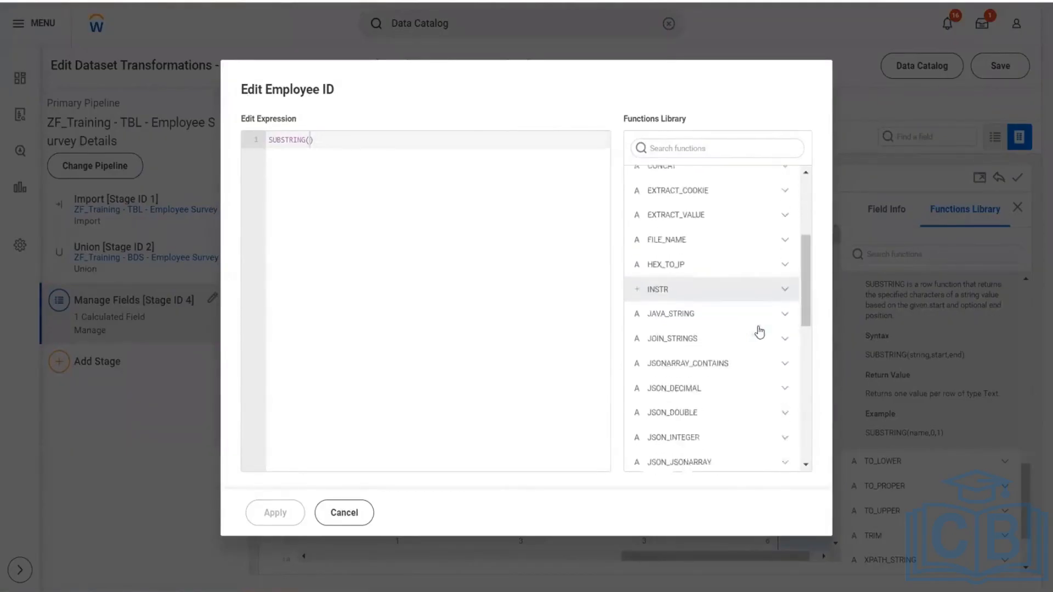
{"action": "scroll", "coordinate": [685, 331], "scroll_direction": "down", "scroll_amount": 5}
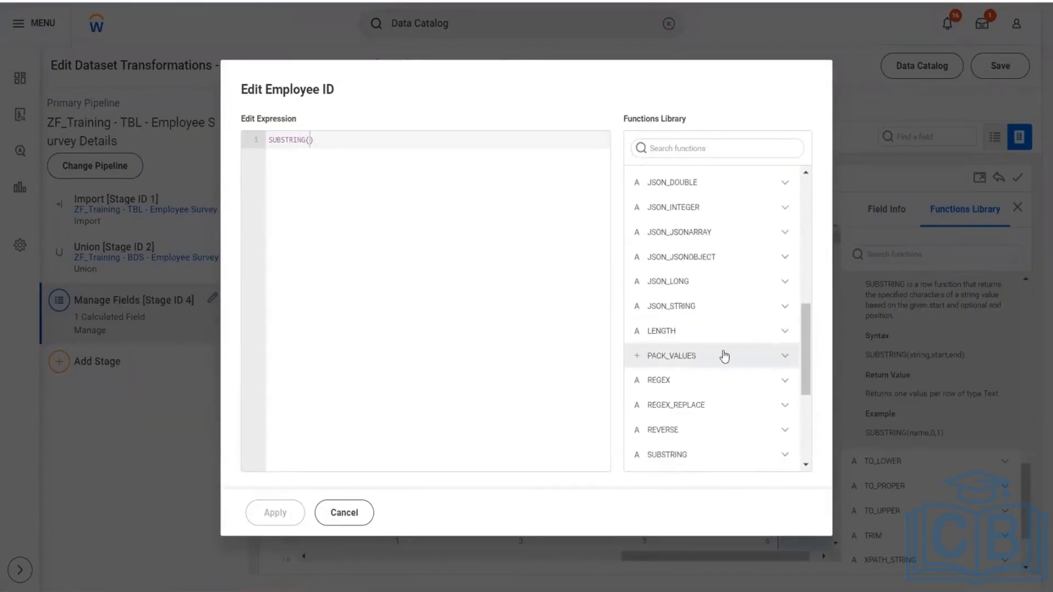
{"action": "scroll", "coordinate": [725, 357], "scroll_direction": "down", "scroll_amount": 3}
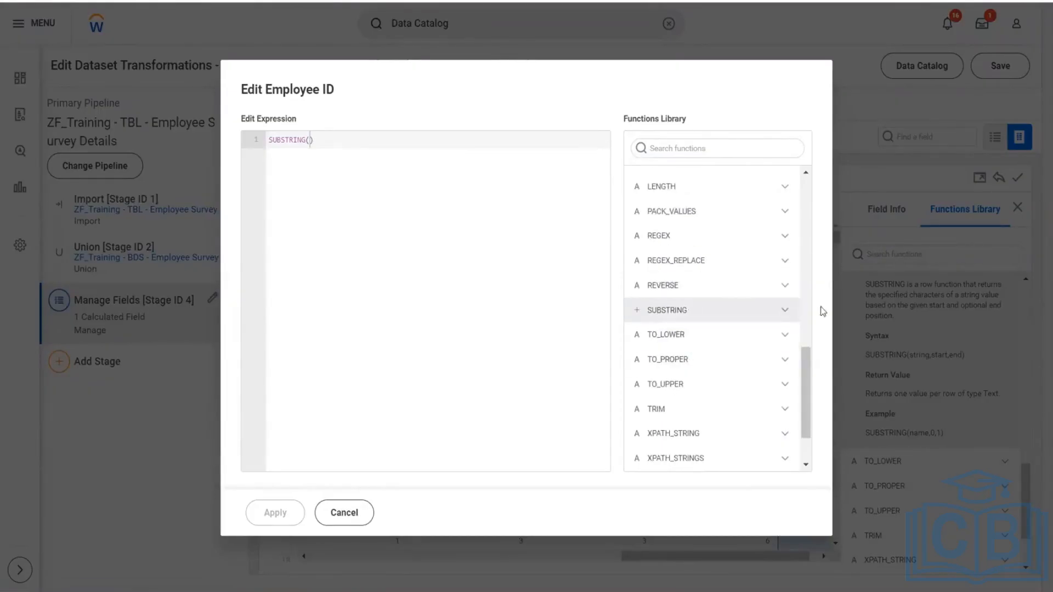
{"action": "left_click", "coordinate": [790, 310]}
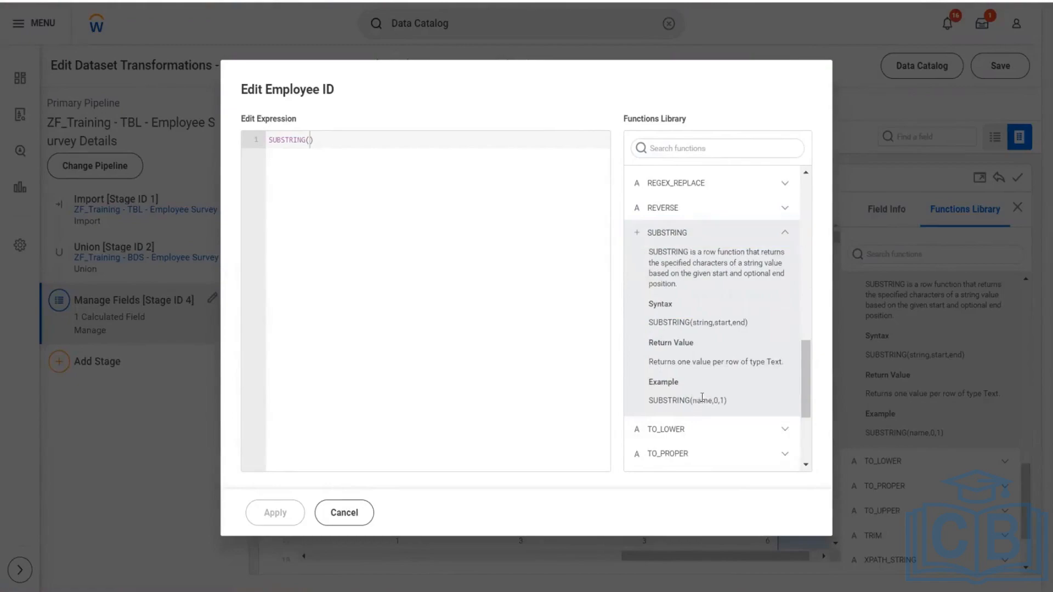
{"action": "left_click_drag", "start_coordinate": [692, 401], "coordinate": [725, 400]}
{"action": "left_click", "coordinate": [310, 139]}
{"action": "type", "text": "["}
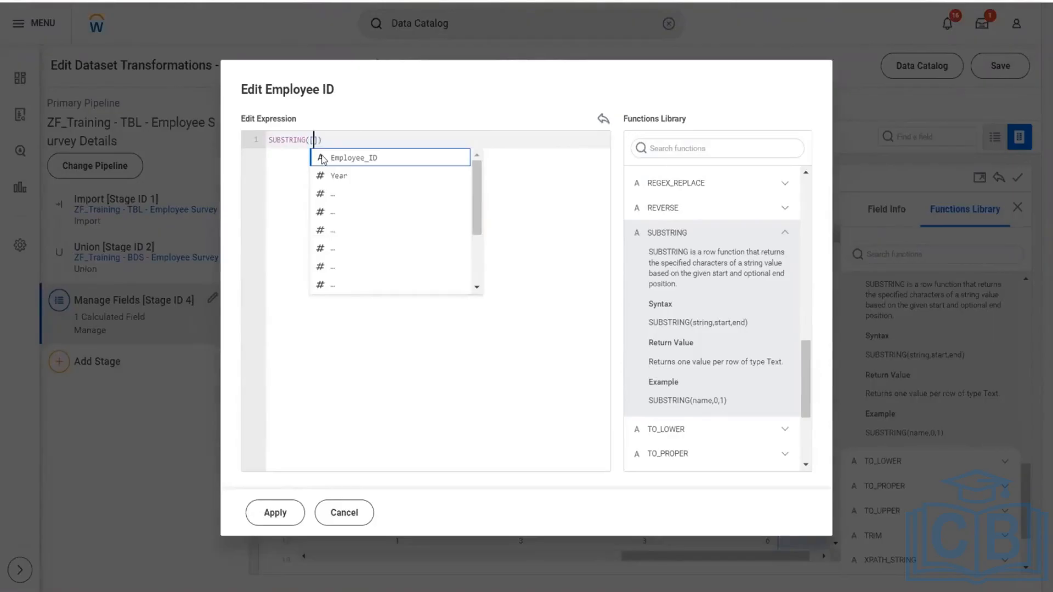
{"action": "key", "text": "BackSpace"}
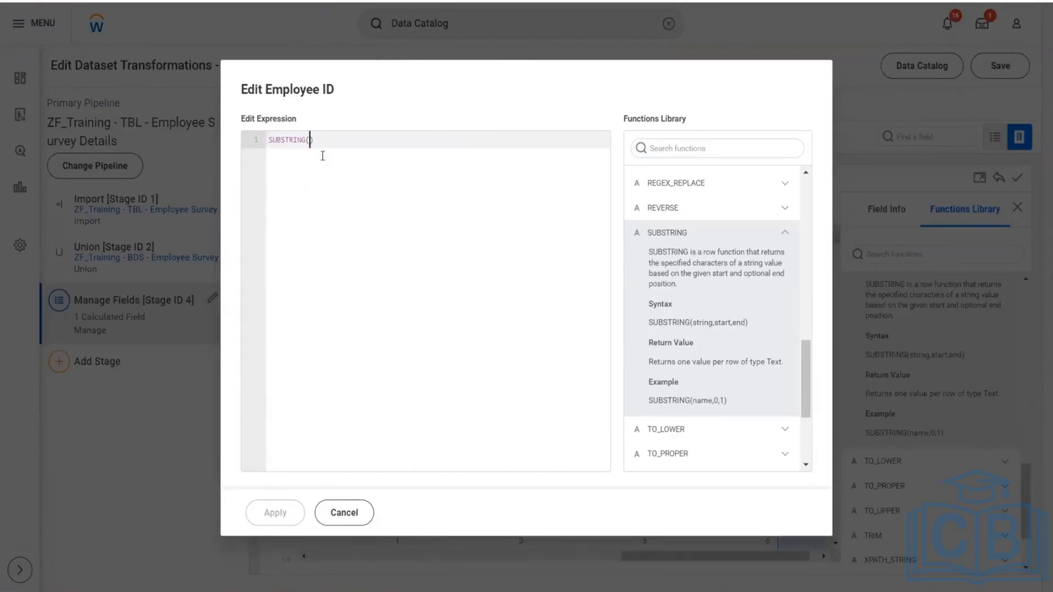
{"action": "type", "text": "["}
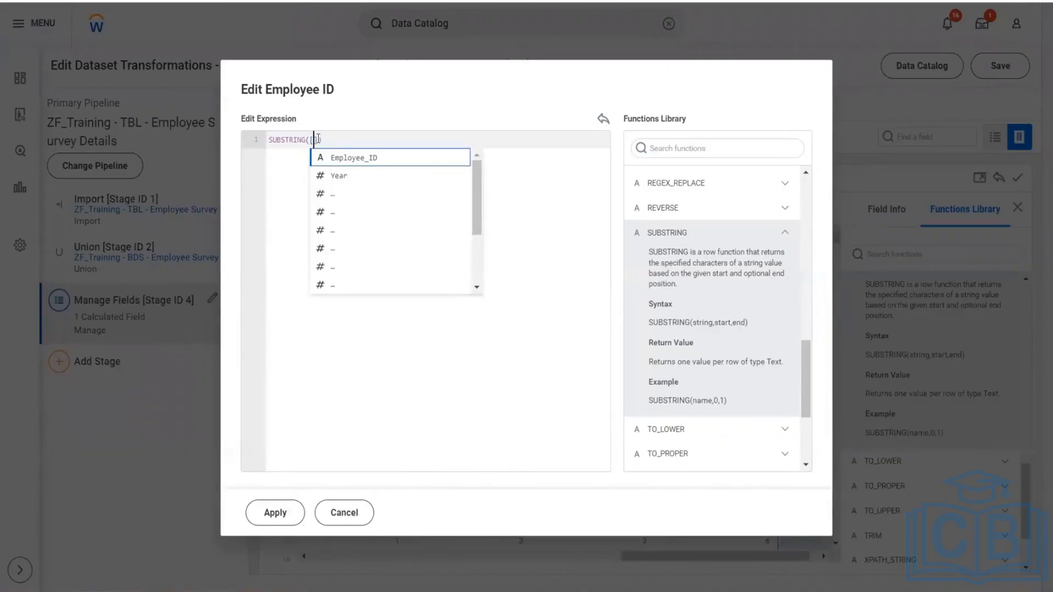
{"action": "key", "text": "Down"}
{"action": "key", "text": "Down"}
{"action": "key", "text": "Down"}
{"action": "key", "text": "Down"}
{"action": "key", "text": "Down"}
{"action": "key", "text": "Down"}
{"action": "key", "text": "Down"}
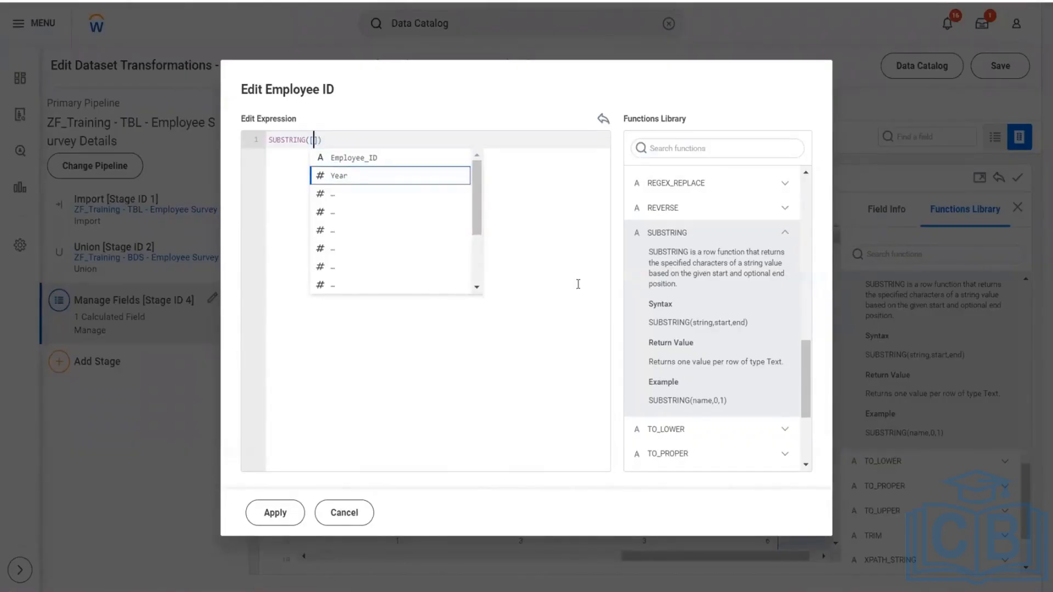
{"action": "key", "text": "Down"}
{"action": "key", "text": "Down"}
{"action": "key", "text": "Down"}
{"action": "key", "text": "Down"}
{"action": "key", "text": "Down"}
{"action": "key", "text": "Down"}
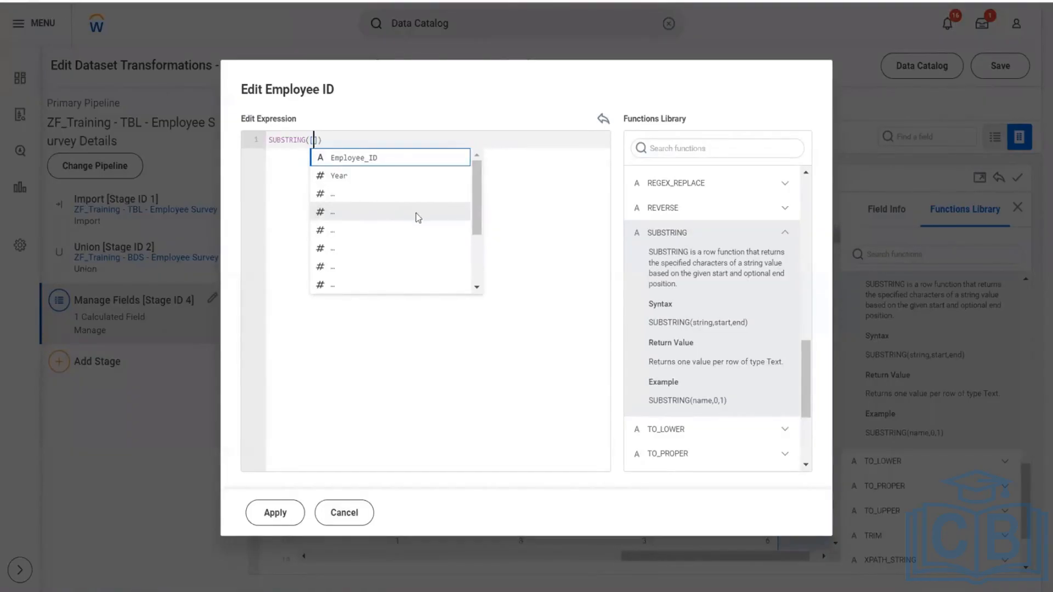
{"action": "left_click", "coordinate": [335, 195]}
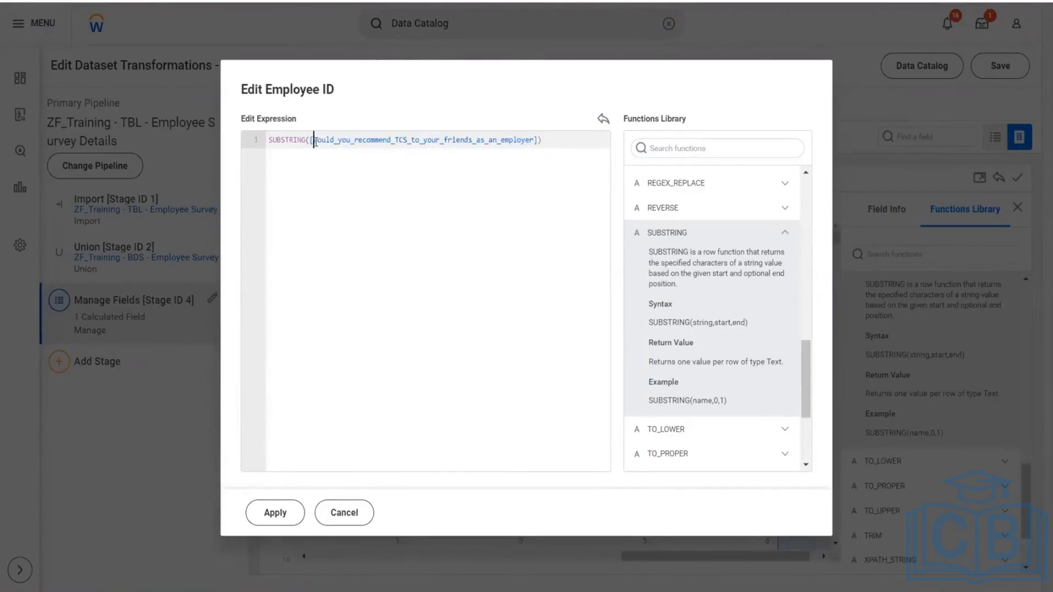
{"action": "left_click_drag", "start_coordinate": [314, 142], "coordinate": [529, 150]}
{"action": "key", "text": "BackSpace"}
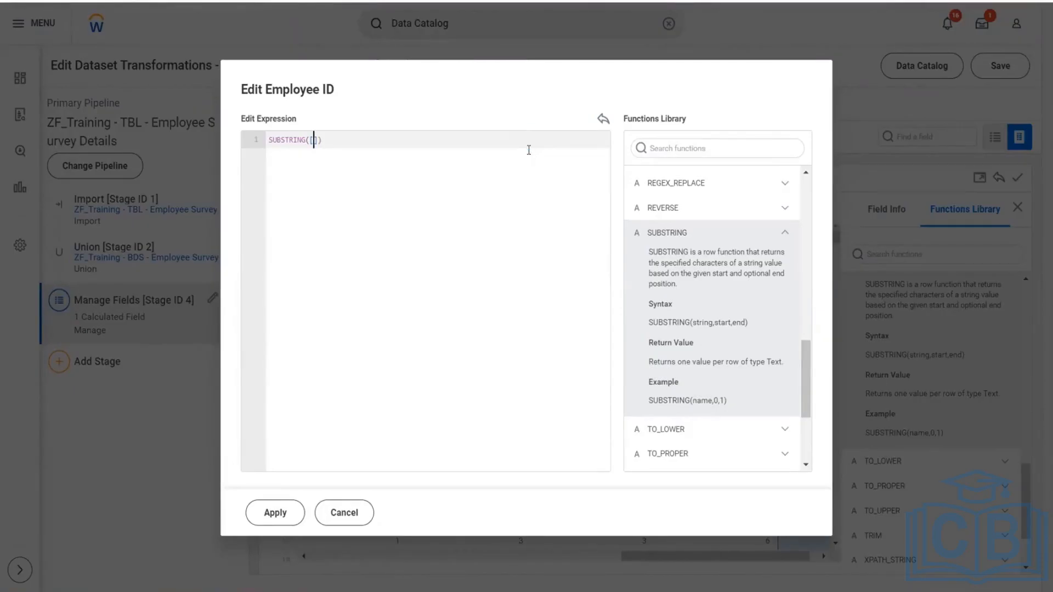
{"action": "key", "text": "BackSpace"}
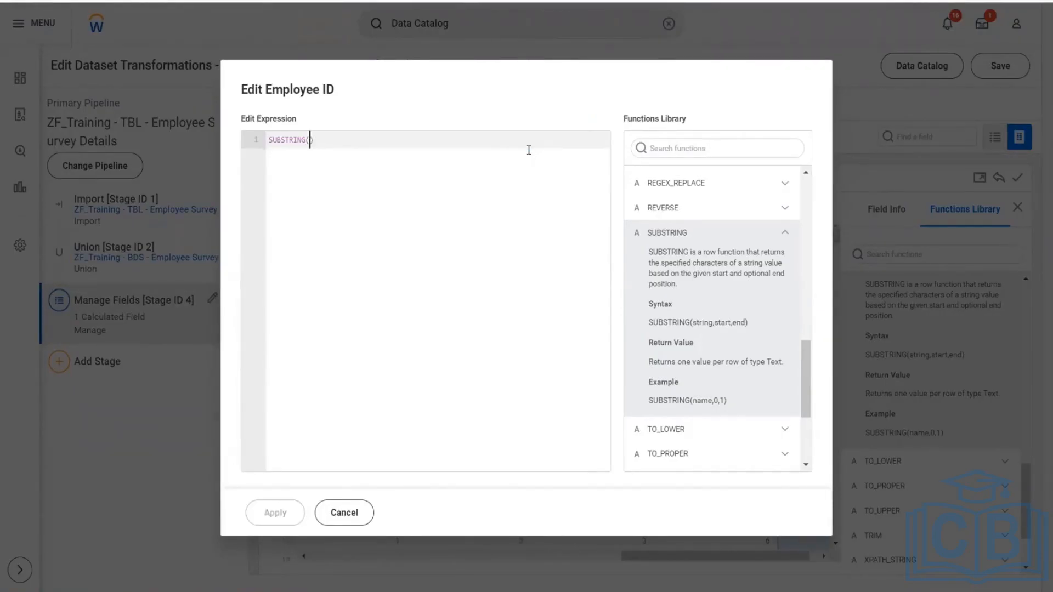
- Give the SUBSTRING expression the Employee_ID field as its string and 1 as its start position
{"action": "type", "text": "["}
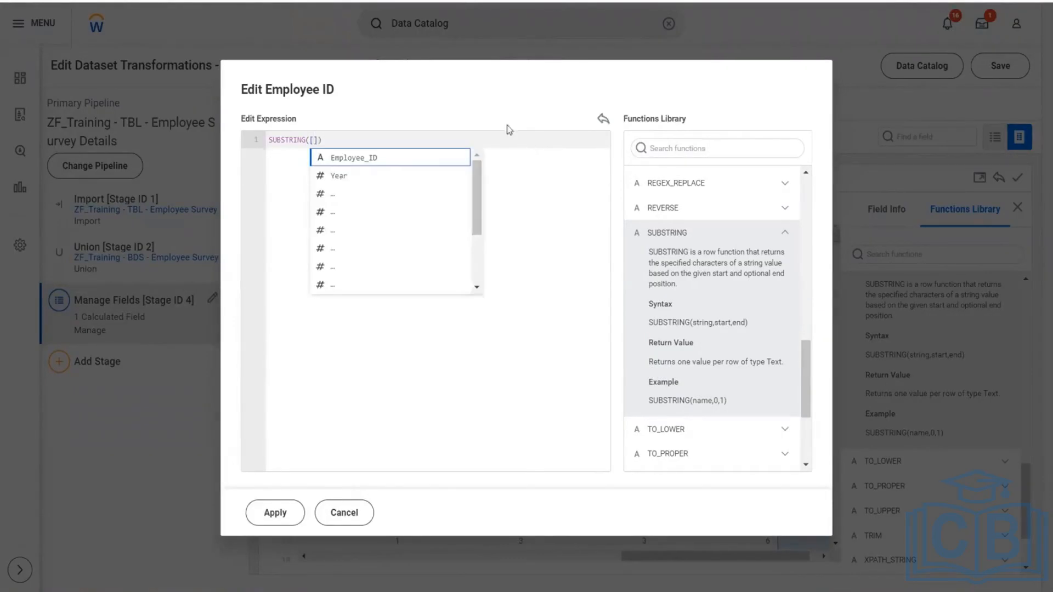
{"action": "left_click", "coordinate": [370, 158]}
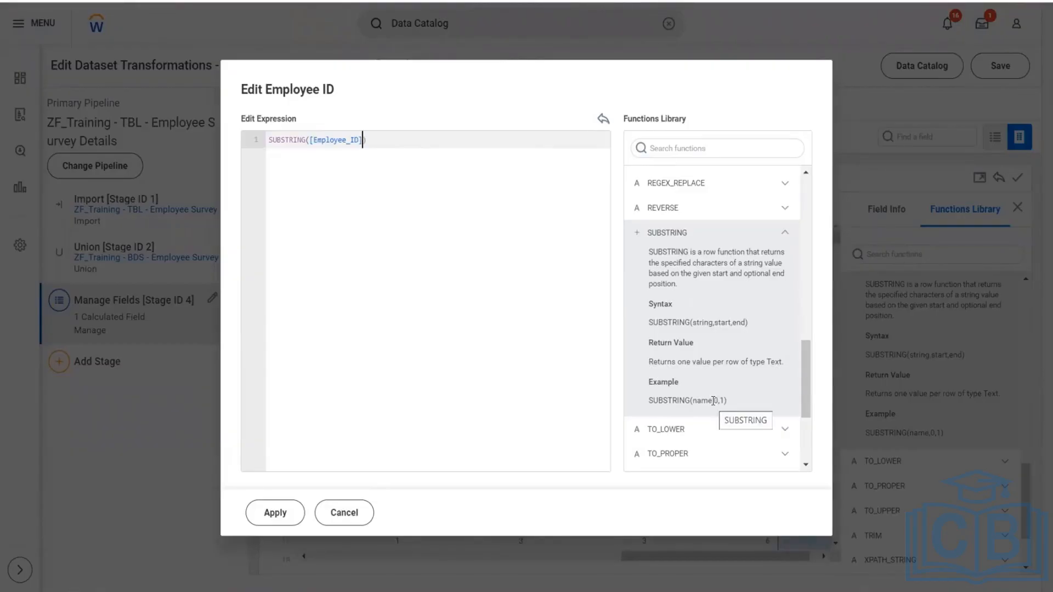
{"action": "left_click_drag", "start_coordinate": [713, 401], "coordinate": [721, 400]}
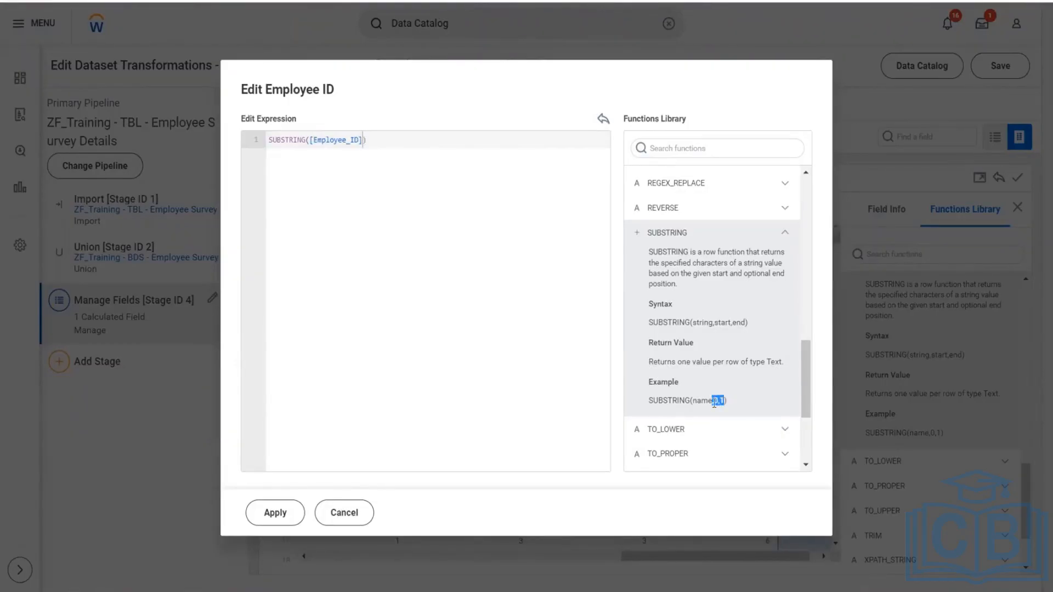
{"action": "left_click", "coordinate": [717, 403]}
{"action": "left_click_drag", "start_coordinate": [714, 402], "coordinate": [726, 403]}
{"action": "left_click", "coordinate": [363, 141]}
{"action": "type", "text": ",1,n"}
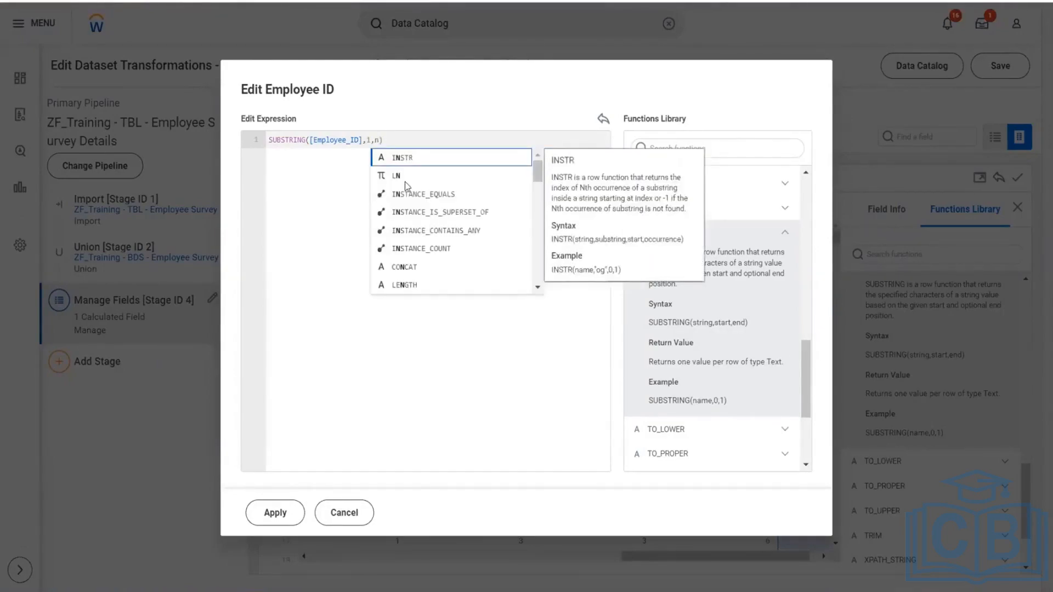
- Set the SUBSTRING end position to 8 and apply the Employee ID expression
{"action": "scroll", "coordinate": [436, 246], "scroll_direction": "down", "scroll_amount": 2}
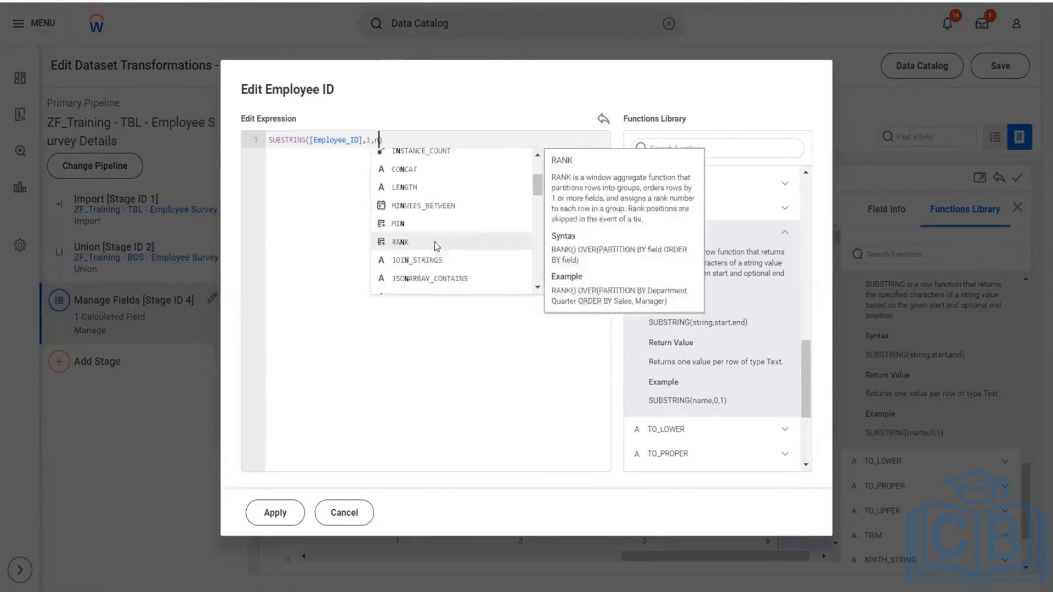
{"action": "scroll", "coordinate": [439, 241], "scroll_direction": "down", "scroll_amount": 4}
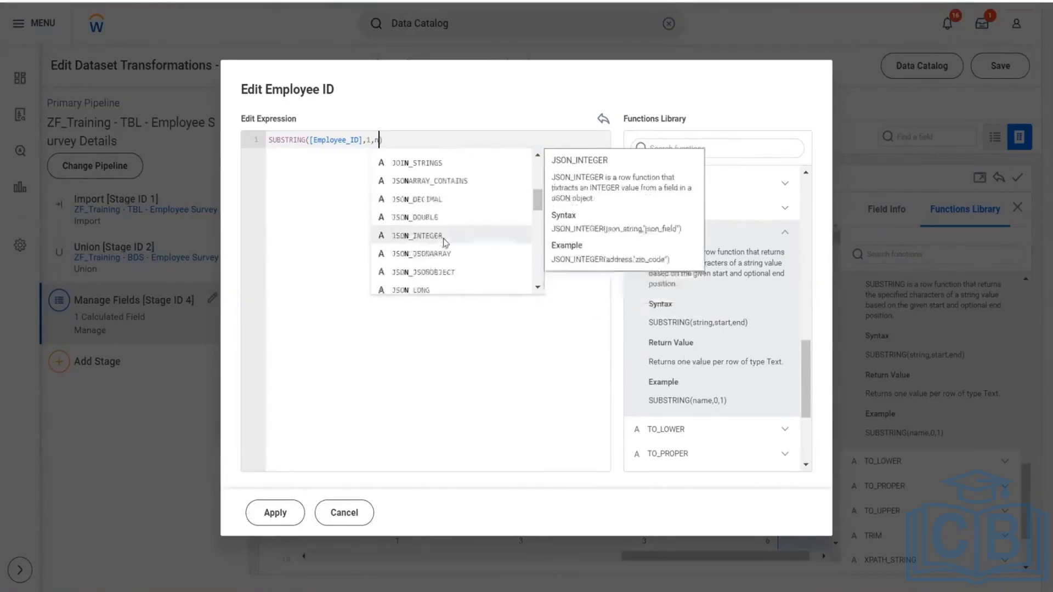
{"action": "scroll", "coordinate": [447, 243], "scroll_direction": "down", "scroll_amount": 3}
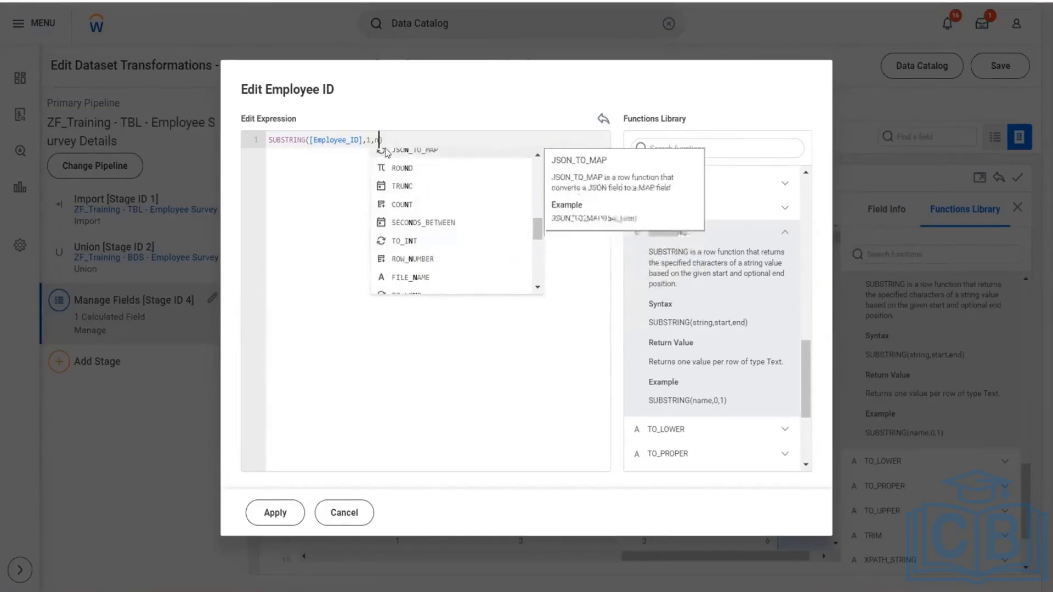
{"action": "key", "text": "Escape"}
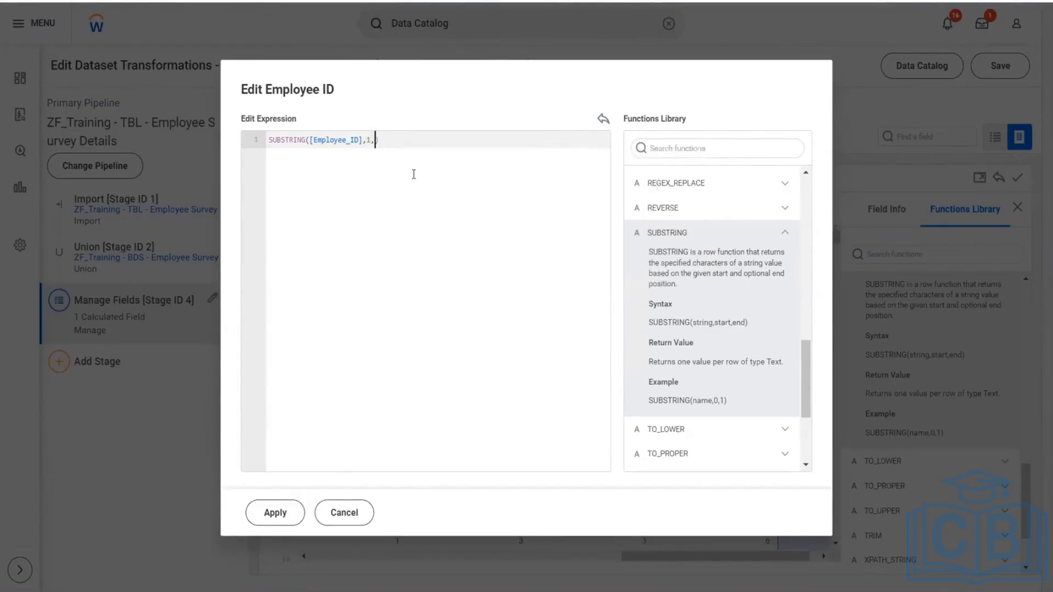
{"action": "type", "text": "8"}
{"action": "left_click", "coordinate": [276, 513]}
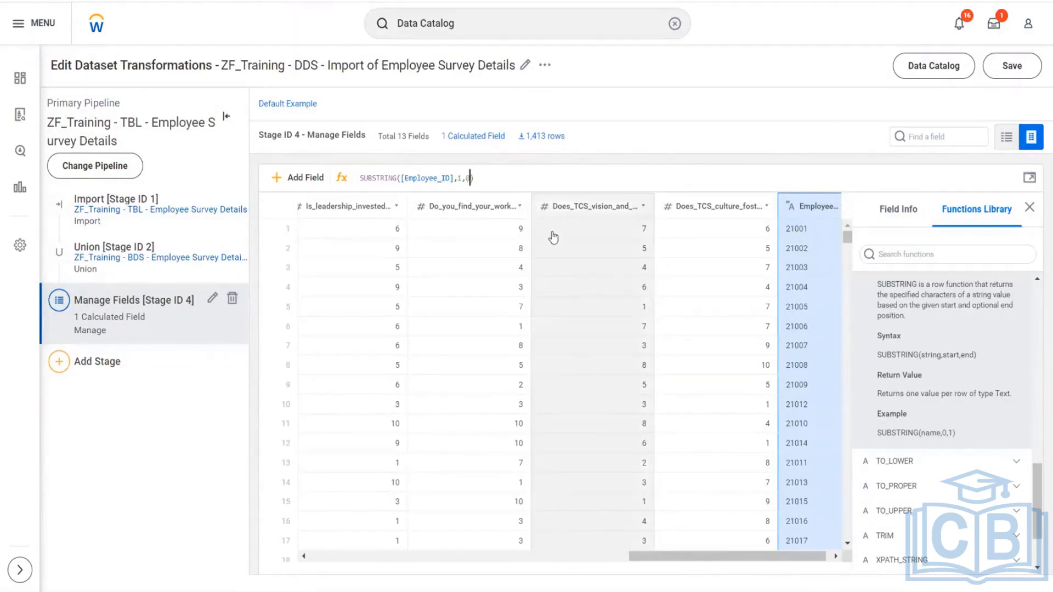
- Try 3 as the end position in the Employee ID field's SUBSTRING expression
{"action": "key", "text": "BackSpace"}
{"action": "type", "text": "3"}
{"action": "key", "text": "Return"}
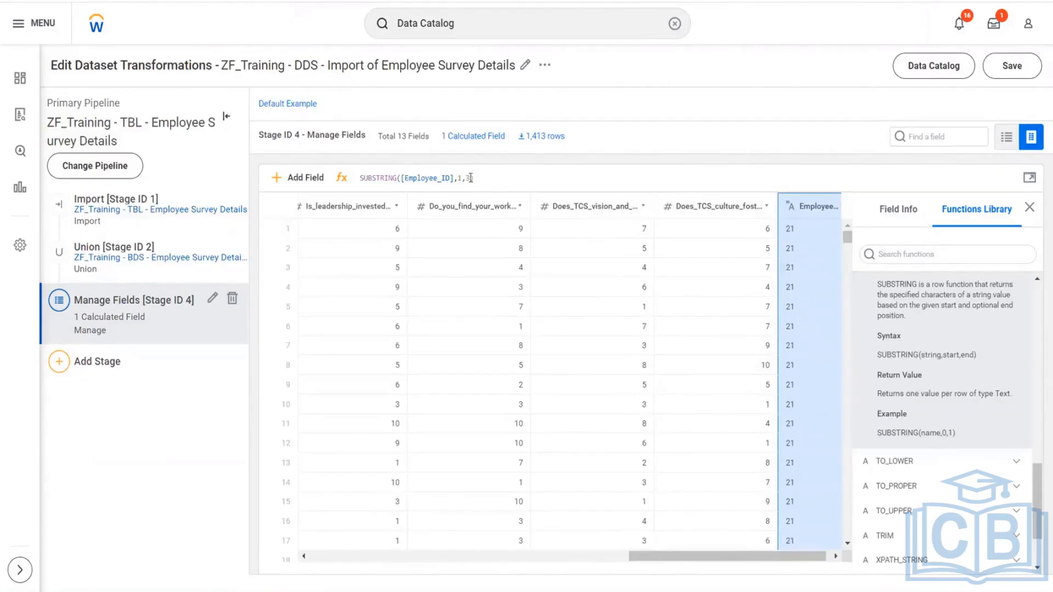
- Set the end position of the Employee ID SUBSTRING expression to 6 and save the dataset transformations
{"action": "key", "text": "BackSpace"}
{"action": "type", "text": "6"}
{"action": "key", "text": "Return"}
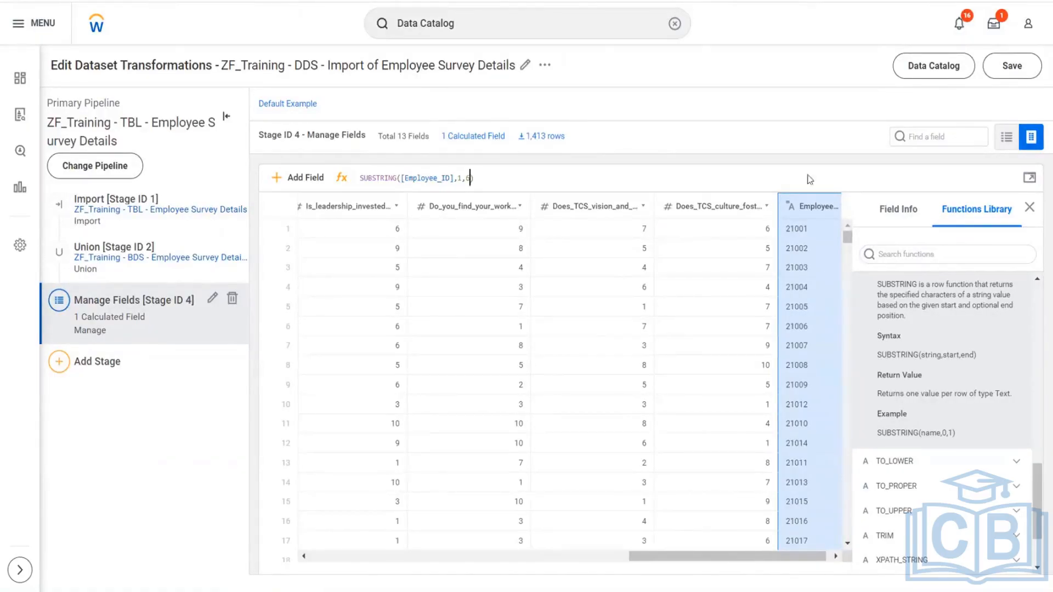
{"action": "left_click", "coordinate": [1008, 75]}
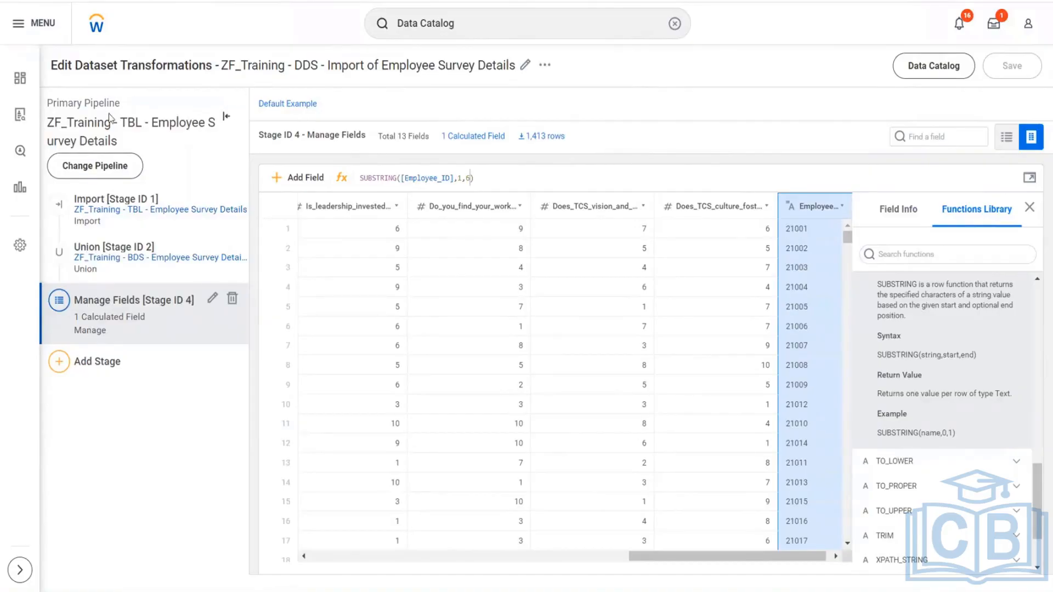
- Check the primary pipeline name and the dataset title of the Employee Survey Details import
{"action": "left_click_drag", "start_coordinate": [111, 122], "coordinate": [136, 121]}
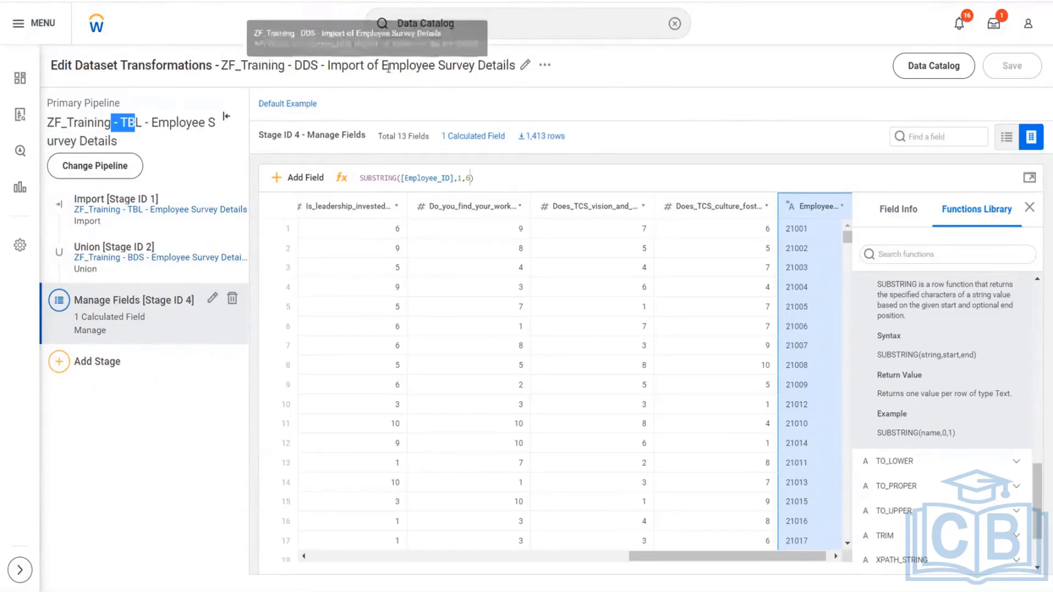
{"action": "left_click_drag", "start_coordinate": [382, 66], "coordinate": [439, 68]}
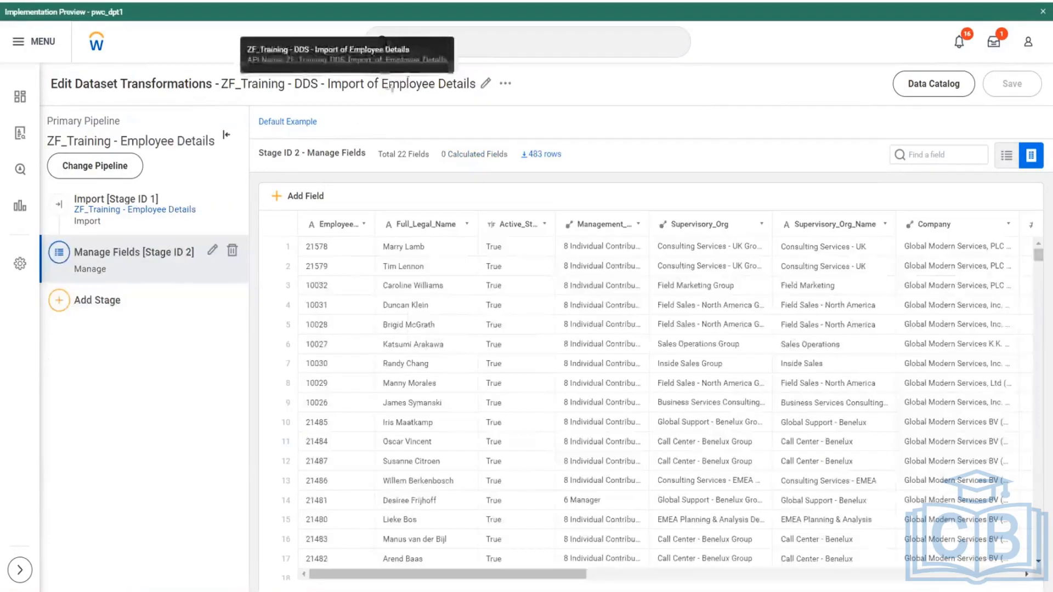
{"action": "left_click_drag", "start_coordinate": [388, 84], "coordinate": [417, 85]}
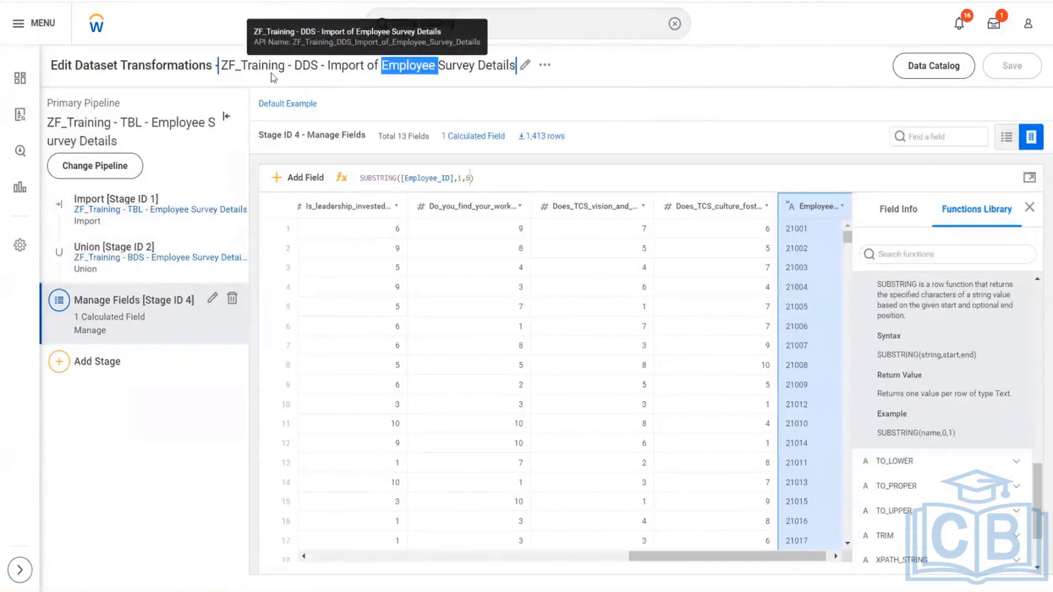
{"action": "left_click_drag", "start_coordinate": [294, 65], "coordinate": [433, 79]}
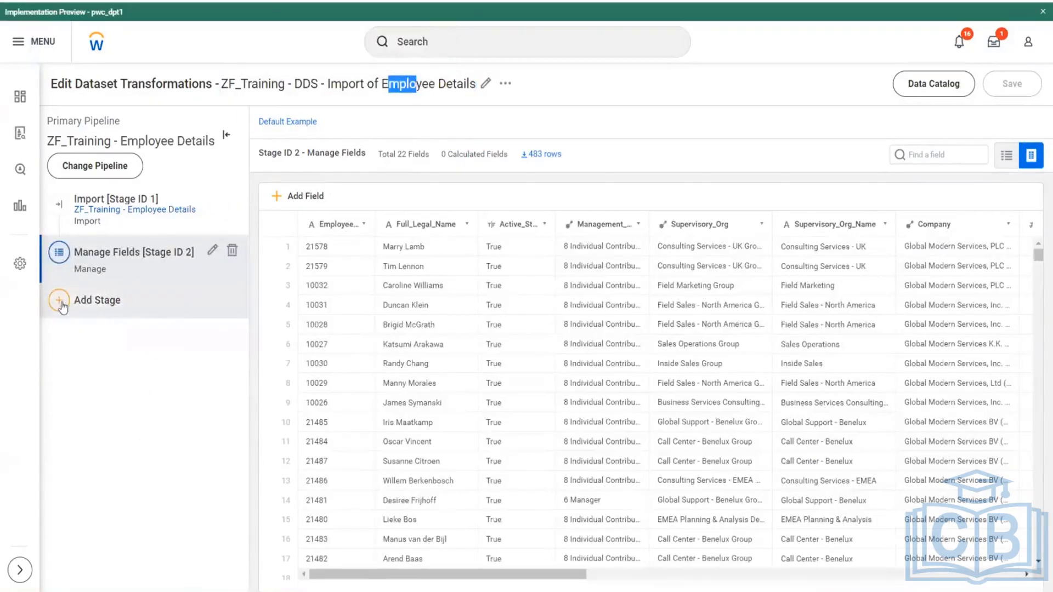
- In the ZF_Training - DDS - Import of Employee Details dataset, show the stage types that can be added after Manage Fields
{"action": "left_click", "coordinate": [59, 302]}
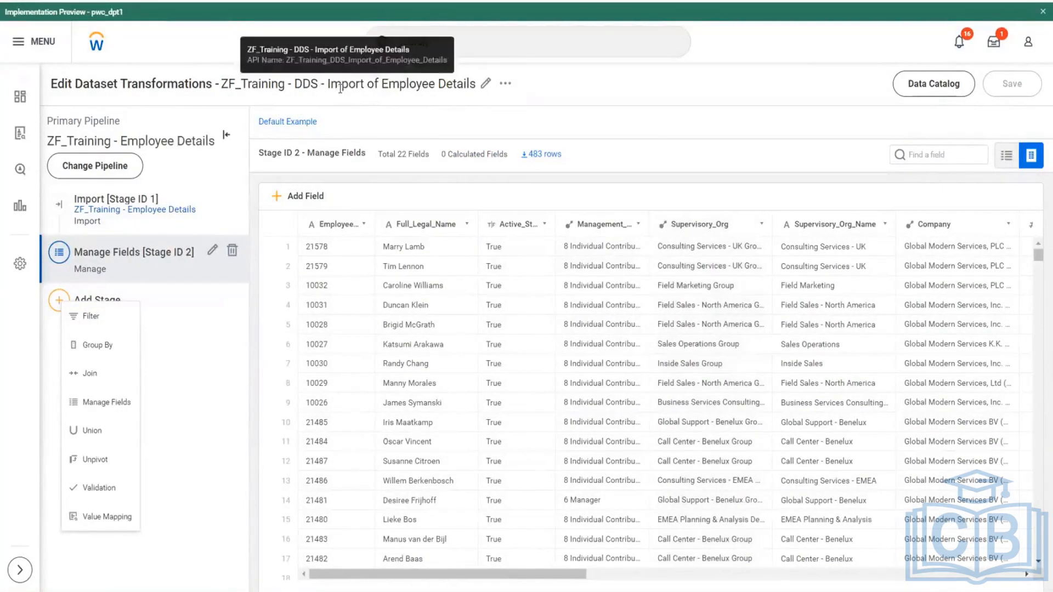
{"action": "left_click_drag", "start_coordinate": [340, 87], "coordinate": [435, 92]}
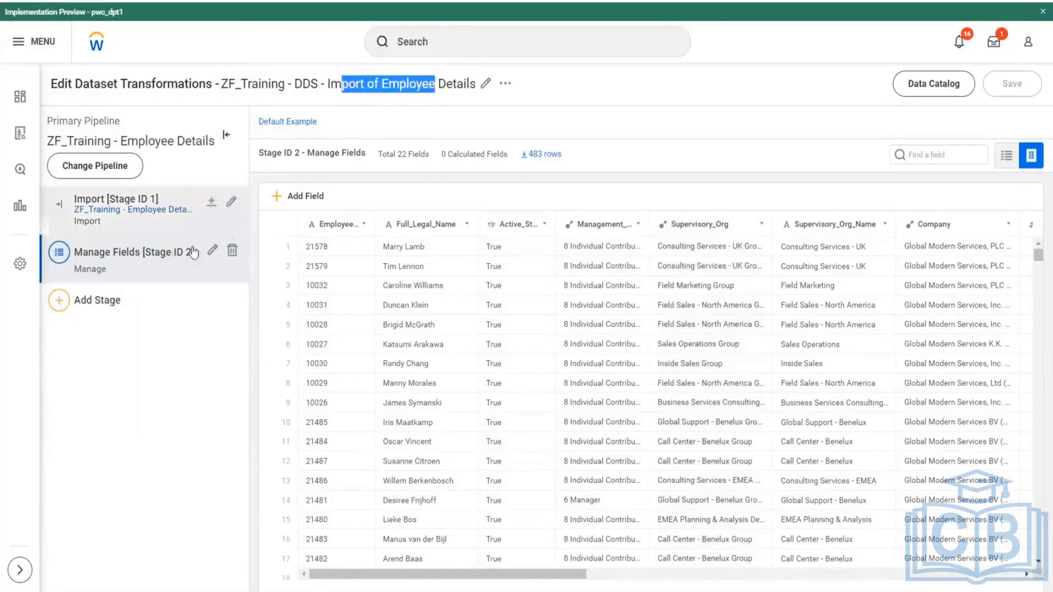
{"action": "left_click", "coordinate": [129, 365]}
{"action": "left_click", "coordinate": [61, 306]}
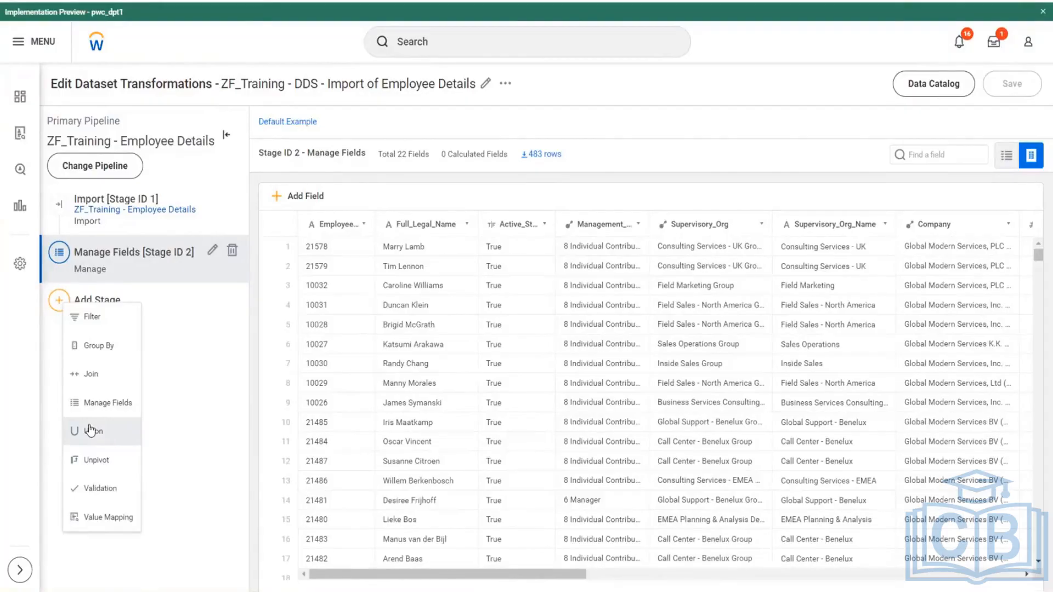
- Switch to PA.xlsx in Excel and review the Emp1 survey rows by year and score on Sheet1
{"action": "key", "text": "alt+Tab"}
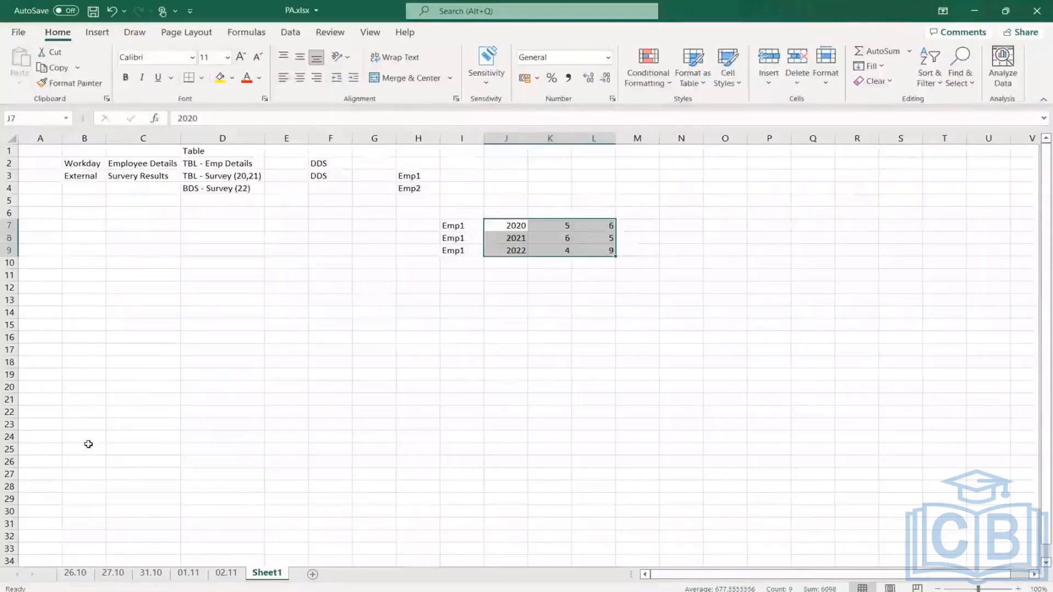
{"action": "left_click", "coordinate": [521, 249]}
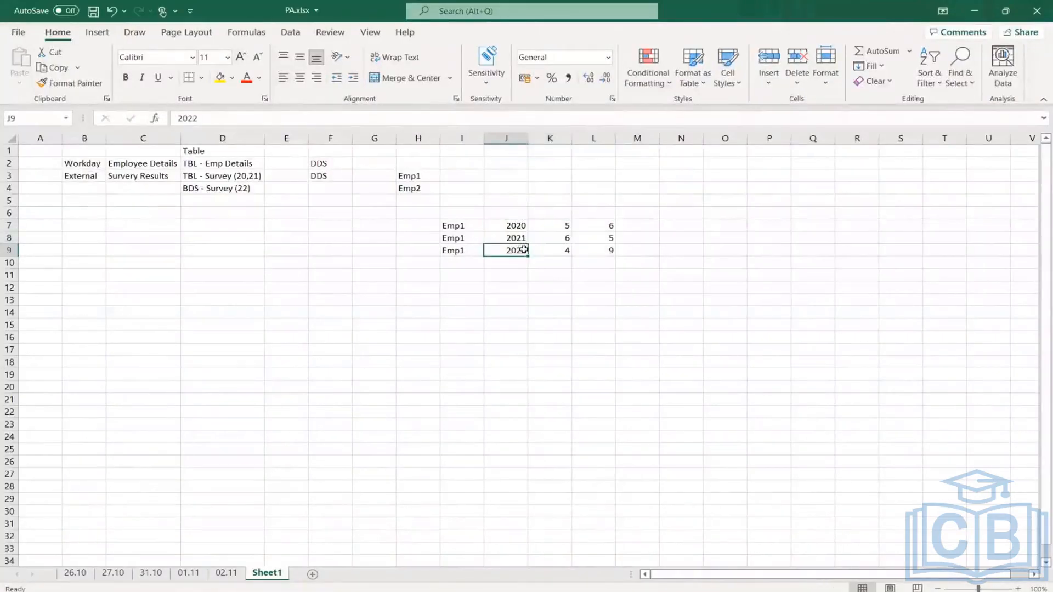
{"action": "left_click_drag", "start_coordinate": [565, 230], "coordinate": [560, 266]}
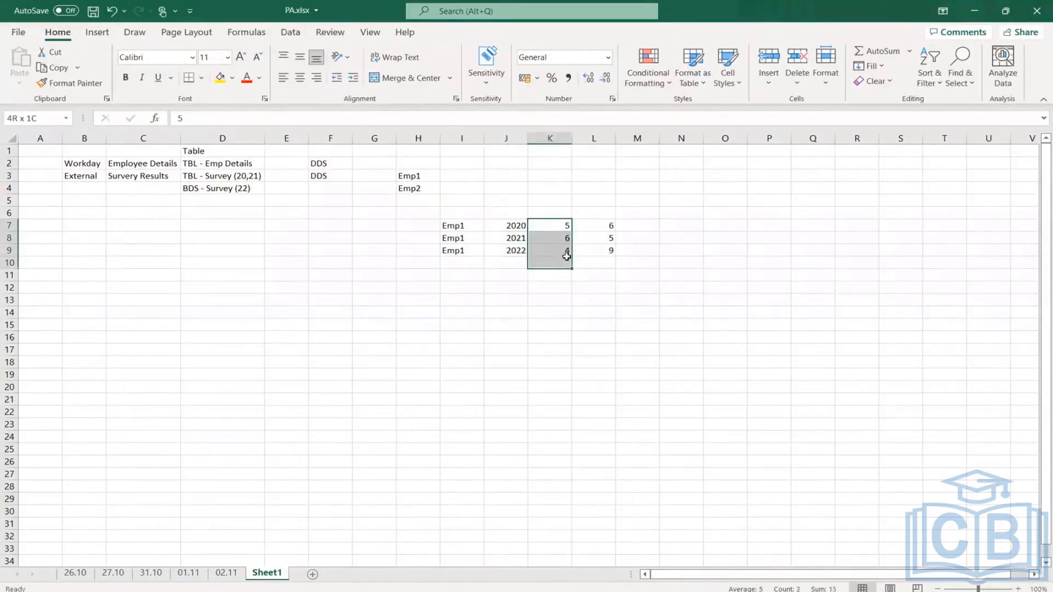
- Enter 100 in cell K13 of Sheet1, below the Emp1 survey rows
{"action": "double_click", "coordinate": [554, 300]}
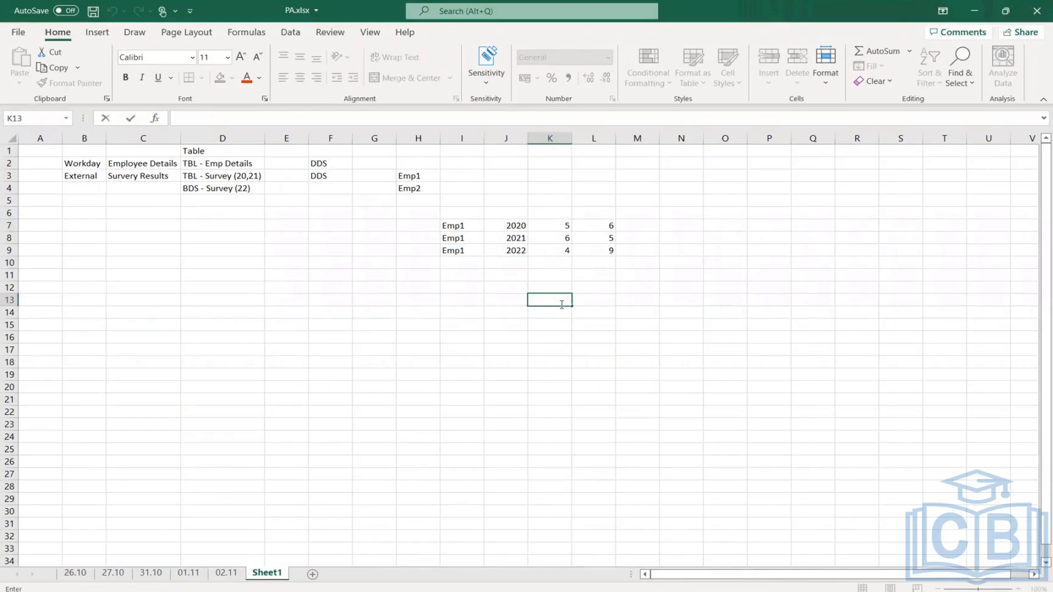
{"action": "type", "text": "pivo"}
{"action": "key", "text": "BackSpace"}
{"action": "key", "text": "BackSpace"}
{"action": "key", "text": "BackSpace"}
{"action": "key", "text": "BackSpace"}
{"action": "type", "text": "100"}
{"action": "key", "text": "Return"}
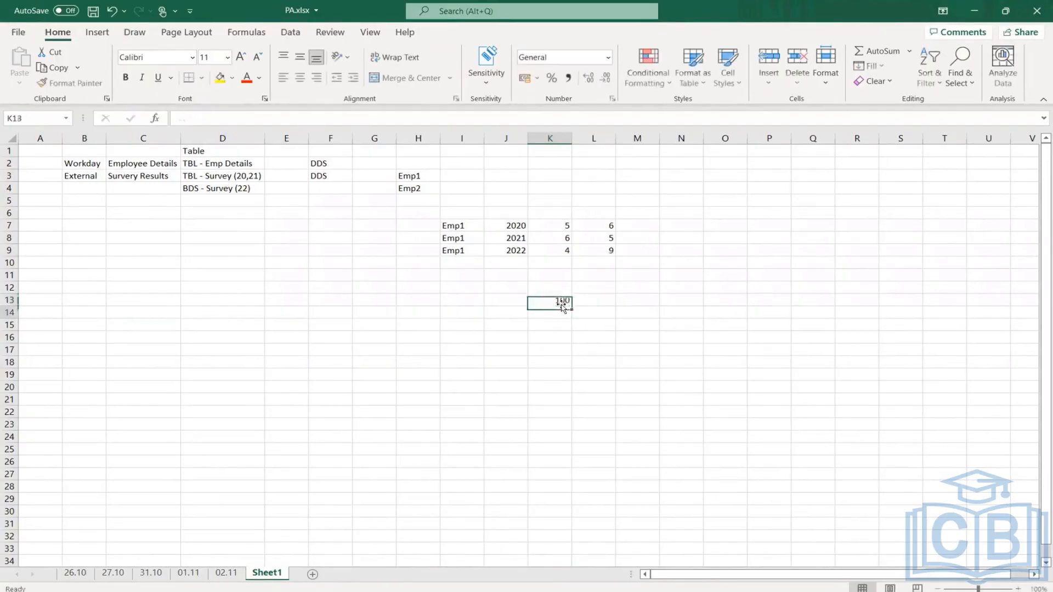
- Enter 150 in cell K14 of Sheet1, directly below the 100
{"action": "type", "text": "150"}
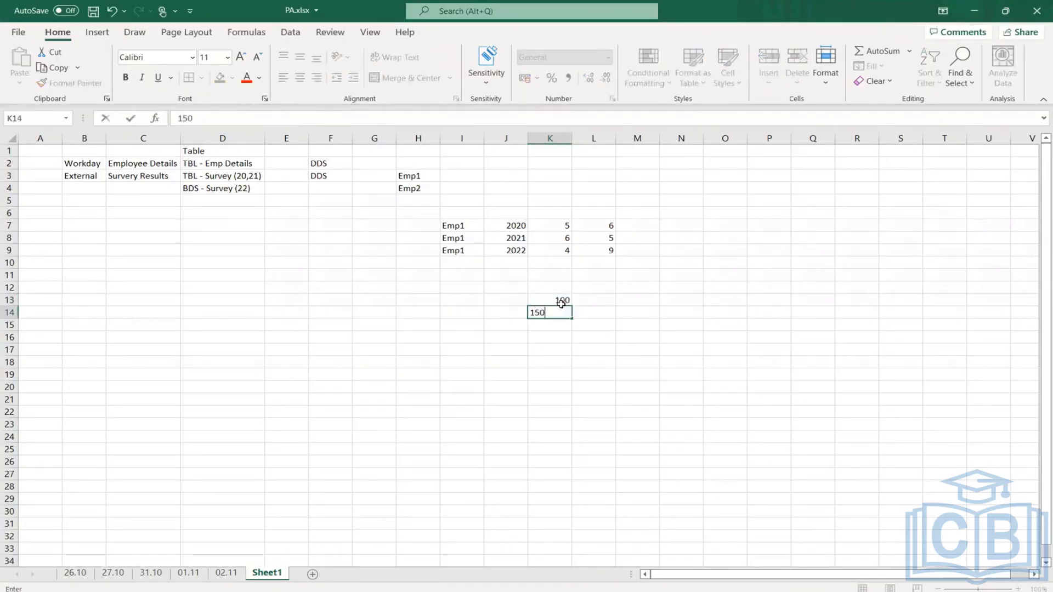
{"action": "key", "text": "Return"}
- Add the heading Union in cell M12 and enter 250 beneath it in M13
{"action": "left_click", "coordinate": [623, 291]}
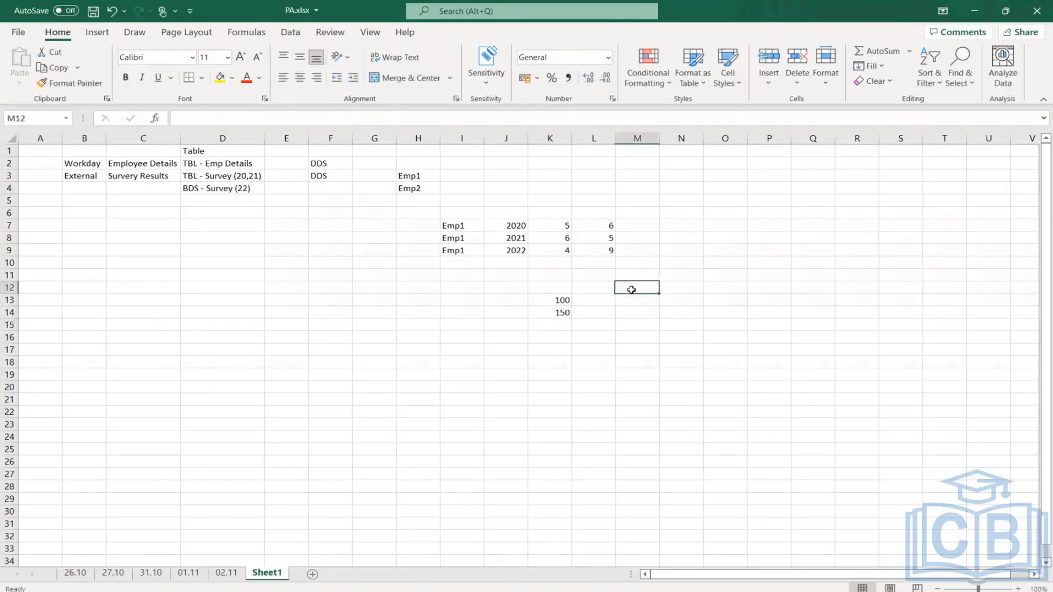
{"action": "type", "text": "Union"}
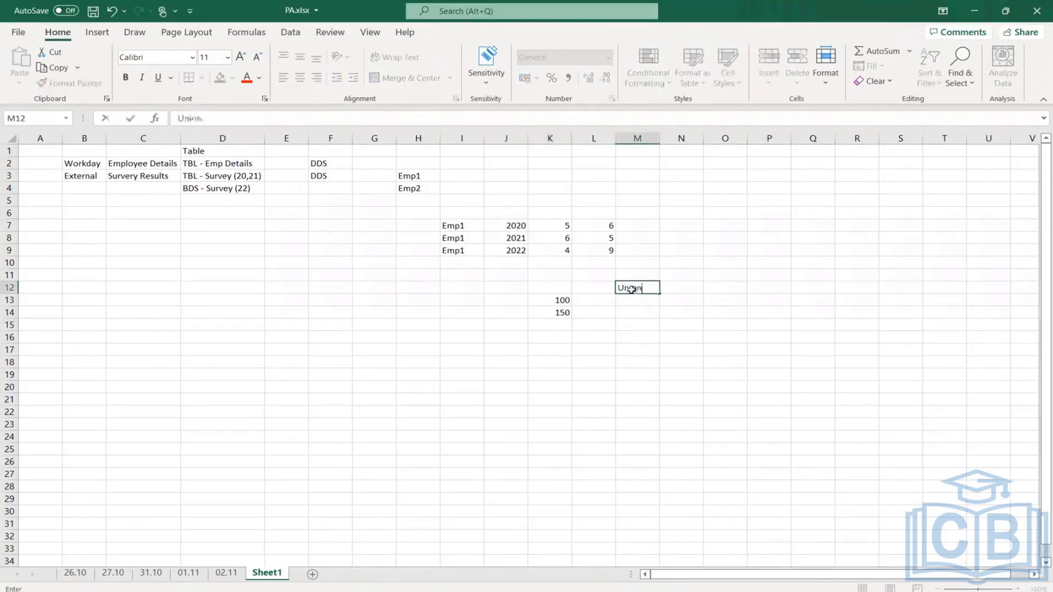
{"action": "key", "text": "Return"}
{"action": "type", "text": "250"}
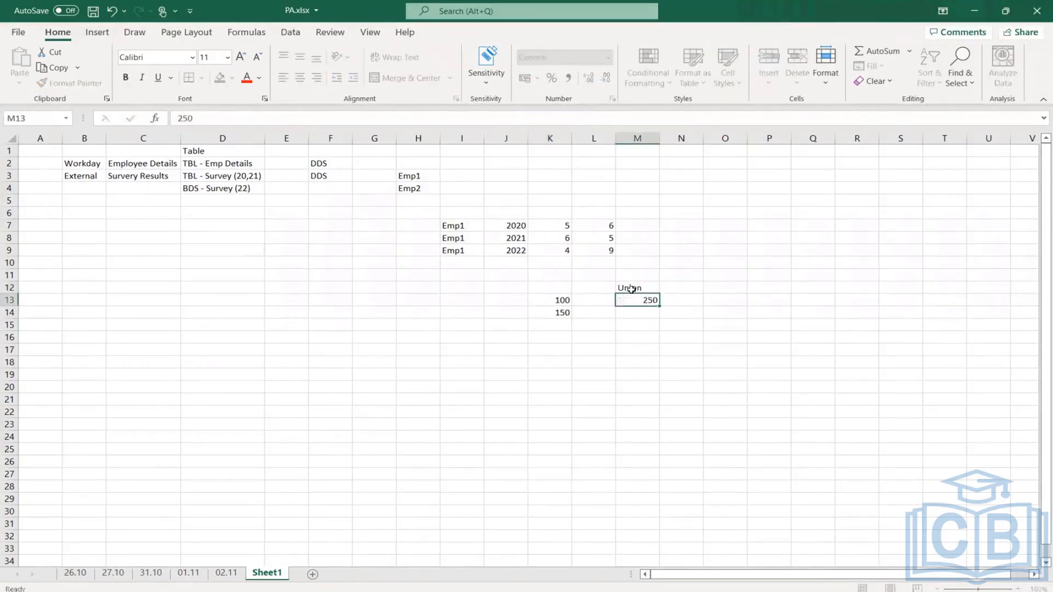
{"action": "key", "text": "Return"}
- Label the 100 and 150 values in column K with the heading Rows in cell K12
{"action": "left_click", "coordinate": [552, 300]}
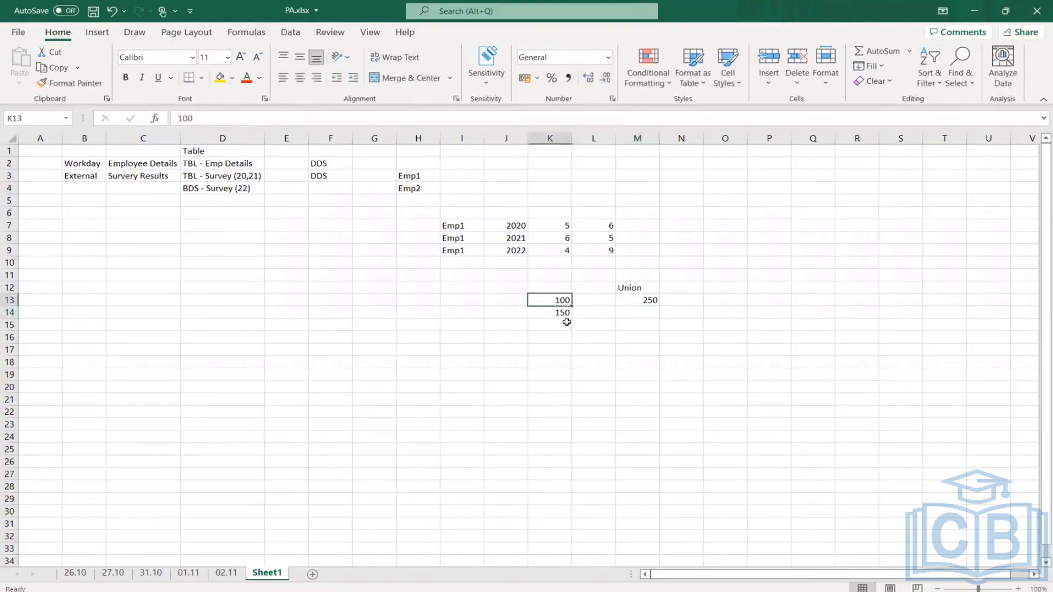
{"action": "left_click", "coordinate": [559, 312]}
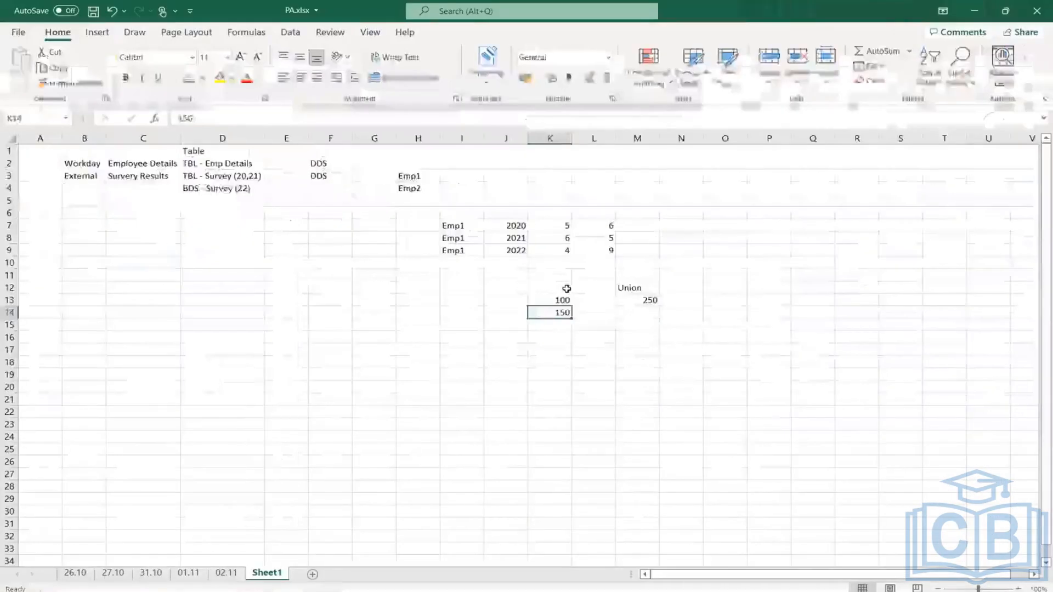
{"action": "left_click", "coordinate": [567, 288]}
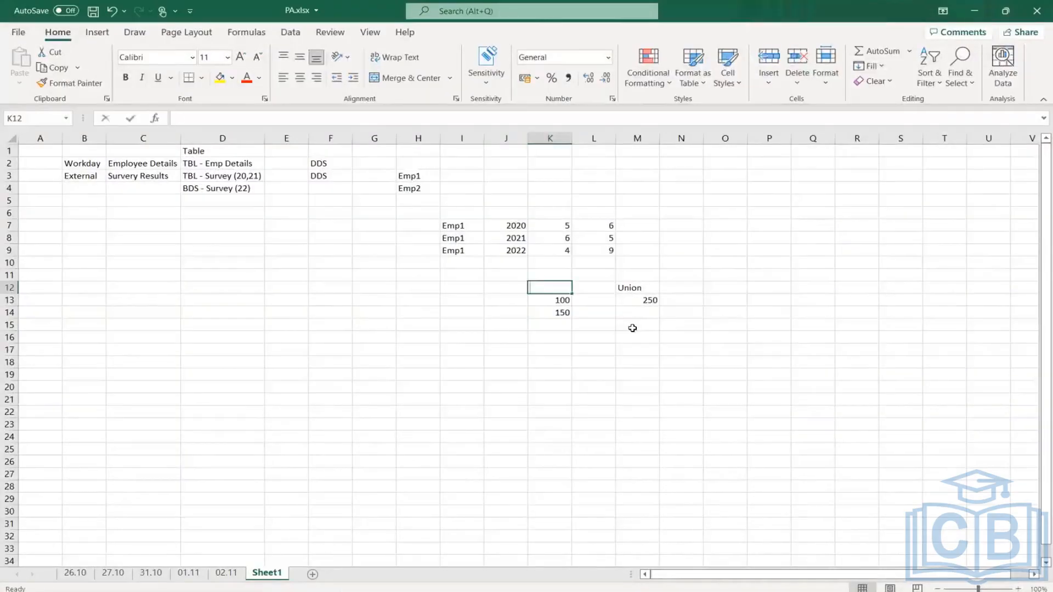
{"action": "type", "text": "Rows"}
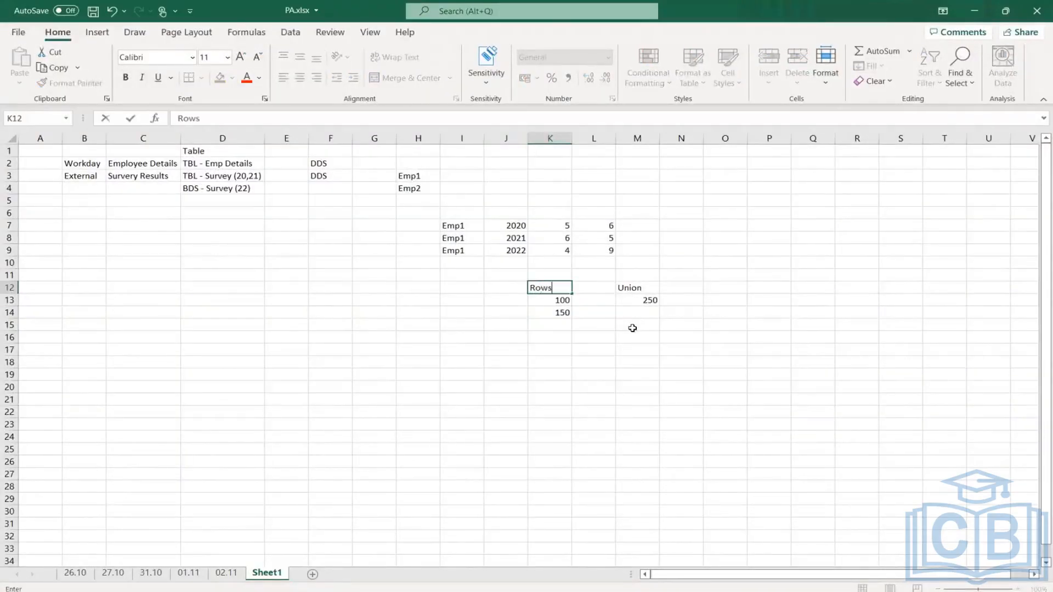
{"action": "key", "text": "Return"}
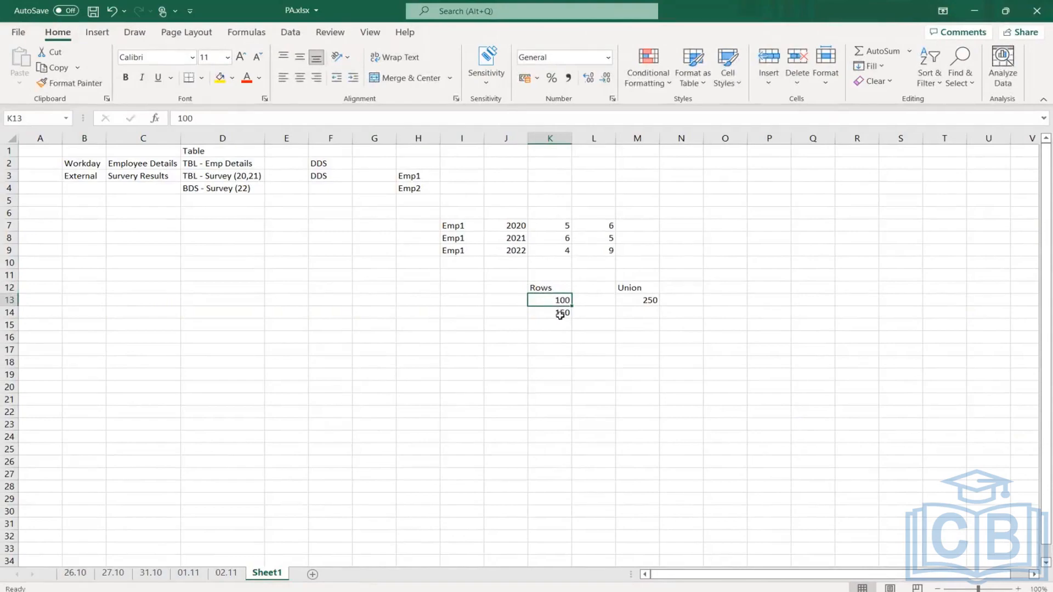
{"action": "left_click", "coordinate": [558, 313]}
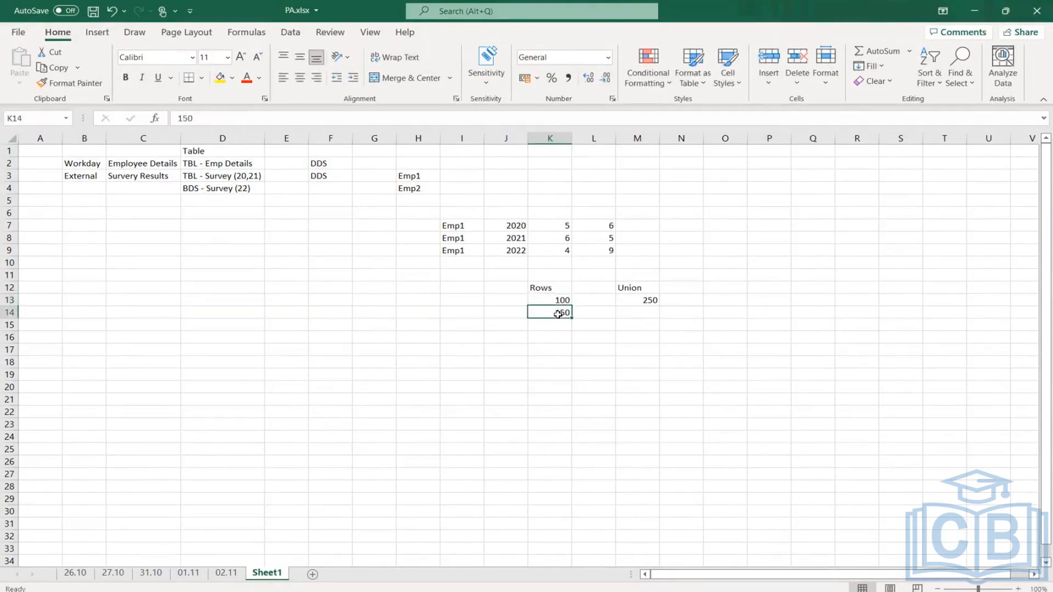
{"action": "left_click", "coordinate": [648, 299]}
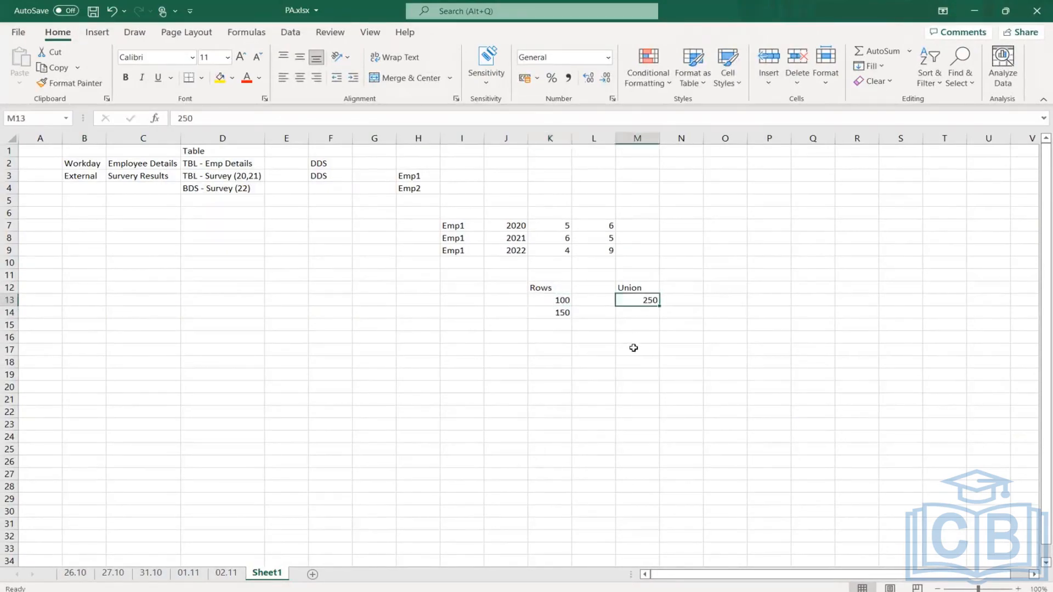
{"action": "left_click", "coordinate": [625, 286]}
{"action": "left_click_drag", "start_coordinate": [562, 299], "coordinate": [562, 312]}
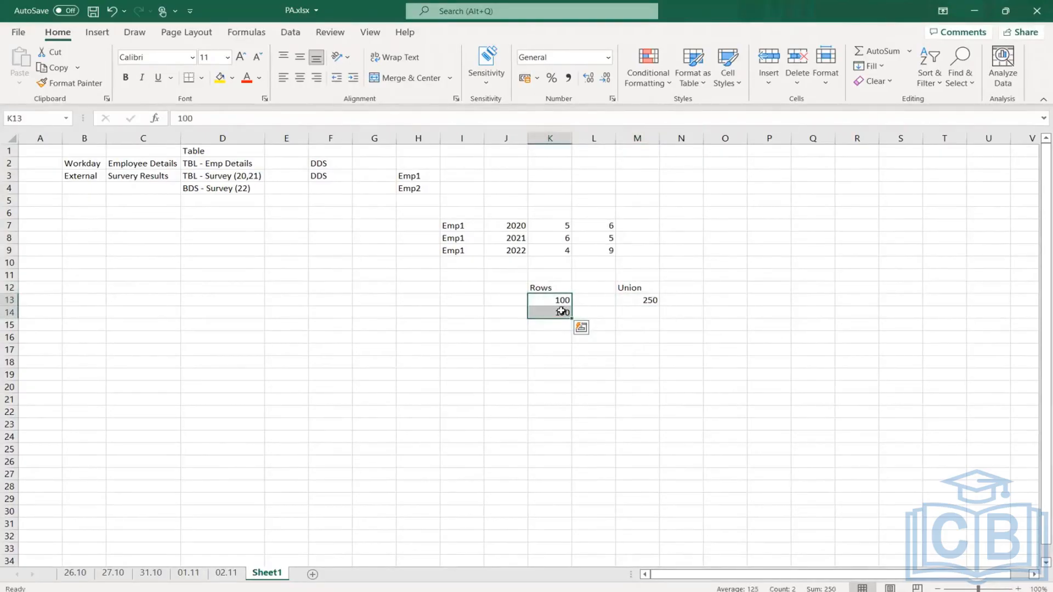
{"action": "left_click", "coordinate": [695, 288]}
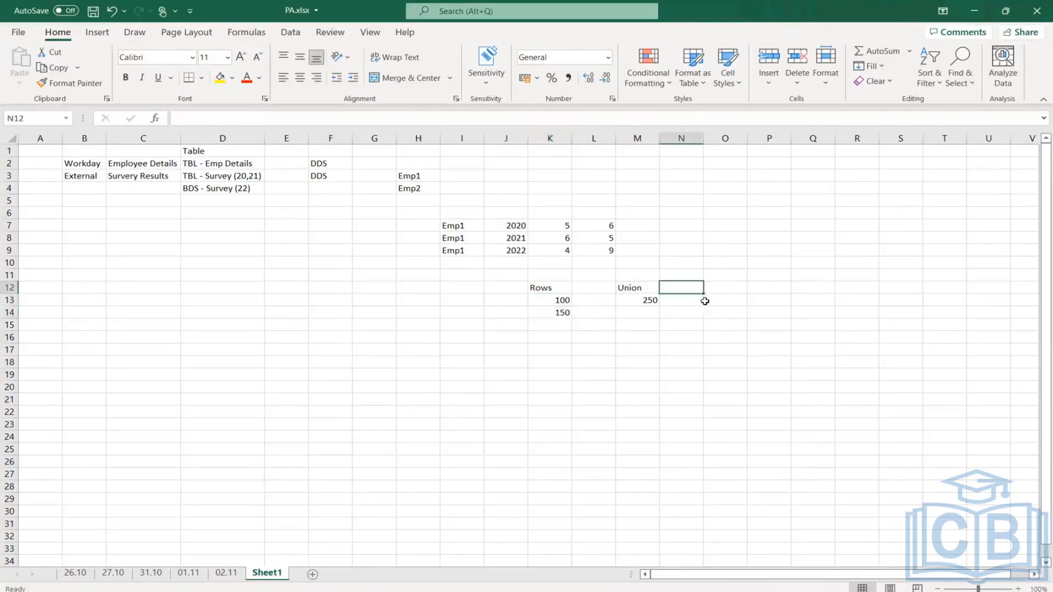
- Replace the heading in M12 with "Rows +" and enter "Columns 100" in the adjacent cell N12
{"action": "left_click", "coordinate": [647, 287]}
{"action": "type", "text": "Row"}
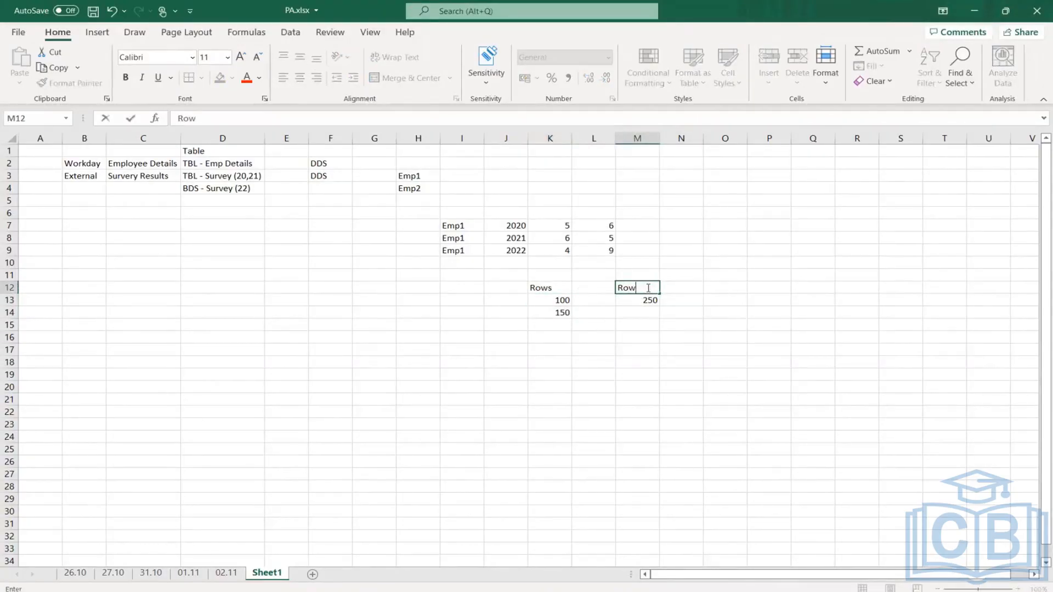
{"action": "type", "text": "s +"}
{"action": "key", "text": "Tab"}
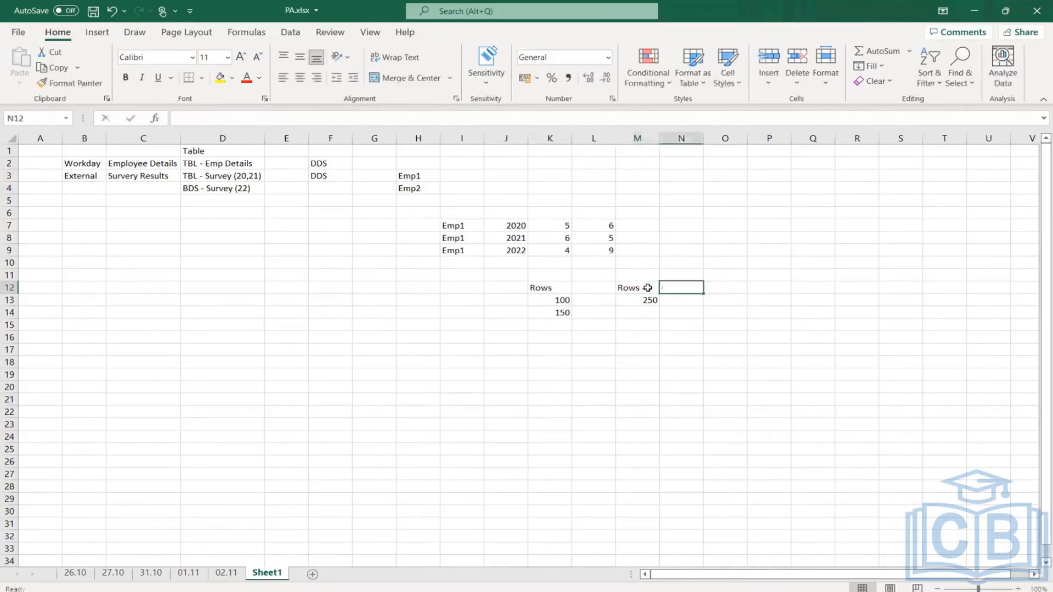
{"action": "type", "text": "Columns"}
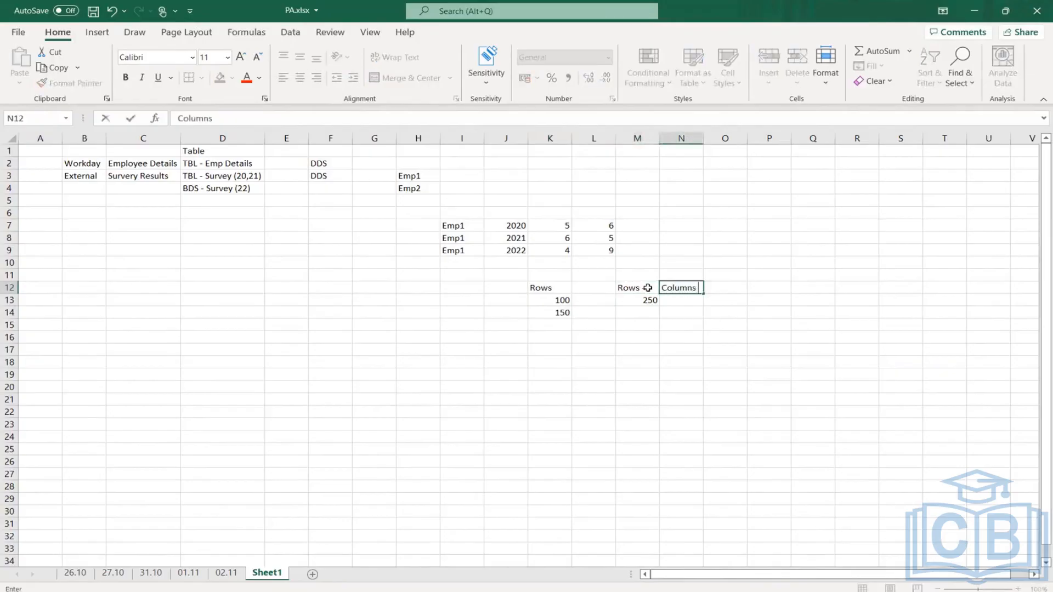
{"action": "type", "text": " 100"}
{"action": "key", "text": "Return"}
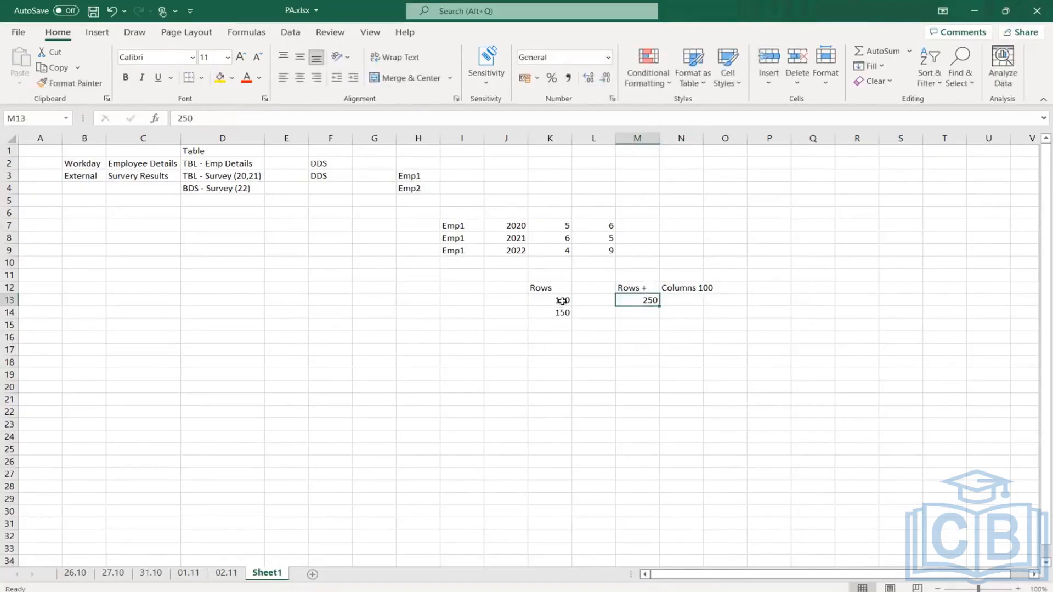
{"action": "left_click", "coordinate": [562, 300]}
{"action": "double_click", "coordinate": [560, 300]}
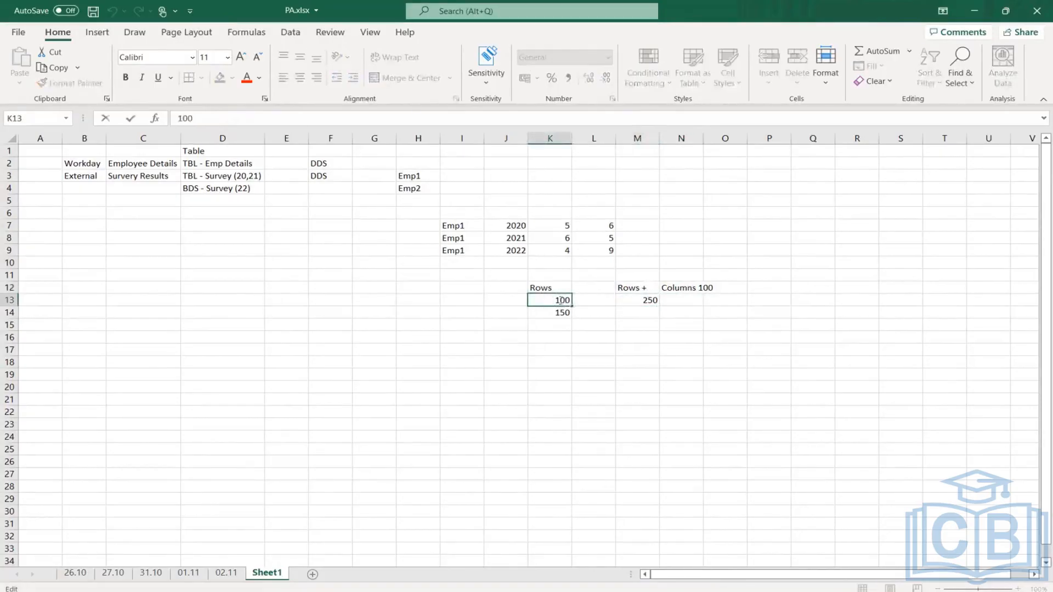
{"action": "double_click", "coordinate": [561, 300]}
- Enter the label Join in cell K17, below the row counts
{"action": "left_click", "coordinate": [566, 365]}
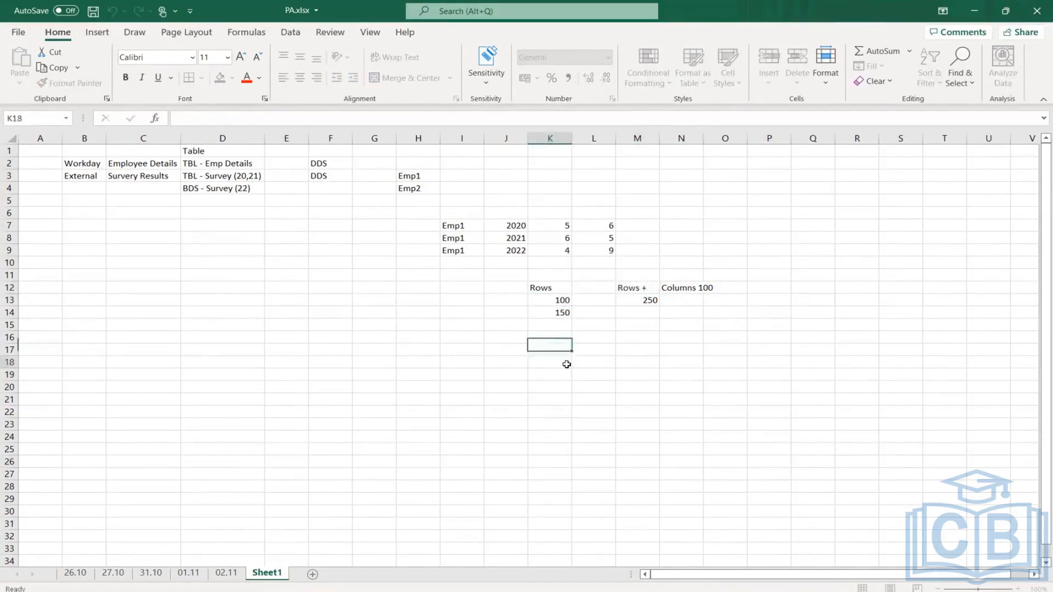
{"action": "left_click", "coordinate": [564, 349]}
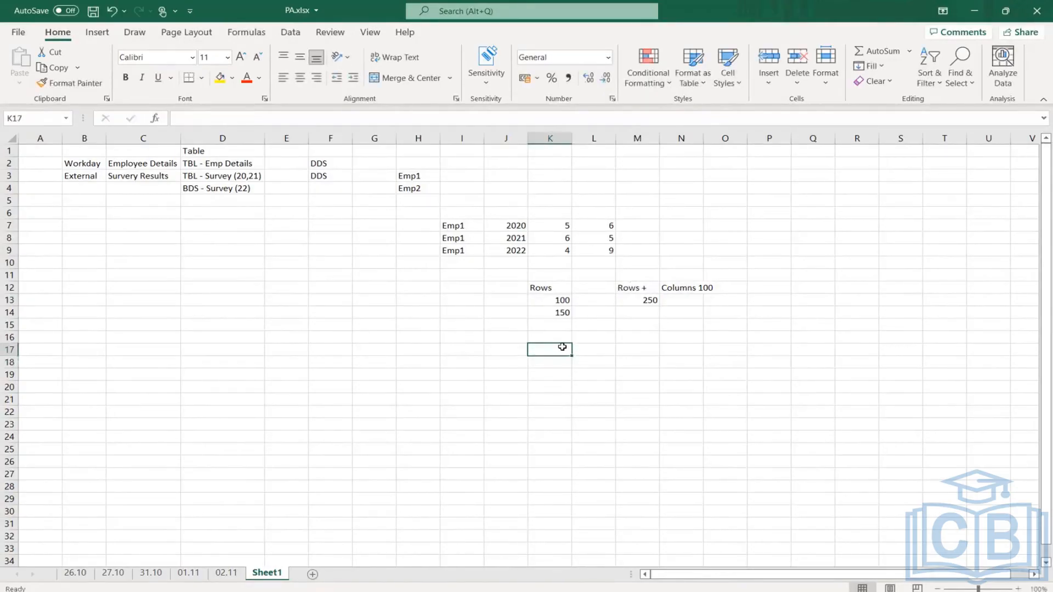
{"action": "type", "text": "Join"}
{"action": "key", "text": "Tab"}
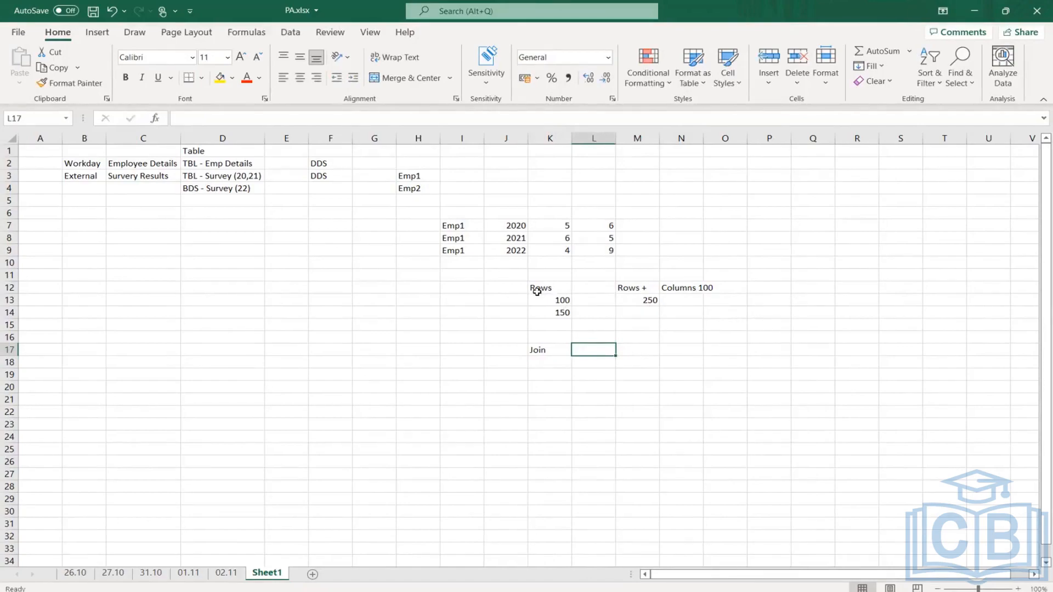
- Add the heading Column in cell L12 and enter 50 in L13 and 20 in L14
{"action": "key", "text": "Up"}
{"action": "key", "text": "Up"}
{"action": "key", "text": "Up"}
{"action": "key", "text": "Up"}
{"action": "key", "text": "Up"}
{"action": "type", "text": "Column"}
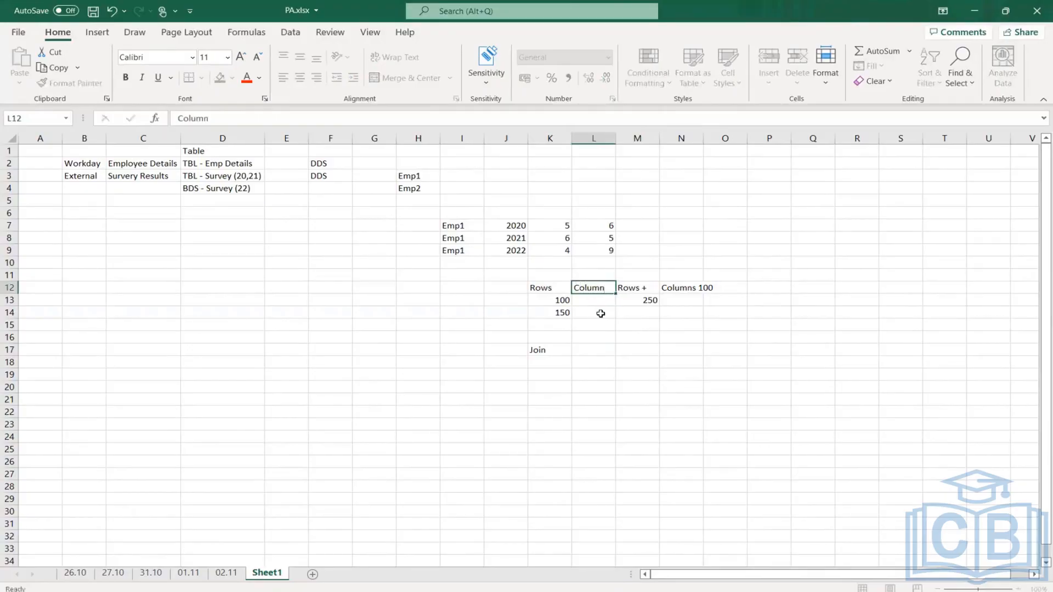
{"action": "key", "text": "Return"}
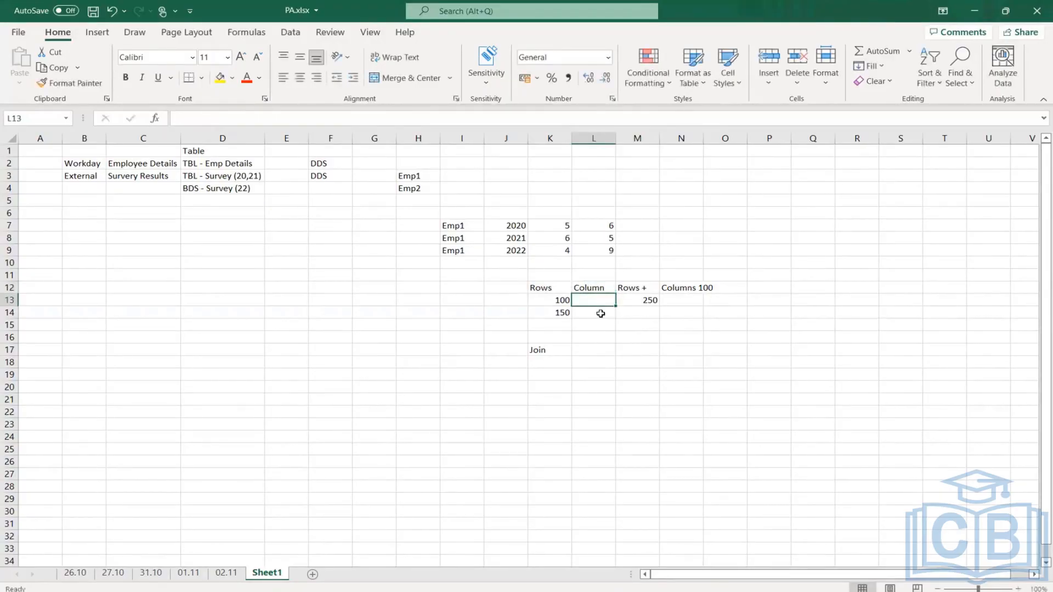
{"action": "type", "text": "50"}
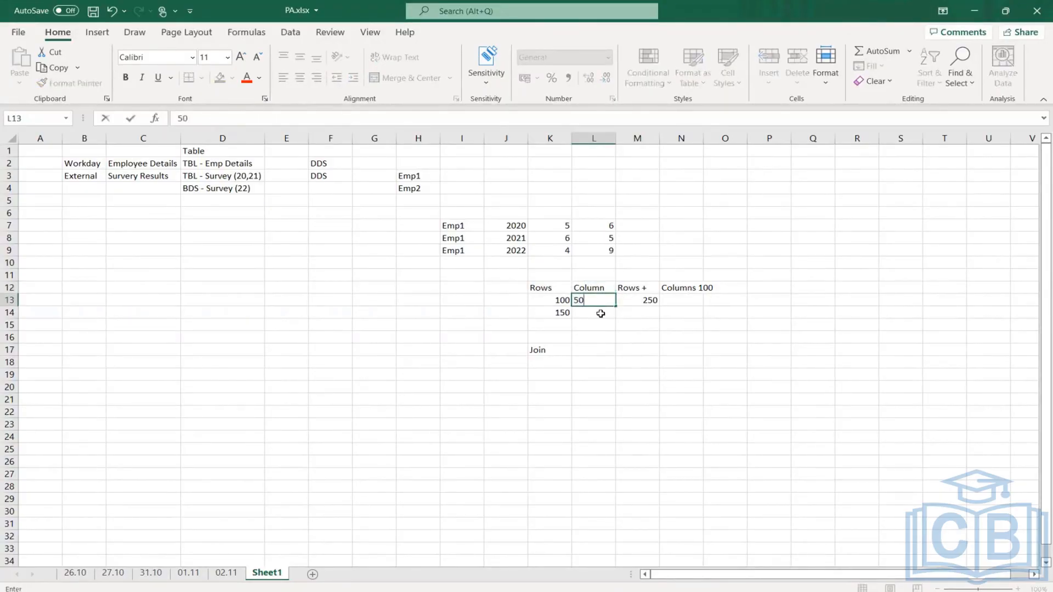
{"action": "key", "text": "Return"}
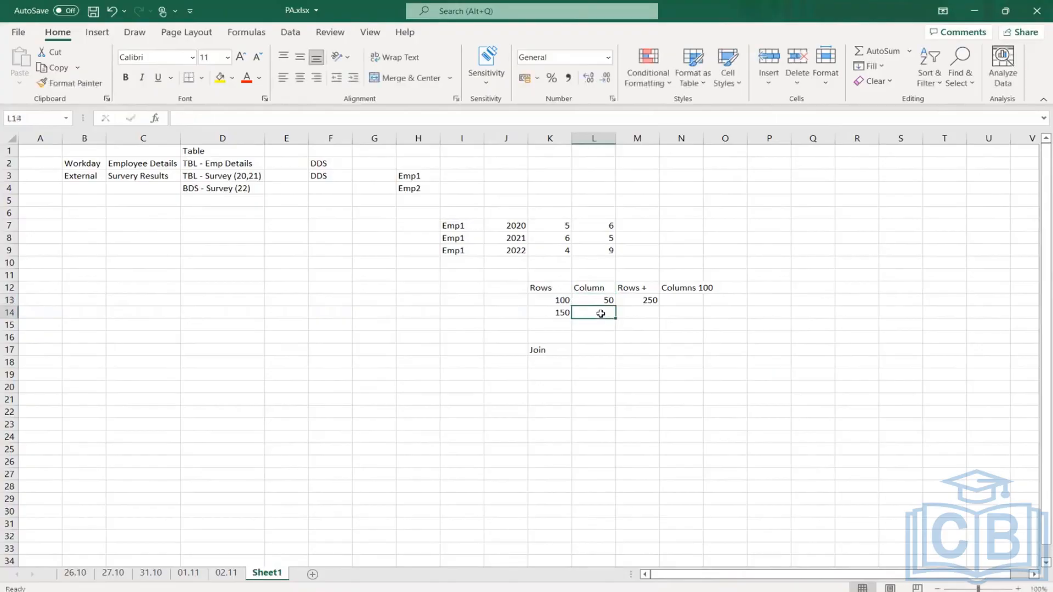
{"action": "type", "text": "20"}
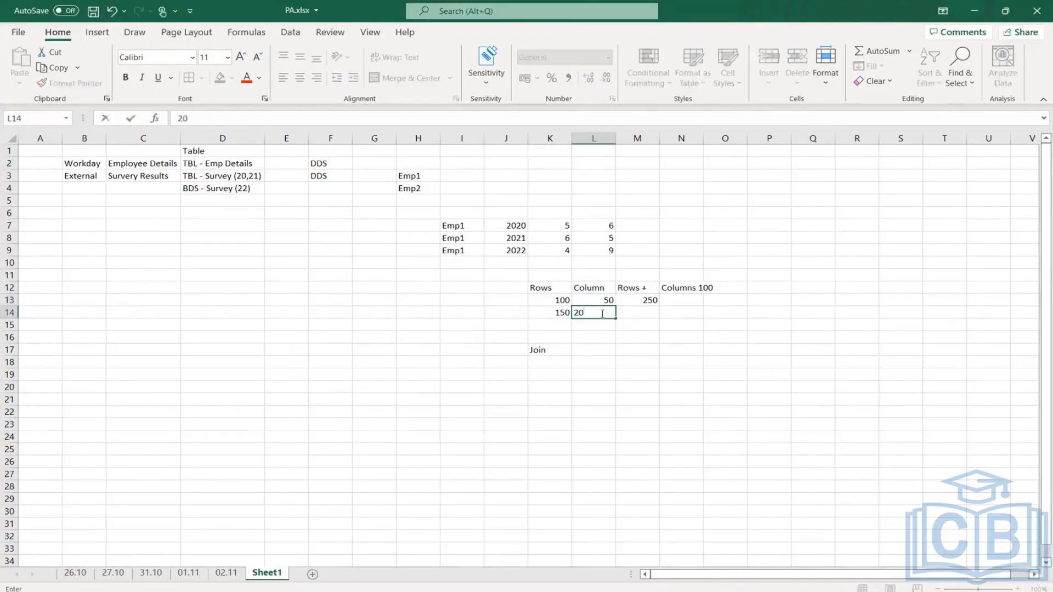
{"action": "key", "text": "Return"}
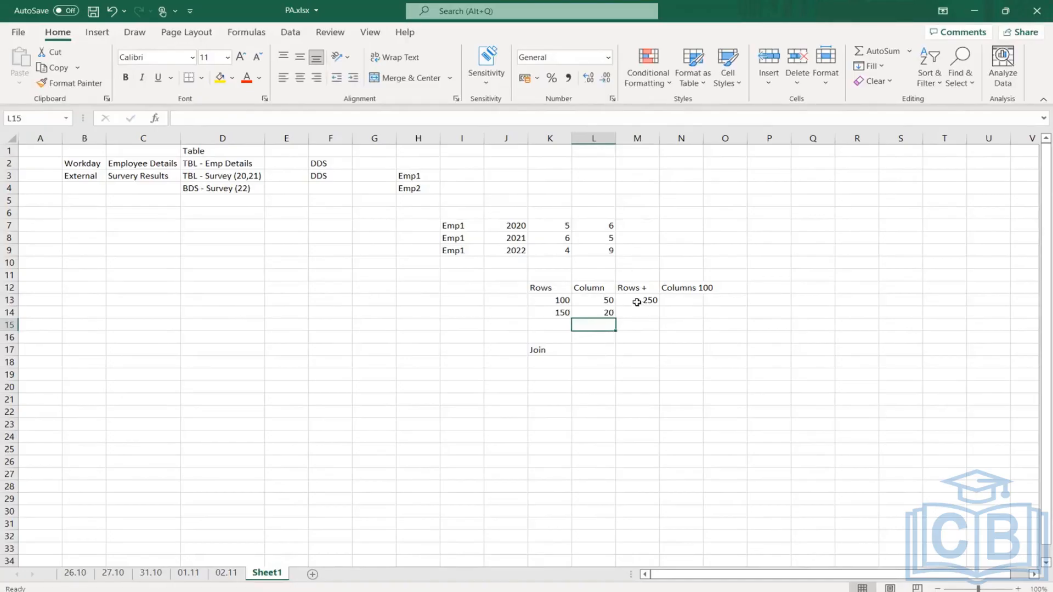
- Review the column counts in L13 and L14 against the empty cells beside the Join label in row 17
{"action": "left_click", "coordinate": [604, 301]}
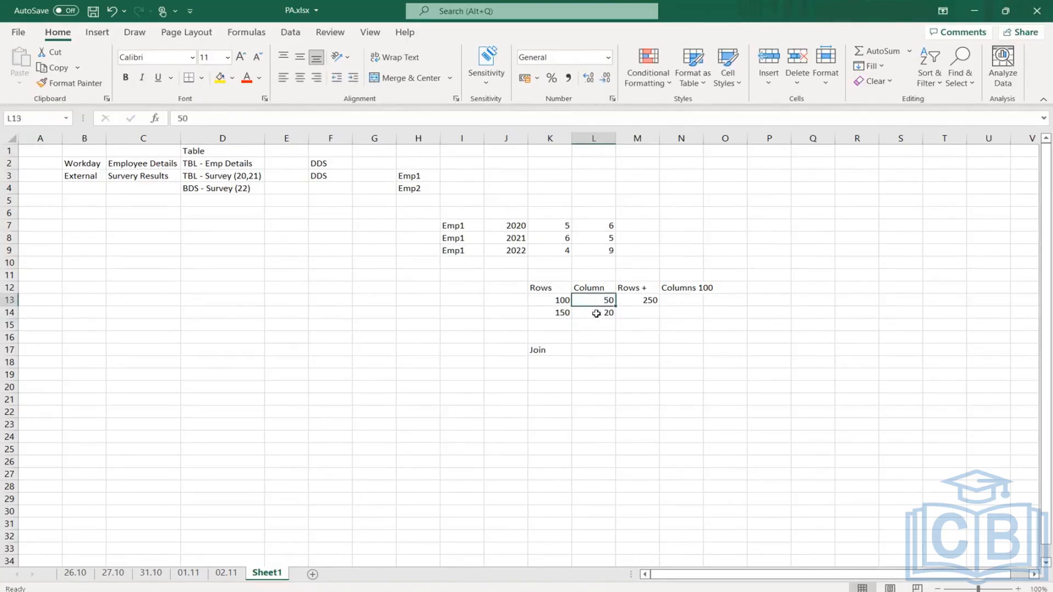
{"action": "left_click", "coordinate": [603, 313]}
{"action": "left_click", "coordinate": [605, 300]}
{"action": "left_click", "coordinate": [606, 312]}
{"action": "left_click_drag", "start_coordinate": [592, 349], "coordinate": [963, 349]}
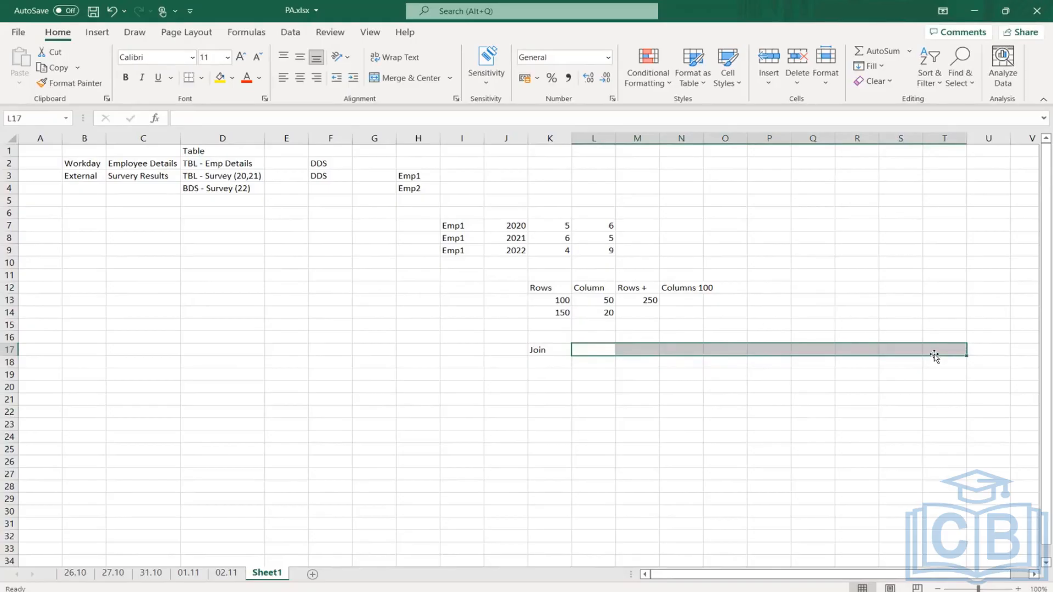
{"action": "left_click", "coordinate": [593, 347]}
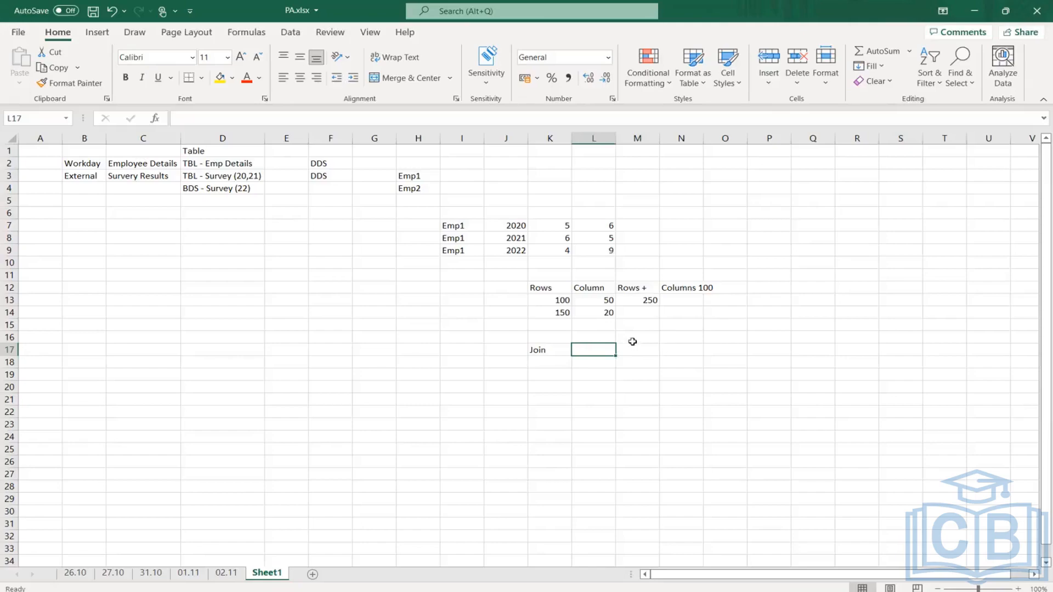
{"action": "left_click_drag", "start_coordinate": [607, 300], "coordinate": [607, 312]}
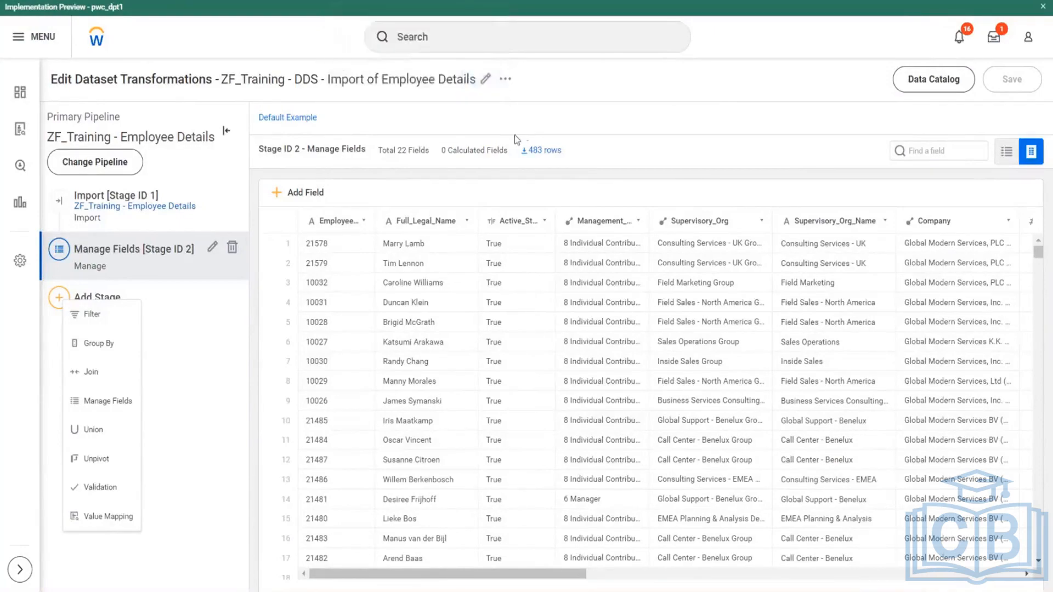
- Add a Join stage after the Manage Fields stage in the employee details pipeline
{"action": "left_click_drag", "start_coordinate": [384, 81], "coordinate": [438, 81]}
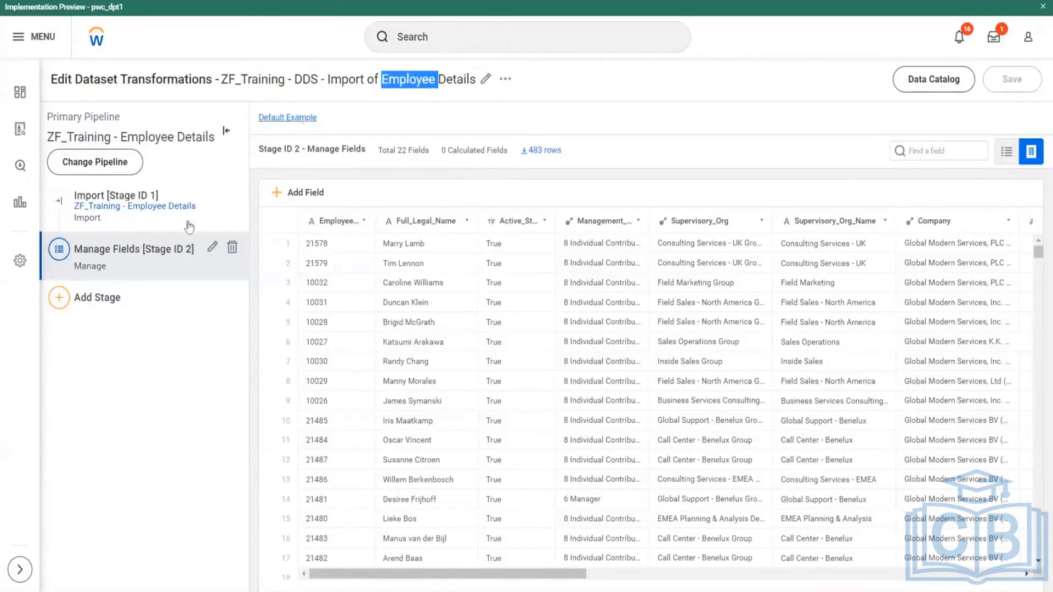
{"action": "left_click", "coordinate": [59, 301]}
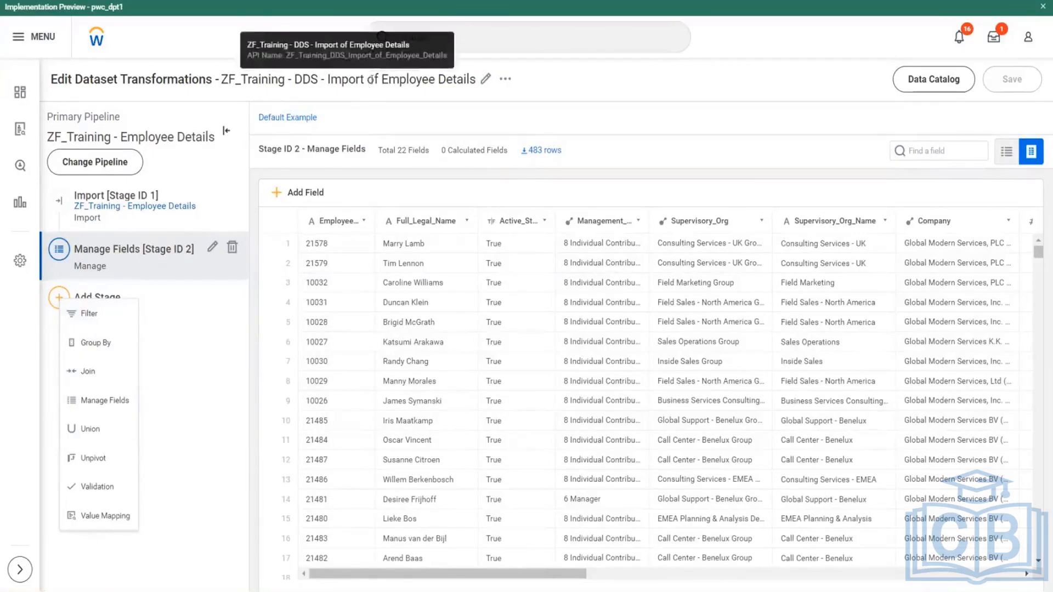
{"action": "left_click_drag", "start_coordinate": [375, 82], "coordinate": [411, 100]}
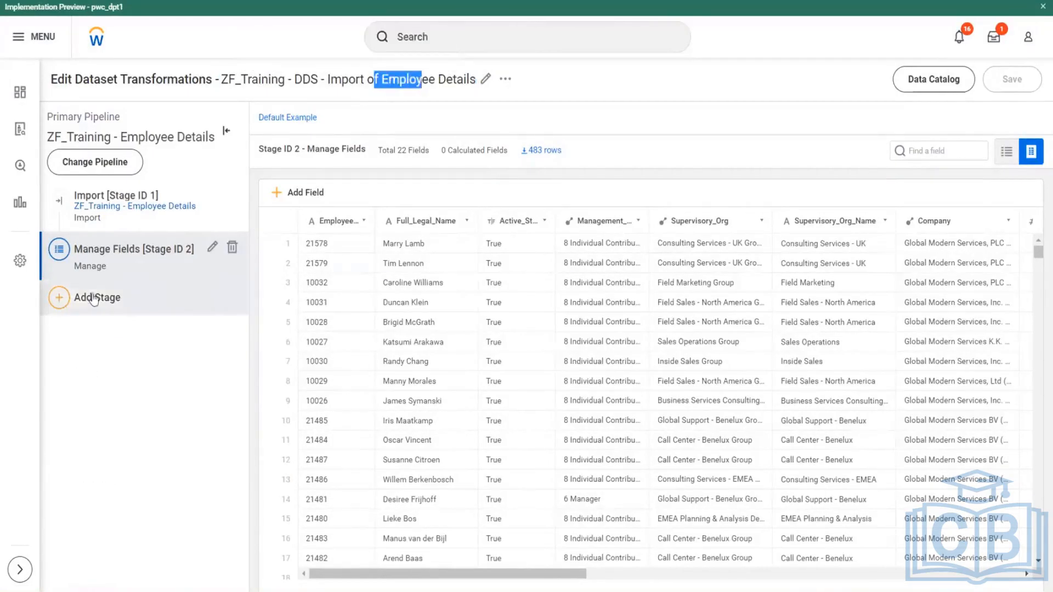
{"action": "left_click", "coordinate": [60, 300]}
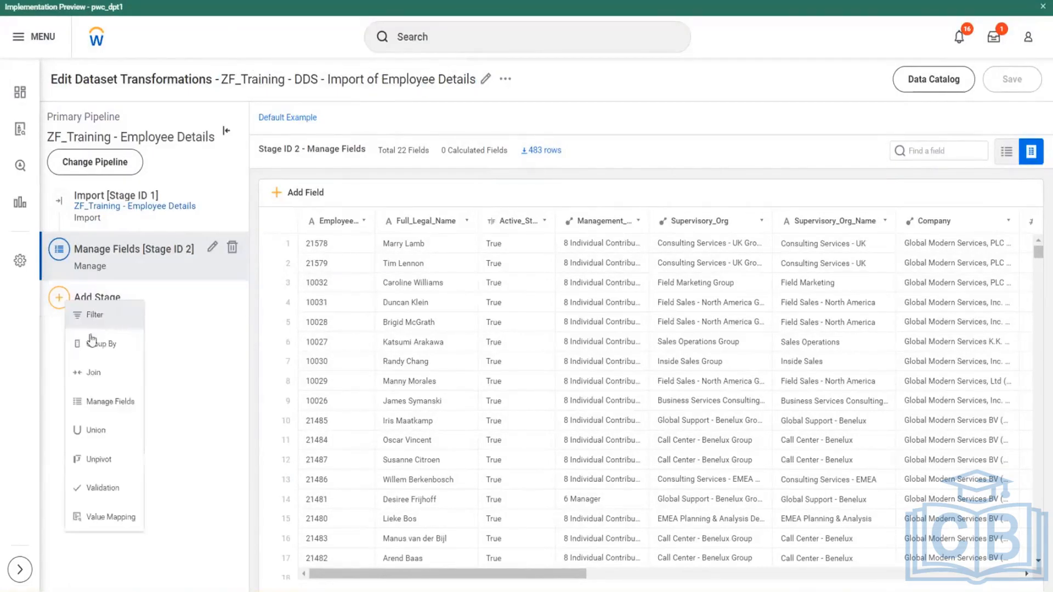
{"action": "left_click", "coordinate": [85, 379]}
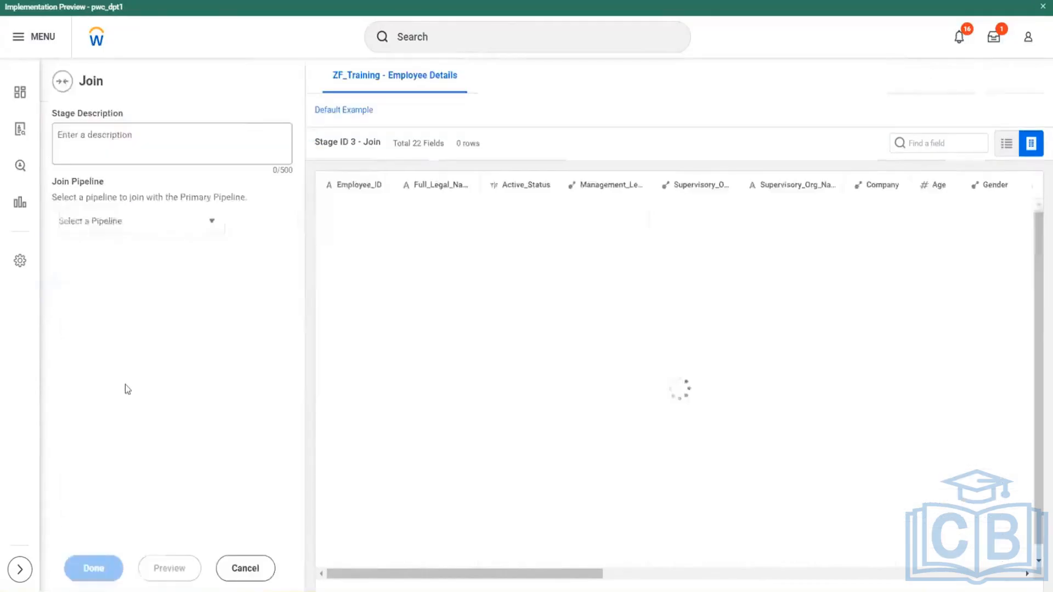
- Add the dataset ZF_Training - DDS - Import of Employee Survey Details as the pipeline to join with the primary pipeline
{"action": "left_click", "coordinate": [212, 224]}
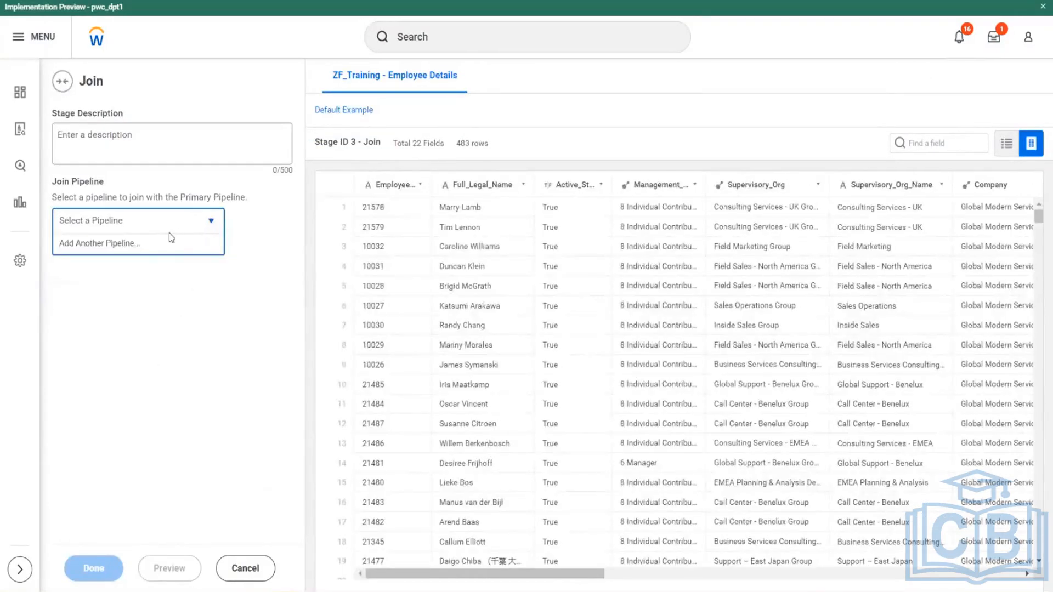
{"action": "left_click", "coordinate": [120, 250]}
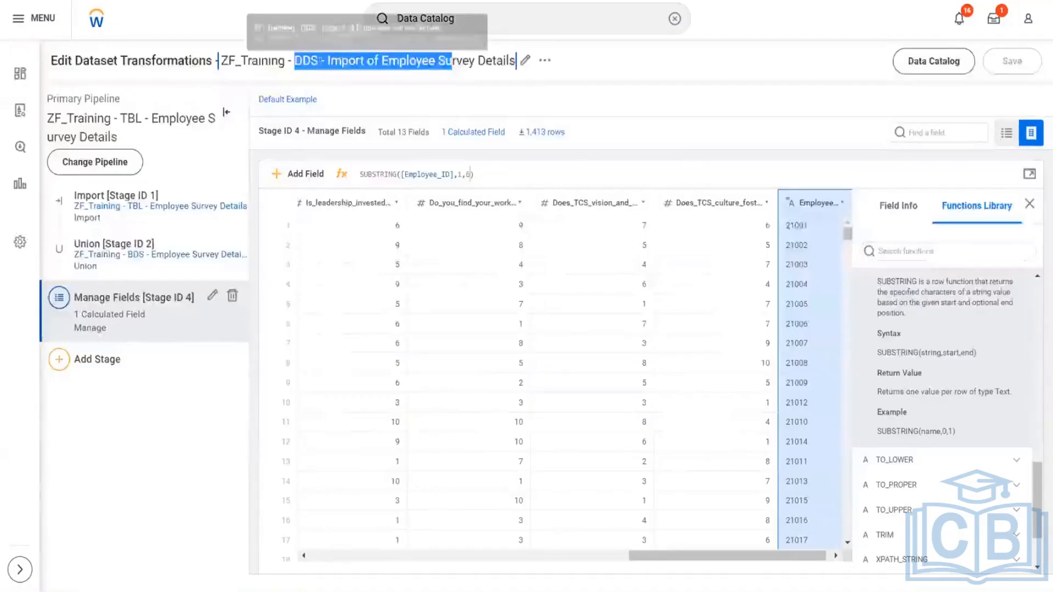
{"action": "left_click_drag", "start_coordinate": [270, 62], "coordinate": [458, 64]}
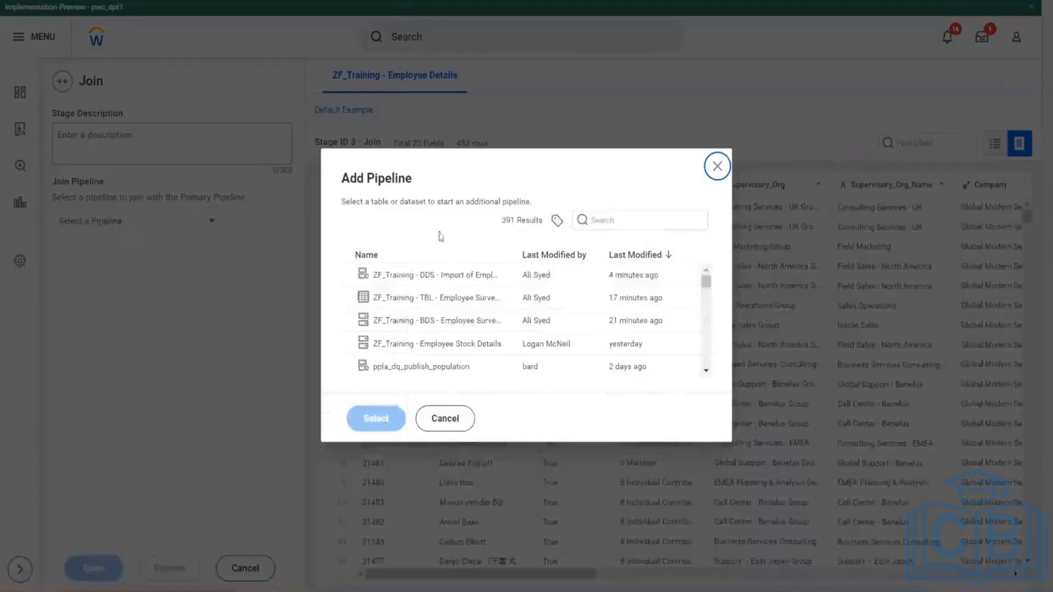
{"action": "left_click", "coordinate": [441, 276]}
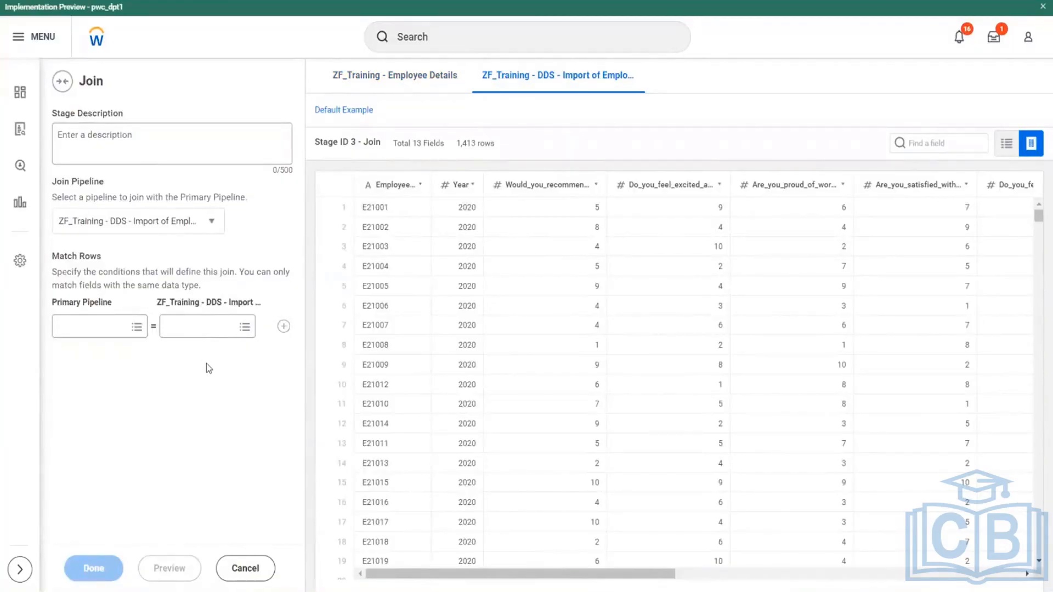
- Define the row match between Employee_ID in the primary pipeline and Employee_ID in the survey pipeline
{"action": "left_click", "coordinate": [138, 331]}
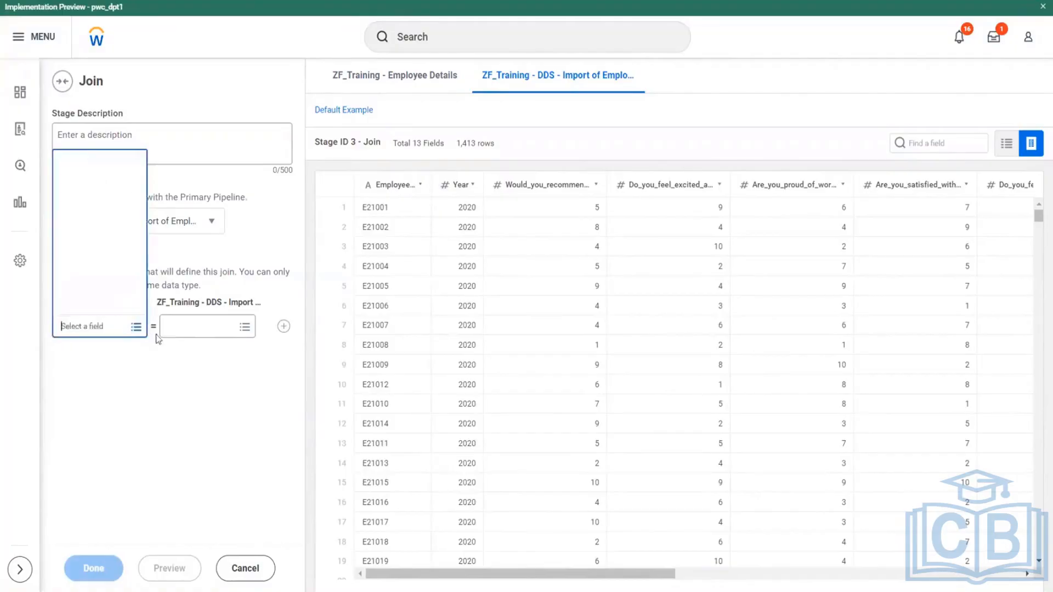
{"action": "left_click", "coordinate": [93, 171]}
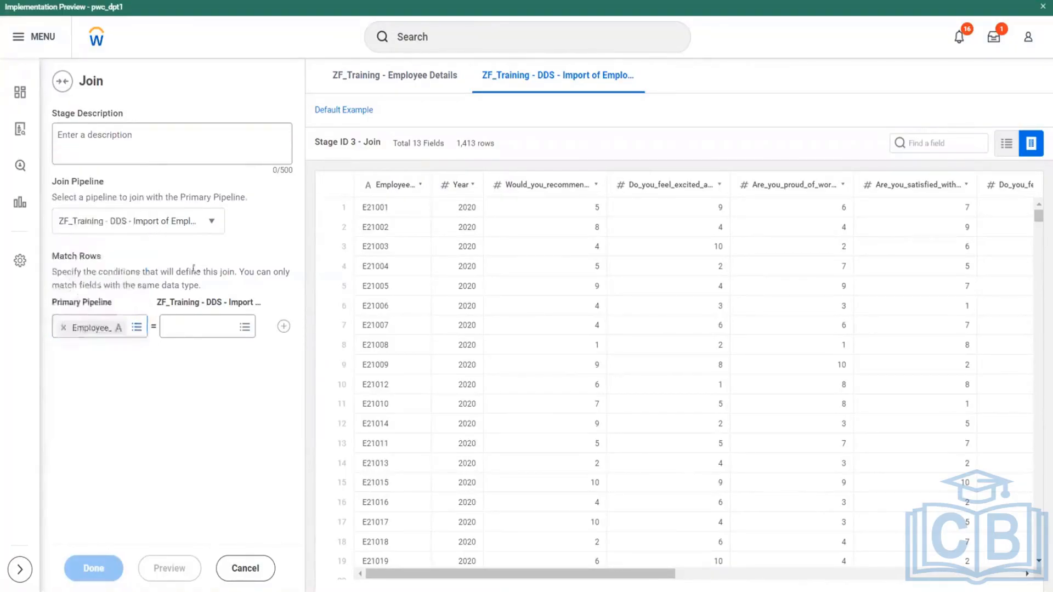
{"action": "left_click", "coordinate": [244, 327]}
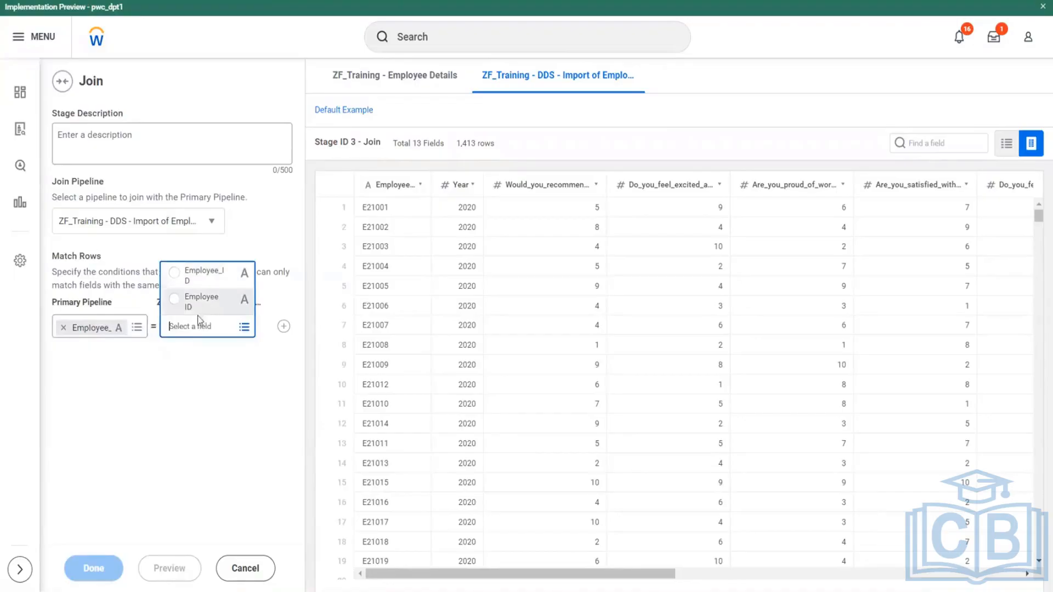
{"action": "left_click", "coordinate": [188, 276]}
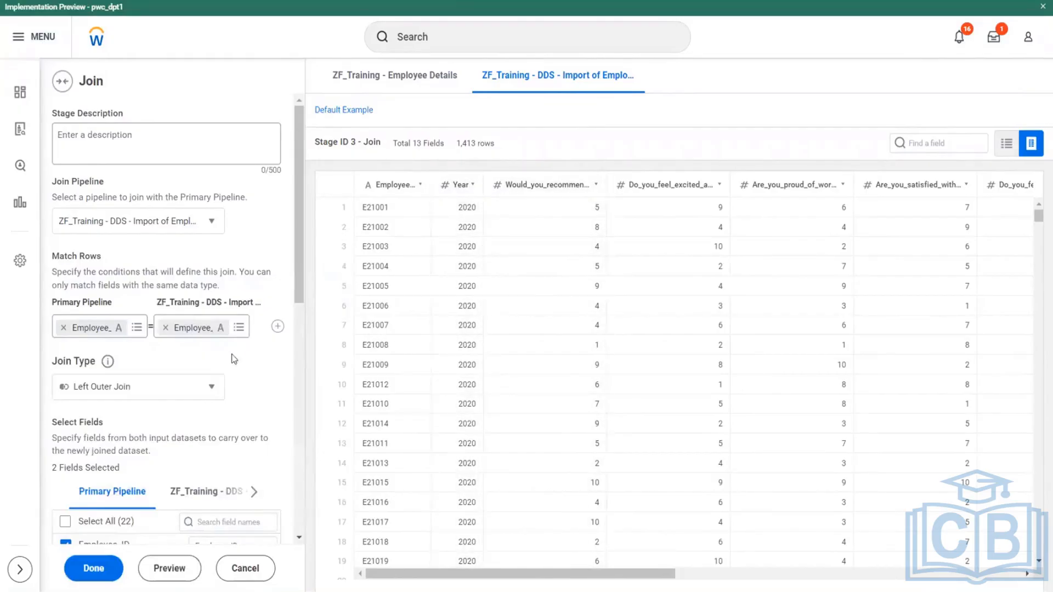
- Change the survey pipeline's match field to the calculated Employee ID field
{"action": "scroll", "coordinate": [236, 351], "scroll_direction": "down", "scroll_amount": 9}
{"action": "scroll", "coordinate": [237, 339], "scroll_direction": "up", "scroll_amount": 10}
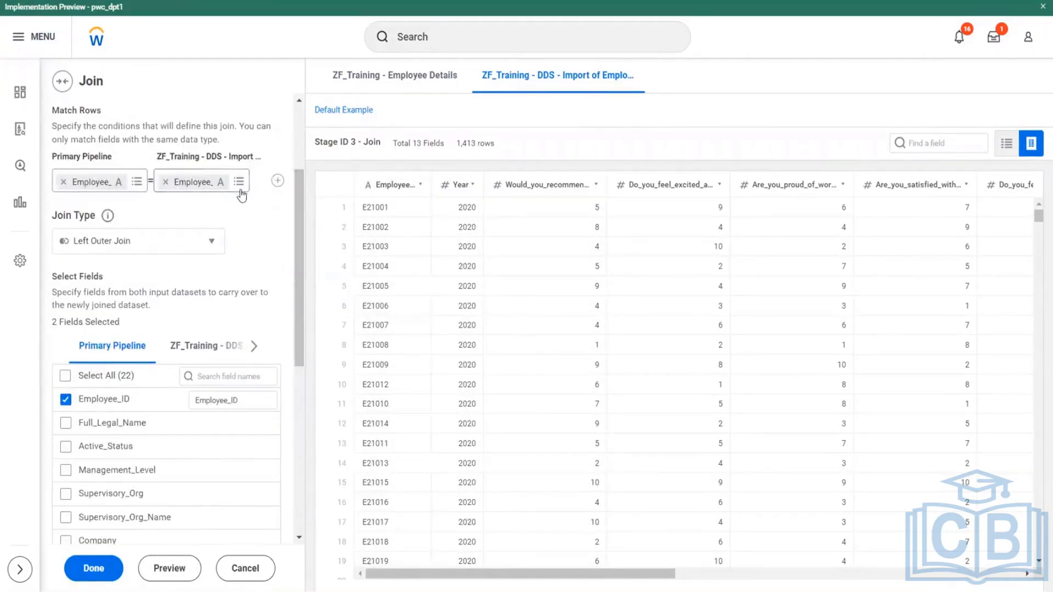
{"action": "left_click", "coordinate": [238, 182]}
{"action": "left_click", "coordinate": [193, 232]}
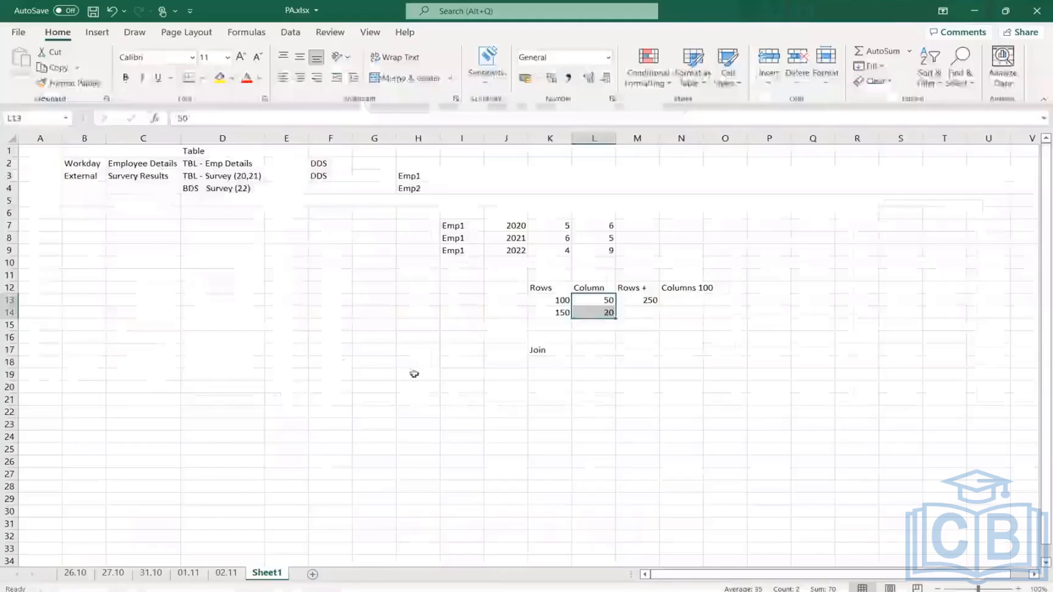
- Switch to Excel, enter the label "Left Outer join" in cell I21 and widen column I to fit it
{"action": "left_click", "coordinate": [417, 374]}
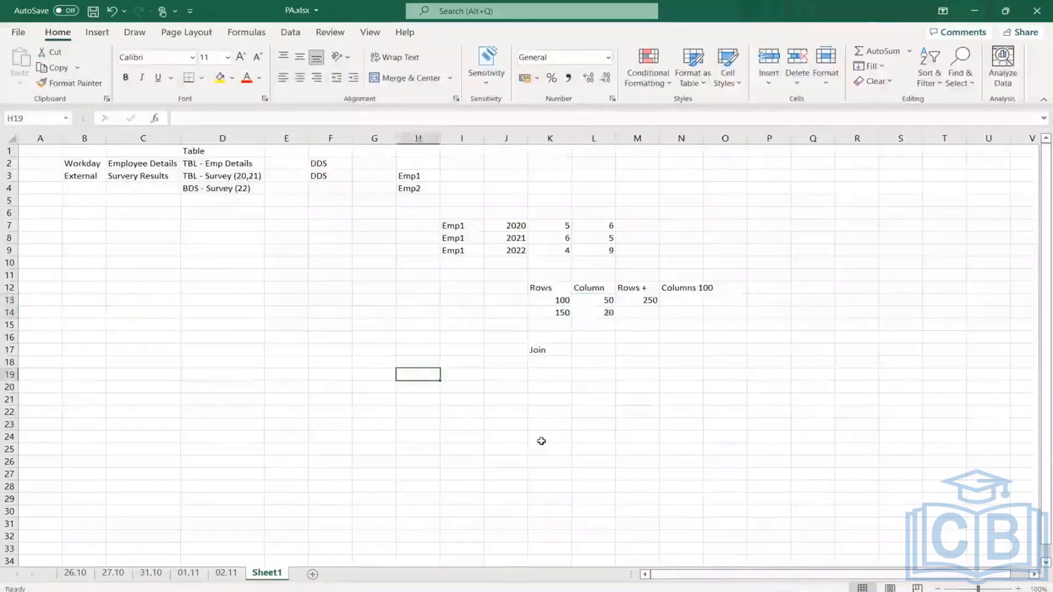
{"action": "left_click", "coordinate": [472, 401]}
{"action": "type", "text": "L"}
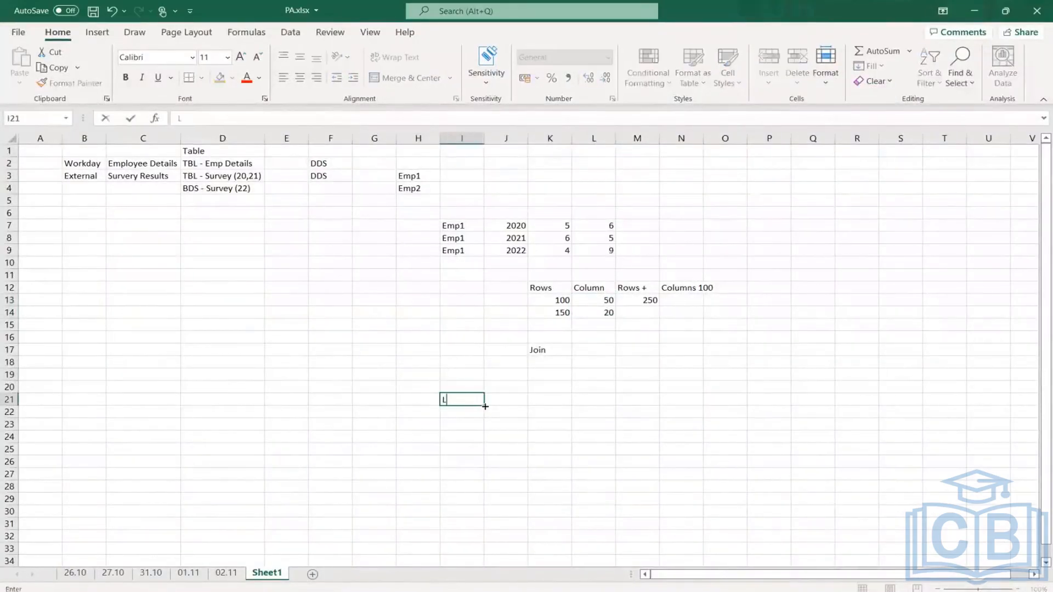
{"action": "type", "text": "eft Outer join"}
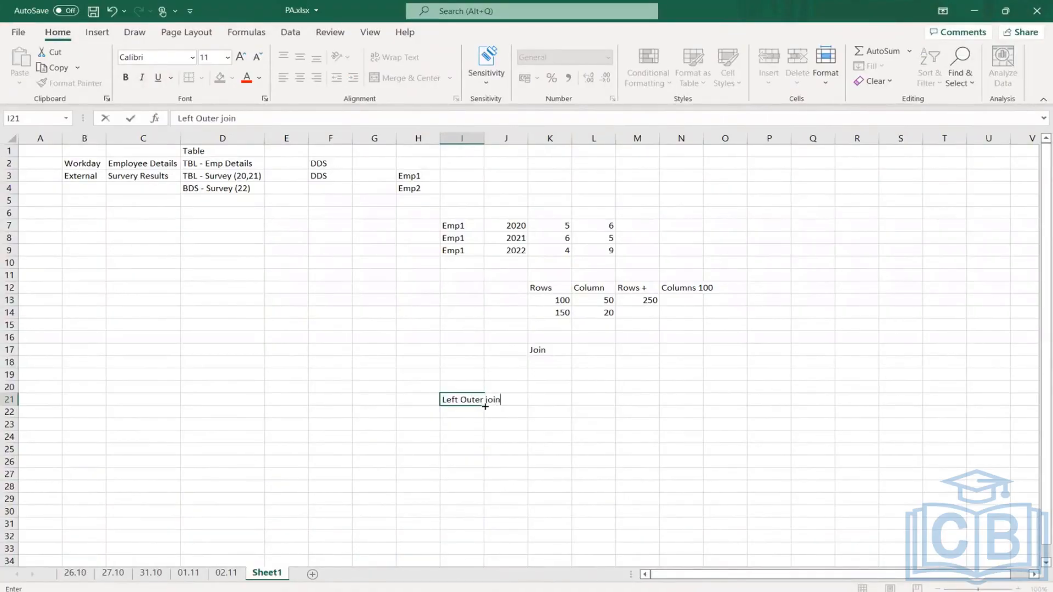
{"action": "key", "text": "Return"}
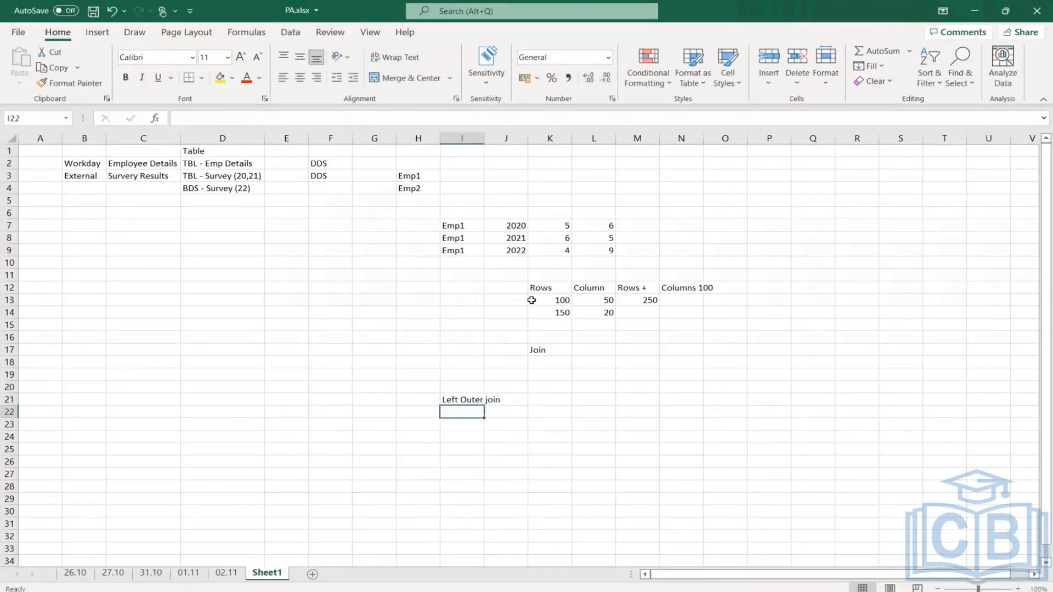
{"action": "left_click_drag", "start_coordinate": [484, 137], "coordinate": [503, 138]}
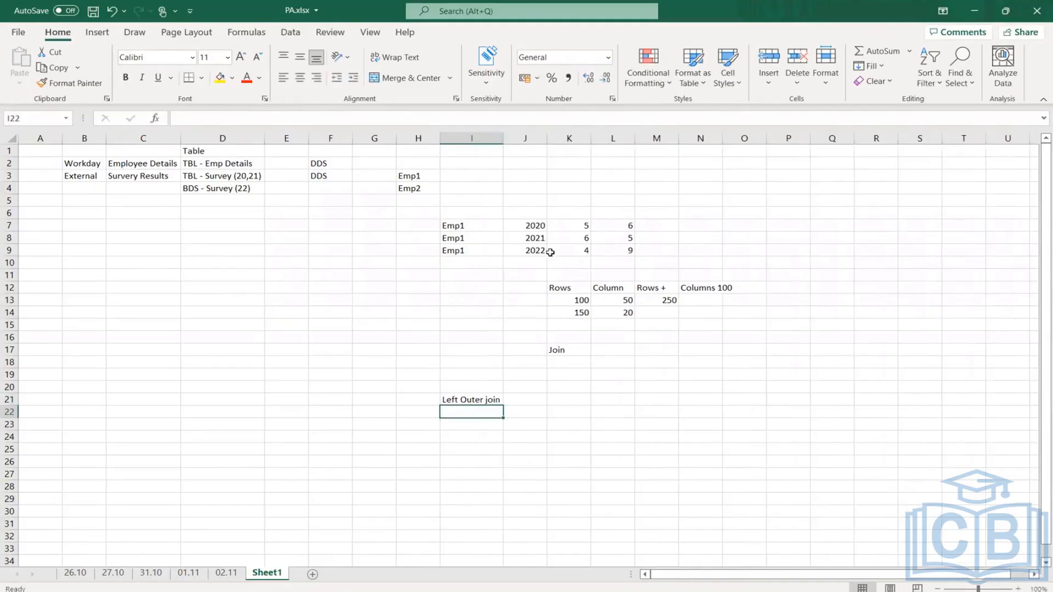
{"action": "left_click", "coordinate": [570, 400]}
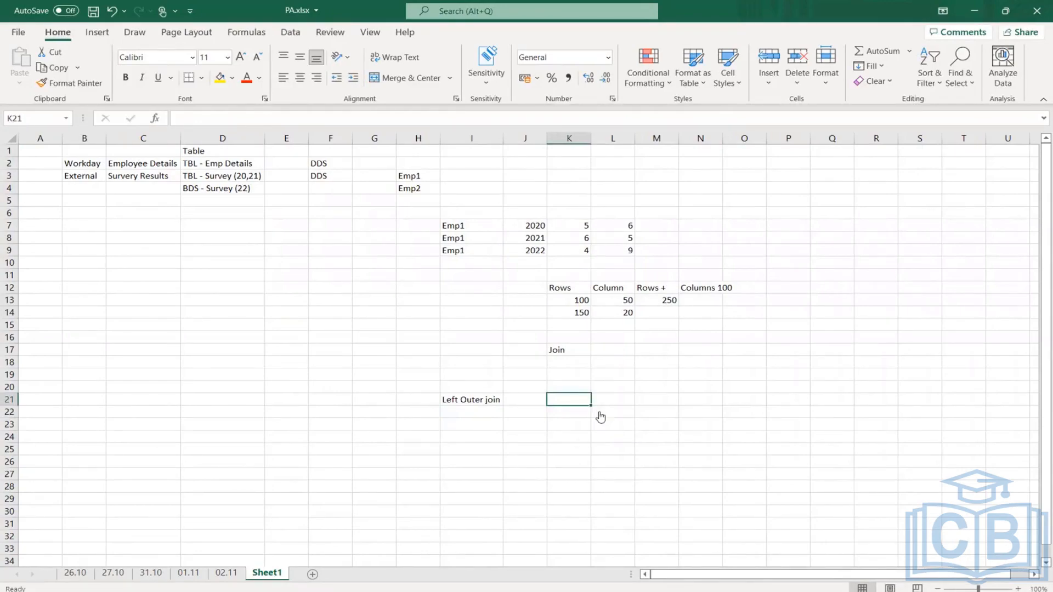
- Start a sample table in Excel with the title "Table 1" in K20 and the headers "Emp id" and "Name" in K21:L21
{"action": "key", "text": "alt+Tab"}
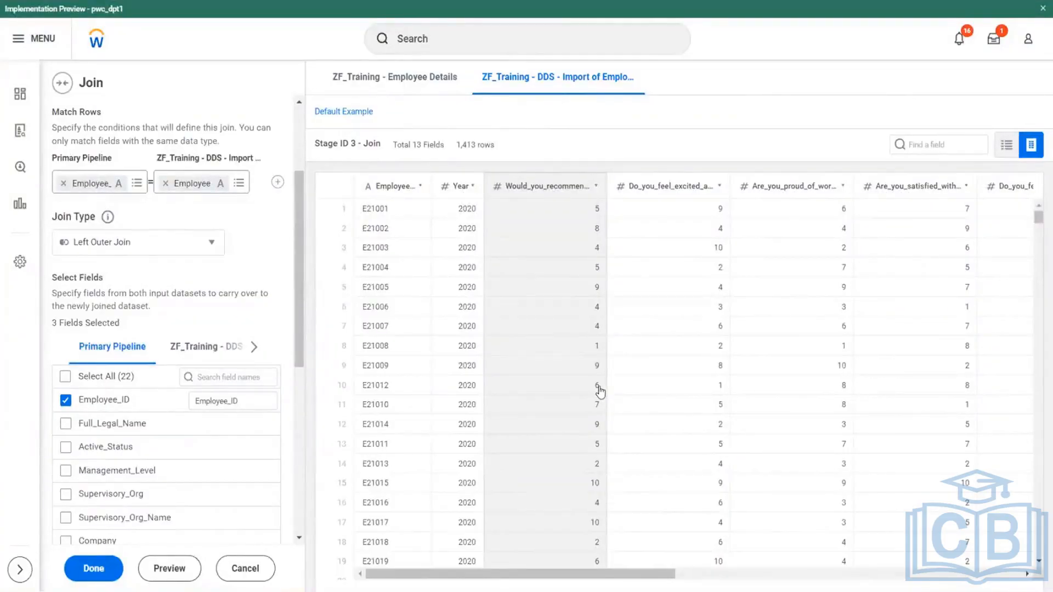
{"action": "key", "text": "alt+Tab"}
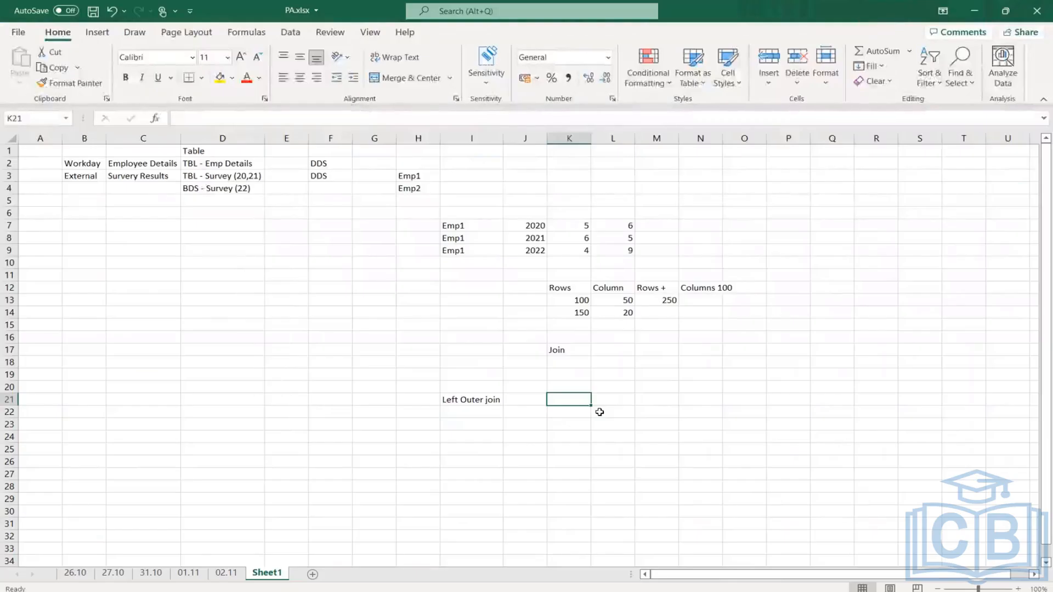
{"action": "key", "text": "Up"}
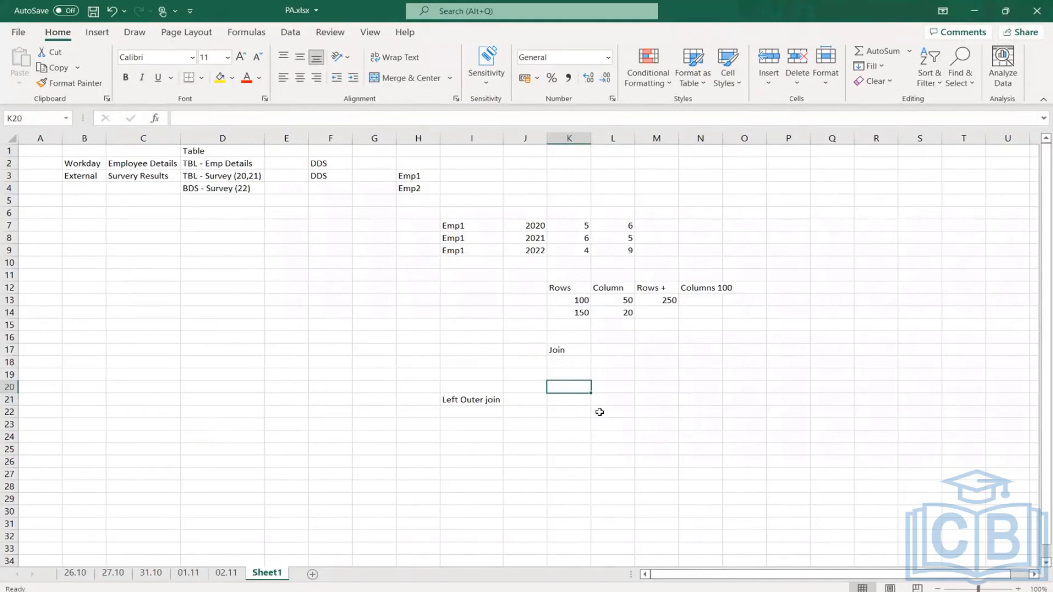
{"action": "type", "text": "Table 1"}
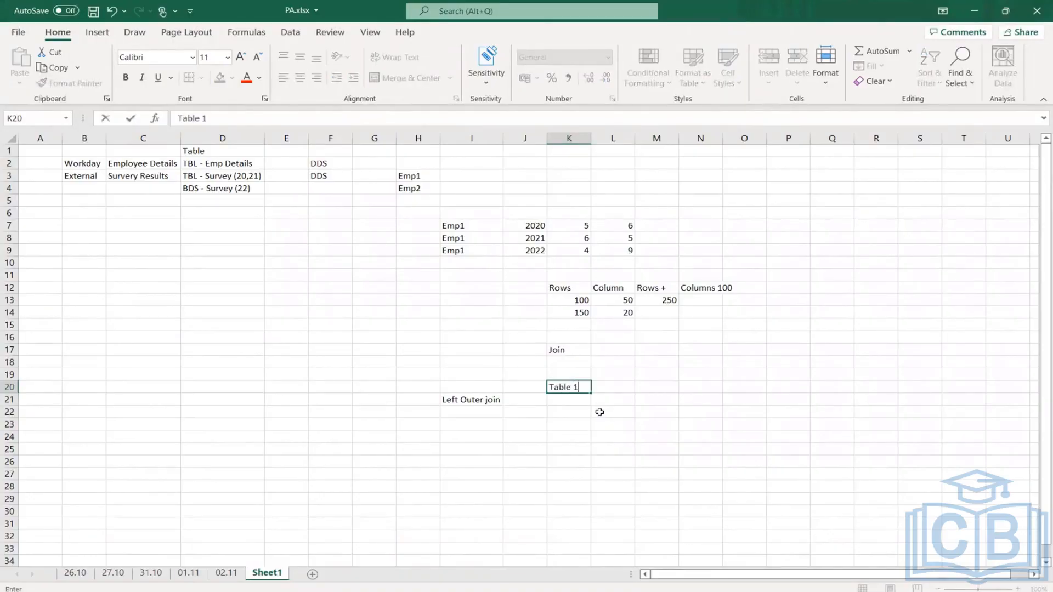
{"action": "key", "text": "Return"}
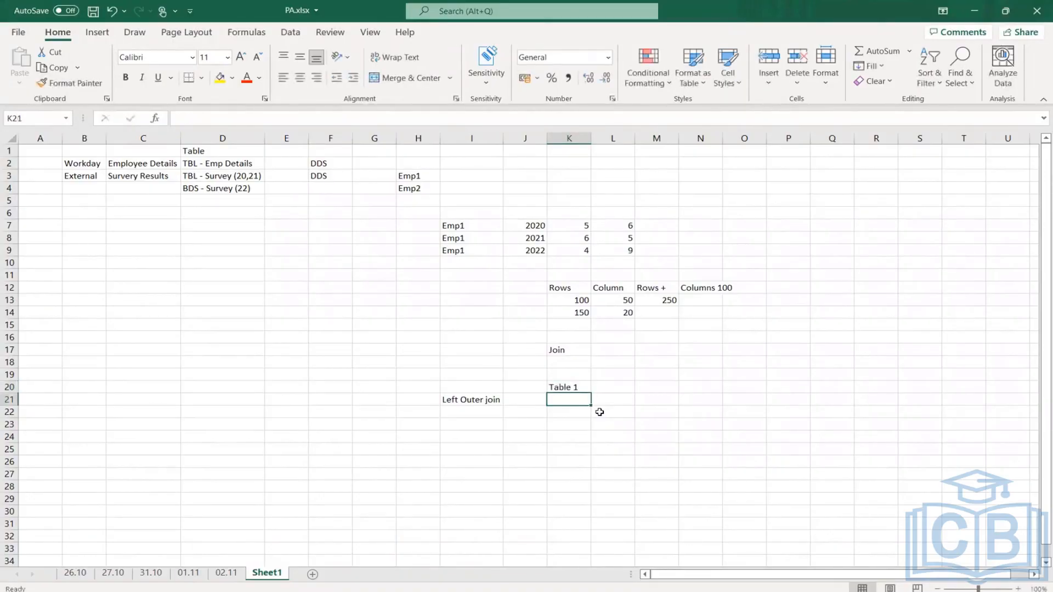
{"action": "type", "text": "Emp id"}
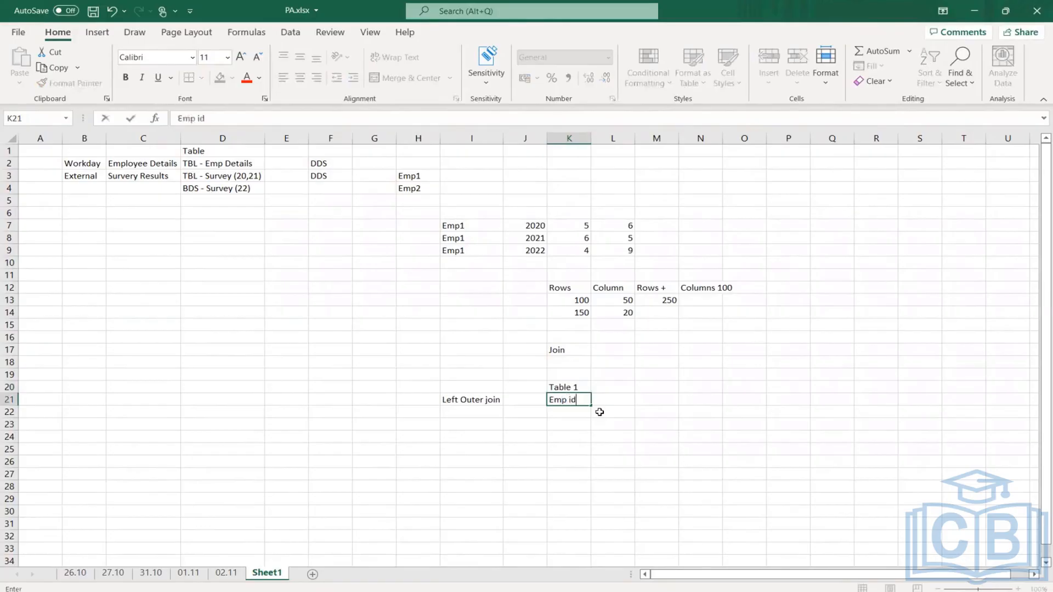
{"action": "key", "text": "Tab"}
{"action": "type", "text": "Nam"}
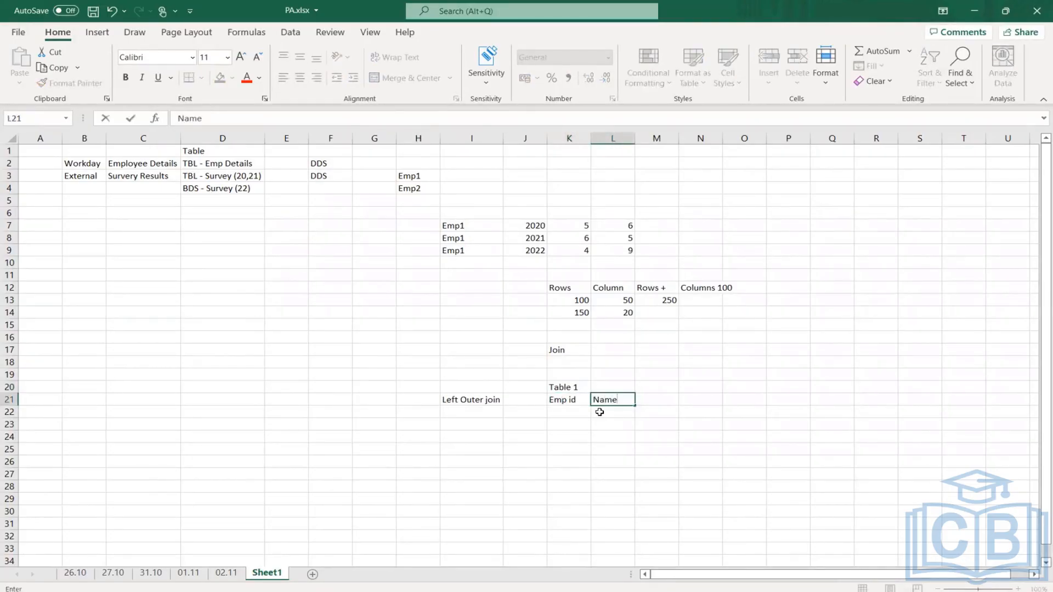
{"action": "type", "text": "e"}
- Add a second table titled "Table 2" in O20 with the headers "Emp ID" and "Equipment" in O21:P21
{"action": "key", "text": "Up"}
{"action": "key", "text": "Right"}
{"action": "key", "text": "Right"}
{"action": "key", "text": "Right"}
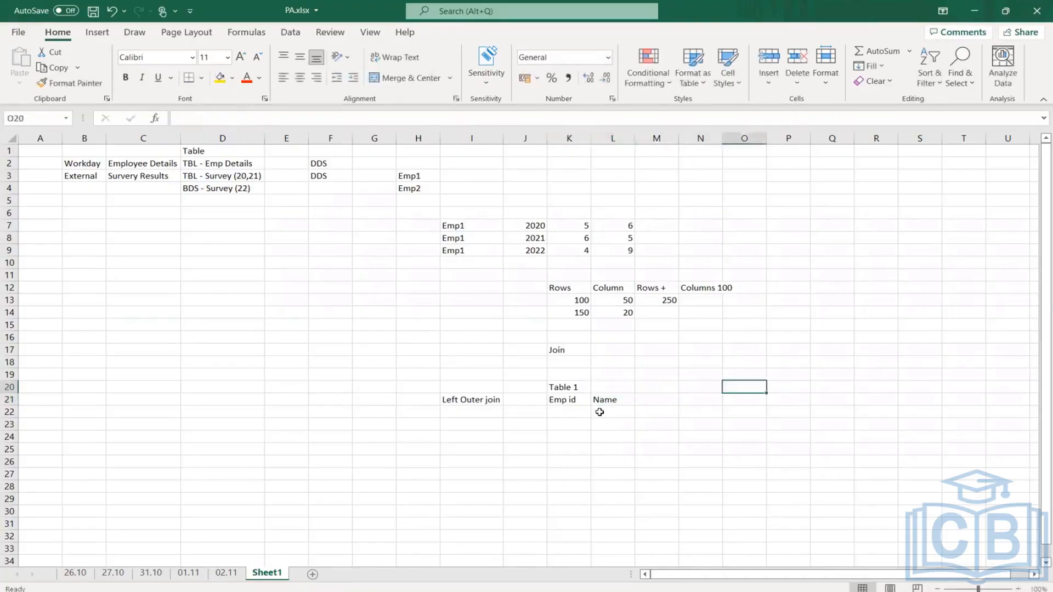
{"action": "type", "text": "Table"}
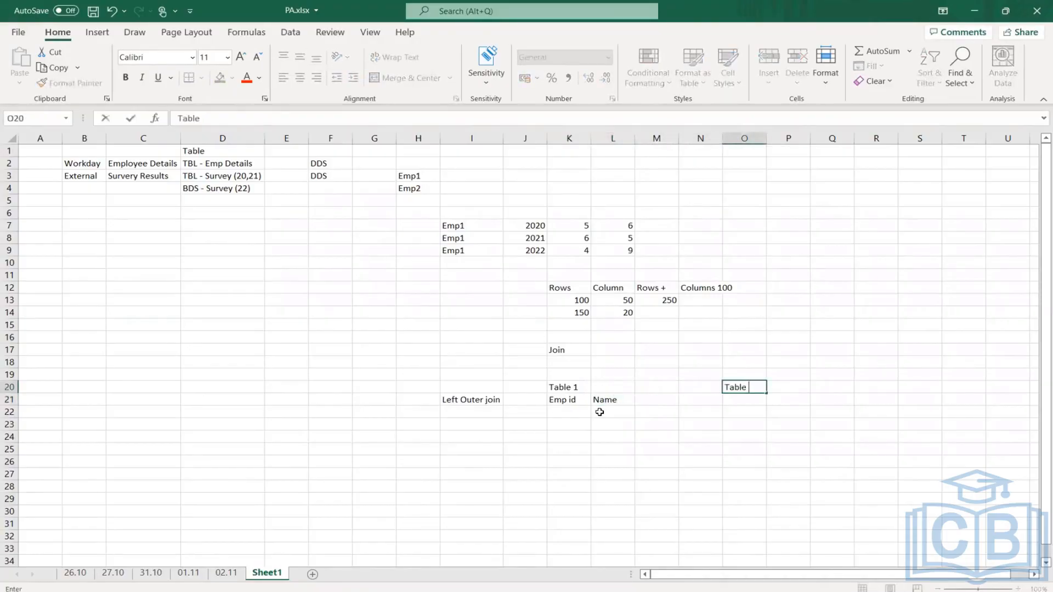
{"action": "type", "text": " 2"}
{"action": "key", "text": "Return"}
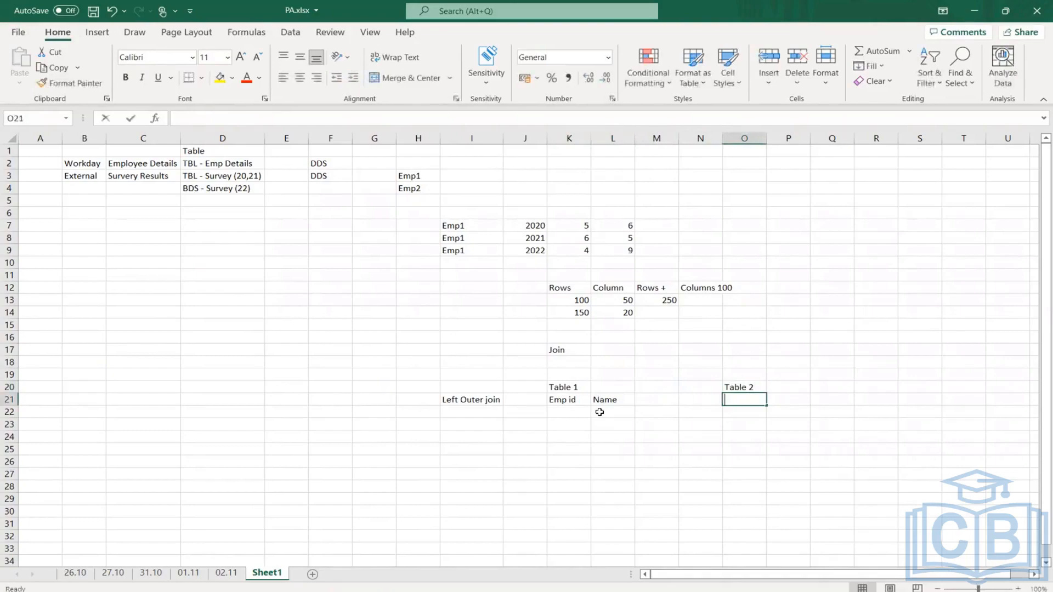
{"action": "type", "text": "Emp ID"}
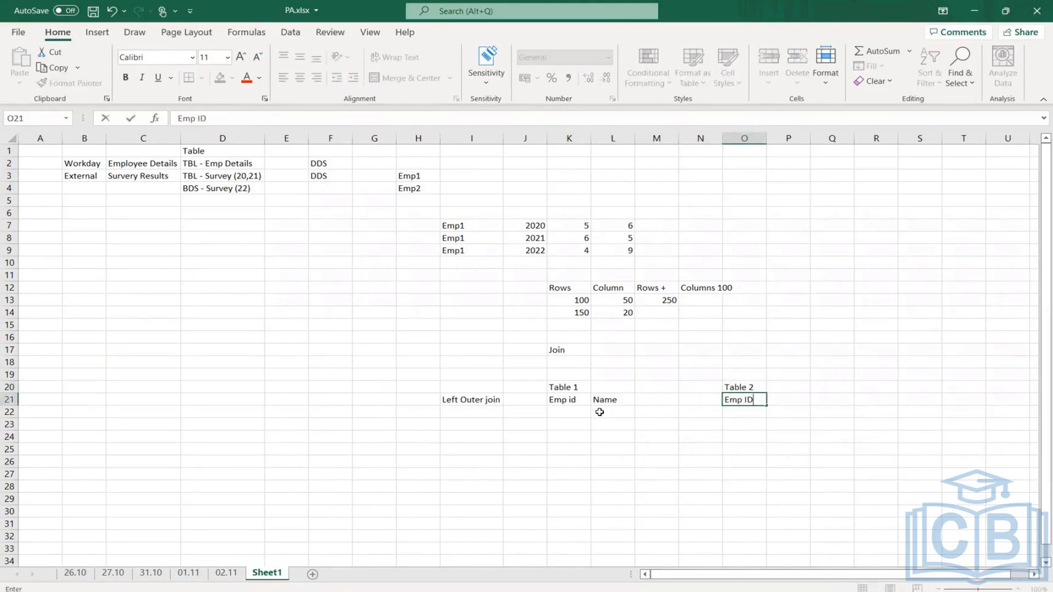
{"action": "key", "text": "Tab"}
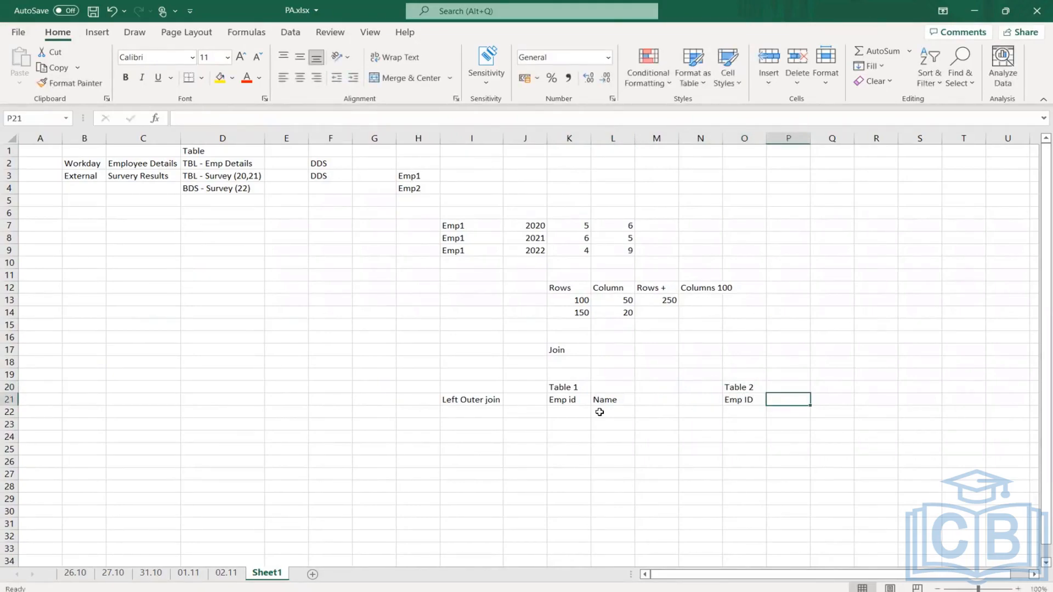
{"action": "type", "text": "E"}
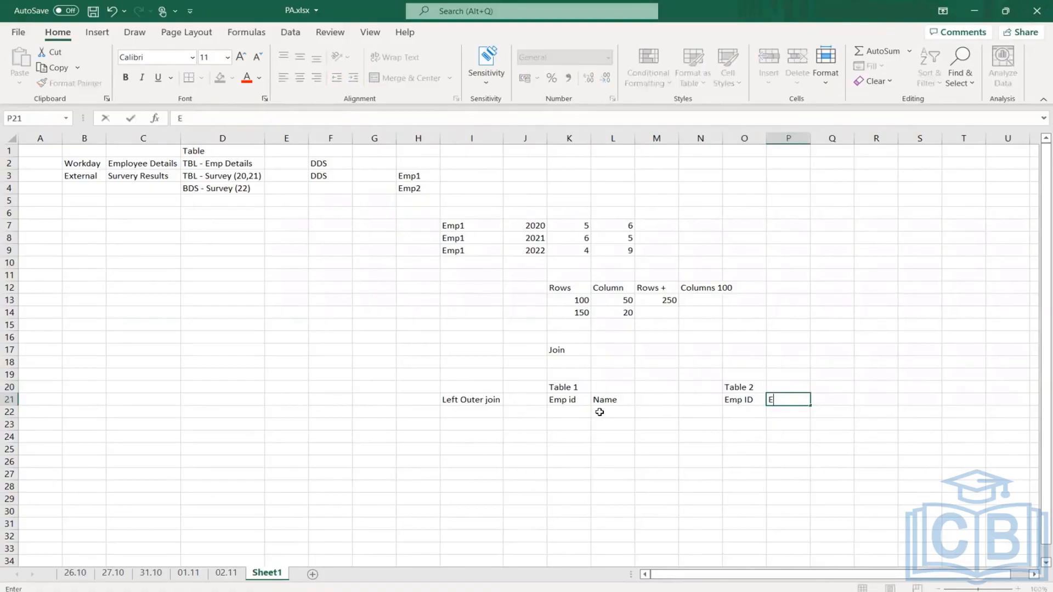
{"action": "type", "text": "quipment"}
{"action": "key", "text": "Return"}
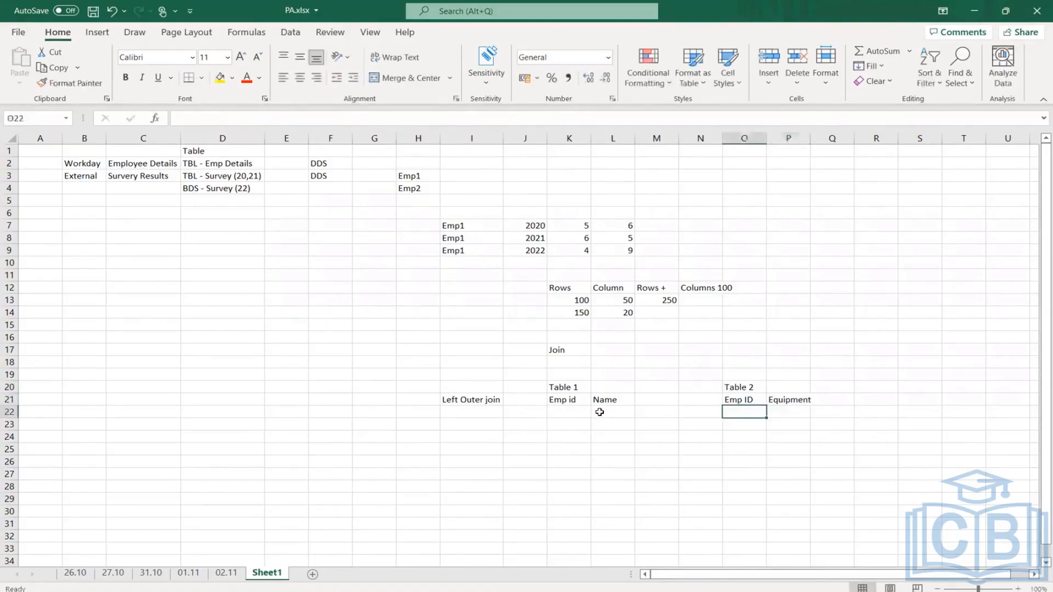
- Fill Table 1 with two rows in K22:L23, giving IDs A1 and A2 and an employee first name for each
{"action": "left_click", "coordinate": [566, 409]}
{"action": "type", "text": "A1"}
{"action": "key", "text": "Tab"}
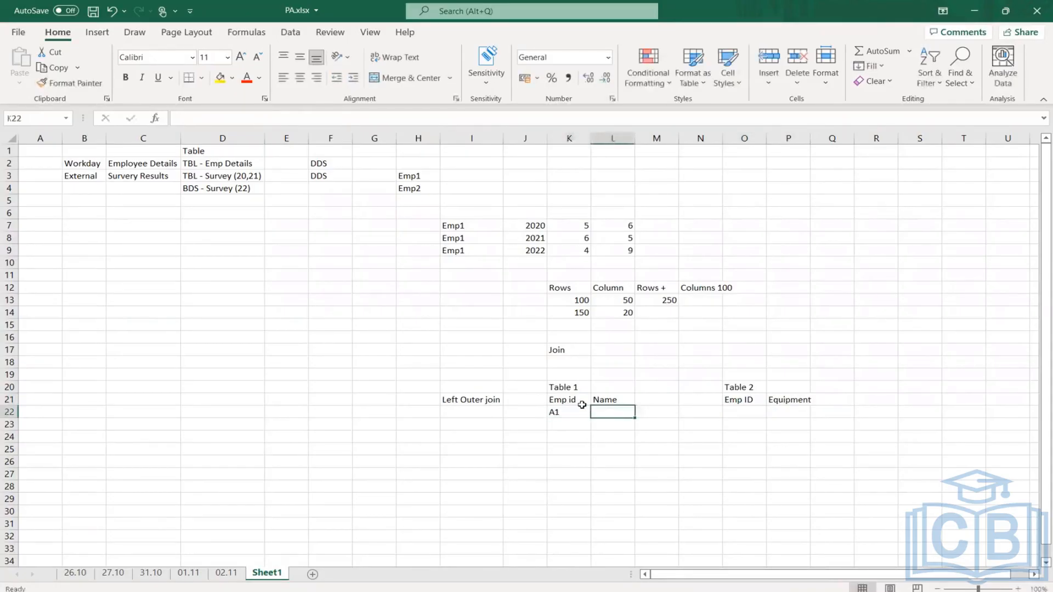
{"action": "type", "text": "Logan"}
{"action": "key", "text": "Return"}
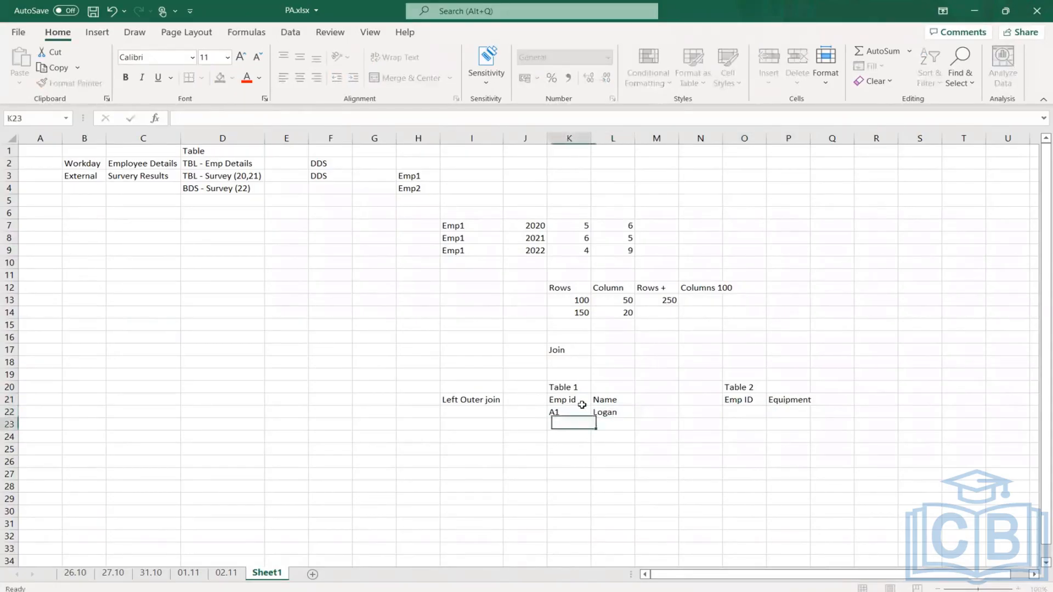
{"action": "type", "text": "A1"}
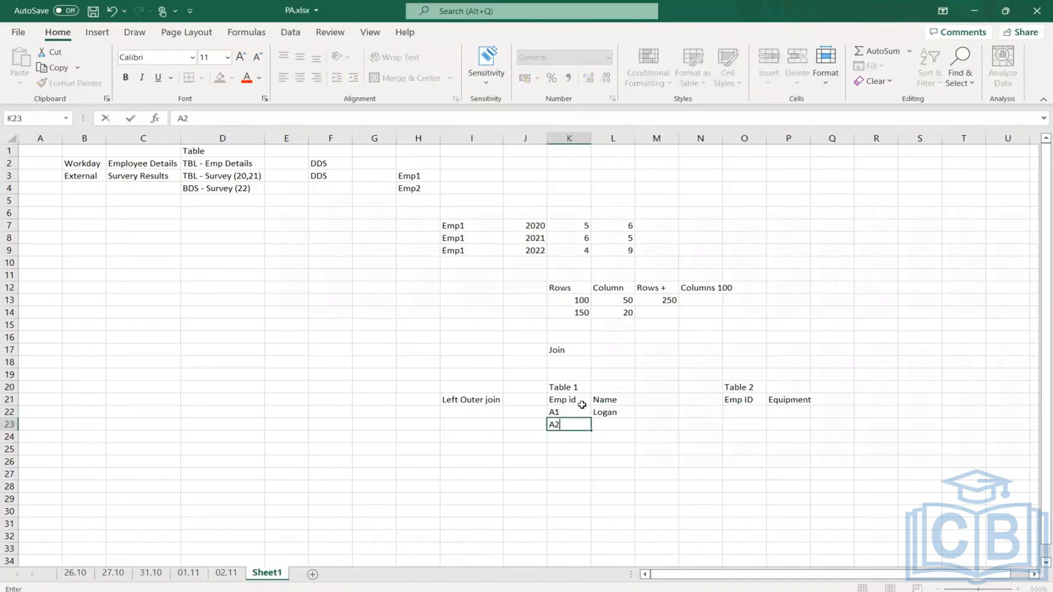
{"action": "key", "text": "Tab"}
{"action": "type", "text": "Stev"}
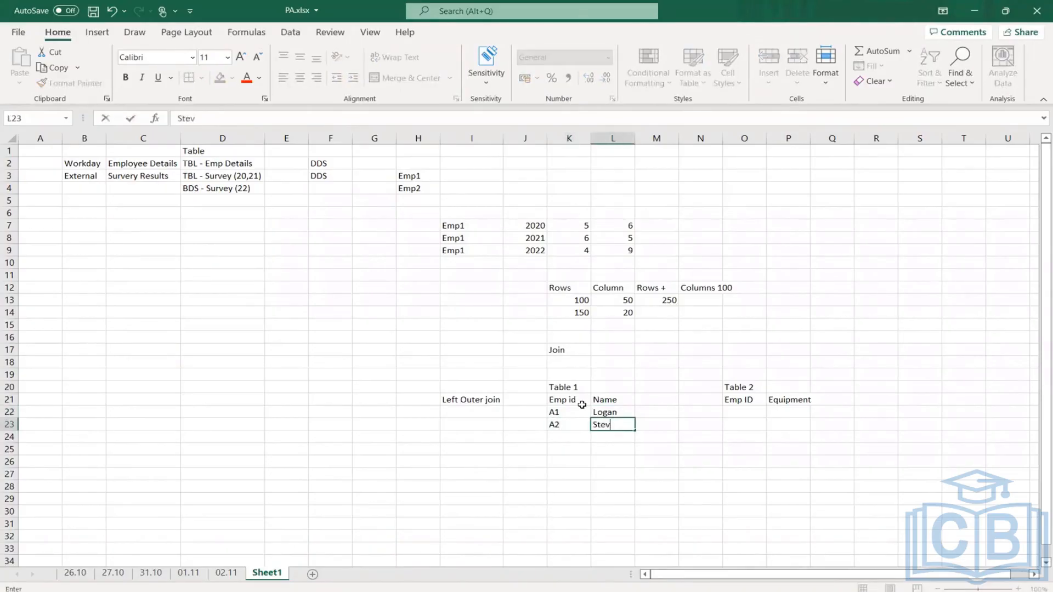
{"action": "key", "text": "Return"}
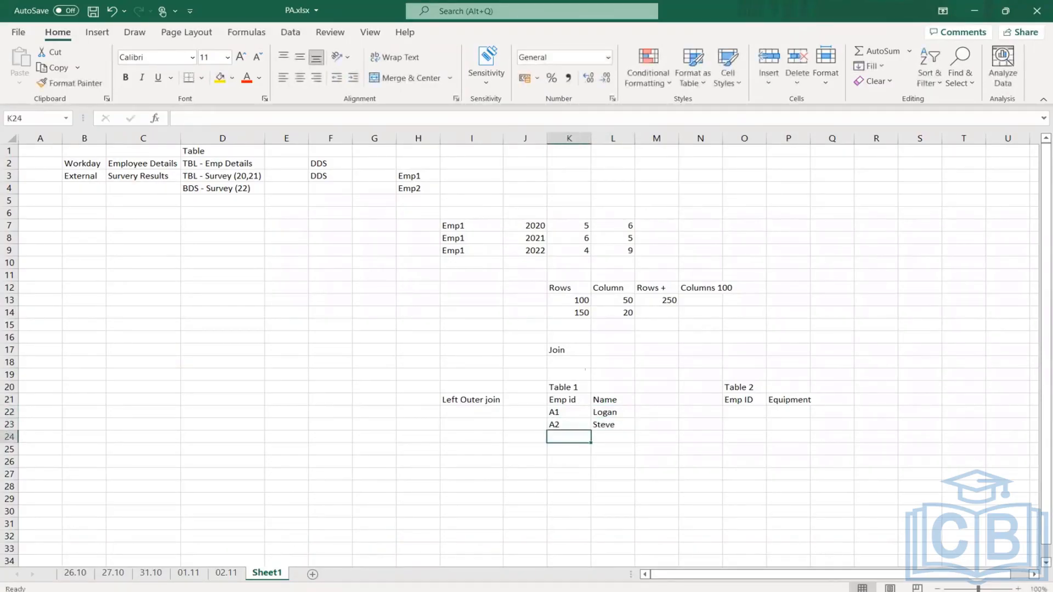
- Enter two equipment rows for employee A1 in Table 2, Laptop in row 22 and Mouse in row 23
{"action": "left_click", "coordinate": [729, 411]}
{"action": "type", "text": "A1"}
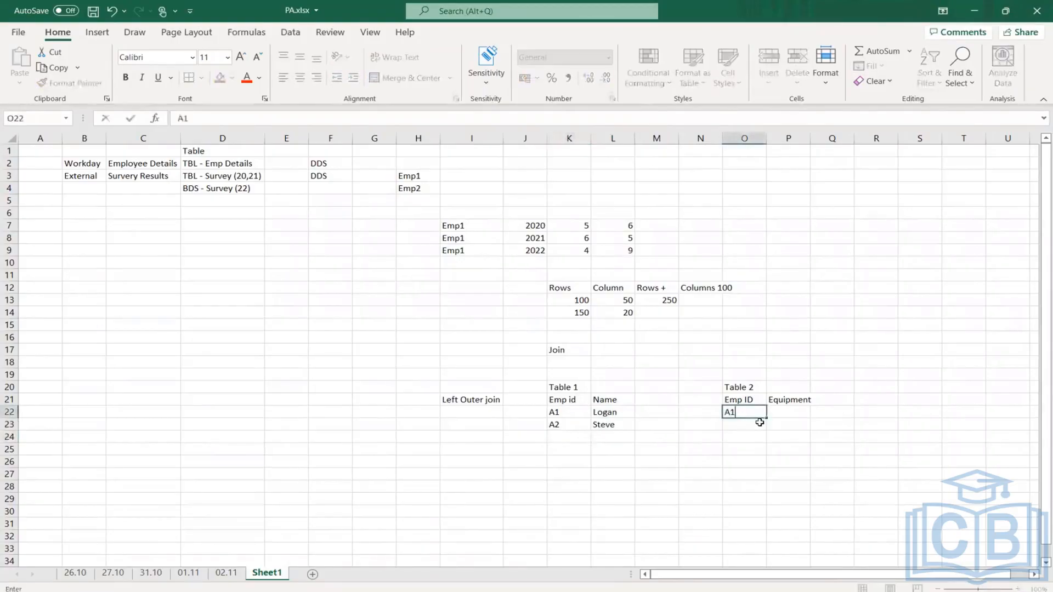
{"action": "key", "text": "Tab"}
{"action": "type", "text": "L"}
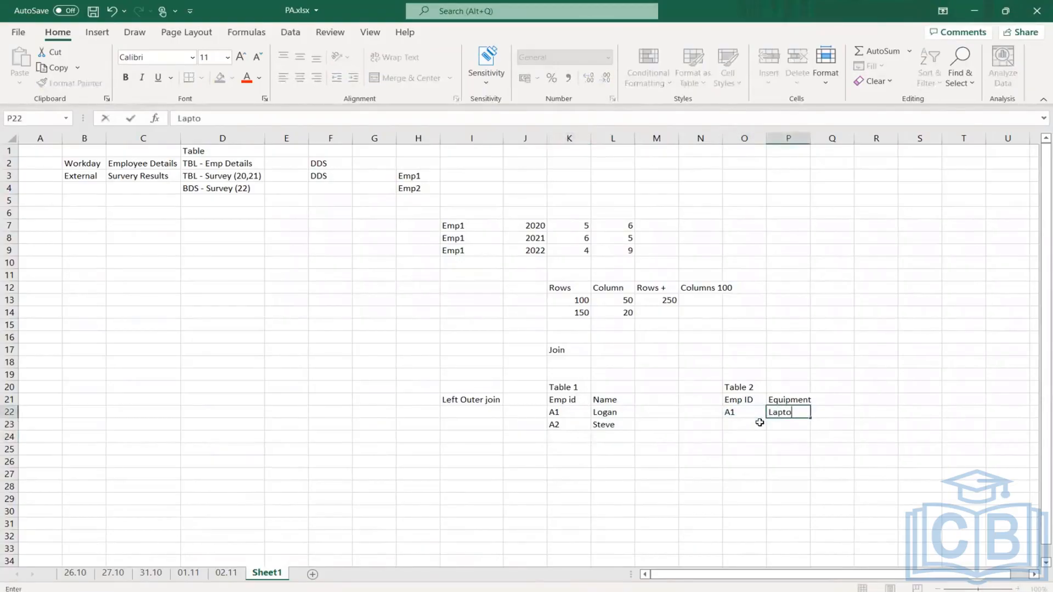
{"action": "type", "text": "aptop"}
{"action": "key", "text": "Return"}
{"action": "type", "text": "A1"}
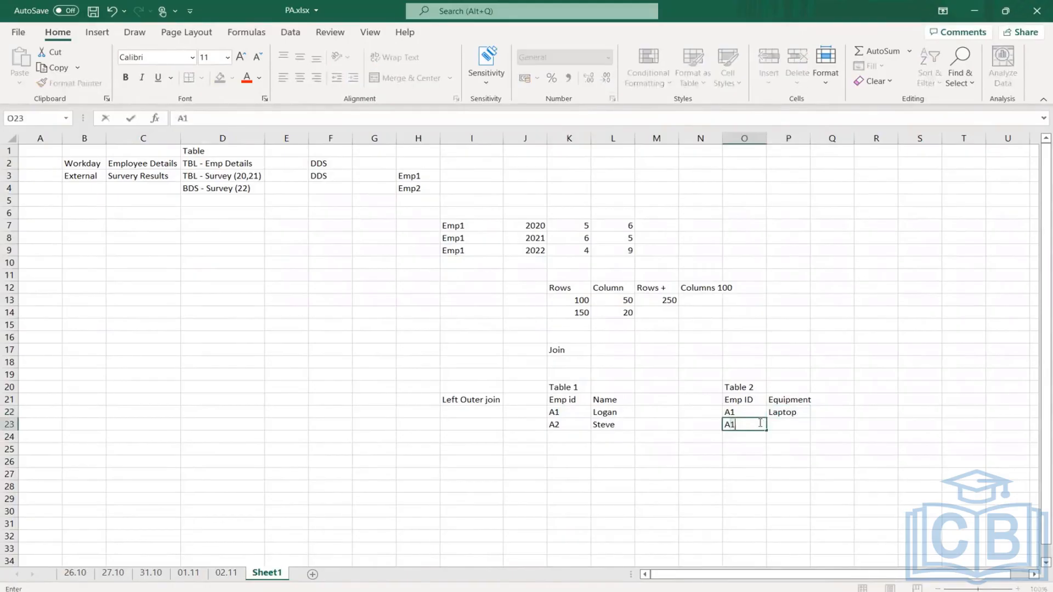
{"action": "key", "text": "Tab"}
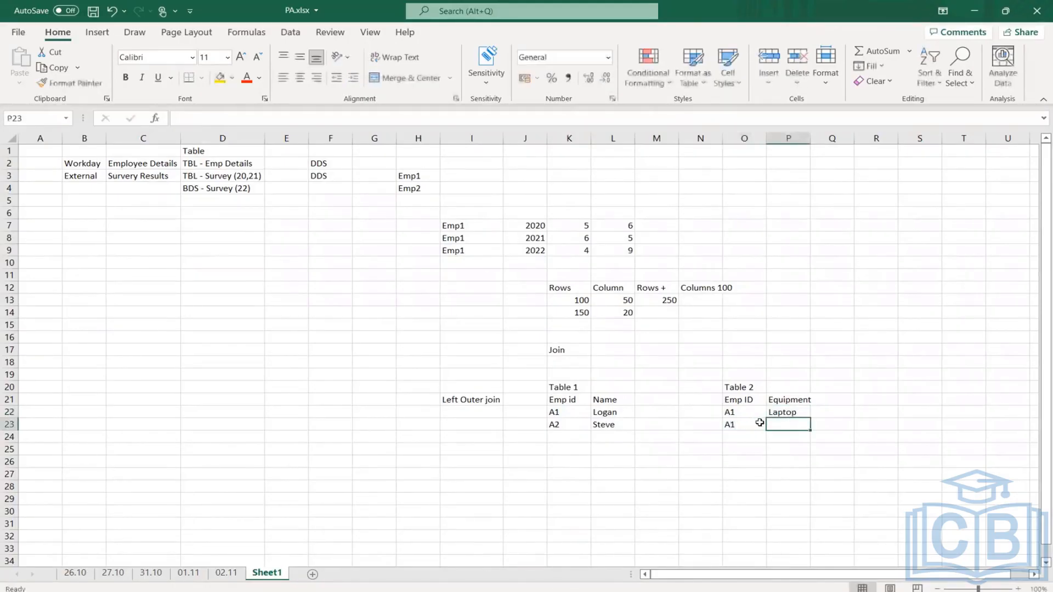
{"action": "type", "text": "Mouse"}
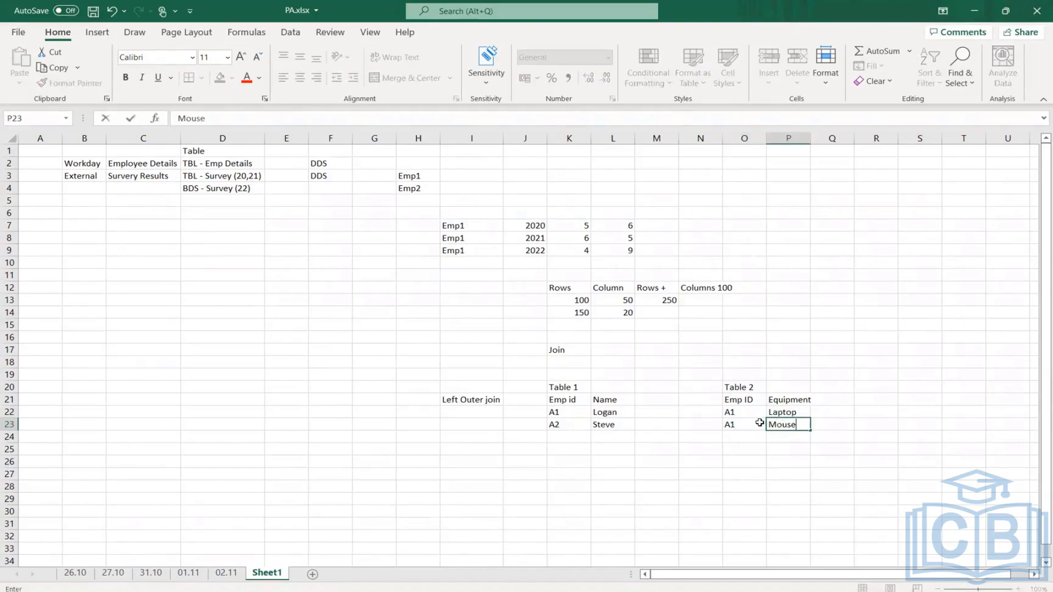
{"action": "key", "text": "Return"}
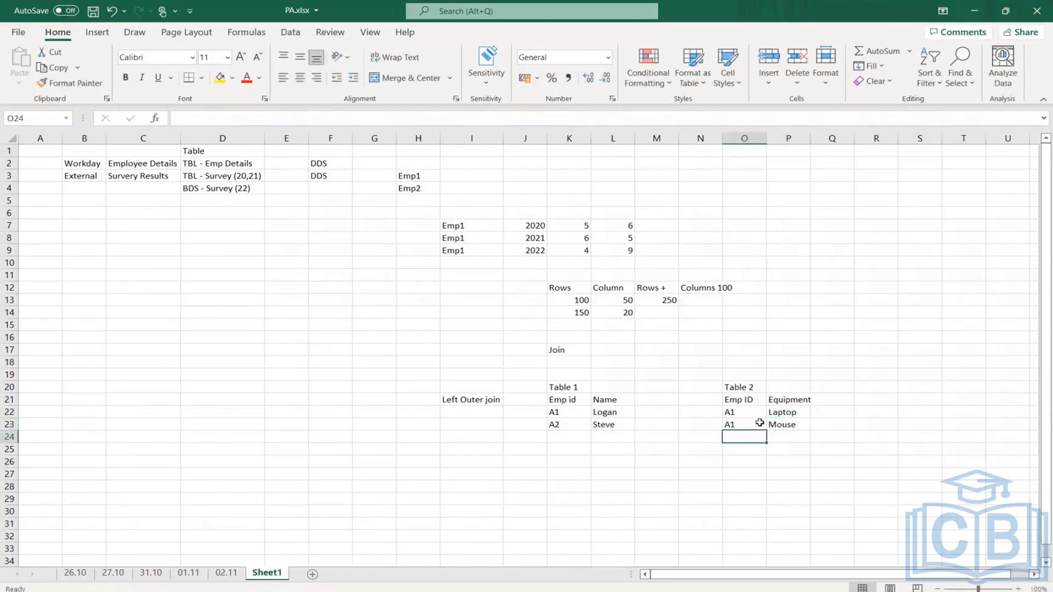
- Add a third row to Table 2 assigning Desktop to employee A3
{"action": "type", "text": "A1"}
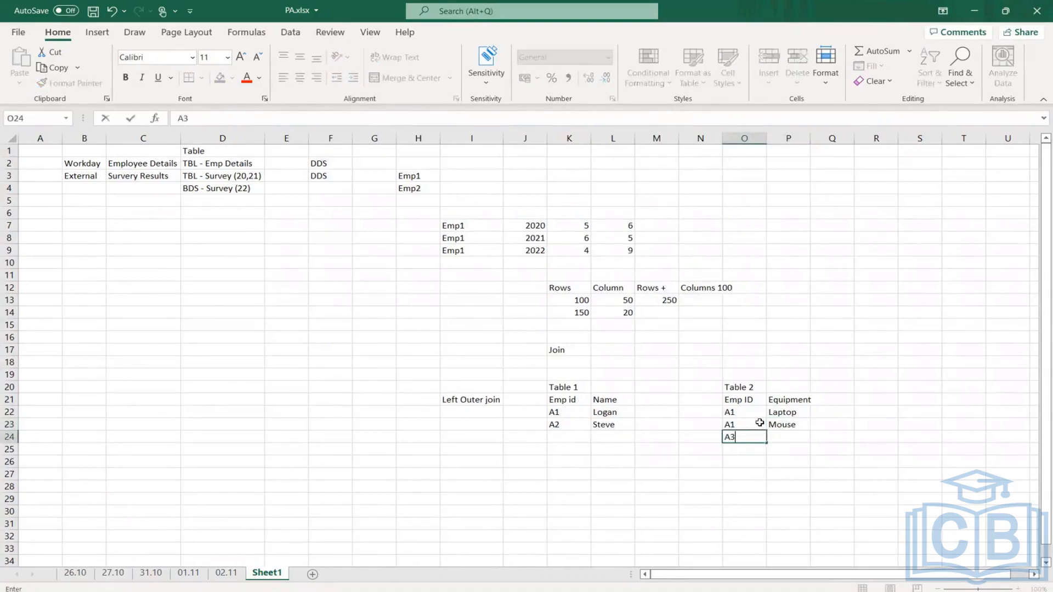
{"action": "key", "text": "Tab"}
{"action": "type", "text": "De"}
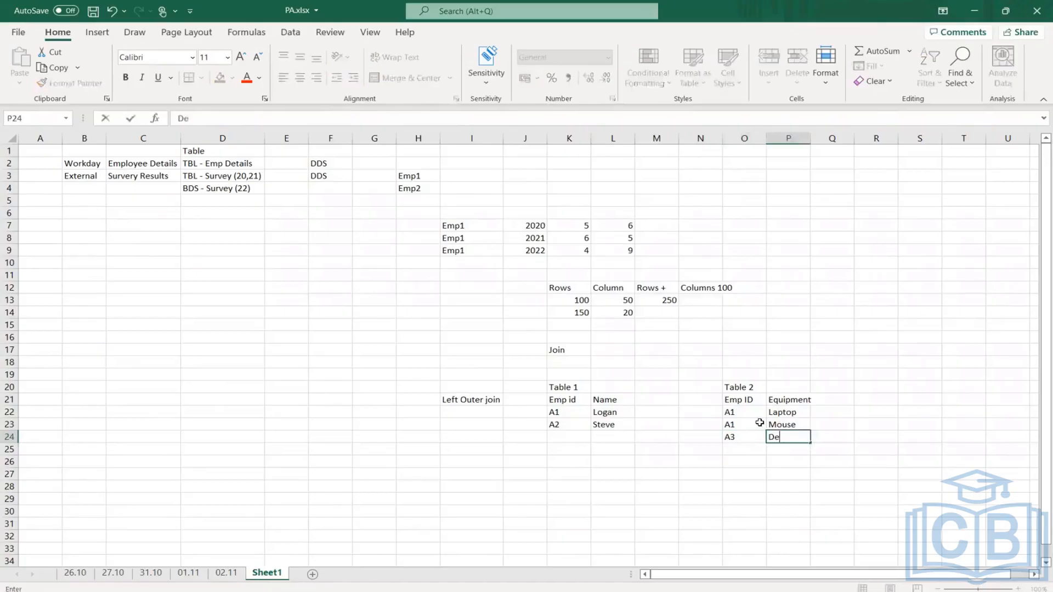
{"action": "type", "text": "sktop"}
{"action": "key", "text": "Return"}
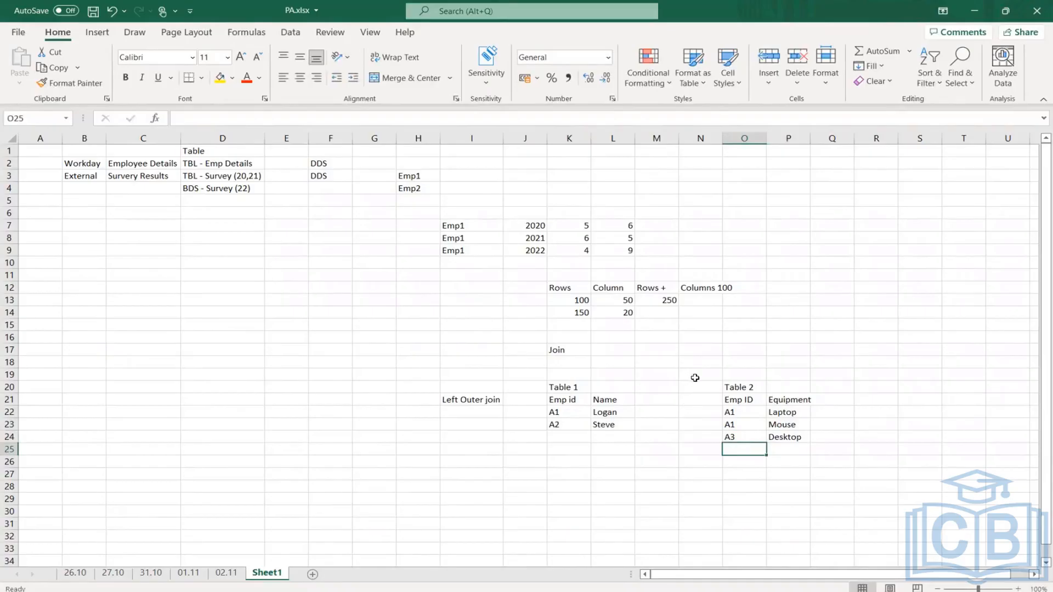
{"action": "left_click_drag", "start_coordinate": [558, 410], "coordinate": [570, 440]}
{"action": "left_click", "coordinate": [567, 412]}
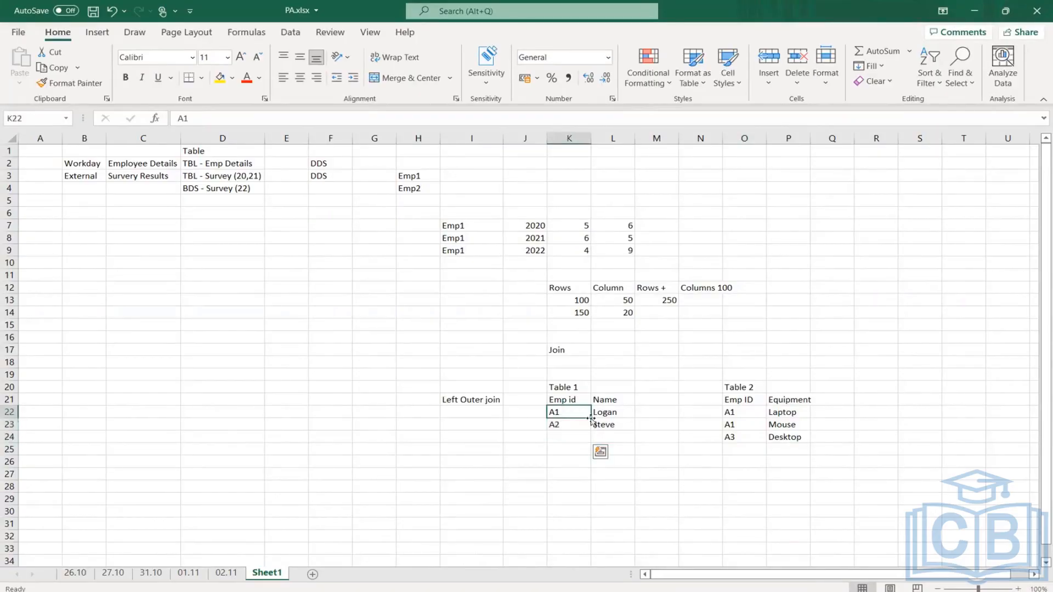
{"action": "left_click_drag", "start_coordinate": [561, 419], "coordinate": [563, 427]}
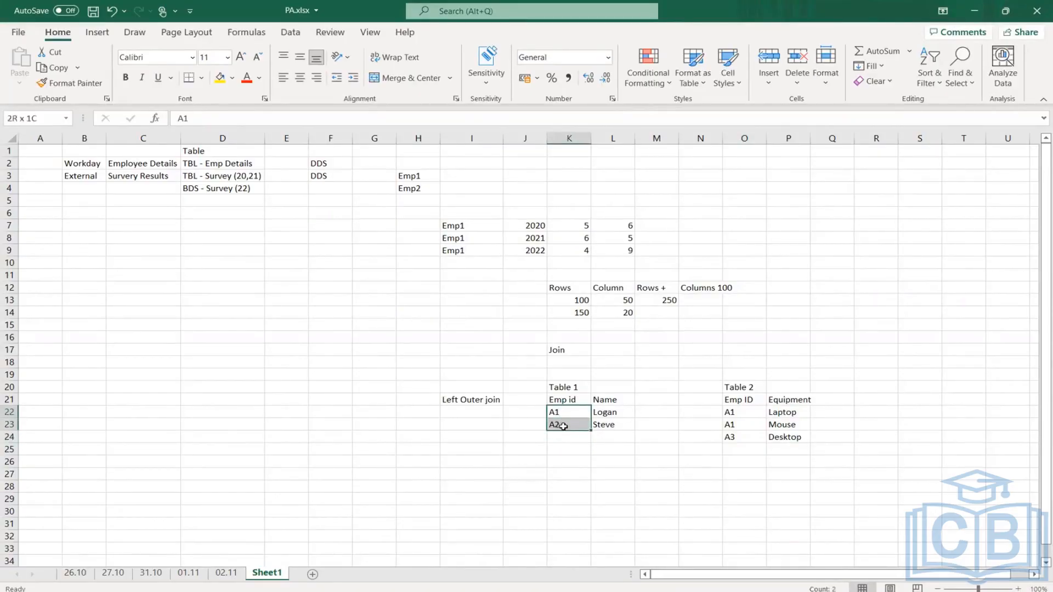
- Label J27 "Join" and copy Table 1's Emp id and Name headers beside it into K27:L27
{"action": "left_click", "coordinate": [573, 480]}
{"action": "key", "text": "Left"}
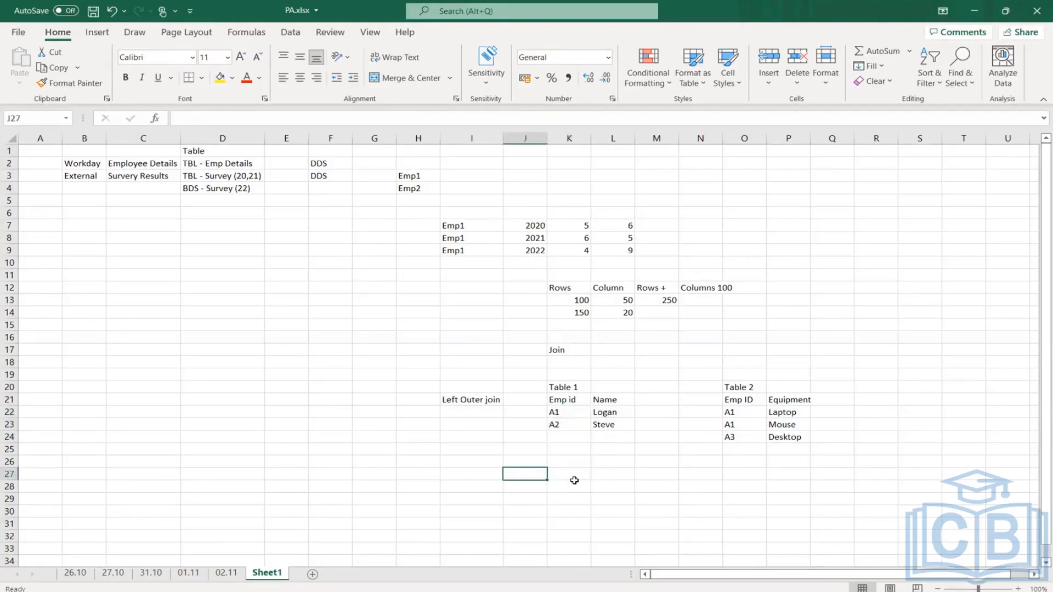
{"action": "type", "text": "Join"}
{"action": "key", "text": "Return"}
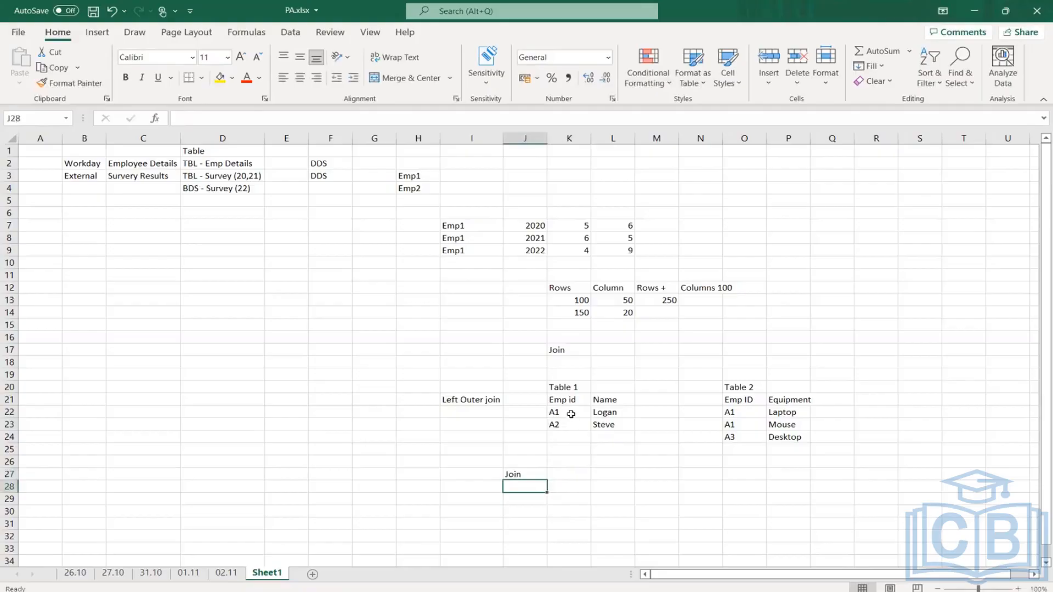
{"action": "left_click_drag", "start_coordinate": [558, 402], "coordinate": [603, 402]}
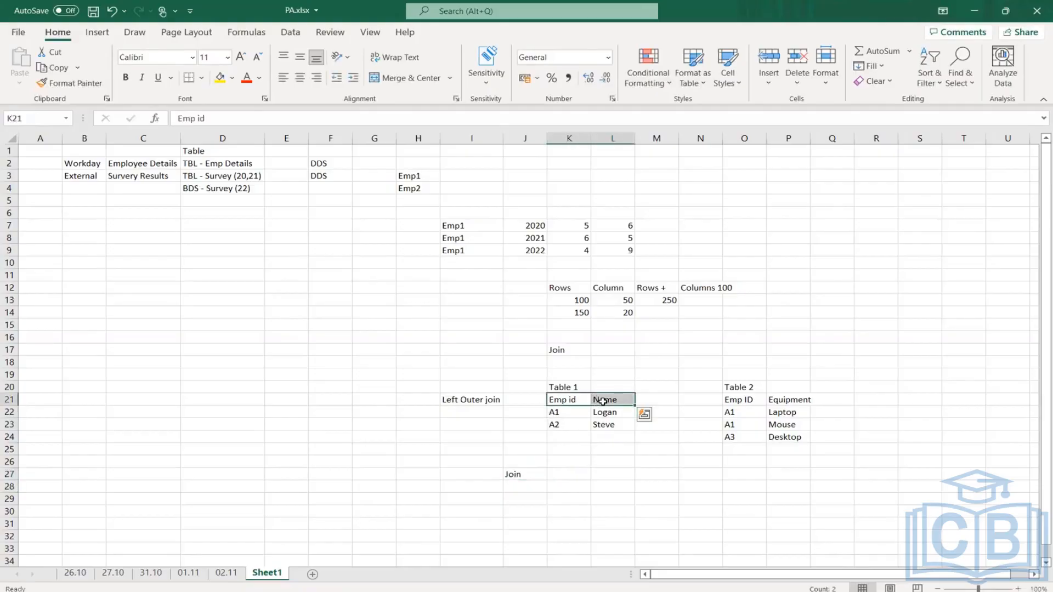
{"action": "key", "text": "ctrl+c"}
{"action": "left_click", "coordinate": [566, 474]}
{"action": "key", "text": "ctrl+v"}
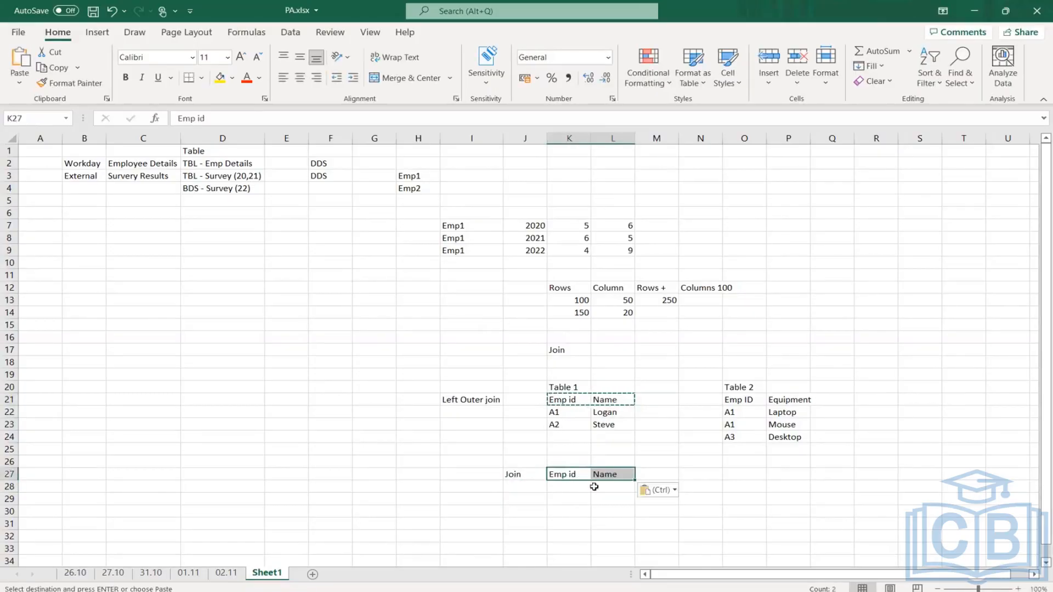
- Copy Table 1's two employee rows into K28:L29, under the Join result's headers
{"action": "left_click_drag", "start_coordinate": [559, 415], "coordinate": [597, 422]}
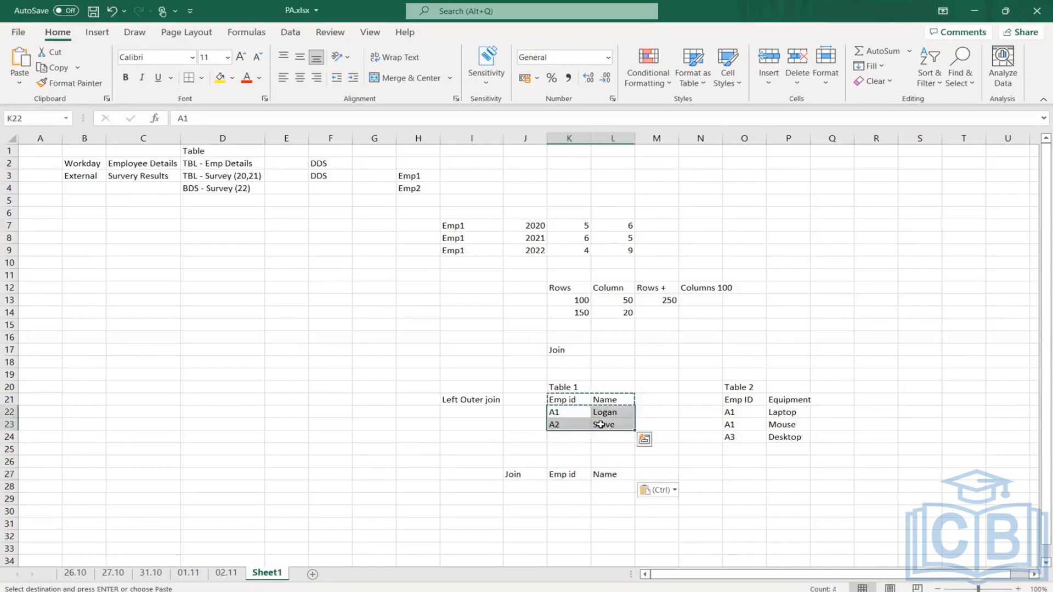
{"action": "key", "text": "ctrl+c"}
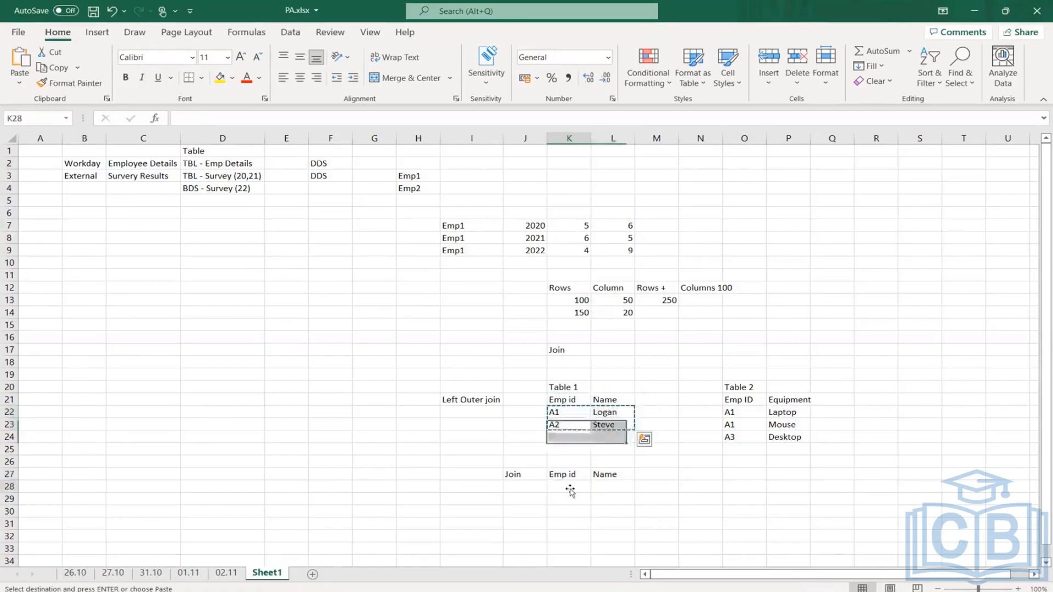
{"action": "left_click", "coordinate": [571, 488]}
{"action": "key", "text": "ctrl+v"}
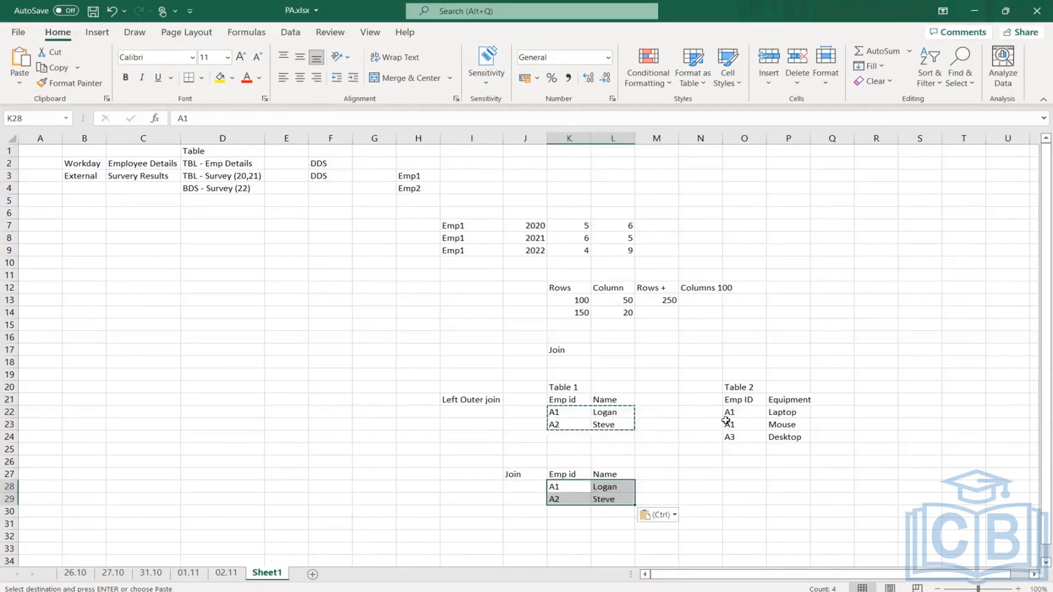
- Copy Table 2's Equipment header into M27 and employee A1's Laptop entry into M28 of the join result
{"action": "left_click_drag", "start_coordinate": [732, 414], "coordinate": [790, 433]}
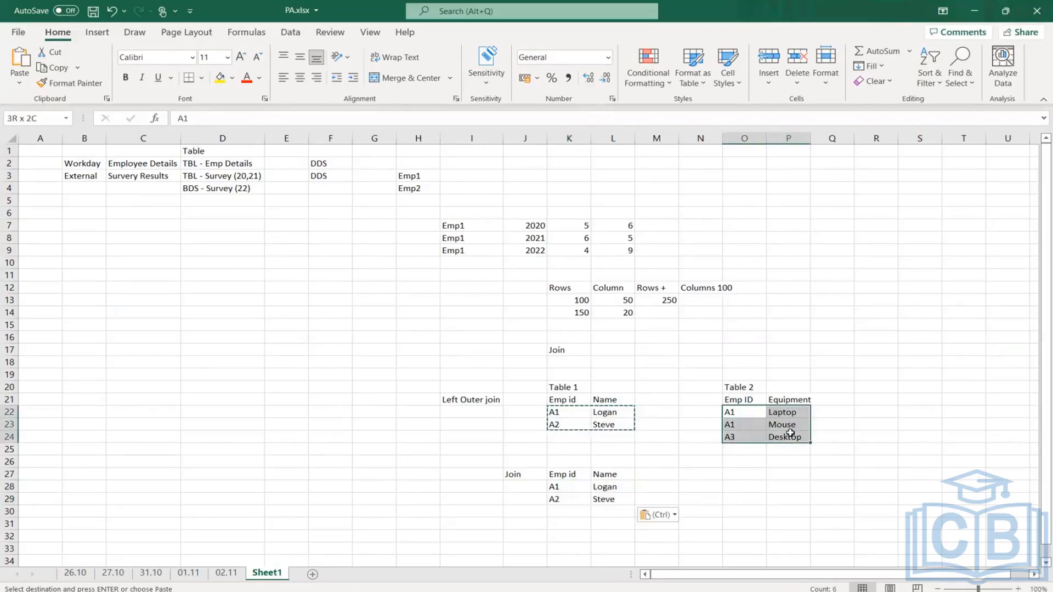
{"action": "left_click", "coordinate": [559, 412]}
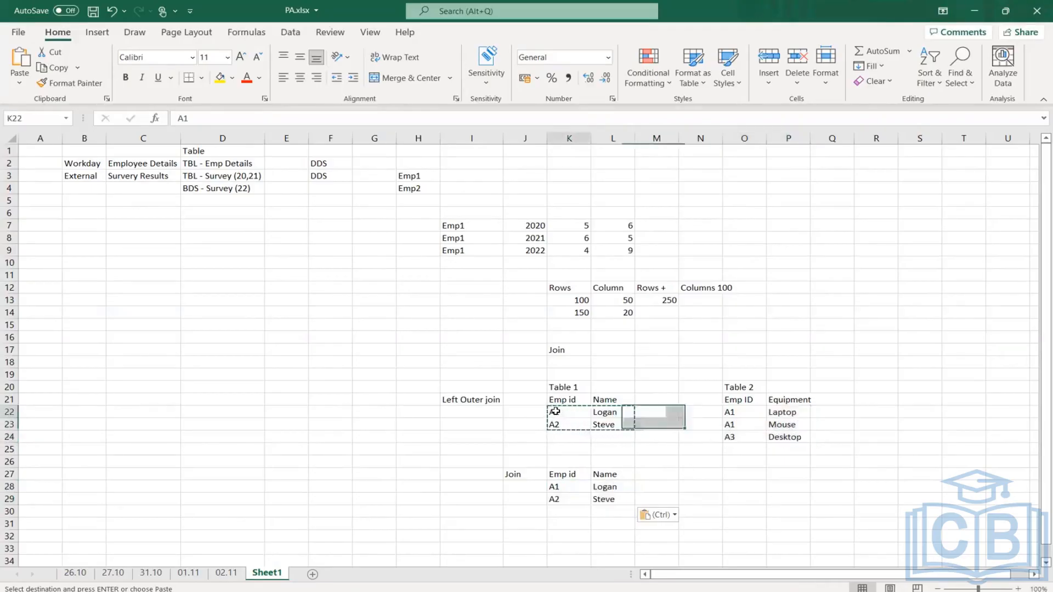
{"action": "left_click", "coordinate": [736, 412]}
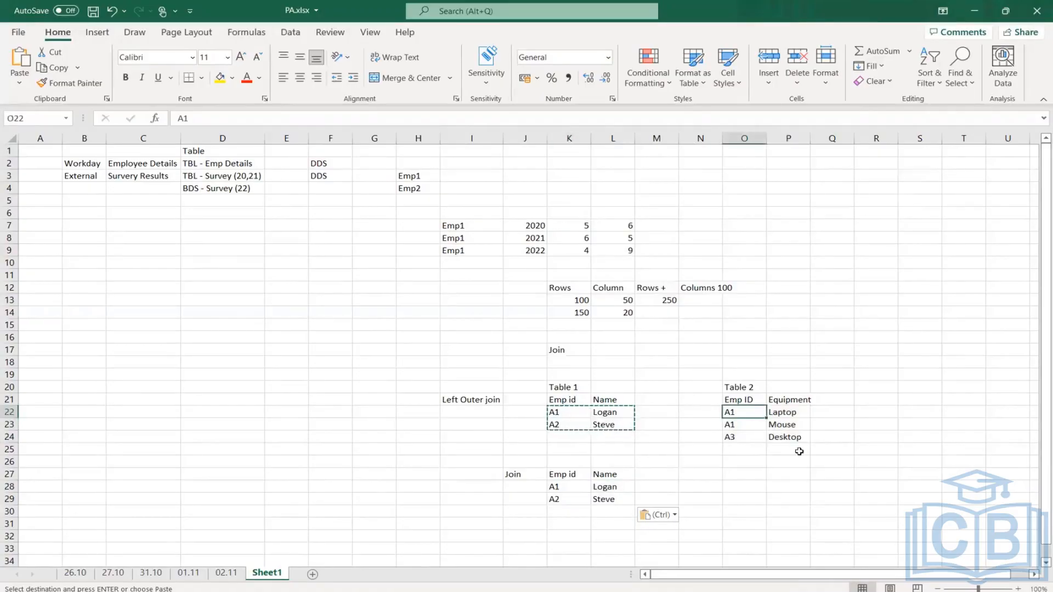
{"action": "left_click", "coordinate": [790, 400]}
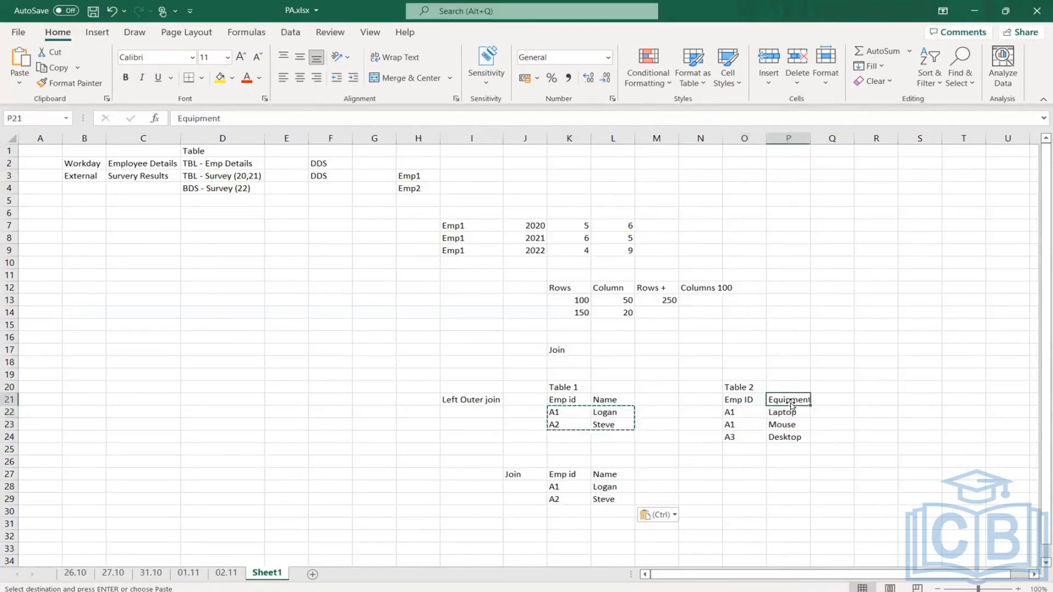
{"action": "key", "text": "ctrl+c"}
{"action": "left_click", "coordinate": [658, 475]}
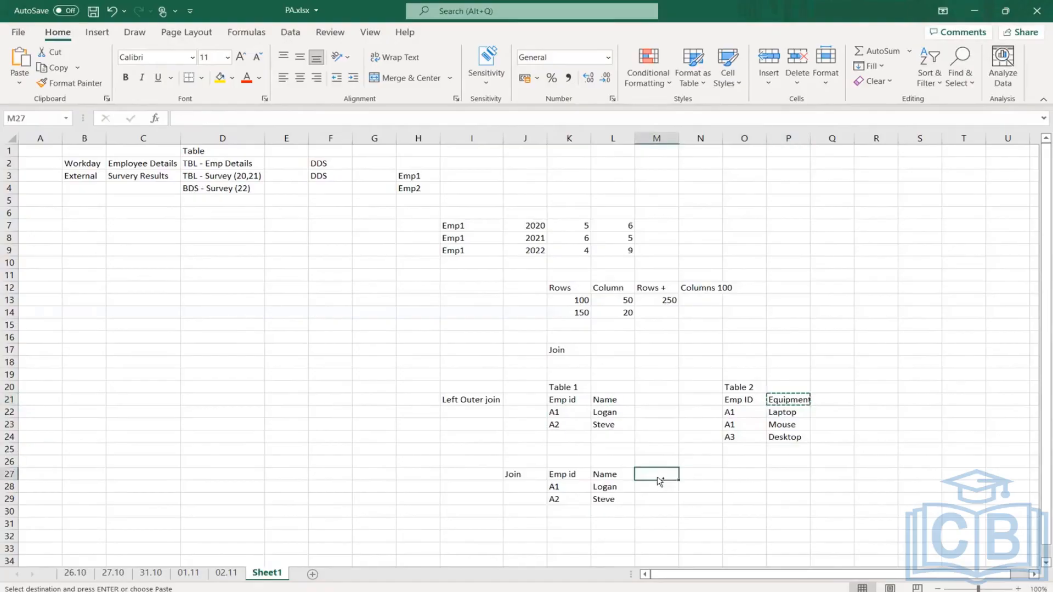
{"action": "key", "text": "ctrl+v"}
{"action": "left_click", "coordinate": [779, 413]}
{"action": "key", "text": "ctrl+c"}
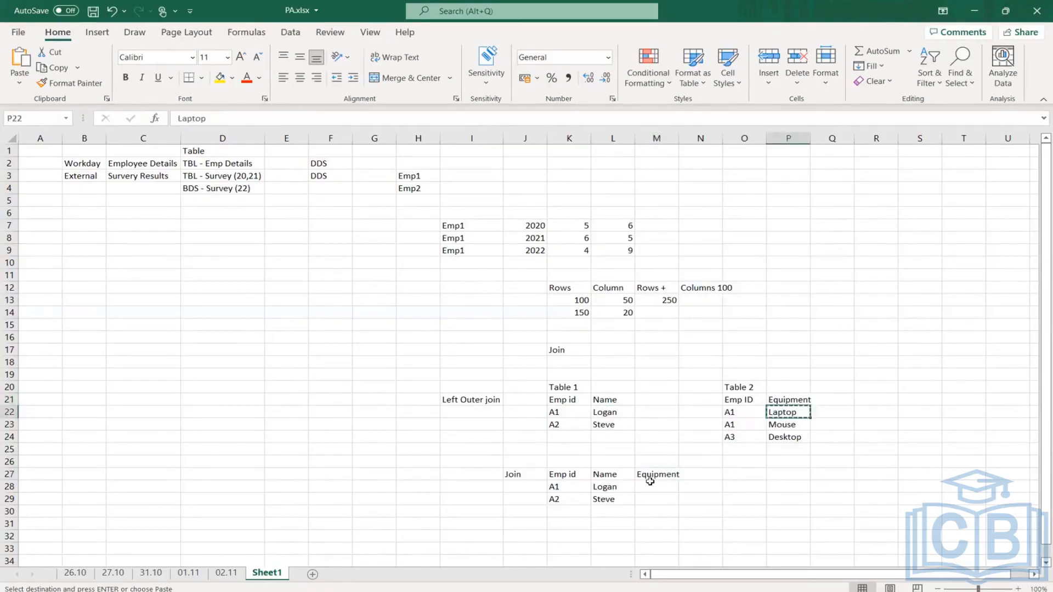
{"action": "left_click", "coordinate": [650, 488]}
{"action": "key", "text": "ctrl+v"}
- Move the A2 row of the join result down to row 30 and copy Table 2's Mouse entry into M29
{"action": "left_click_drag", "start_coordinate": [559, 498], "coordinate": [652, 500]}
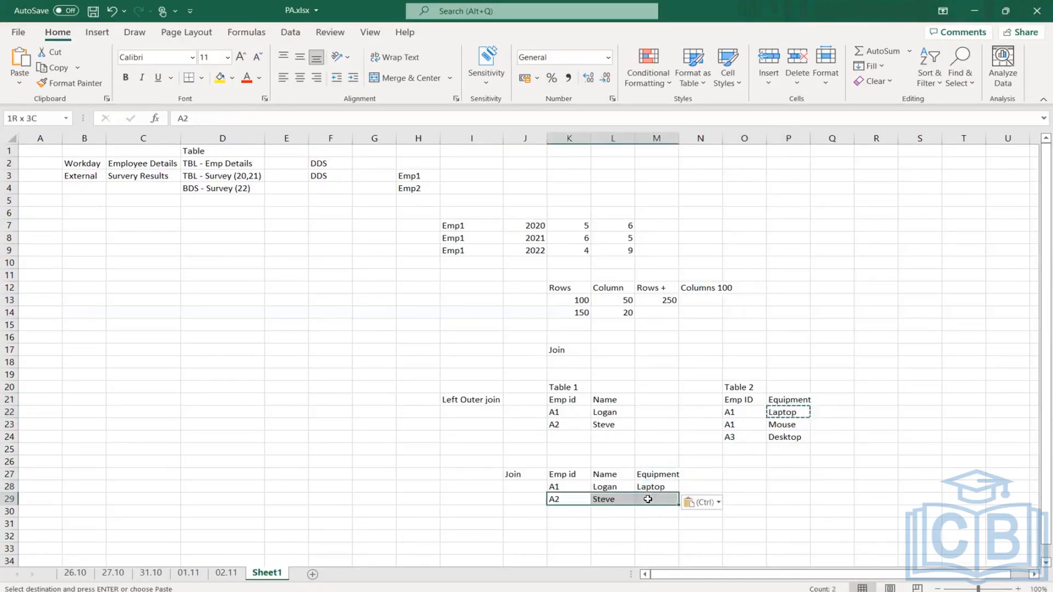
{"action": "mouse_move", "coordinate": [567, 505]}
{"action": "left_mouse_down"}
{"action": "mouse_move", "coordinate": [583, 519]}
{"action": "mouse_move", "coordinate": [578, 511]}
{"action": "left_mouse_up"}
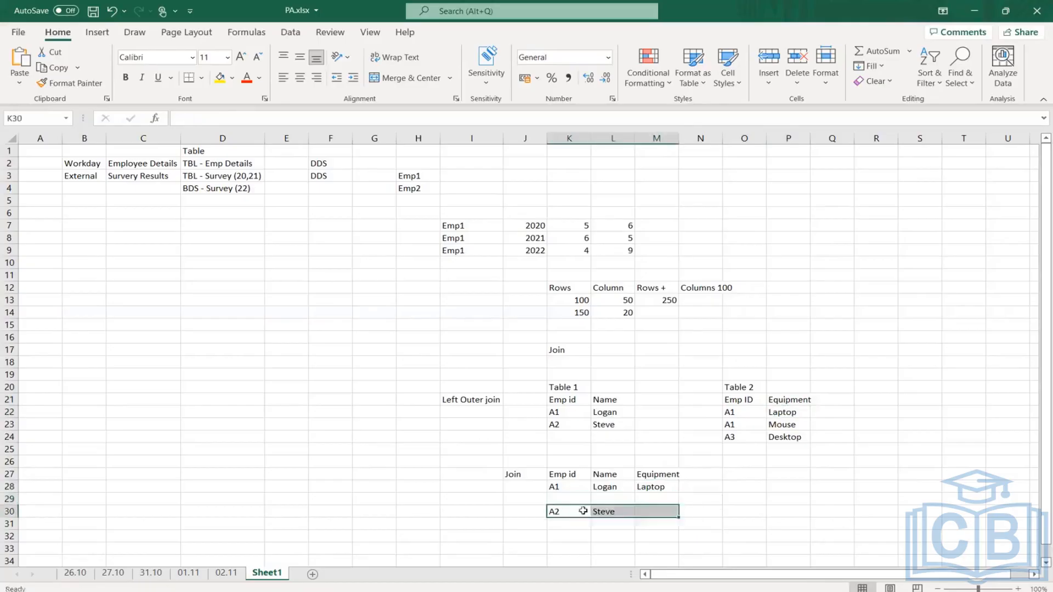
{"action": "left_click", "coordinate": [788, 427]}
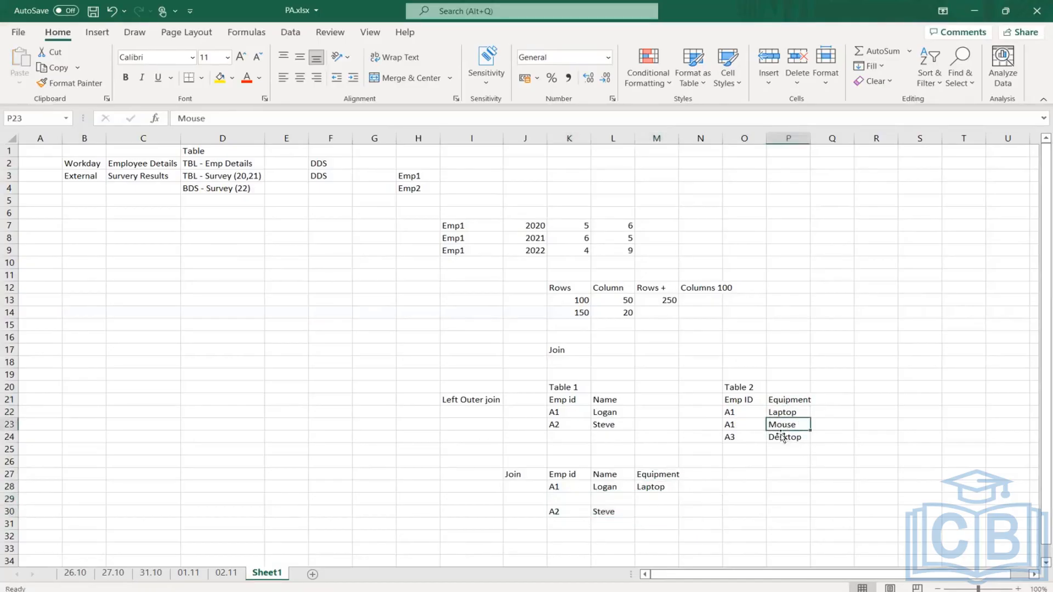
{"action": "left_click", "coordinate": [750, 426]}
{"action": "left_click", "coordinate": [796, 431]}
{"action": "key", "text": "ctrl+c"}
{"action": "left_click", "coordinate": [653, 500]}
{"action": "key", "text": "ctrl+v"}
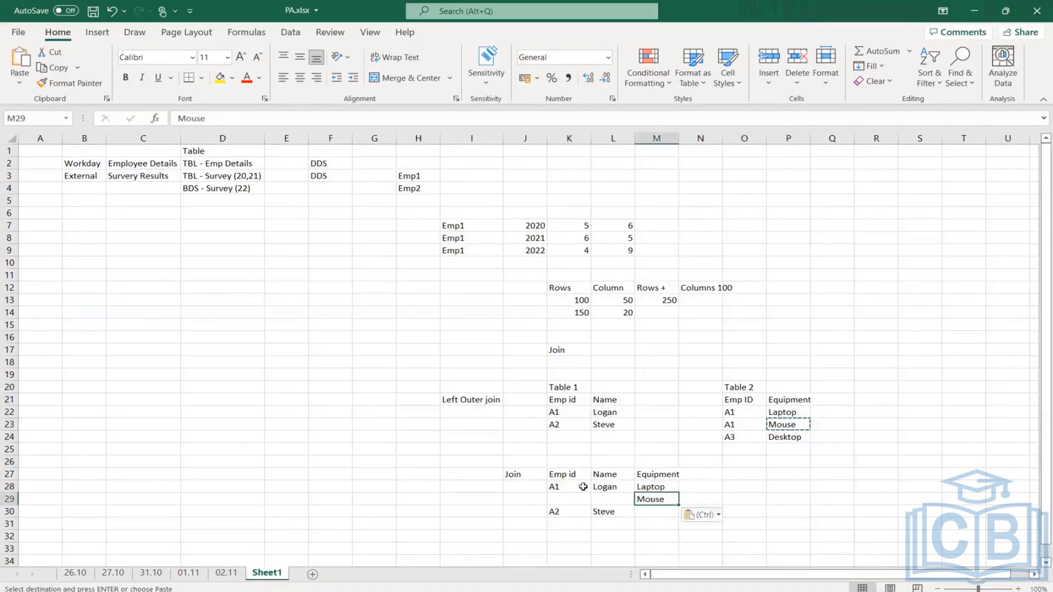
- Copy employee A1's ID and name from Table 1 into K29:L29 beside Mouse, and save the workbook
{"action": "left_click_drag", "start_coordinate": [555, 413], "coordinate": [614, 413]}
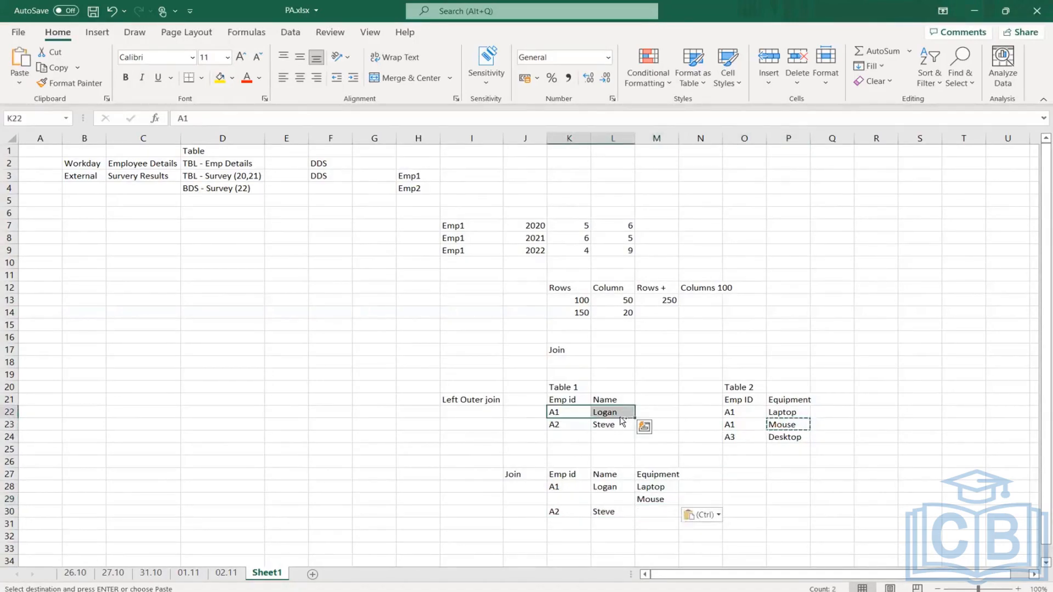
{"action": "key", "text": "ctrl+c"}
{"action": "left_click", "coordinate": [556, 499]}
{"action": "key", "text": "ctrl+v"}
{"action": "left_click", "coordinate": [788, 500]}
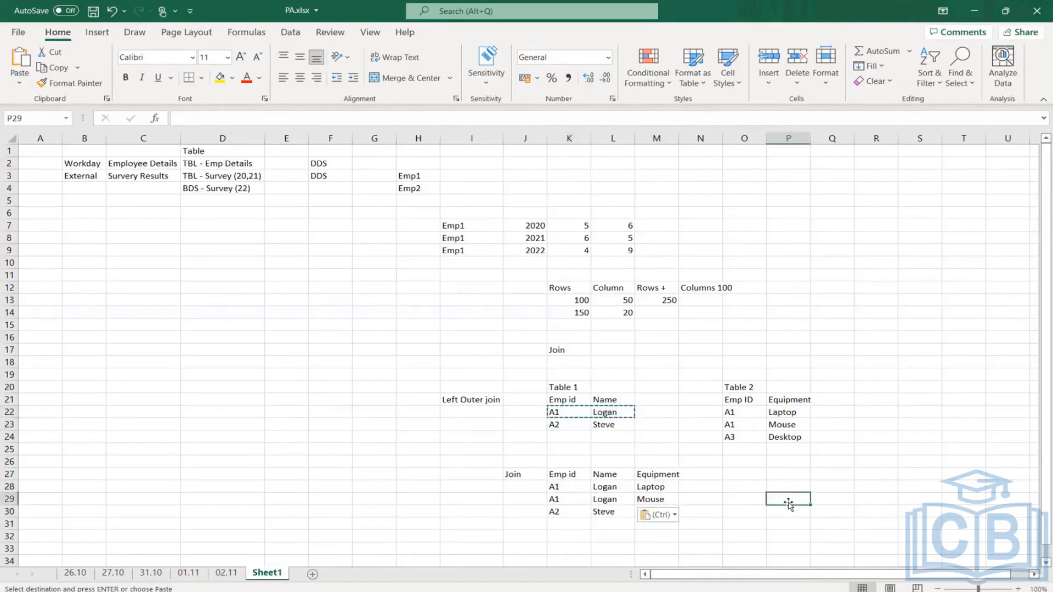
{"action": "key", "text": "ctrl+s"}
- Compare the rows of Table 1 and Table 2, including A3's Desktop, with the left outer join result in K28:M30
{"action": "scroll", "coordinate": [788, 299], "scroll_direction": "down", "scroll_amount": 2}
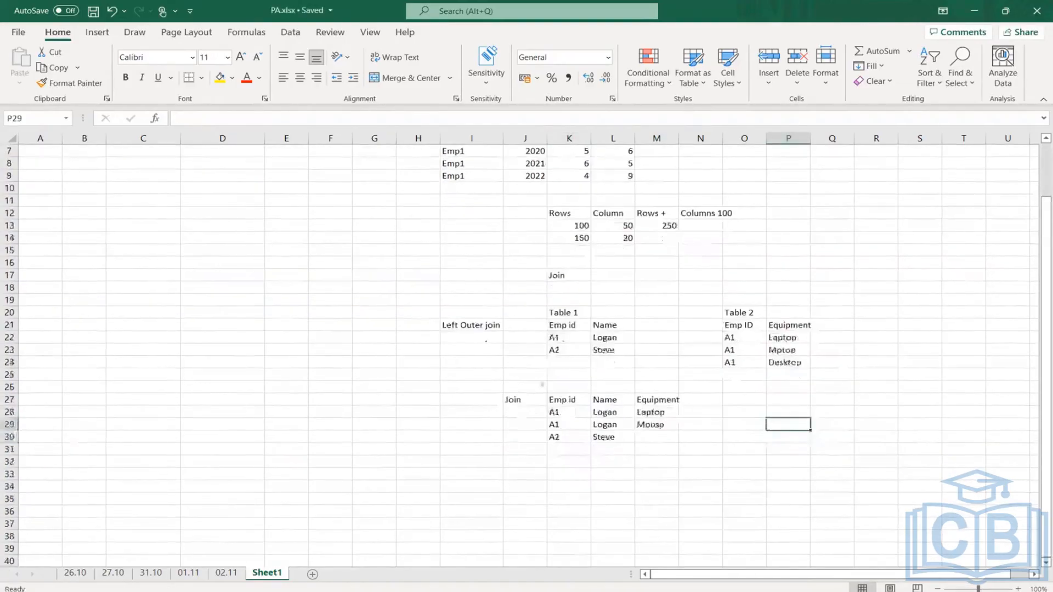
{"action": "left_click_drag", "start_coordinate": [733, 363], "coordinate": [806, 363]}
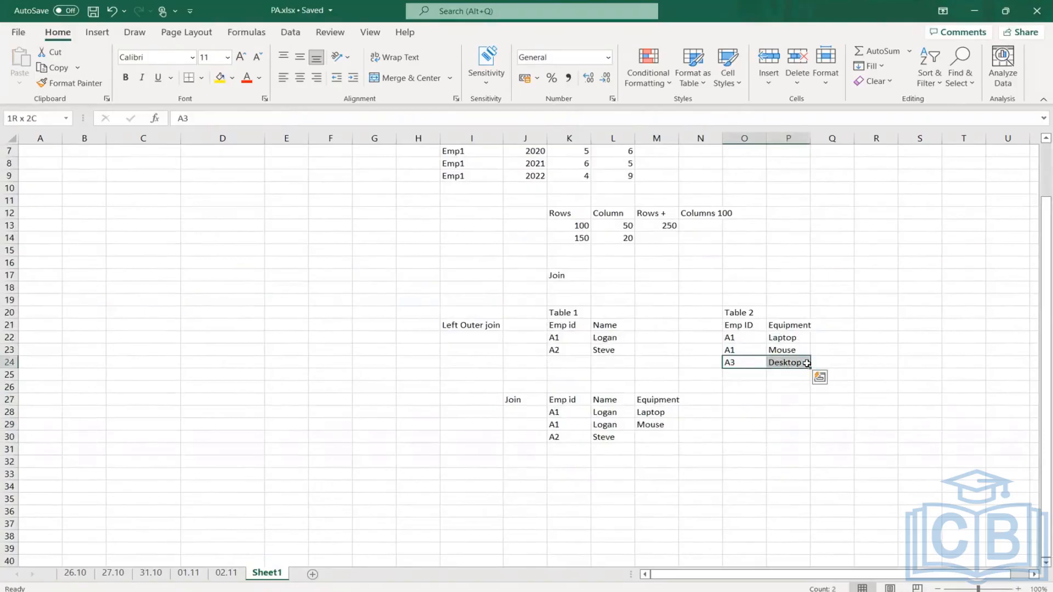
{"action": "left_click", "coordinate": [631, 364]}
{"action": "left_click", "coordinate": [462, 327]}
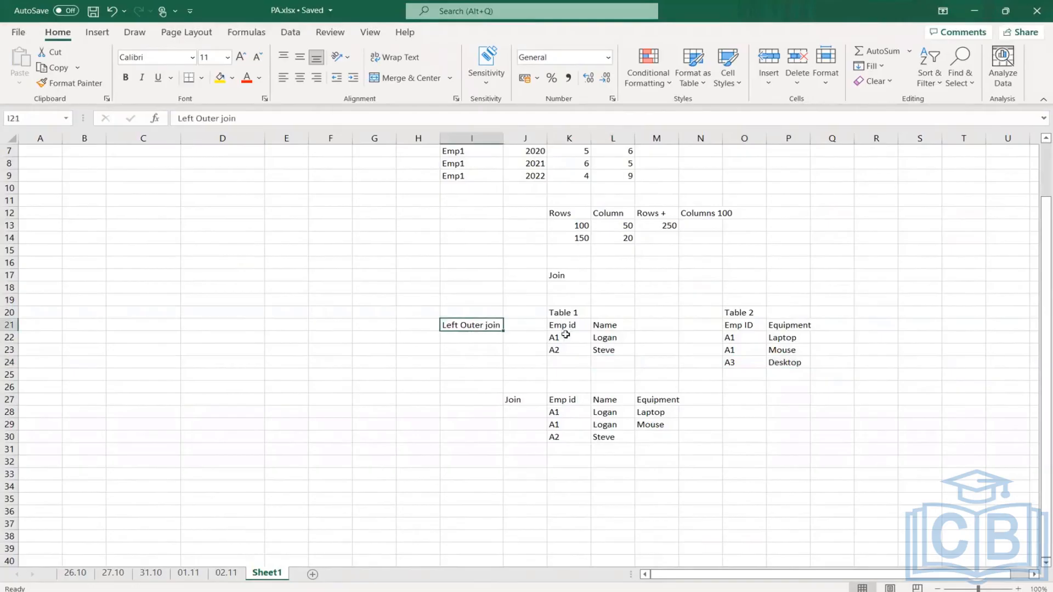
{"action": "left_click_drag", "start_coordinate": [556, 328], "coordinate": [609, 348]}
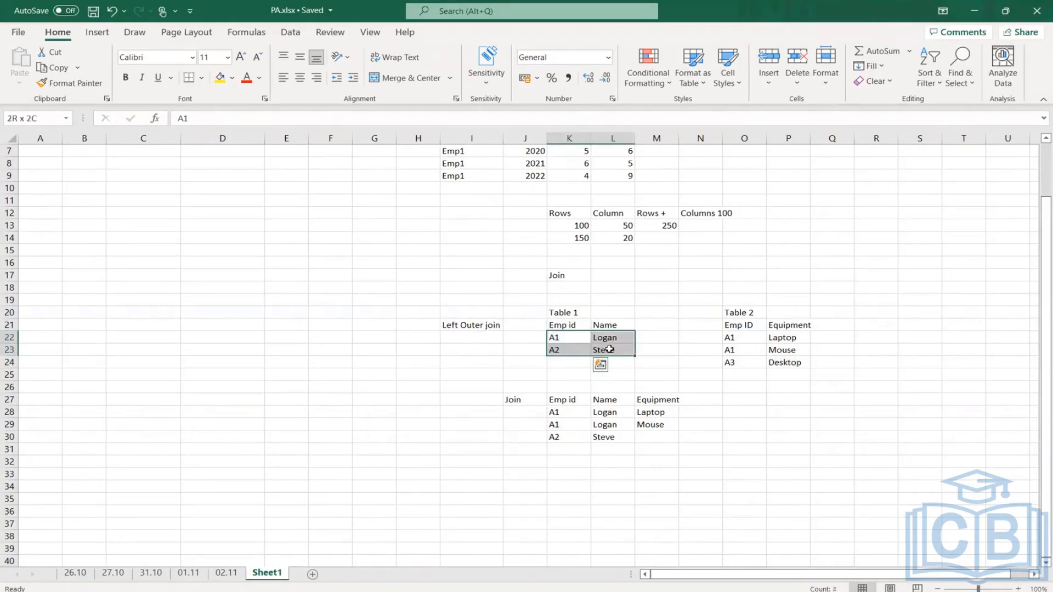
{"action": "left_click", "coordinate": [738, 339]}
{"action": "left_click_drag", "start_coordinate": [765, 347], "coordinate": [786, 369]}
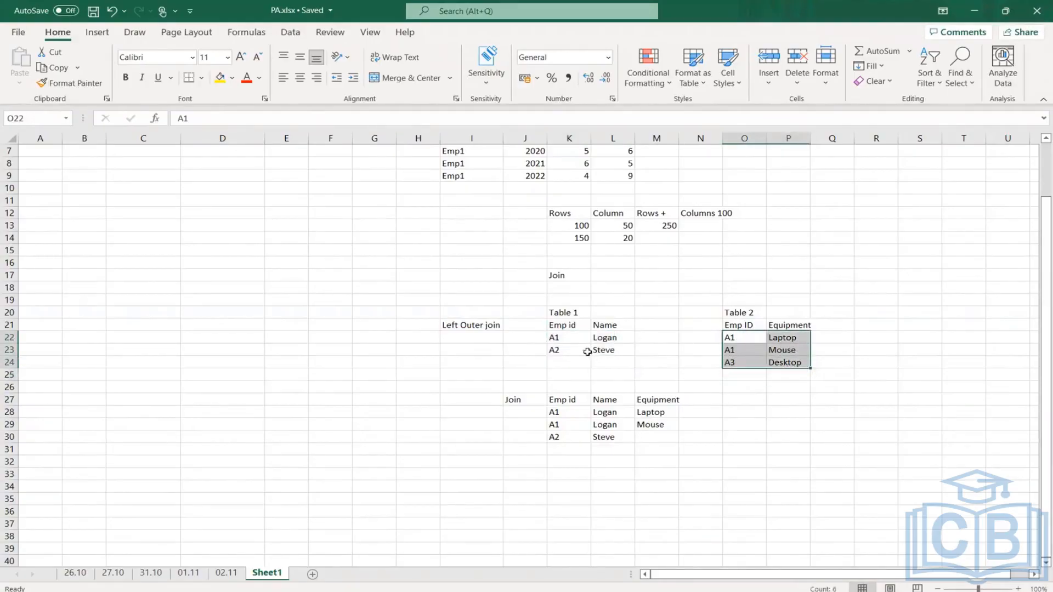
{"action": "left_click_drag", "start_coordinate": [733, 335], "coordinate": [786, 352]}
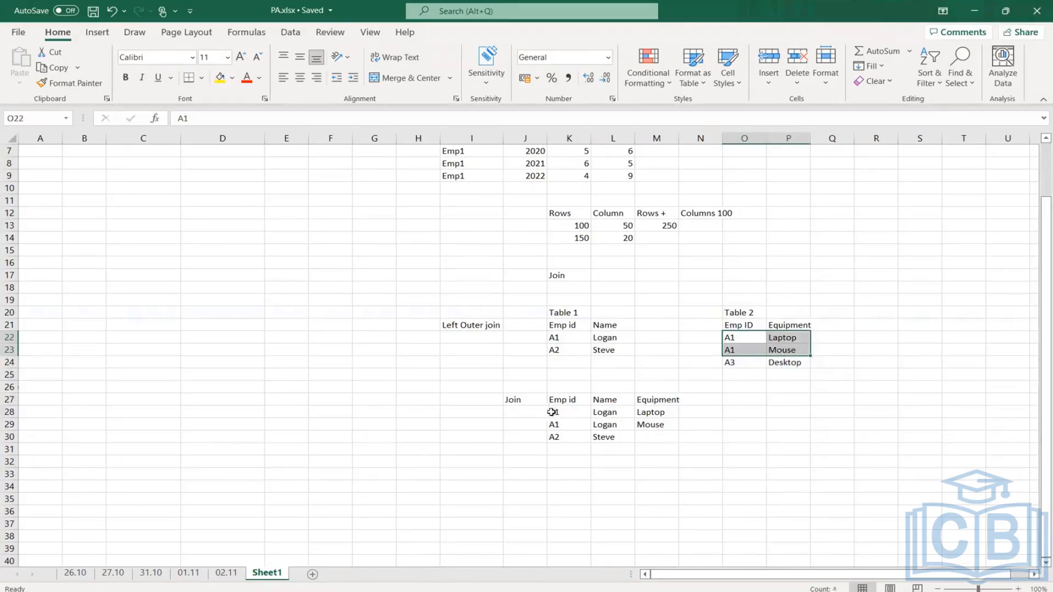
{"action": "left_click_drag", "start_coordinate": [551, 412], "coordinate": [660, 437]}
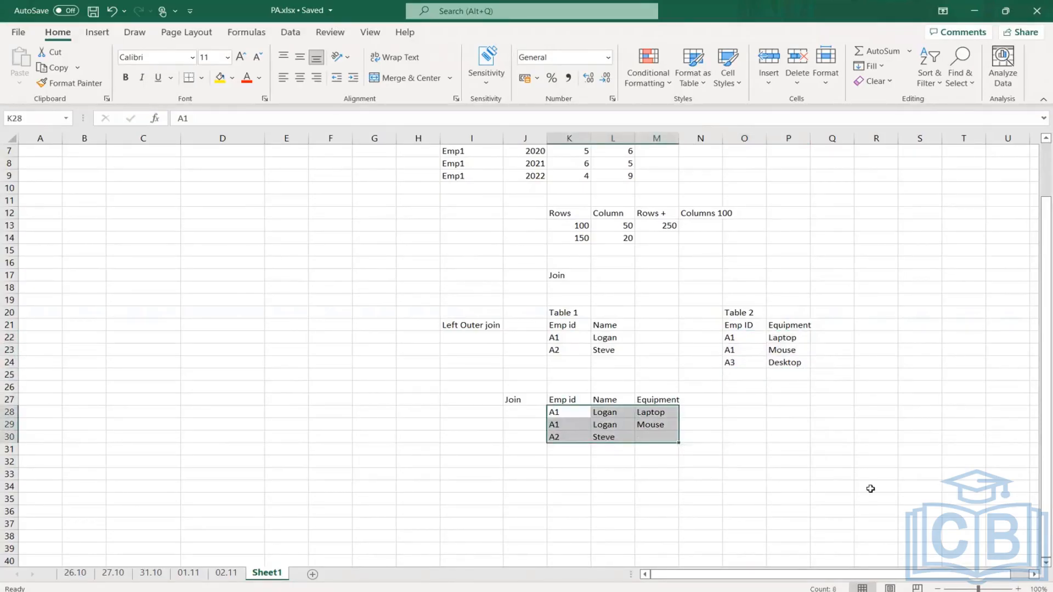
{"action": "left_click", "coordinate": [521, 476]}
- Relabel the join result in J27 as "Left Outer join"
{"action": "left_click", "coordinate": [511, 403]}
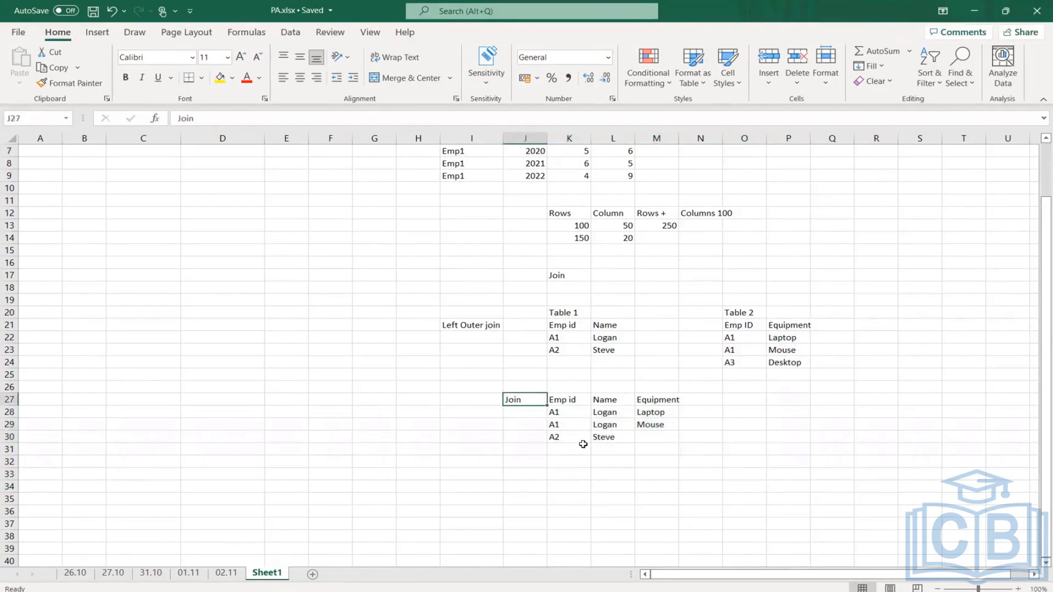
{"action": "type", "text": "Left Out"}
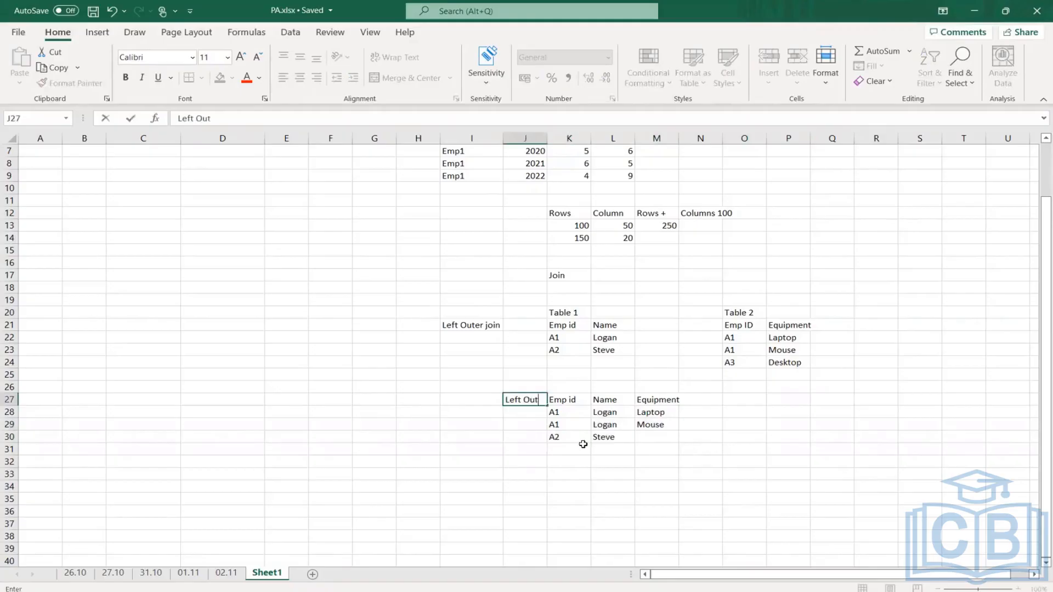
{"action": "type", "text": "er join"}
{"action": "key", "text": "Return"}
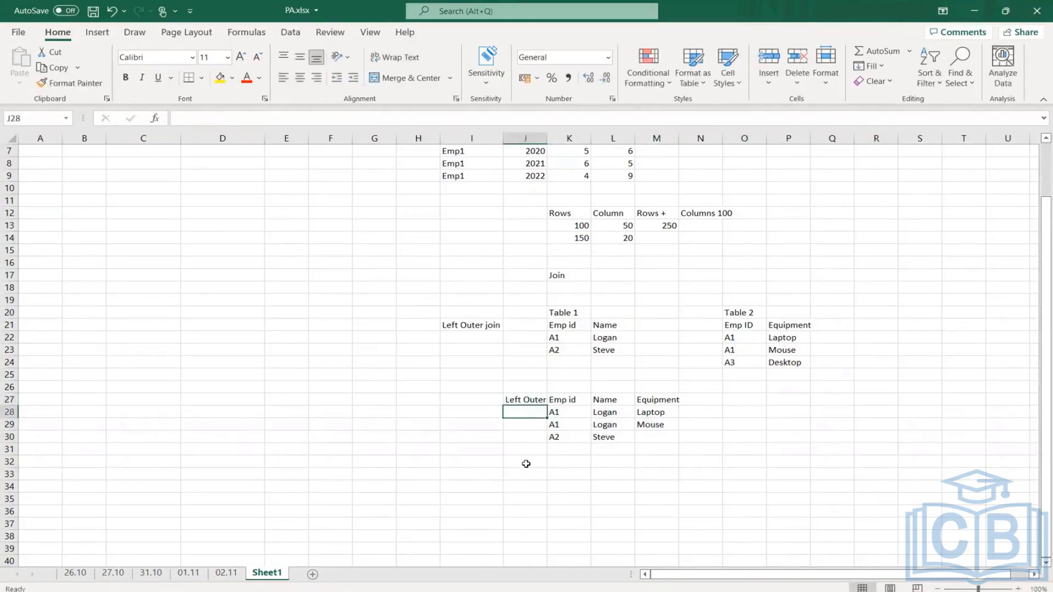
- Label J32 "Right Outer" and widen column J slightly to fit the text
{"action": "left_click", "coordinate": [526, 464]}
{"action": "type", "text": "Right"}
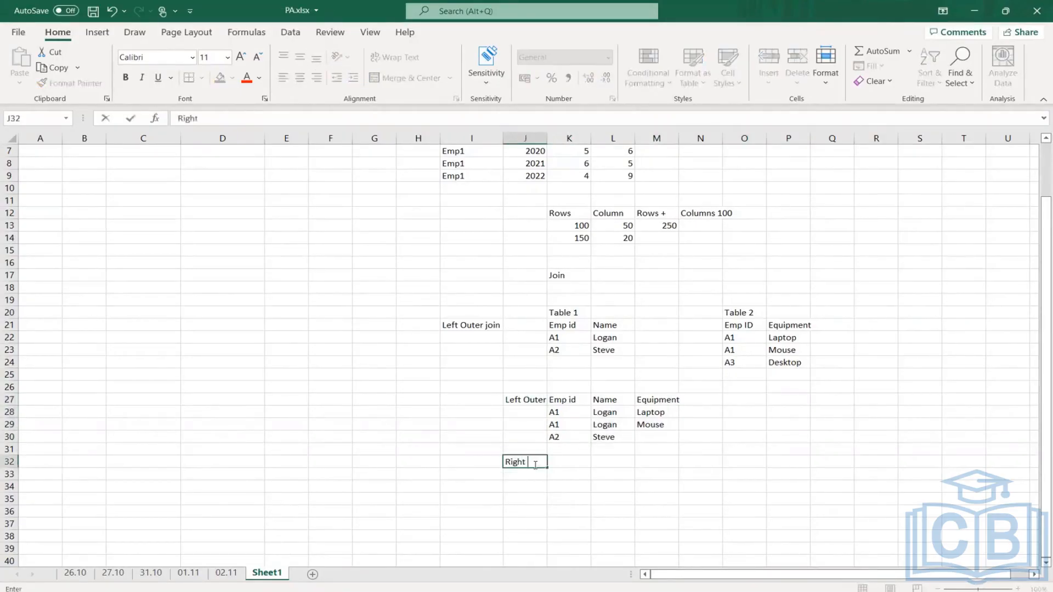
{"action": "type", "text": " Outer"}
{"action": "key", "text": "Return"}
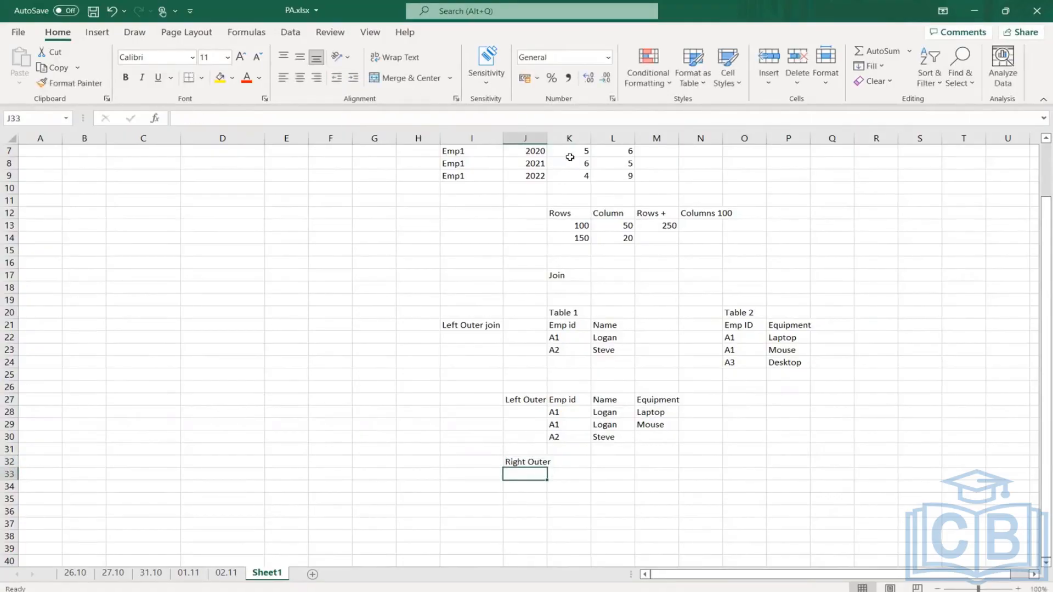
{"action": "left_click_drag", "start_coordinate": [550, 136], "coordinate": [555, 136]}
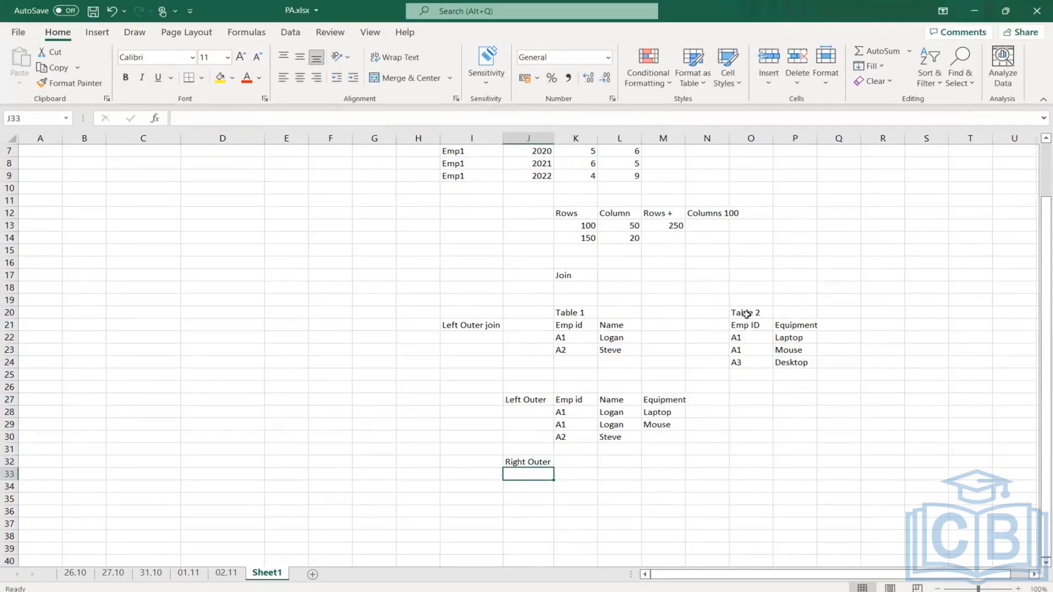
- Copy all of Table 2, including its Emp ID and Equipment headers, into K32:L35 beside the Right Outer label
{"action": "left_click", "coordinate": [748, 338]}
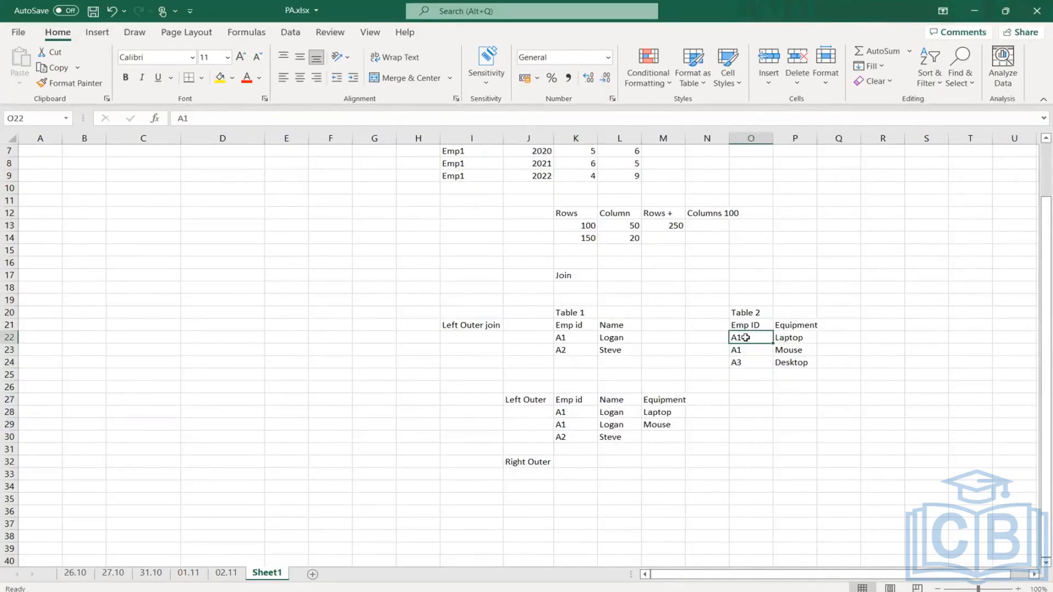
{"action": "left_click_drag", "start_coordinate": [745, 338], "coordinate": [798, 363]}
{"action": "left_click_drag", "start_coordinate": [748, 325], "coordinate": [801, 361]}
{"action": "key", "text": "ctrl+c"}
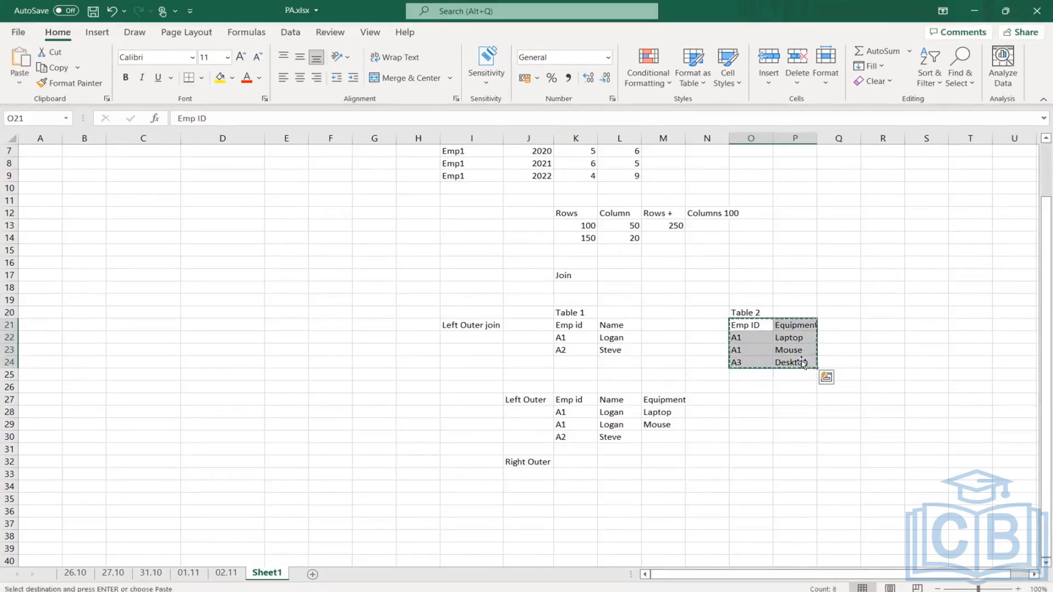
{"action": "left_click", "coordinate": [610, 437]}
{"action": "left_click", "coordinate": [575, 462]}
{"action": "key", "text": "ctrl+v"}
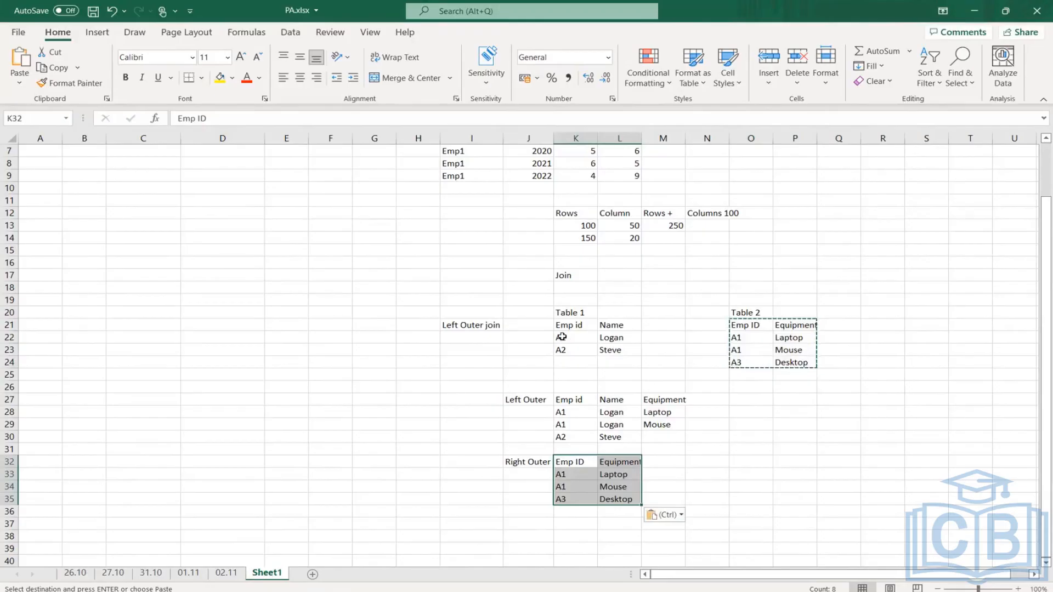
- Copy Table 1's Name header and employee A1's name into M32:M33 of the Right Outer result
{"action": "double_click", "coordinate": [611, 326]}
{"action": "left_click", "coordinate": [631, 350]}
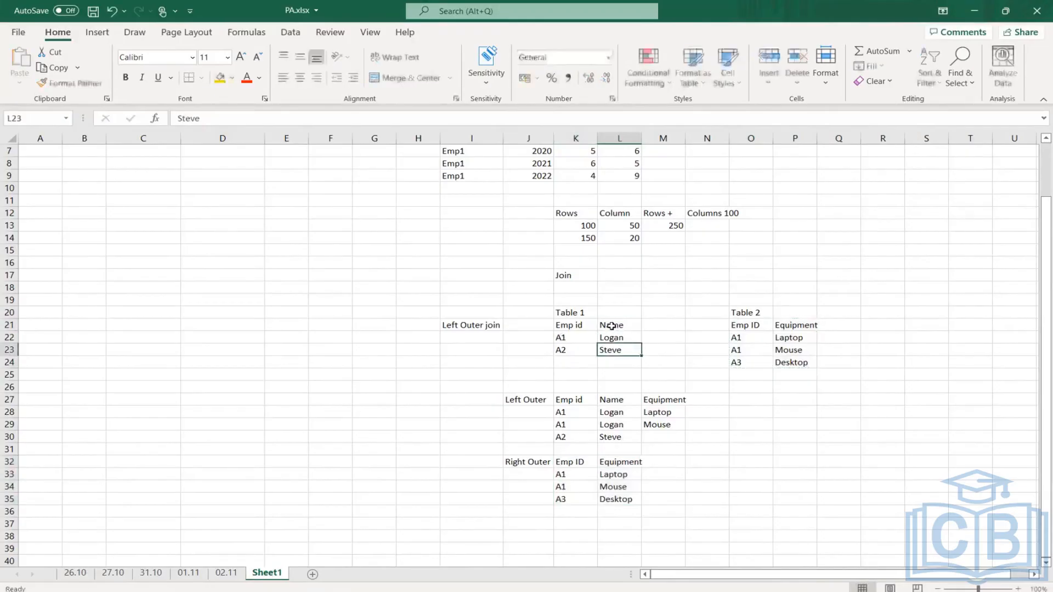
{"action": "left_click_drag", "start_coordinate": [611, 325], "coordinate": [615, 344]}
{"action": "key", "text": "ctrl+c"}
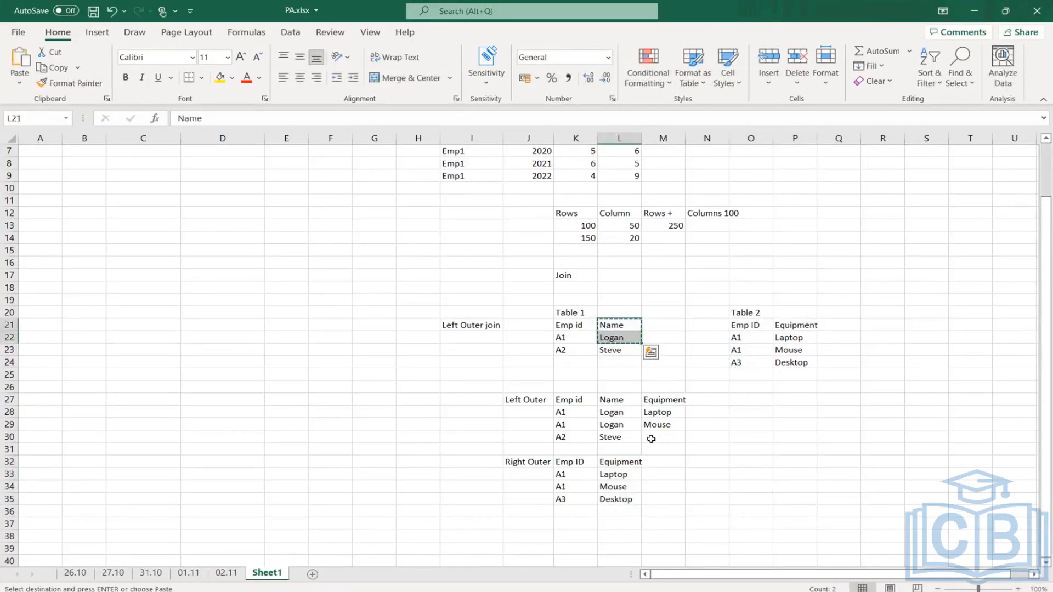
{"action": "left_click", "coordinate": [661, 460]}
{"action": "key", "text": "ctrl+v"}
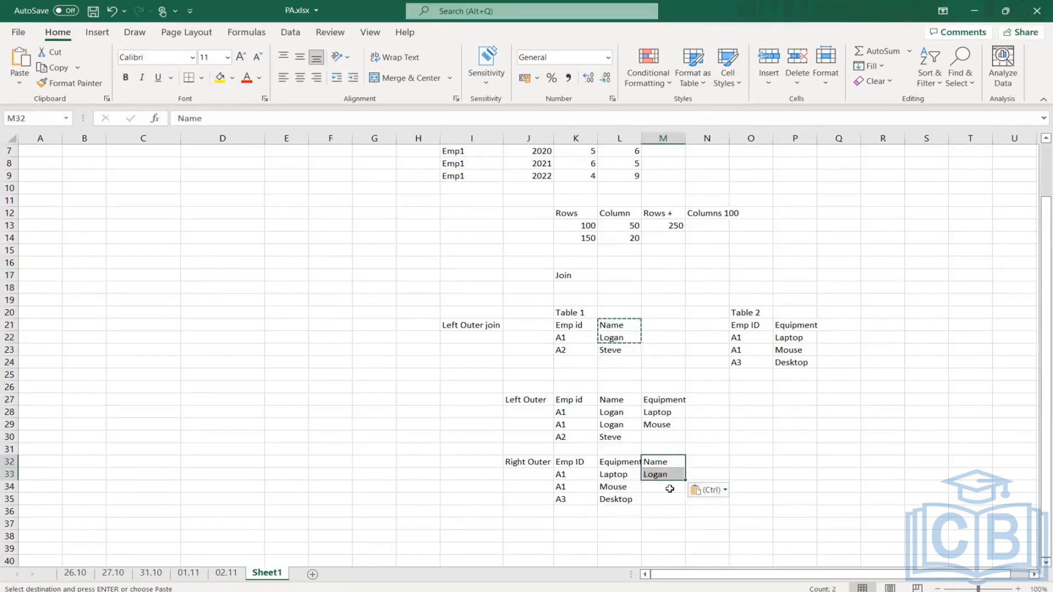
{"action": "left_click_drag", "start_coordinate": [665, 486], "coordinate": [665, 499]}
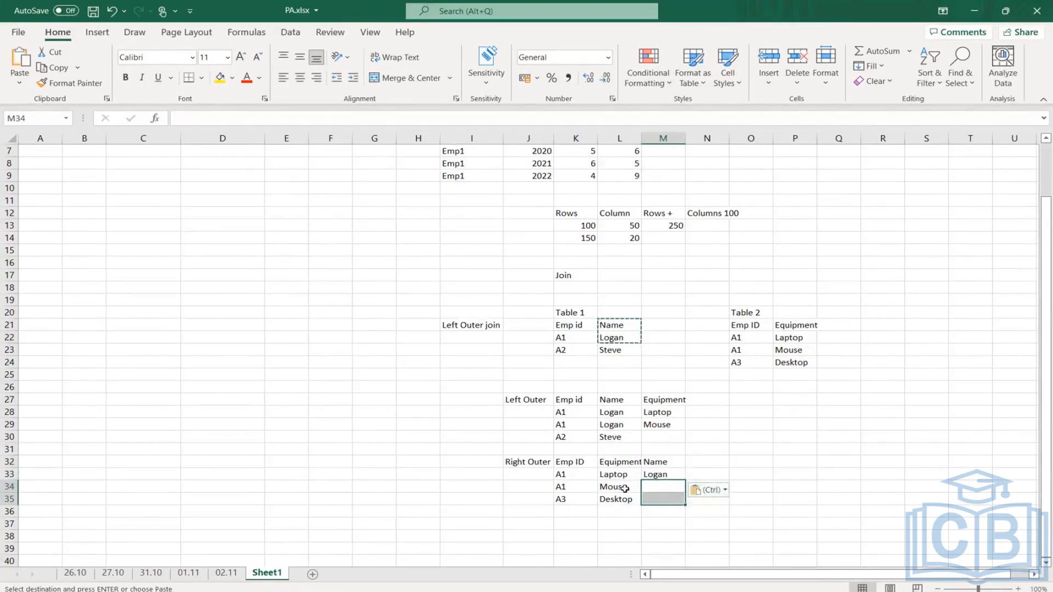
- Copy the name from M33 into M34 for the second A1 row of the Right Outer result
{"action": "scroll", "coordinate": [625, 488], "scroll_direction": "down", "scroll_amount": 1}
{"action": "left_click", "coordinate": [527, 487]}
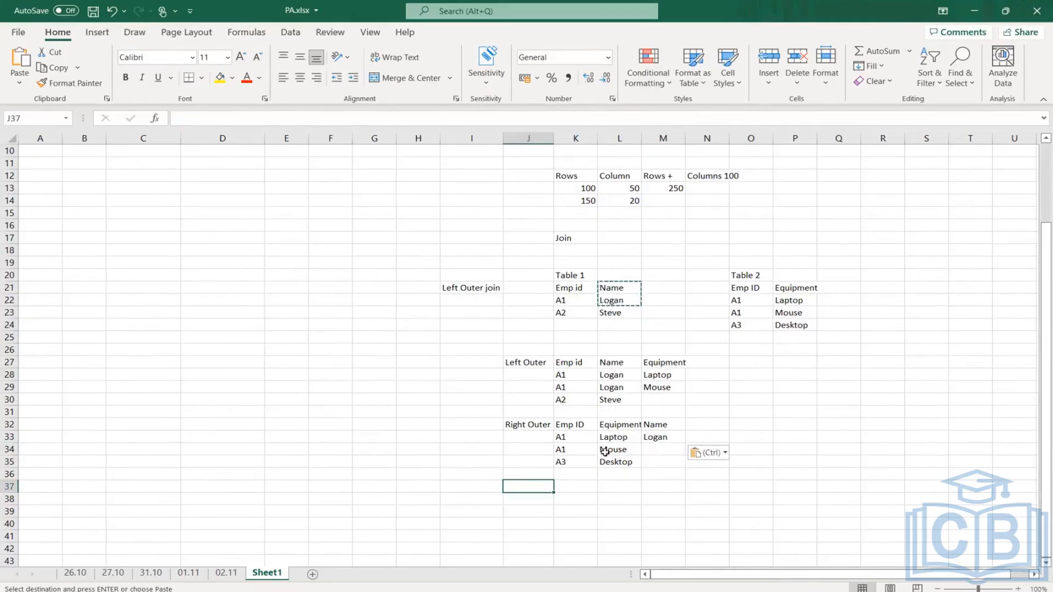
{"action": "left_click", "coordinate": [559, 450]}
{"action": "left_click", "coordinate": [665, 437]}
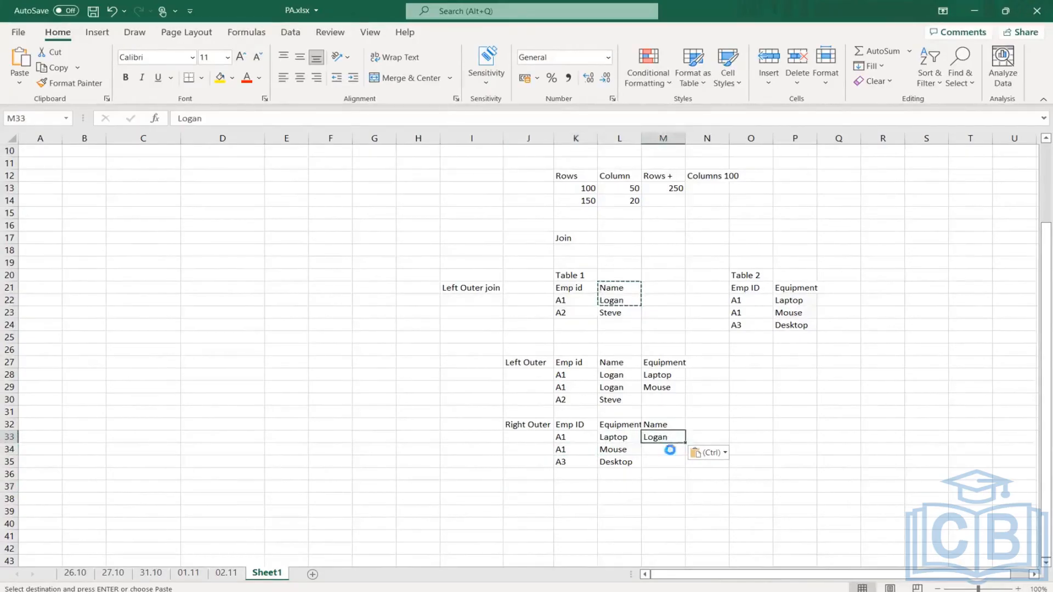
{"action": "key", "text": "ctrl+c"}
{"action": "left_click", "coordinate": [655, 451]}
{"action": "key", "text": "ctrl+v"}
{"action": "key", "text": "Down"}
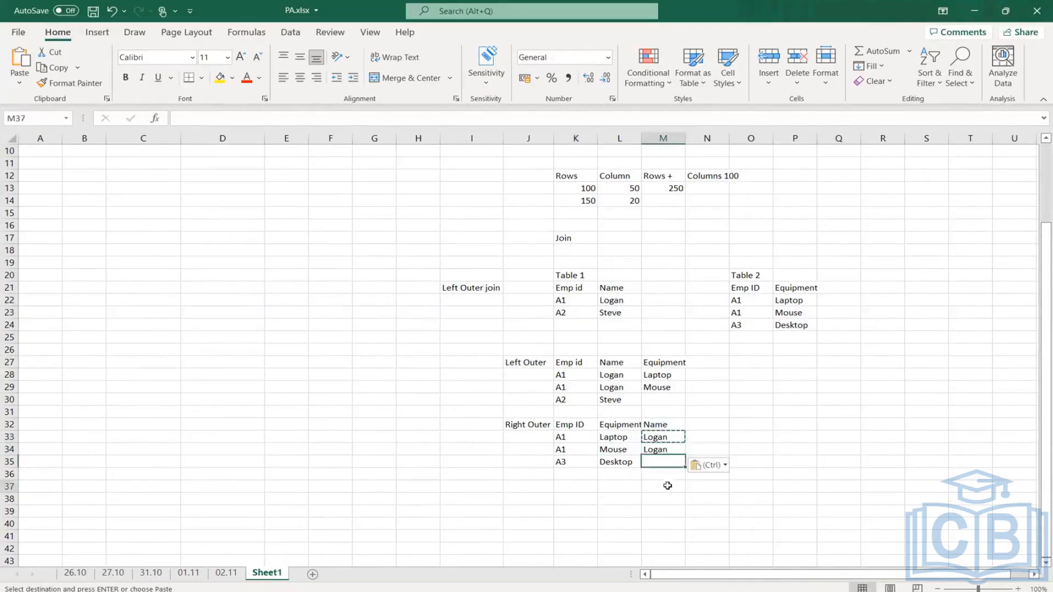
{"action": "left_click", "coordinate": [667, 486]}
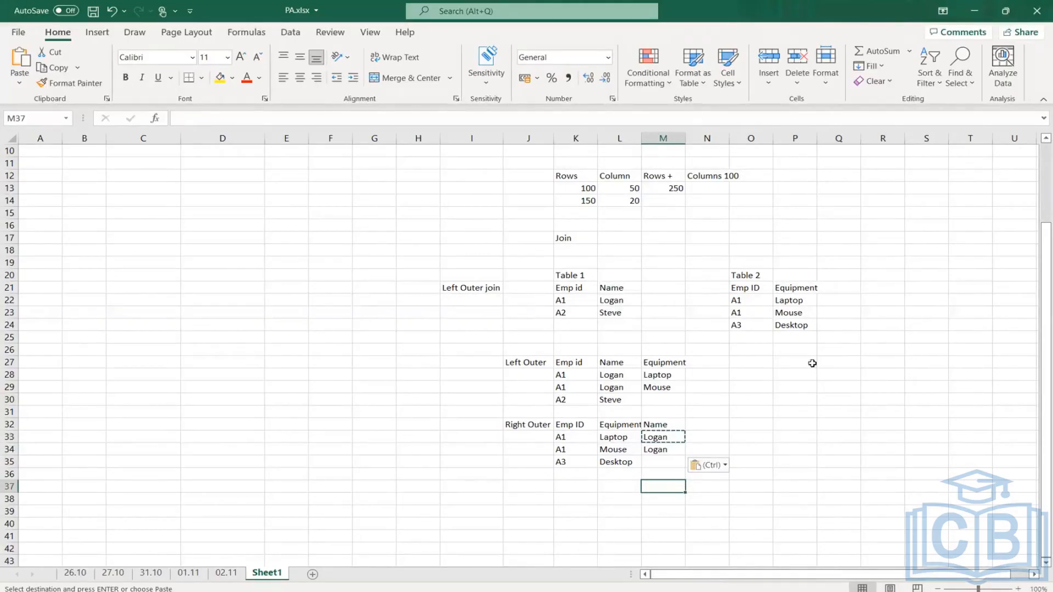
{"action": "left_click", "coordinate": [740, 313]}
{"action": "left_click", "coordinate": [567, 376]}
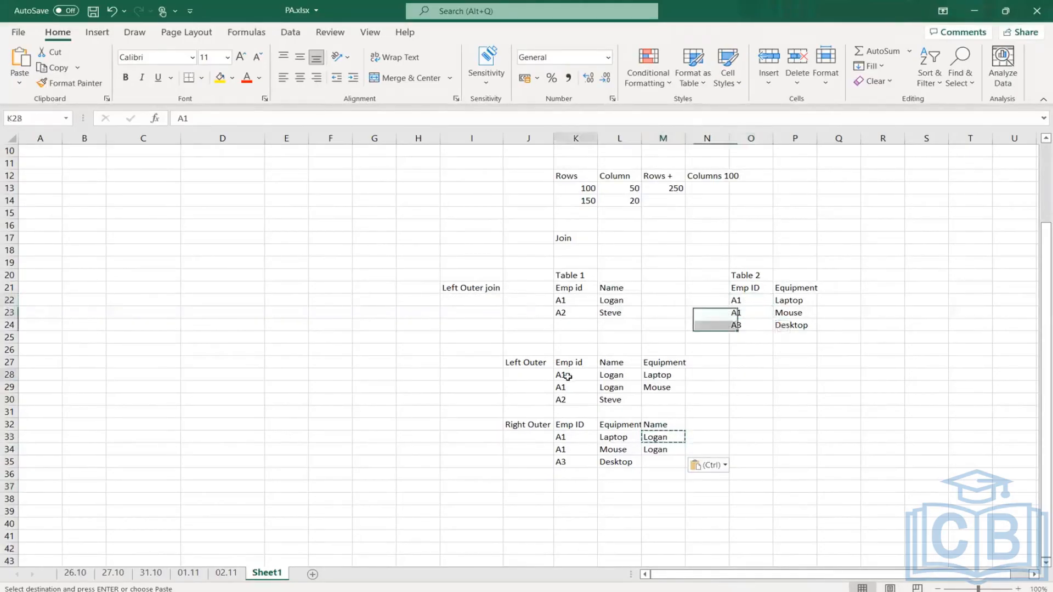
{"action": "left_click_drag", "start_coordinate": [567, 377], "coordinate": [667, 388]}
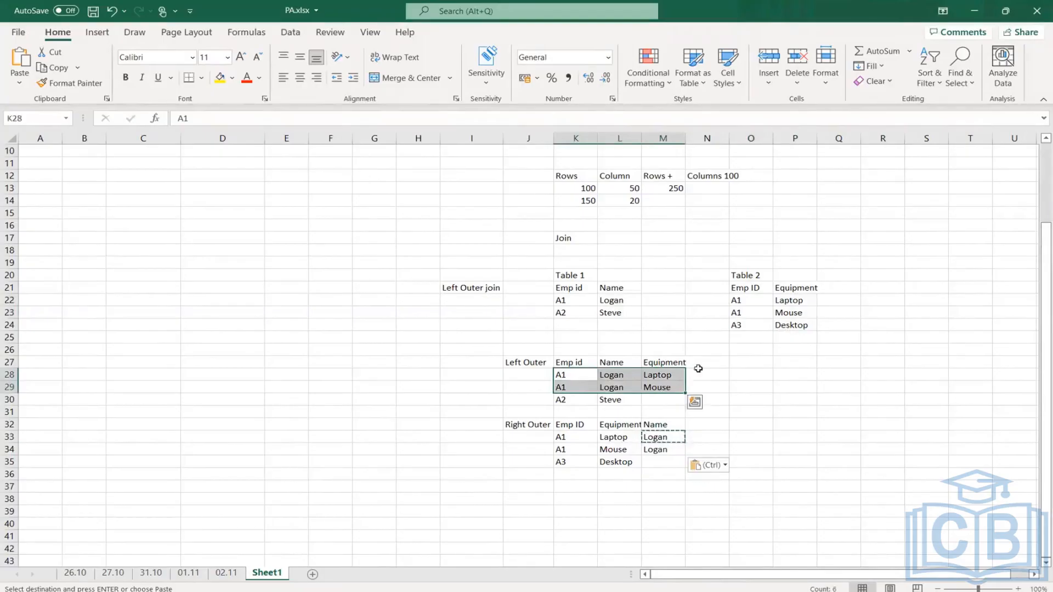
{"action": "left_click_drag", "start_coordinate": [740, 300], "coordinate": [795, 331]}
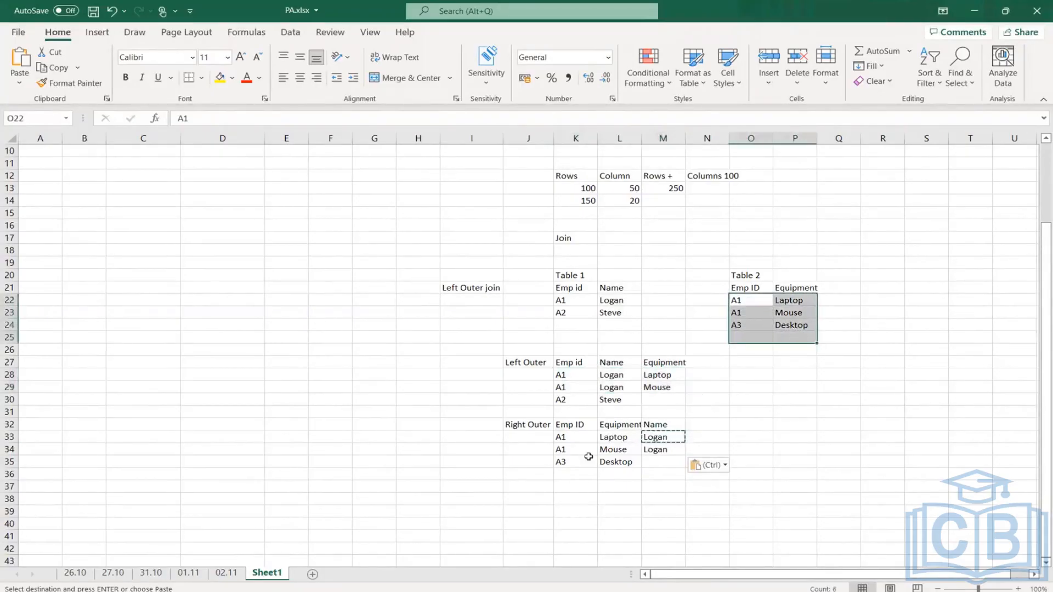
- Label J37 "Inner Join" below the Right Outer result
{"action": "left_click", "coordinate": [545, 485]}
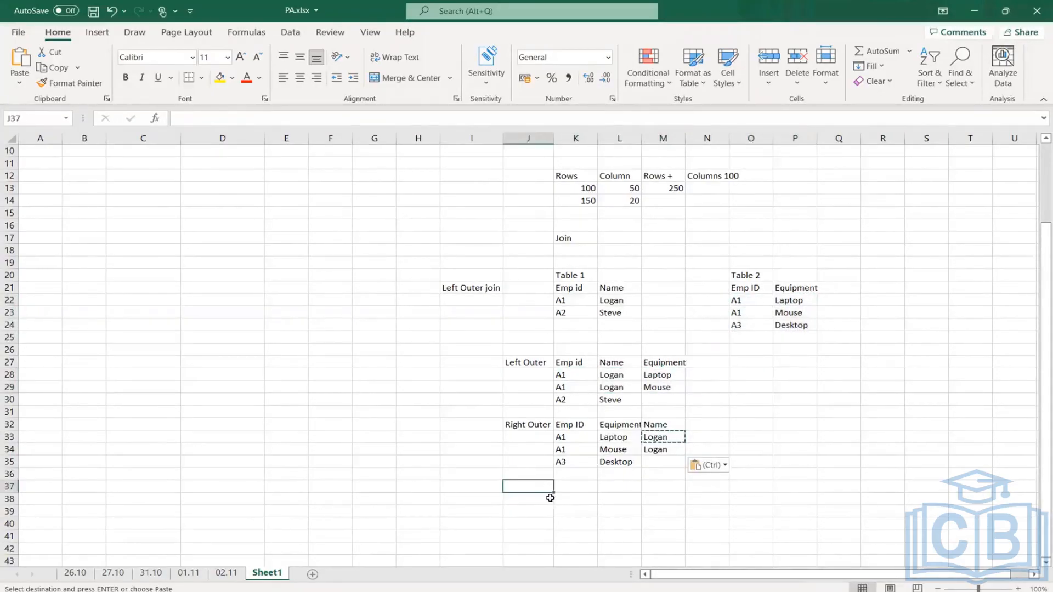
{"action": "type", "text": "Inn"}
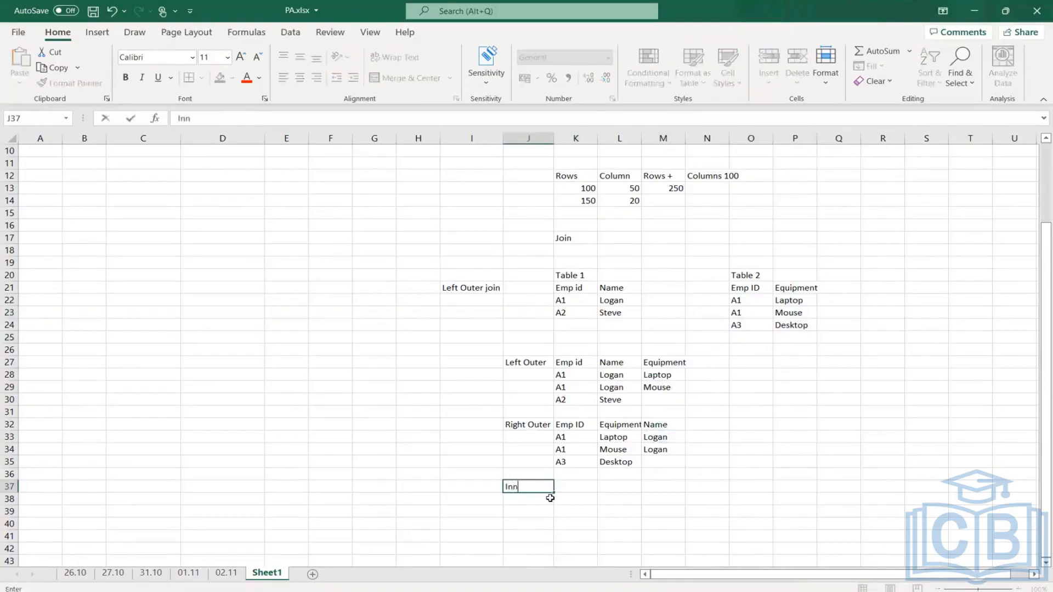
{"action": "type", "text": "er Join"}
{"action": "key", "text": "Return"}
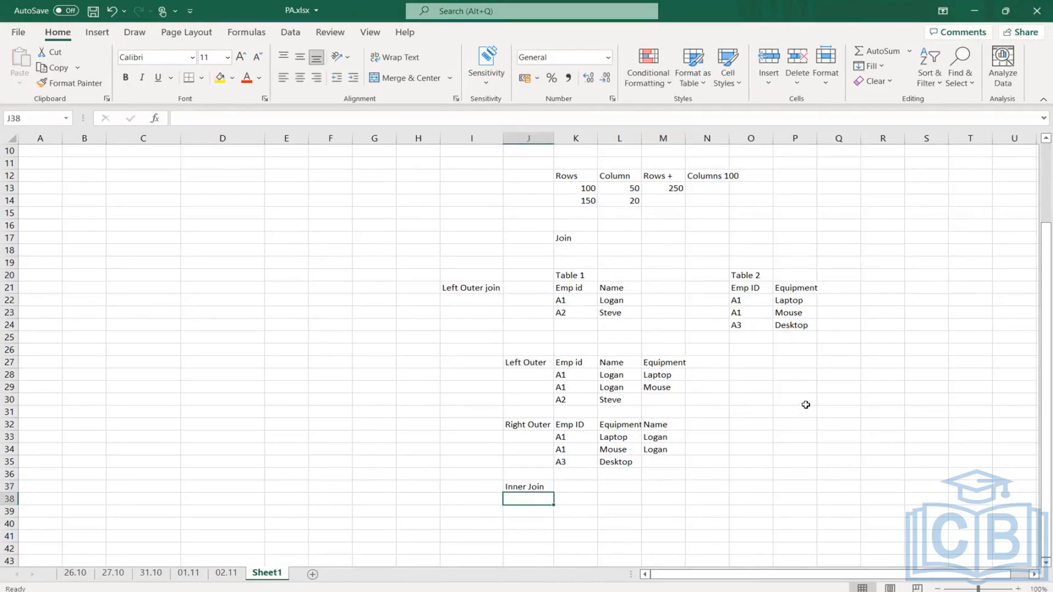
- Switch to Workday and change the join type to Right Outer Join, and from there to Inner Join
{"action": "key", "text": "alt+Tab"}
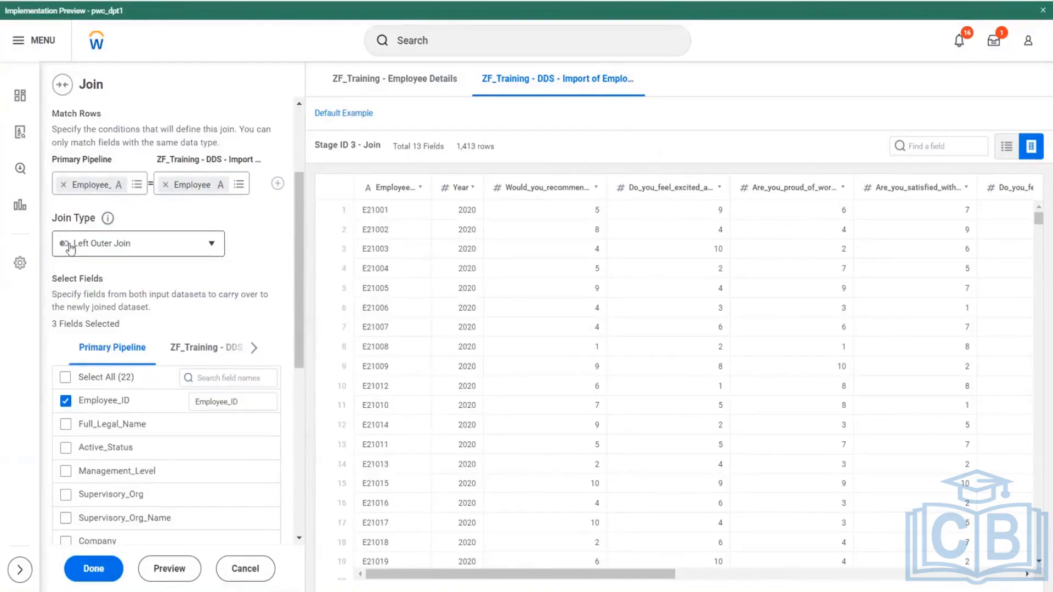
{"action": "left_click", "coordinate": [207, 244]}
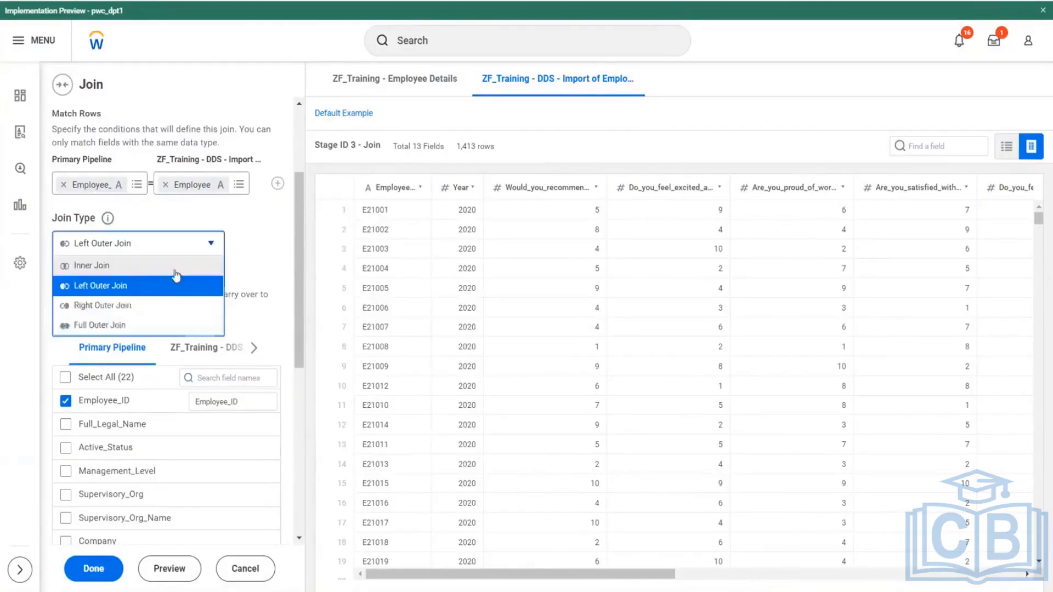
{"action": "left_click", "coordinate": [97, 307]}
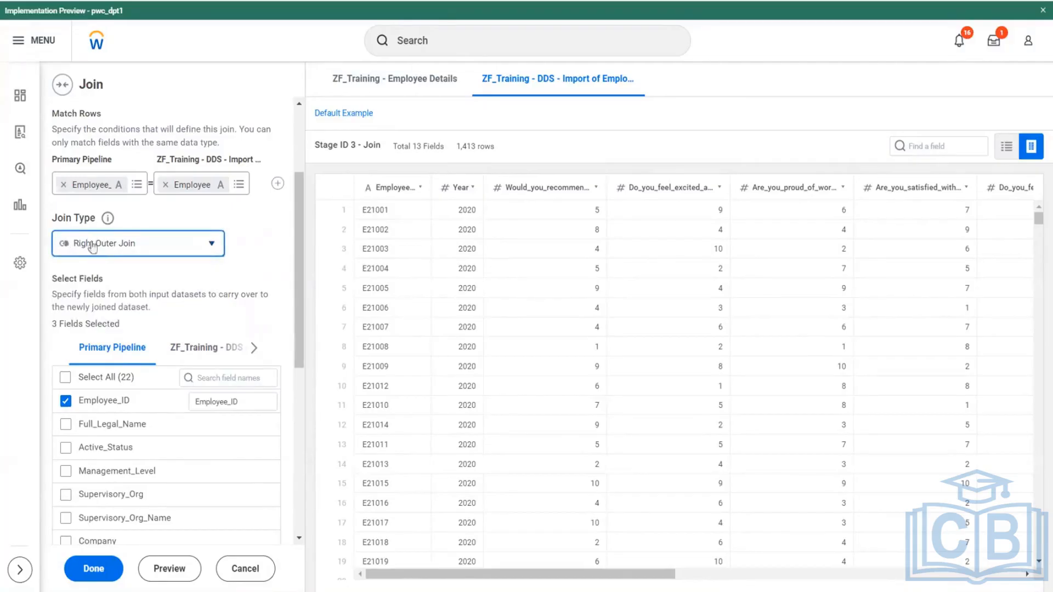
{"action": "left_click", "coordinate": [202, 251]}
{"action": "left_click", "coordinate": [73, 271]}
- Switch to Excel and copy the Left Outer result's Emp id, Name and Equipment headers into K37:M37 beside the Inner Join label
{"action": "key", "text": "alt+Tab"}
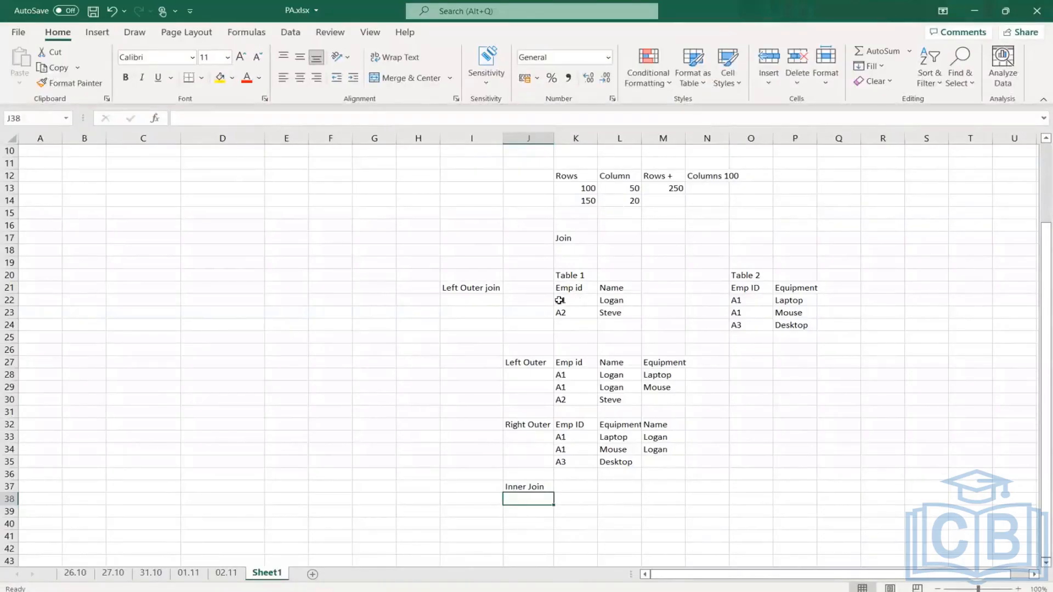
{"action": "left_click_drag", "start_coordinate": [560, 300], "coordinate": [612, 301]}
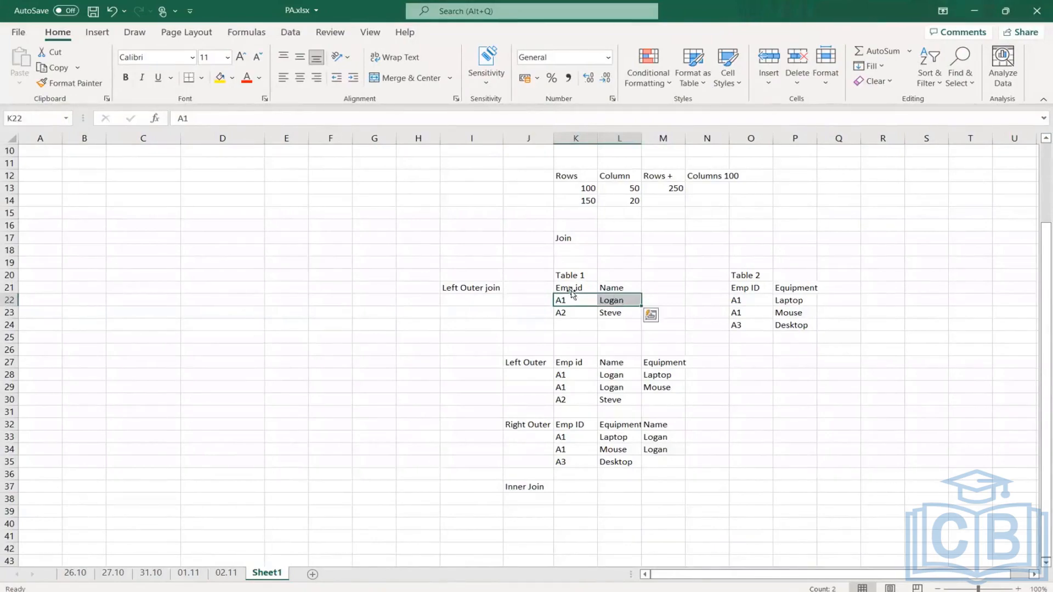
{"action": "left_click_drag", "start_coordinate": [580, 289], "coordinate": [618, 293]}
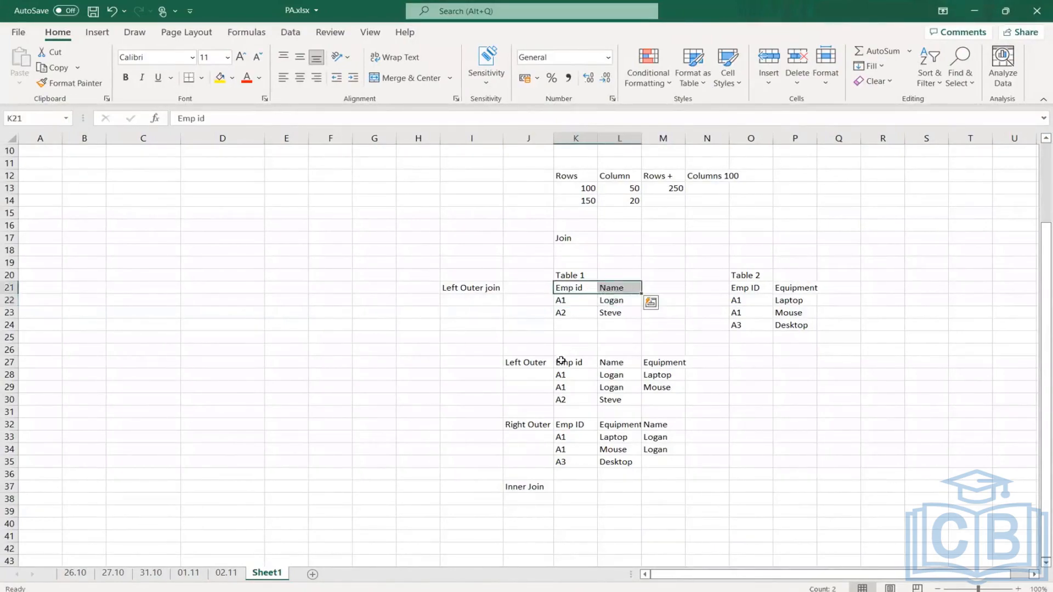
{"action": "left_click_drag", "start_coordinate": [562, 362], "coordinate": [672, 364]}
{"action": "key", "text": "ctrl+c"}
{"action": "left_click", "coordinate": [577, 480]}
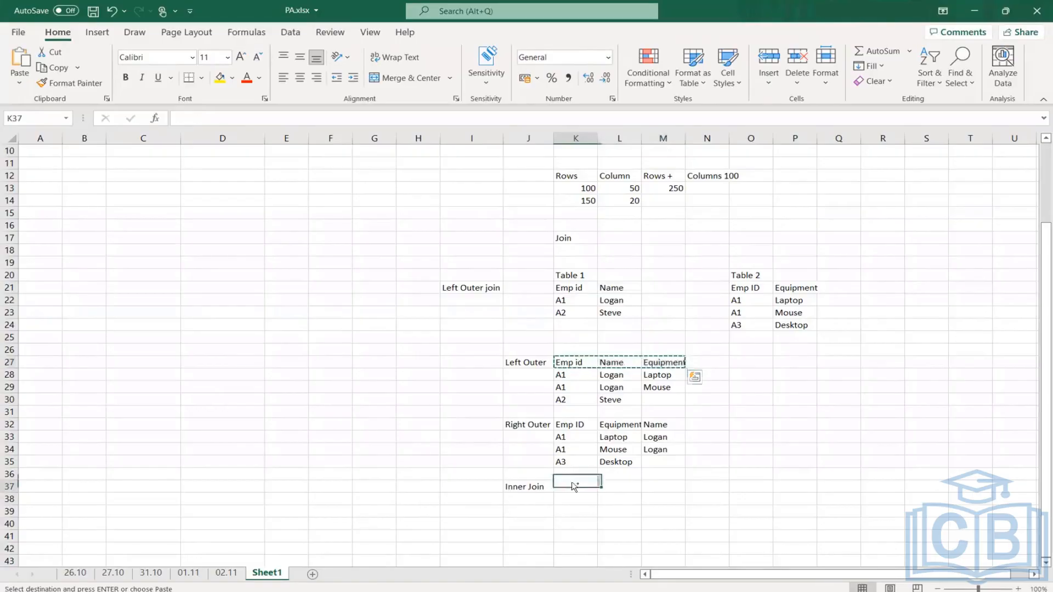
{"action": "key", "text": "ctrl+v"}
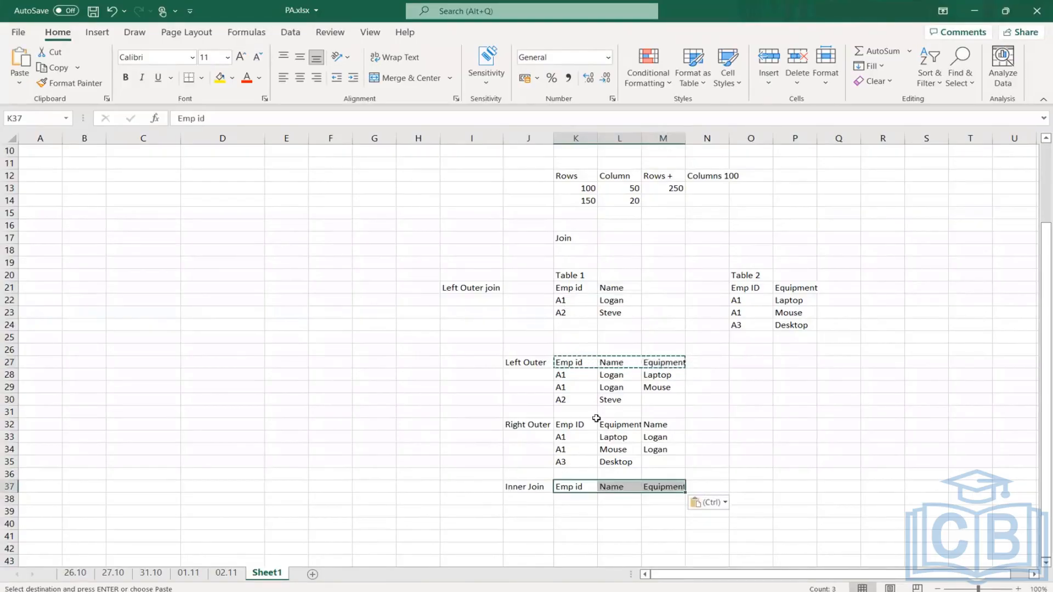
- Copy the two A1 rows of the Left Outer result into K38:M39 under the Inner Join headers
{"action": "left_click_drag", "start_coordinate": [562, 437], "coordinate": [653, 449]}
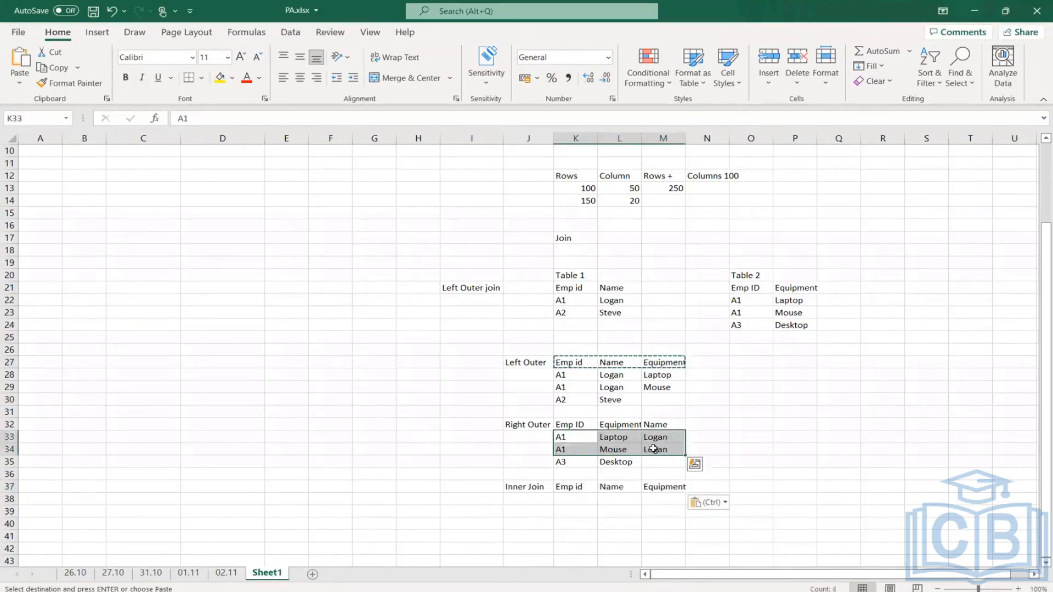
{"action": "key", "text": "ctrl"}
{"action": "key", "text": "Escape"}
{"action": "left_click_drag", "start_coordinate": [562, 374], "coordinate": [657, 395]}
{"action": "left_click", "coordinate": [569, 498]}
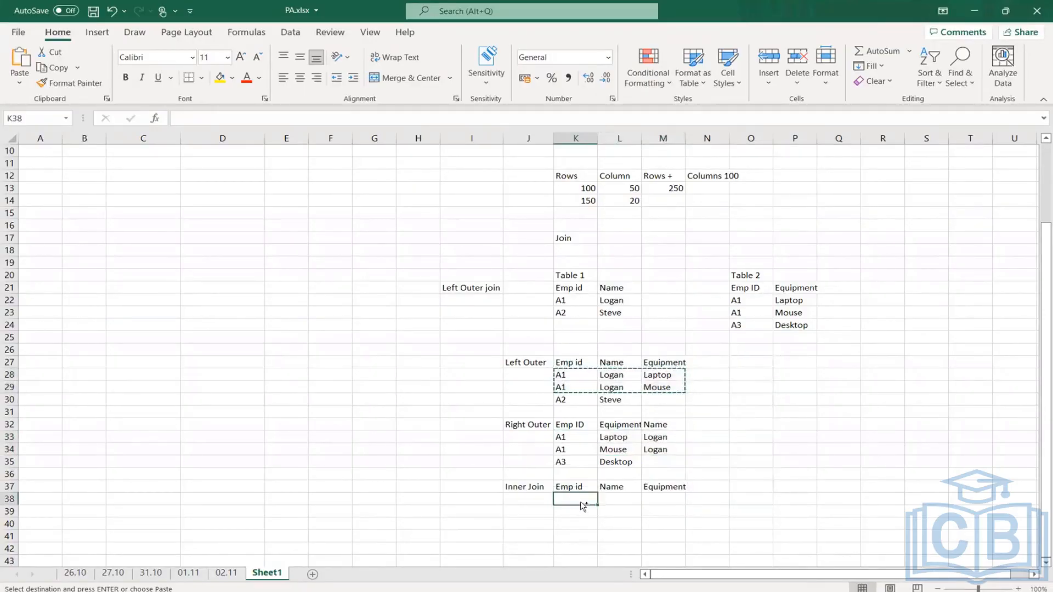
{"action": "key", "text": "ctrl+v"}
{"action": "left_click", "coordinate": [790, 496]}
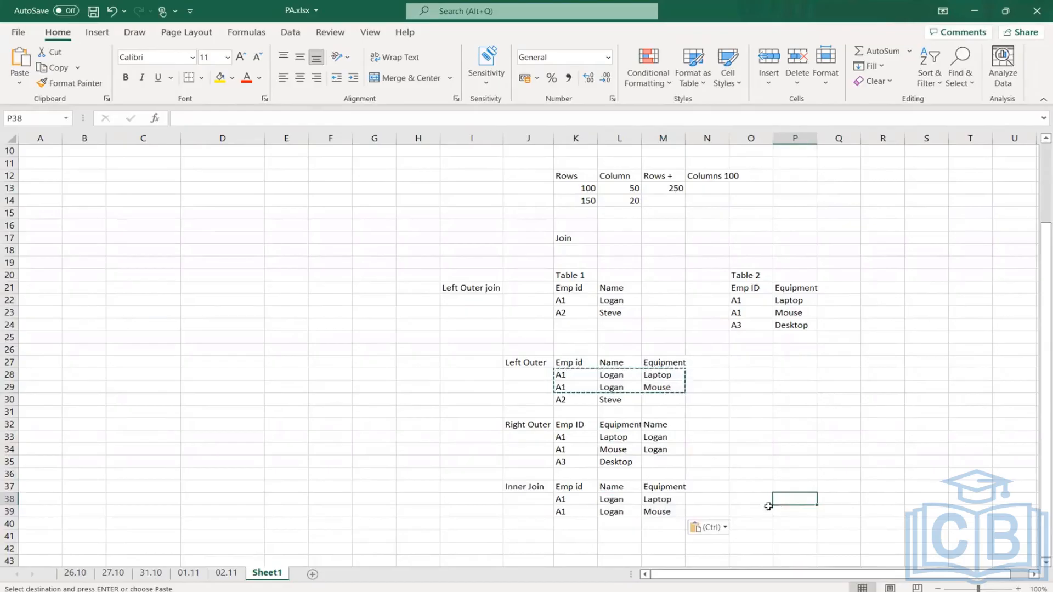
- Compare the A1 rows in Table 1, Table 2 and the Inner Join result, and check the unmatched A2 and A3 rows
{"action": "left_click", "coordinate": [555, 301]}
{"action": "left_click_drag", "start_coordinate": [740, 301], "coordinate": [795, 316]}
{"action": "left_click_drag", "start_coordinate": [573, 499], "coordinate": [675, 511]}
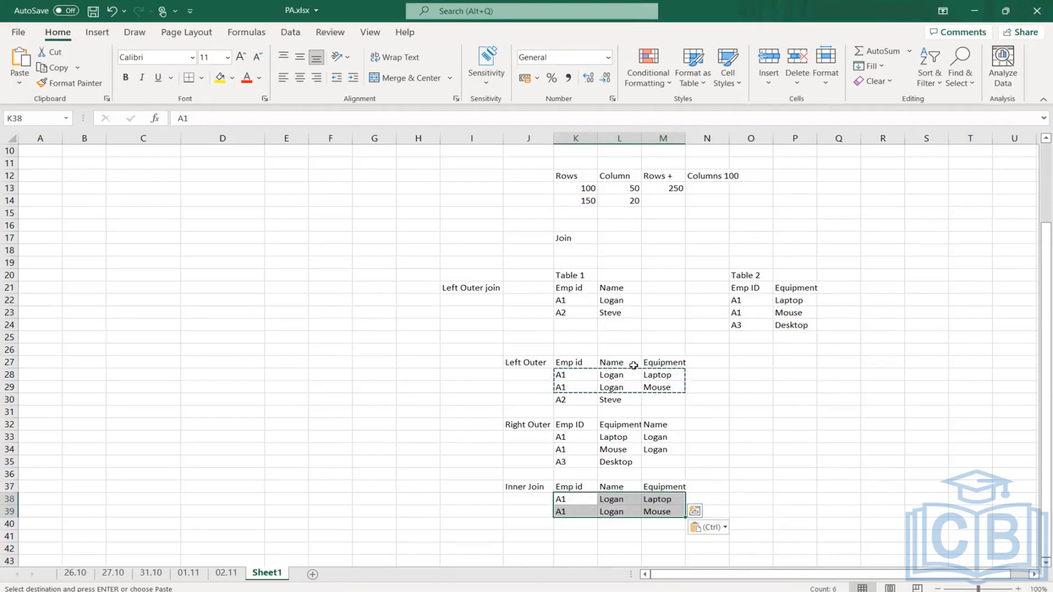
{"action": "left_click", "coordinate": [567, 303]}
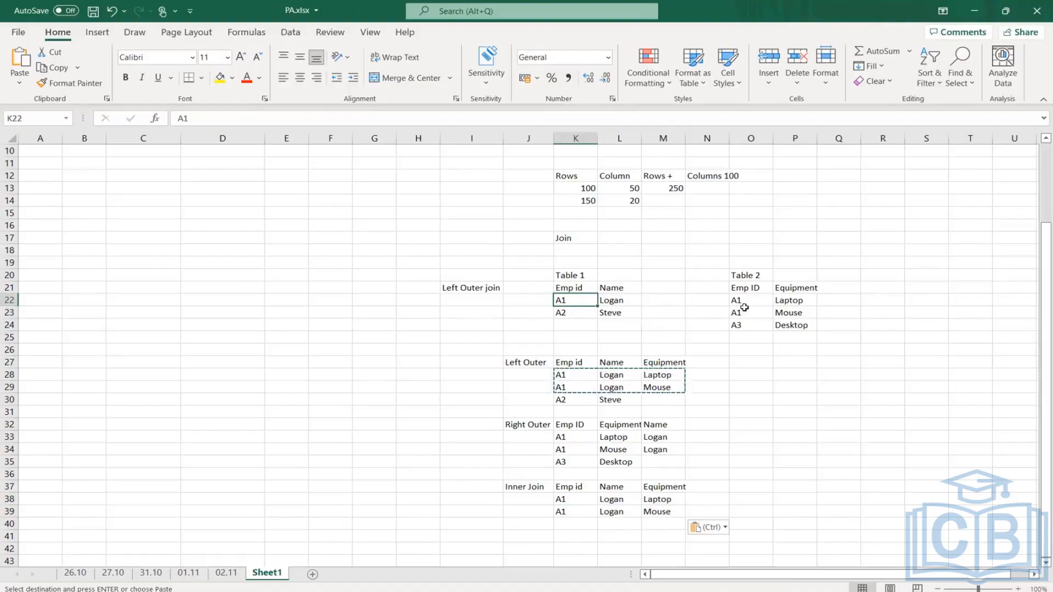
{"action": "left_click_drag", "start_coordinate": [798, 289], "coordinate": [803, 325]}
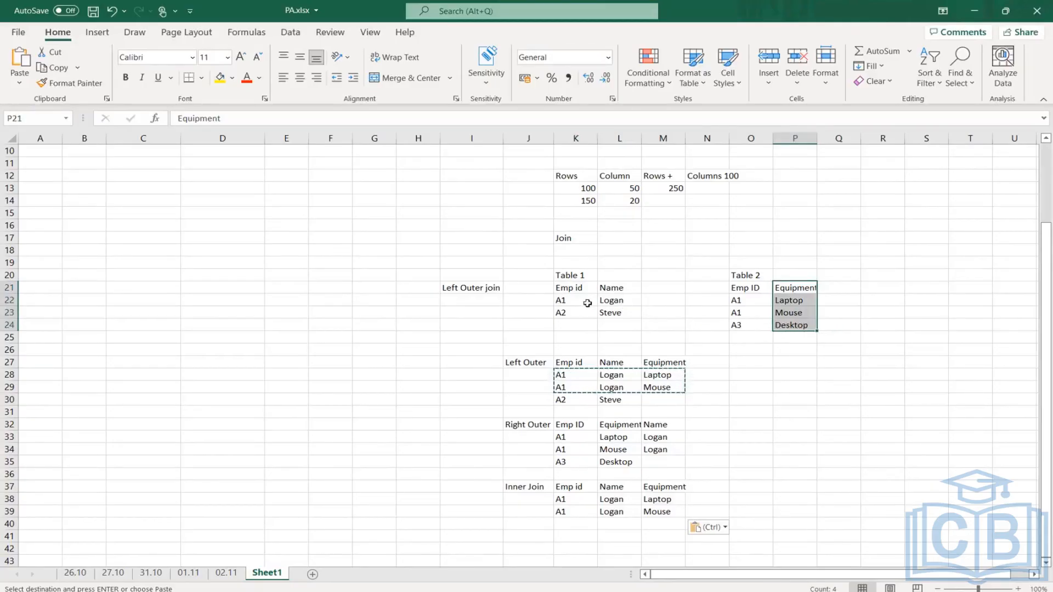
{"action": "double_click", "coordinate": [563, 299]}
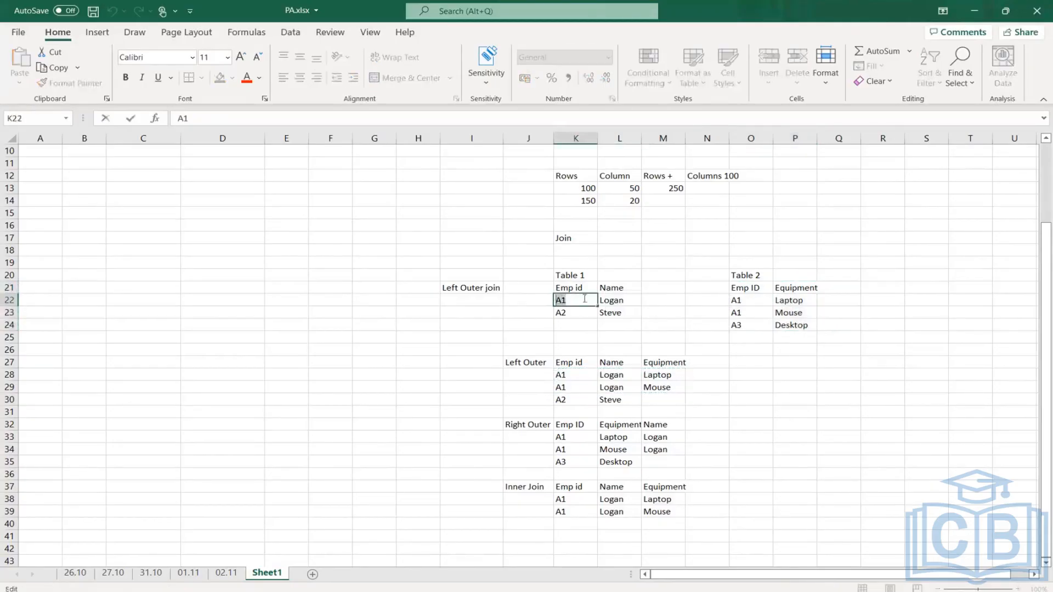
{"action": "left_click_drag", "start_coordinate": [755, 300], "coordinate": [750, 315]}
{"action": "left_click_drag", "start_coordinate": [563, 299], "coordinate": [624, 299]}
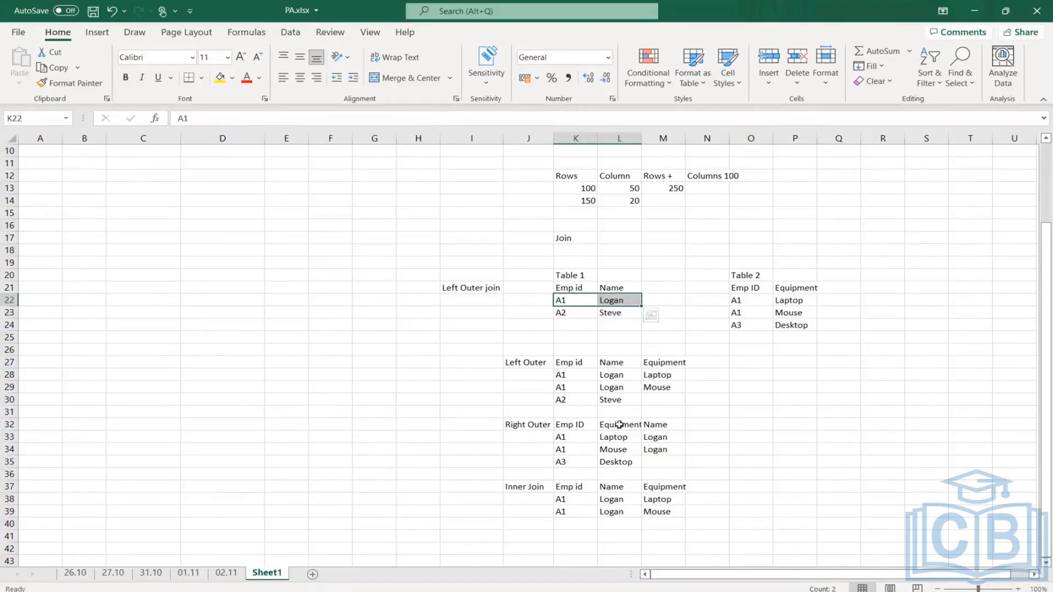
{"action": "left_click", "coordinate": [571, 298]}
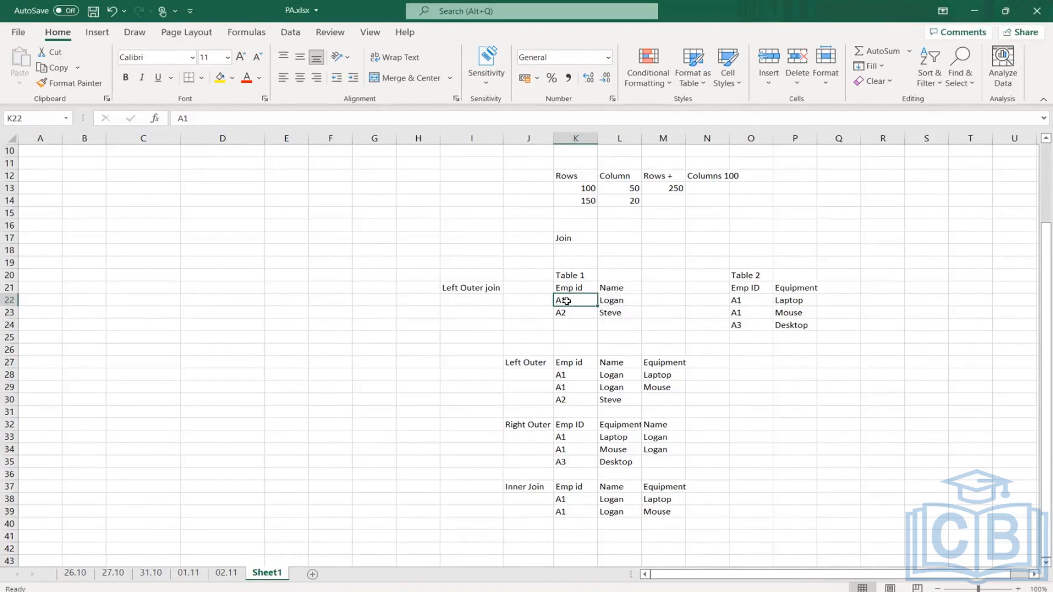
{"action": "left_click_drag", "start_coordinate": [753, 299], "coordinate": [751, 312]}
{"action": "left_click", "coordinate": [577, 301]}
{"action": "left_click_drag", "start_coordinate": [576, 301], "coordinate": [615, 301]}
{"action": "left_click_drag", "start_coordinate": [741, 299], "coordinate": [795, 314]}
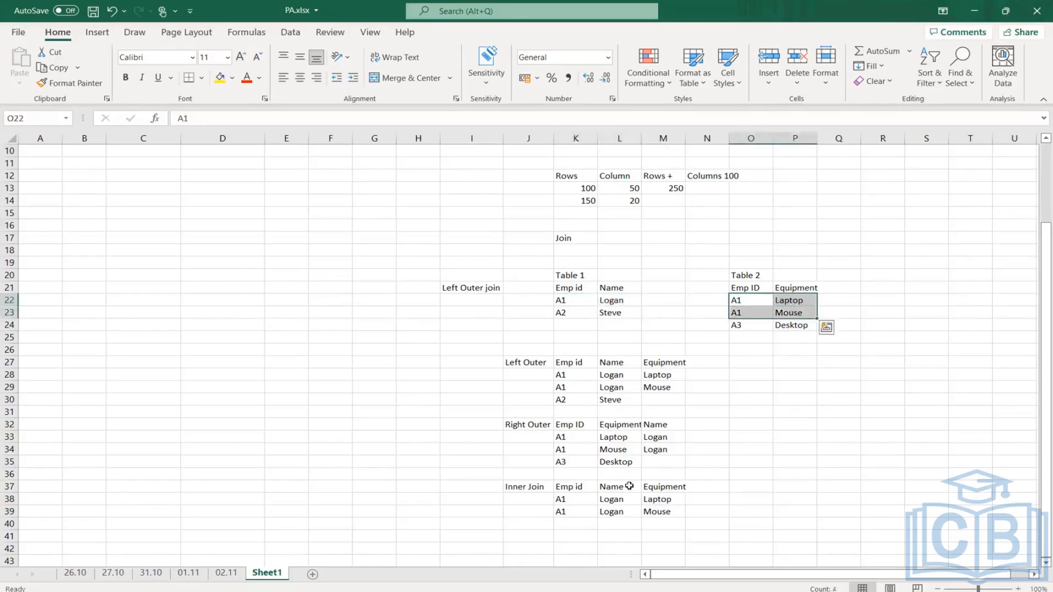
{"action": "left_click_drag", "start_coordinate": [563, 400], "coordinate": [662, 393]}
{"action": "left_click_drag", "start_coordinate": [736, 325], "coordinate": [821, 334]}
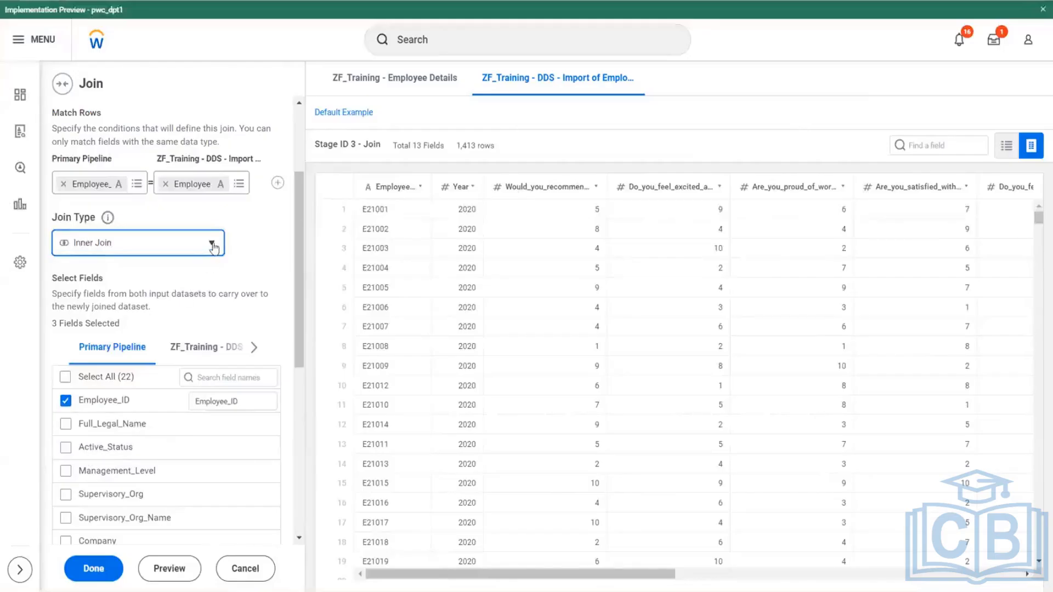
- Switch to Workday and set the join type to Full Outer Join
{"action": "left_click", "coordinate": [211, 241]}
{"action": "left_click", "coordinate": [81, 326]}
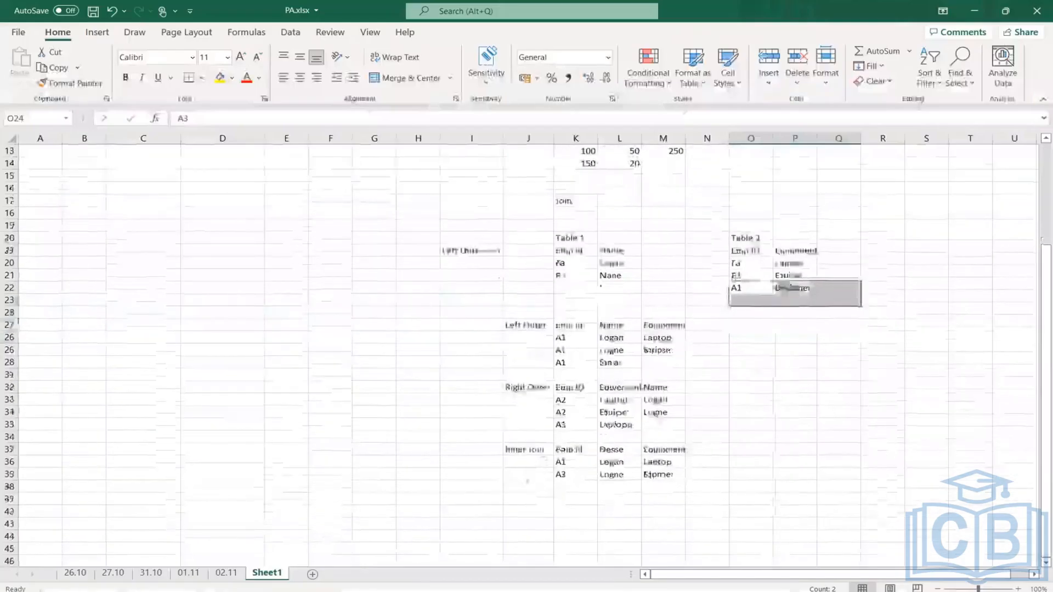
- In Excel, label J41 "Outer Join" and copy the Inner Join result's Emp id, Name and Equipment headers into K41:M41
{"action": "left_click", "coordinate": [523, 498]}
{"action": "type", "text": "Outer Join"}
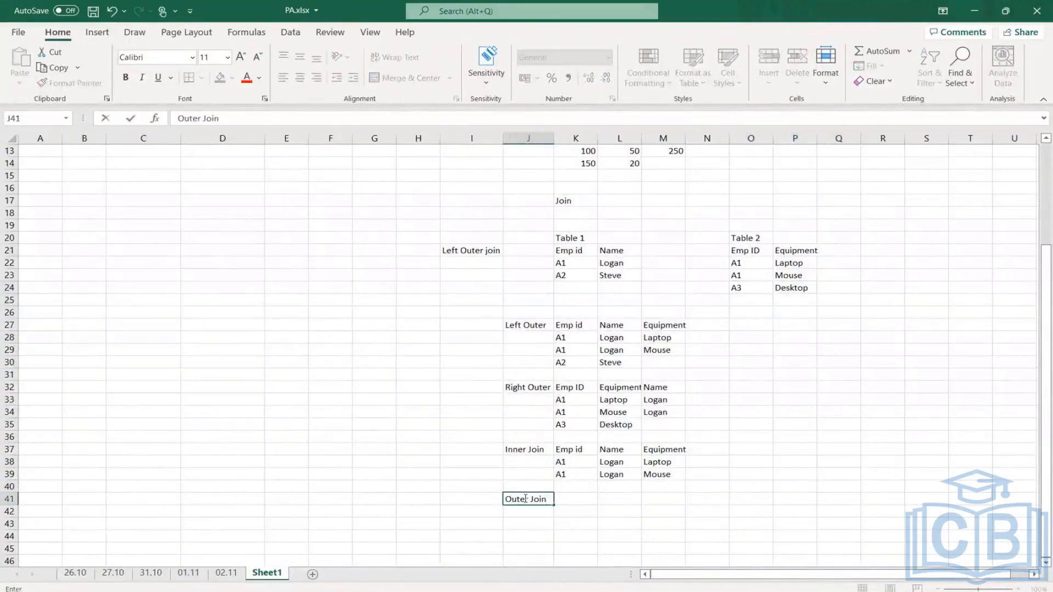
{"action": "key", "text": "Return"}
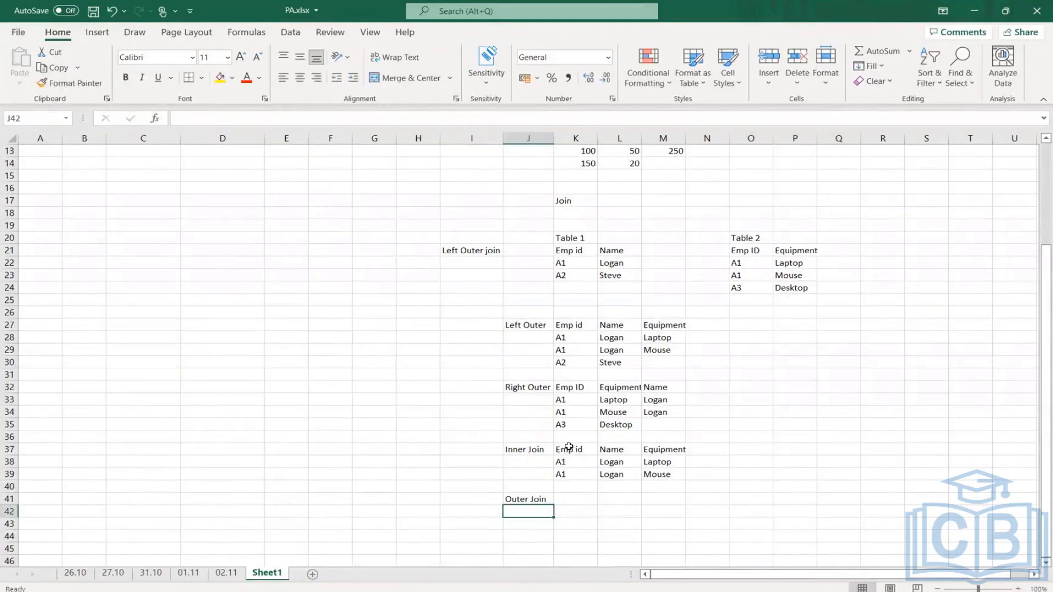
{"action": "left_click_drag", "start_coordinate": [567, 449], "coordinate": [655, 449]}
{"action": "key", "text": "ctrl+c"}
{"action": "left_click", "coordinate": [592, 492]}
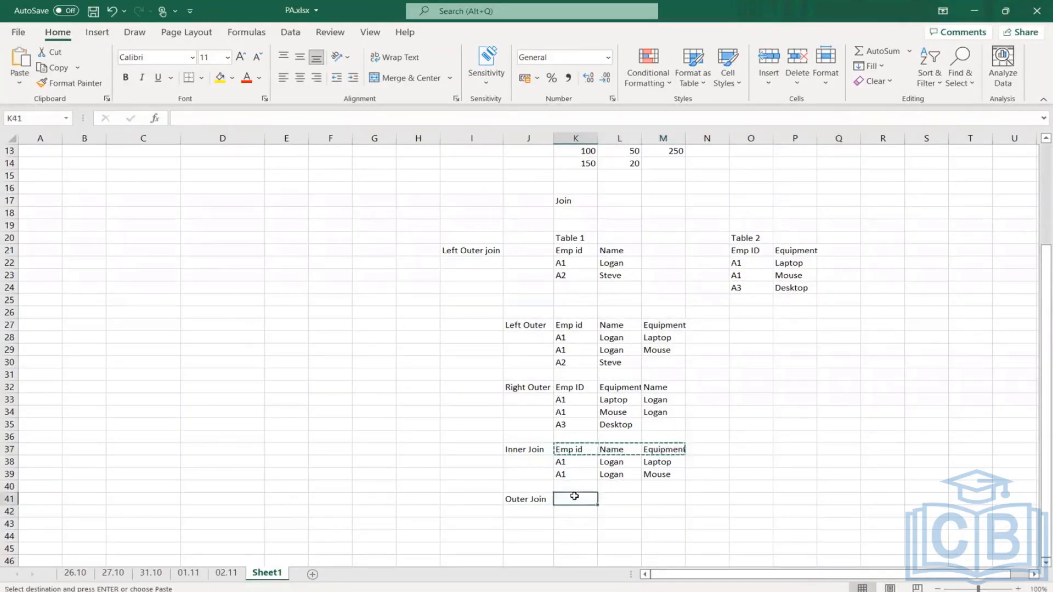
{"action": "key", "text": "ctrl+v"}
- Copy the A2 row of Table 1 into K42:L42 under the Outer Join headers
{"action": "left_click", "coordinate": [586, 275]}
{"action": "left_click_drag", "start_coordinate": [586, 276], "coordinate": [618, 275]}
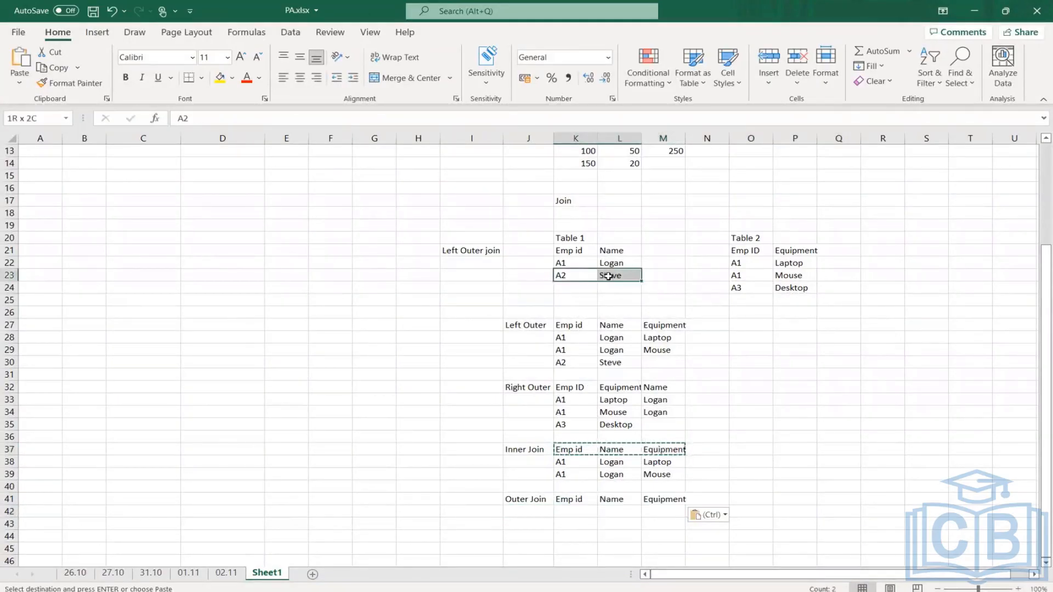
{"action": "key", "text": "ctrl+c"}
{"action": "left_click", "coordinate": [574, 511]}
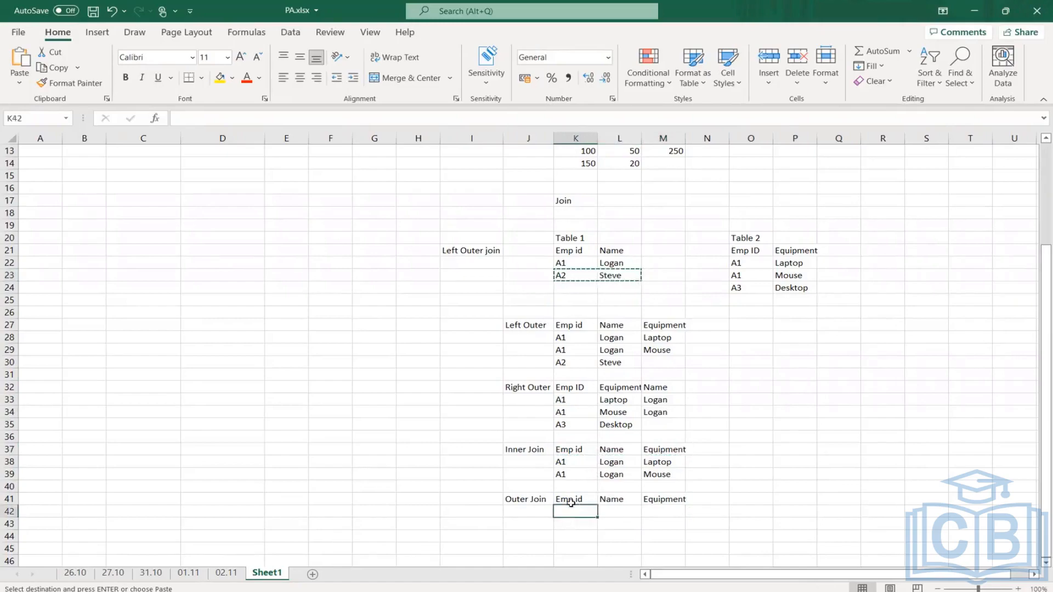
{"action": "key", "text": "ctrl+v"}
- Copy Table 2's A3 employee ID into K43 and its Desktop equipment value into M43 of the Outer Join result
{"action": "left_click", "coordinate": [739, 287]}
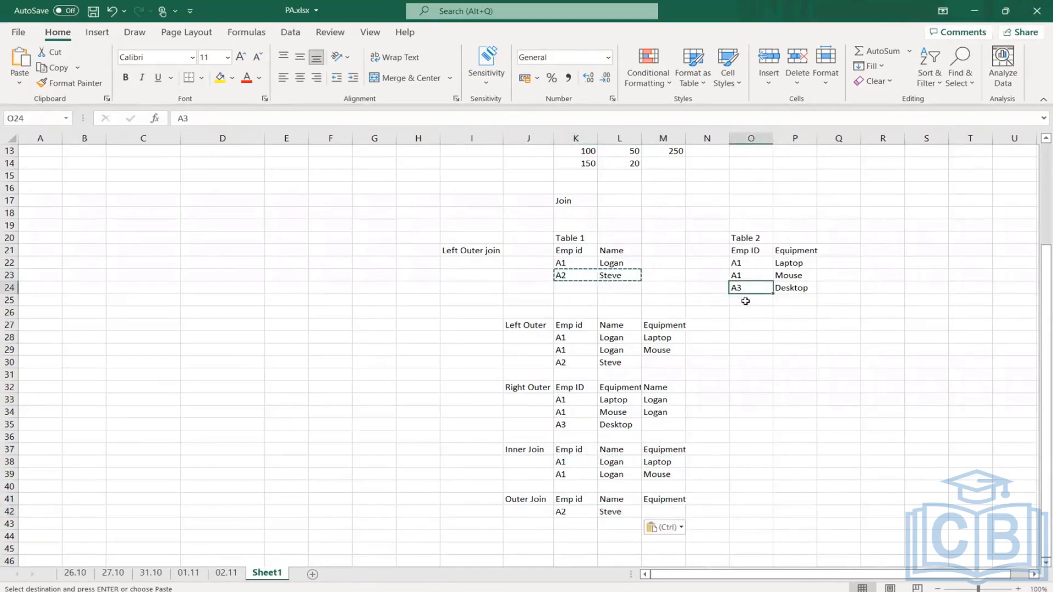
{"action": "key", "text": "ctrl+c"}
{"action": "left_click", "coordinate": [579, 518]}
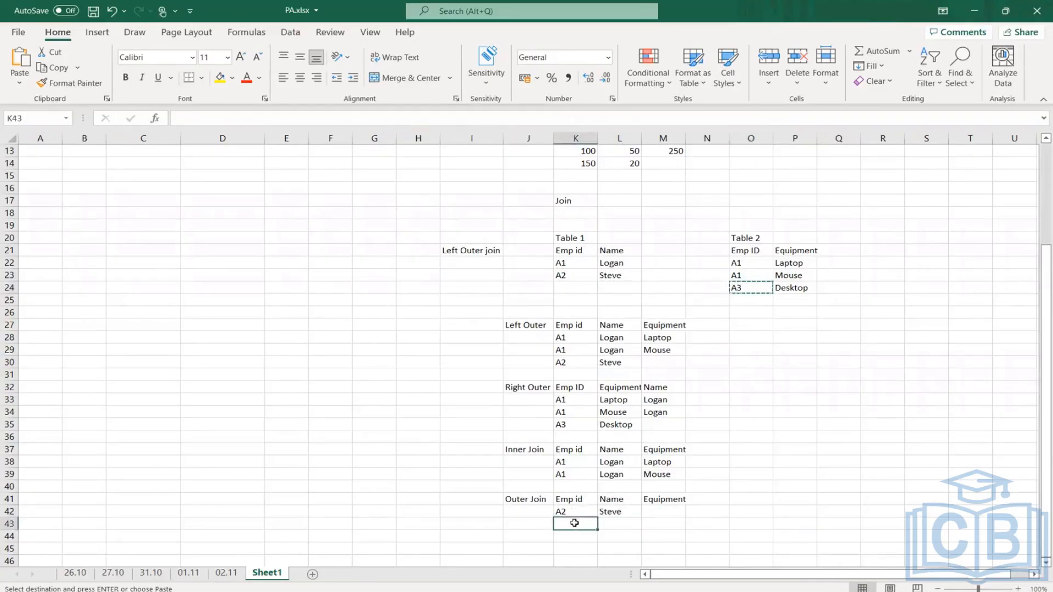
{"action": "key", "text": "ctrl+v"}
{"action": "left_click", "coordinate": [792, 291]}
{"action": "key", "text": "ctrl+c"}
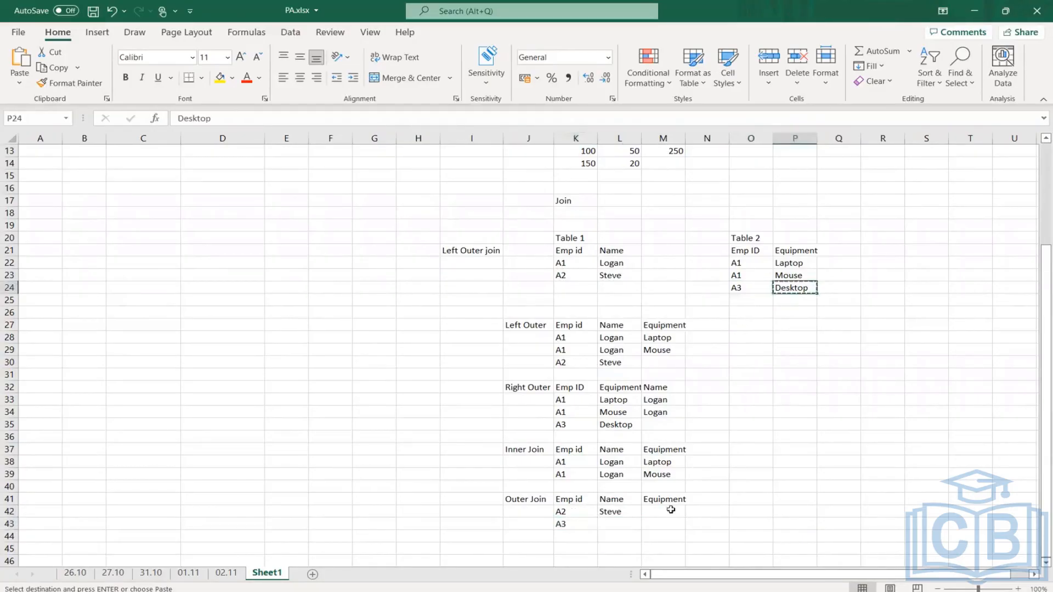
{"action": "left_click", "coordinate": [661, 524]}
{"action": "key", "text": "ctrl+v"}
{"action": "left_click", "coordinate": [784, 485]}
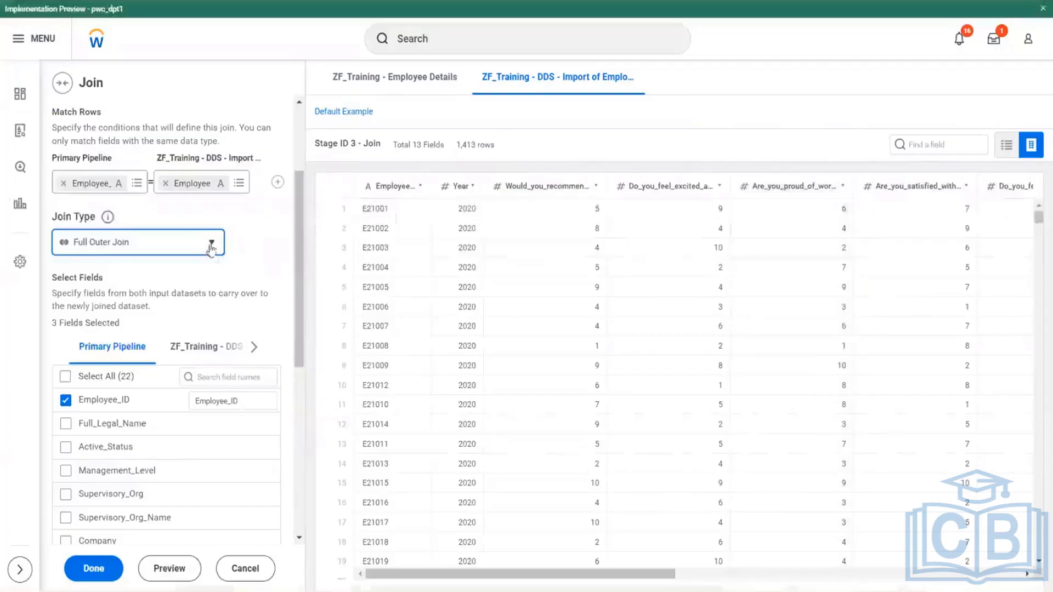
- Switch to Workday and set the join type to Left Outer Join
{"action": "left_click", "coordinate": [211, 244]}
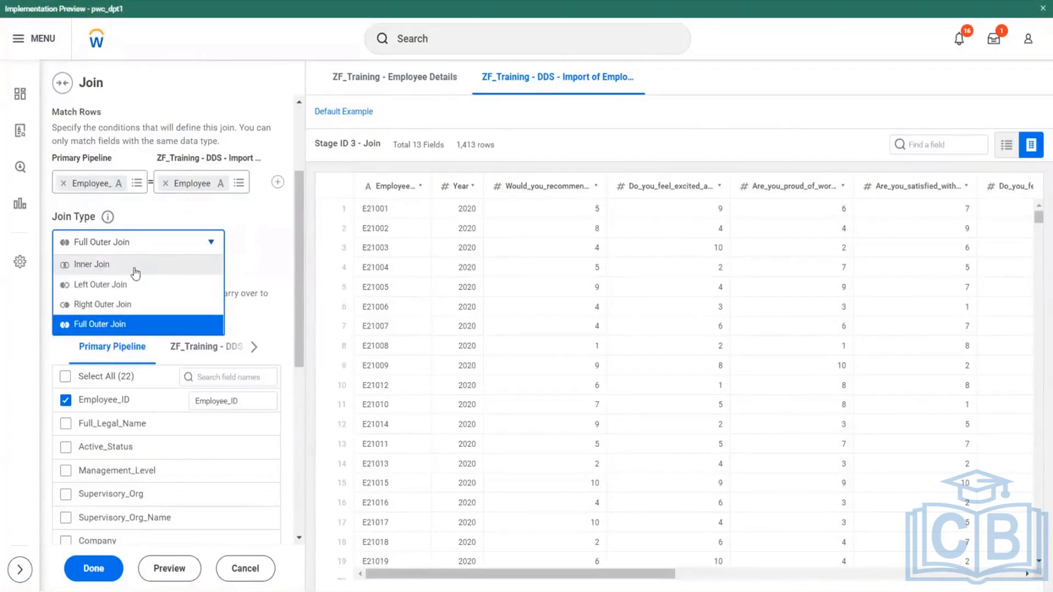
{"action": "left_click", "coordinate": [121, 286]}
{"action": "left_click", "coordinate": [274, 273]}
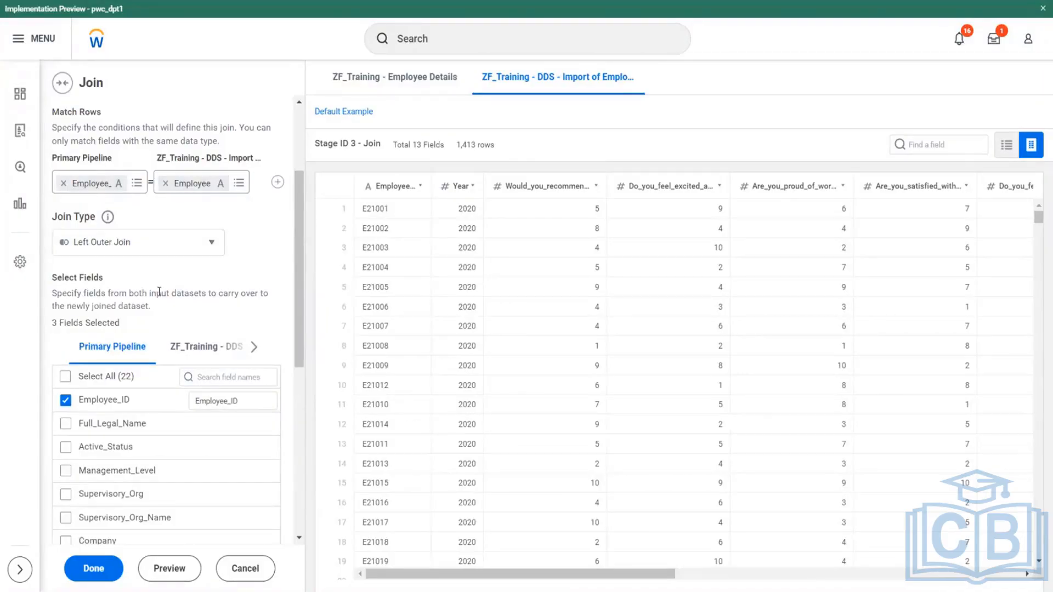
- Review the Match Rows condition pairing the employee ID fields of the Primary Pipeline and the imported survey dataset
{"action": "scroll", "coordinate": [165, 291], "scroll_direction": "down", "scroll_amount": 3}
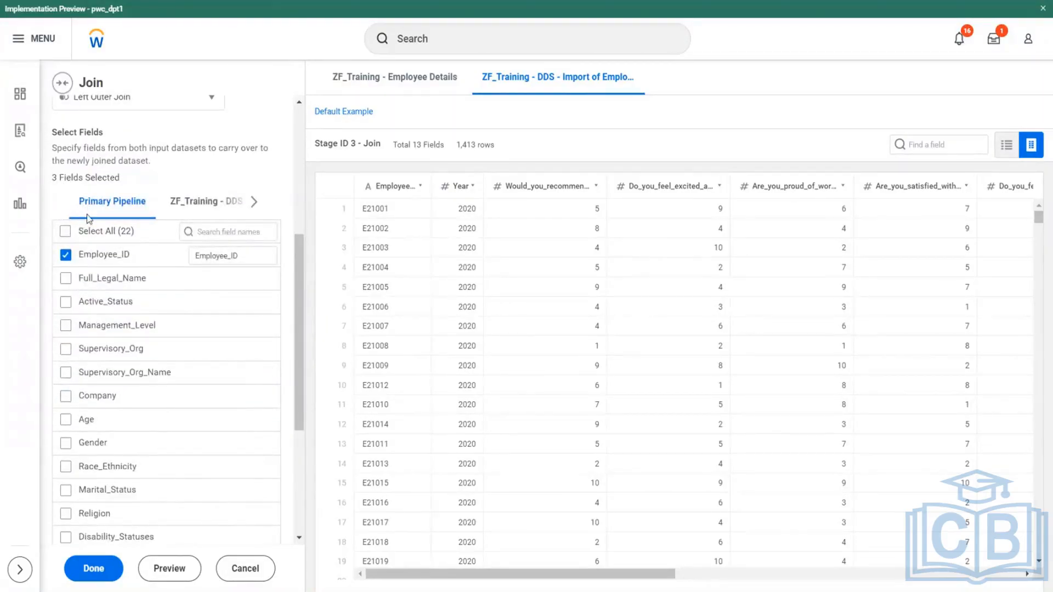
{"action": "scroll", "coordinate": [79, 207], "scroll_direction": "up", "scroll_amount": 6}
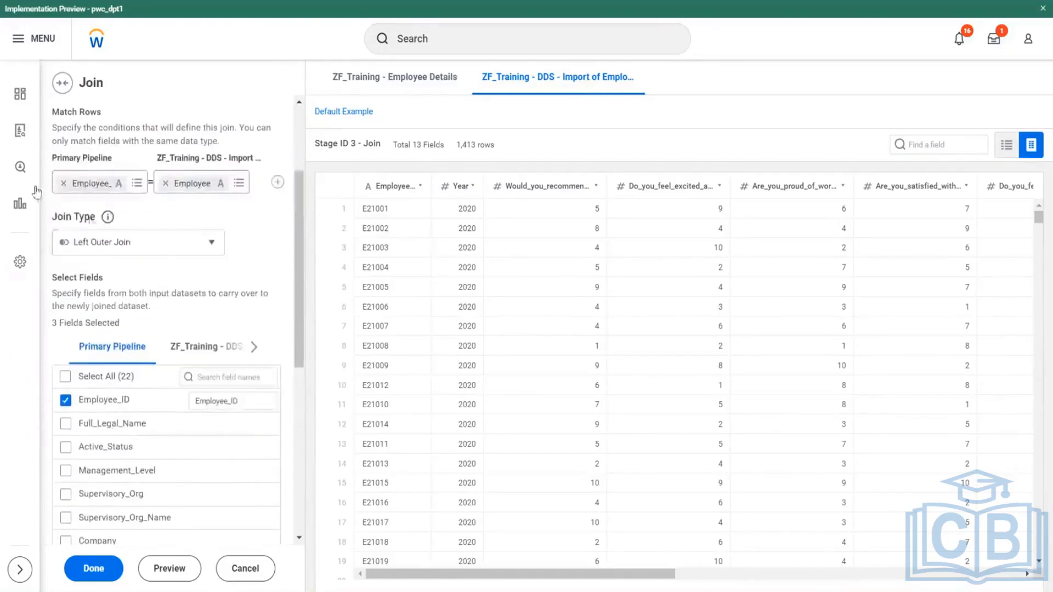
{"action": "left_click_drag", "start_coordinate": [53, 302], "coordinate": [106, 332]}
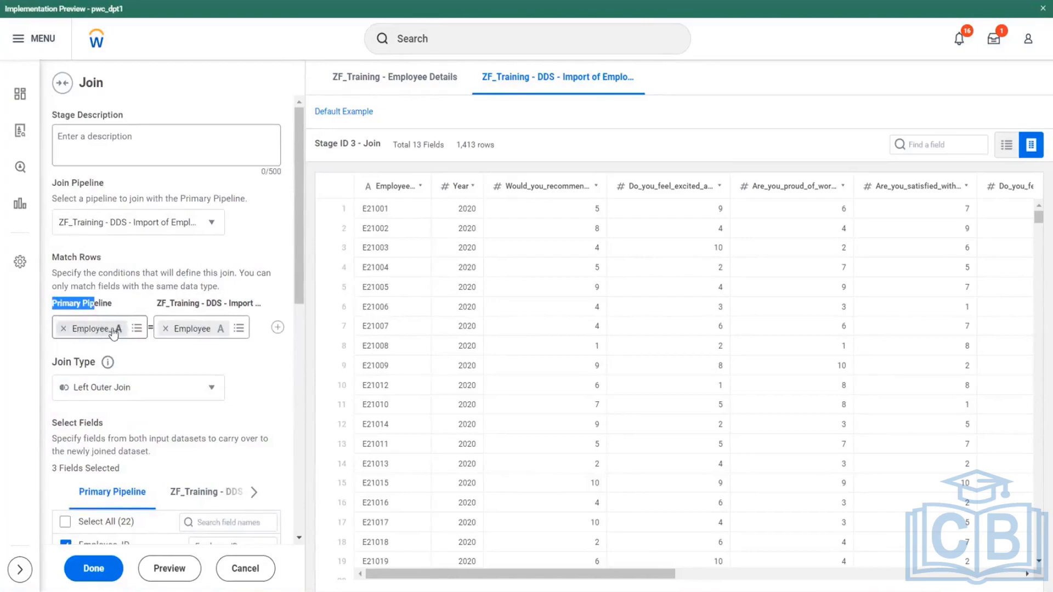
{"action": "left_click_drag", "start_coordinate": [177, 303], "coordinate": [258, 305]}
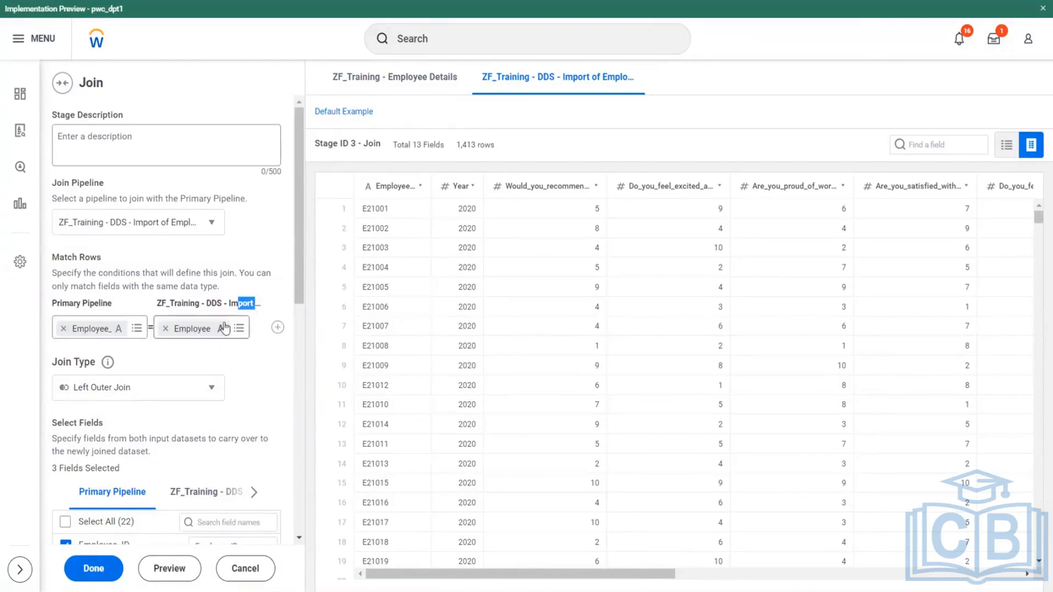
{"action": "scroll", "coordinate": [241, 318], "scroll_direction": "down", "scroll_amount": 5}
{"action": "scroll", "coordinate": [150, 231], "scroll_direction": "down", "scroll_amount": 1}
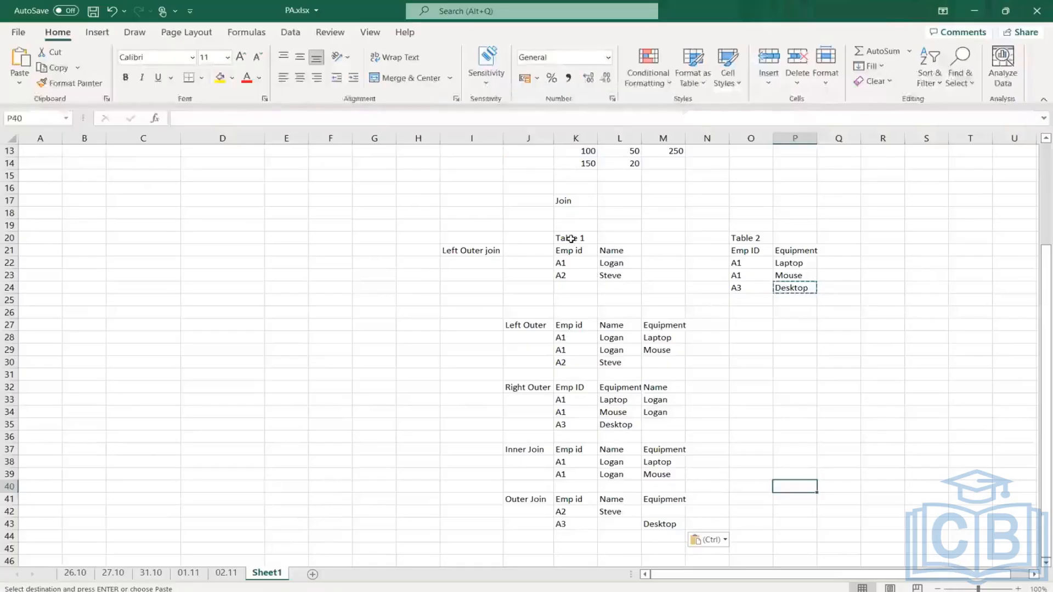
- Check Table 1 and Table 2 in Excel, and select all 22 Primary Pipeline fields for the join in Workday
{"action": "left_click_drag", "start_coordinate": [570, 251], "coordinate": [630, 279]}
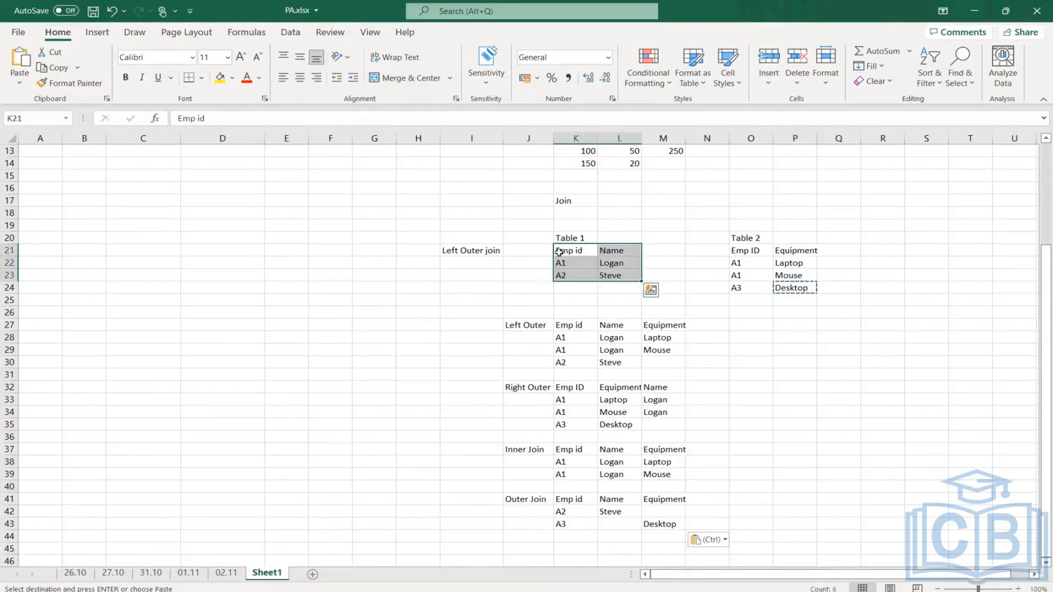
{"action": "left_click_drag", "start_coordinate": [739, 264], "coordinate": [738, 275]}
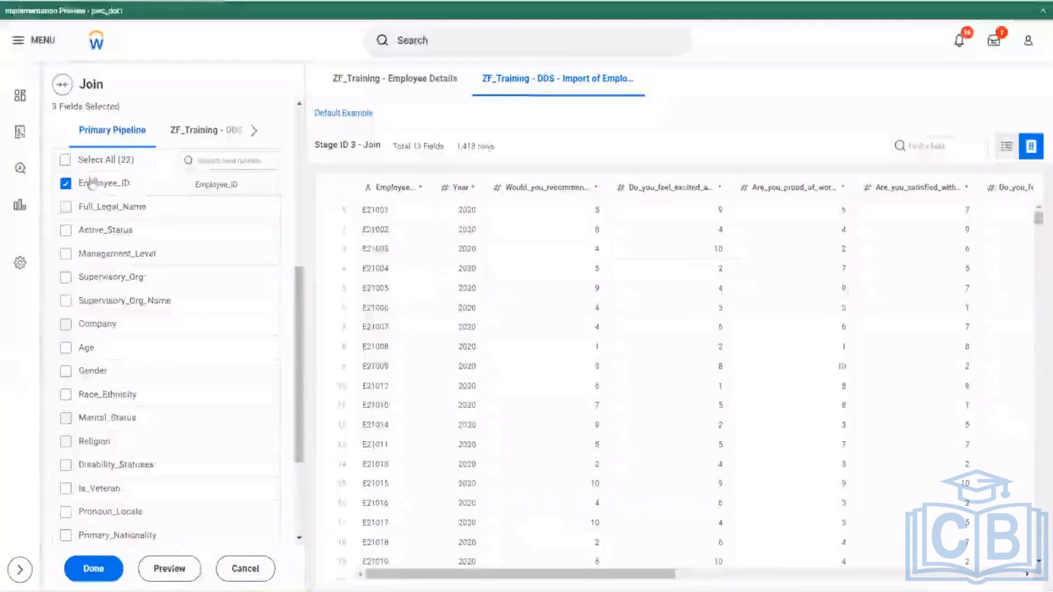
{"action": "left_click", "coordinate": [65, 159]}
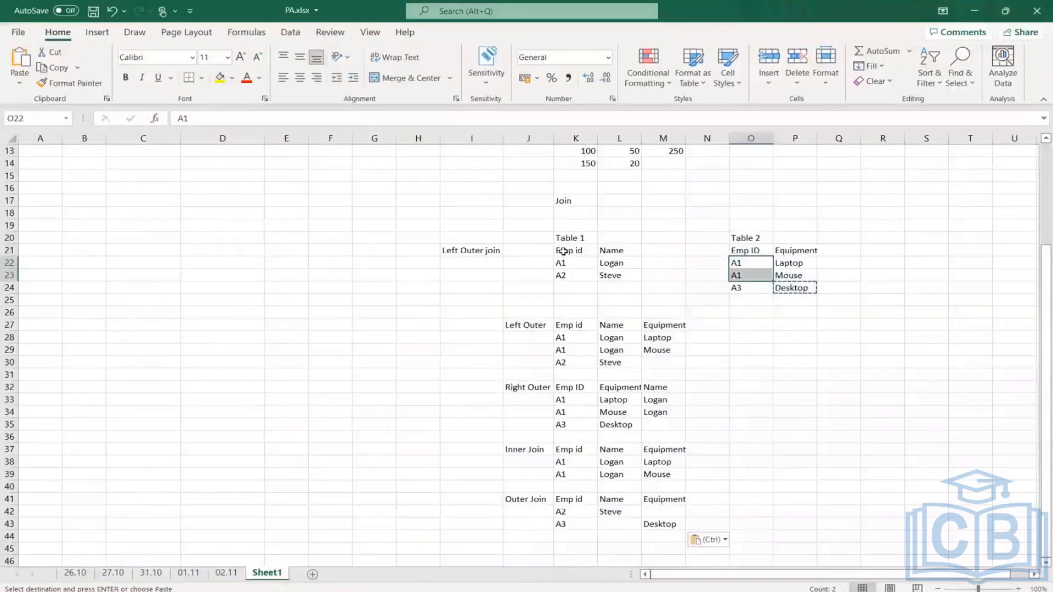
- In Excel, compare Table 1's Emp id and Name columns with the same columns in the Left Outer result
{"action": "left_click", "coordinate": [562, 252]}
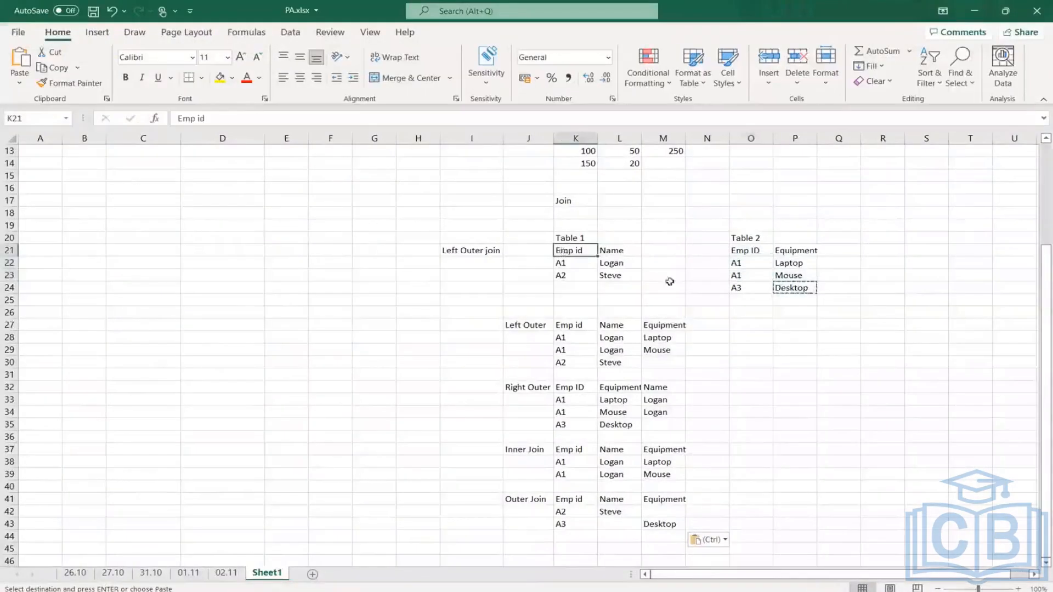
{"action": "left_click", "coordinate": [564, 263]}
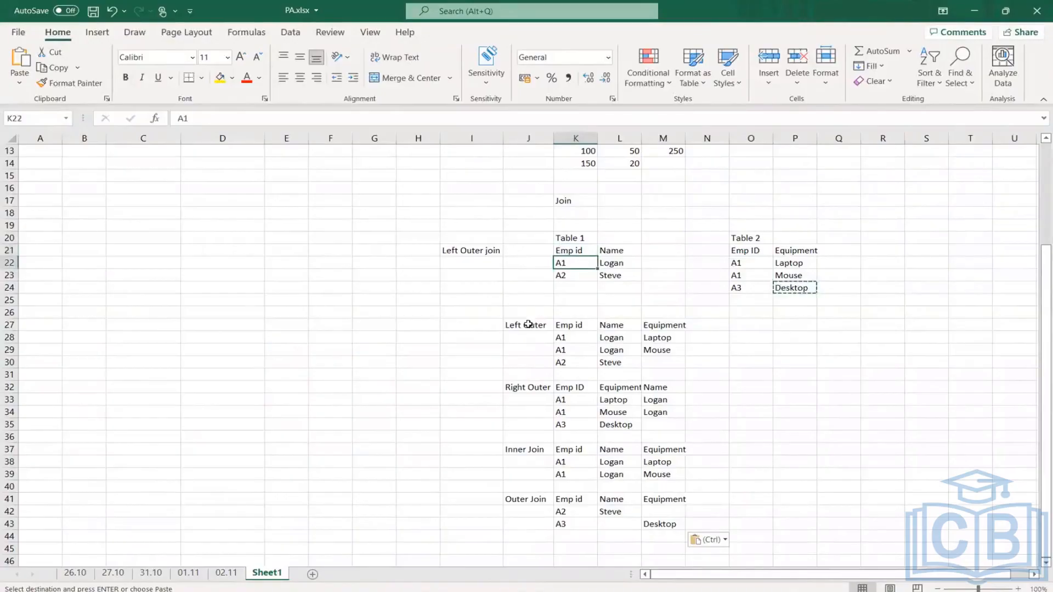
{"action": "left_click", "coordinate": [528, 324]}
{"action": "left_click", "coordinate": [573, 256]}
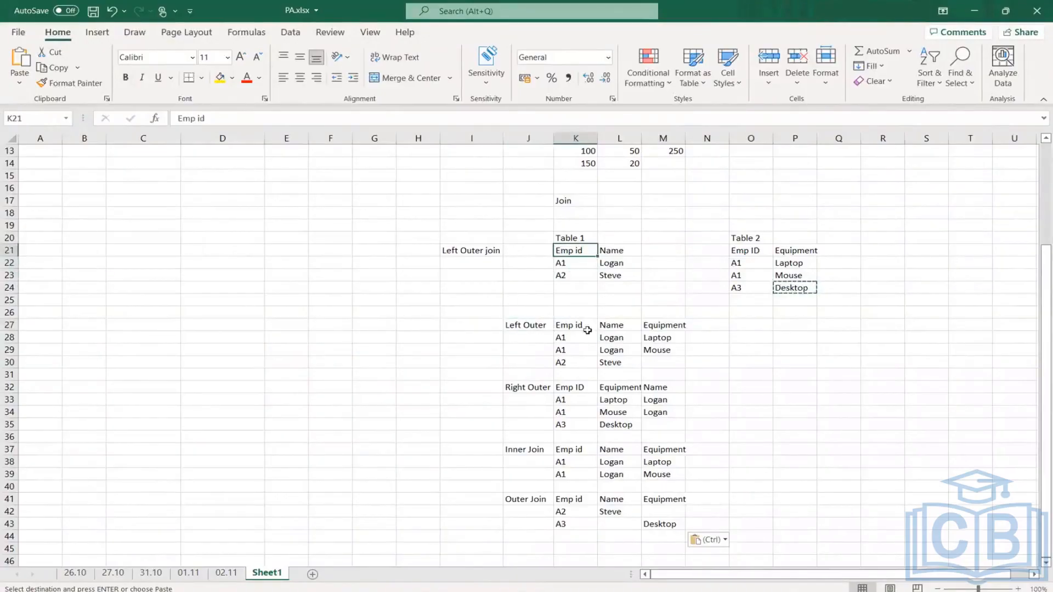
{"action": "left_click", "coordinate": [575, 322]}
{"action": "left_click", "coordinate": [614, 253]}
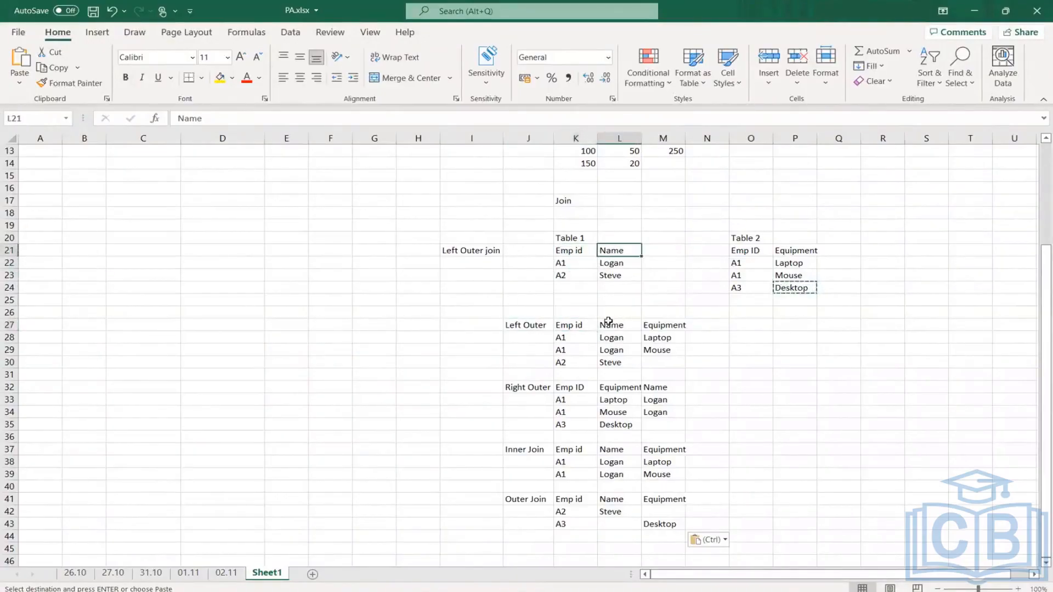
{"action": "left_click_drag", "start_coordinate": [609, 322], "coordinate": [568, 347]}
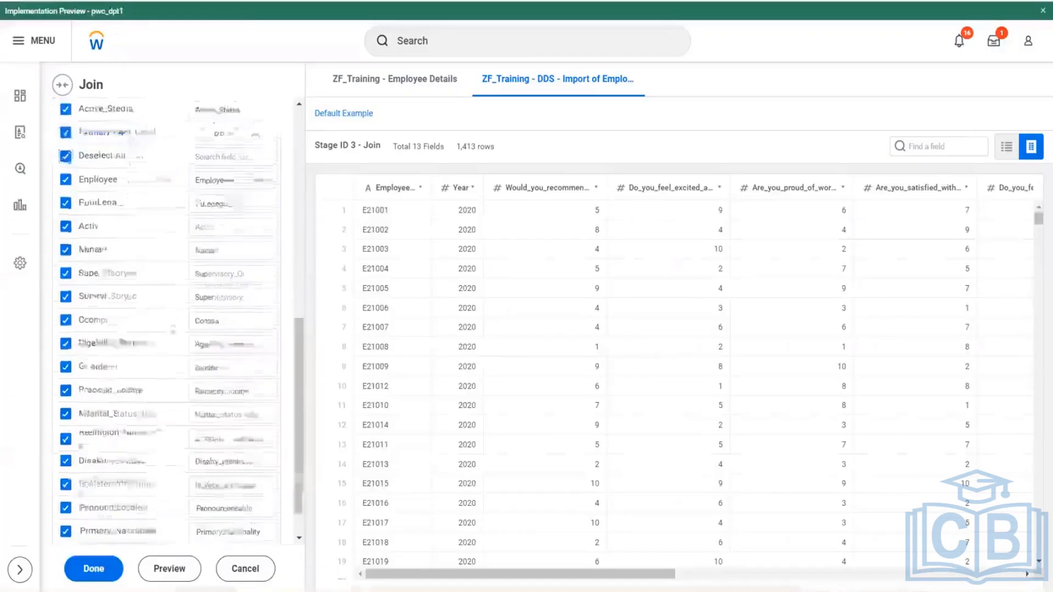
- Switch to Workday and select all 13 fields of the ZF_Training - DDS survey dataset for the join
{"action": "scroll", "coordinate": [155, 353], "scroll_direction": "down", "scroll_amount": 5}
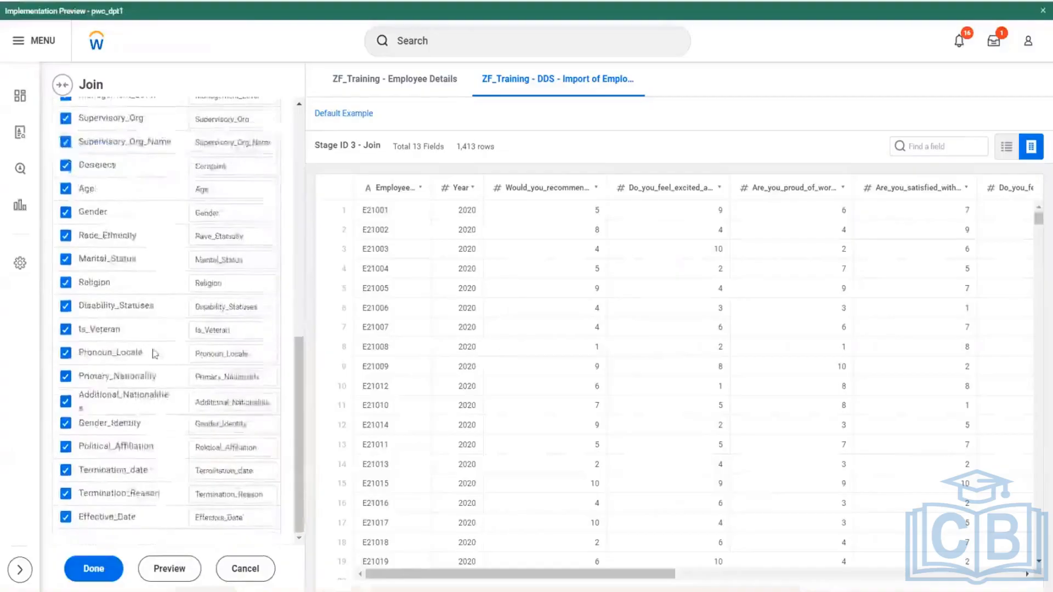
{"action": "scroll", "coordinate": [154, 354], "scroll_direction": "up", "scroll_amount": 10}
{"action": "scroll", "coordinate": [99, 346], "scroll_direction": "down", "scroll_amount": 1}
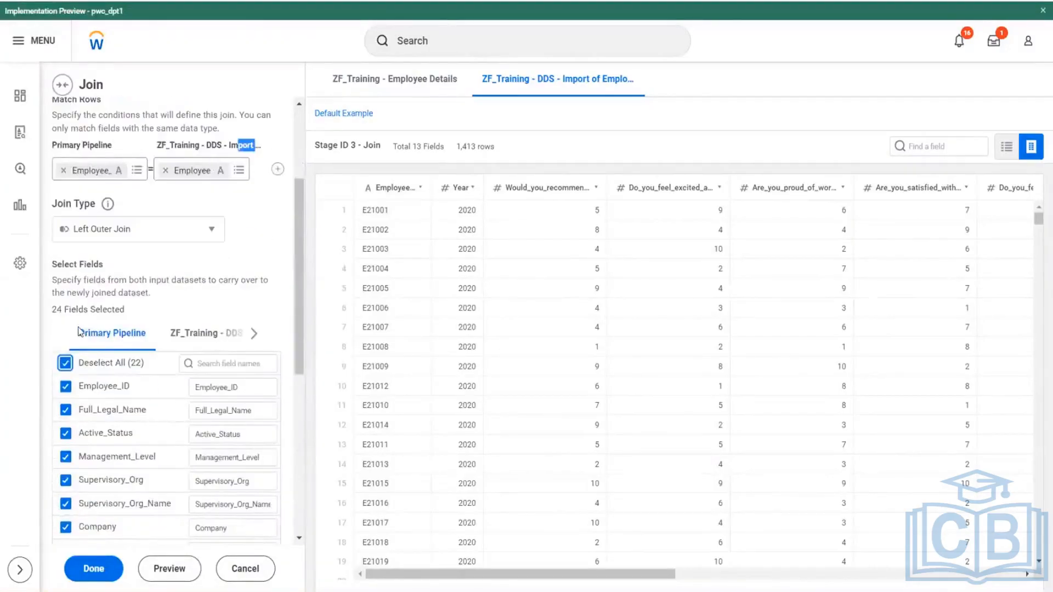
{"action": "left_click_drag", "start_coordinate": [80, 331], "coordinate": [145, 338]}
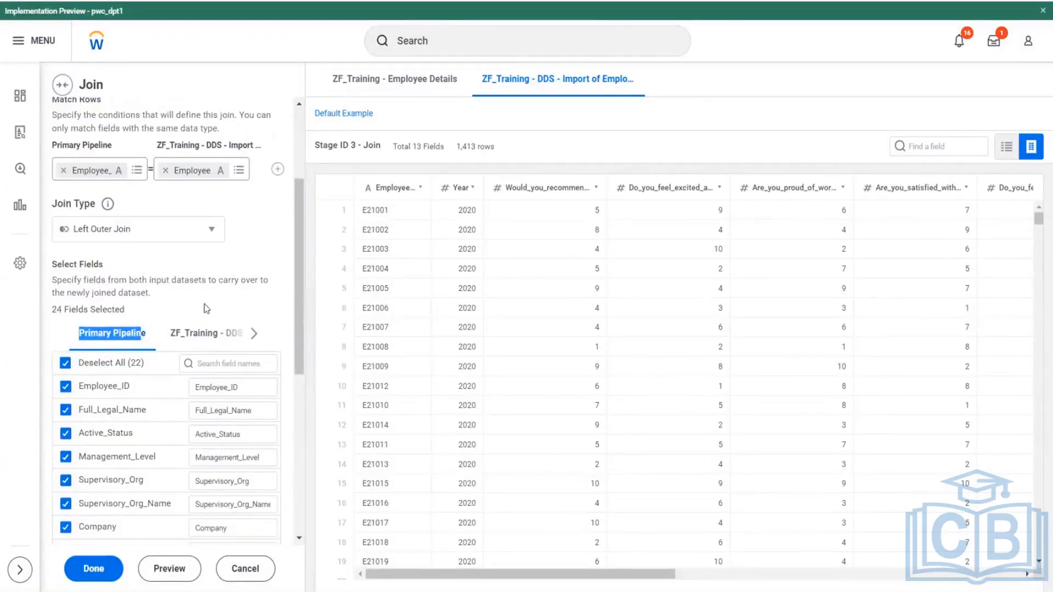
{"action": "scroll", "coordinate": [209, 296], "scroll_direction": "down", "scroll_amount": 1}
{"action": "left_click", "coordinate": [220, 262]}
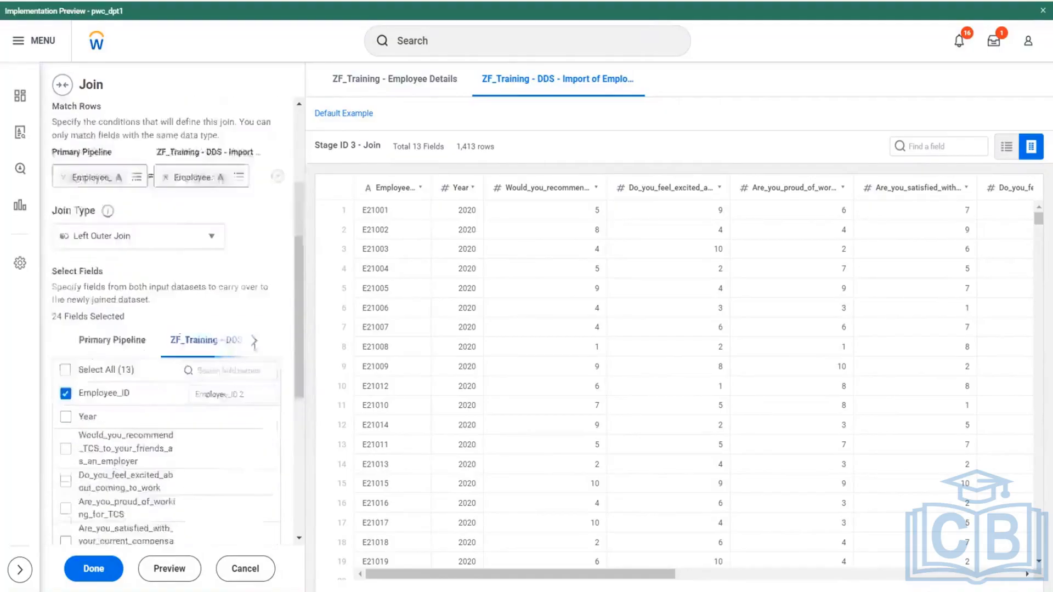
{"action": "scroll", "coordinate": [255, 345], "scroll_direction": "down", "scroll_amount": 3}
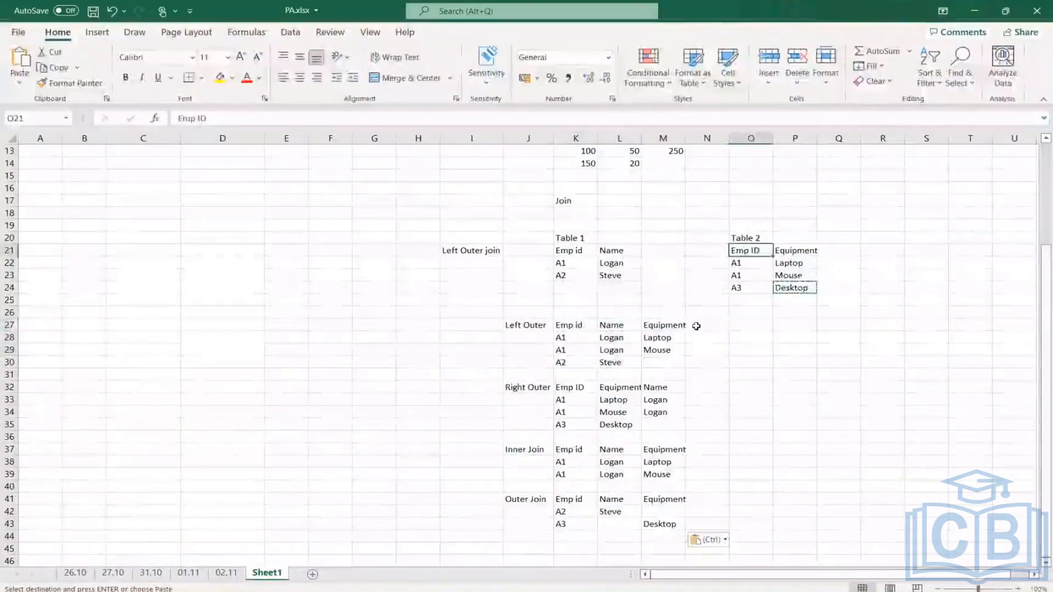
{"action": "left_click", "coordinate": [695, 326]}
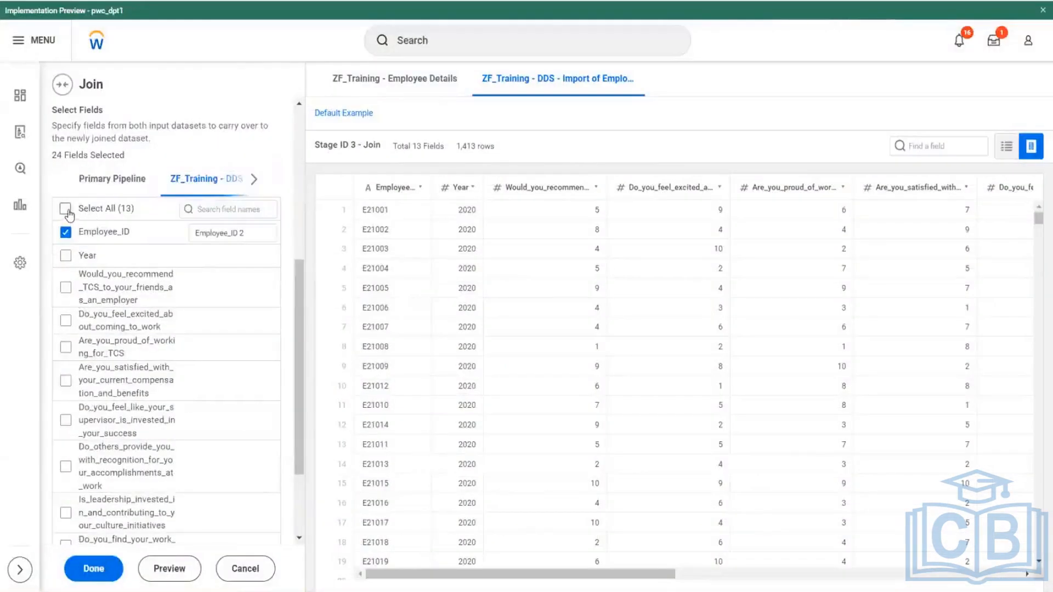
{"action": "left_click", "coordinate": [66, 254]}
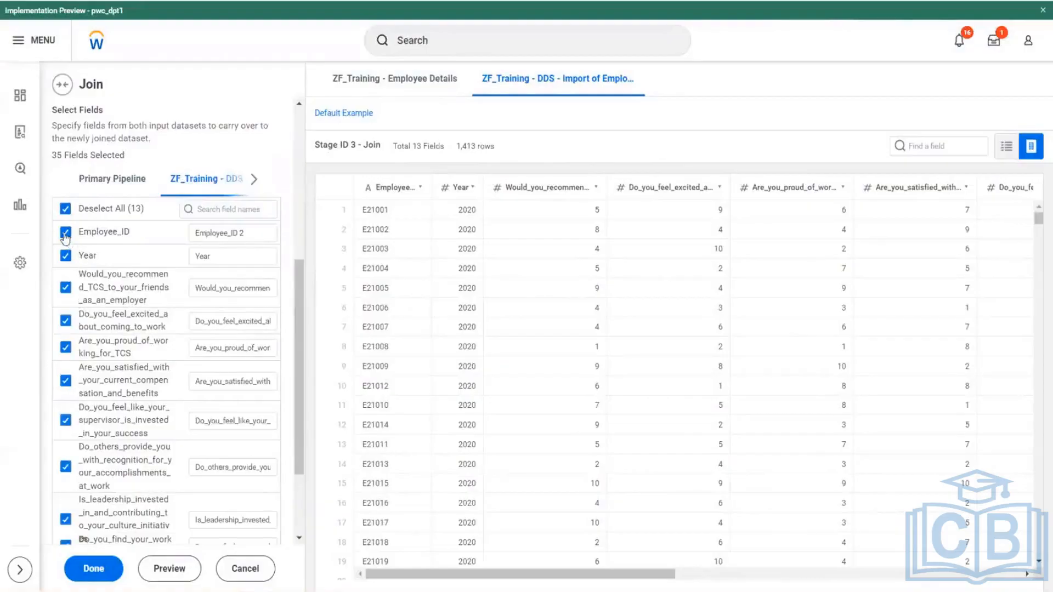
- Exclude the survey dataset's duplicate Employee_ID and Employee ID fields from the joined output
{"action": "left_click", "coordinate": [65, 237]}
{"action": "scroll", "coordinate": [132, 310], "scroll_direction": "down", "scroll_amount": 3}
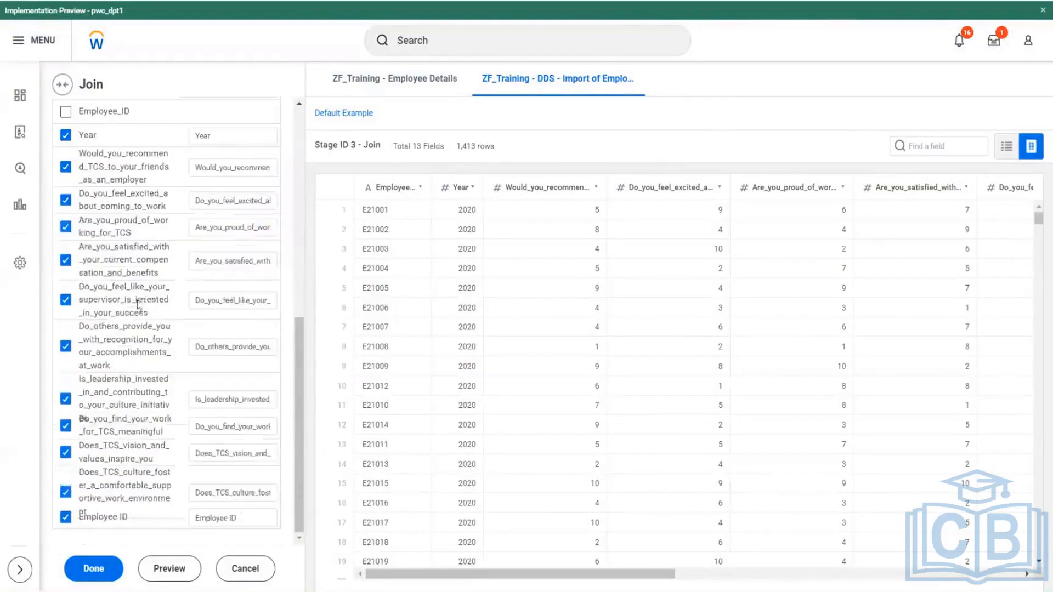
{"action": "left_click", "coordinate": [65, 518]}
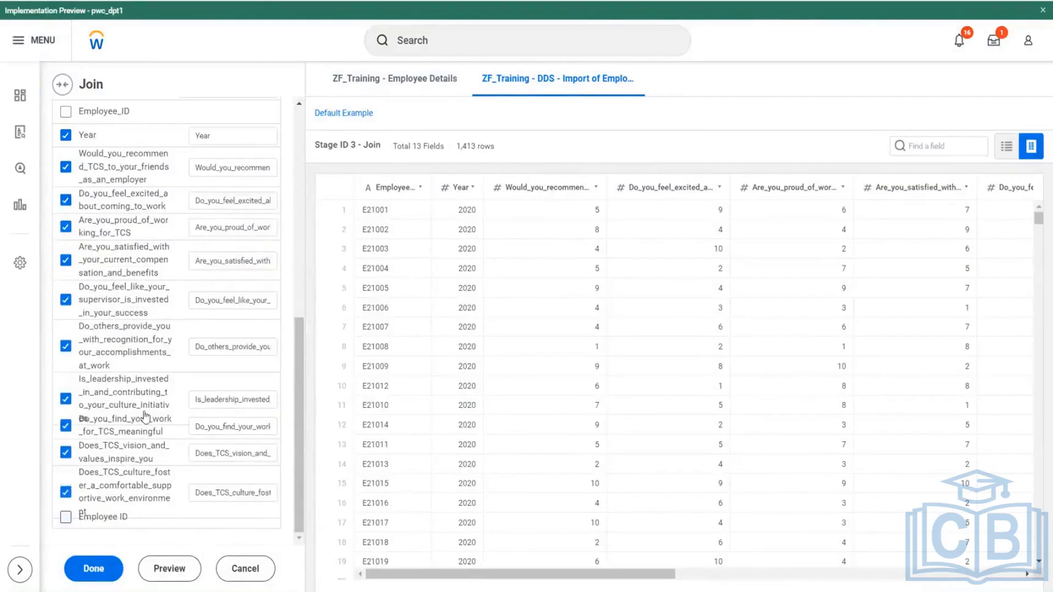
{"action": "scroll", "coordinate": [144, 418], "scroll_direction": "up", "scroll_amount": 5}
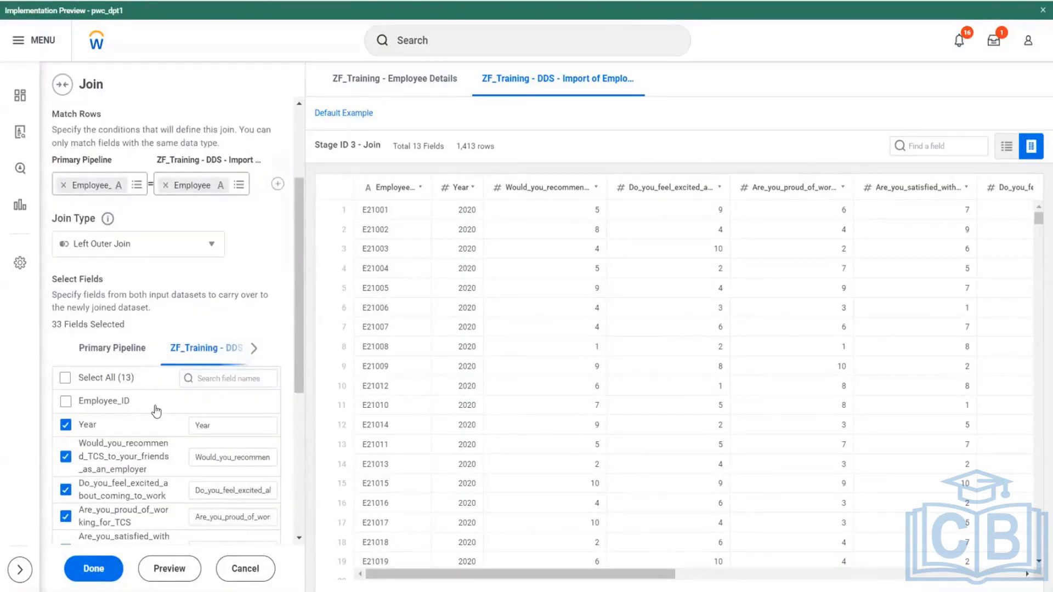
- In Excel, compare Table 2's Emp ID column and Equipment header with Table 1's Emp id and Name headers
{"action": "key", "text": "alt+Tab"}
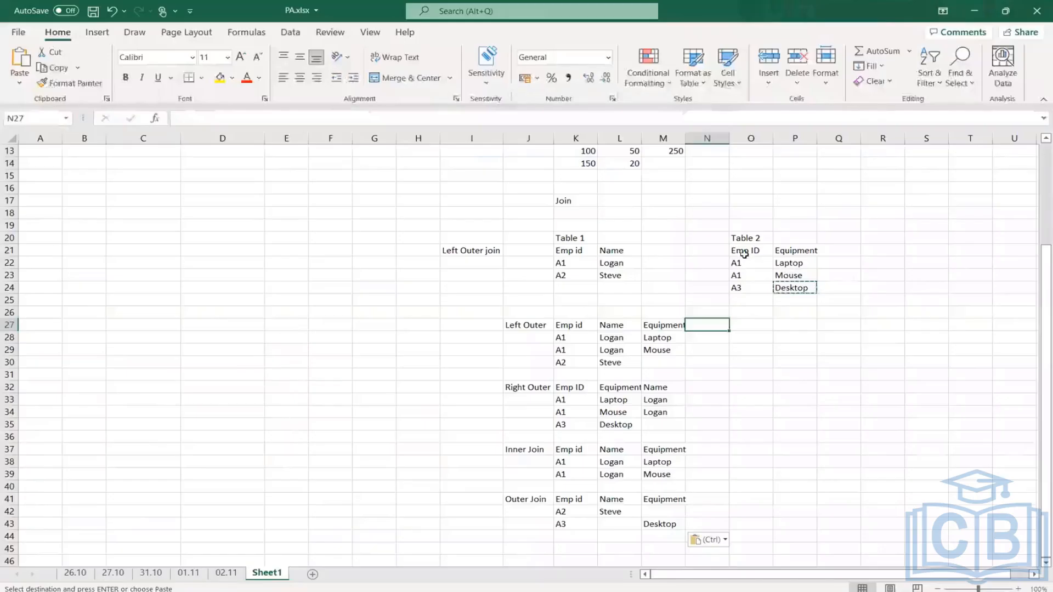
{"action": "left_click_drag", "start_coordinate": [743, 250], "coordinate": [742, 286]}
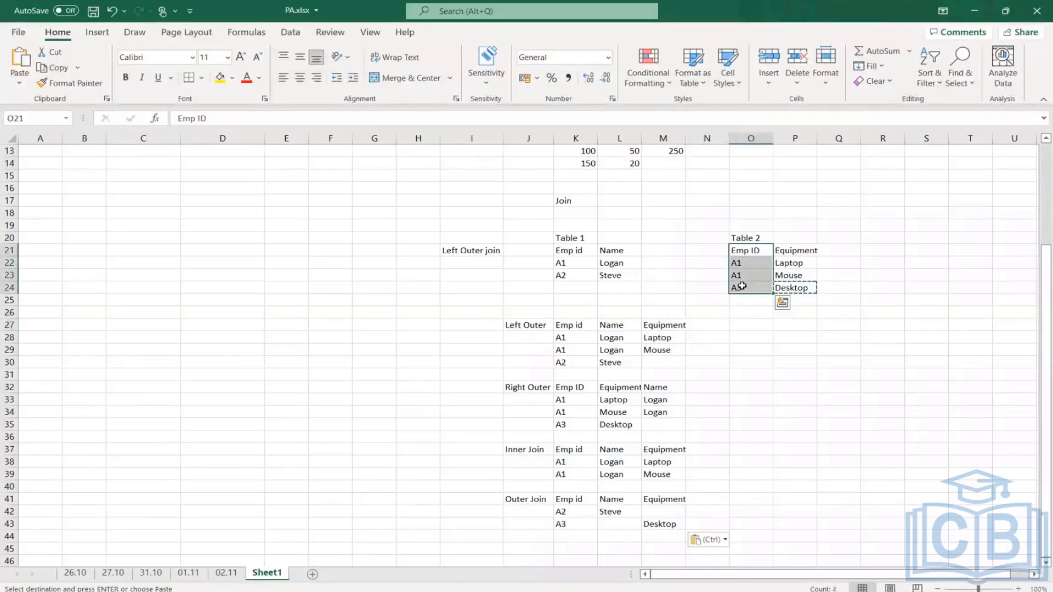
{"action": "left_click_drag", "start_coordinate": [567, 250], "coordinate": [625, 250]}
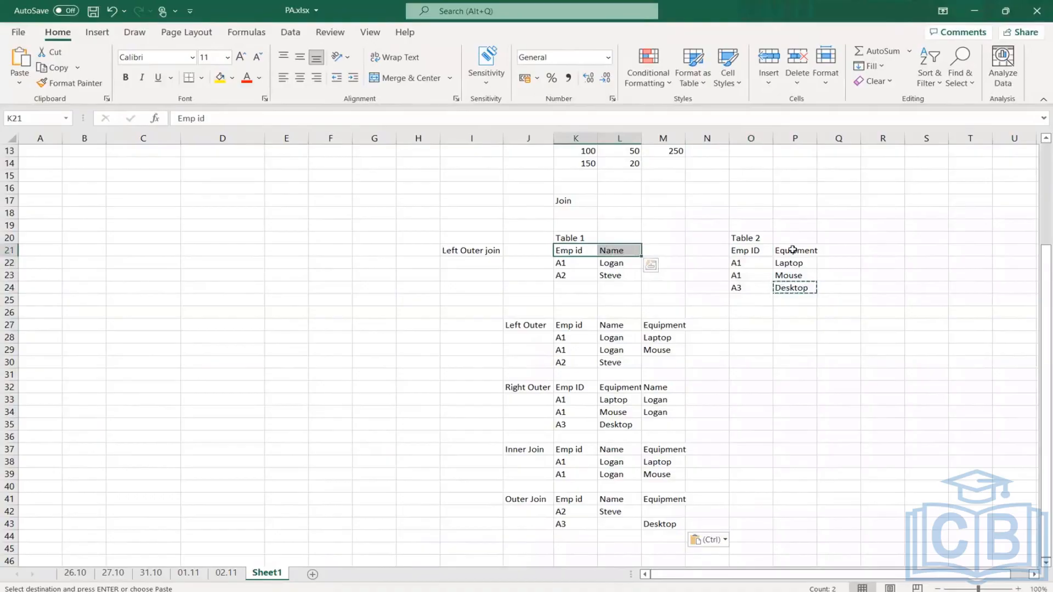
{"action": "left_click", "coordinate": [792, 250]}
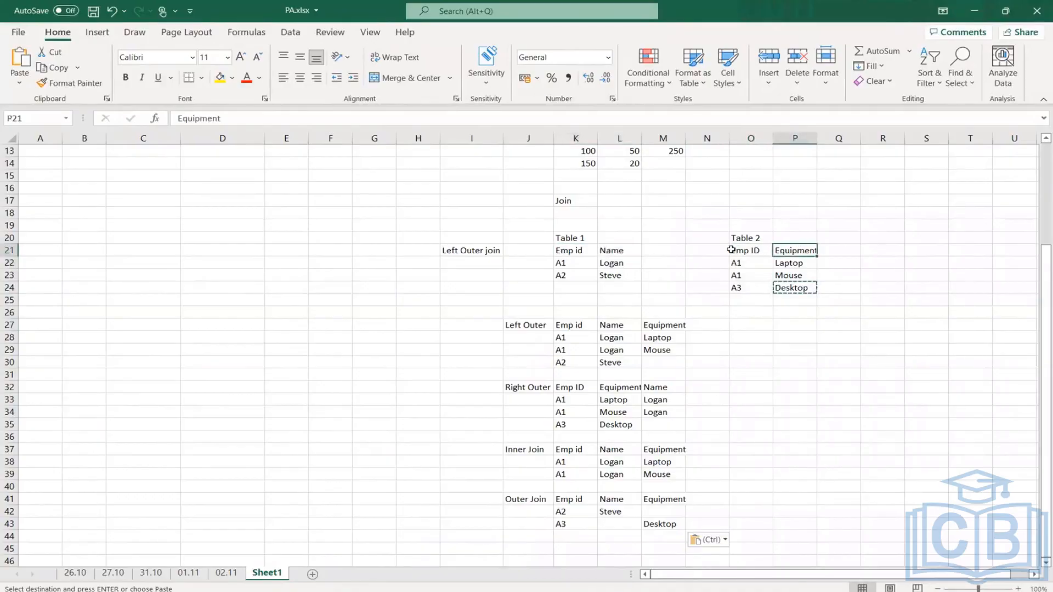
- Compare Table 1's Emp id header with the Left Outer header row in Excel, and preview the left outer join in Workday
{"action": "left_click", "coordinate": [576, 251]}
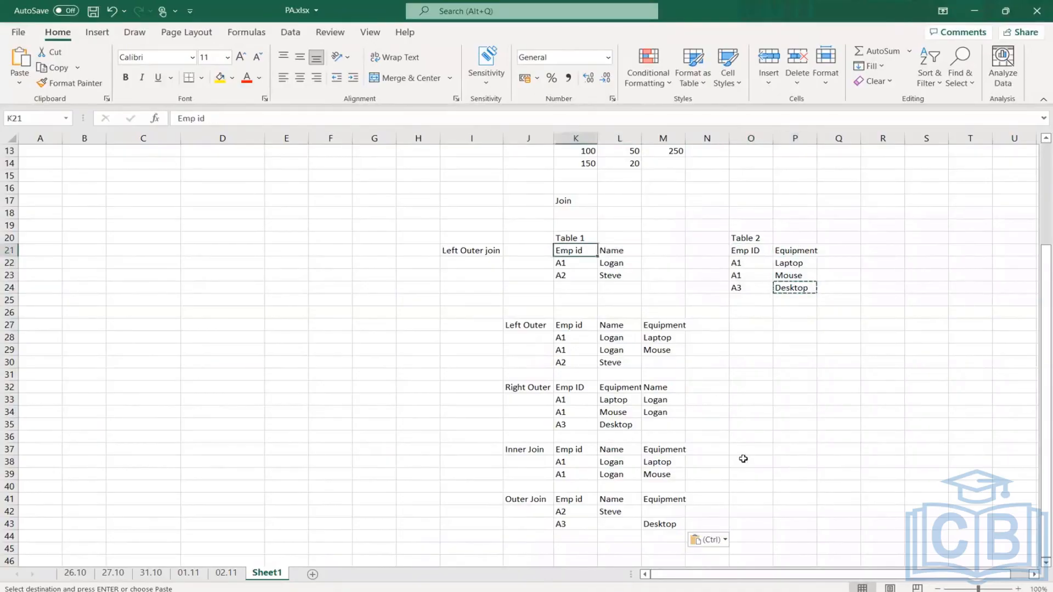
{"action": "left_click_drag", "start_coordinate": [573, 325], "coordinate": [662, 325]}
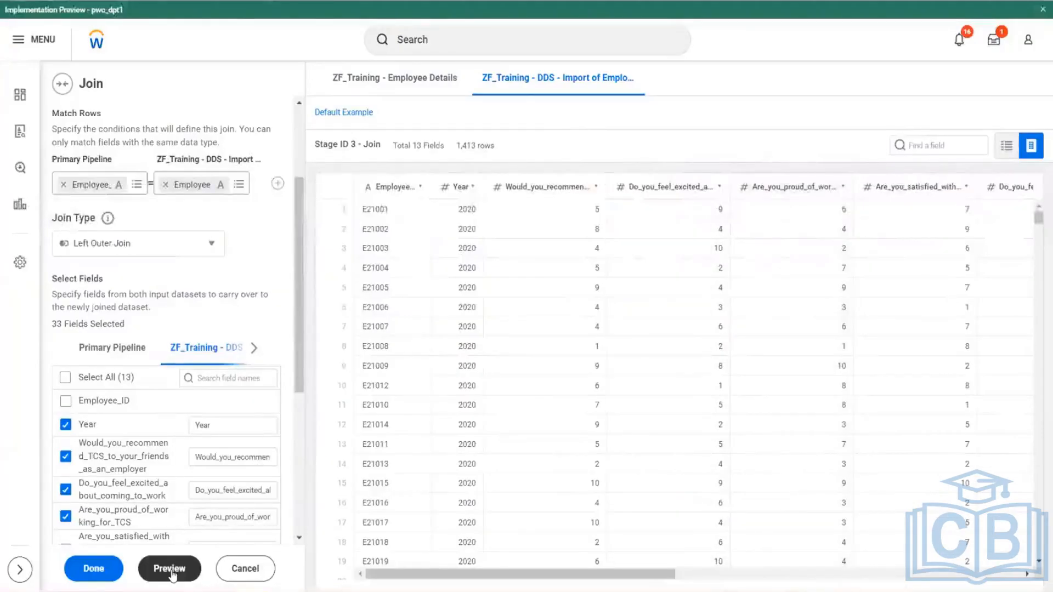
{"action": "left_click", "coordinate": [171, 569]}
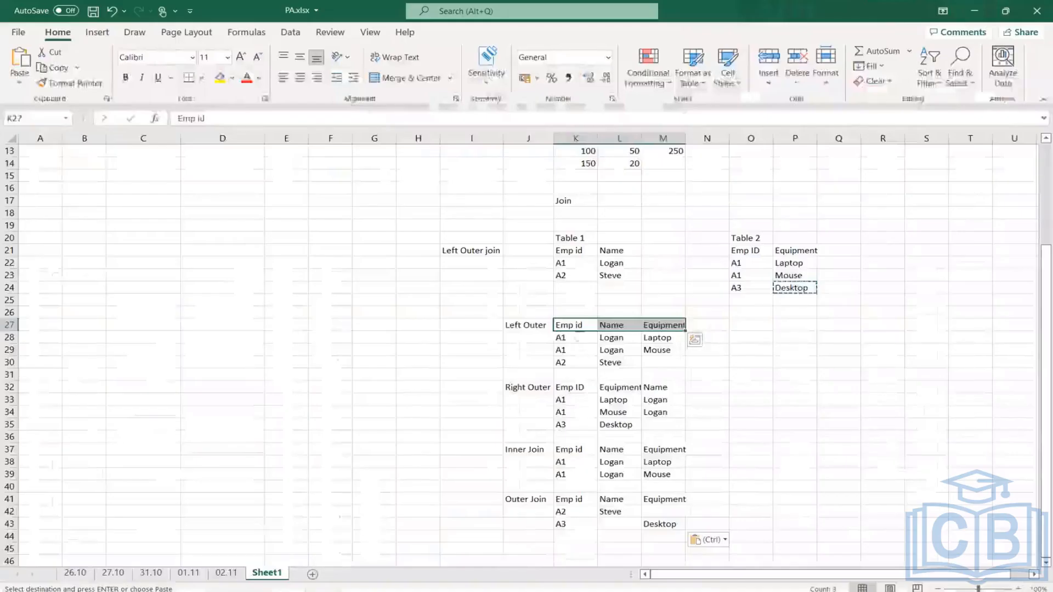
- Switch to Excel and compare the A1 records of Table 1 and Table 2 with the A1 rows in the Left Outer result
{"action": "left_click", "coordinate": [567, 266]}
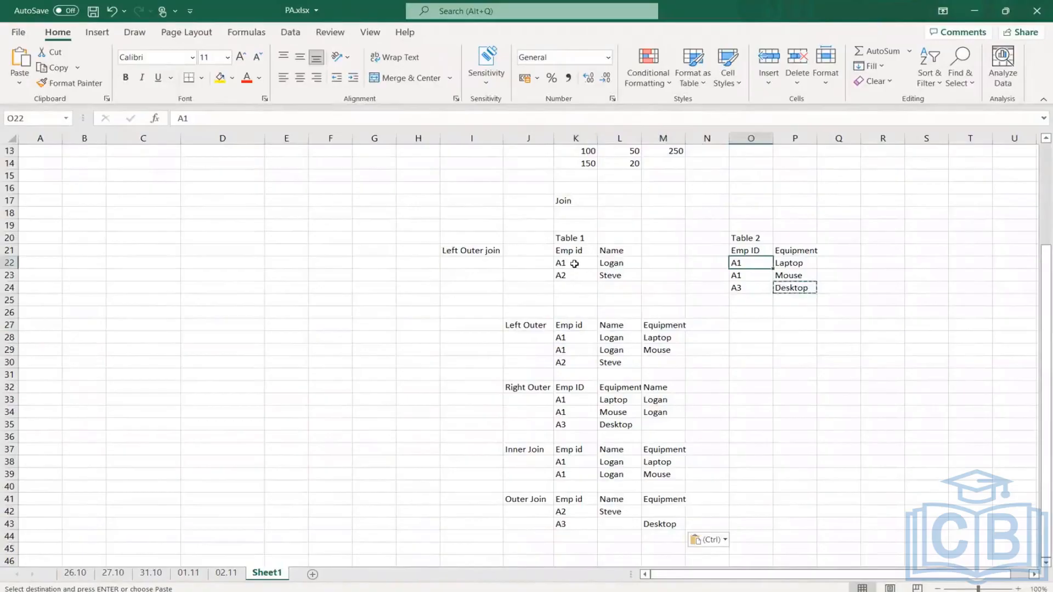
{"action": "left_click", "coordinate": [572, 265]}
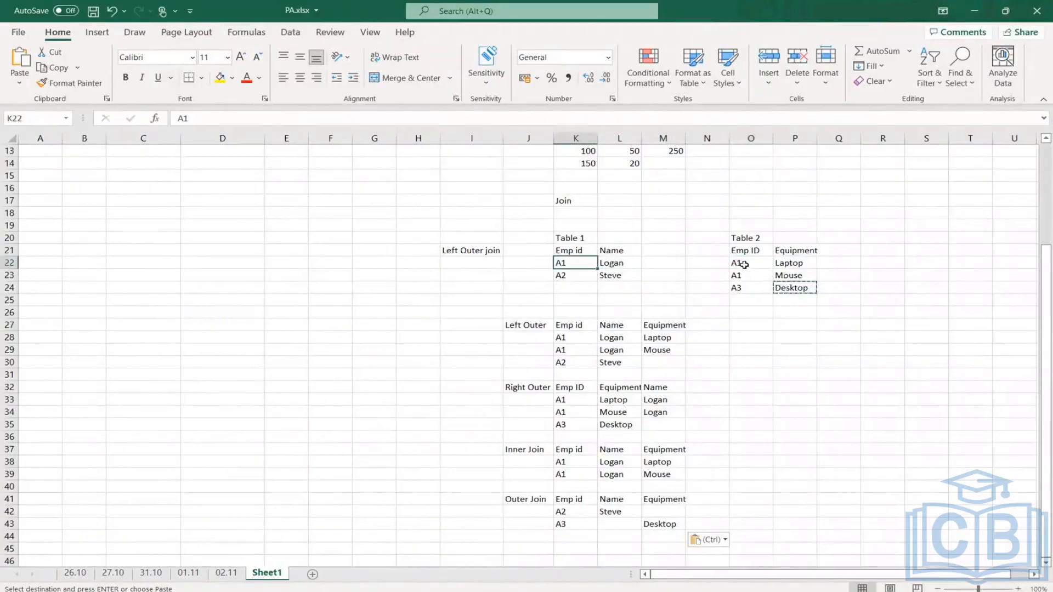
{"action": "left_click_drag", "start_coordinate": [744, 265], "coordinate": [805, 278]}
{"action": "left_click", "coordinate": [563, 266]}
{"action": "left_click_drag", "start_coordinate": [569, 341], "coordinate": [674, 350]}
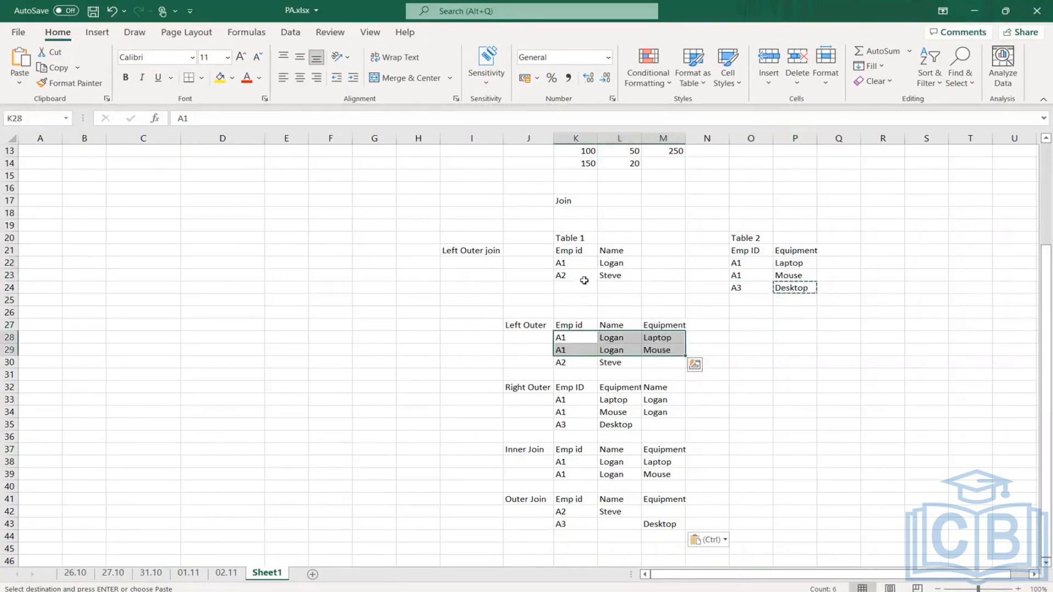
{"action": "left_click_drag", "start_coordinate": [563, 265], "coordinate": [618, 263]}
{"action": "left_click_drag", "start_coordinate": [562, 335], "coordinate": [619, 350]}
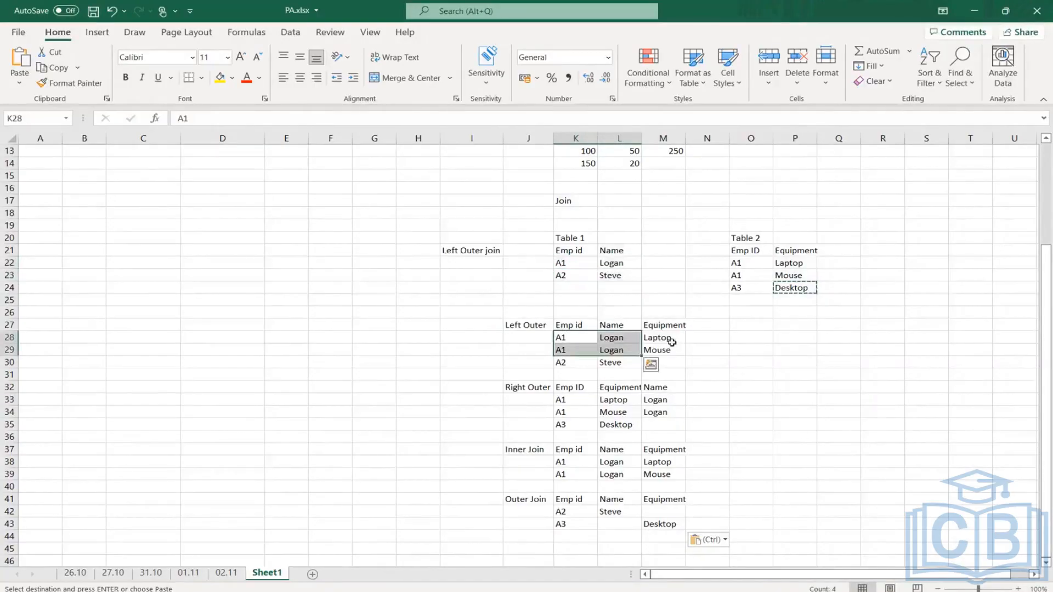
{"action": "left_click_drag", "start_coordinate": [789, 263], "coordinate": [790, 275]}
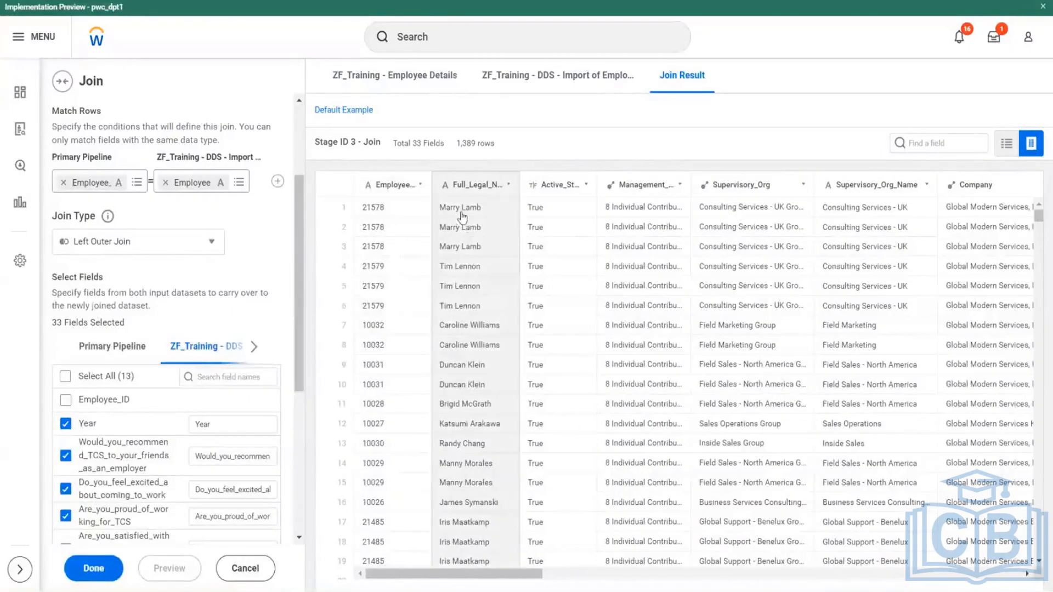
- Switch to Workday, review the survey columns in the join result, and complete the Join stage
{"action": "left_click_drag", "start_coordinate": [466, 574], "coordinate": [840, 575]}
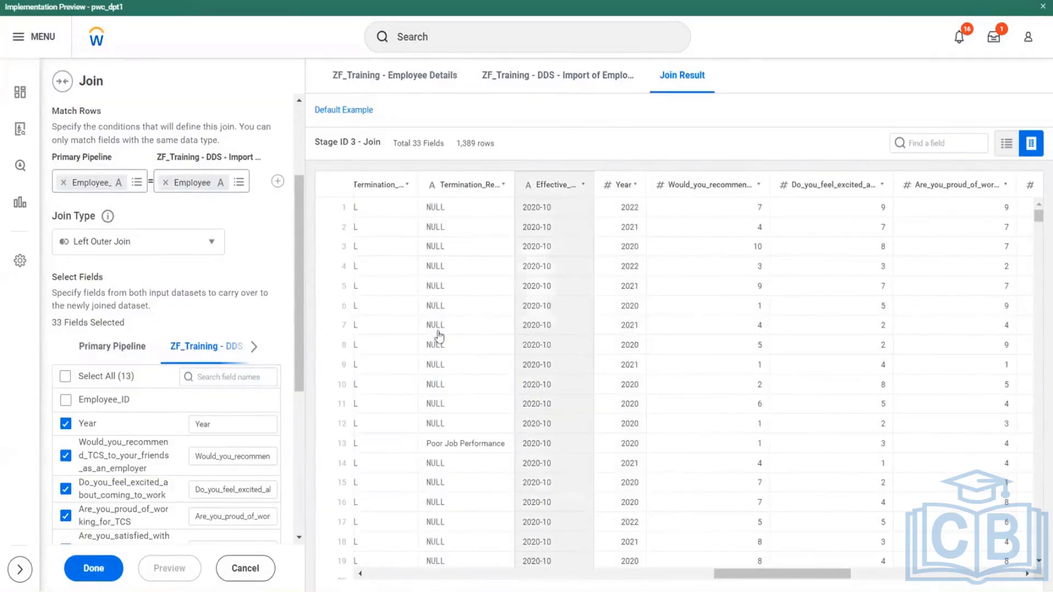
{"action": "left_click", "coordinate": [92, 569]}
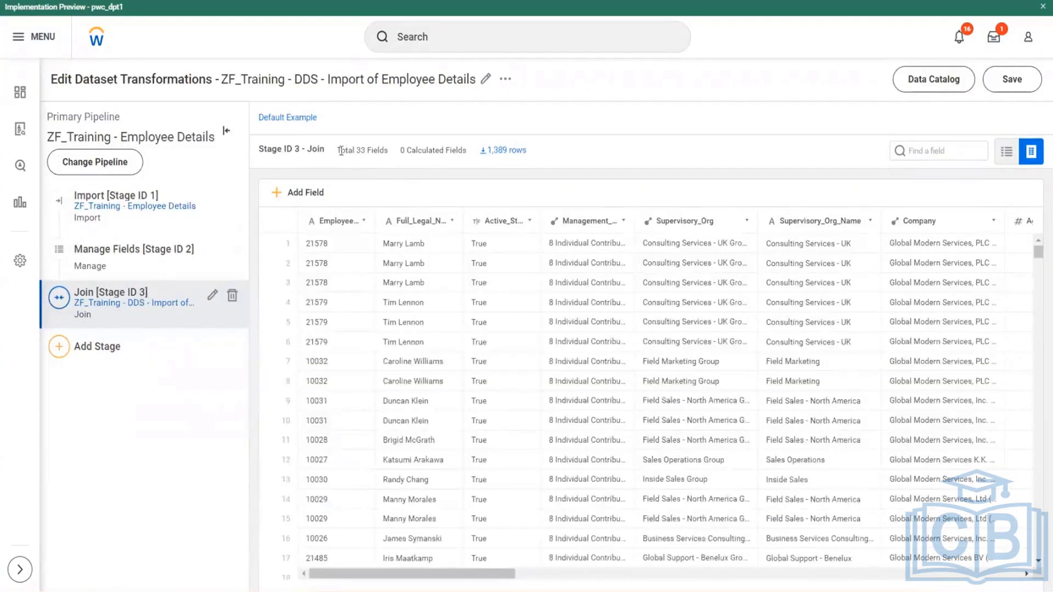
- Examine the Join stage's field total and look through its joined employee rows for repeated employees
{"action": "left_click_drag", "start_coordinate": [338, 151], "coordinate": [378, 149]}
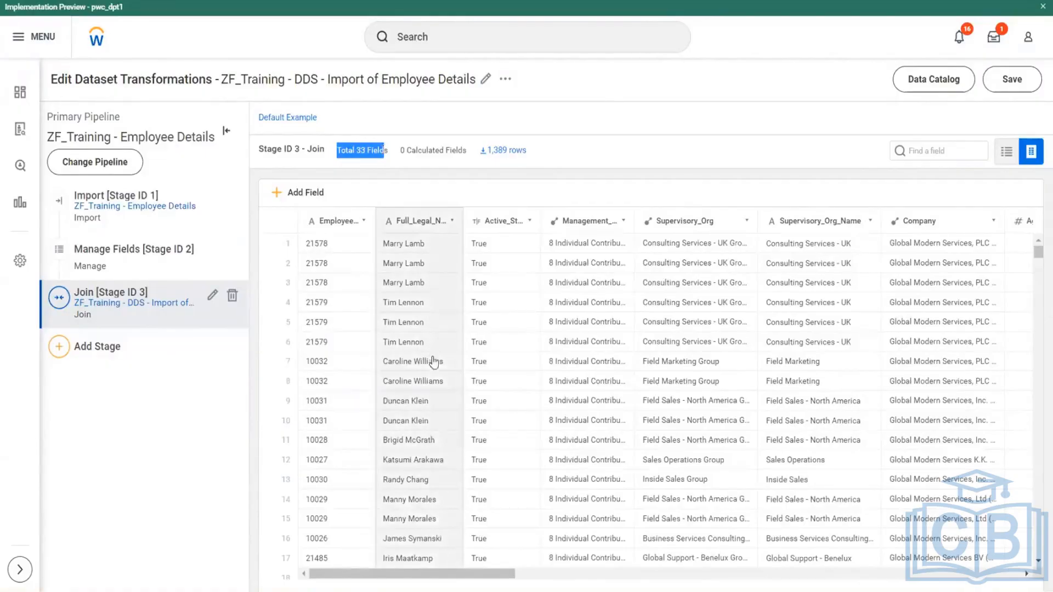
{"action": "scroll", "coordinate": [438, 359], "scroll_direction": "down", "scroll_amount": 15}
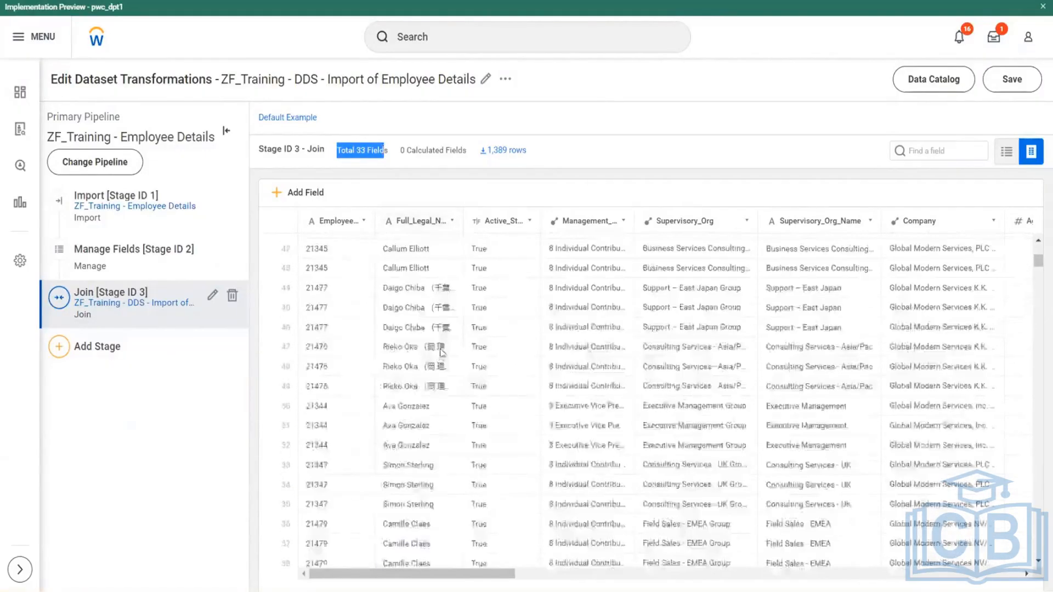
{"action": "scroll", "coordinate": [439, 354], "scroll_direction": "down", "scroll_amount": 10}
{"action": "scroll", "coordinate": [443, 352], "scroll_direction": "down", "scroll_amount": 10}
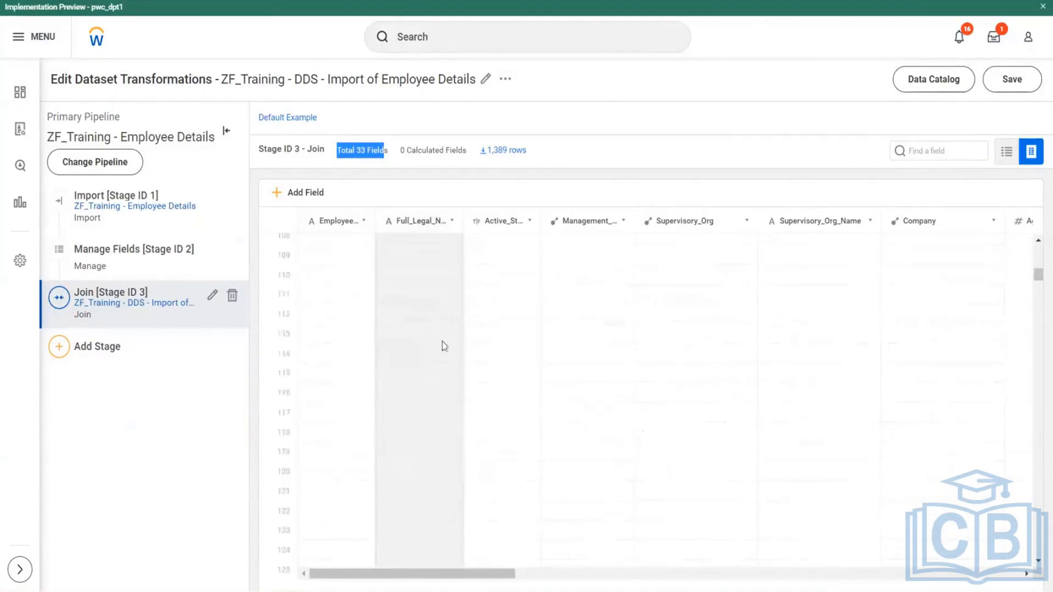
{"action": "scroll", "coordinate": [447, 355], "scroll_direction": "down", "scroll_amount": 5}
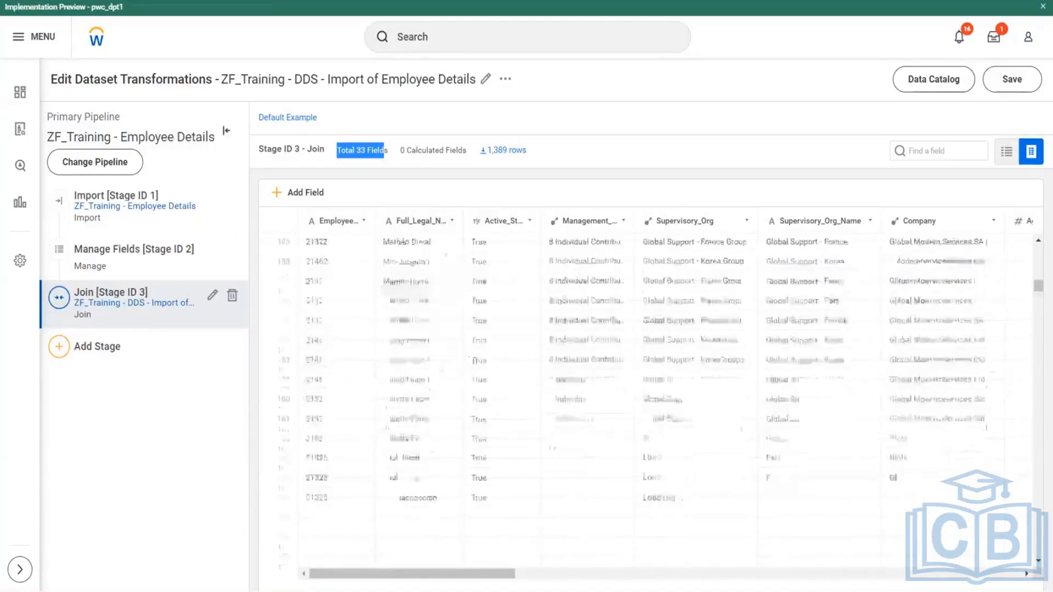
{"action": "left_click_drag", "start_coordinate": [1037, 289], "coordinate": [1038, 211]}
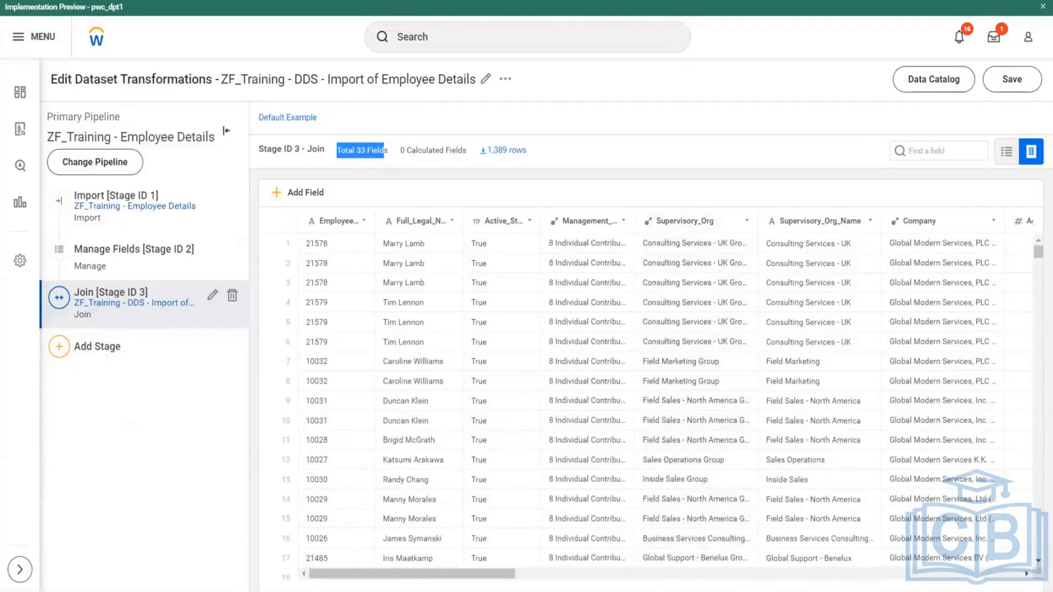
- Open Employee Perception Survey - 2020.csv from the Prism Analytics folder and look through its employee survey rows
{"action": "mouse_move", "coordinate": [118, 591]}
{"action": "left_click", "coordinate": [84, 589]}
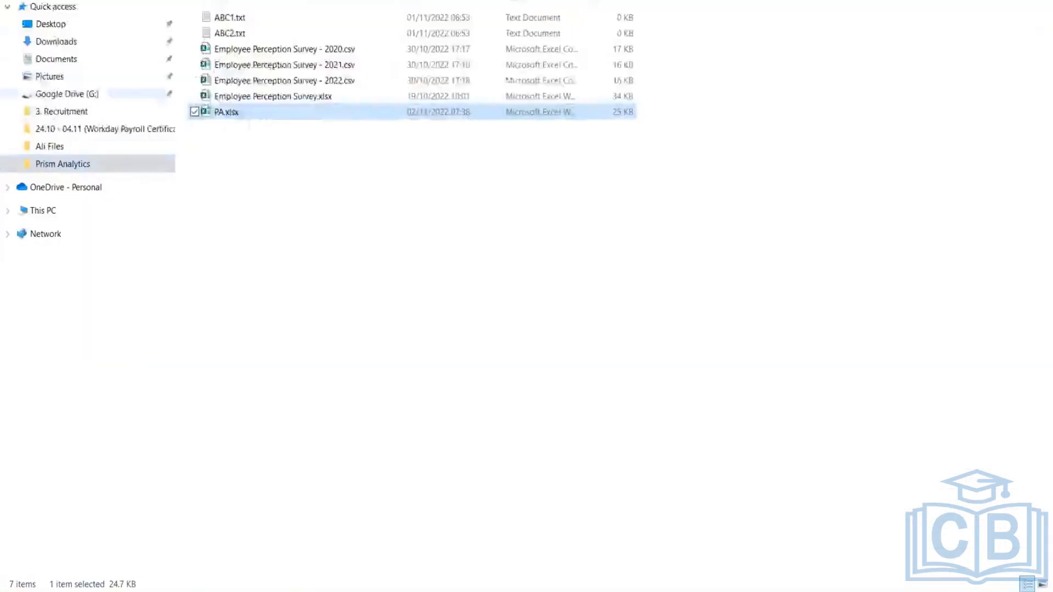
{"action": "left_click", "coordinate": [324, 52]}
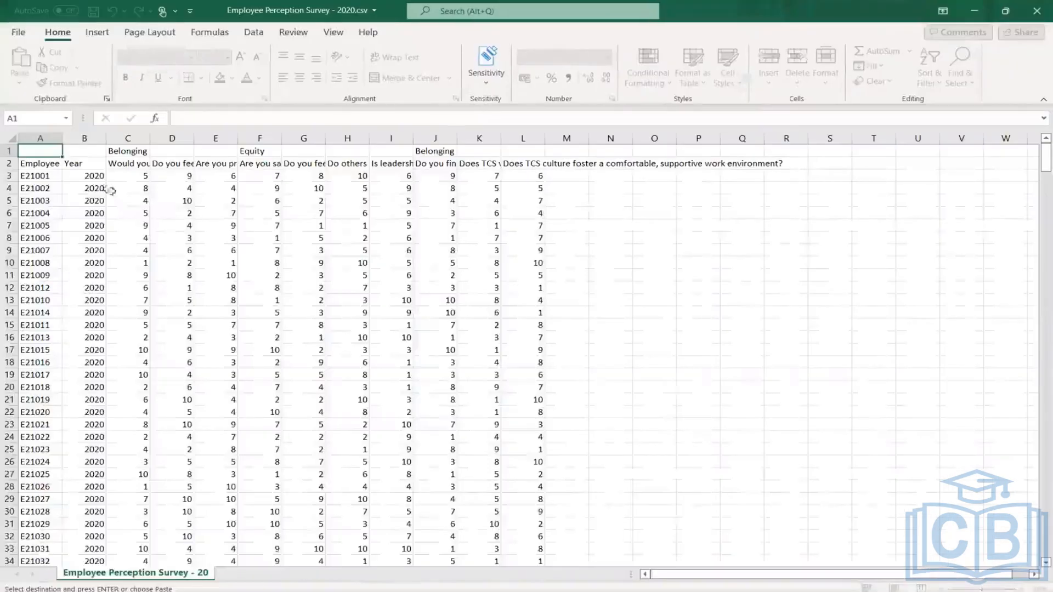
{"action": "left_click", "coordinate": [44, 177]}
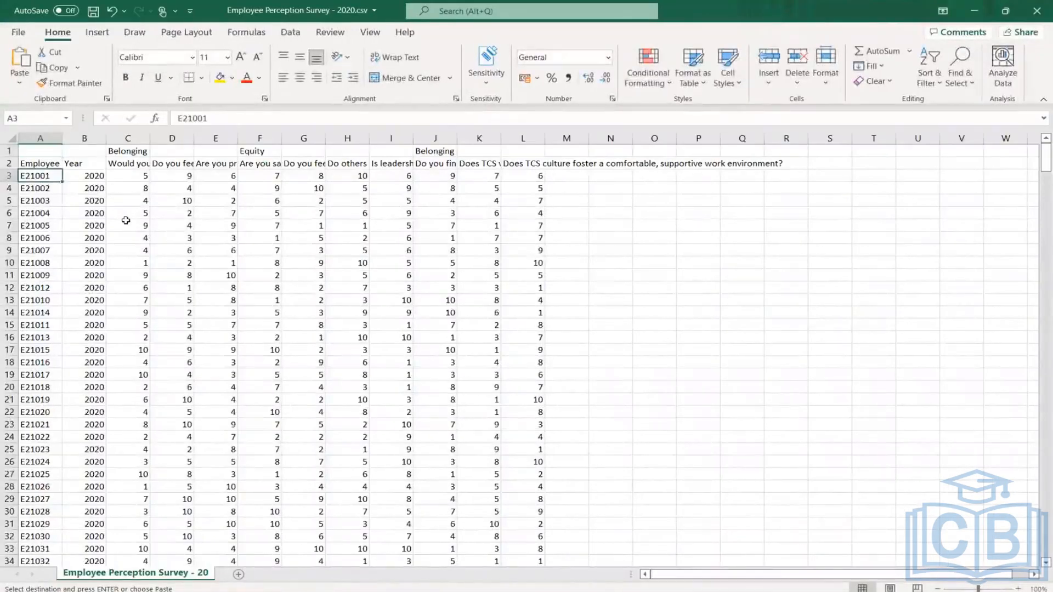
{"action": "scroll", "coordinate": [120, 337], "scroll_direction": "down", "scroll_amount": 17}
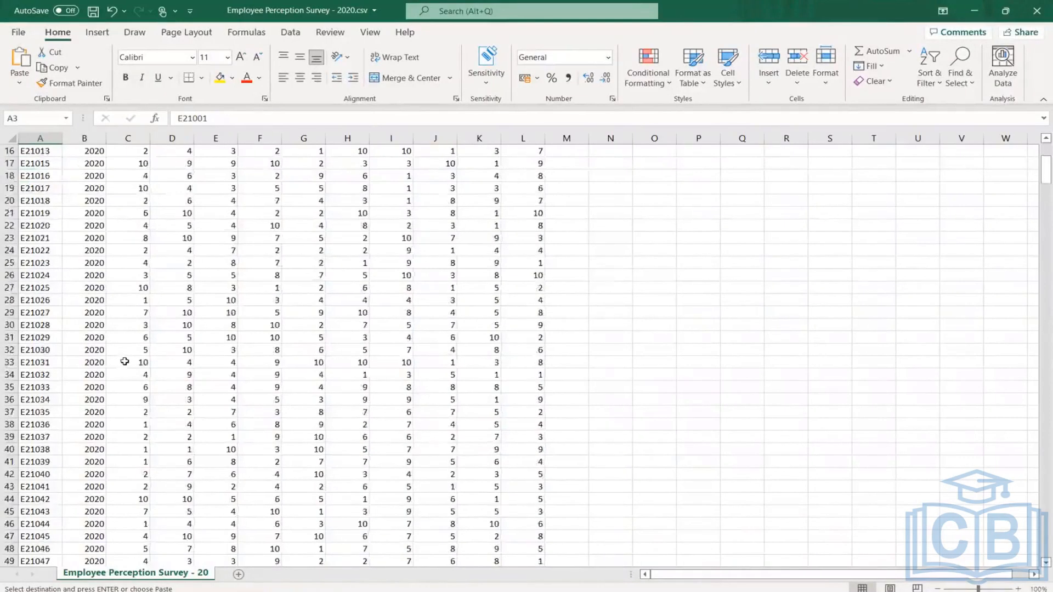
{"action": "scroll", "coordinate": [131, 364], "scroll_direction": "down", "scroll_amount": 20}
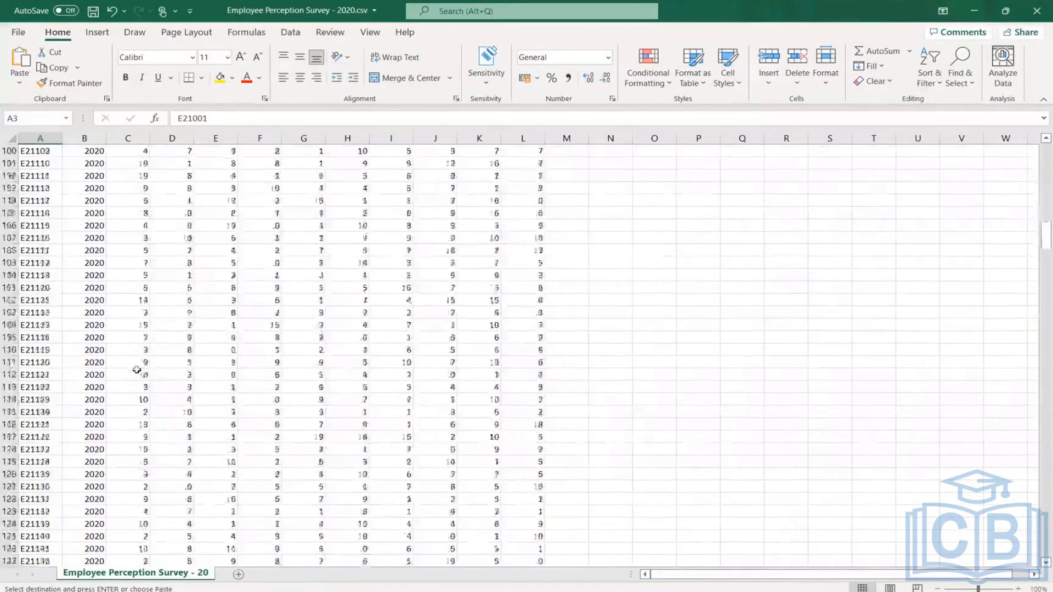
{"action": "scroll", "coordinate": [142, 371], "scroll_direction": "down", "scroll_amount": 5}
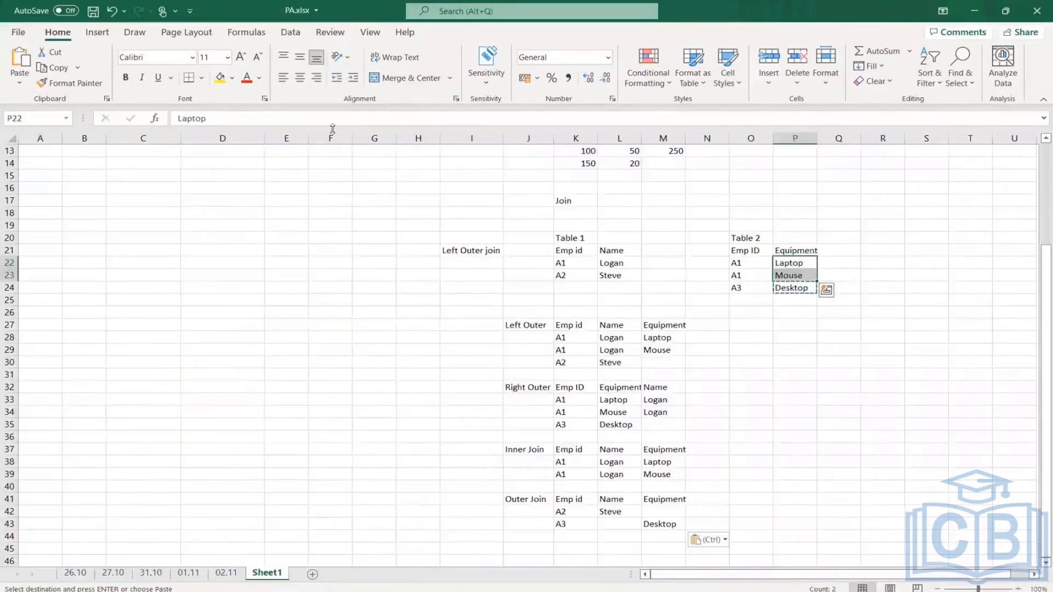
- Switch to the Workday survey details dataset and examine its Manage Fields stage as a field summary and as data rows
{"action": "key", "text": "alt+Tab"}
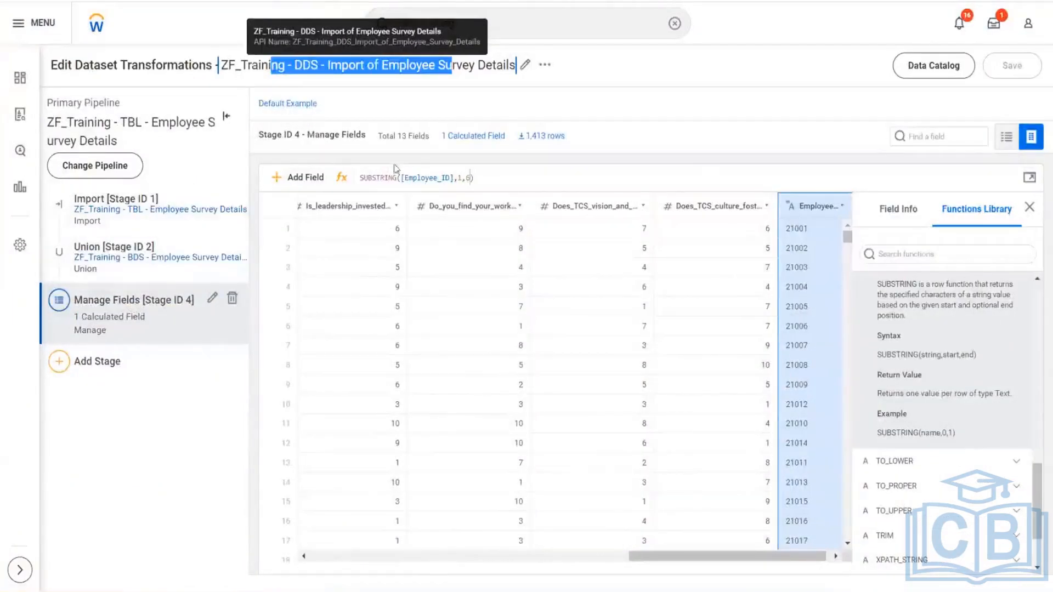
{"action": "left_click", "coordinate": [1006, 136]}
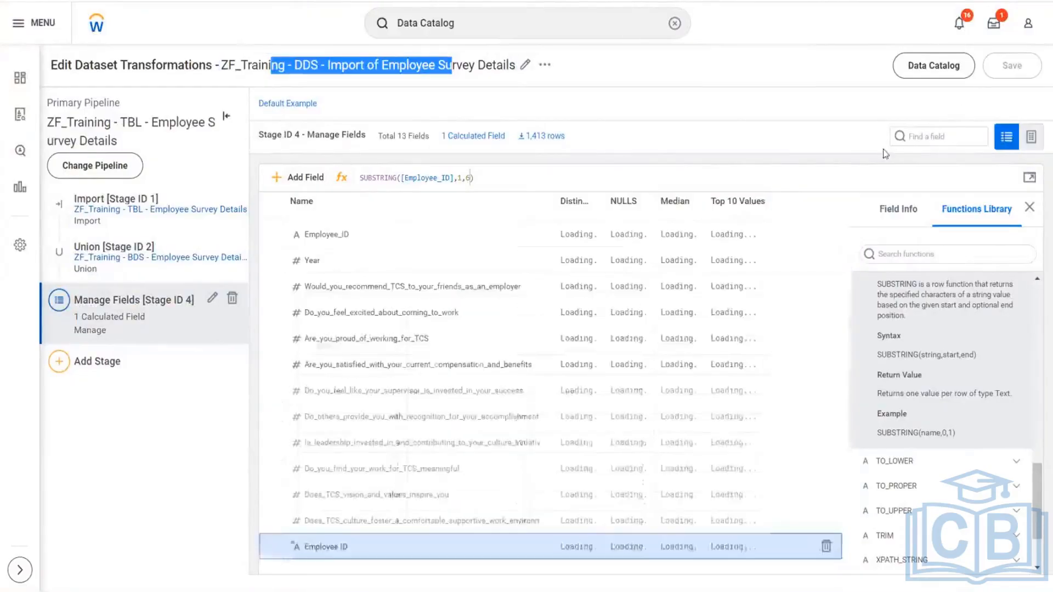
{"action": "left_click", "coordinate": [1031, 137]}
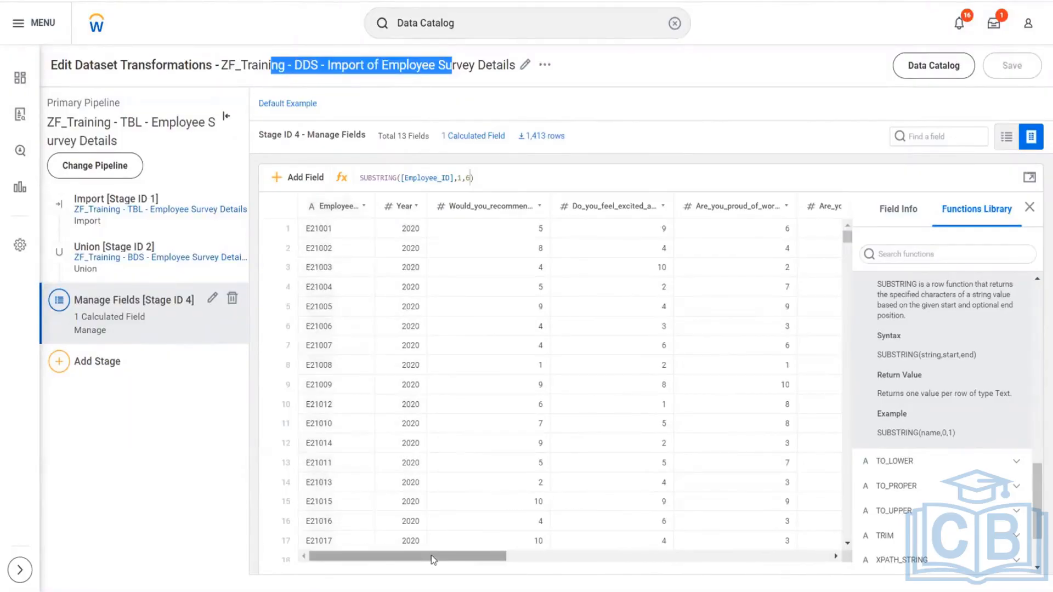
{"action": "left_click_drag", "start_coordinate": [433, 559], "coordinate": [284, 557]}
{"action": "scroll", "coordinate": [425, 414], "scroll_direction": "down", "scroll_amount": 7}
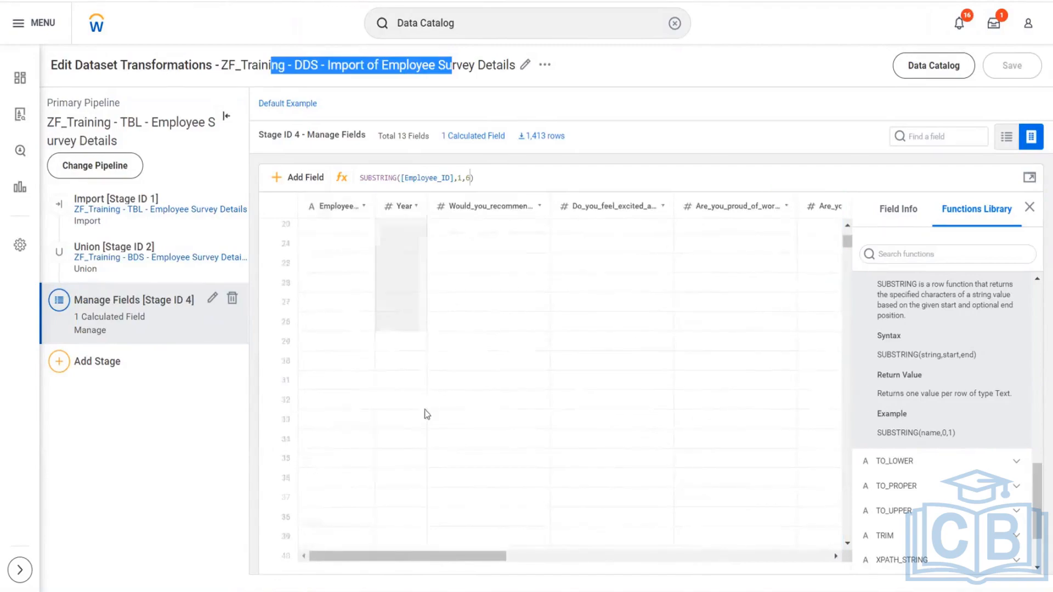
{"action": "scroll", "coordinate": [427, 414], "scroll_direction": "down", "scroll_amount": 3}
{"action": "scroll", "coordinate": [427, 415], "scroll_direction": "down", "scroll_amount": 5}
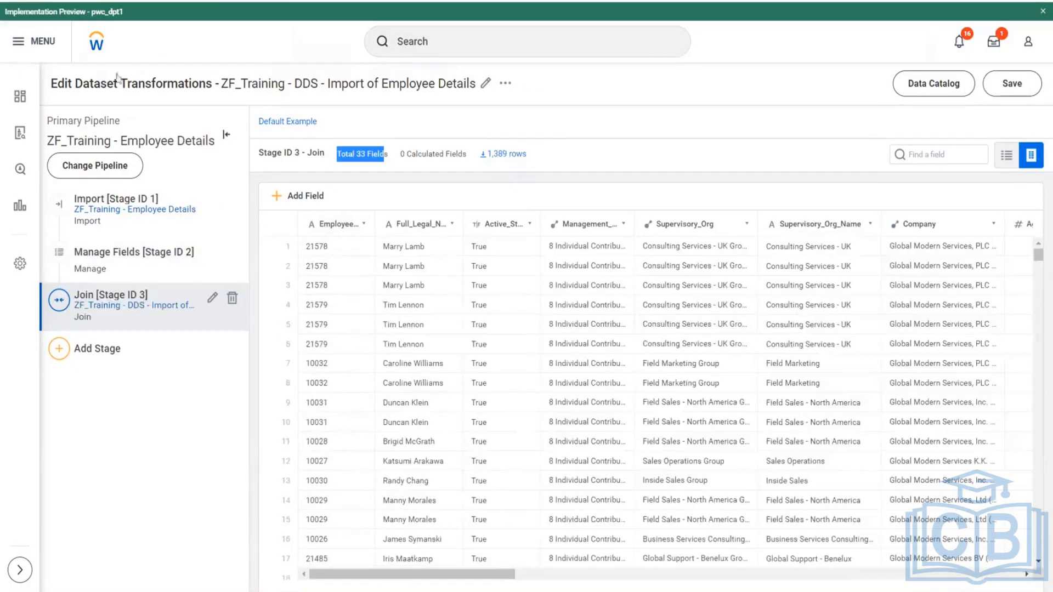
- Switch to the employee details dataset and examine the employee rows in its Manage Fields [Stage ID 2] stage
{"action": "left_click", "coordinate": [116, 257]}
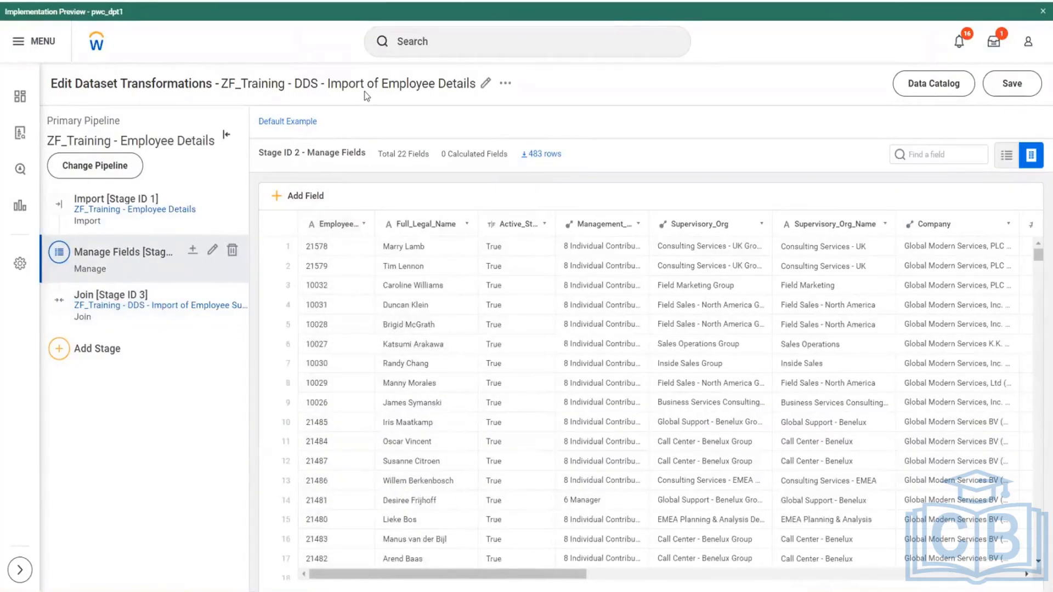
{"action": "scroll", "coordinate": [432, 416], "scroll_direction": "down", "scroll_amount": 5}
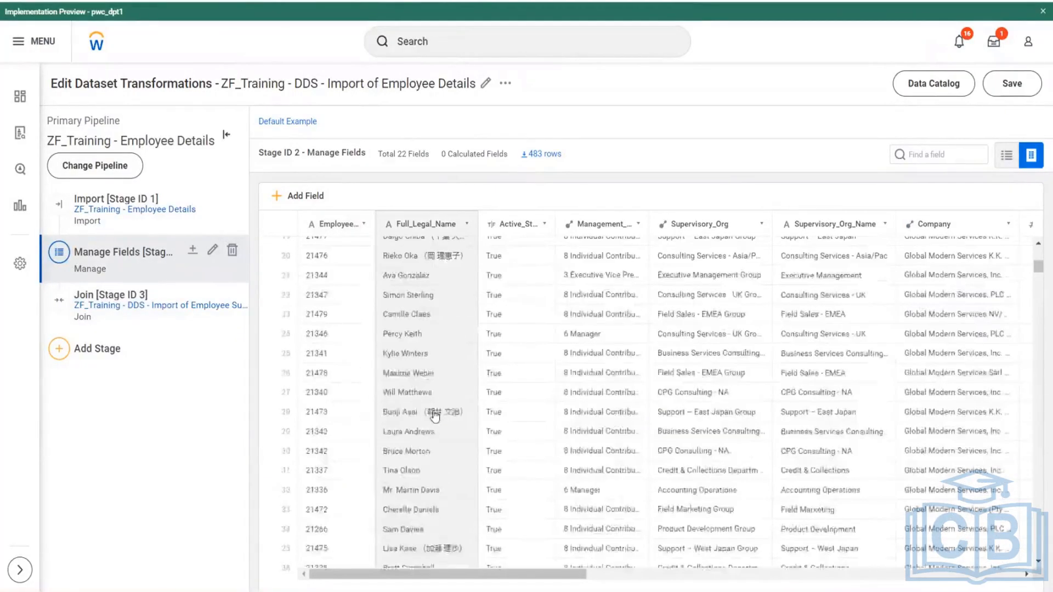
{"action": "scroll", "coordinate": [435, 415], "scroll_direction": "down", "scroll_amount": 6}
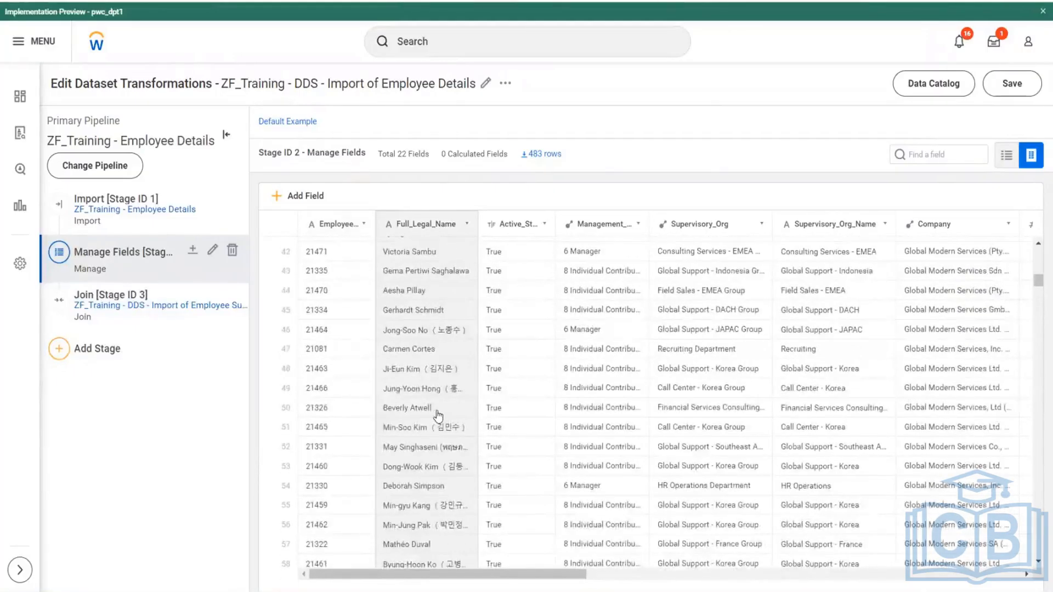
{"action": "scroll", "coordinate": [437, 416], "scroll_direction": "up", "scroll_amount": 9}
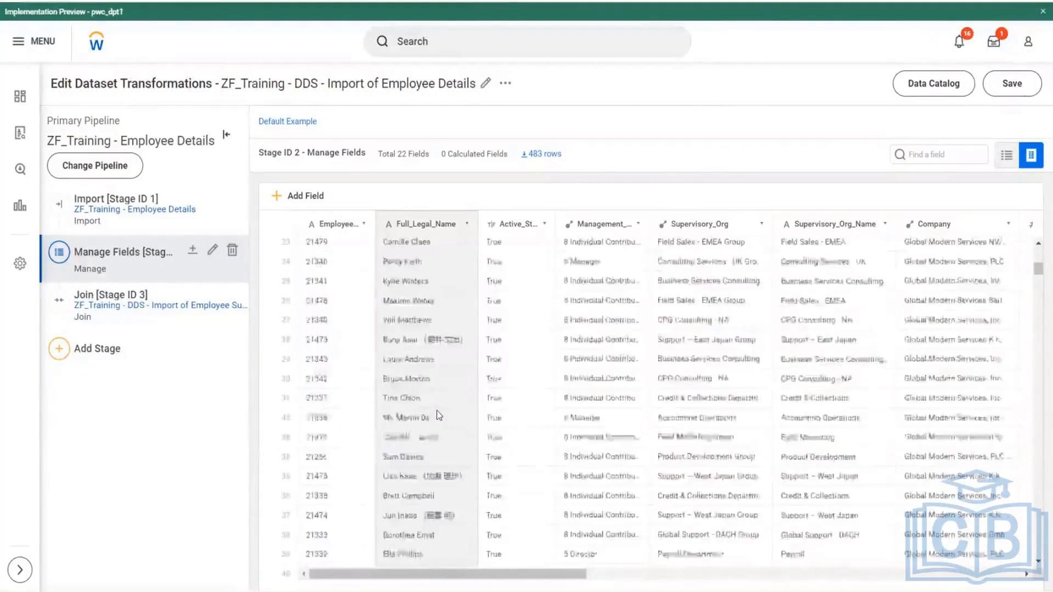
{"action": "scroll", "coordinate": [437, 415], "scroll_direction": "up", "scroll_amount": 2}
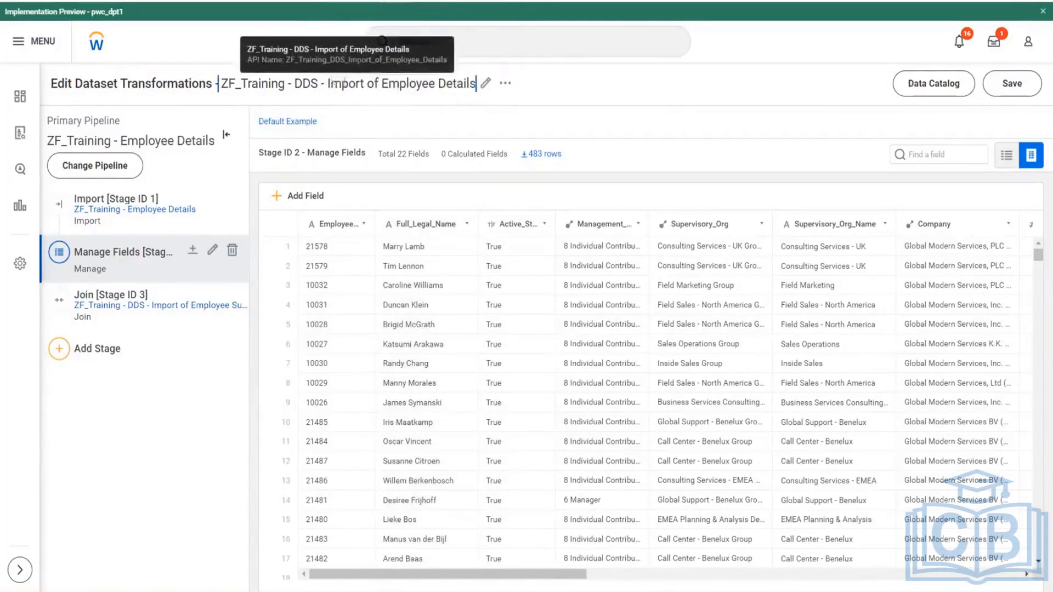
- Check the dataset name against the Data Catalog entries and save the ZF_Training - DDS - Import of Employee Details transformations
{"action": "left_click_drag", "start_coordinate": [330, 83], "coordinate": [453, 87]}
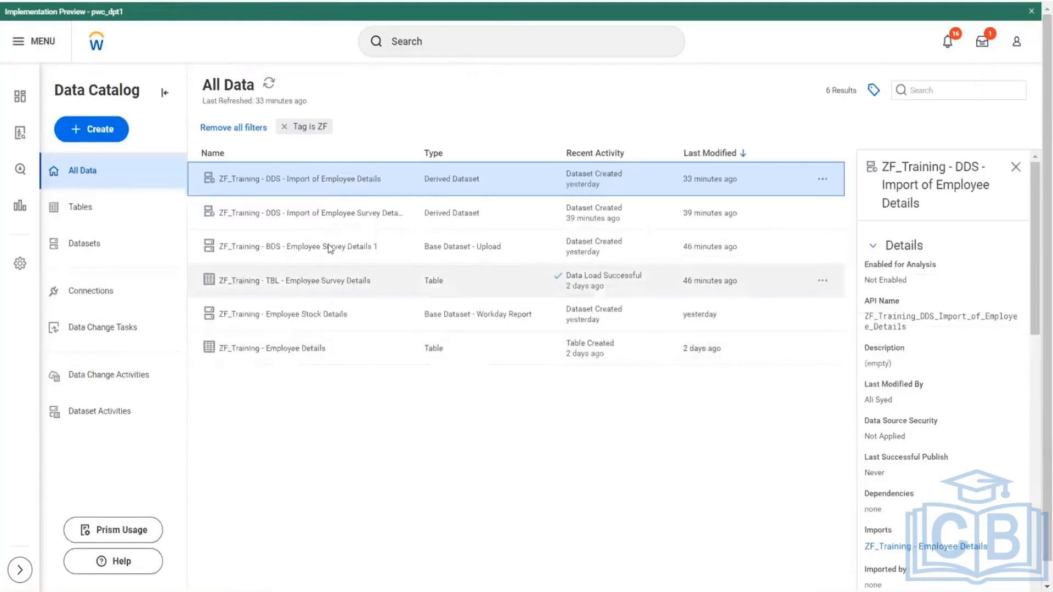
{"action": "left_click", "coordinate": [329, 248]}
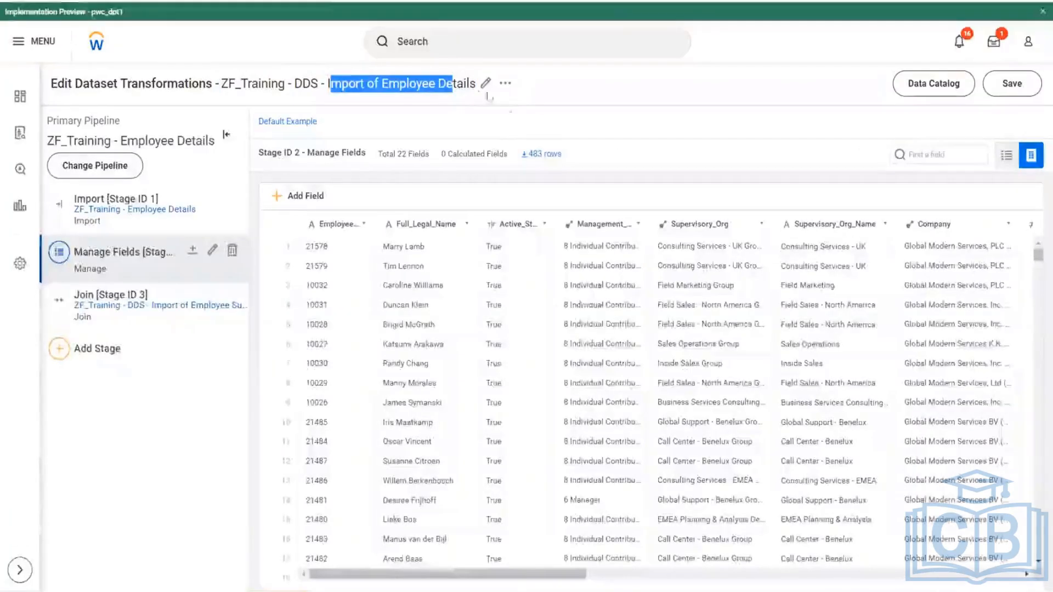
{"action": "left_click", "coordinate": [1011, 83]}
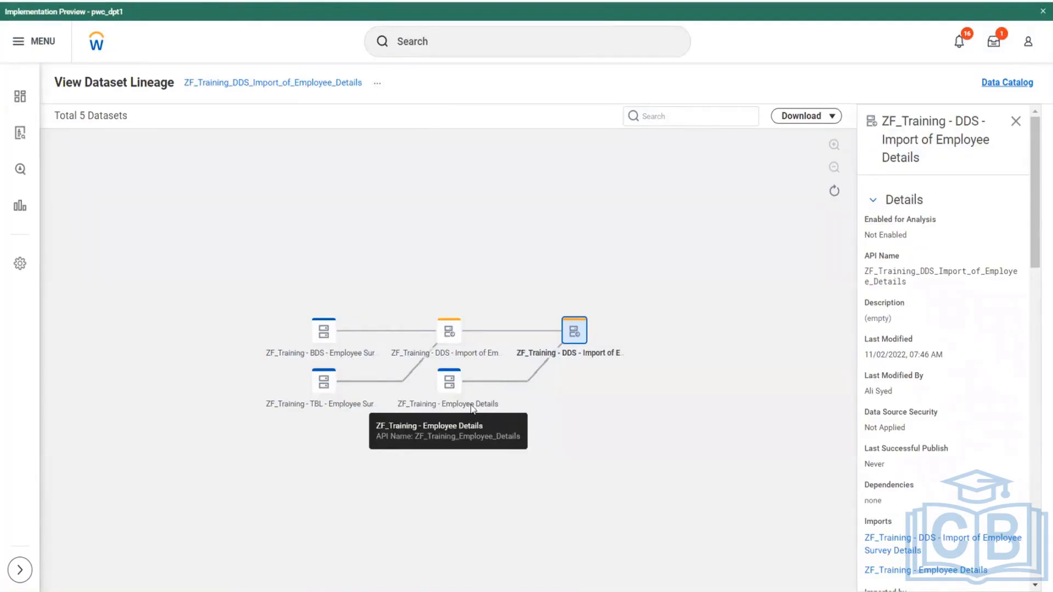
- Leave the dataset lineage and review the table details of ZF_Training - TBL - Employee Survey Details
{"action": "key", "text": "alt+Left"}
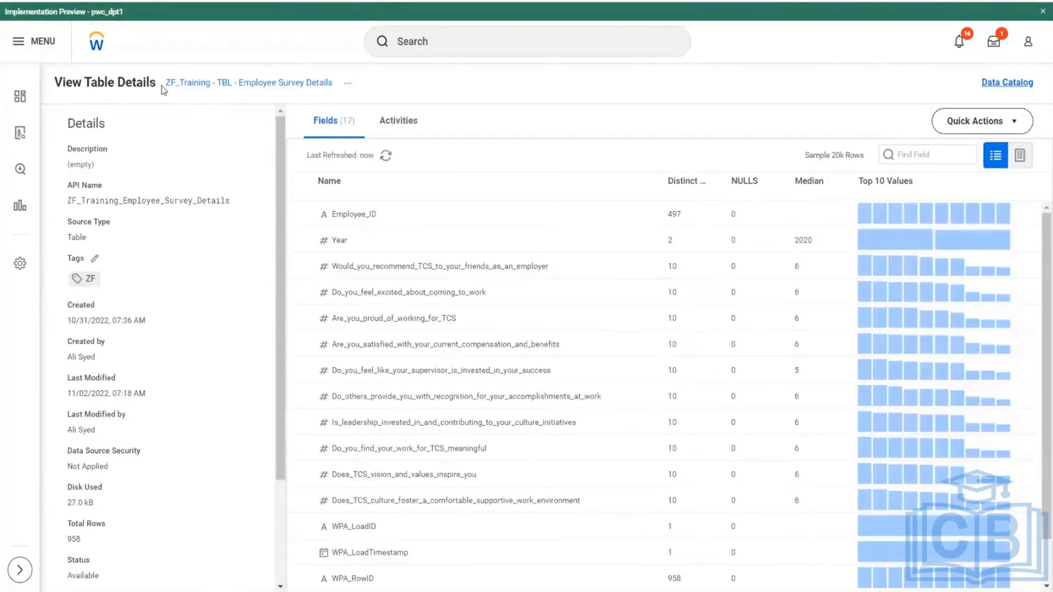
{"action": "left_click_drag", "start_coordinate": [163, 89], "coordinate": [311, 88]}
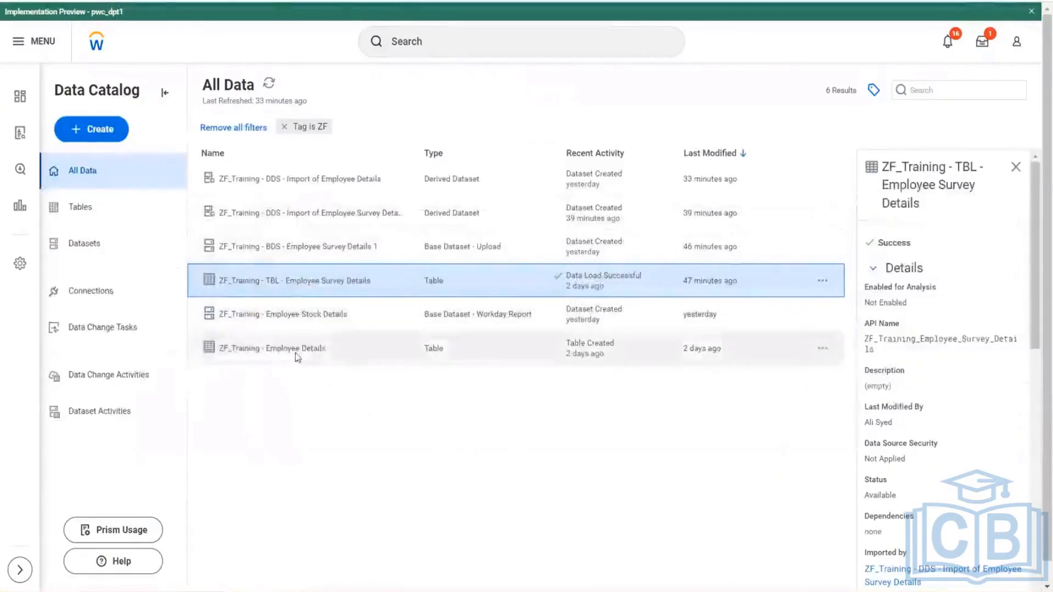
- Open the table details of ZF_Training - Employee Details and display its employee records as data rows
{"action": "left_click", "coordinate": [295, 353]}
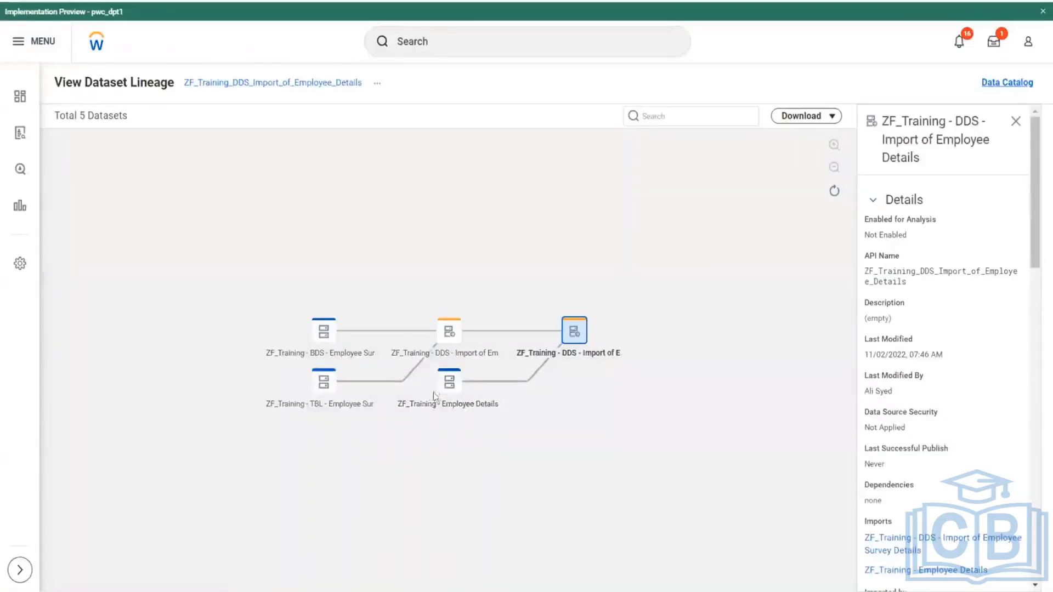
{"action": "key", "text": "alt+Left"}
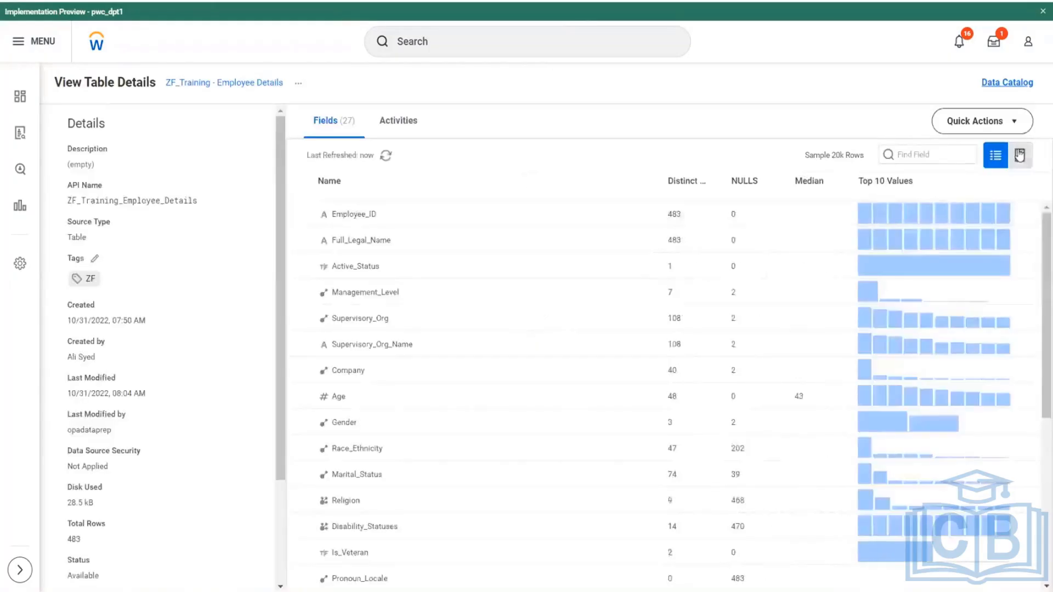
{"action": "left_click", "coordinate": [1019, 155]}
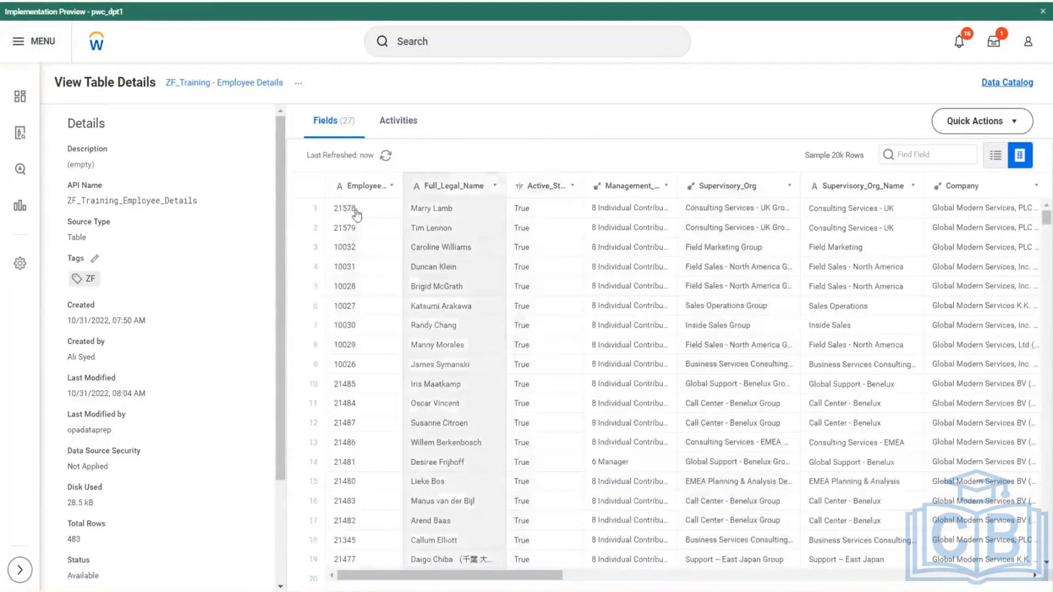
{"action": "scroll", "coordinate": [358, 388], "scroll_direction": "down", "scroll_amount": 10}
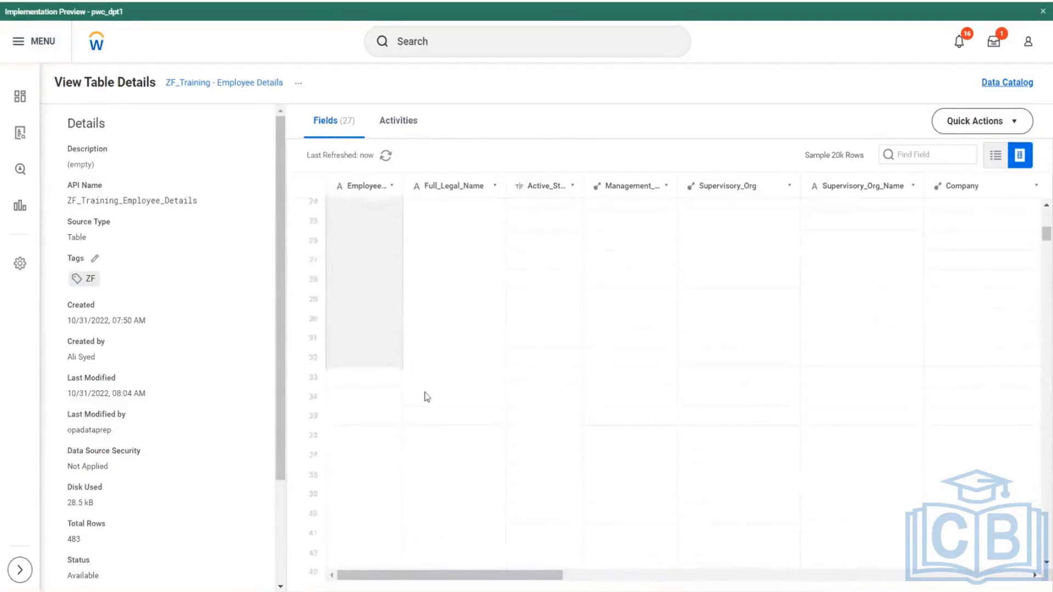
{"action": "scroll", "coordinate": [460, 570], "scroll_direction": "up", "scroll_amount": 6}
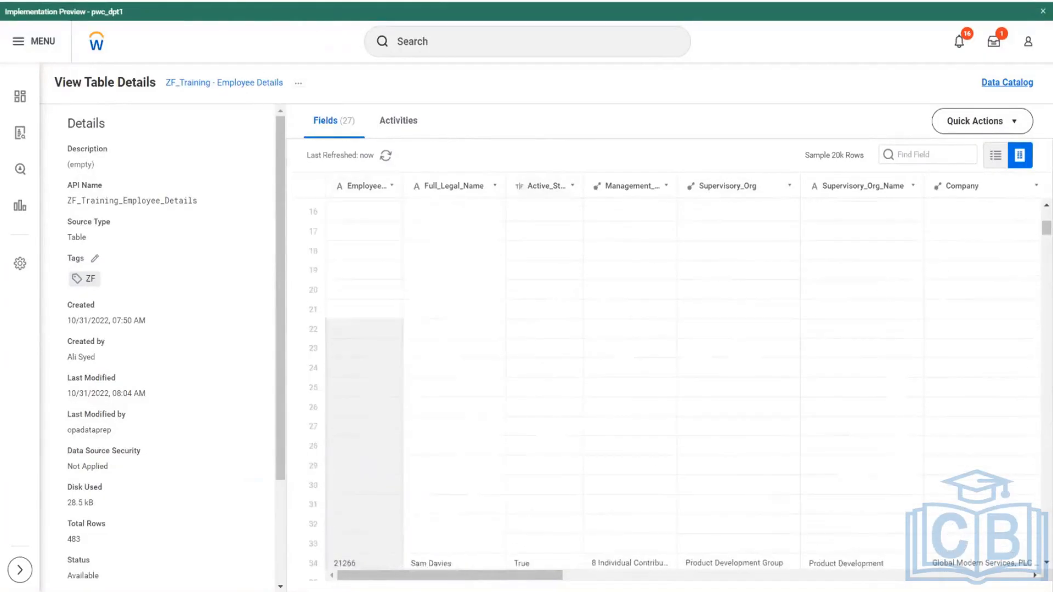
- Examine the termination, Effective and WPA load columns across the ZF_Training - Employee Details rows
{"action": "left_click_drag", "start_coordinate": [459, 574], "coordinate": [951, 575]}
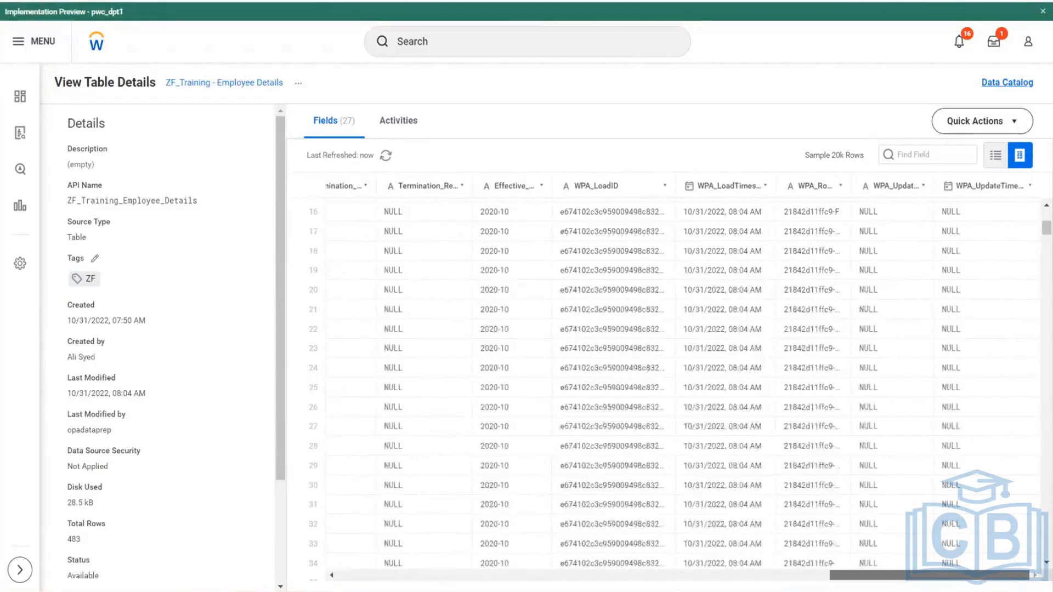
{"action": "scroll", "coordinate": [721, 357], "scroll_direction": "left", "scroll_amount": 5}
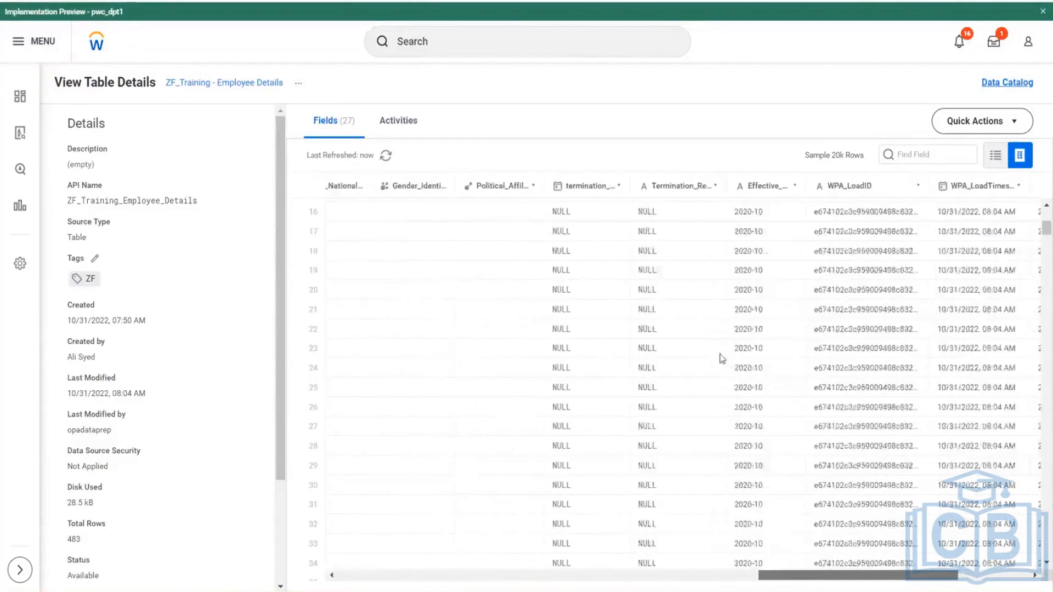
{"action": "scroll", "coordinate": [722, 358], "scroll_direction": "left", "scroll_amount": 4}
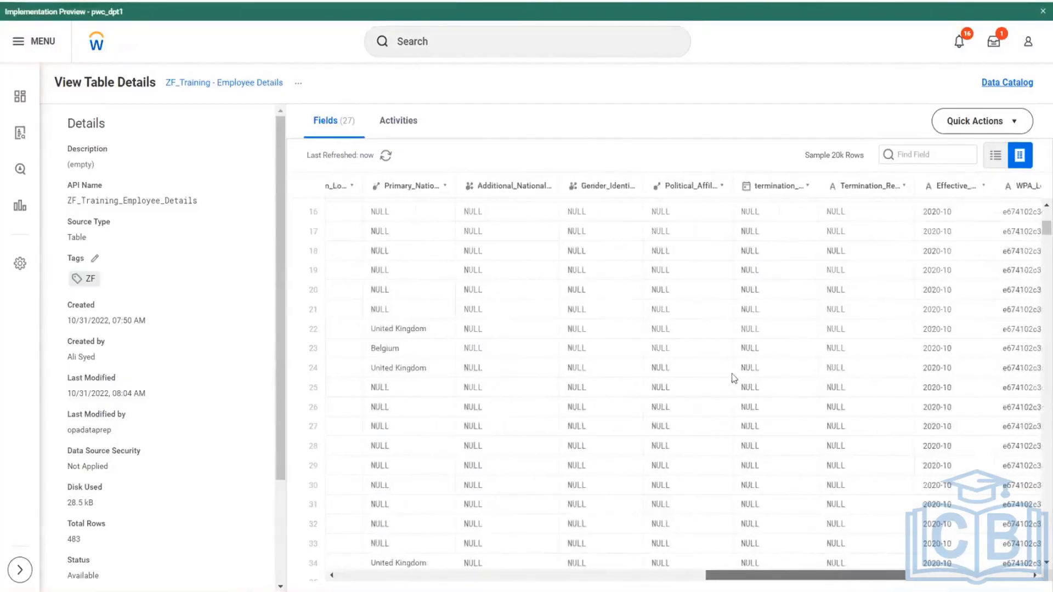
{"action": "scroll", "coordinate": [734, 379], "scroll_direction": "right", "scroll_amount": 4}
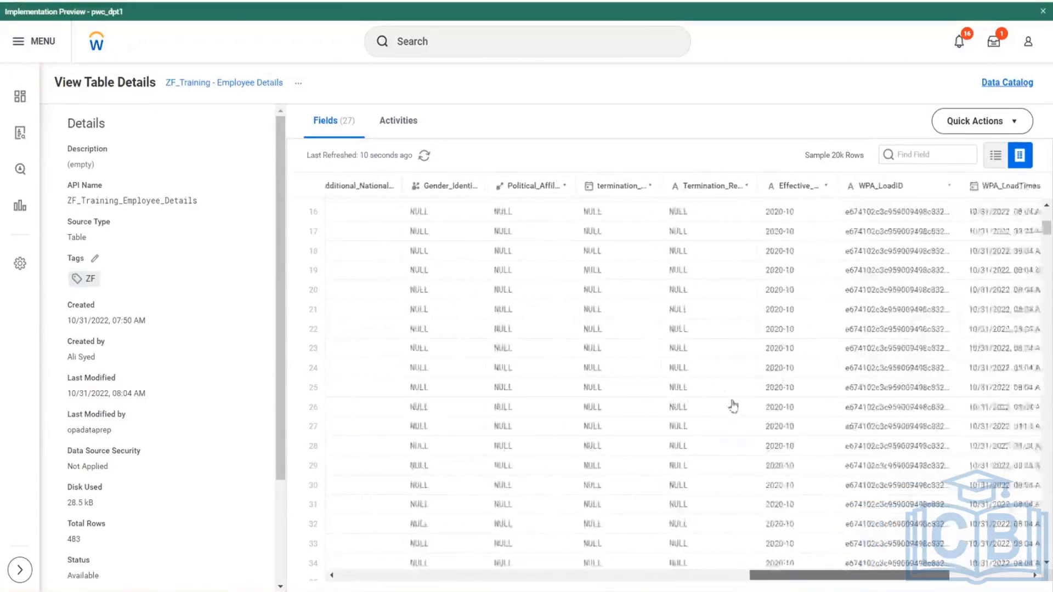
{"action": "scroll", "coordinate": [734, 406], "scroll_direction": "right", "scroll_amount": 2}
{"action": "scroll", "coordinate": [738, 382], "scroll_direction": "down", "scroll_amount": 5}
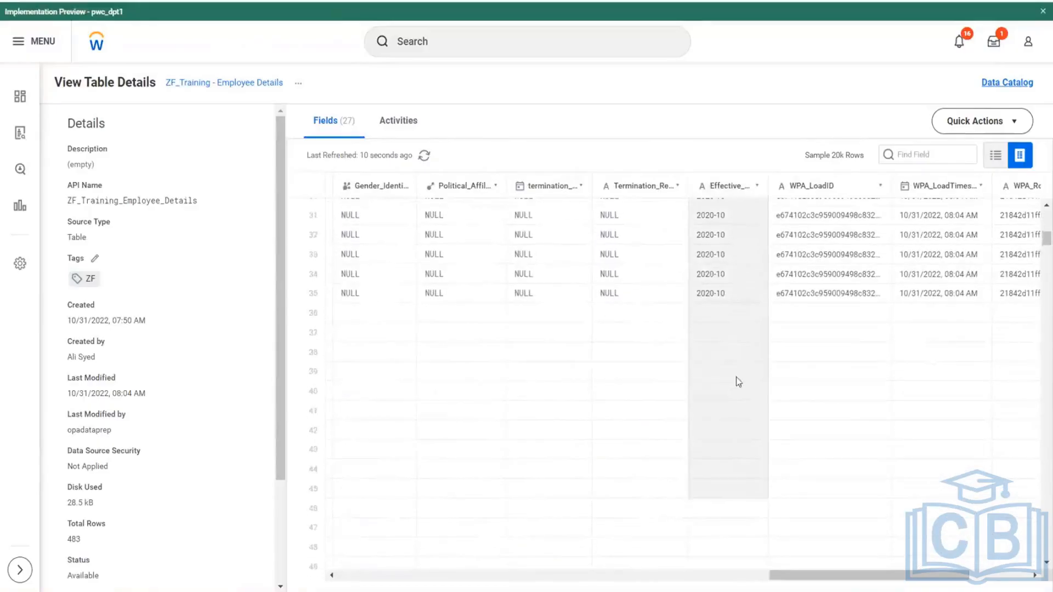
{"action": "scroll", "coordinate": [736, 383], "scroll_direction": "down", "scroll_amount": 11}
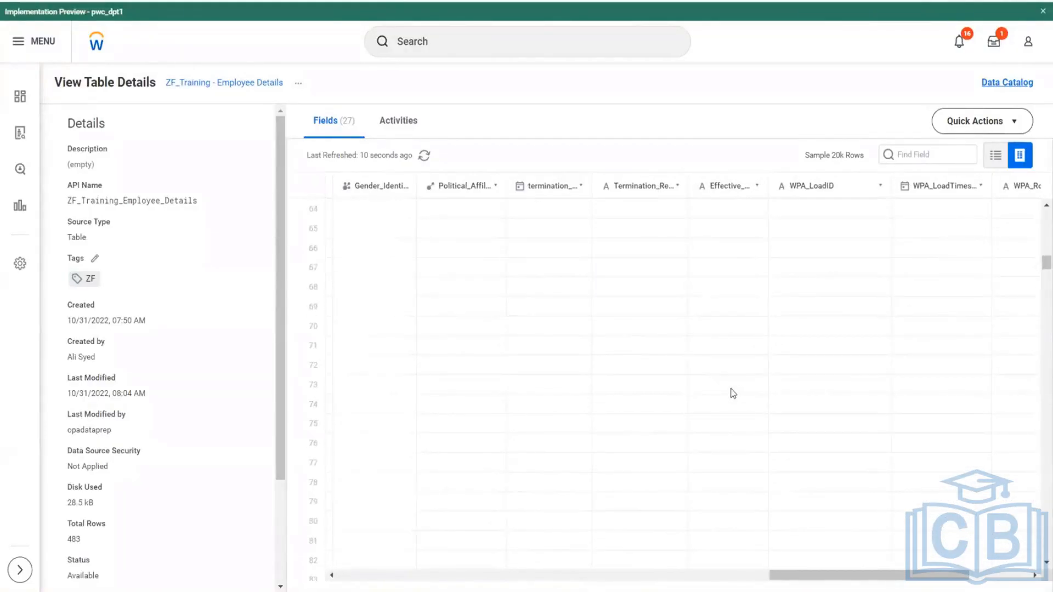
{"action": "scroll", "coordinate": [733, 392], "scroll_direction": "down", "scroll_amount": 20}
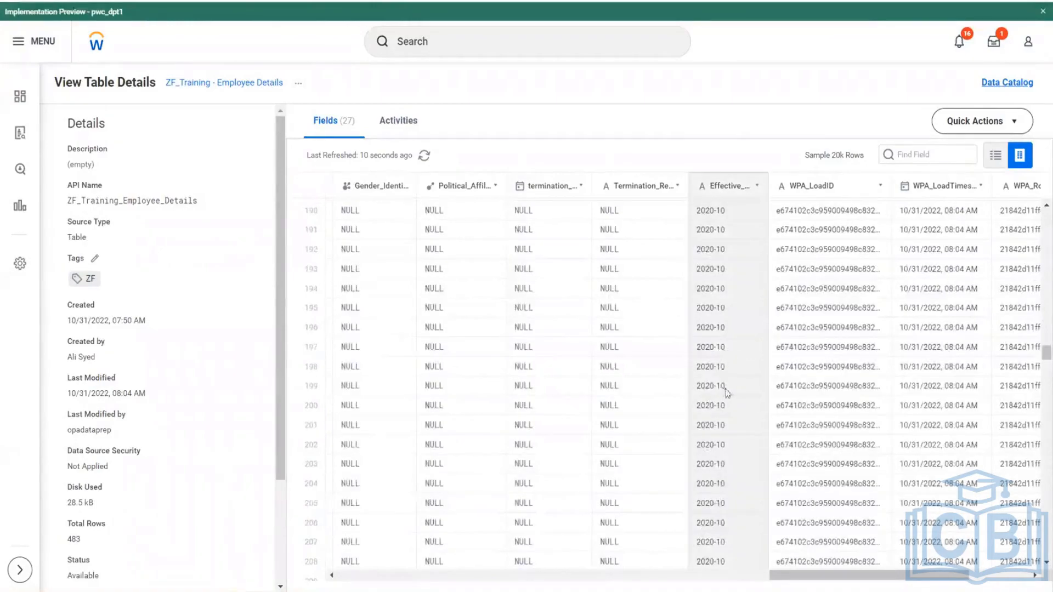
{"action": "scroll", "coordinate": [727, 362], "scroll_direction": "down", "scroll_amount": 9}
{"action": "scroll", "coordinate": [728, 354], "scroll_direction": "down", "scroll_amount": 20}
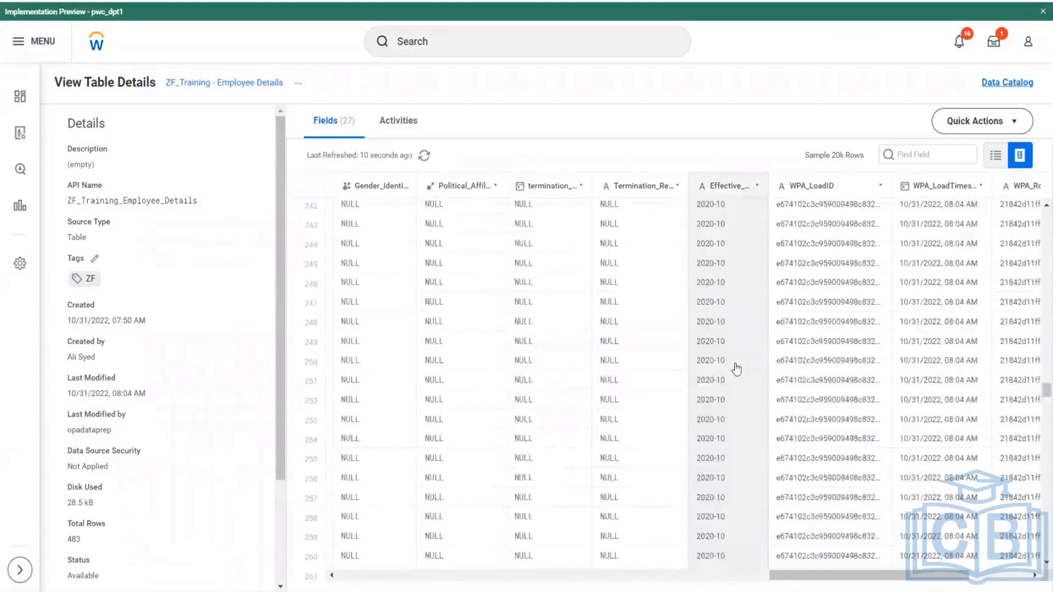
{"action": "scroll", "coordinate": [741, 366], "scroll_direction": "down", "scroll_amount": 20}
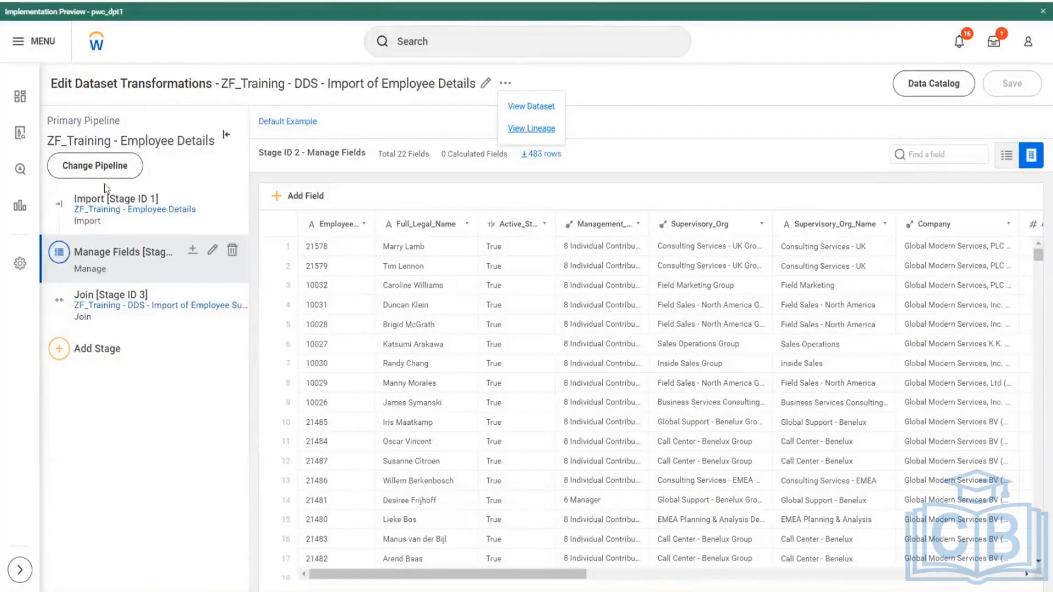
- Switch to Employee Perception Survey - 2020.csv in Excel, check the employee IDs in A3:A30, and return to the Workday search
{"action": "mouse_move", "coordinate": [322, 591]}
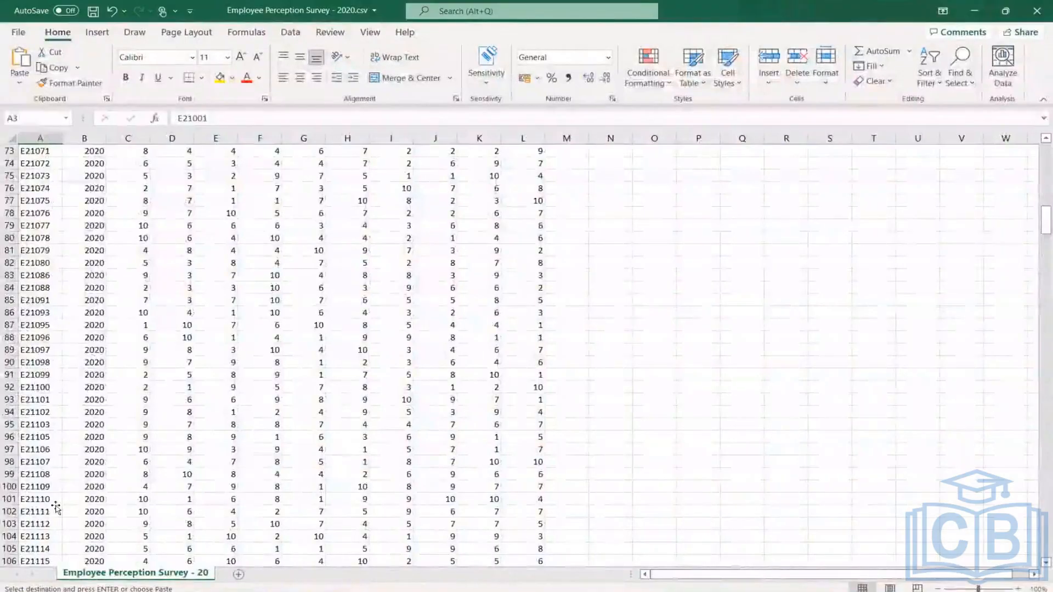
{"action": "scroll", "coordinate": [56, 507], "scroll_direction": "up", "scroll_amount": 20}
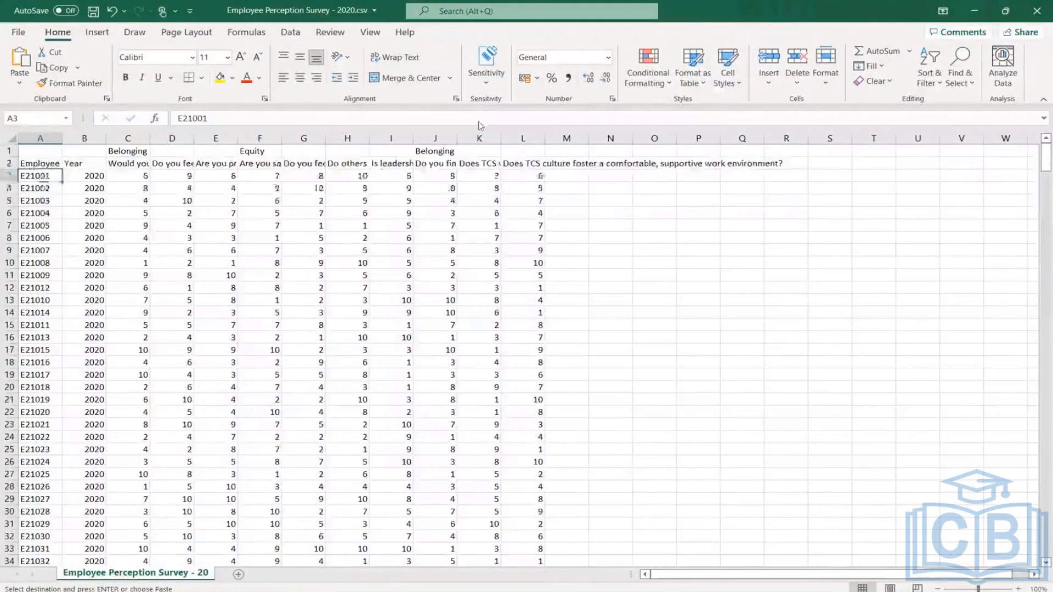
{"action": "key", "text": "shift+Down"}
{"action": "key", "text": "shift+Down"}
{"action": "key", "text": "shift+Down"}
{"action": "key", "text": "shift+Down"}
{"action": "key", "text": "shift+Down"}
{"action": "key", "text": "shift+Down"}
{"action": "key", "text": "shift+Down"}
{"action": "key", "text": "shift+Down"}
{"action": "key", "text": "shift+Down"}
{"action": "key", "text": "shift+Down"}
{"action": "key", "text": "shift+Down"}
{"action": "key", "text": "shift+Down"}
{"action": "key", "text": "shift+Down"}
{"action": "key", "text": "shift+Down"}
{"action": "key", "text": "shift+Down"}
{"action": "key", "text": "shift+Down"}
{"action": "key", "text": "shift+Down"}
{"action": "key", "text": "shift+Down"}
{"action": "key", "text": "shift+Down"}
{"action": "key", "text": "shift+Down"}
{"action": "key", "text": "shift+Down"}
{"action": "type", "text": "E21001 E21002 E21003 E21004 E21005 E21006 E21007 E21008 E21009 E21012 E21010 E21014 E21011 E21013 E21015 E21016 E21017 E21018 E21019 E21020 E21021 E21022 E21023 E21024 E21025 E21026 E21027 E21028"}
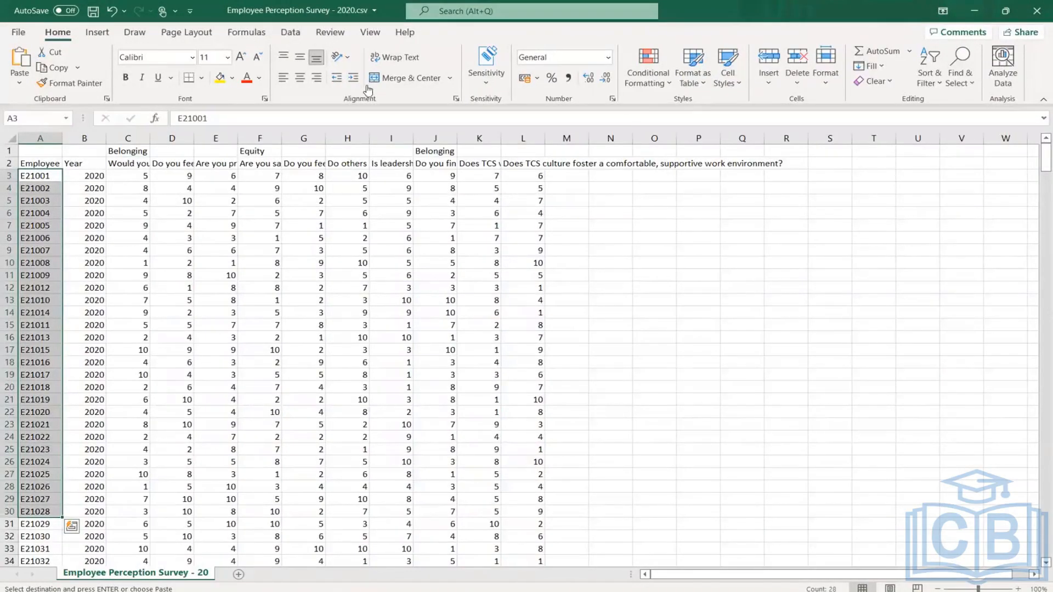
{"action": "key", "text": "alt+Tab"}
{"action": "left_click", "coordinate": [367, 25]}
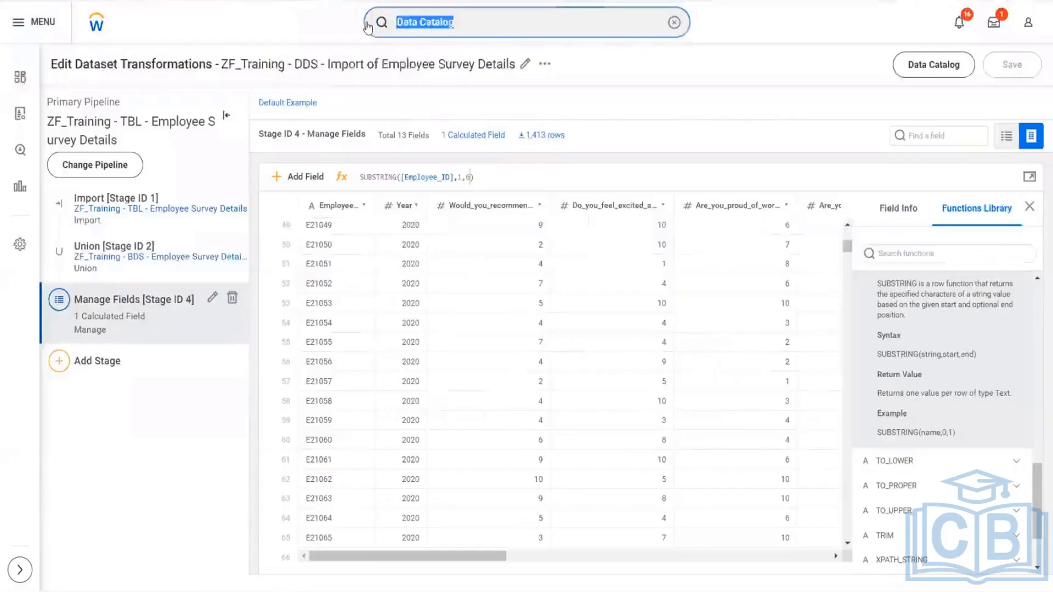
{"action": "type", "text": "prism - survey"}
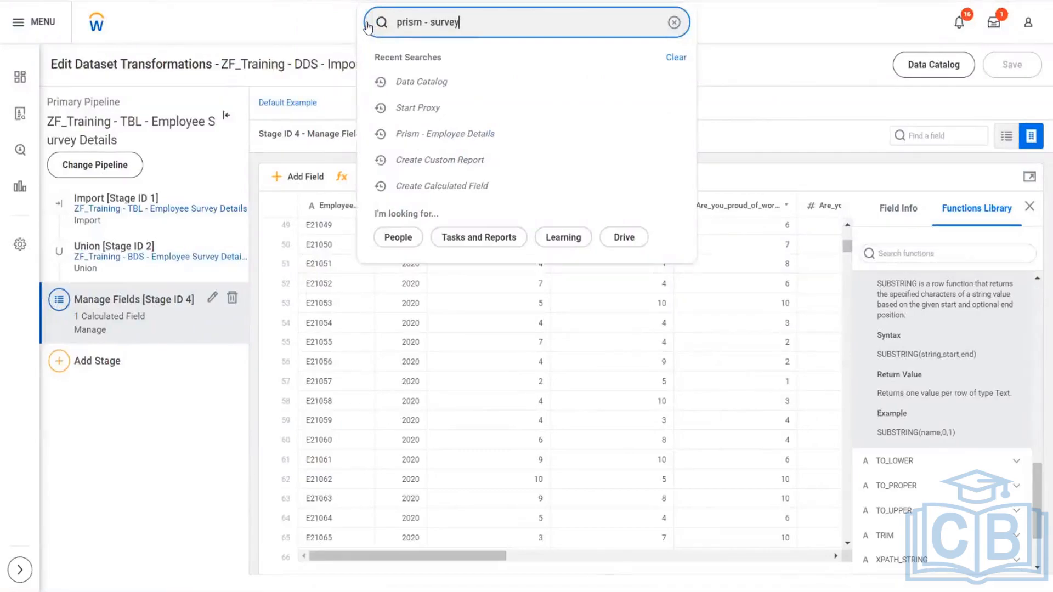
{"action": "key", "text": "BackSpace"}
{"action": "key", "text": "BackSpace"}
{"action": "key", "text": "BackSpace"}
{"action": "key", "text": "BackSpace"}
{"action": "key", "text": "BackSpace"}
{"action": "key", "text": "BackSpace"}
{"action": "key", "text": "BackSpace"}
{"action": "key", "text": "BackSpace"}
{"action": "key", "text": "BackSpace"}
{"action": "key", "text": "BackSpace"}
{"action": "key", "text": "BackSpace"}
{"action": "key", "text": "BackSpace"}
{"action": "key", "text": "BackSpace"}
{"action": "key", "text": "BackSpace"}
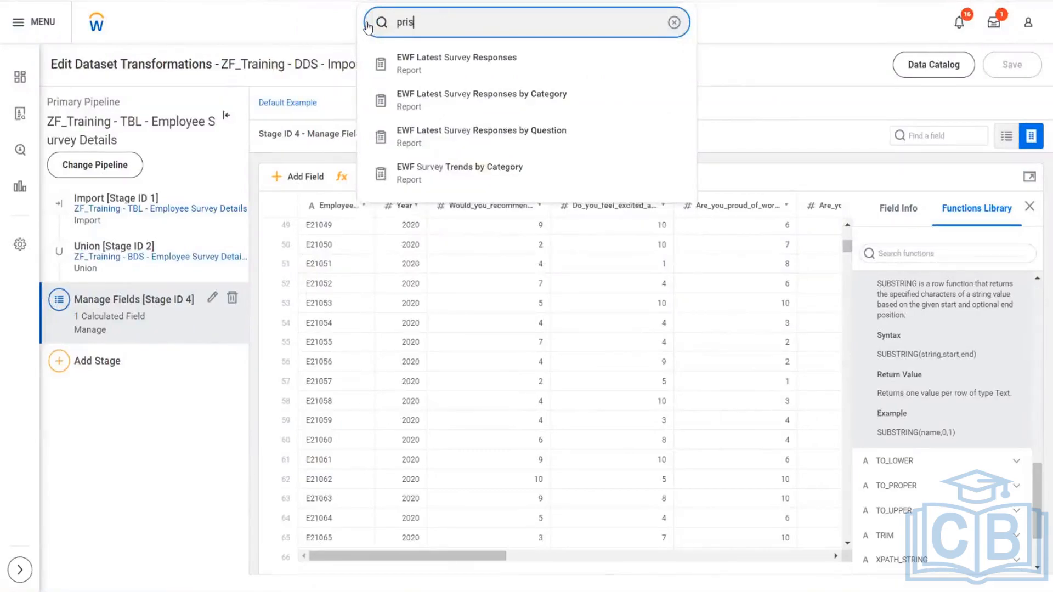
{"action": "type", "text": "view customr ep"}
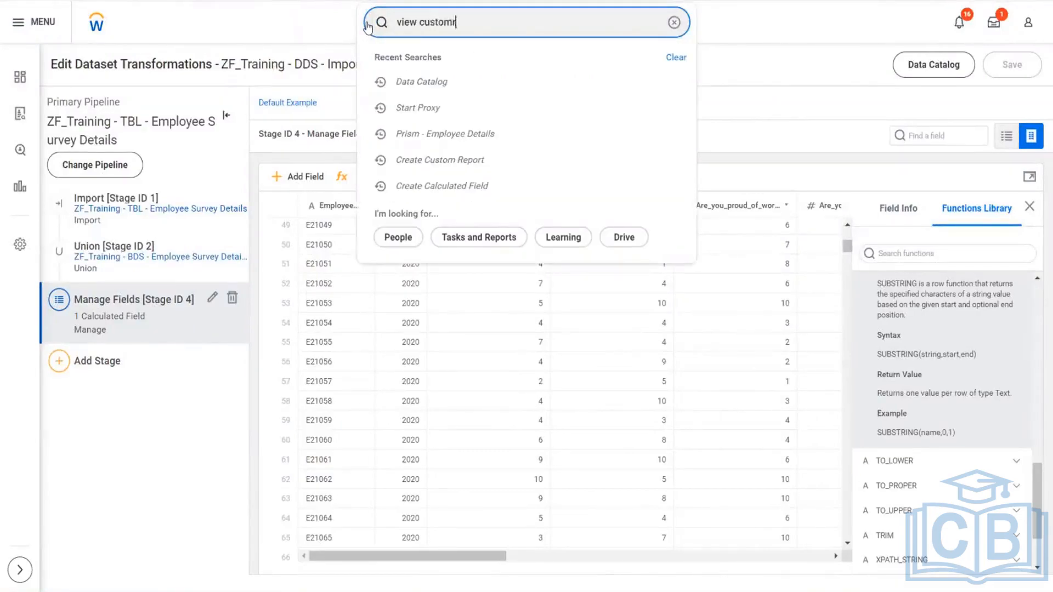
{"action": "key", "text": "BackSpace"}
{"action": "key", "text": "BackSpace"}
{"action": "key", "text": "BackSpace"}
{"action": "key", "text": "BackSpace"}
{"action": "key", "text": "BackSpace"}
{"action": "key", "text": "BackSpace"}
{"action": "key", "text": "BackSpace"}
{"action": "key", "text": "BackSpace"}
{"action": "key", "text": "BackSpace"}
{"action": "key", "text": "BackSpace"}
{"action": "key", "text": "BackSpace"}
{"action": "key", "text": "BackSpace"}
{"action": "key", "text": "BackSpace"}
{"action": "key", "text": "BackSpace"}
- Search for "rd:Prism emp" and run the Prism - Employee Details report for effective date 10/01/2020
{"action": "type", "text": "rd:Prism"}
{"action": "key", "text": "Return"}
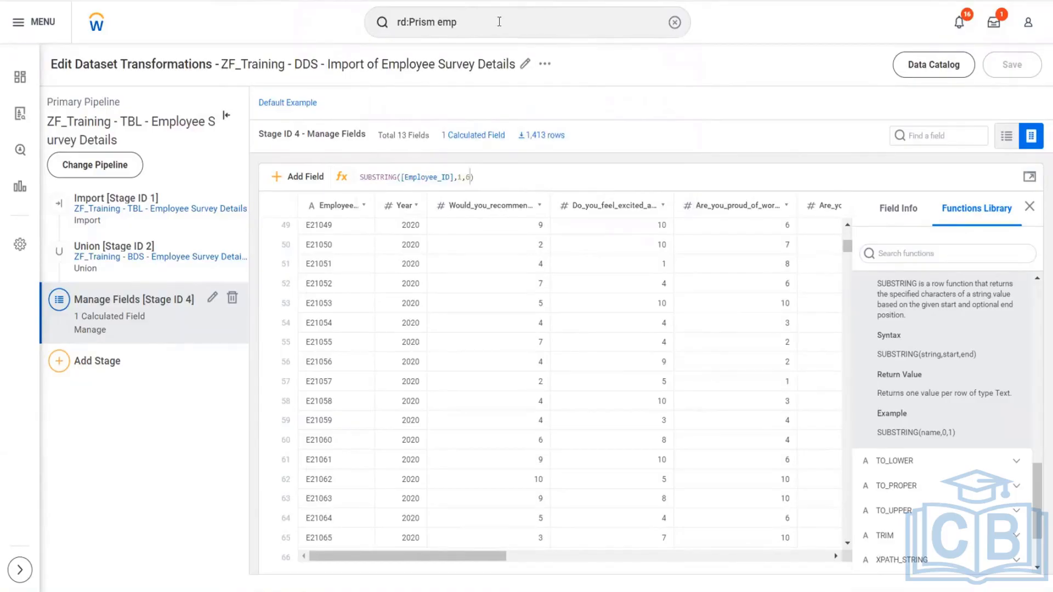
{"action": "key", "text": "Return"}
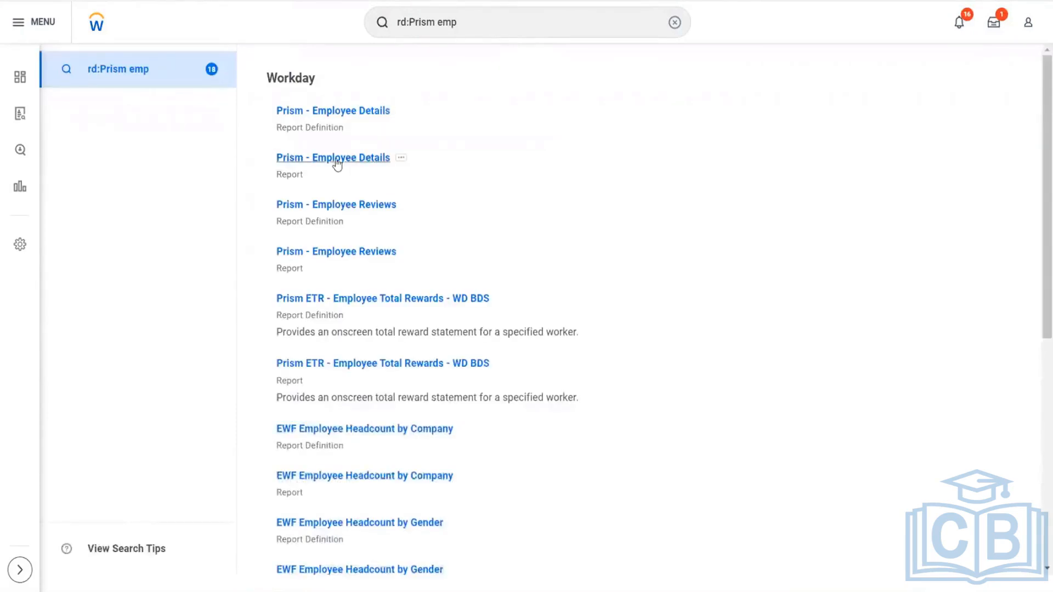
{"action": "left_click", "coordinate": [334, 159]}
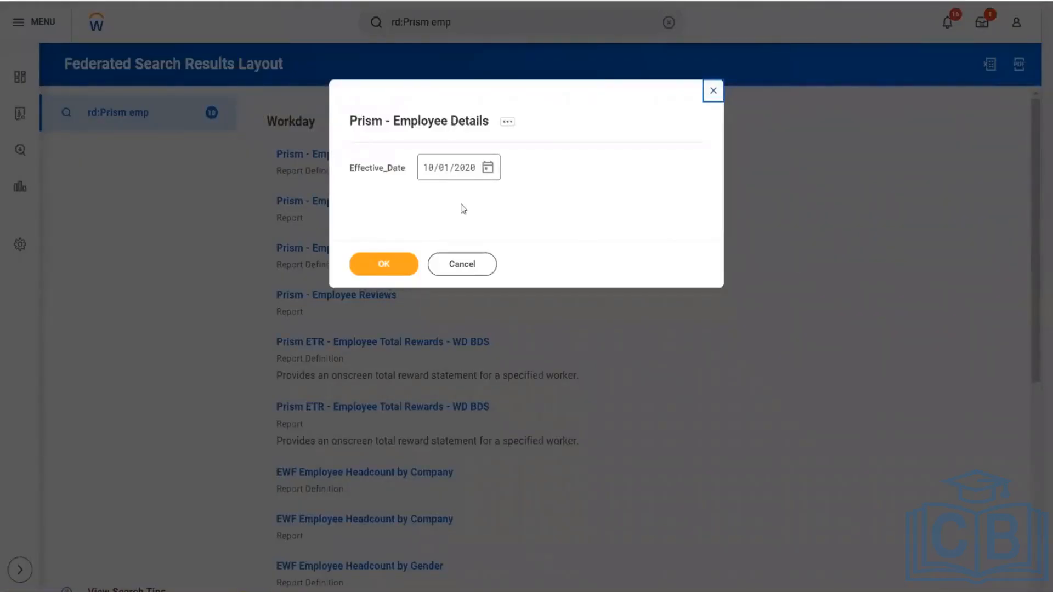
{"action": "left_click", "coordinate": [386, 269]}
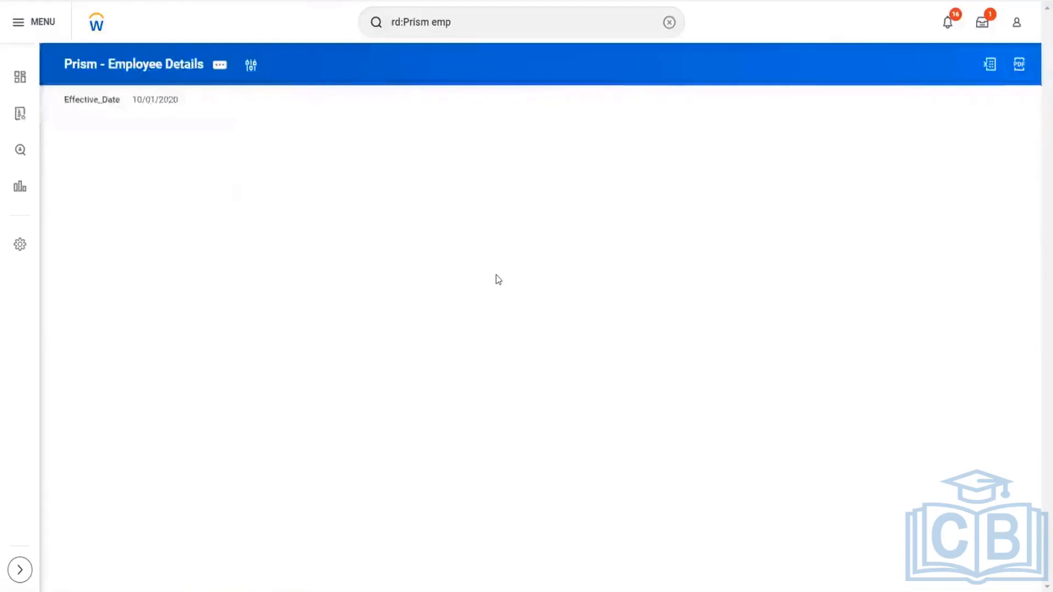
{"action": "scroll", "coordinate": [549, 474], "scroll_direction": "down", "scroll_amount": 1}
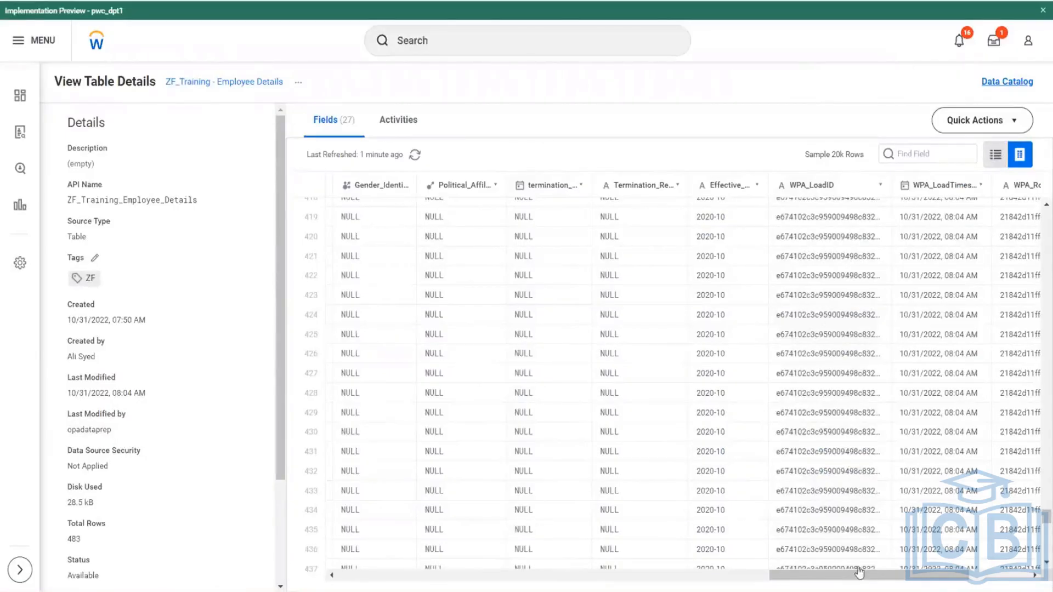
- Return to the ZF_Training - Employee Details table and locate the row with the survey's first employee ID
{"action": "scroll", "coordinate": [858, 567], "scroll_direction": "left", "scroll_amount": 10}
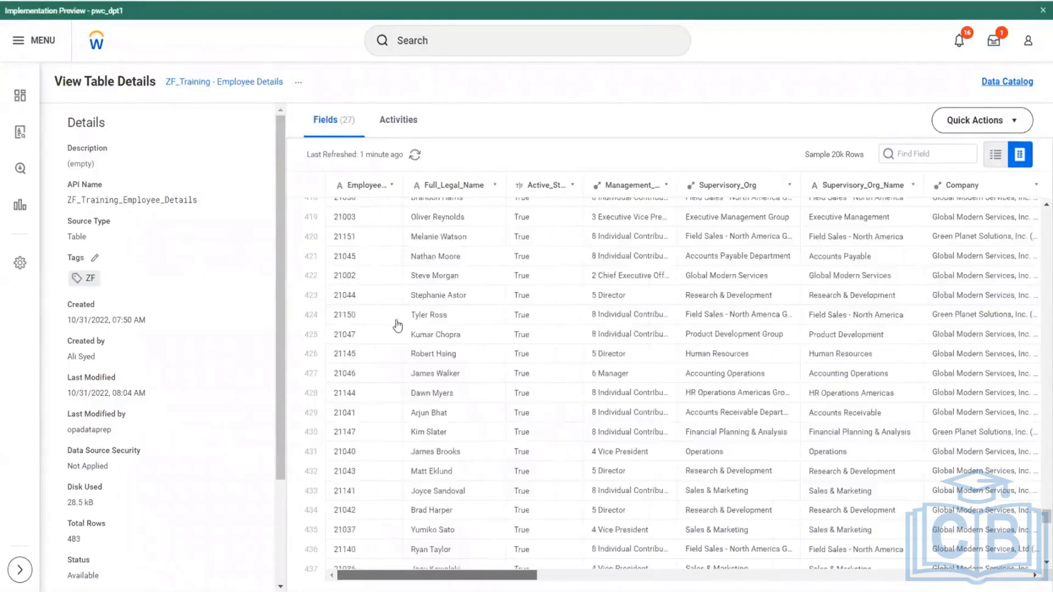
{"action": "scroll", "coordinate": [349, 389], "scroll_direction": "left", "scroll_amount": 1}
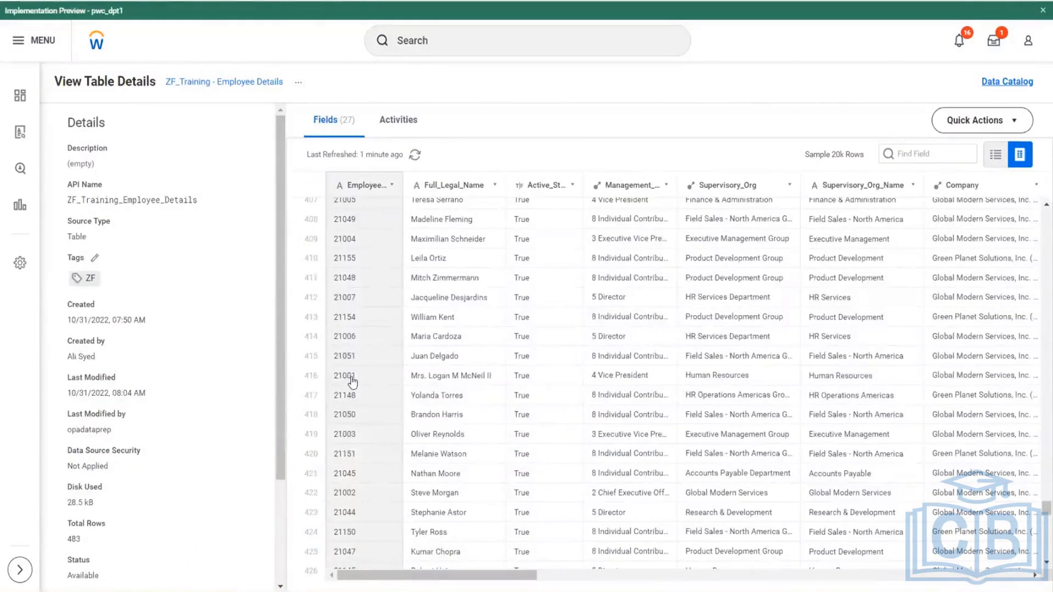
{"action": "left_click", "coordinate": [356, 378]}
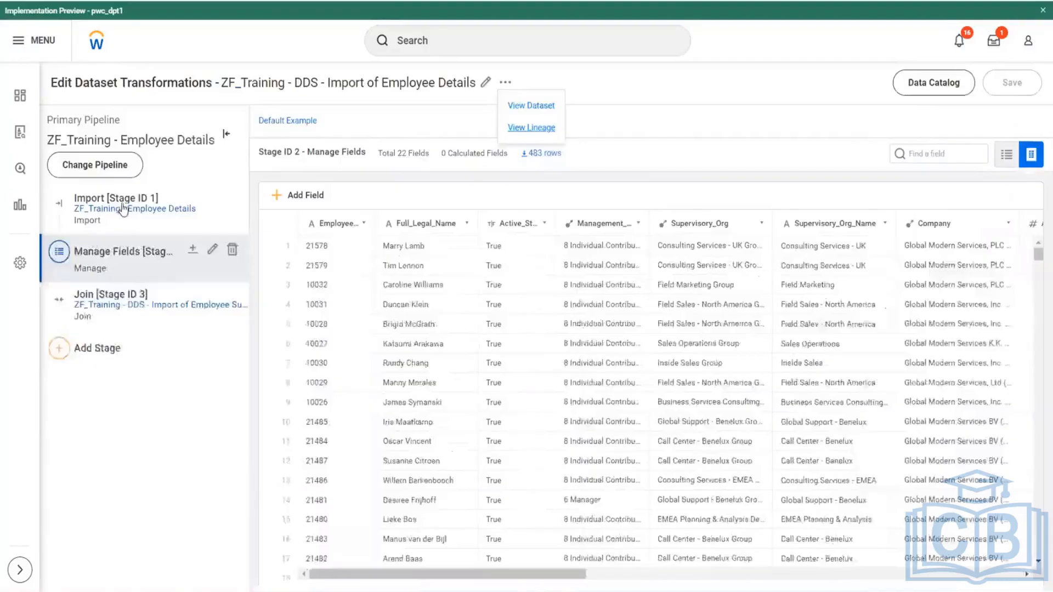
- Display the Import stage of the Employee Details dataset and look through the employee rows it brings in
{"action": "left_click_drag", "start_coordinate": [124, 199], "coordinate": [419, 217]}
{"action": "left_click", "coordinate": [420, 221]}
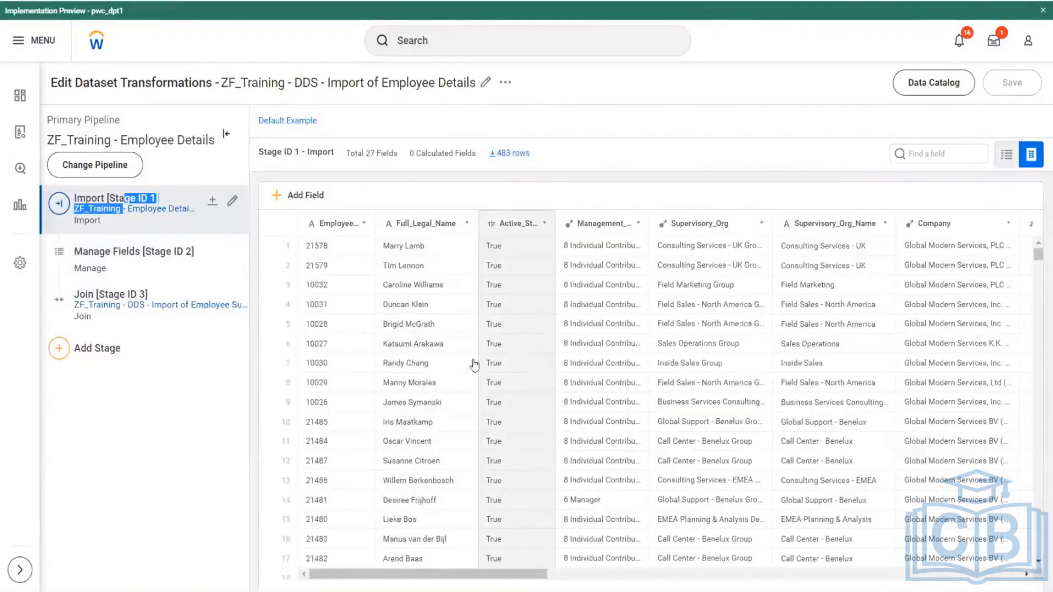
{"action": "scroll", "coordinate": [494, 364], "scroll_direction": "down", "scroll_amount": 3}
{"action": "scroll", "coordinate": [384, 404], "scroll_direction": "down", "scroll_amount": 8}
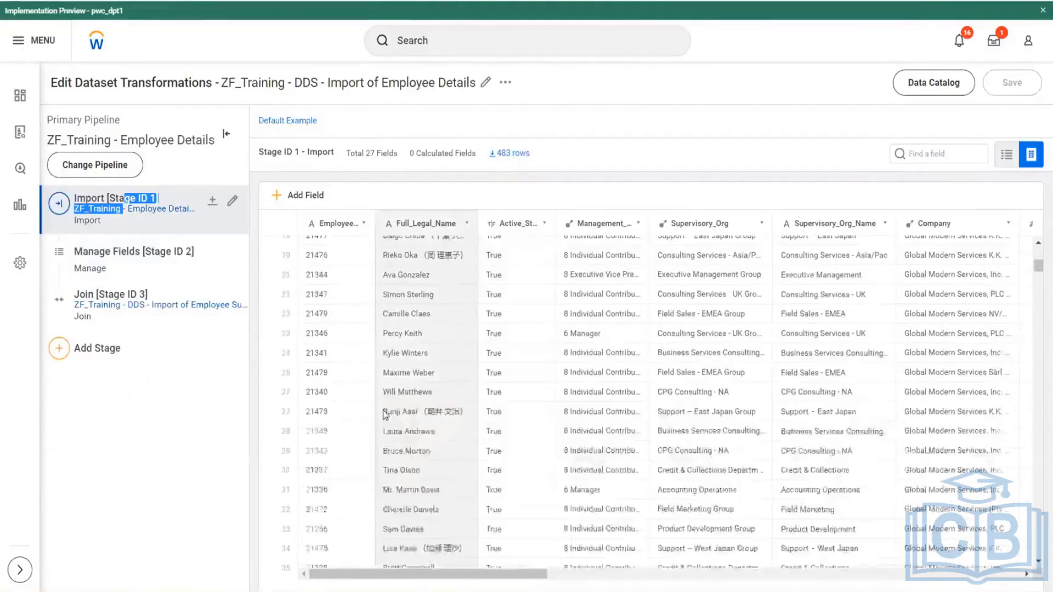
{"action": "scroll", "coordinate": [377, 418], "scroll_direction": "down", "scroll_amount": 4}
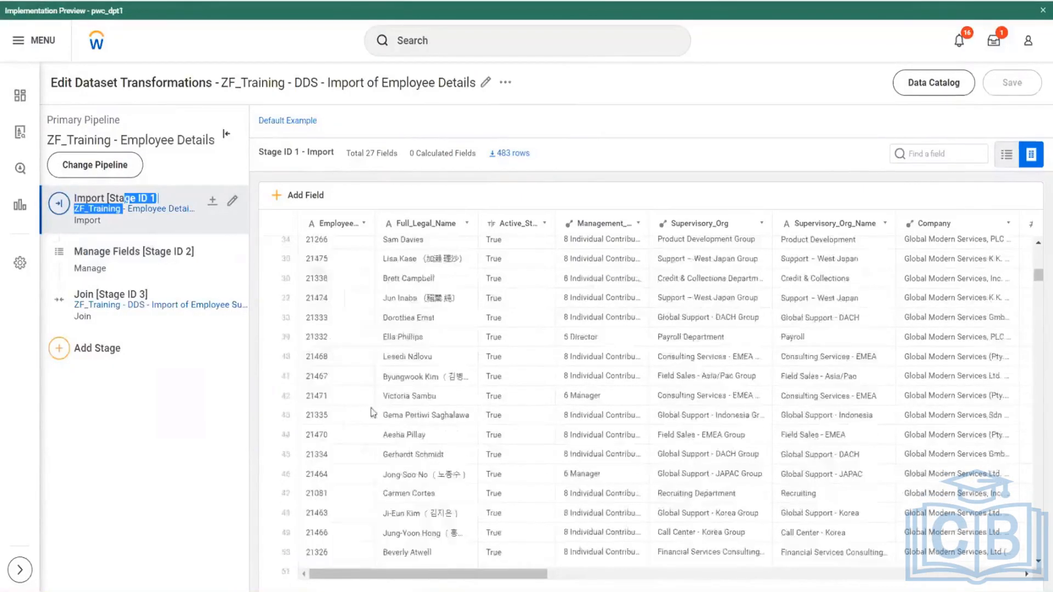
{"action": "scroll", "coordinate": [378, 450], "scroll_direction": "down", "scroll_amount": 2}
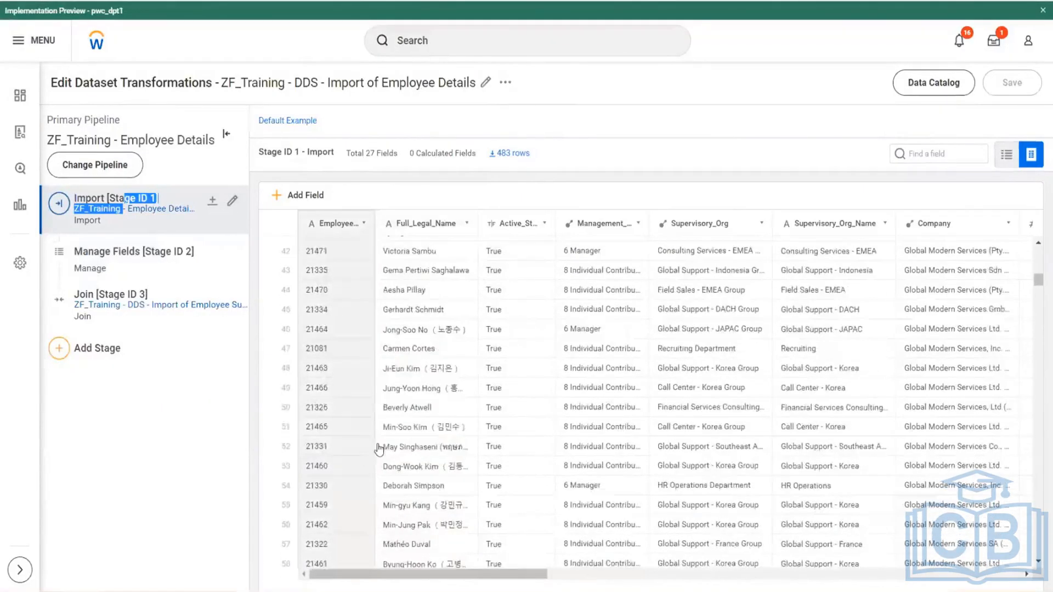
{"action": "scroll", "coordinate": [378, 450], "scroll_direction": "down", "scroll_amount": 7}
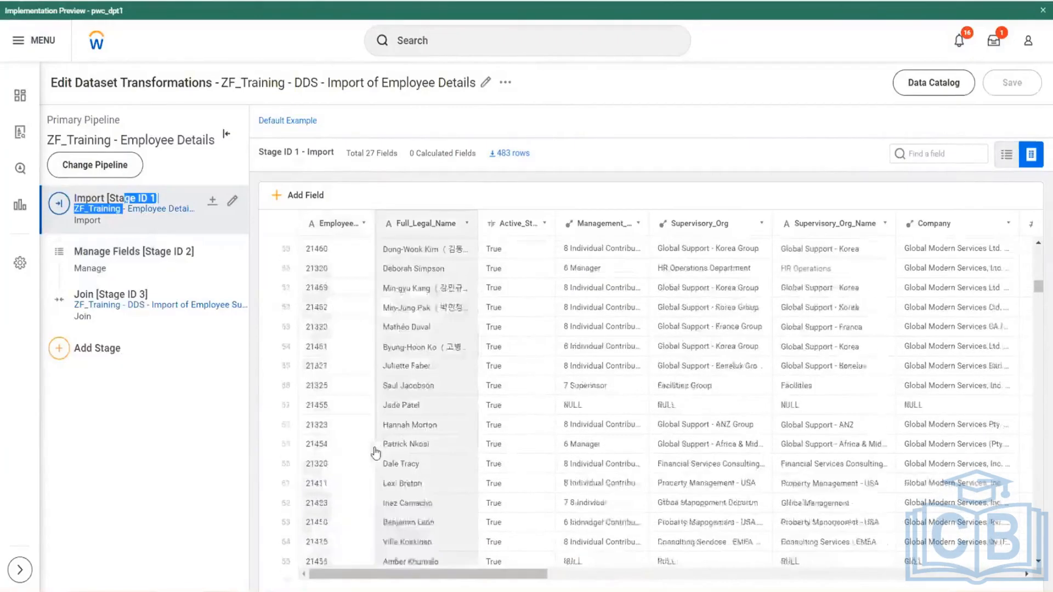
- Sort the Import stage rows by Employee_ID in ascending order and examine the employee records across their columns
{"action": "left_click", "coordinate": [363, 224]}
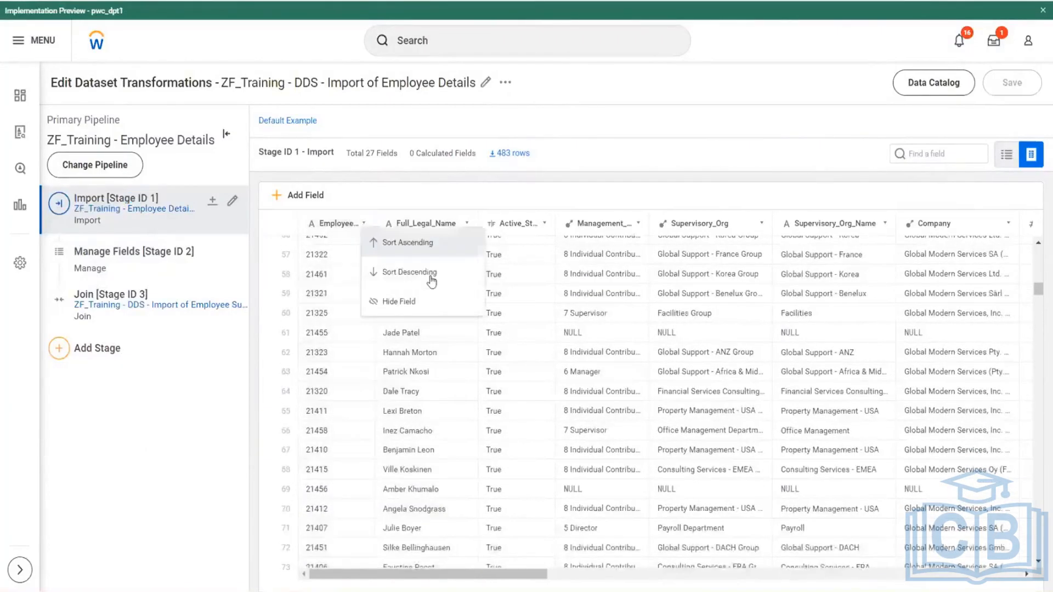
{"action": "left_click", "coordinate": [412, 246]}
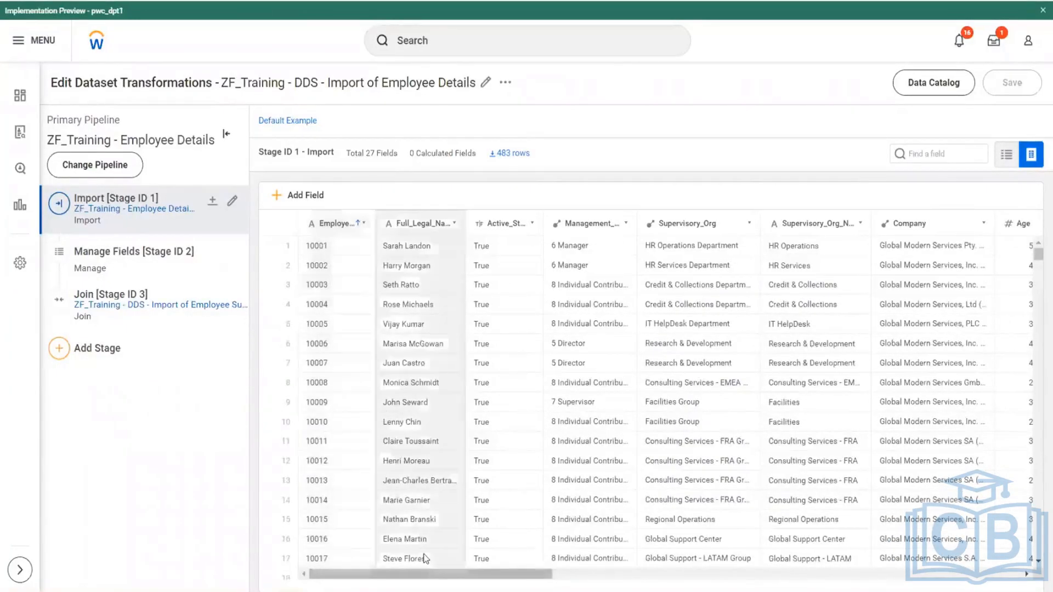
{"action": "scroll", "coordinate": [423, 554], "scroll_direction": "right", "scroll_amount": 10}
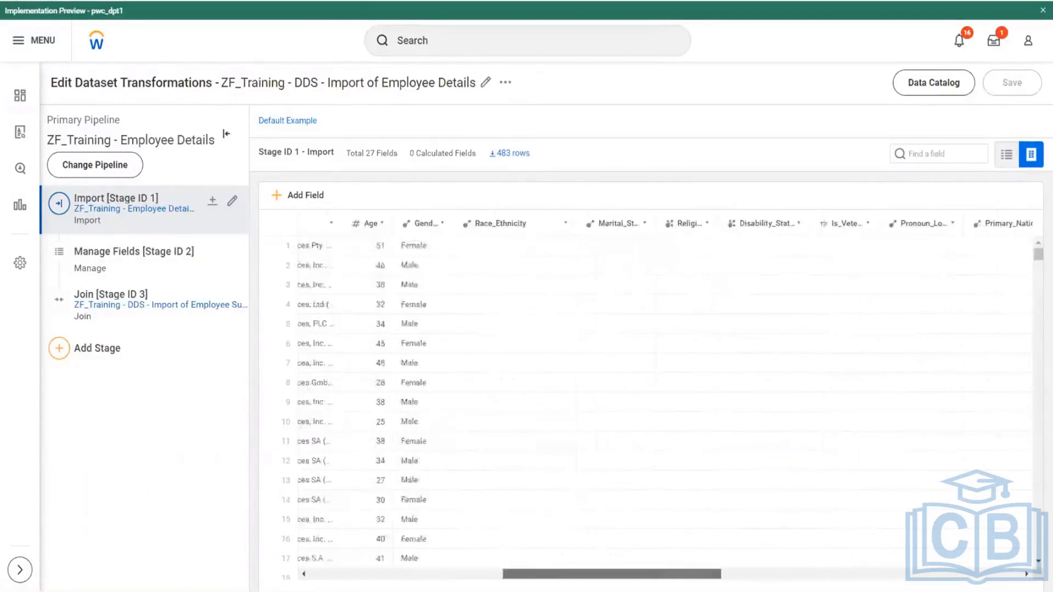
{"action": "scroll", "coordinate": [650, 401], "scroll_direction": "left", "scroll_amount": 8}
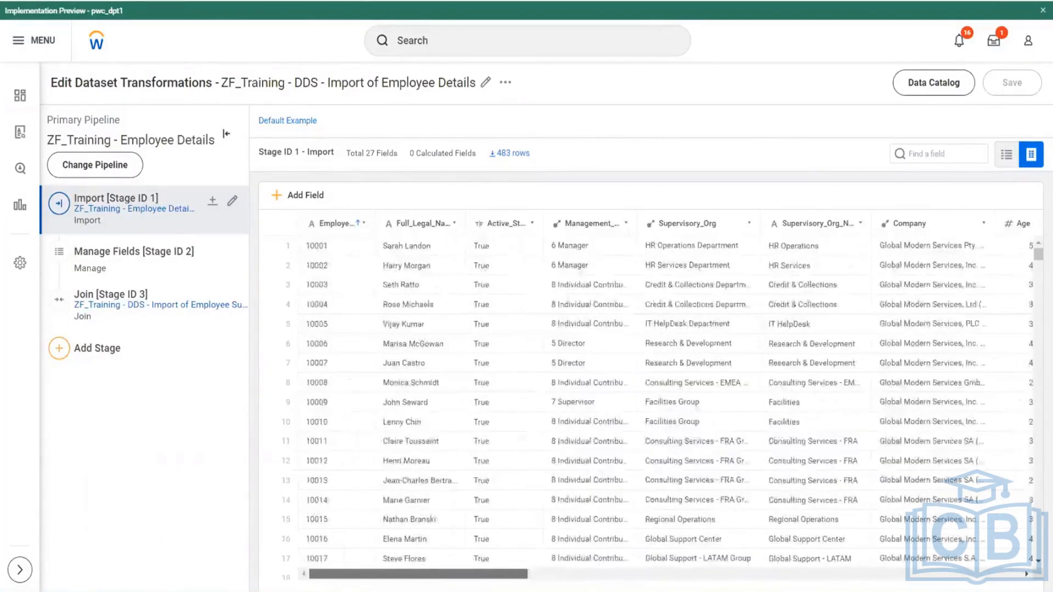
{"action": "scroll", "coordinate": [387, 499], "scroll_direction": "down", "scroll_amount": 5}
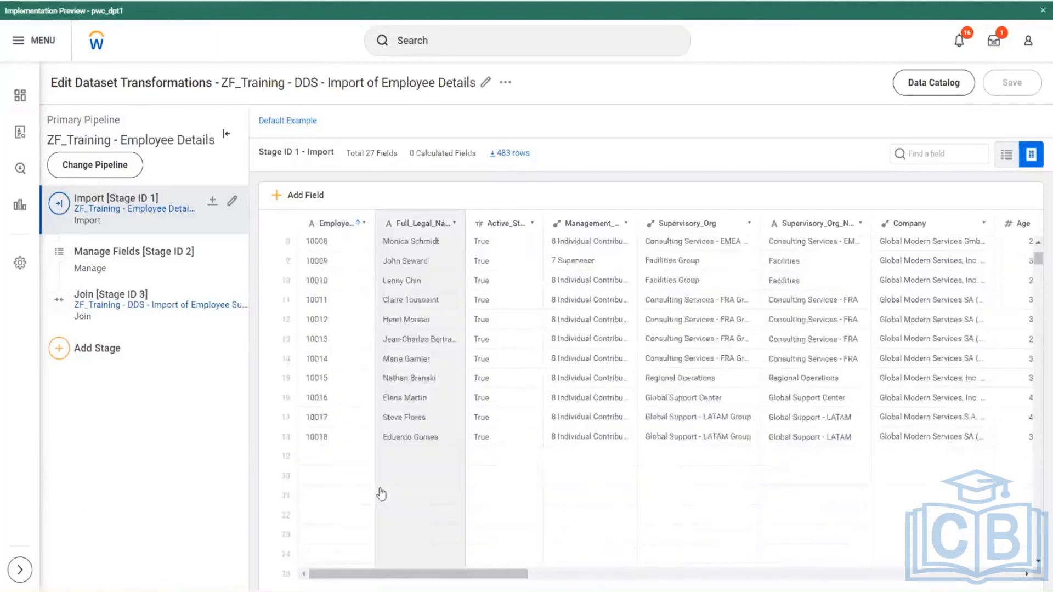
{"action": "scroll", "coordinate": [388, 497], "scroll_direction": "down", "scroll_amount": 6}
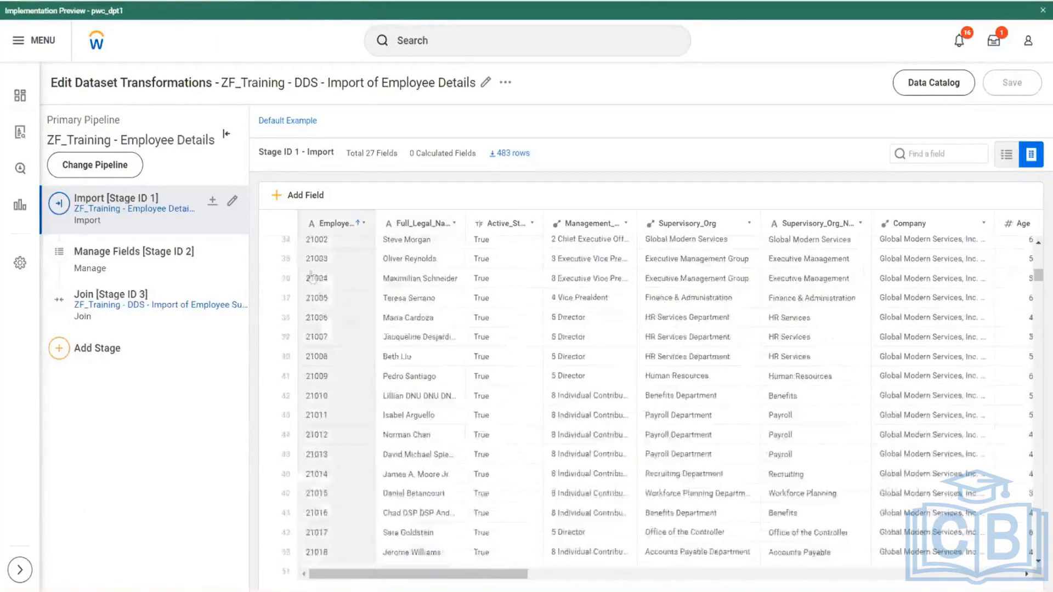
{"action": "scroll", "coordinate": [329, 307], "scroll_direction": "up", "scroll_amount": 1}
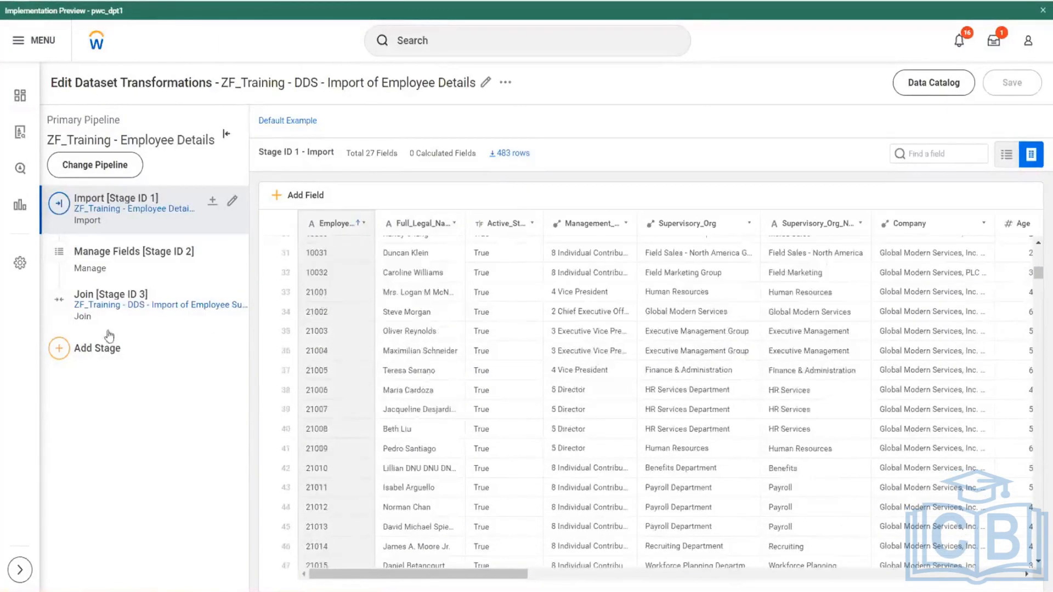
- Display the Join stage, sort its rows by Employee_ID in ascending order, and examine the repeated employee records
{"action": "left_click", "coordinate": [122, 308]}
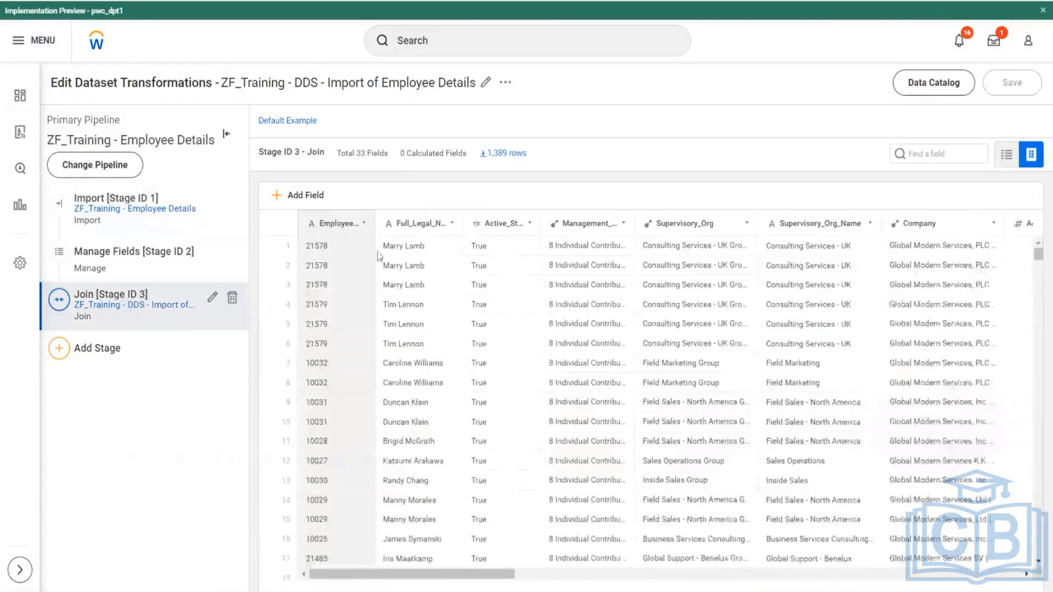
{"action": "left_click", "coordinate": [364, 224]}
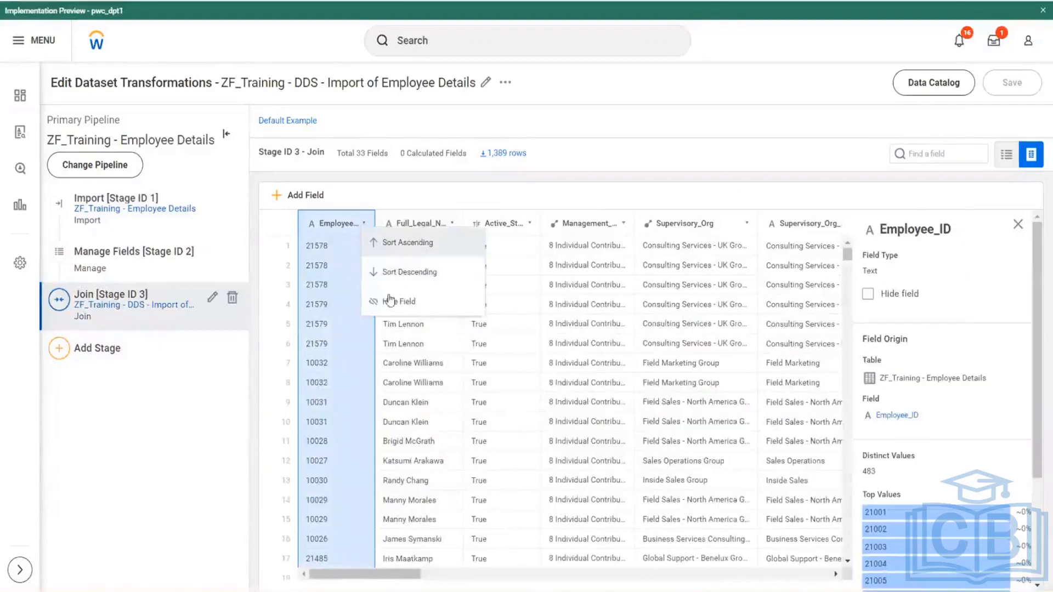
{"action": "left_click", "coordinate": [405, 245]}
{"action": "scroll", "coordinate": [354, 370], "scroll_direction": "down", "scroll_amount": 4}
{"action": "scroll", "coordinate": [354, 371], "scroll_direction": "down", "scroll_amount": 5}
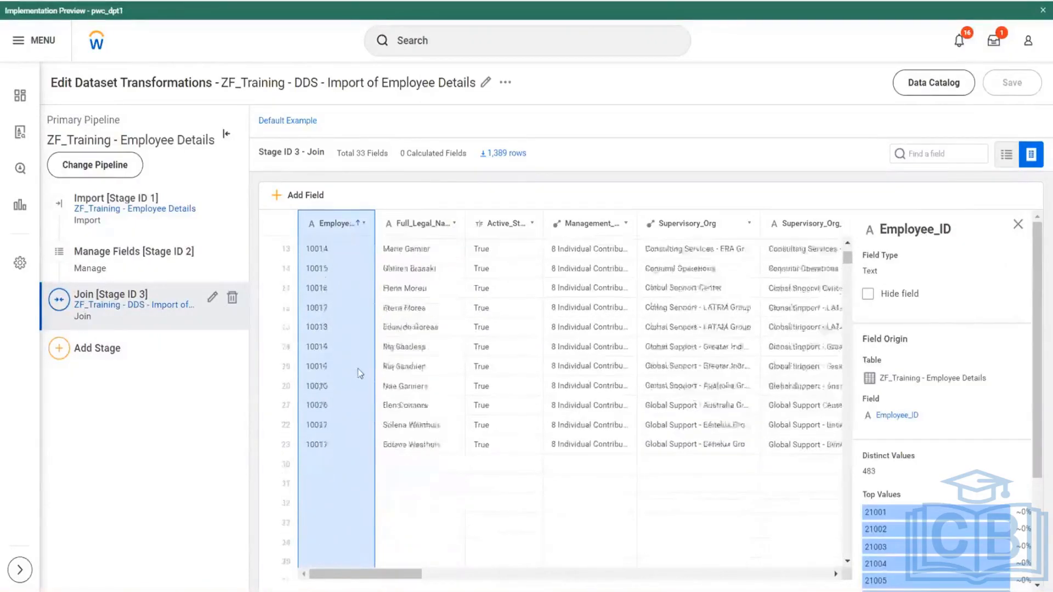
{"action": "scroll", "coordinate": [350, 366], "scroll_direction": "up", "scroll_amount": 3}
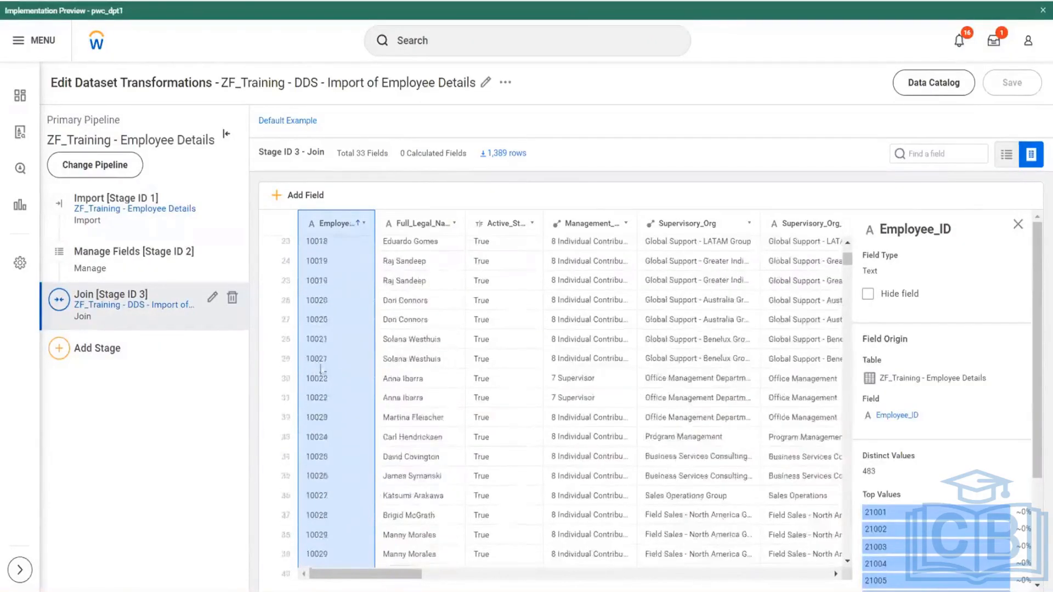
{"action": "scroll", "coordinate": [345, 399], "scroll_direction": "down", "scroll_amount": 8}
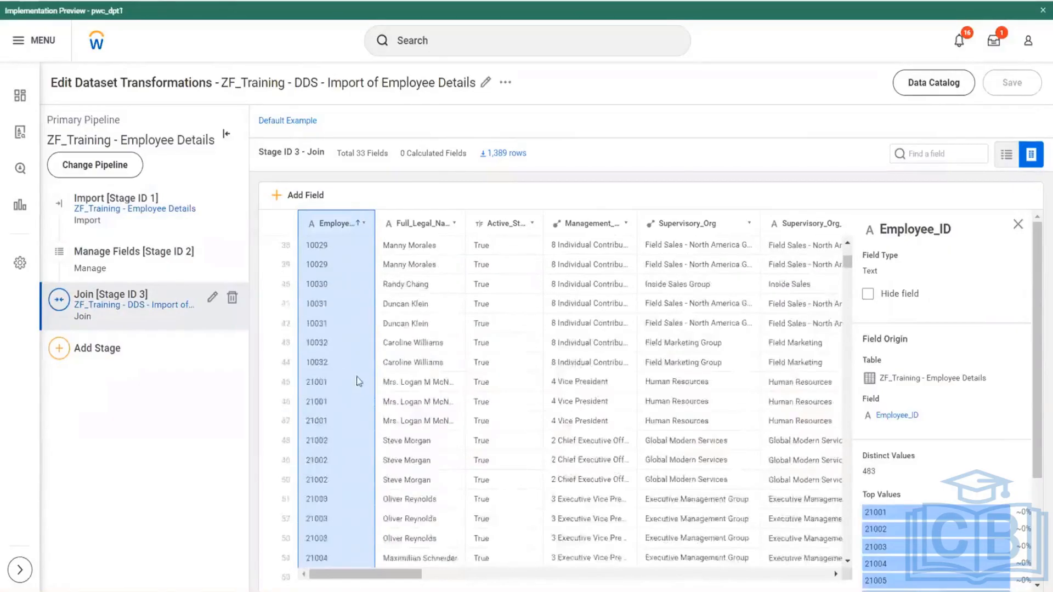
{"action": "scroll", "coordinate": [548, 400], "scroll_direction": "up", "scroll_amount": 2}
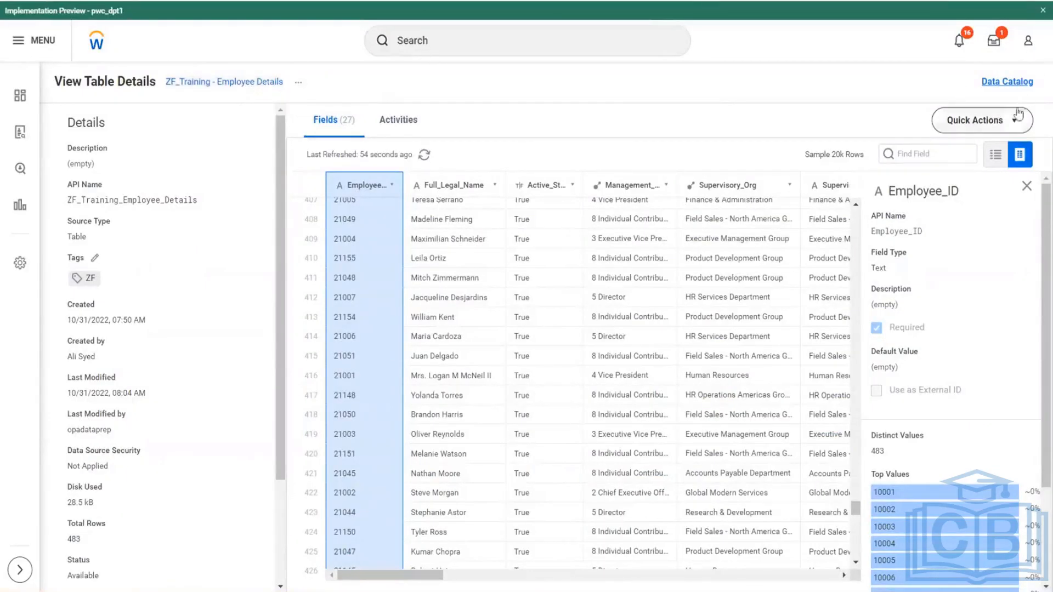
- Rename the ZF_Training - Employee Details table to "ZF_Training - TBL - Employee Details" and start a data change task for it
{"action": "left_click_drag", "start_coordinate": [284, 82], "coordinate": [169, 82]}
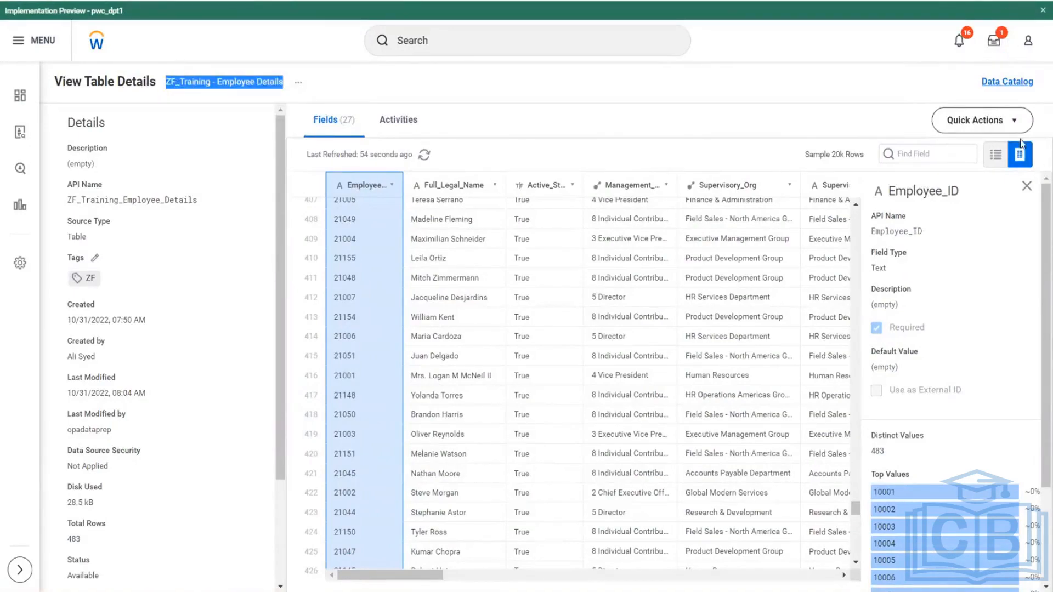
{"action": "left_click", "coordinate": [1004, 122]}
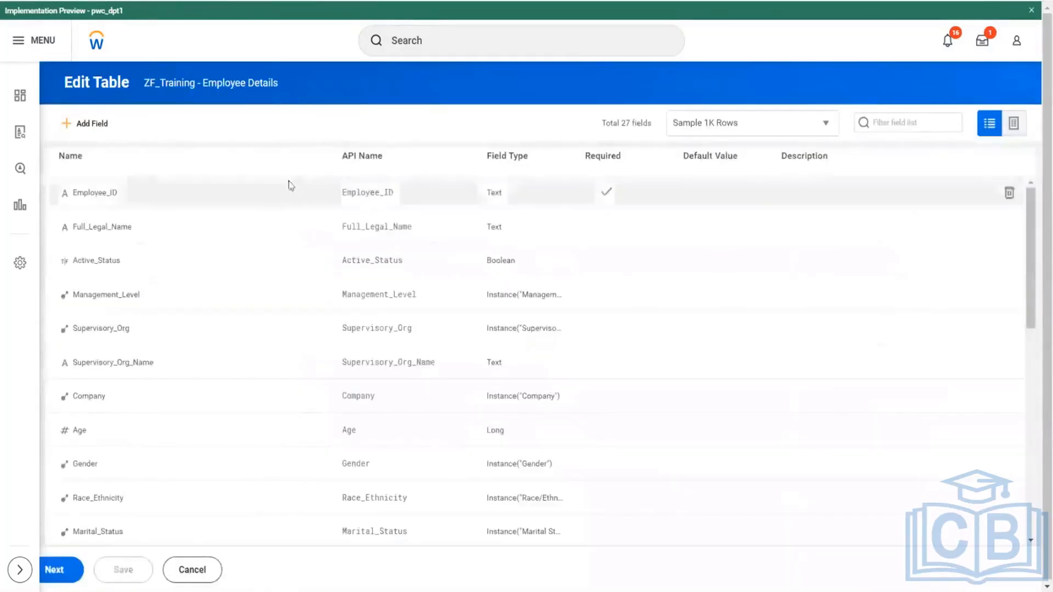
{"action": "left_click", "coordinate": [61, 570]}
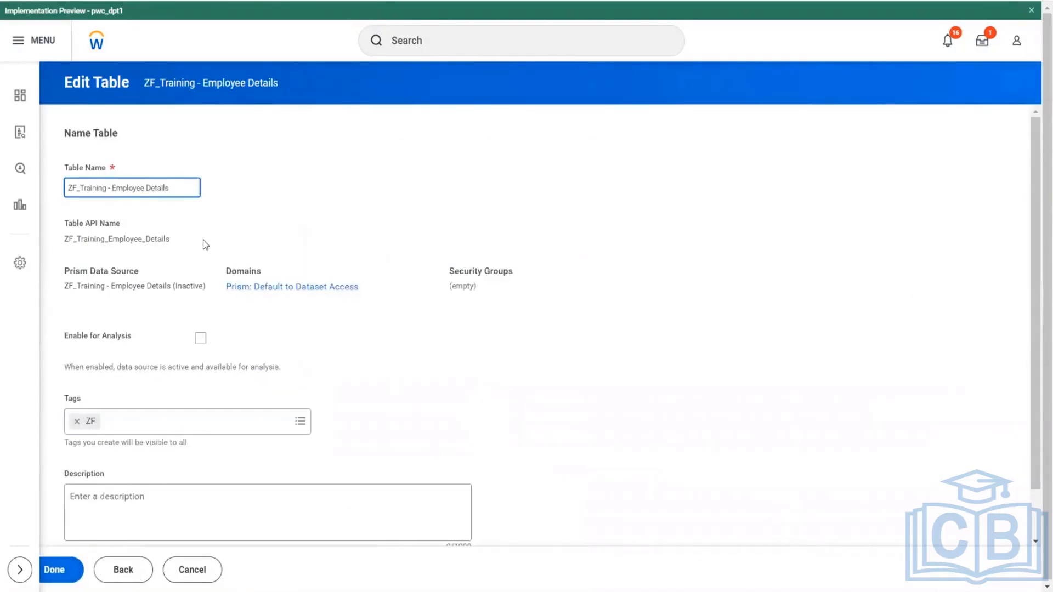
{"action": "type", "text": "TBL -"}
{"action": "left_click", "coordinate": [58, 570]}
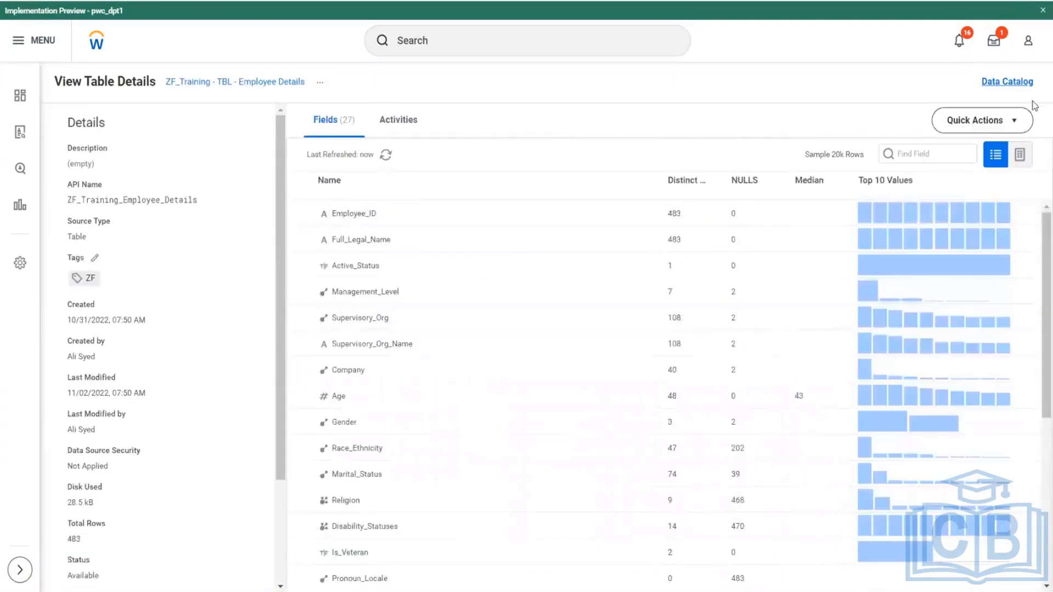
{"action": "left_click", "coordinate": [1014, 120]}
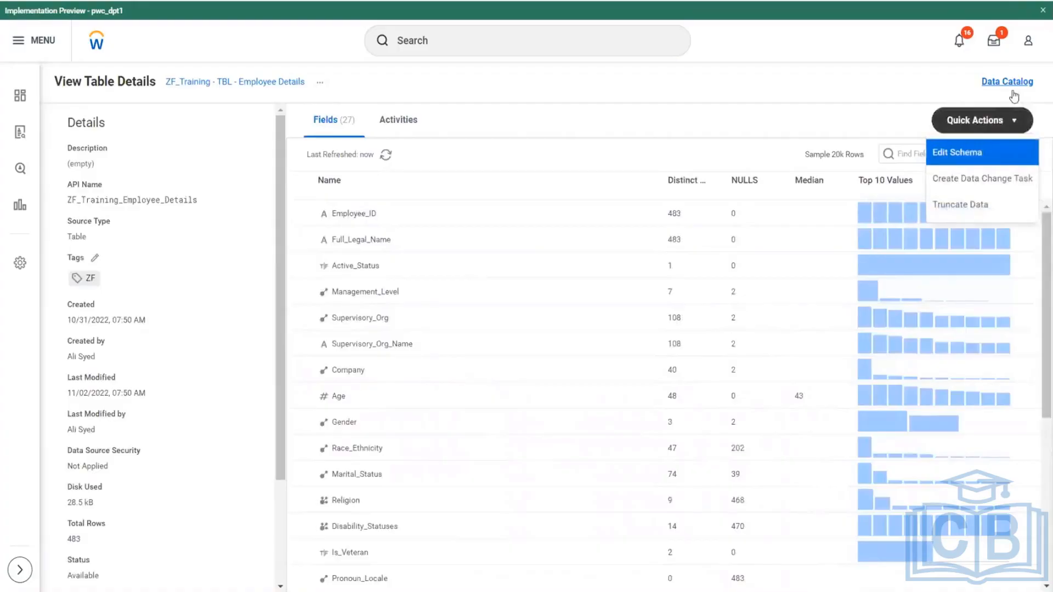
{"action": "left_click", "coordinate": [985, 179]}
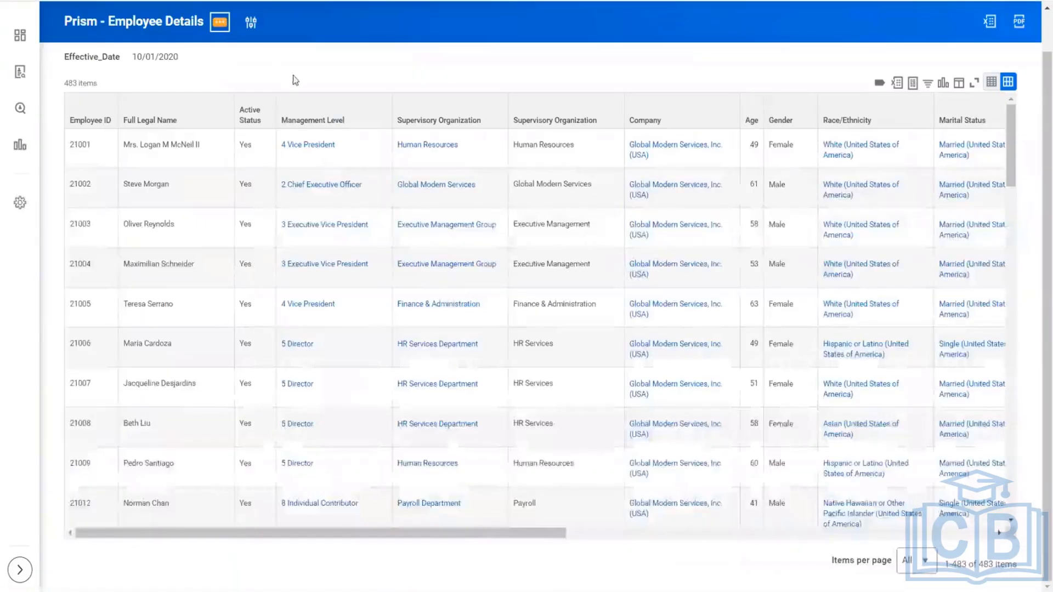
- Edit the Prism - Employee Details report so the Effective_Date prompt's default value is 10/01/2021, and save the report
{"action": "mouse_move", "coordinate": [275, 72]}
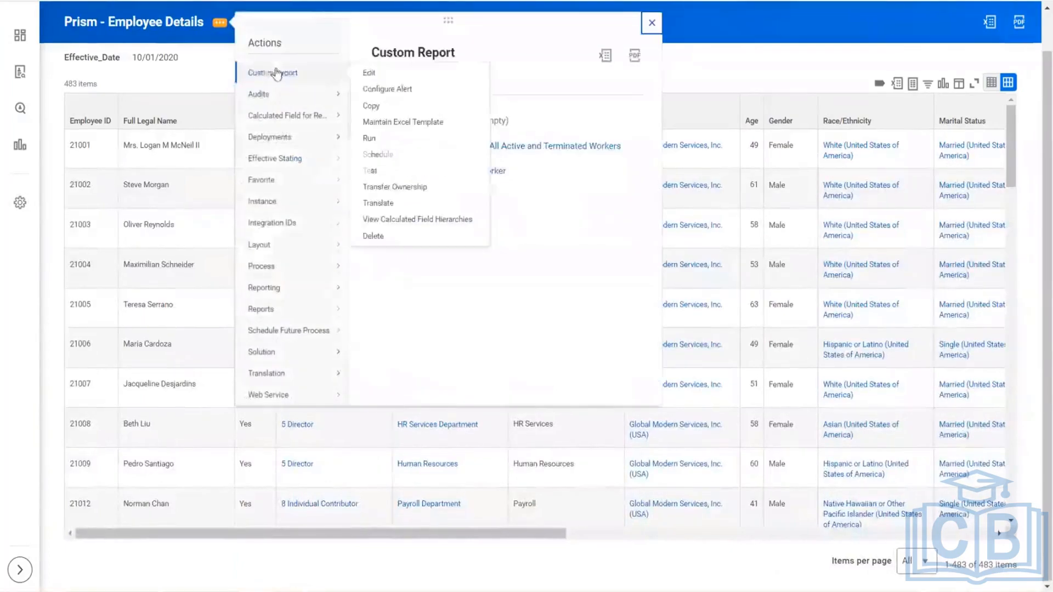
{"action": "left_click", "coordinate": [371, 73]}
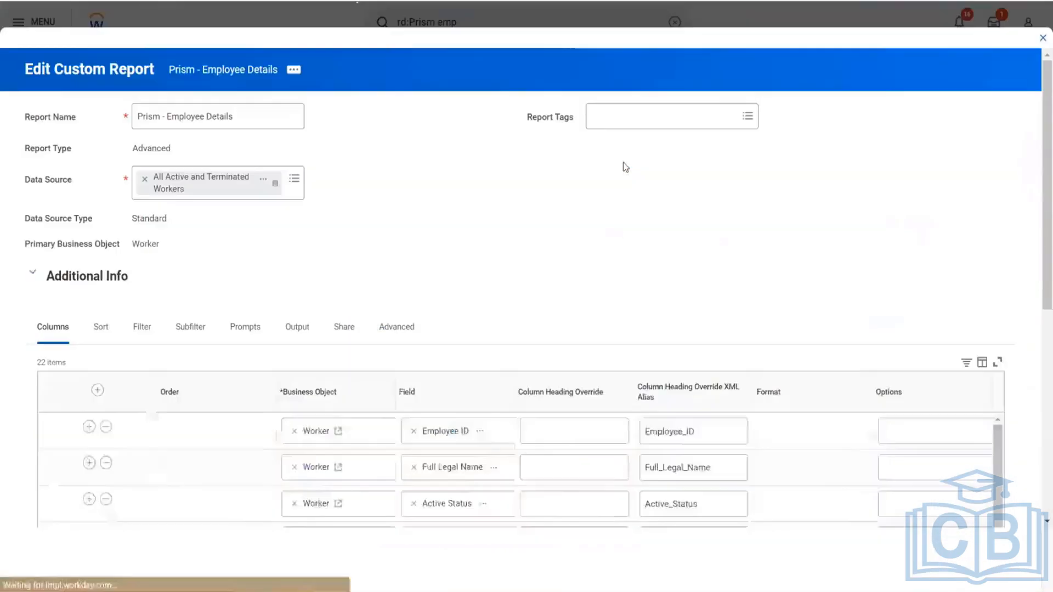
{"action": "left_click", "coordinate": [234, 332]}
{"action": "scroll", "coordinate": [541, 193], "scroll_direction": "down", "scroll_amount": 5}
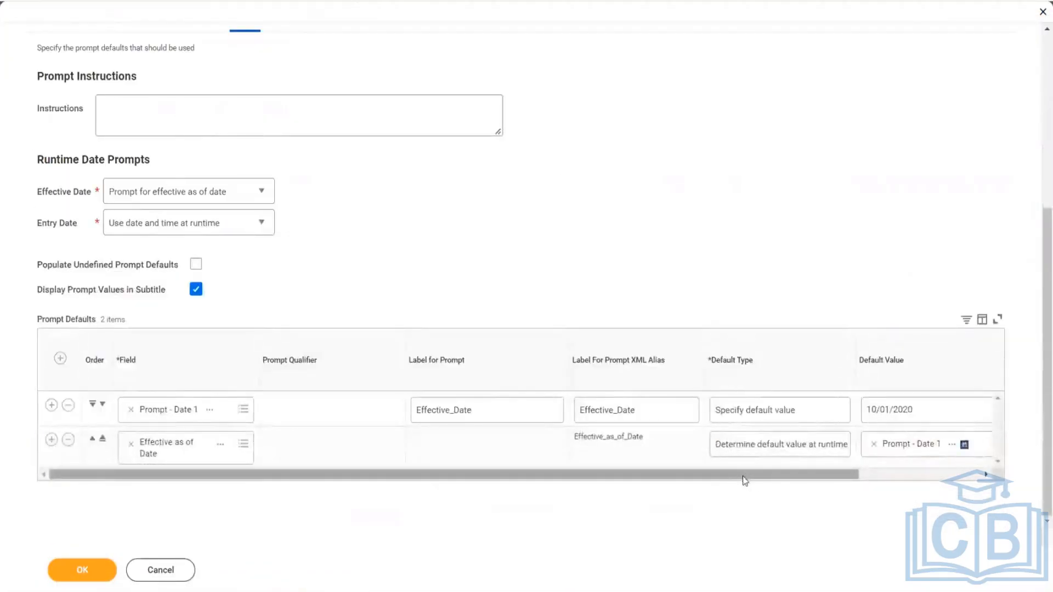
{"action": "left_click_drag", "start_coordinate": [748, 477], "coordinate": [820, 477]}
{"action": "left_click", "coordinate": [842, 412]}
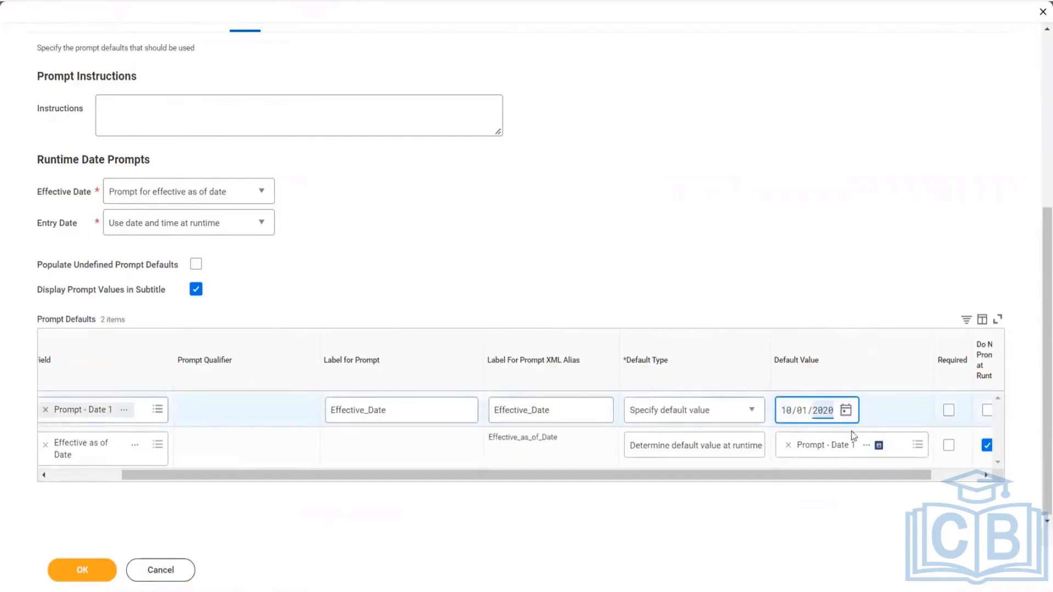
{"action": "type", "text": "21"}
{"action": "left_click", "coordinate": [775, 204]}
{"action": "left_click", "coordinate": [86, 570]}
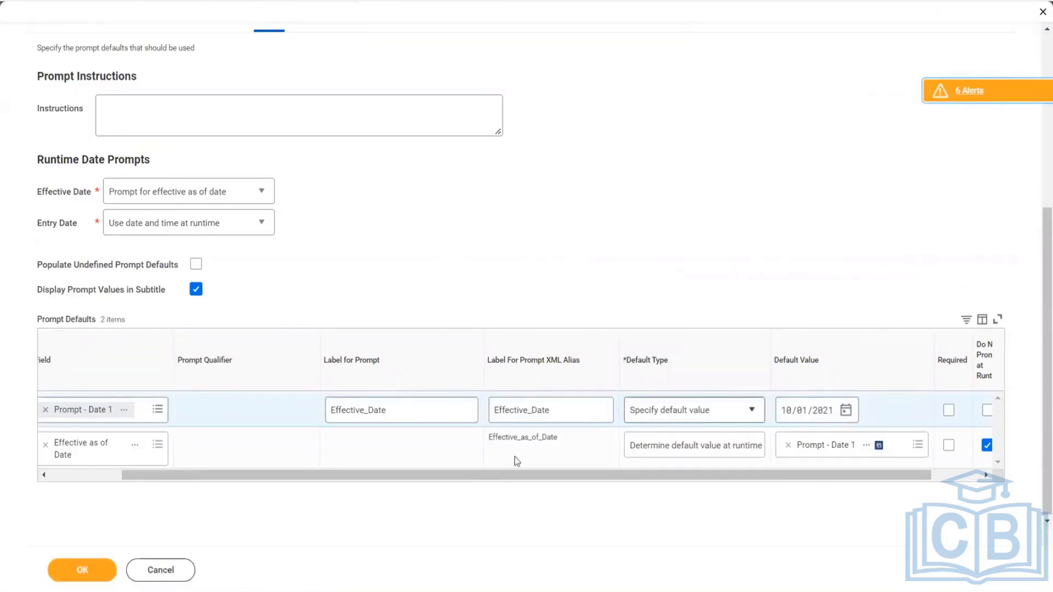
{"action": "left_click", "coordinate": [82, 570]}
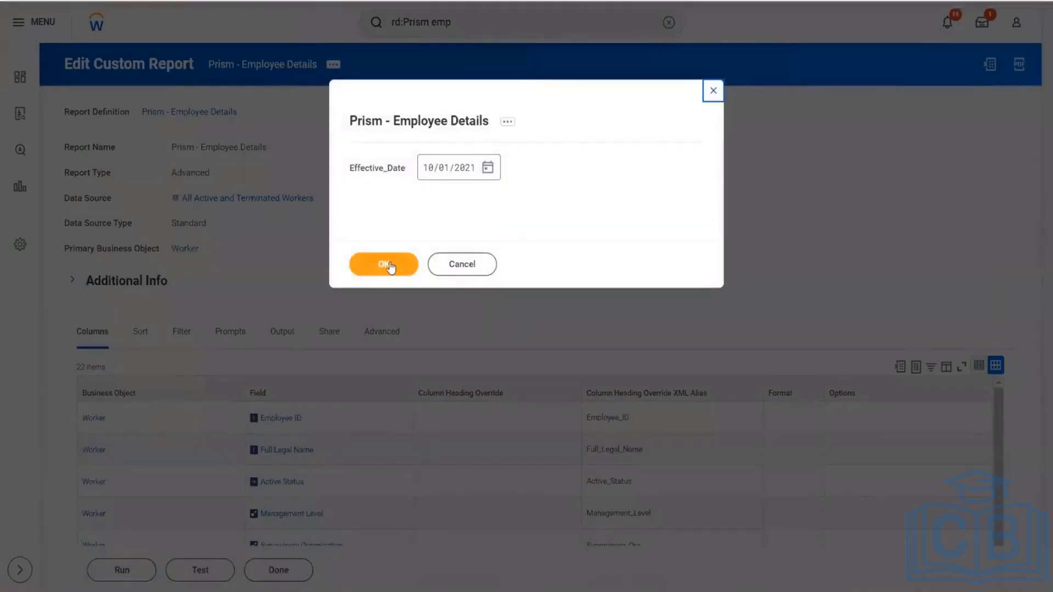
- Return to the new data change task and change its source connection type to Workday Report
{"action": "left_click", "coordinate": [390, 267]}
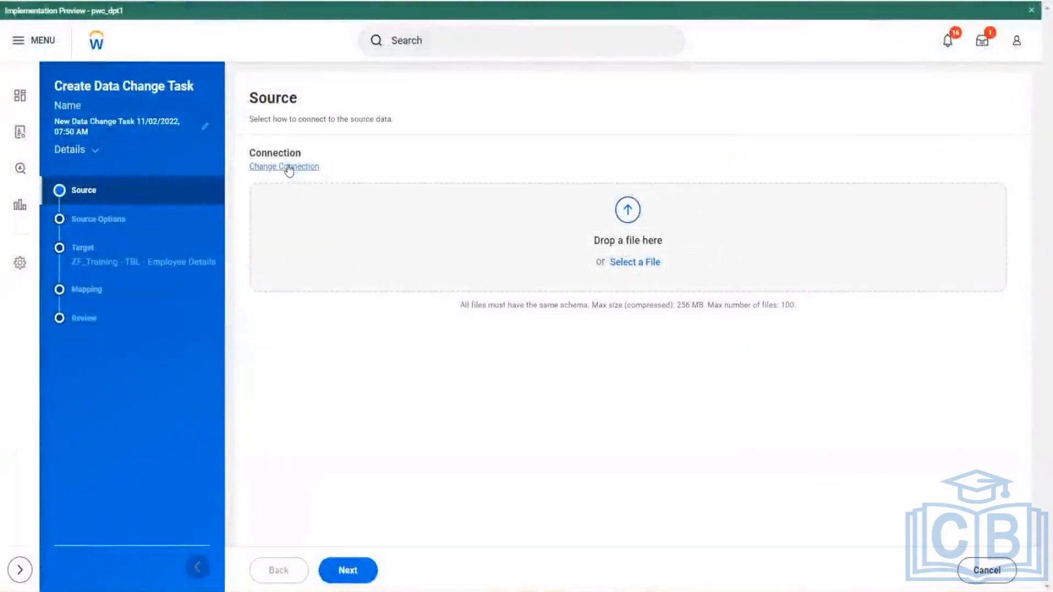
{"action": "left_click", "coordinate": [290, 166]}
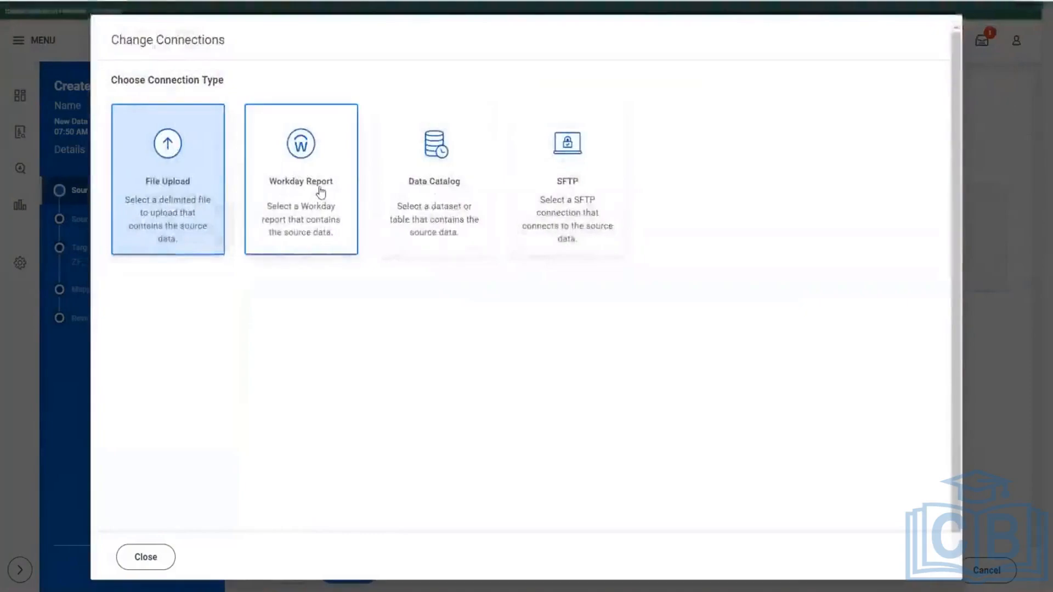
{"action": "left_click", "coordinate": [320, 192]}
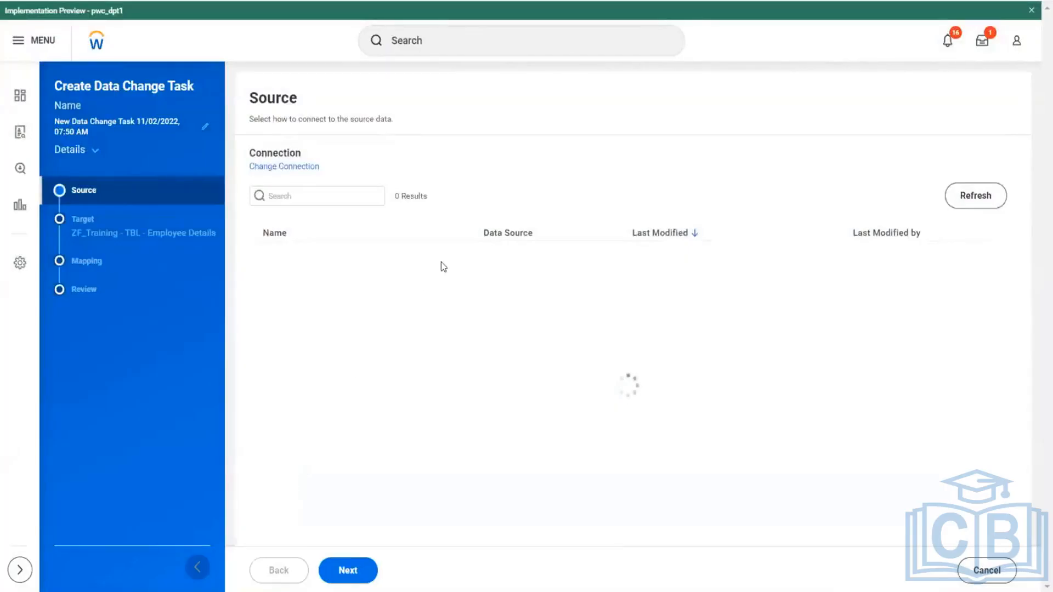
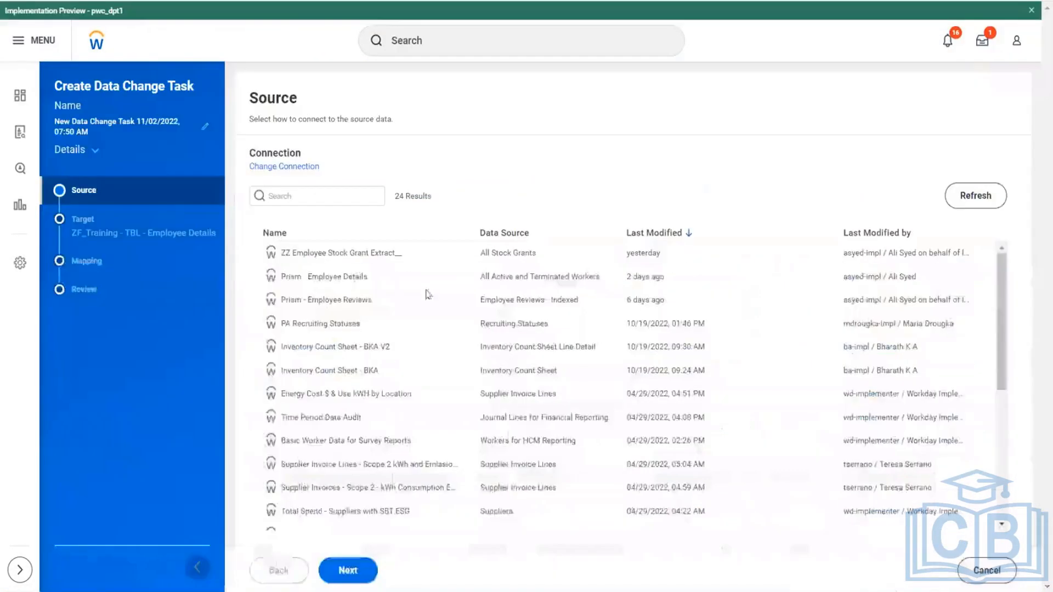
- Select the Prism - Employee Details report as the source and continue to the target settings
{"action": "left_click", "coordinate": [337, 278]}
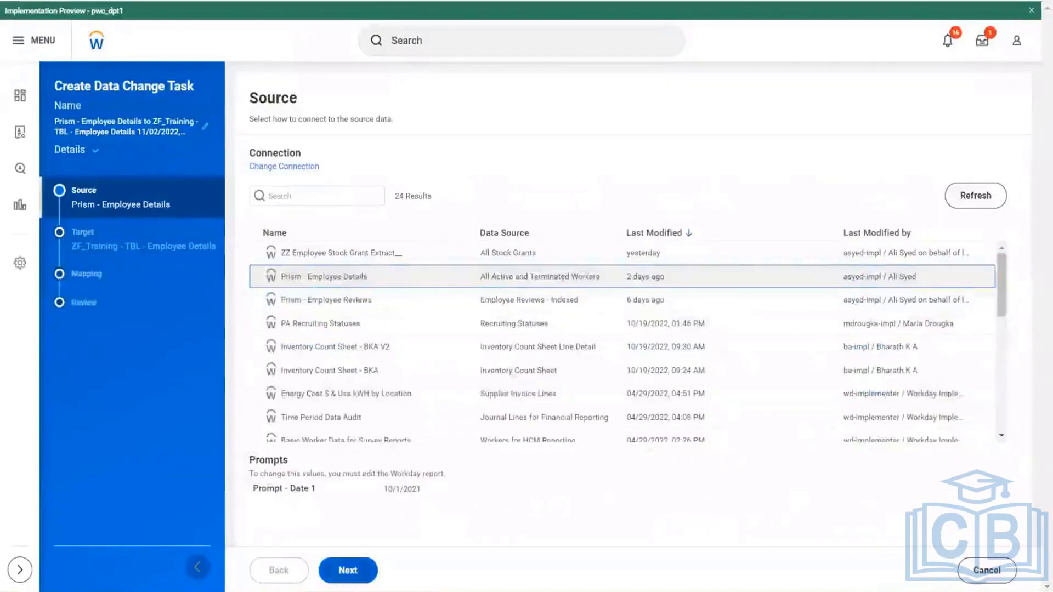
{"action": "left_click", "coordinate": [349, 573]}
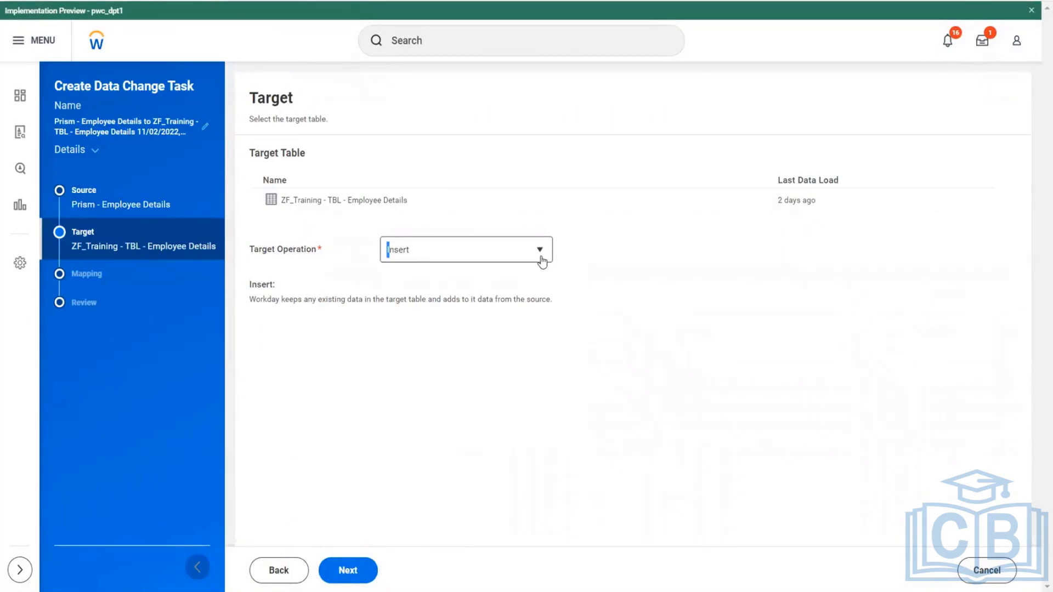
- Try Delete and Truncate and Insert as the target operation
{"action": "left_click", "coordinate": [540, 251]}
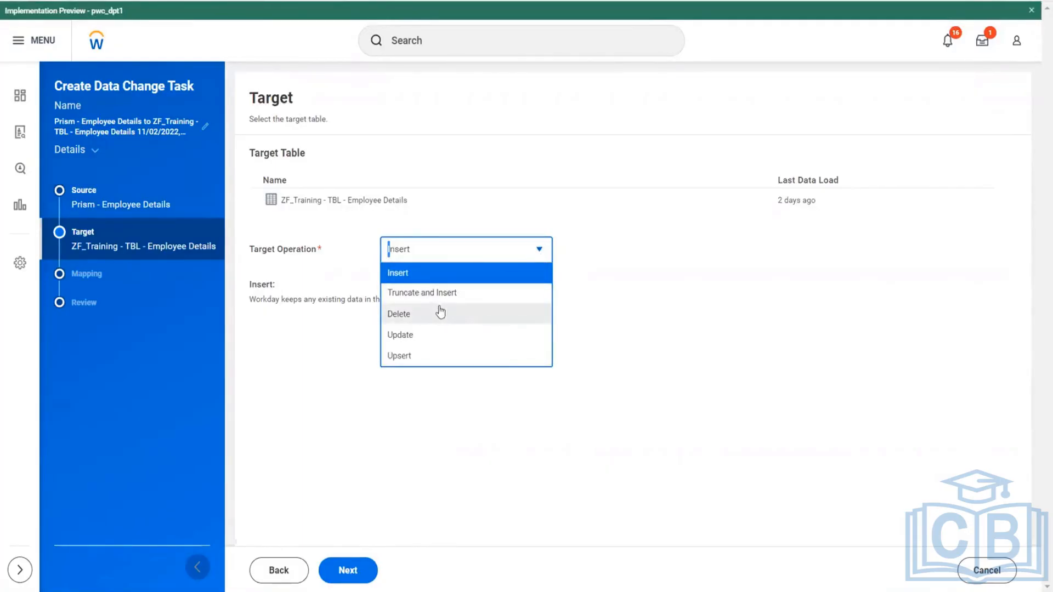
{"action": "left_click", "coordinate": [407, 314]}
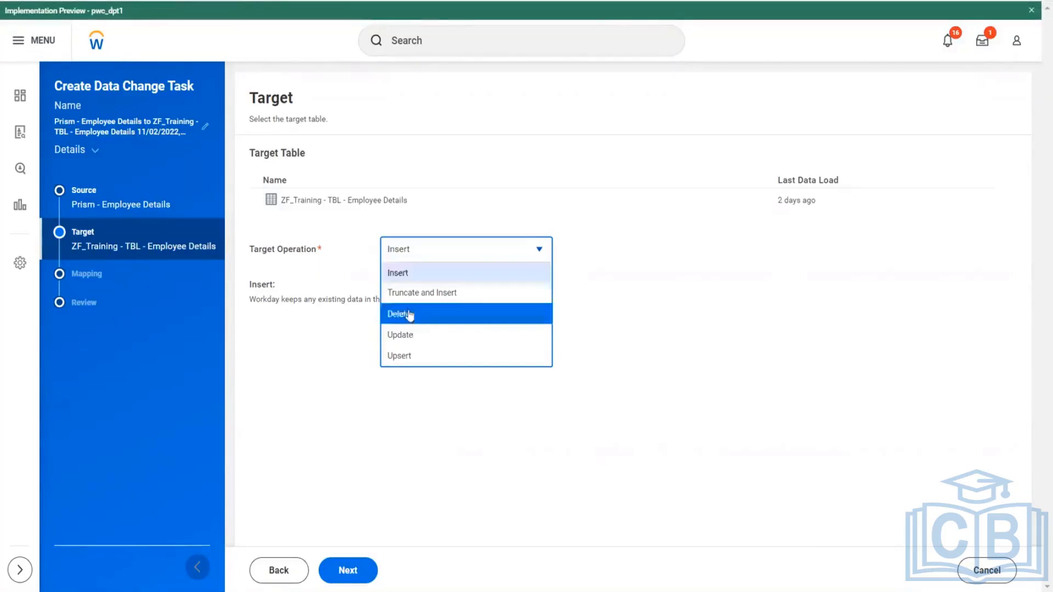
{"action": "left_click", "coordinate": [550, 259]}
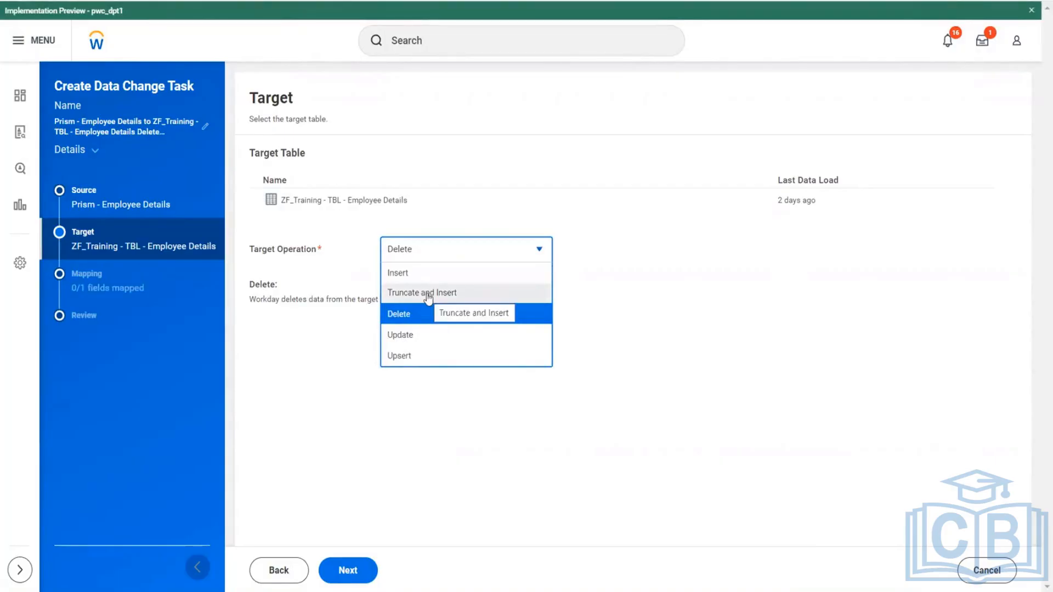
{"action": "left_click", "coordinate": [431, 294]}
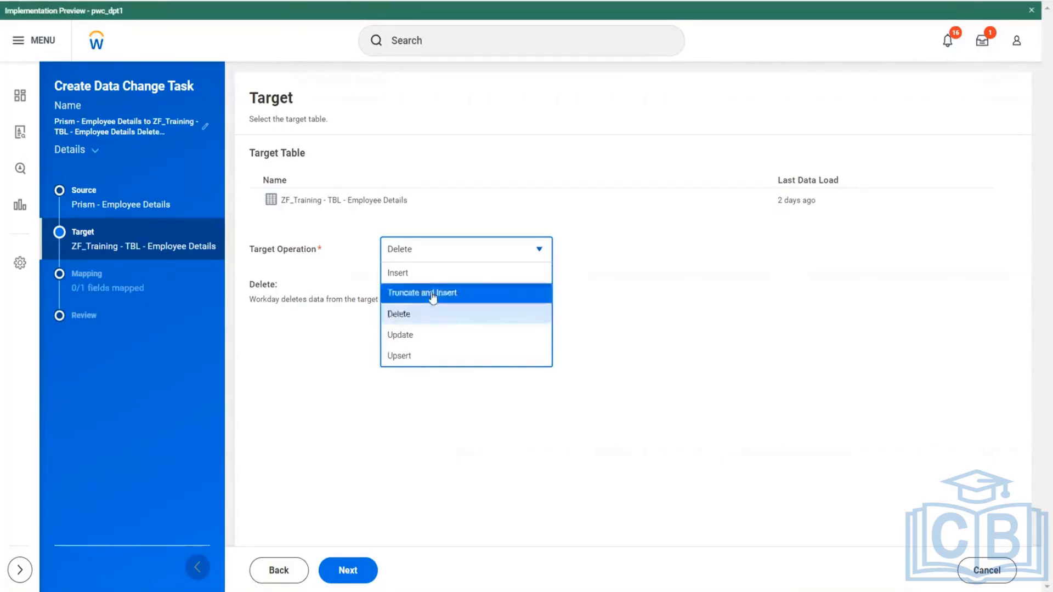
- Set the target operation to Insert and continue to the field mapping
{"action": "left_click", "coordinate": [529, 255]}
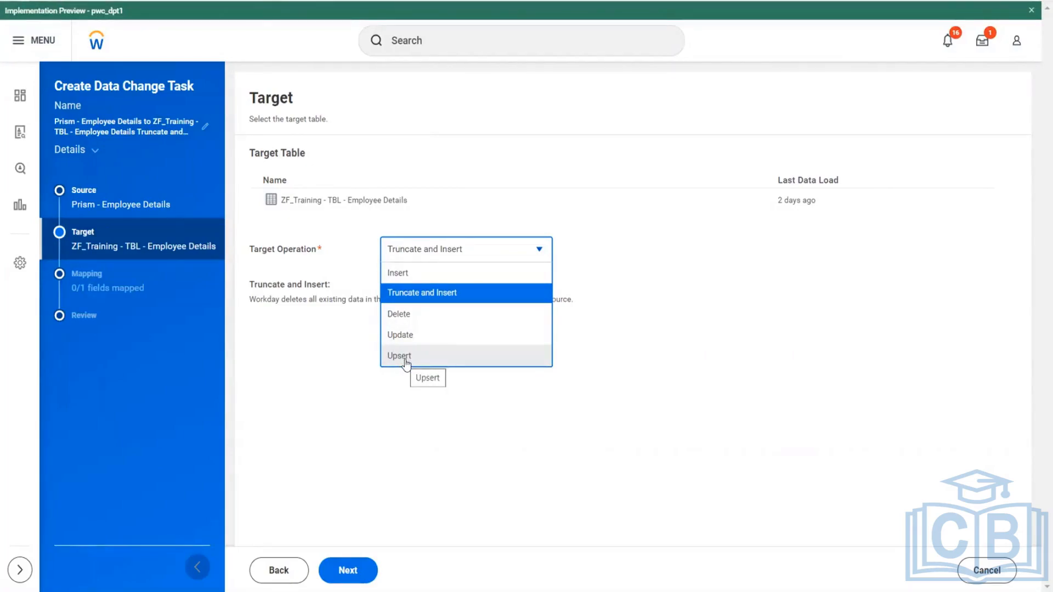
{"action": "left_click", "coordinate": [413, 274]}
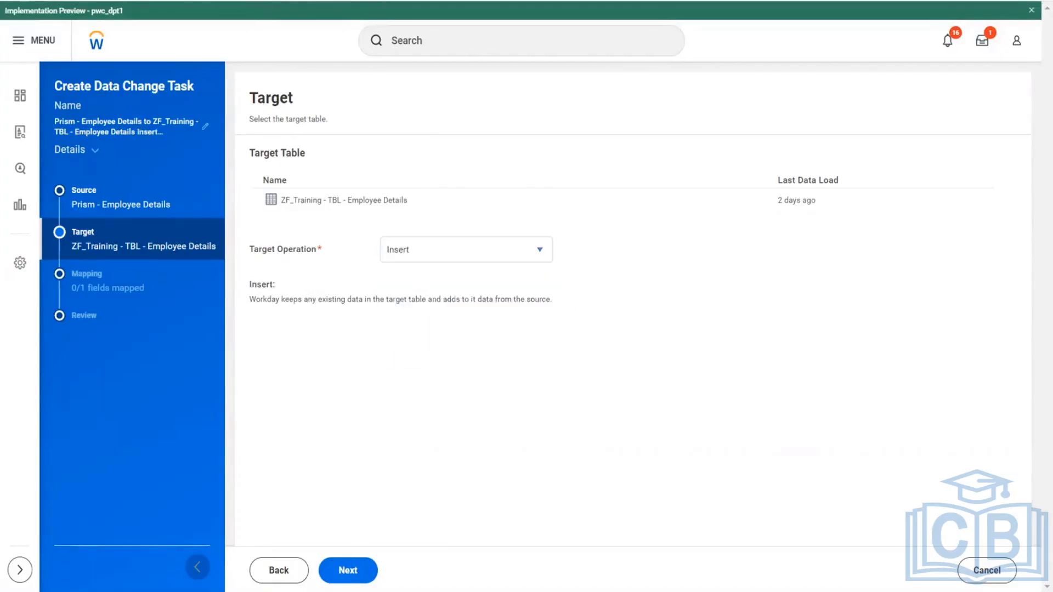
{"action": "left_click", "coordinate": [366, 570]}
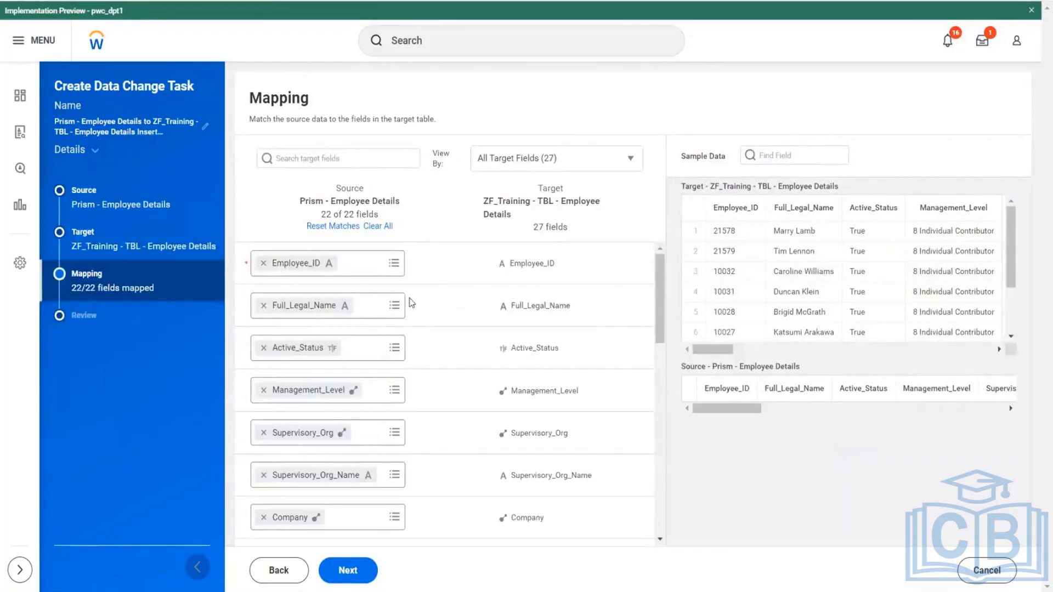
- Examine how the Prism - Employee Details source fields map to the ZF_Training - TBL - Employee Details target fields, including the sample data
{"action": "scroll", "coordinate": [517, 329], "scroll_direction": "down", "scroll_amount": 5}
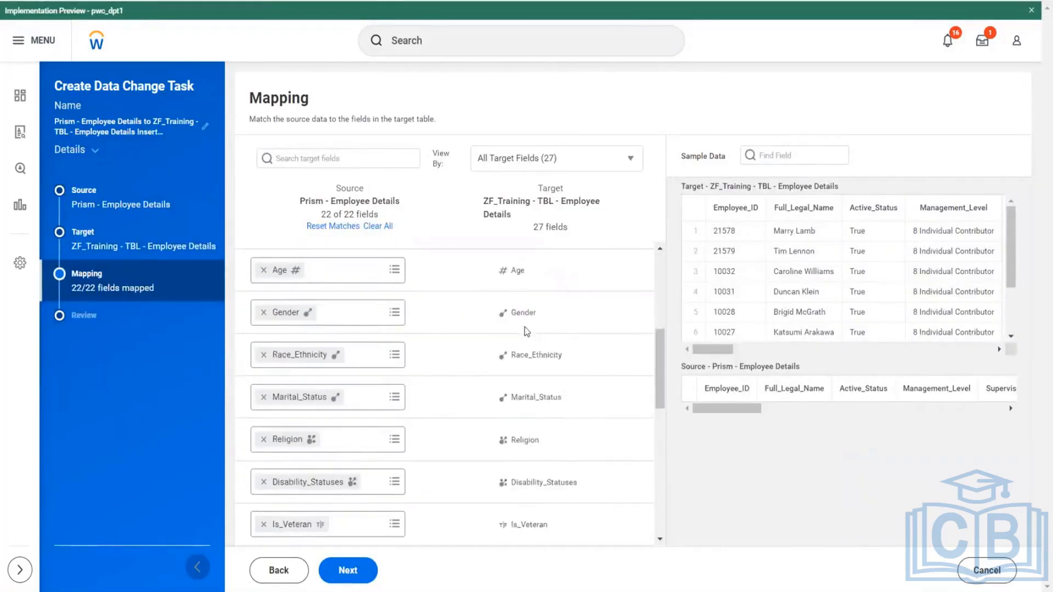
{"action": "scroll", "coordinate": [525, 326], "scroll_direction": "down", "scroll_amount": 4}
{"action": "scroll", "coordinate": [521, 321], "scroll_direction": "up", "scroll_amount": 9}
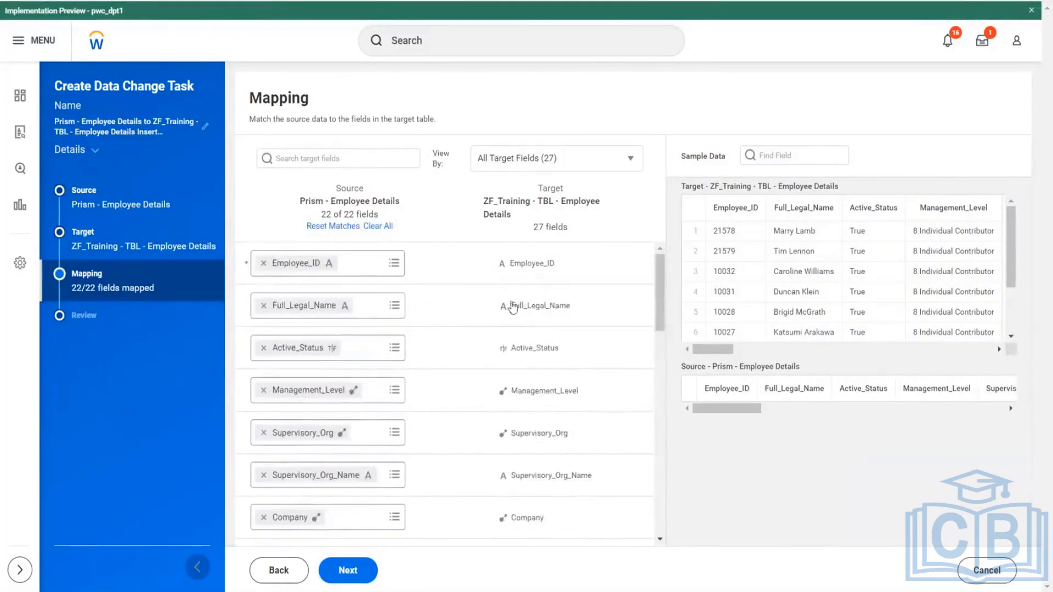
{"action": "mouse_move", "coordinate": [512, 263]}
{"action": "left_click_drag", "start_coordinate": [512, 263], "coordinate": [556, 266]}
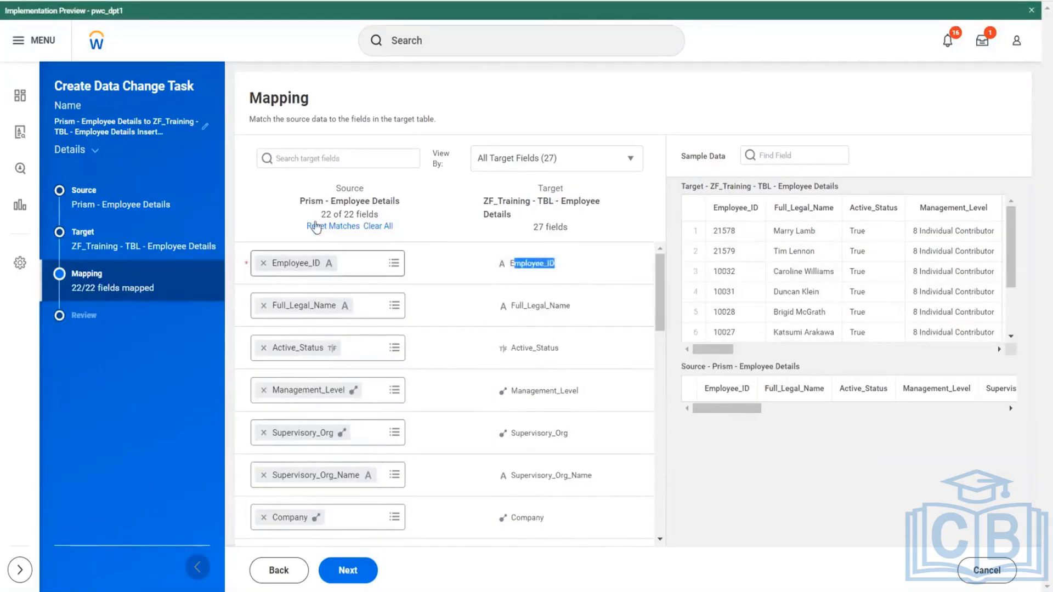
{"action": "left_click_drag", "start_coordinate": [329, 201], "coordinate": [403, 204]}
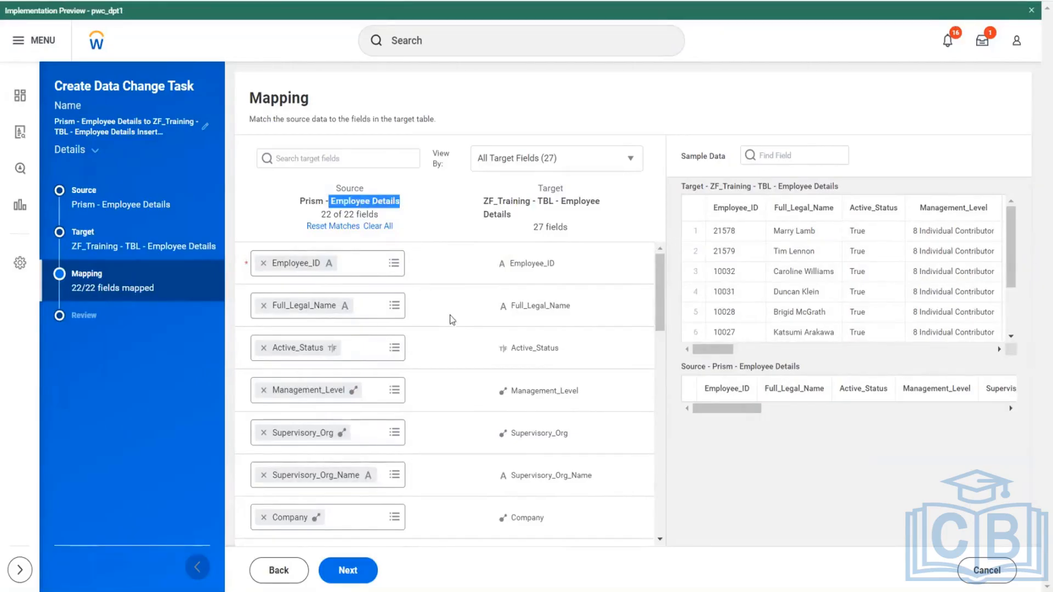
{"action": "scroll", "coordinate": [453, 317], "scroll_direction": "down", "scroll_amount": 3}
{"action": "scroll", "coordinate": [455, 315], "scroll_direction": "down", "scroll_amount": 10}
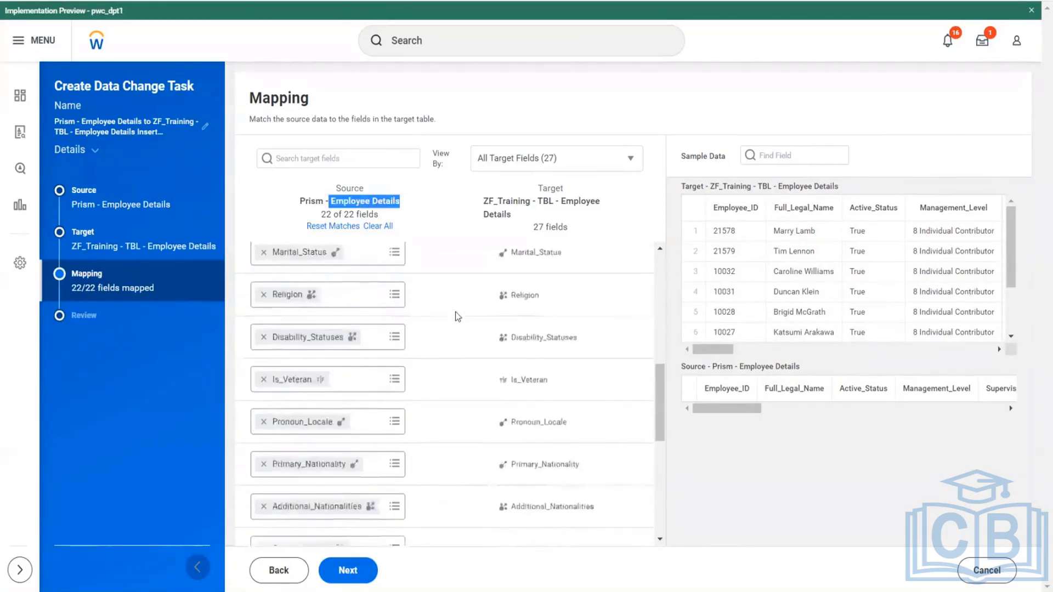
{"action": "scroll", "coordinate": [460, 323], "scroll_direction": "down", "scroll_amount": 5}
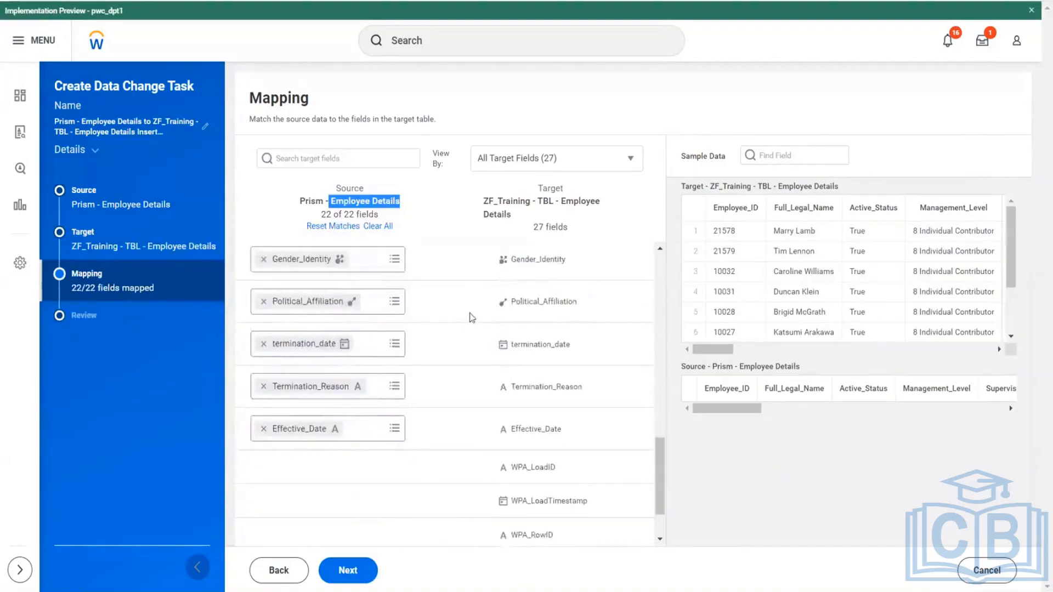
{"action": "scroll", "coordinate": [469, 329], "scroll_direction": "down", "scroll_amount": 1}
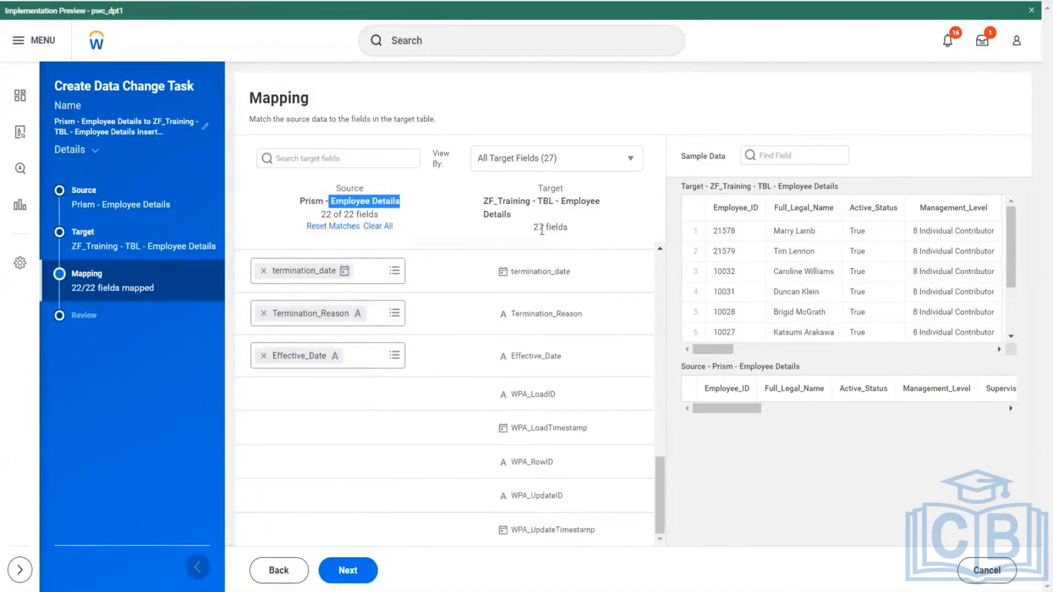
{"action": "left_click_drag", "start_coordinate": [539, 227], "coordinate": [564, 227]}
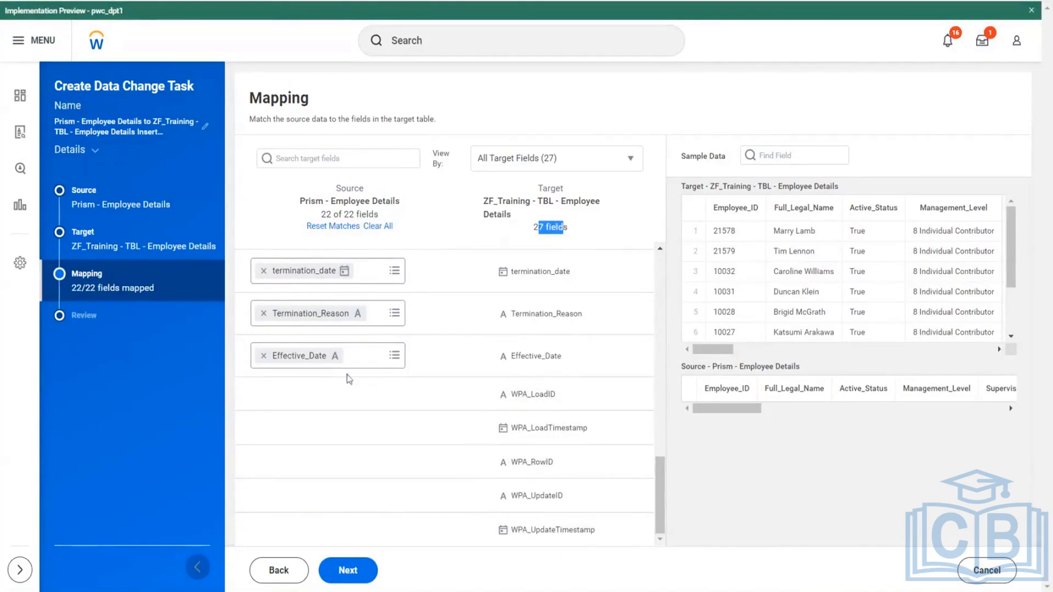
{"action": "scroll", "coordinate": [487, 357], "scroll_direction": "up", "scroll_amount": 8}
{"action": "scroll", "coordinate": [495, 357], "scroll_direction": "up", "scroll_amount": 6}
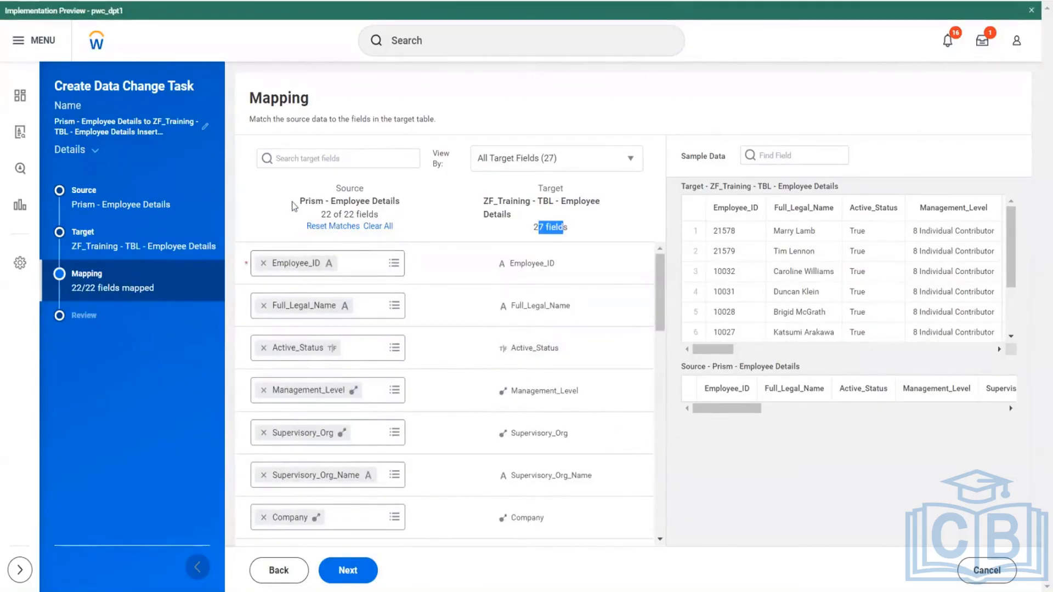
{"action": "left_click_drag", "start_coordinate": [298, 201], "coordinate": [413, 204]}
{"action": "left_click_drag", "start_coordinate": [482, 201], "coordinate": [582, 198]}
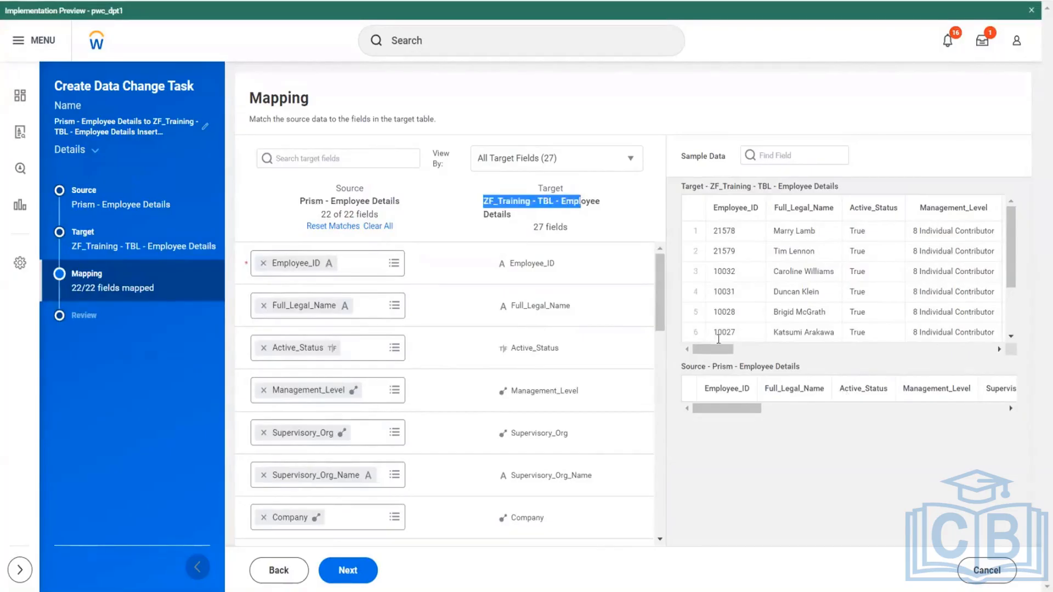
{"action": "mouse_move", "coordinate": [712, 349]}
{"action": "left_mouse_down"}
{"action": "mouse_move", "coordinate": [928, 349]}
{"action": "mouse_move", "coordinate": [731, 349]}
{"action": "left_mouse_up"}
{"action": "left_click_drag", "start_coordinate": [706, 409], "coordinate": [636, 455]}
- Accept the field mapping, and save and immediately run the data change task
{"action": "left_click", "coordinate": [350, 573]}
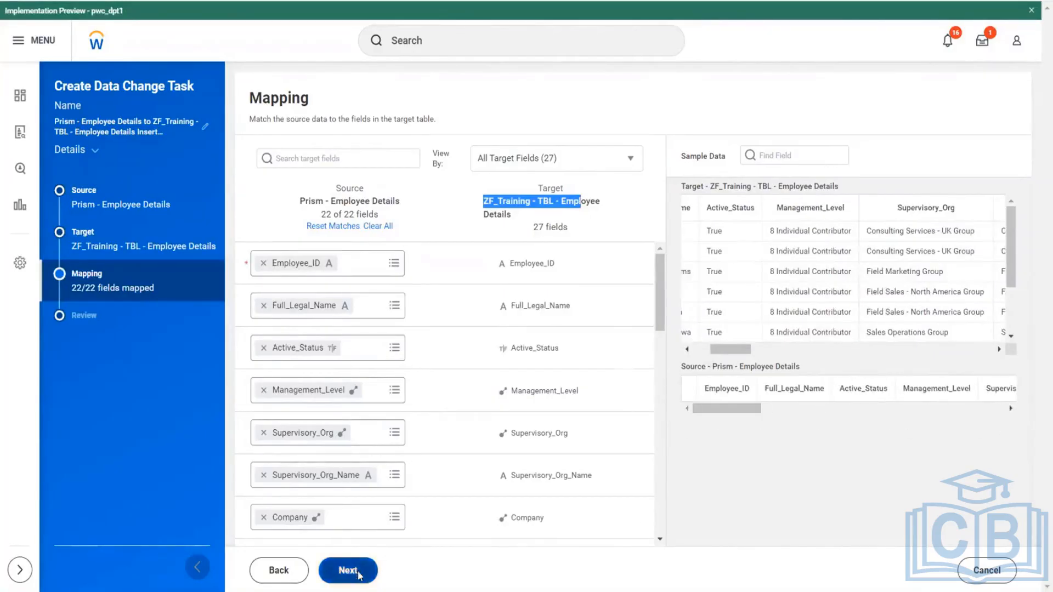
{"action": "left_click", "coordinate": [361, 570]}
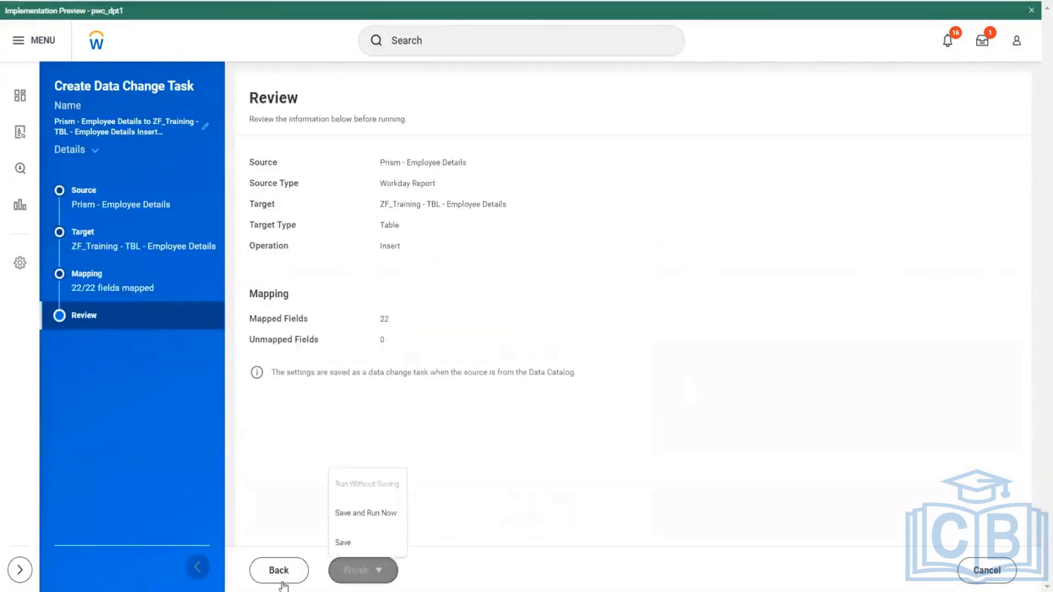
{"action": "left_click", "coordinate": [374, 512]}
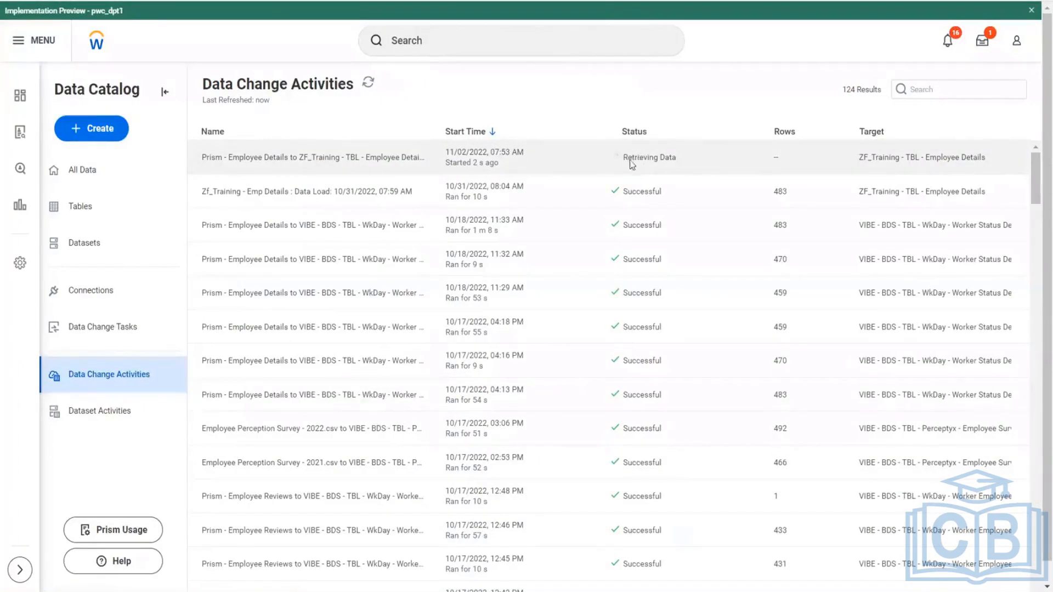
- Inspect the details of the earlier Zf_Training - Emp Details data load from 10/31/2022 and close them
{"action": "left_click", "coordinate": [291, 193]}
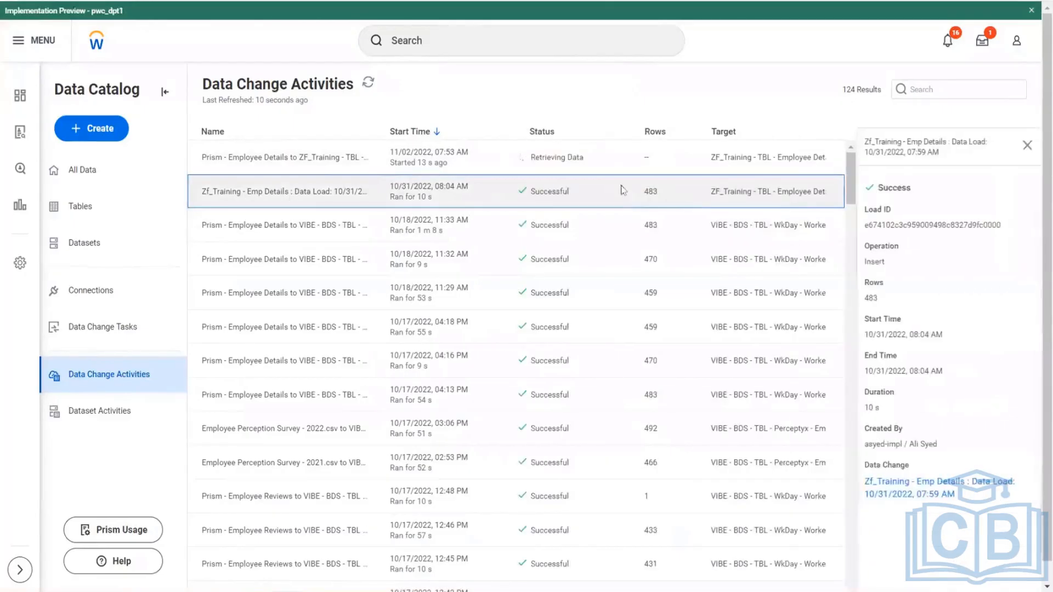
{"action": "left_click", "coordinate": [660, 194]}
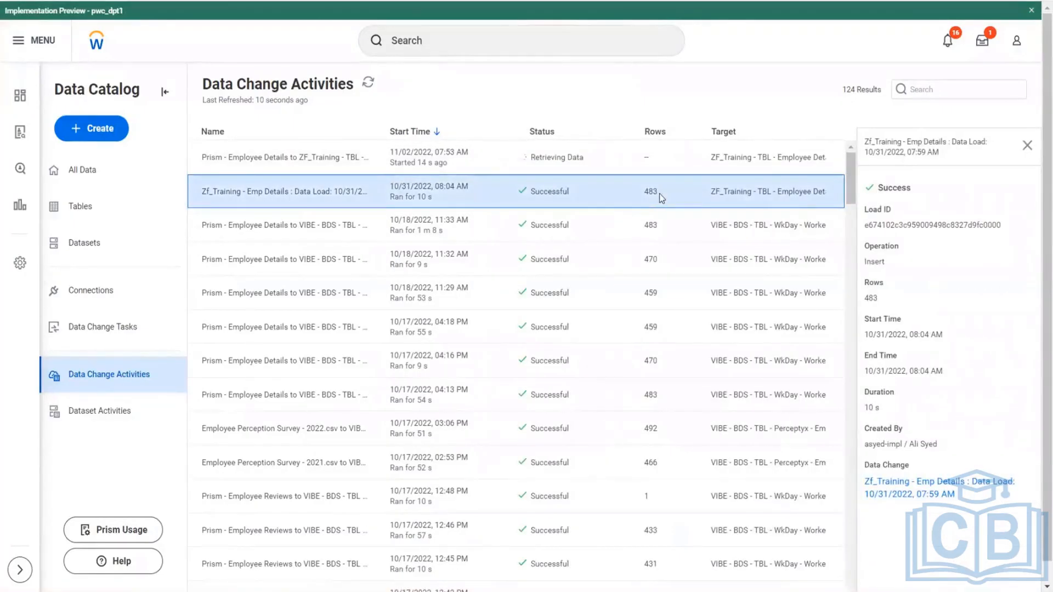
{"action": "left_click", "coordinate": [1027, 145]}
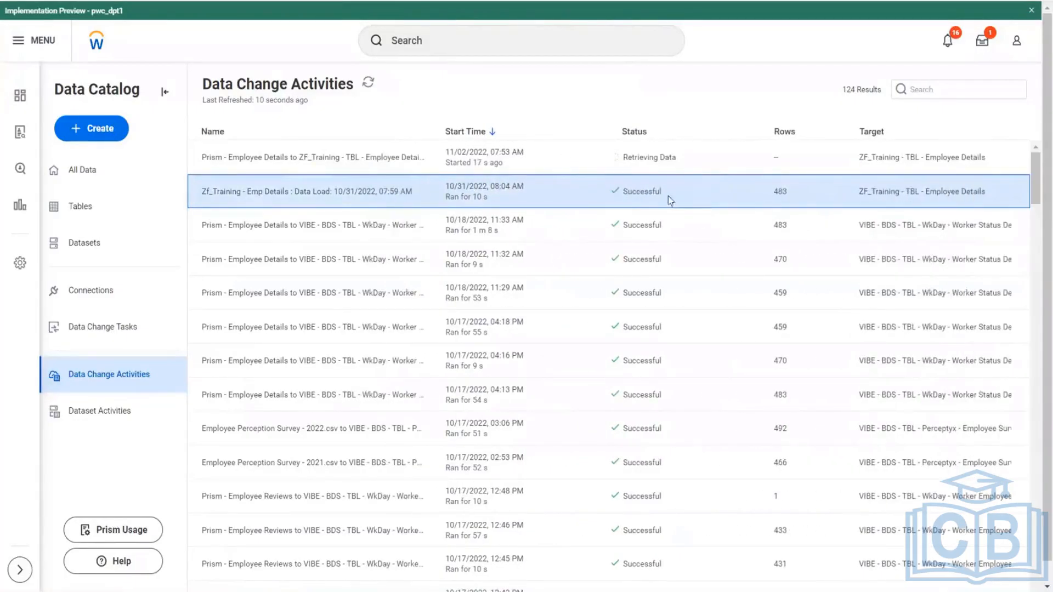
- Refresh the data change activities to follow the new load, and check the item count in the Prism - Employee Details report
{"action": "left_click", "coordinate": [368, 85]}
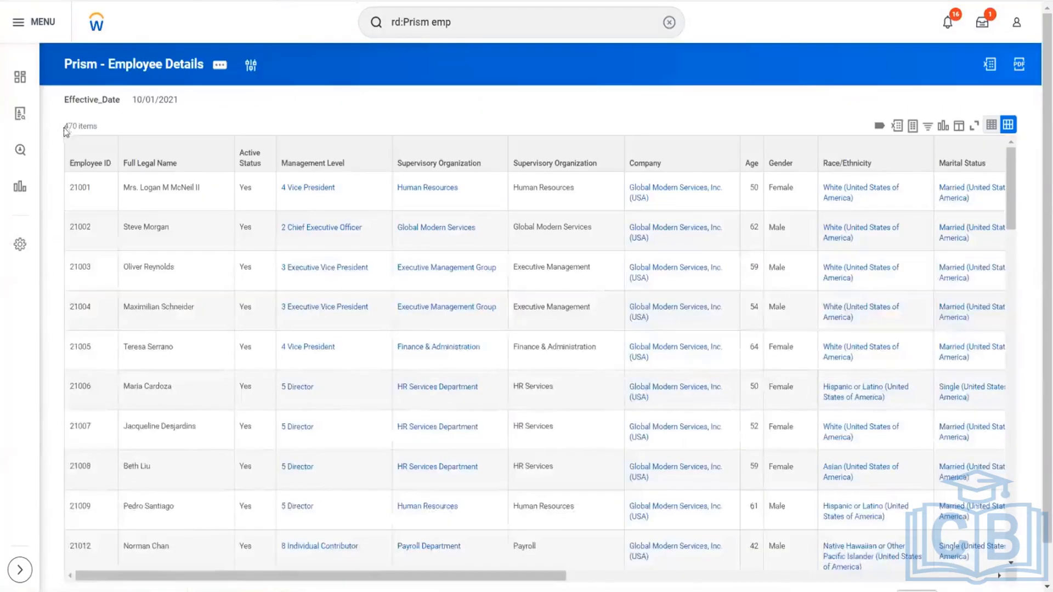
{"action": "left_click_drag", "start_coordinate": [64, 126], "coordinate": [95, 132]}
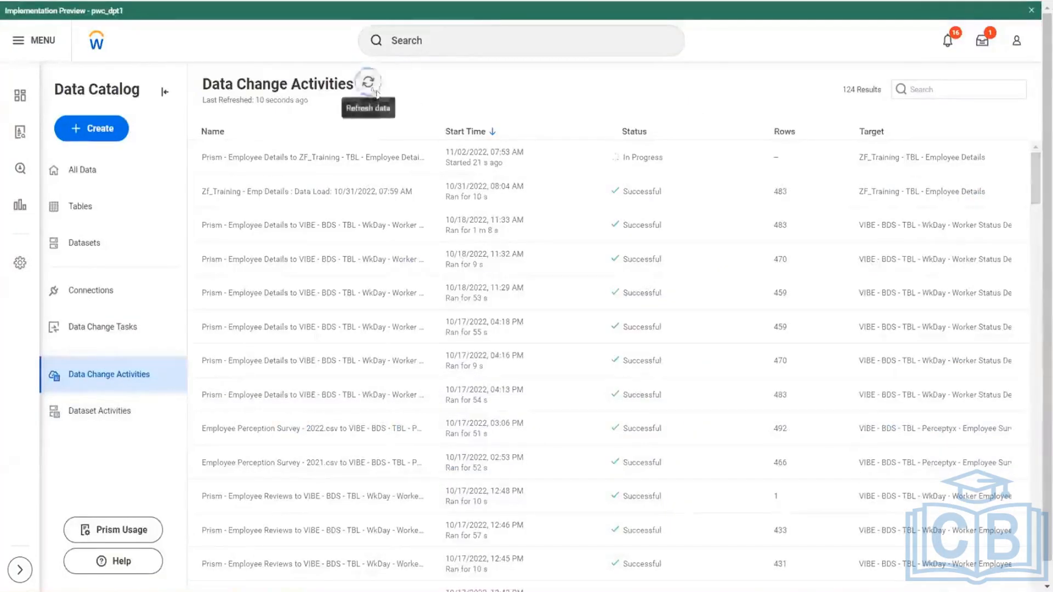
{"action": "left_click", "coordinate": [376, 93]}
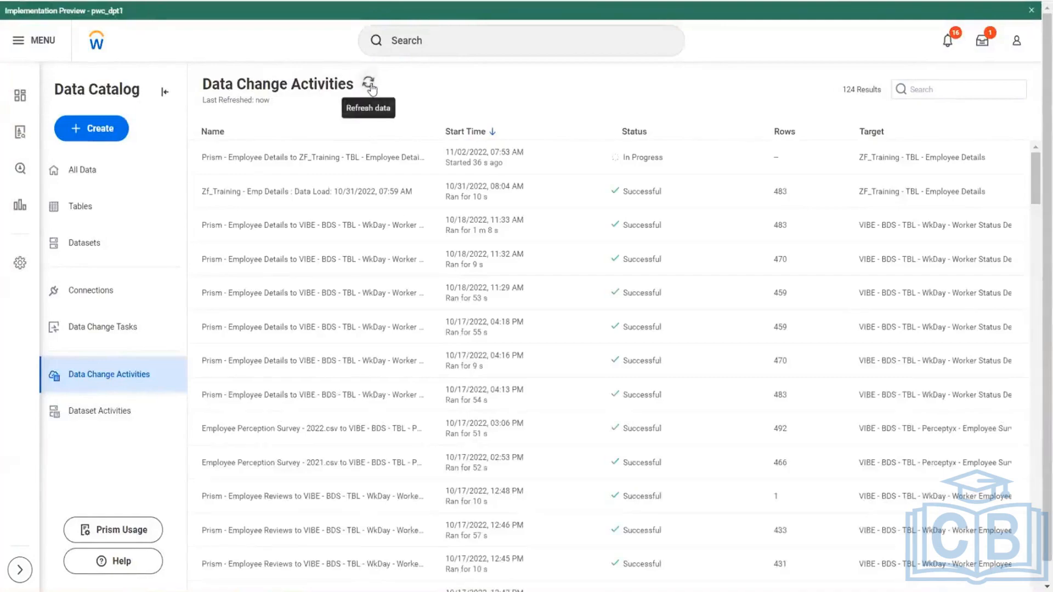
{"action": "left_click", "coordinate": [369, 85]}
{"action": "left_click", "coordinate": [369, 85]}
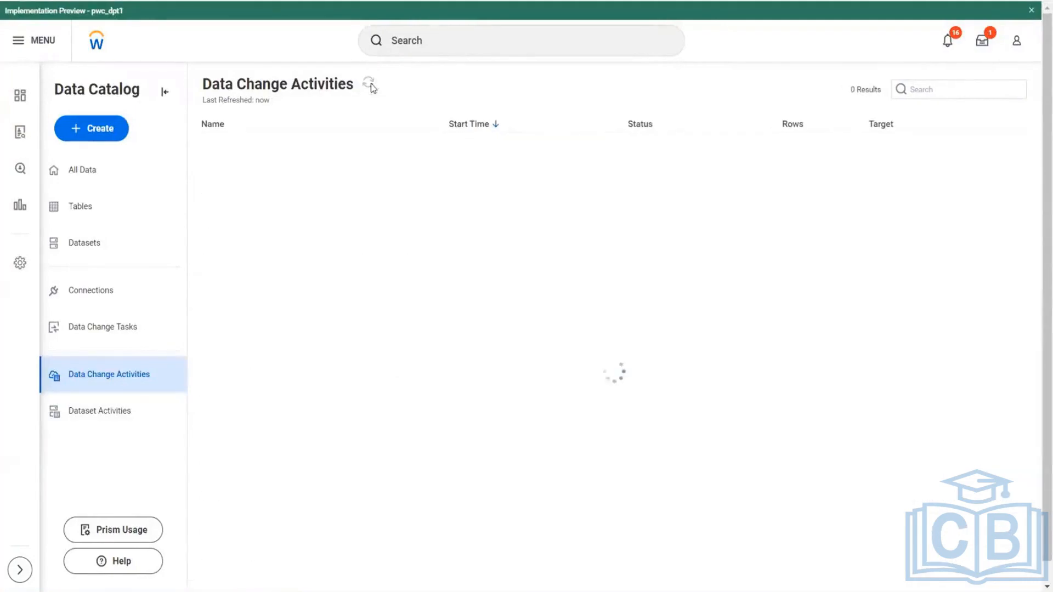
{"action": "left_click", "coordinate": [372, 86]}
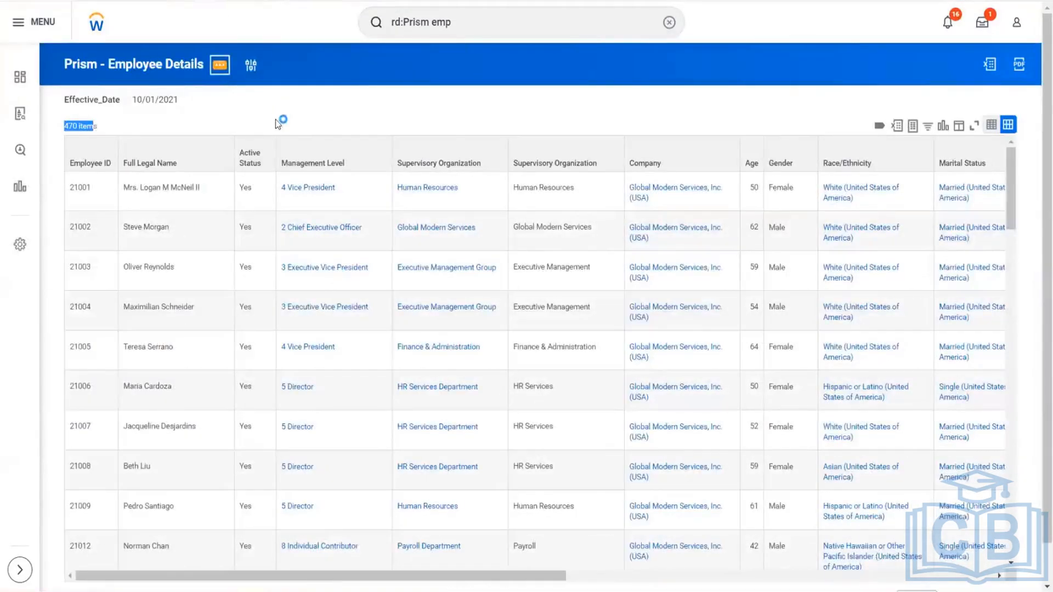
- Edit the Prism - Employee Details report and set the Effective_Date prompt's default value to 10/01/2022
{"action": "left_click", "coordinate": [219, 64]}
{"action": "mouse_move", "coordinate": [286, 118]}
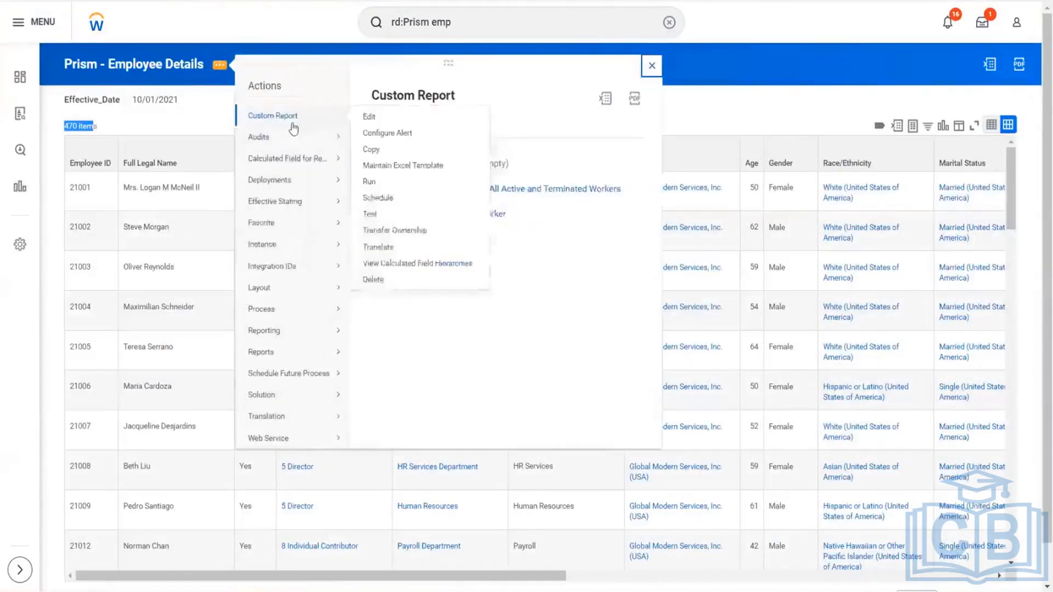
{"action": "left_click", "coordinate": [365, 117]}
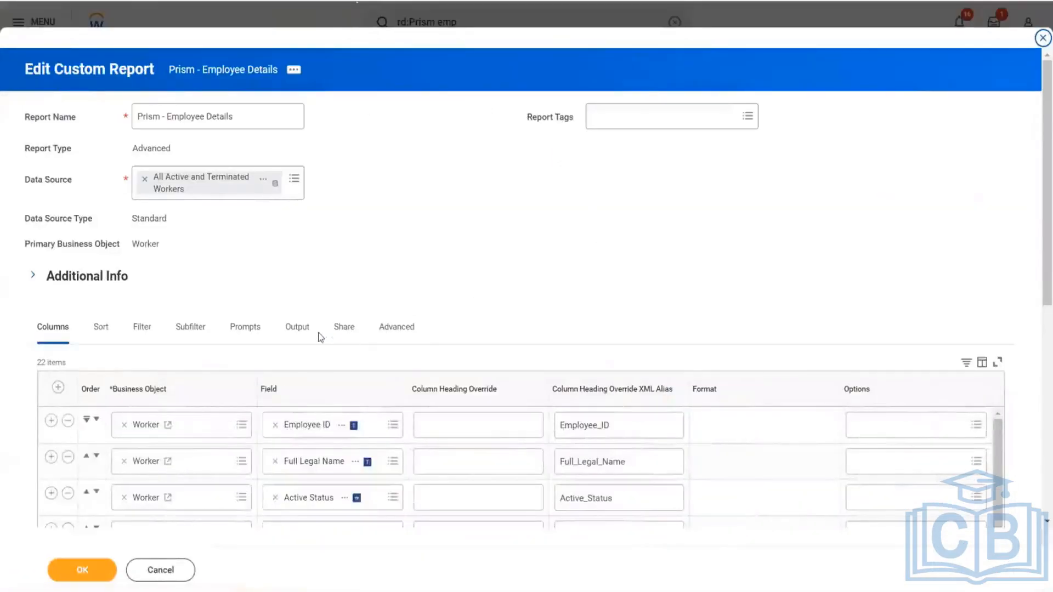
{"action": "left_click", "coordinate": [242, 327]}
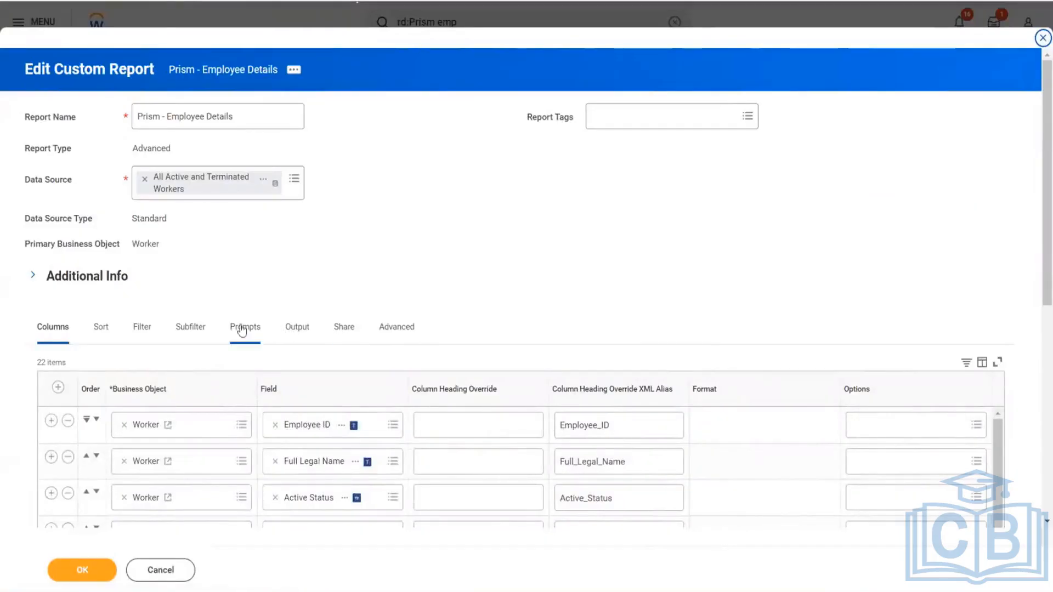
{"action": "scroll", "coordinate": [519, 291], "scroll_direction": "down", "scroll_amount": 5}
{"action": "left_click", "coordinate": [898, 415]}
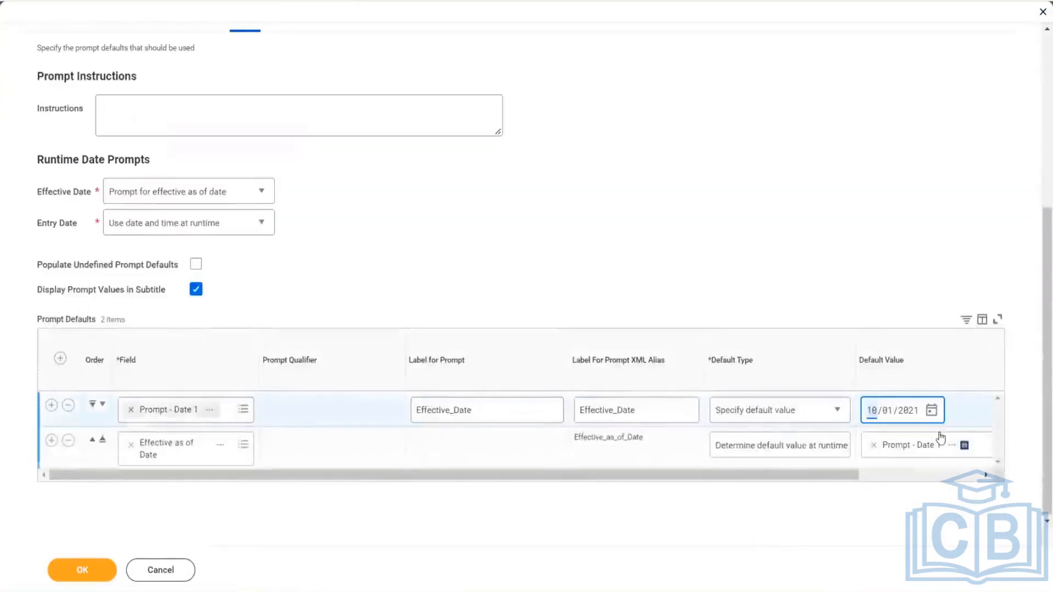
{"action": "left_click", "coordinate": [913, 415]}
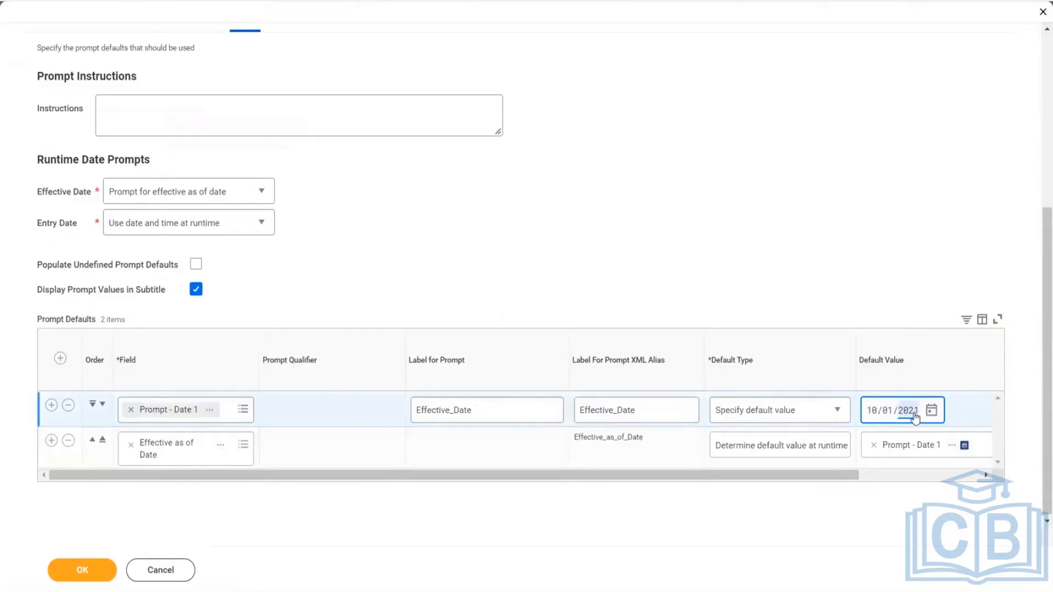
{"action": "type", "text": "2"}
{"action": "left_click", "coordinate": [82, 569]}
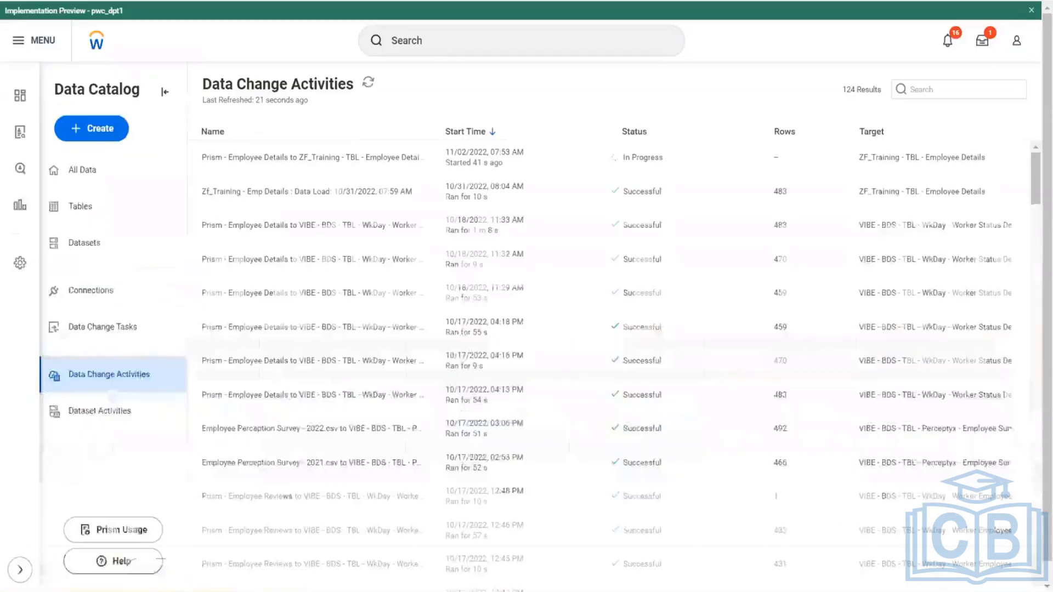
- Refresh the data change activities and check the row count of the newest load into ZF_Training - TBL - Employee Details
{"action": "left_click", "coordinate": [367, 81]}
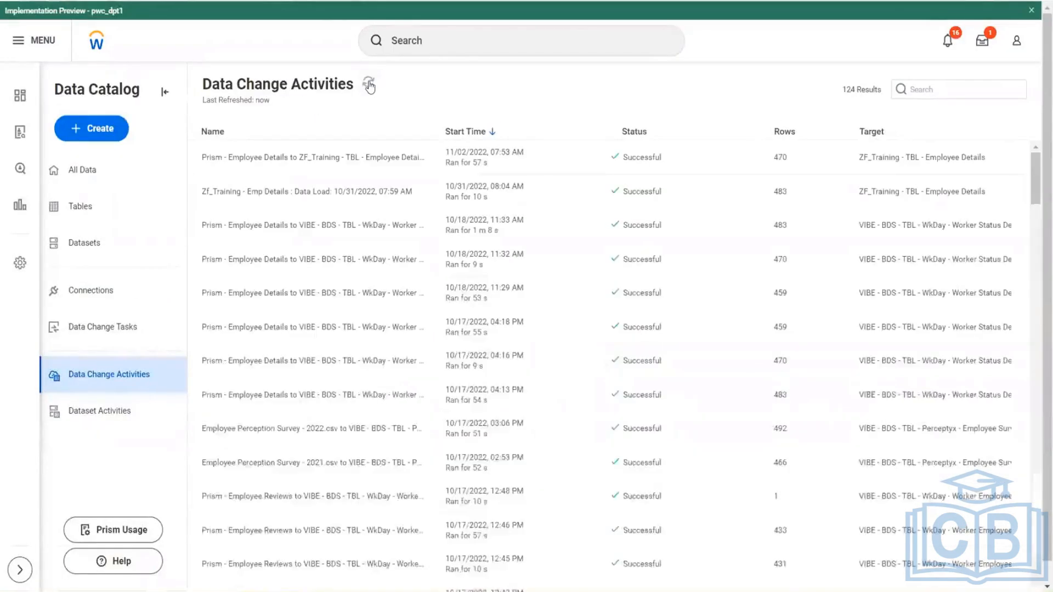
{"action": "left_click", "coordinate": [783, 157]}
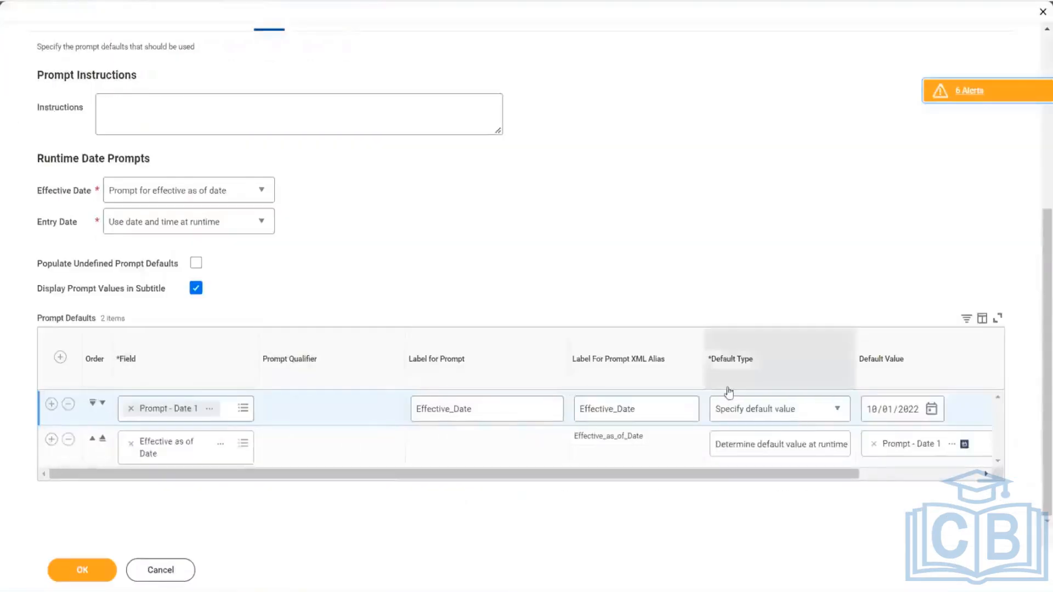
- Save the edited report despite its alerts and run it with Effective_Date 10/01/2022
{"action": "left_click", "coordinate": [98, 570]}
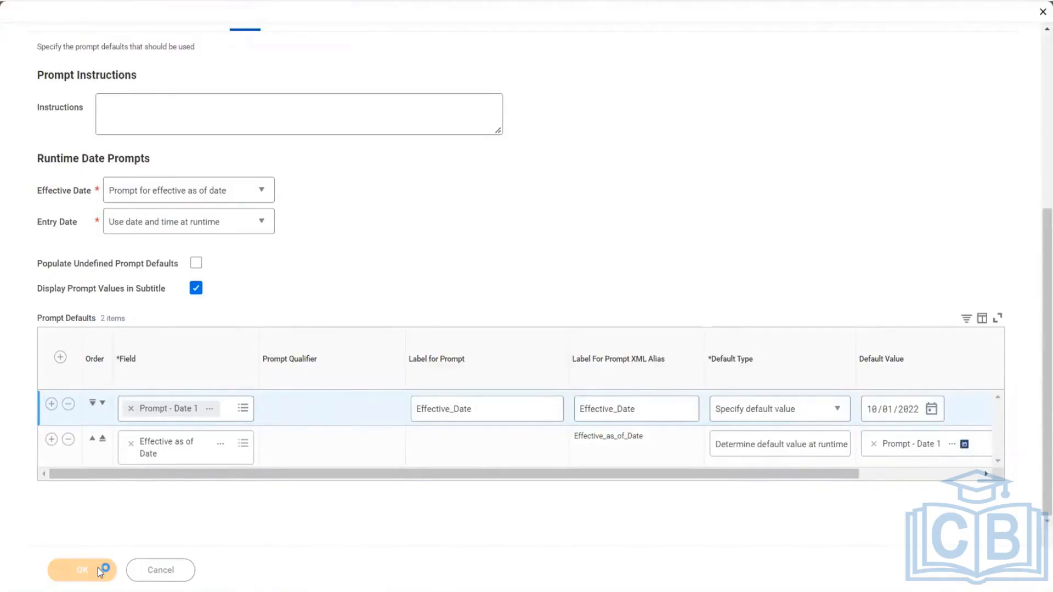
{"action": "left_click", "coordinate": [103, 571]}
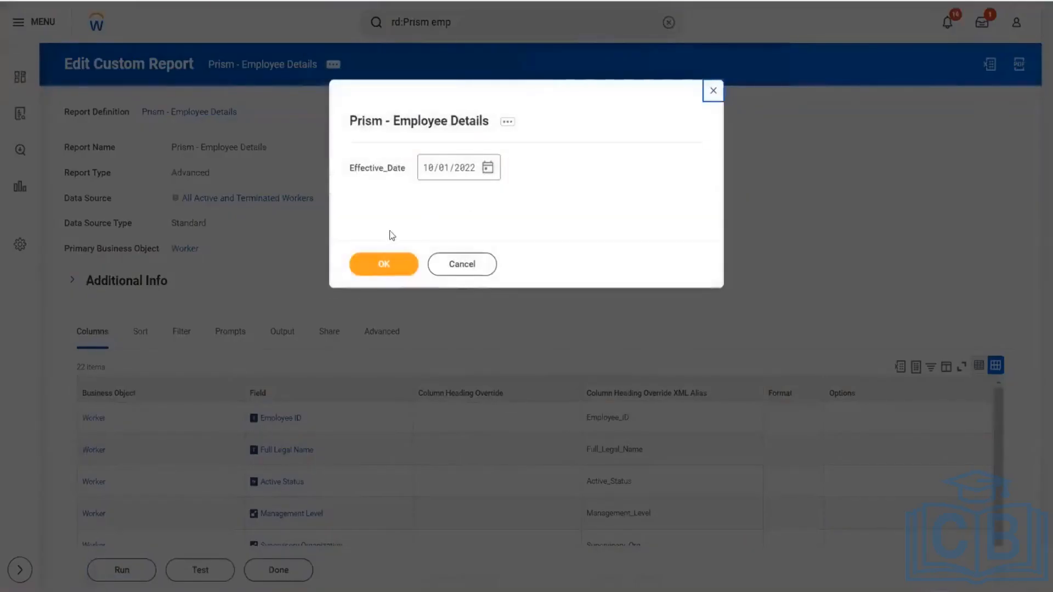
{"action": "left_click", "coordinate": [379, 262]}
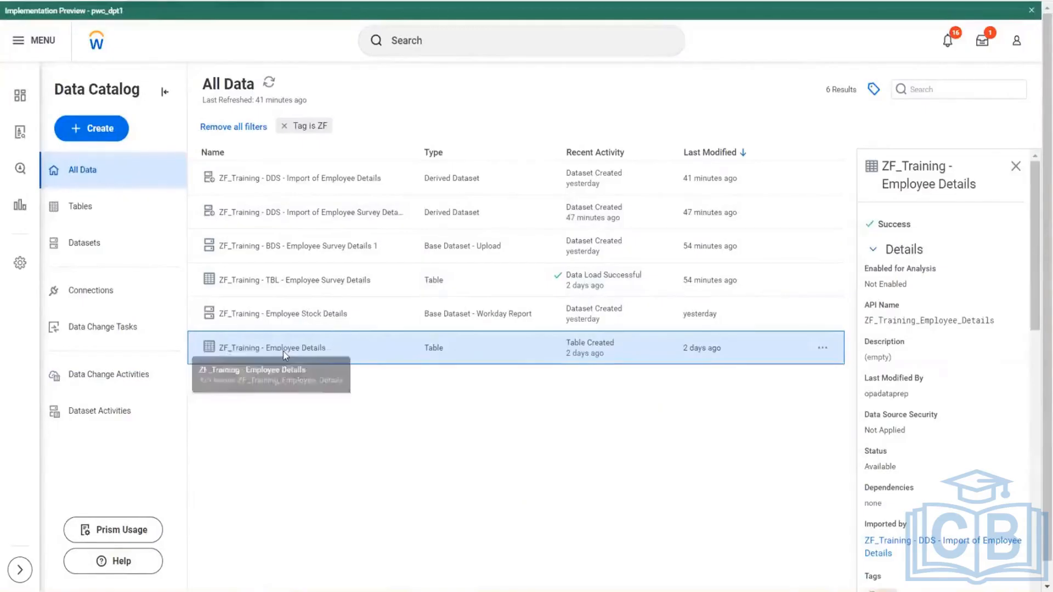
- Open the ZF_Training - TBL - Employee Details table and examine its sample rows sorted ascending by Employee_ID
{"action": "left_click", "coordinate": [283, 351]}
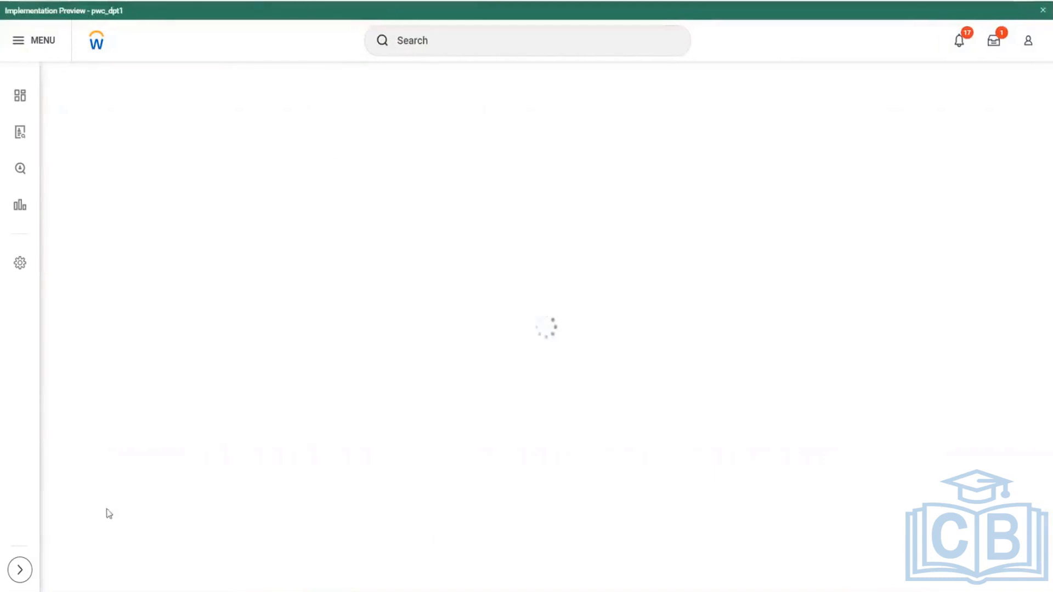
{"action": "scroll", "coordinate": [120, 487], "scroll_direction": "down", "scroll_amount": 5}
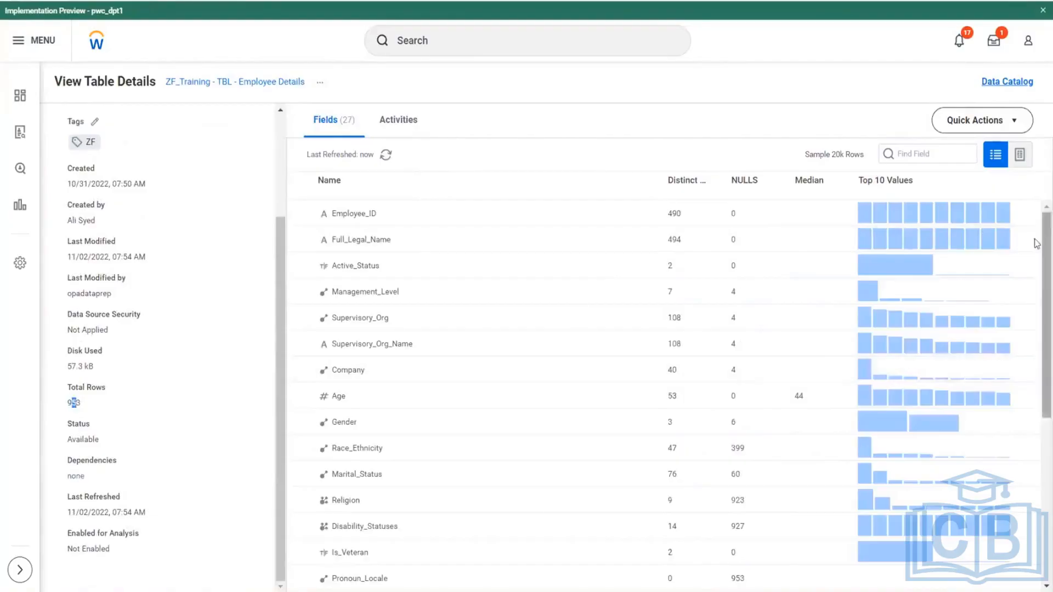
{"action": "left_click", "coordinate": [1020, 155]}
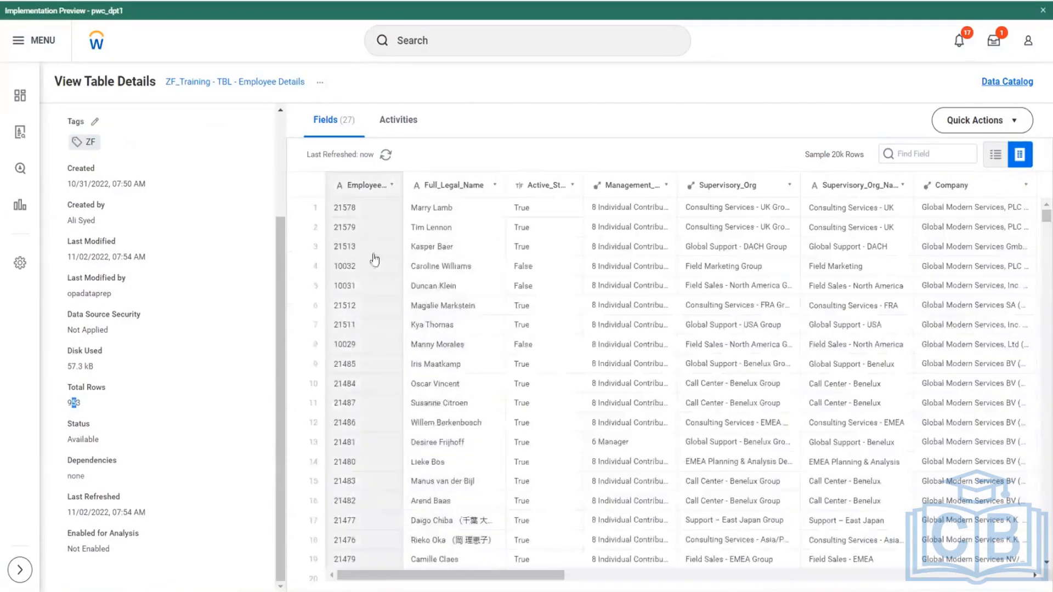
{"action": "left_click", "coordinate": [391, 185]}
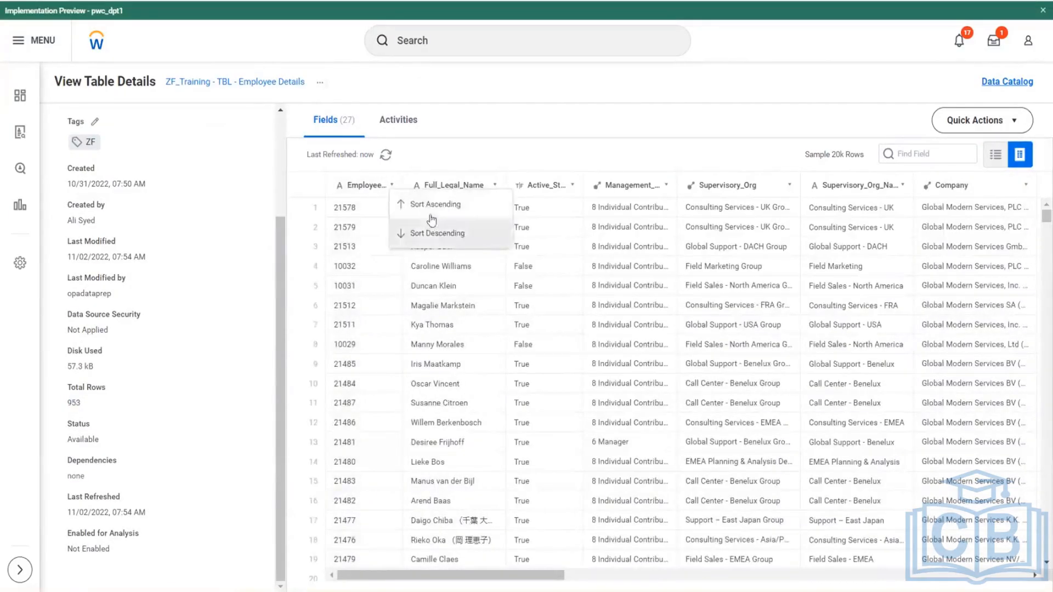
{"action": "left_click", "coordinate": [434, 212]}
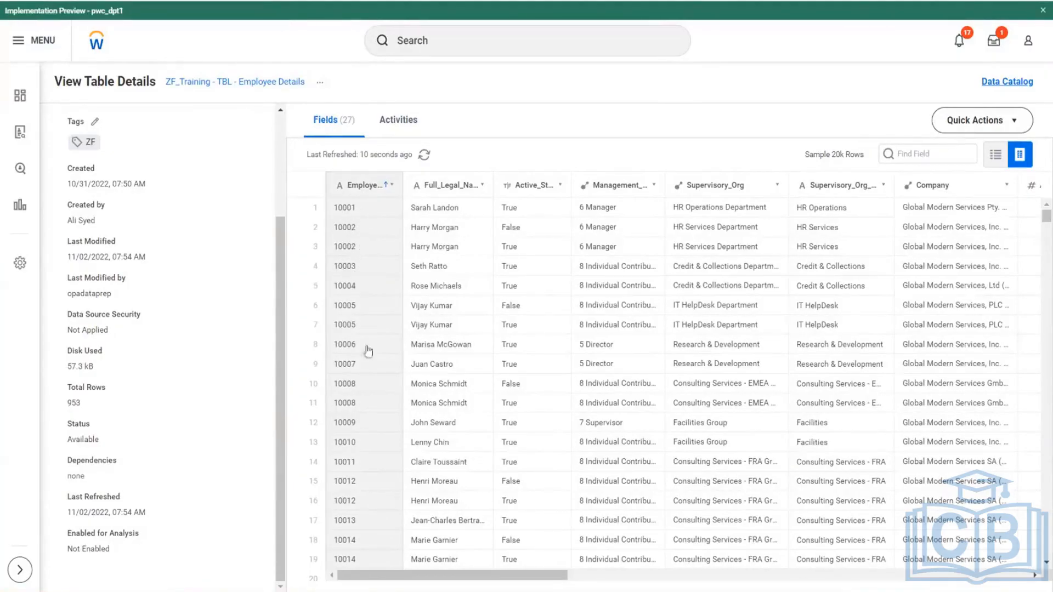
{"action": "scroll", "coordinate": [369, 375], "scroll_direction": "down", "scroll_amount": 5}
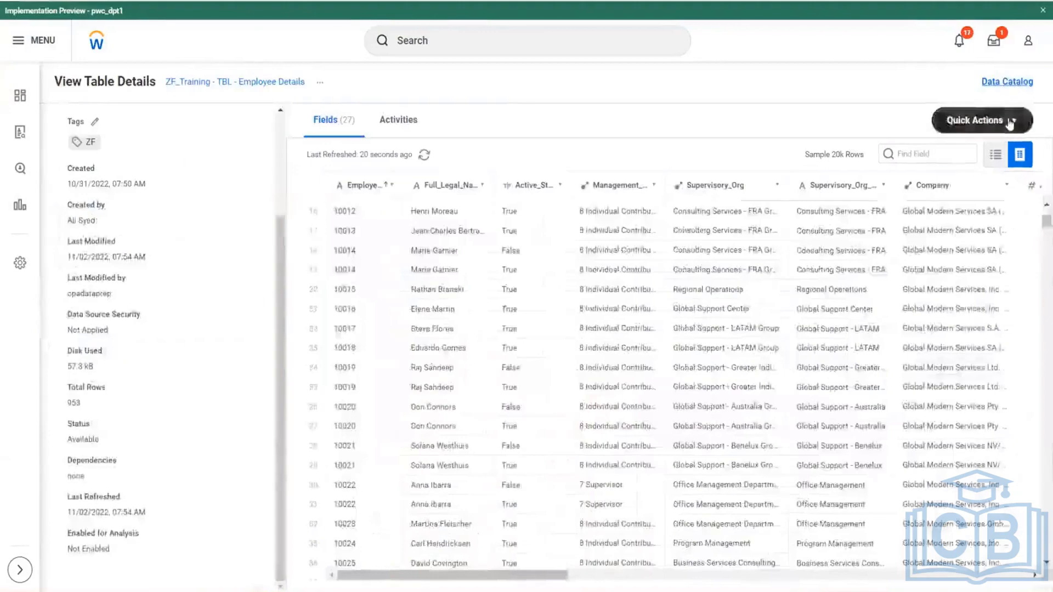
- Start another data change task for this table, using the Workday report Prism - Employee Details as the source
{"action": "left_click", "coordinate": [1009, 124]}
{"action": "left_click", "coordinate": [980, 189]}
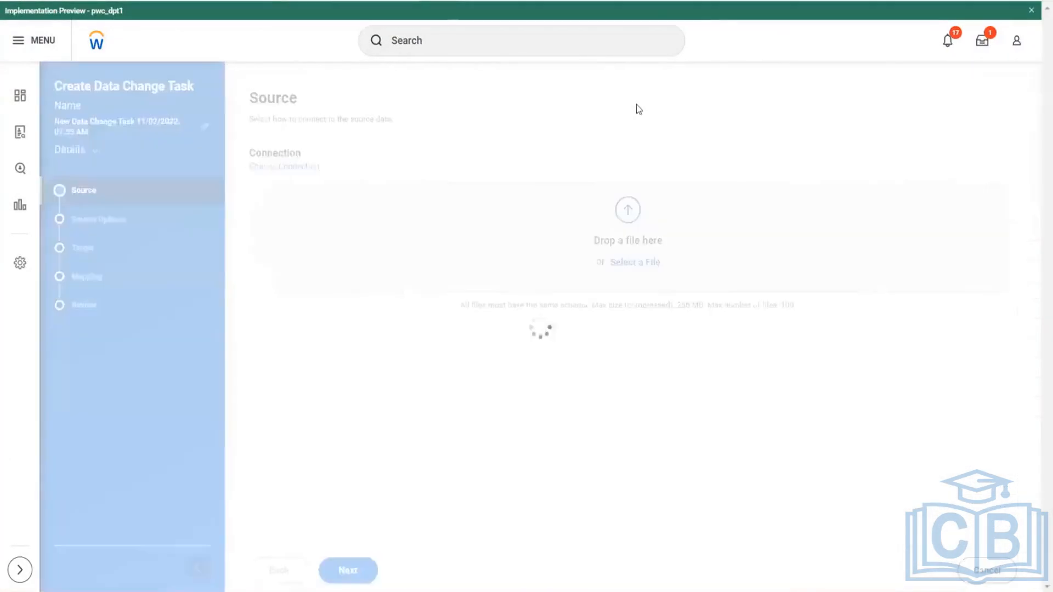
{"action": "left_click", "coordinate": [301, 167]}
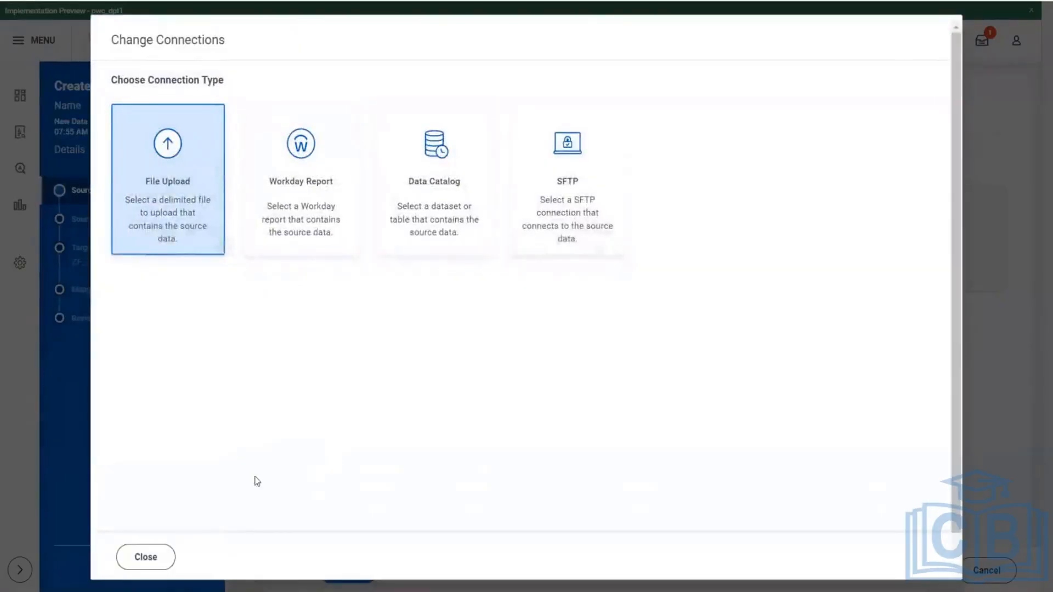
{"action": "left_click", "coordinate": [165, 556]}
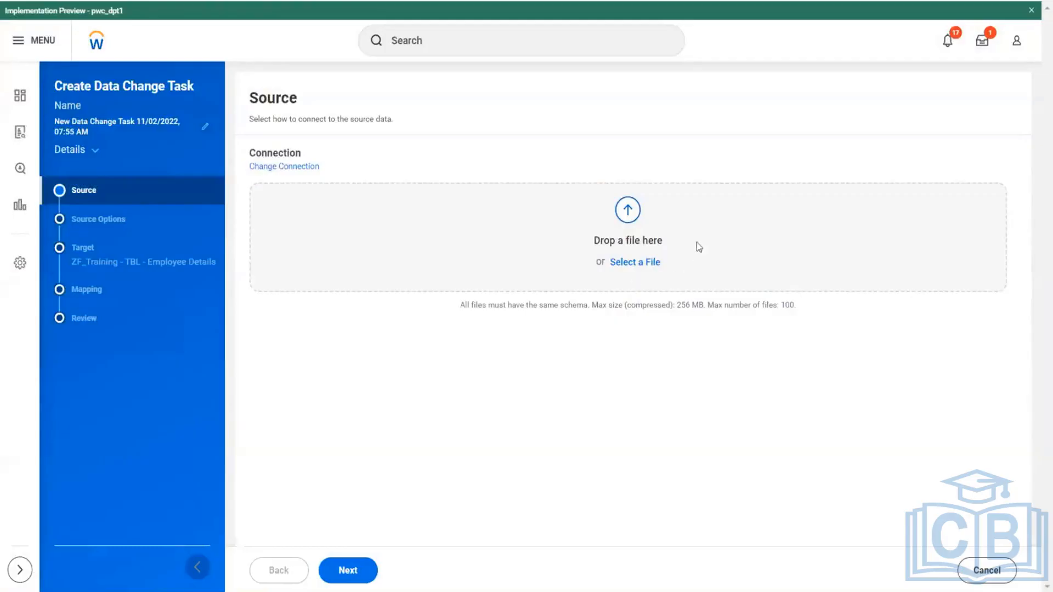
{"action": "left_click", "coordinate": [290, 167]}
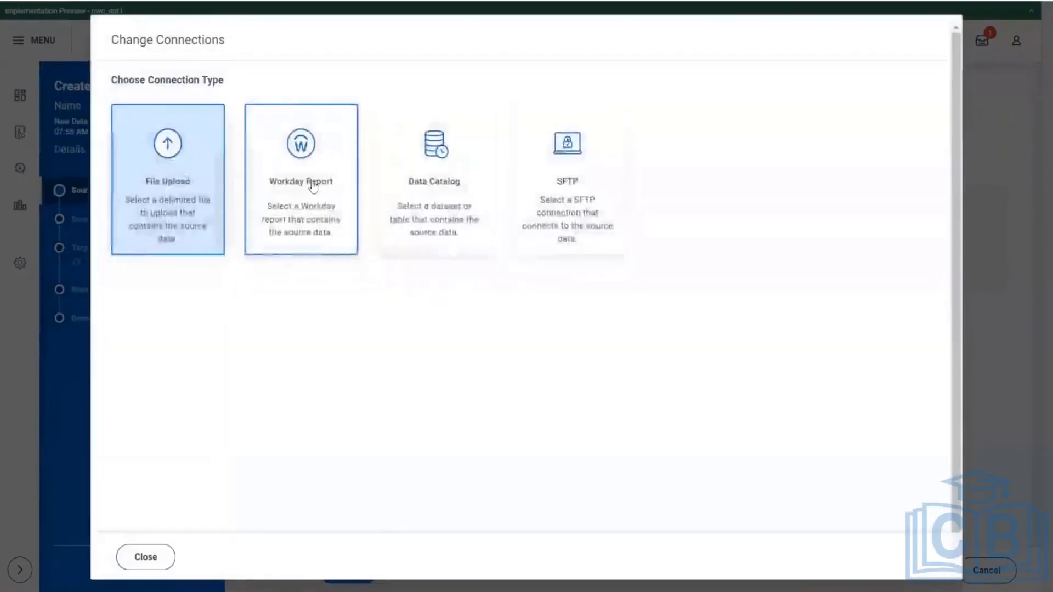
{"action": "left_click", "coordinate": [313, 185]}
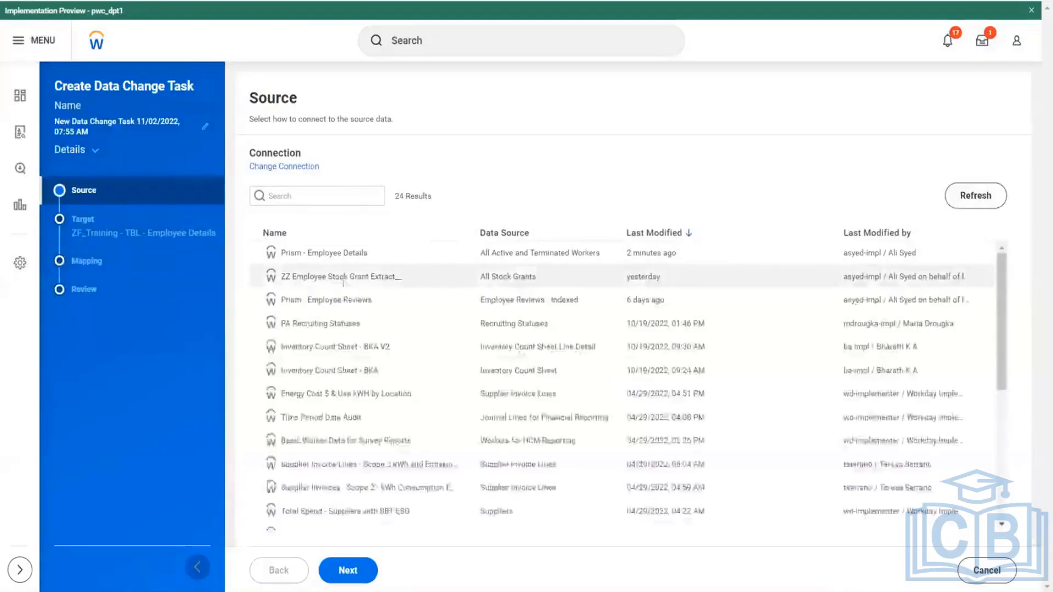
{"action": "left_click", "coordinate": [461, 254]}
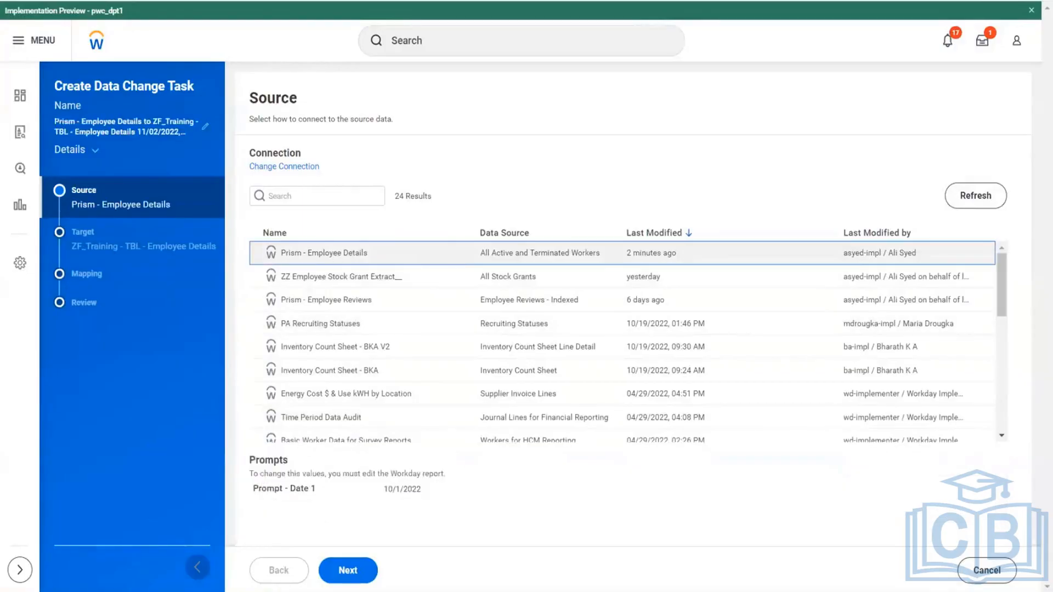
- Keep the Insert target operation and the matched field mapping, and proceed to the task review
{"action": "left_click", "coordinate": [348, 571]}
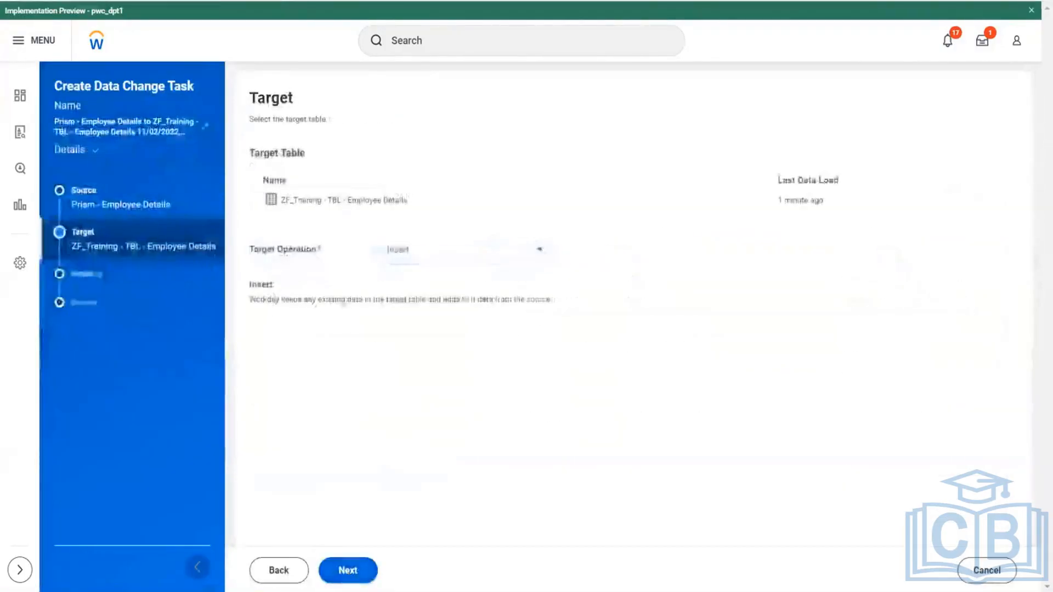
{"action": "left_click", "coordinate": [347, 569]}
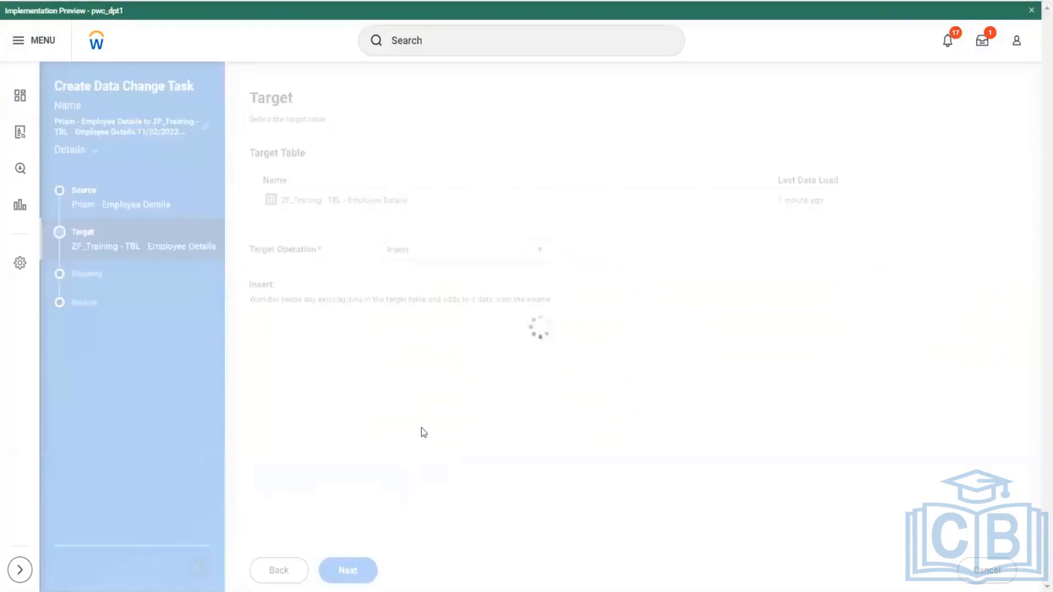
{"action": "scroll", "coordinate": [437, 336], "scroll_direction": "down", "scroll_amount": 10}
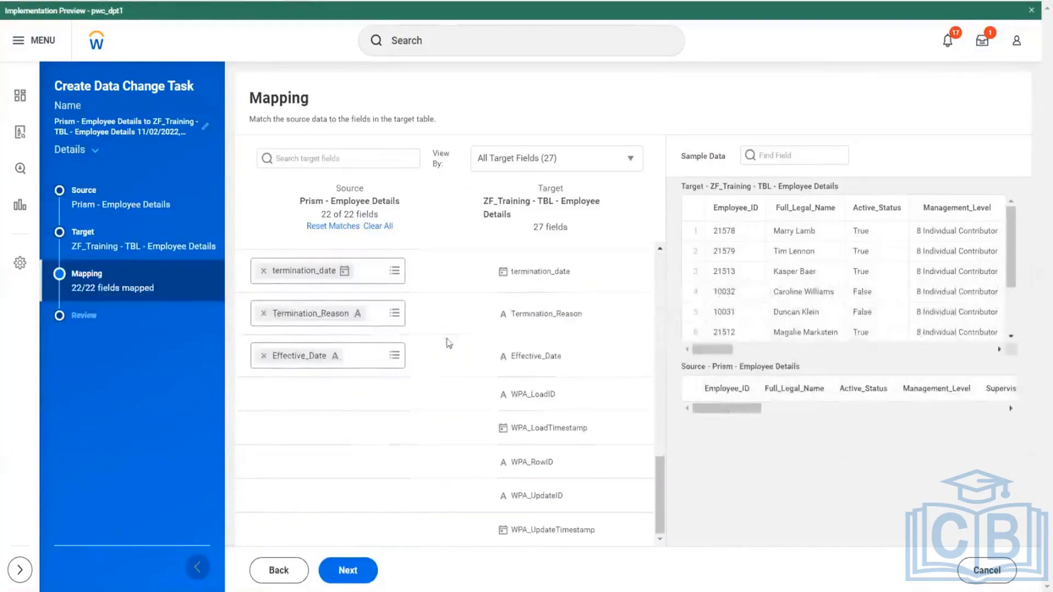
{"action": "left_click", "coordinate": [329, 573]}
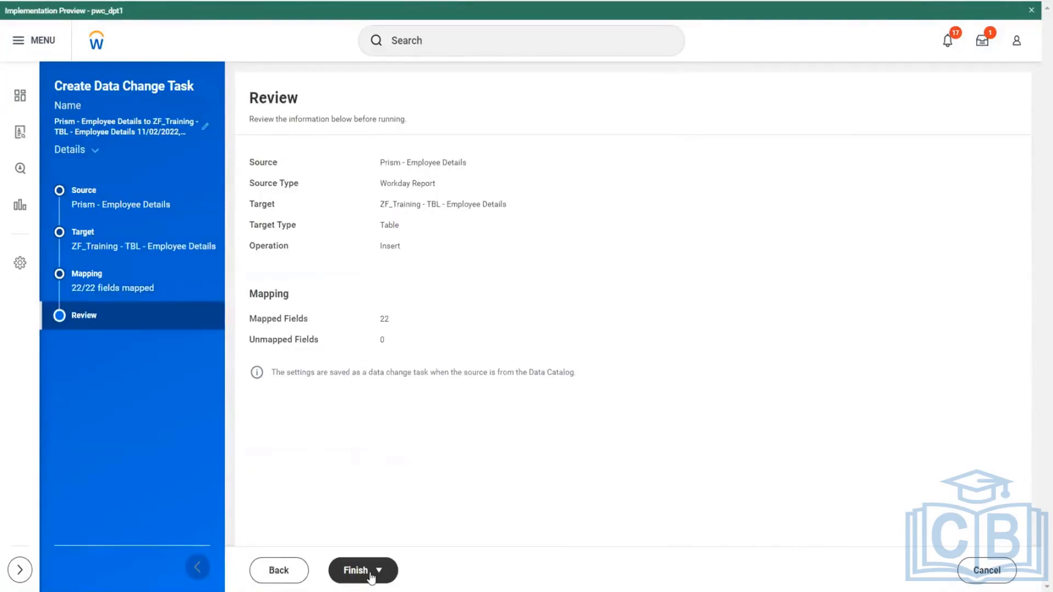
- Go back from the review to the target settings and recheck the Insert operation
{"action": "left_click", "coordinate": [279, 570]}
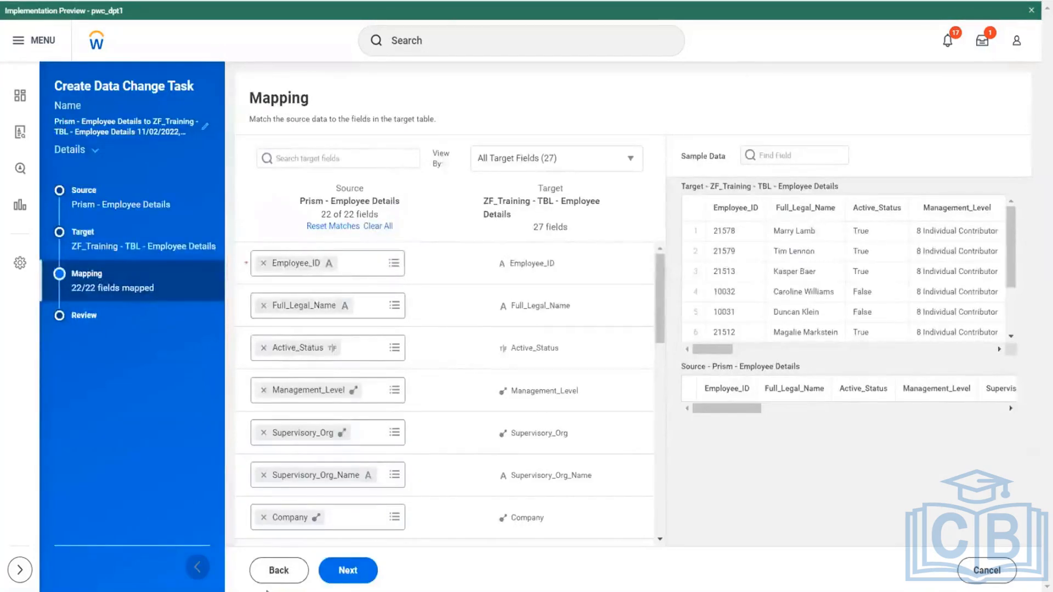
{"action": "left_click", "coordinate": [274, 573]}
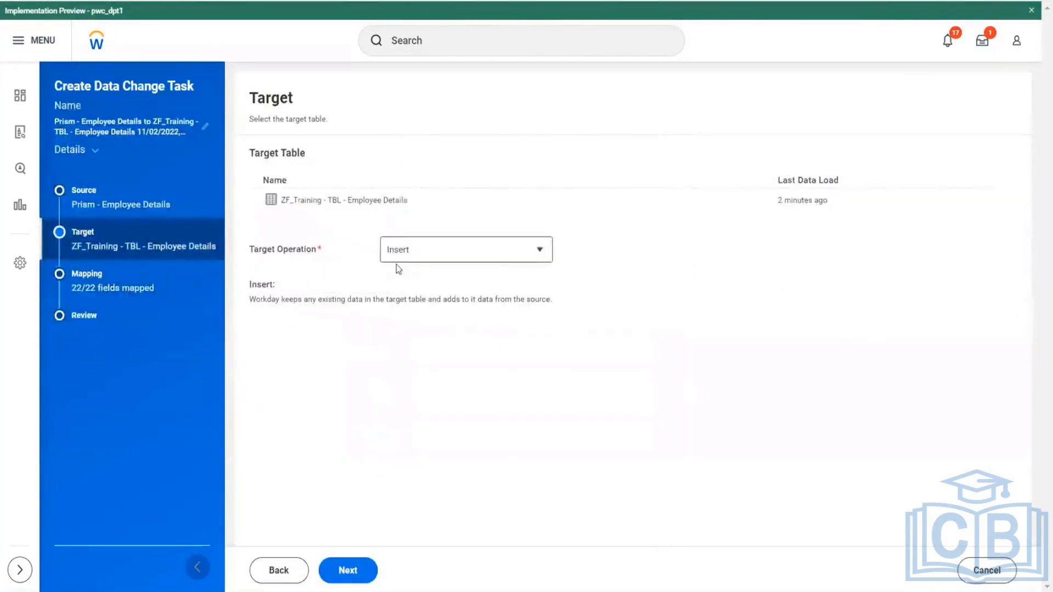
{"action": "left_click_drag", "start_coordinate": [396, 265], "coordinate": [396, 315]}
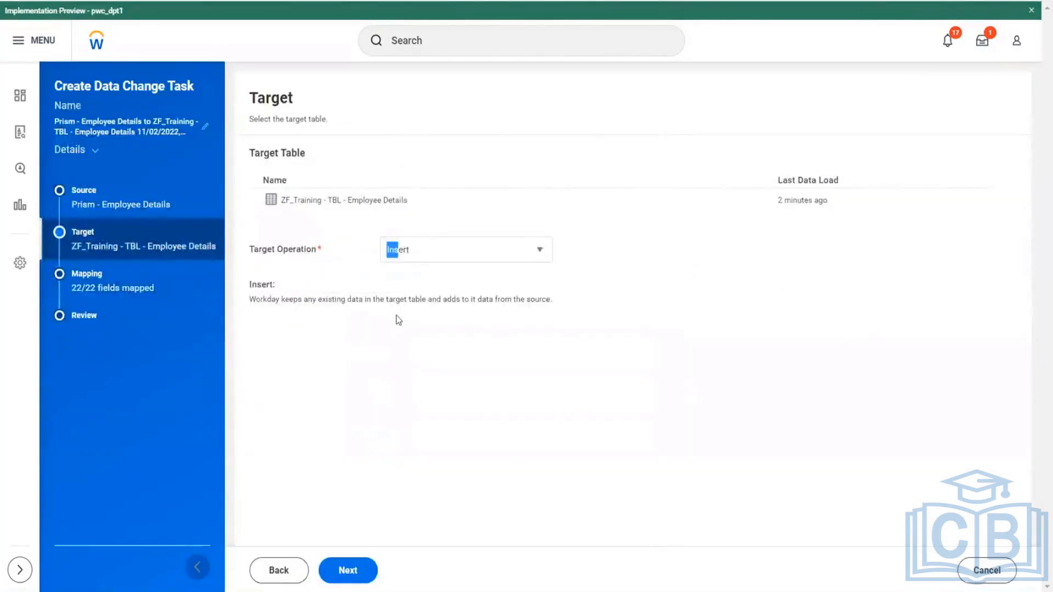
- Return to the review through the field mapping, and save and immediately run the data change task
{"action": "left_click", "coordinate": [354, 571]}
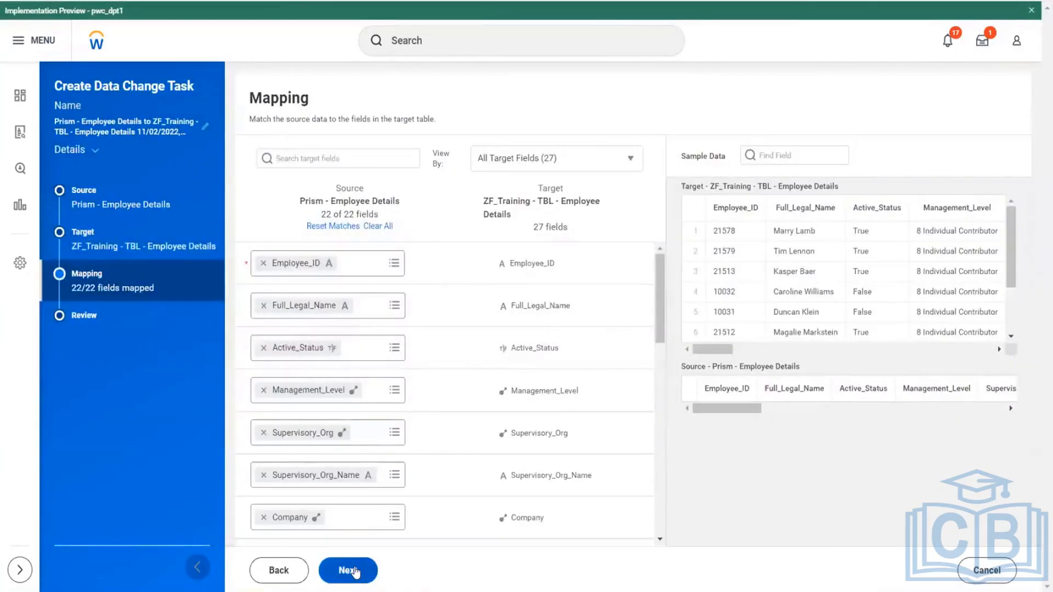
{"action": "left_click", "coordinate": [355, 571]}
{"action": "left_click", "coordinate": [369, 570]}
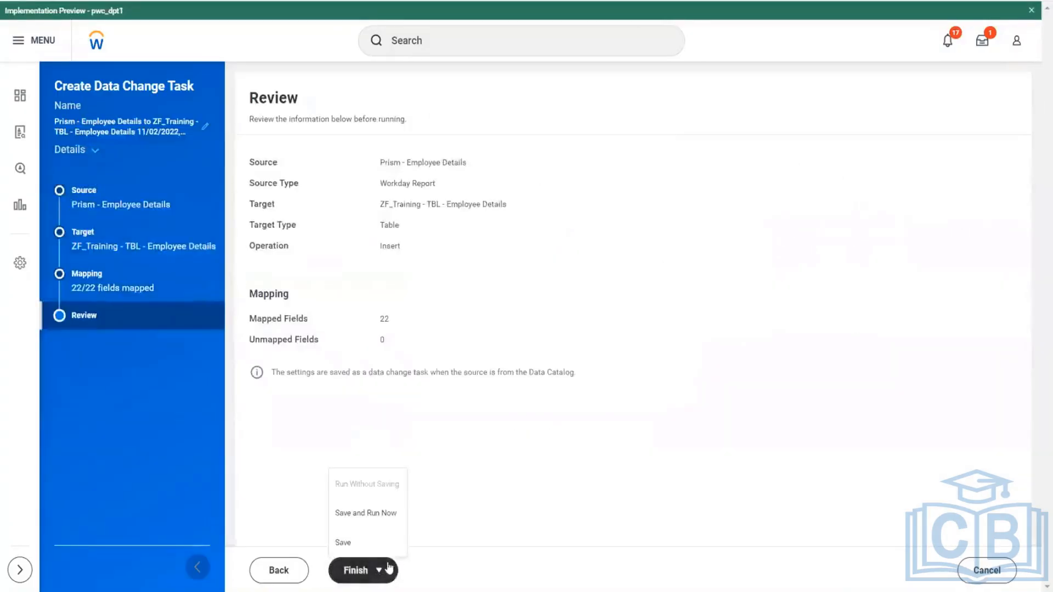
{"action": "left_click", "coordinate": [367, 514]}
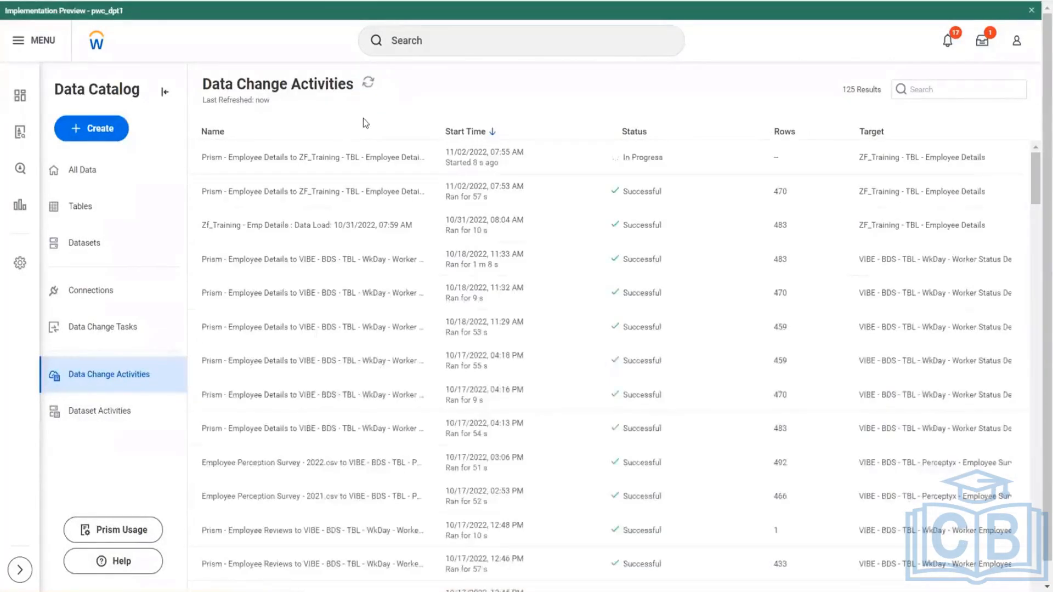
- Refresh the data change activities and check the total rows in the ZF_Training - TBL - Employee Details table
{"action": "left_click", "coordinate": [368, 83]}
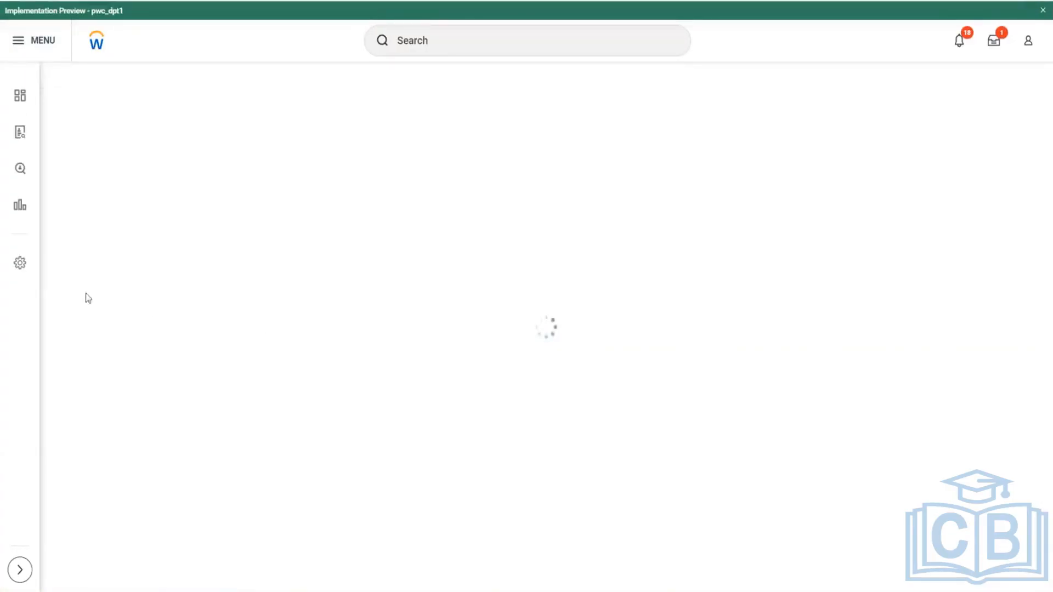
{"action": "scroll", "coordinate": [162, 346], "scroll_direction": "down", "scroll_amount": 3}
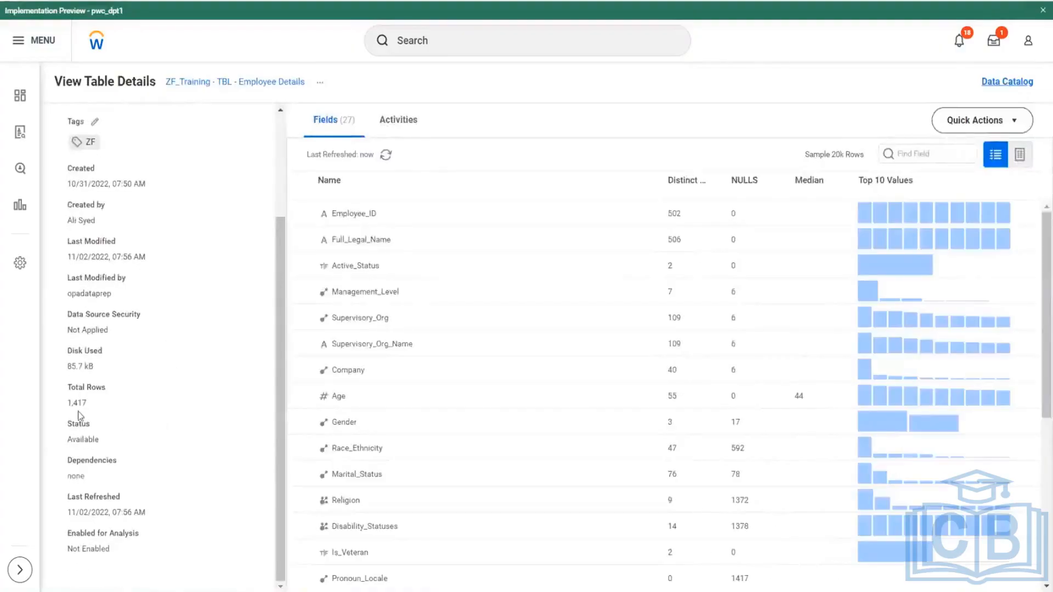
- Show the sample rows of the ZF_Training - TBL - Employee Details table and sort them by Employee_ID in ascending order
{"action": "left_click_drag", "start_coordinate": [69, 404], "coordinate": [96, 408]}
{"action": "left_click", "coordinate": [1019, 154]}
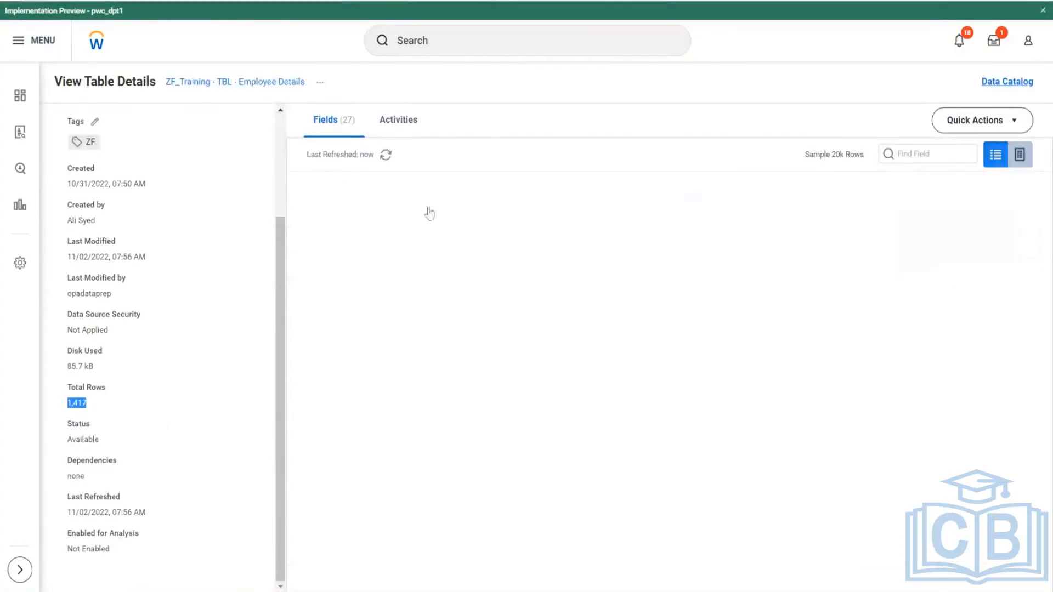
{"action": "left_click", "coordinate": [389, 187]}
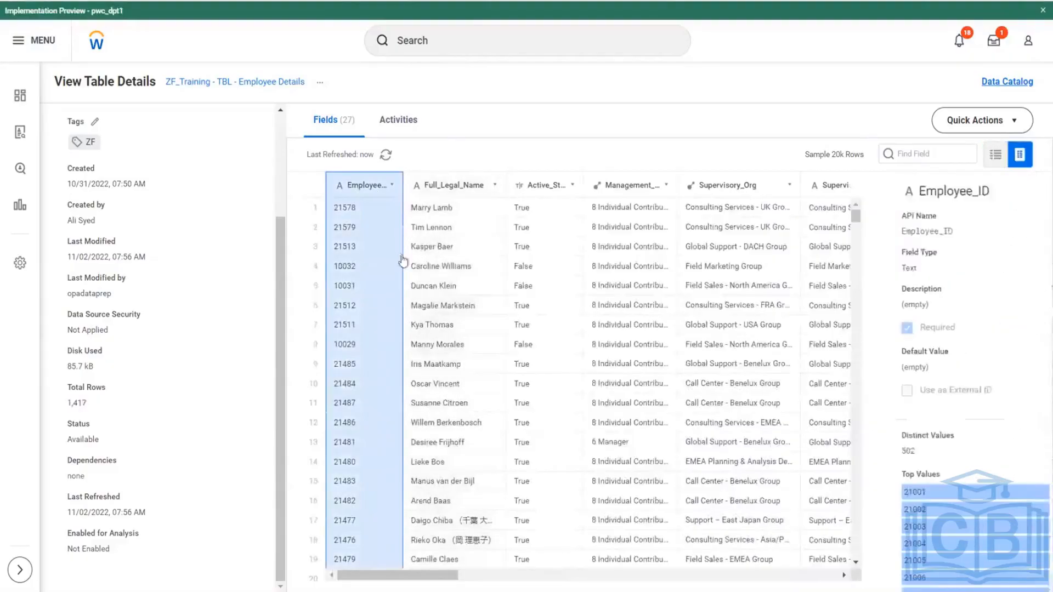
{"action": "left_click", "coordinate": [391, 186]}
{"action": "left_click", "coordinate": [439, 205]}
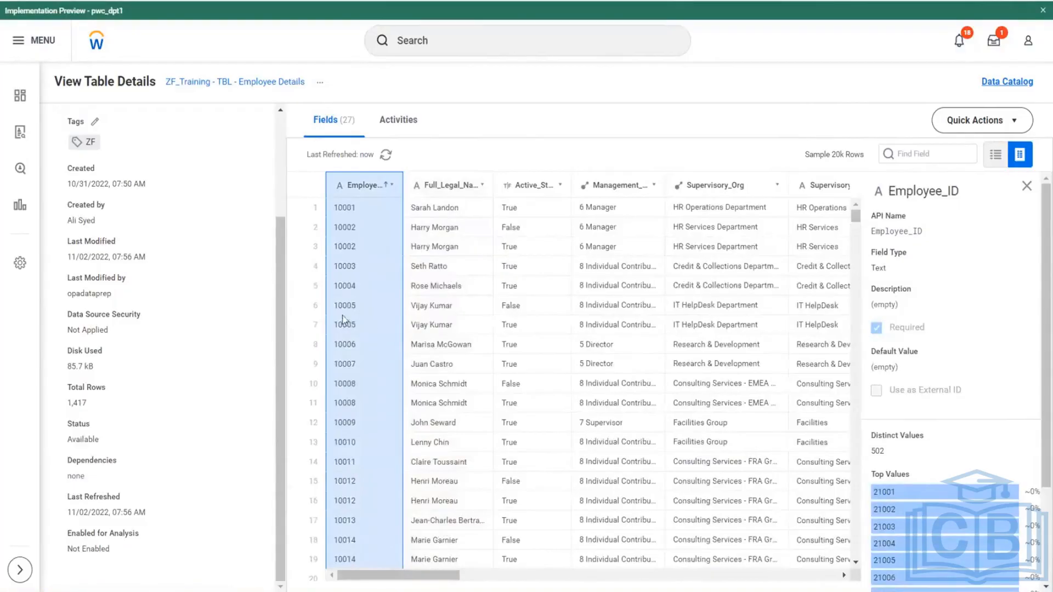
- Examine the sorted table rows for repeated Employee_ID values, and check their Effective_Date column
{"action": "scroll", "coordinate": [367, 338], "scroll_direction": "down", "scroll_amount": 2}
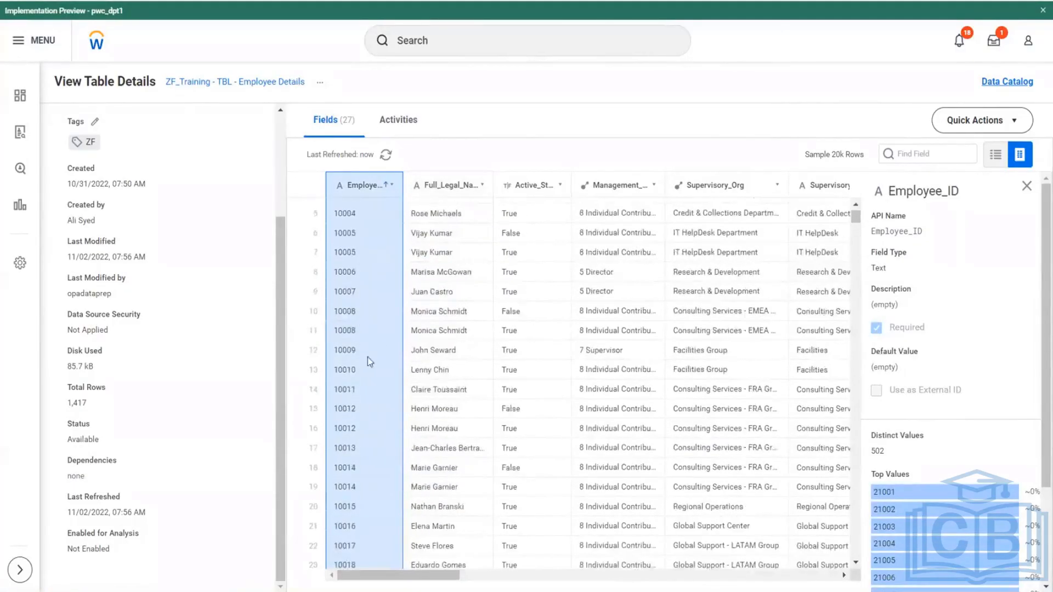
{"action": "scroll", "coordinate": [378, 429], "scroll_direction": "down", "scroll_amount": 2}
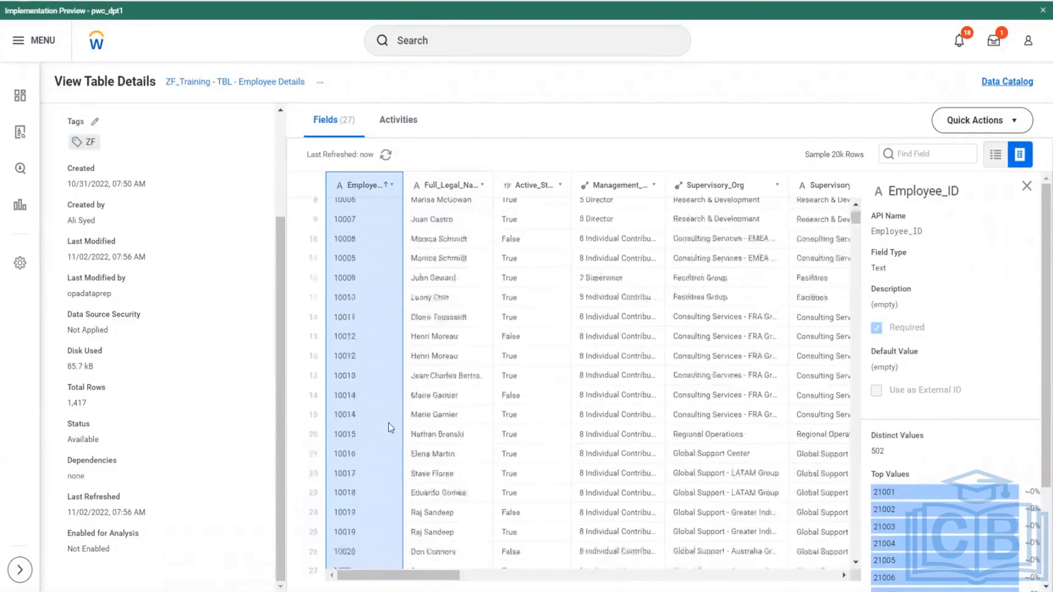
{"action": "scroll", "coordinate": [389, 428], "scroll_direction": "down", "scroll_amount": 2}
{"action": "scroll", "coordinate": [389, 423], "scroll_direction": "down", "scroll_amount": 8}
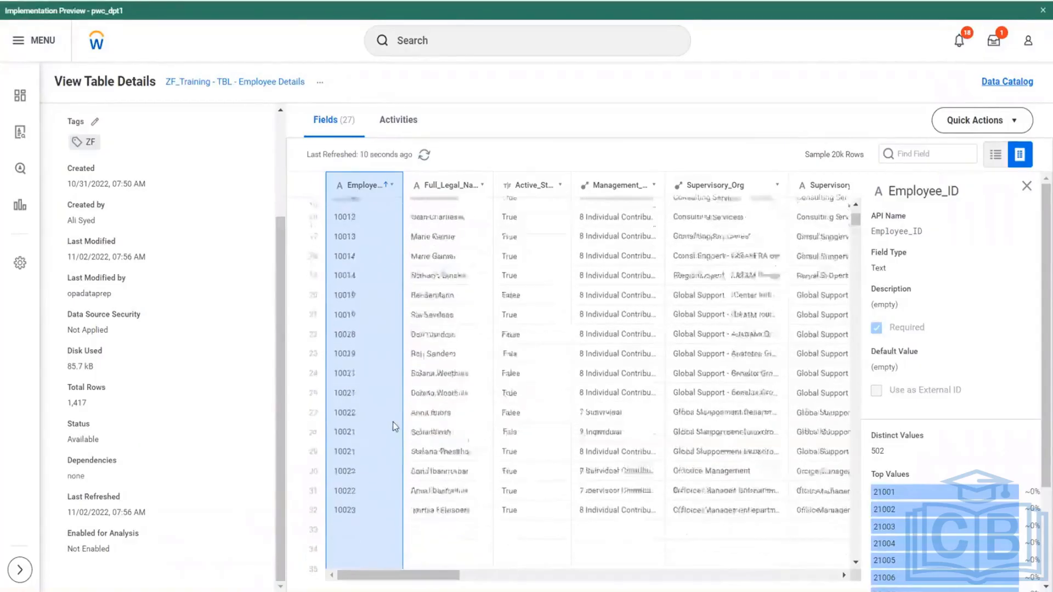
{"action": "scroll", "coordinate": [403, 424], "scroll_direction": "down", "scroll_amount": 10}
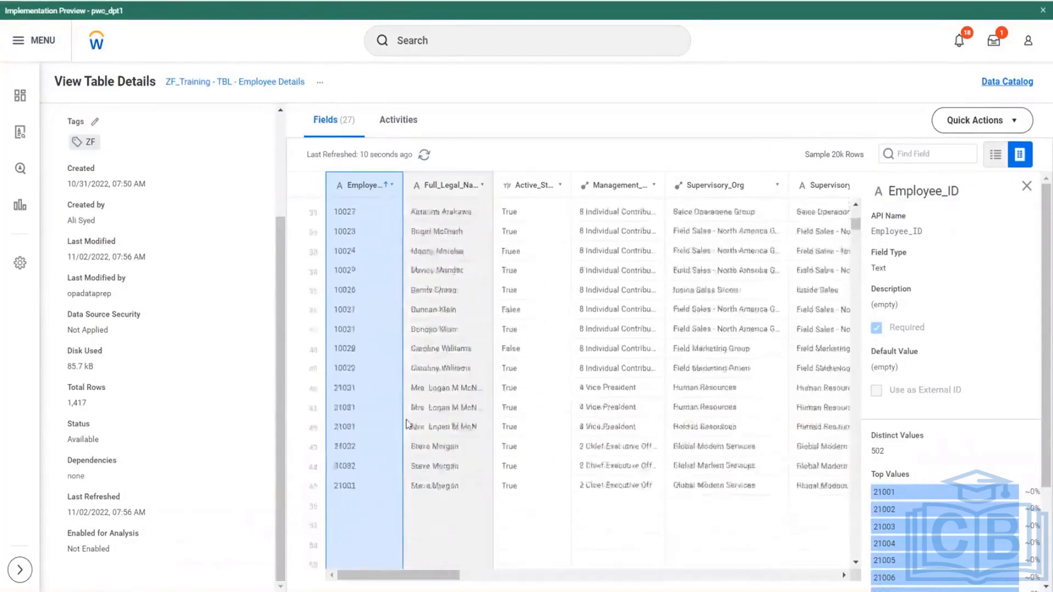
{"action": "scroll", "coordinate": [363, 296], "scroll_direction": "up", "scroll_amount": 2}
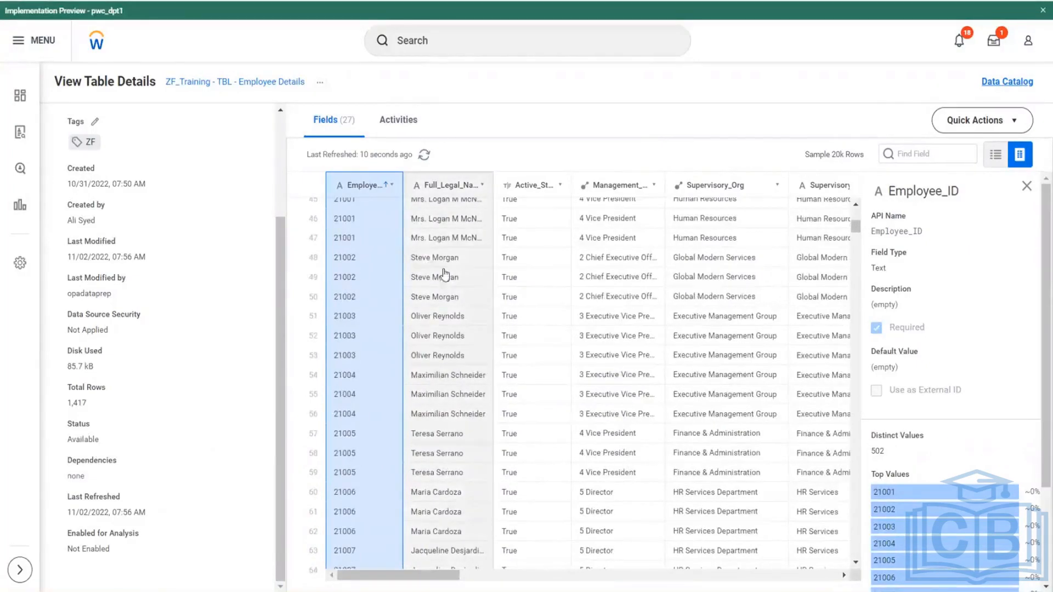
{"action": "scroll", "coordinate": [427, 267], "scroll_direction": "up", "scroll_amount": 2}
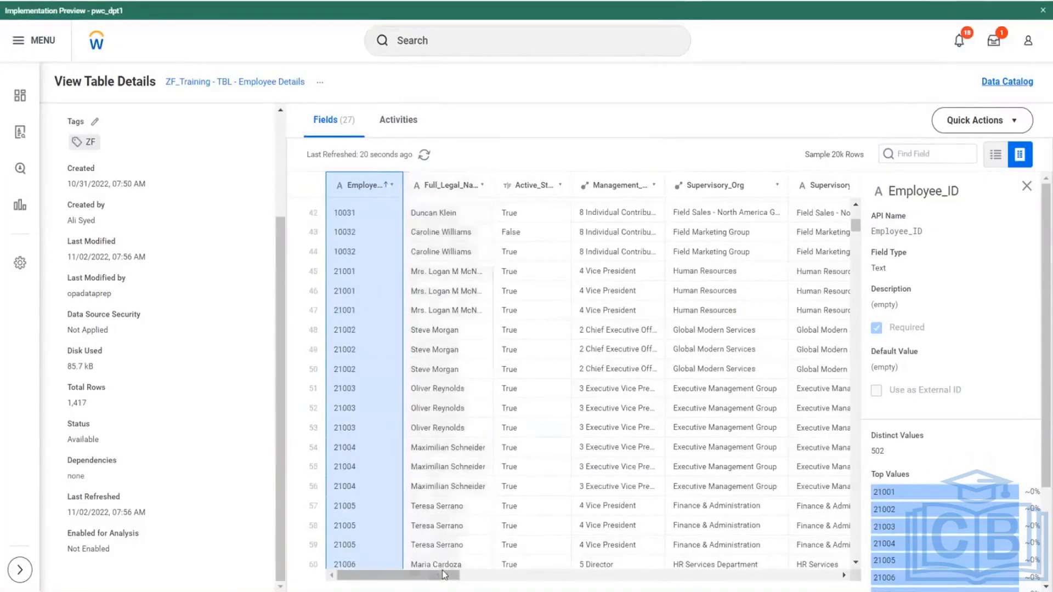
{"action": "left_click_drag", "start_coordinate": [441, 566], "coordinate": [754, 576]}
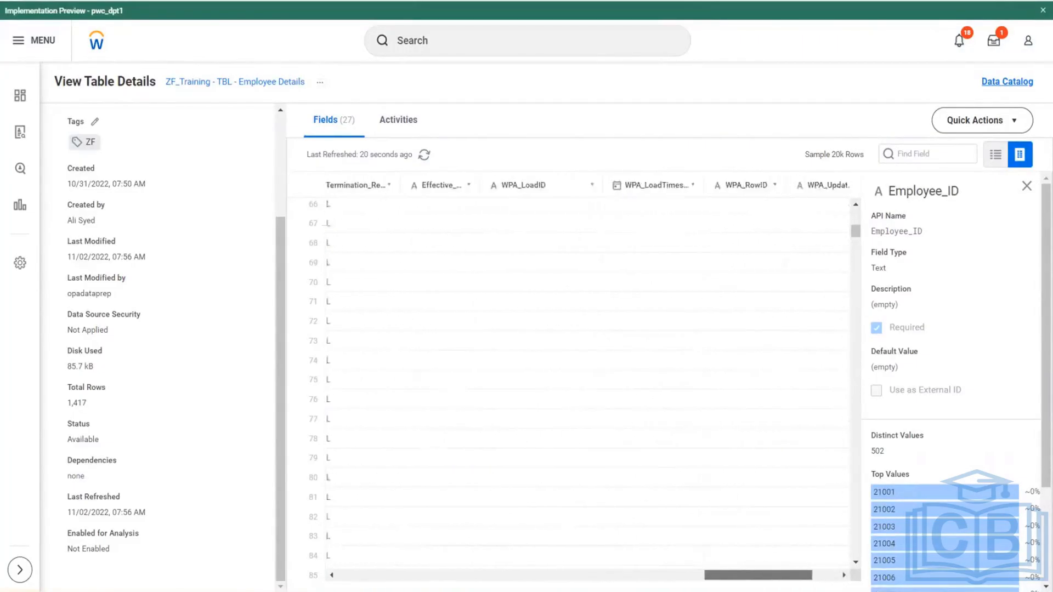
{"action": "scroll", "coordinate": [477, 276], "scroll_direction": "up", "scroll_amount": 1}
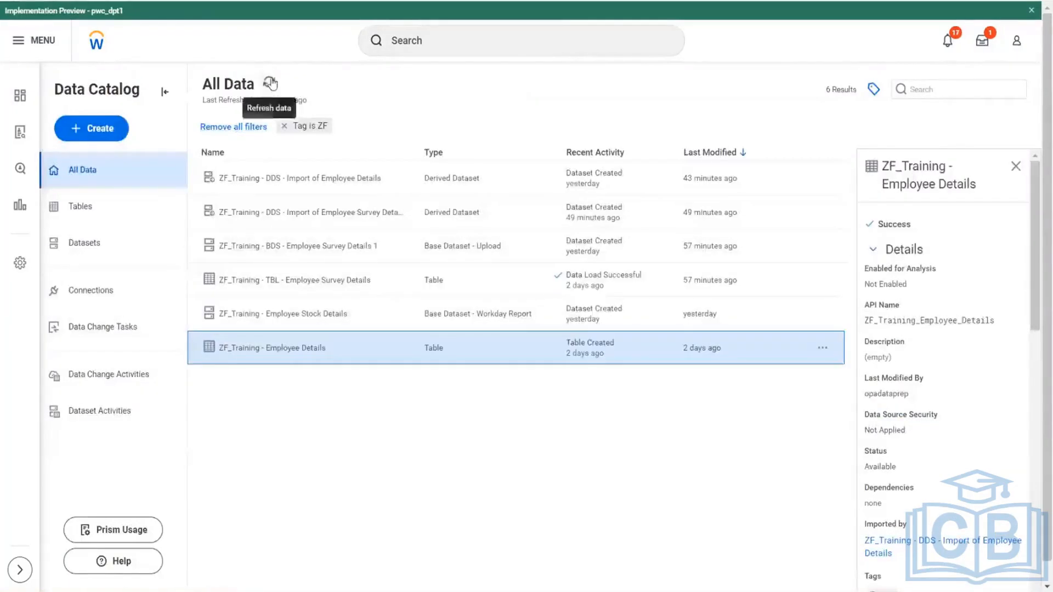
- Open the ZF_Training - DDS - Import of Employee Details dataset from its lineage and sort its sample rows by Employee_ID ascending
{"action": "left_click", "coordinate": [269, 82]}
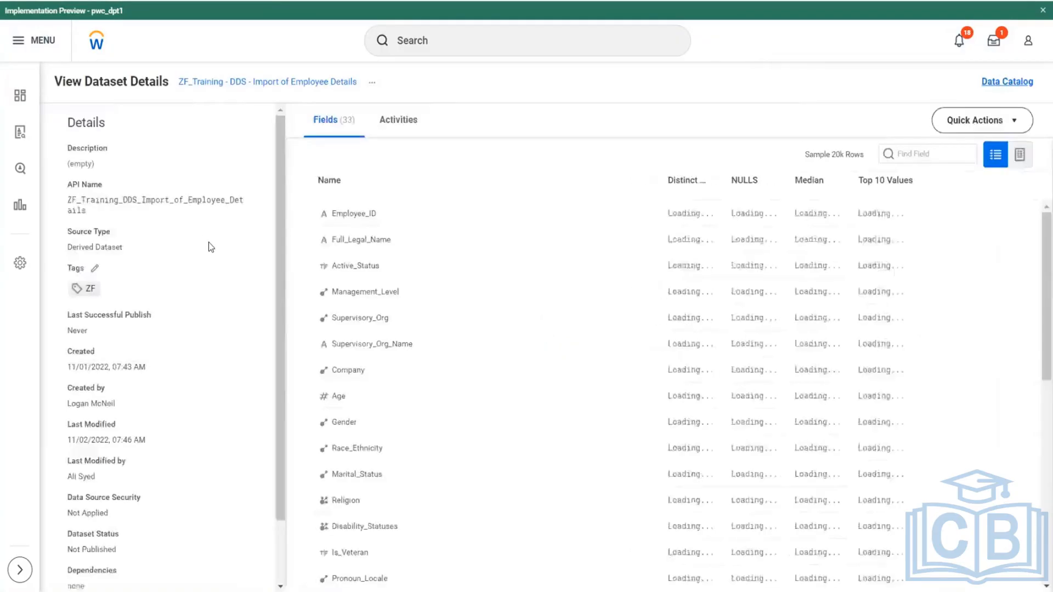
{"action": "scroll", "coordinate": [174, 380], "scroll_direction": "down", "scroll_amount": 2}
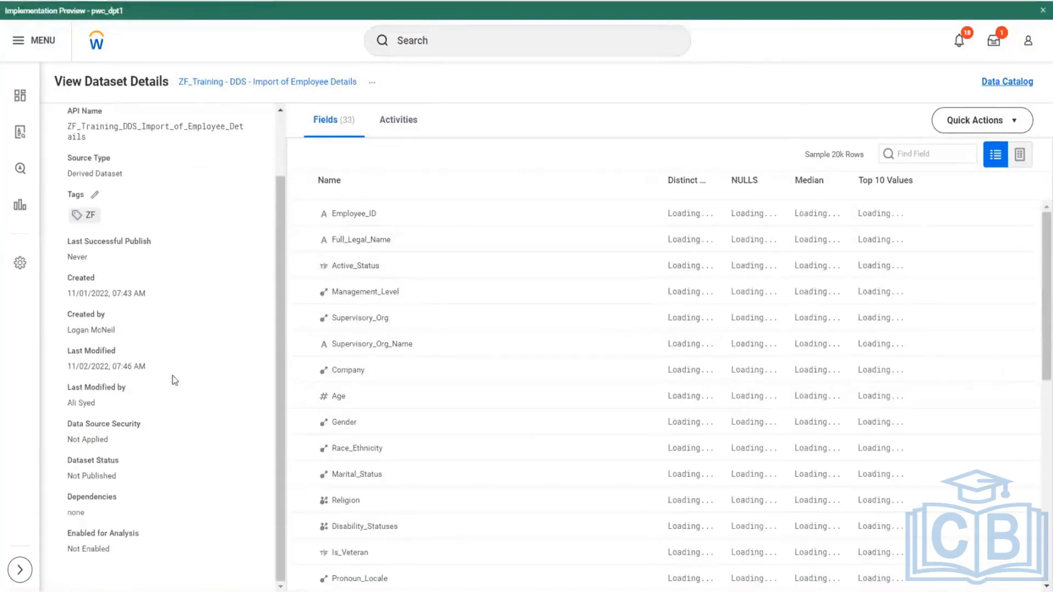
{"action": "scroll", "coordinate": [168, 384], "scroll_direction": "up", "scroll_amount": 2}
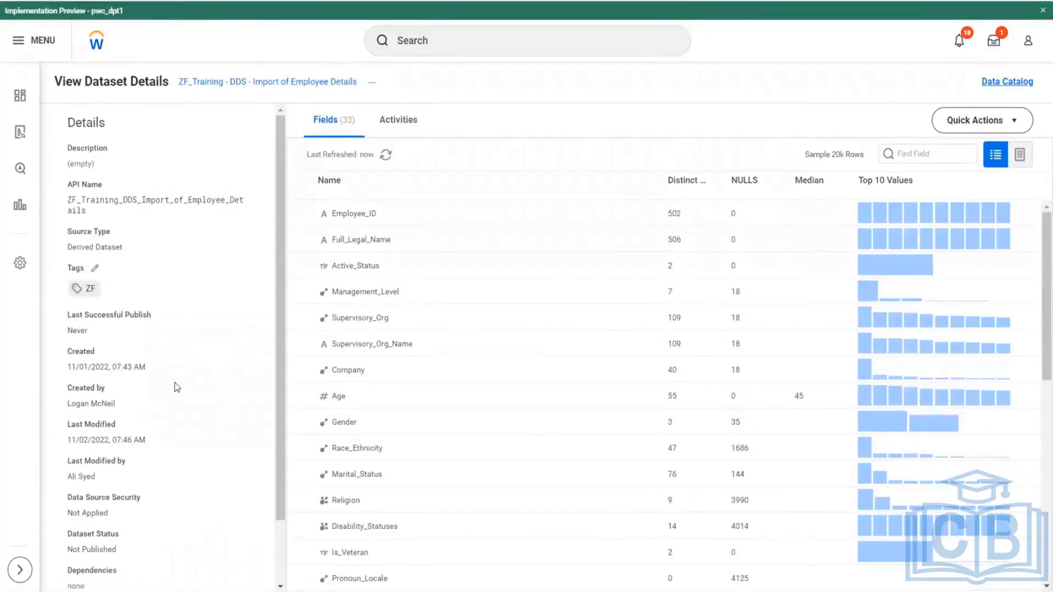
{"action": "left_click", "coordinate": [1019, 155]}
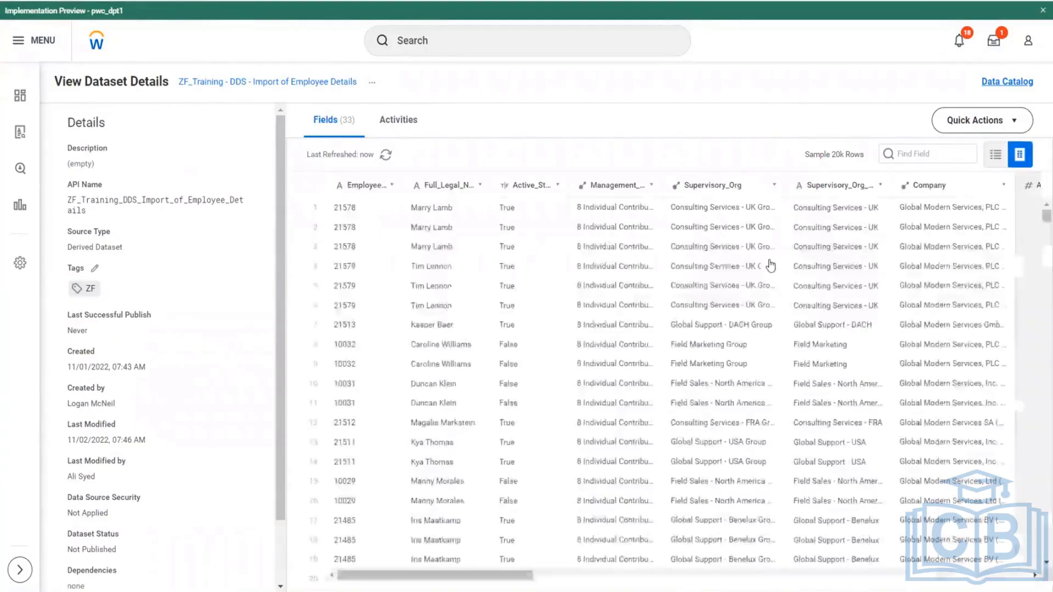
{"action": "left_click", "coordinate": [391, 186]}
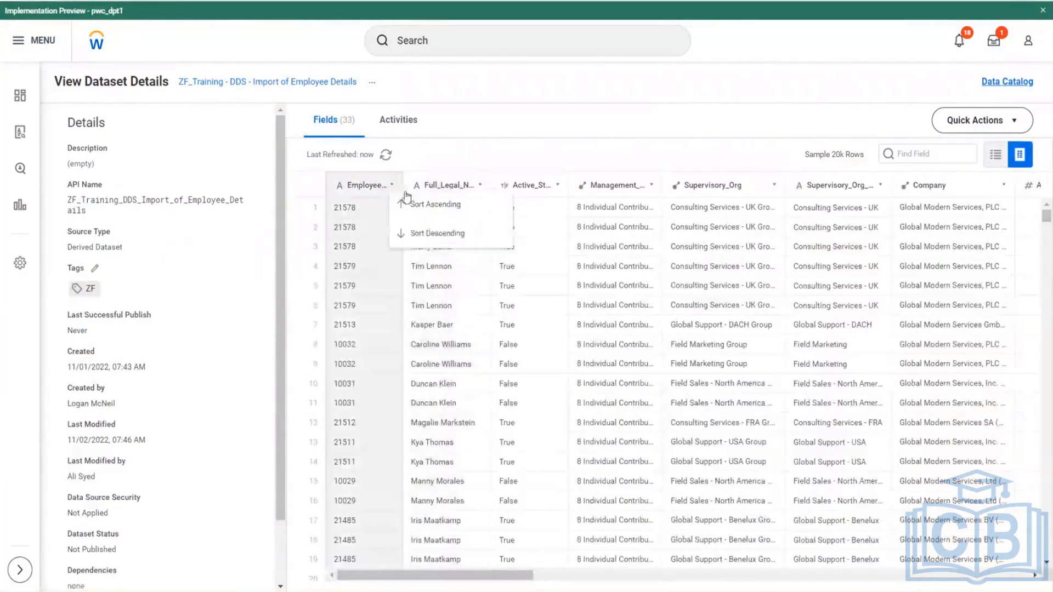
{"action": "left_click", "coordinate": [438, 209]}
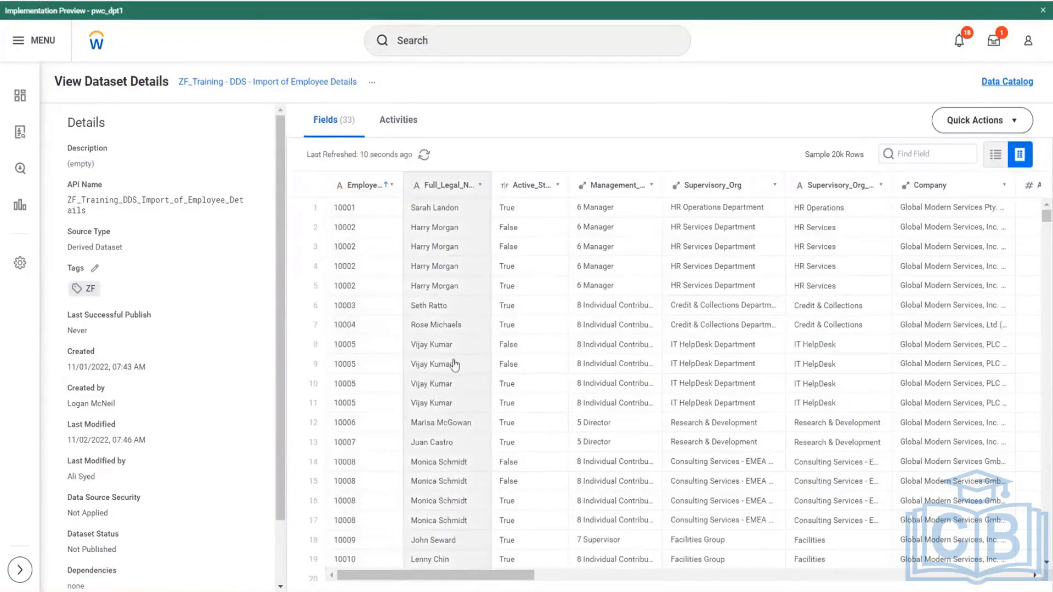
- Examine the repeated employee rows in the derived dataset, comparing their Effective_Date and Year values
{"action": "scroll", "coordinate": [462, 358], "scroll_direction": "down", "scroll_amount": 1}
{"action": "scroll", "coordinate": [466, 357], "scroll_direction": "down", "scroll_amount": 10}
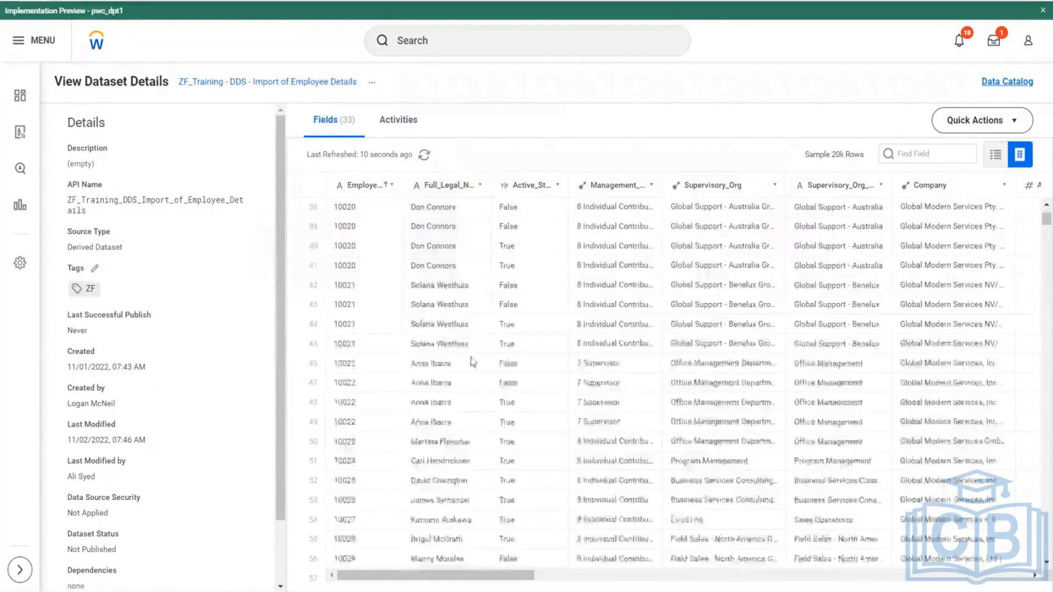
{"action": "left_click_drag", "start_coordinate": [490, 575], "coordinate": [795, 575]}
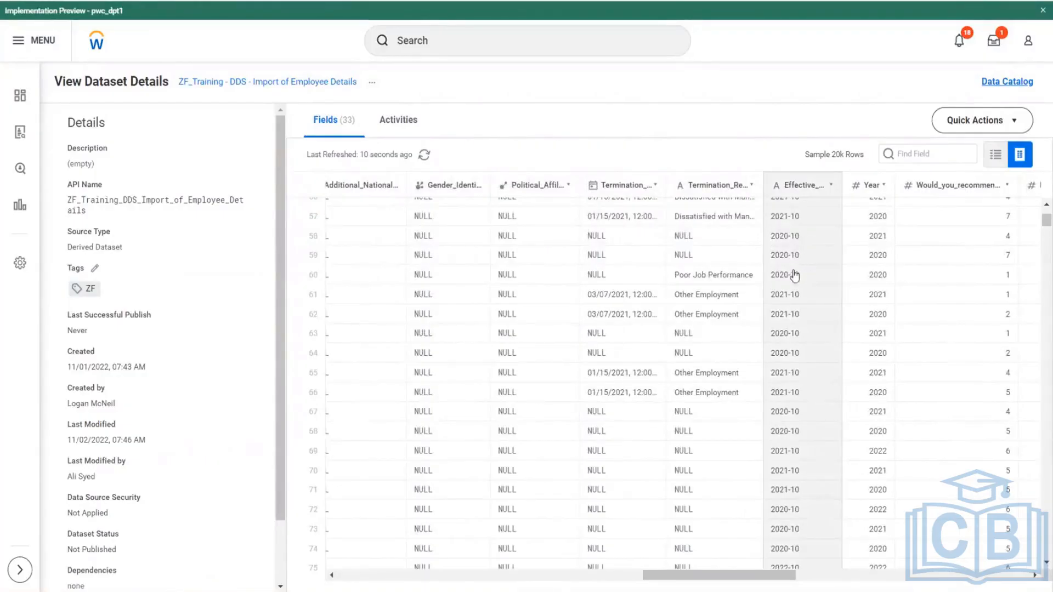
{"action": "scroll", "coordinate": [819, 406], "scroll_direction": "down", "scroll_amount": 3}
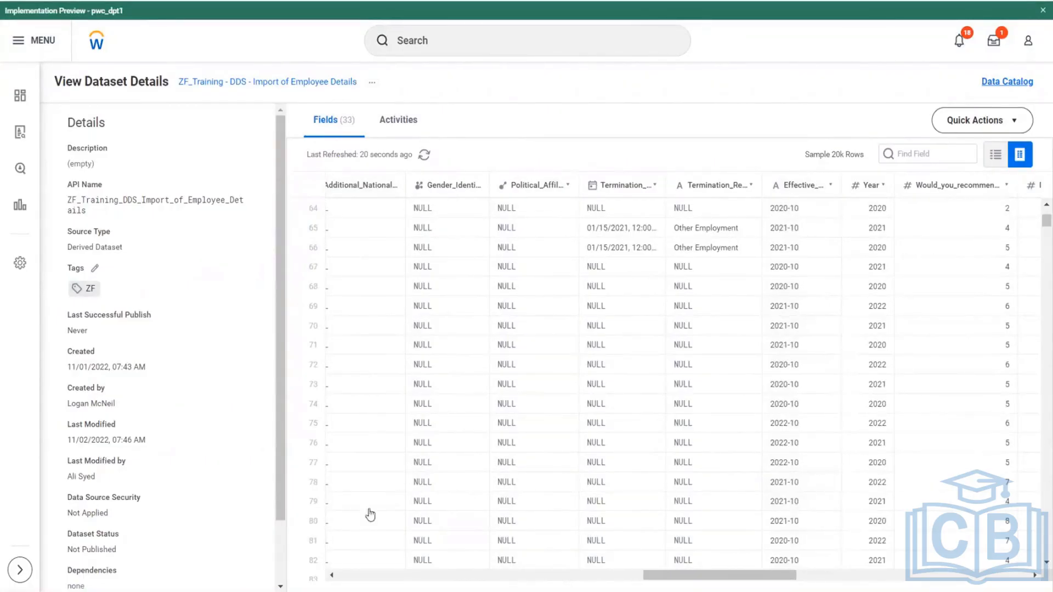
{"action": "scroll", "coordinate": [453, 233], "scroll_direction": "left", "scroll_amount": 10}
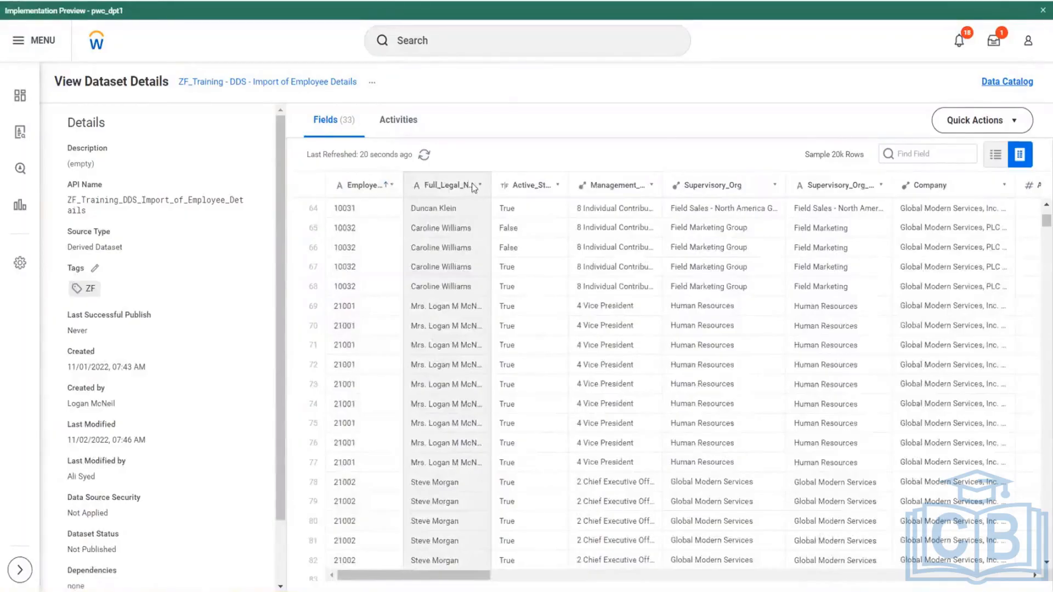
- Try sorting the dataset rows by Full_Legal_Name ascending, and return to the ascending Employee_ID sort
{"action": "left_click", "coordinate": [472, 185]}
{"action": "left_click", "coordinate": [480, 186]}
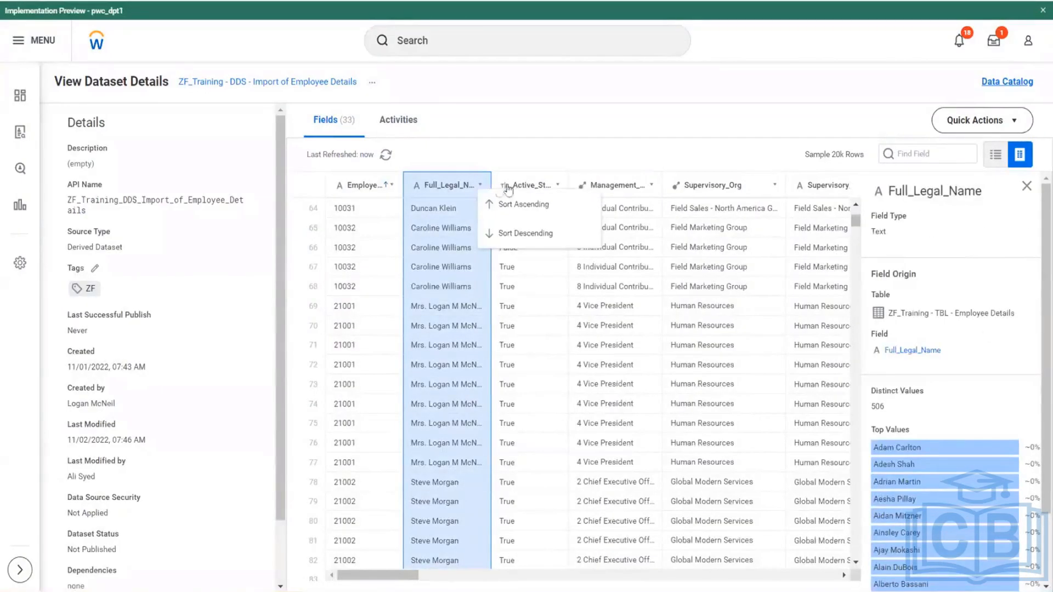
{"action": "left_click", "coordinate": [518, 203]}
{"action": "left_click", "coordinate": [391, 186]}
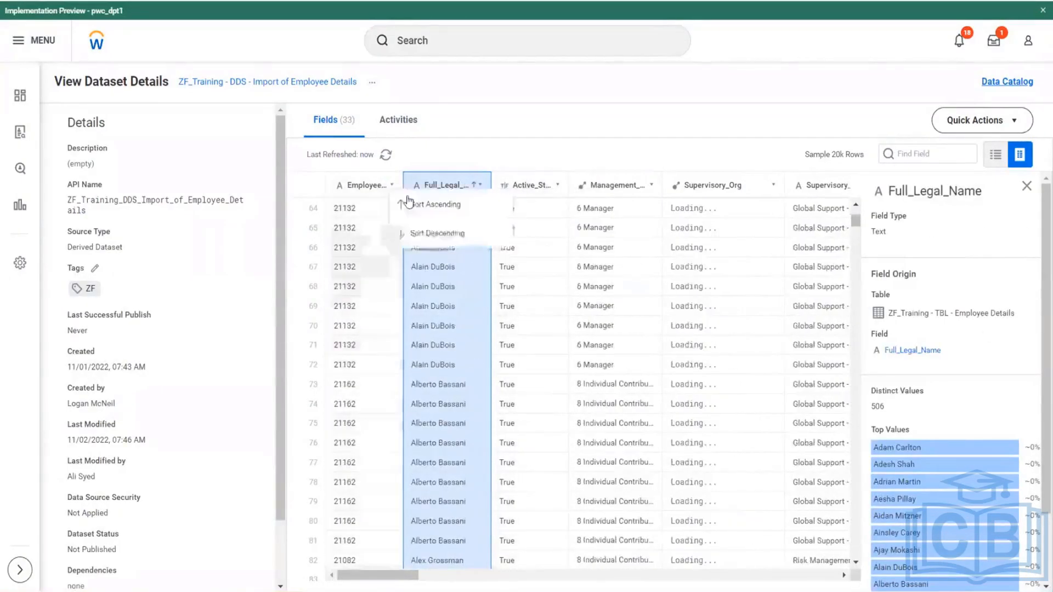
{"action": "left_click", "coordinate": [434, 204]}
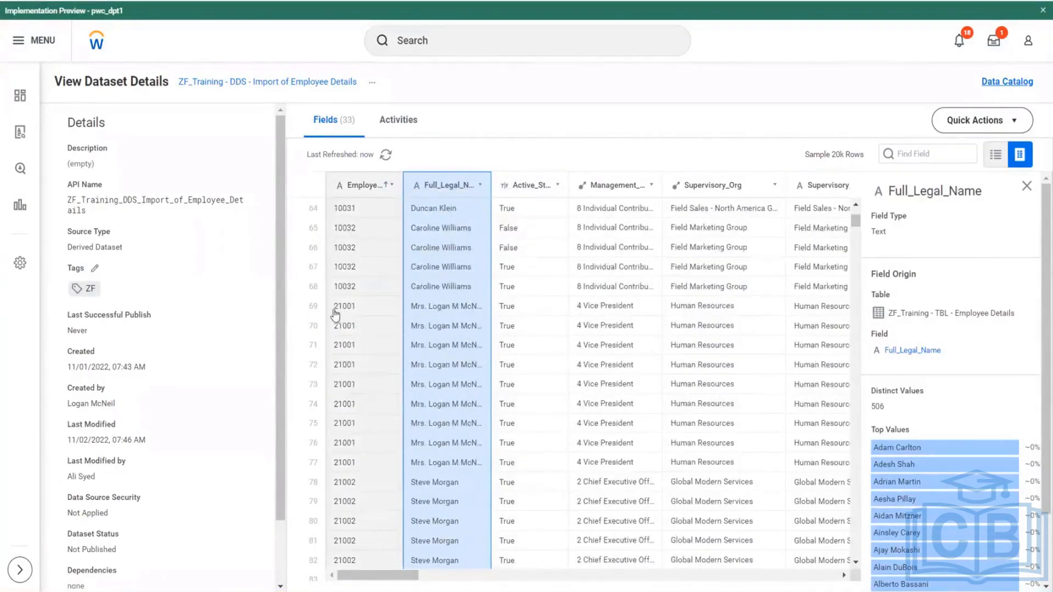
- Compare Effective_Date with Year across one employee's repeated rows, widening the Effective_Date column to show its full name
{"action": "left_click", "coordinate": [375, 310]}
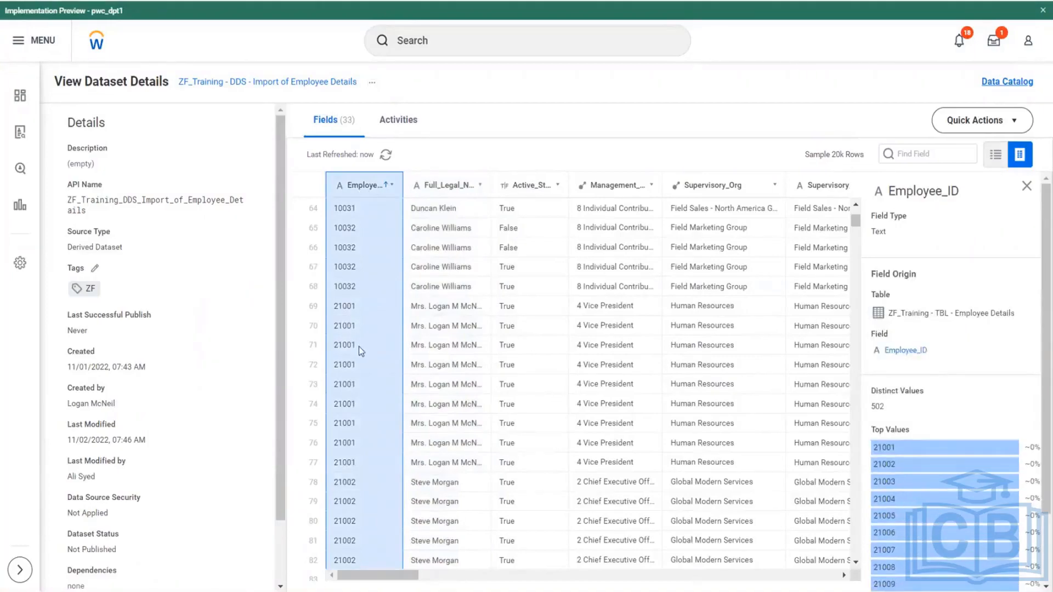
{"action": "left_click_drag", "start_coordinate": [425, 575], "coordinate": [427, 576]}
{"action": "scroll", "coordinate": [428, 575], "scroll_direction": "right", "scroll_amount": 10}
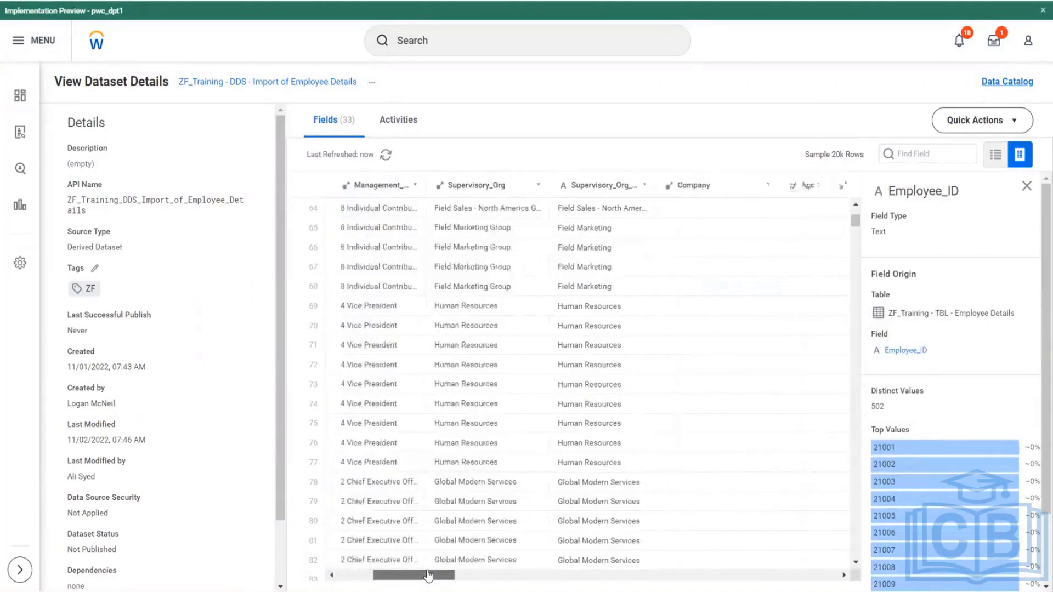
{"action": "scroll", "coordinate": [427, 576], "scroll_direction": "right", "scroll_amount": 10}
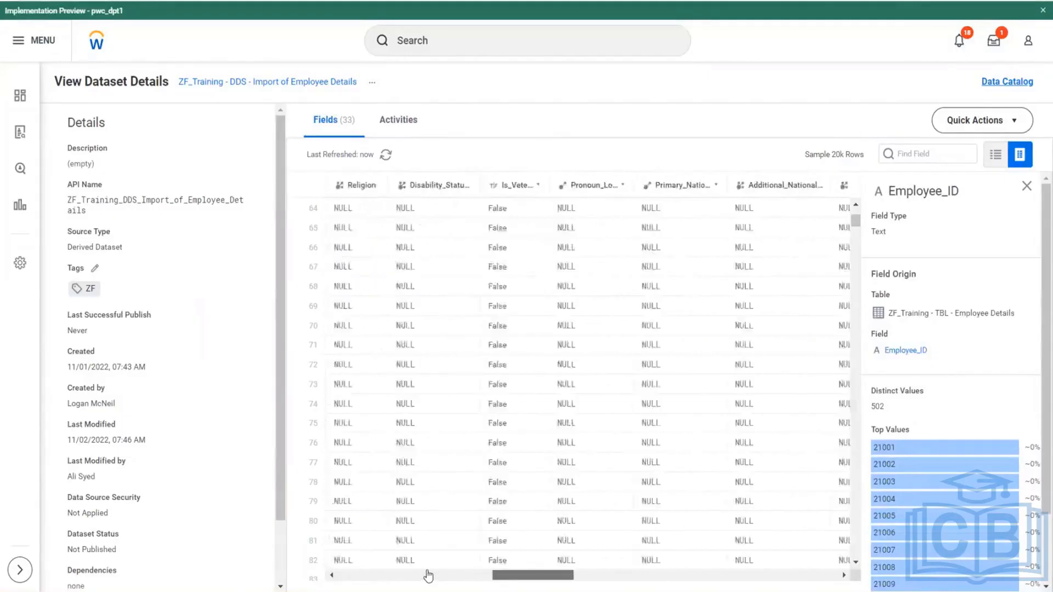
{"action": "scroll", "coordinate": [427, 576], "scroll_direction": "right", "scroll_amount": 8}
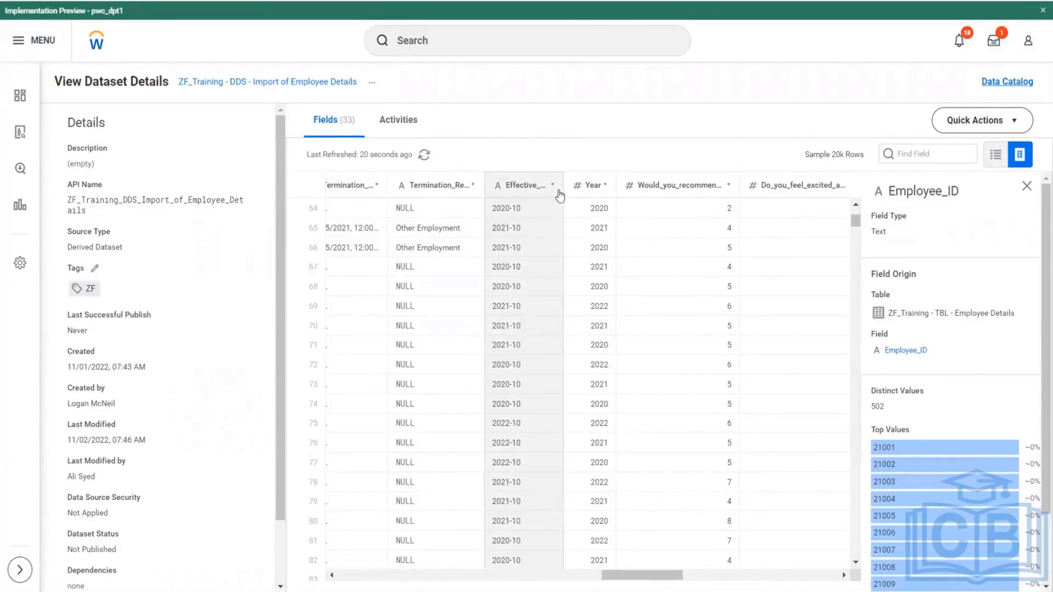
{"action": "left_click_drag", "start_coordinate": [561, 185], "coordinate": [582, 189]}
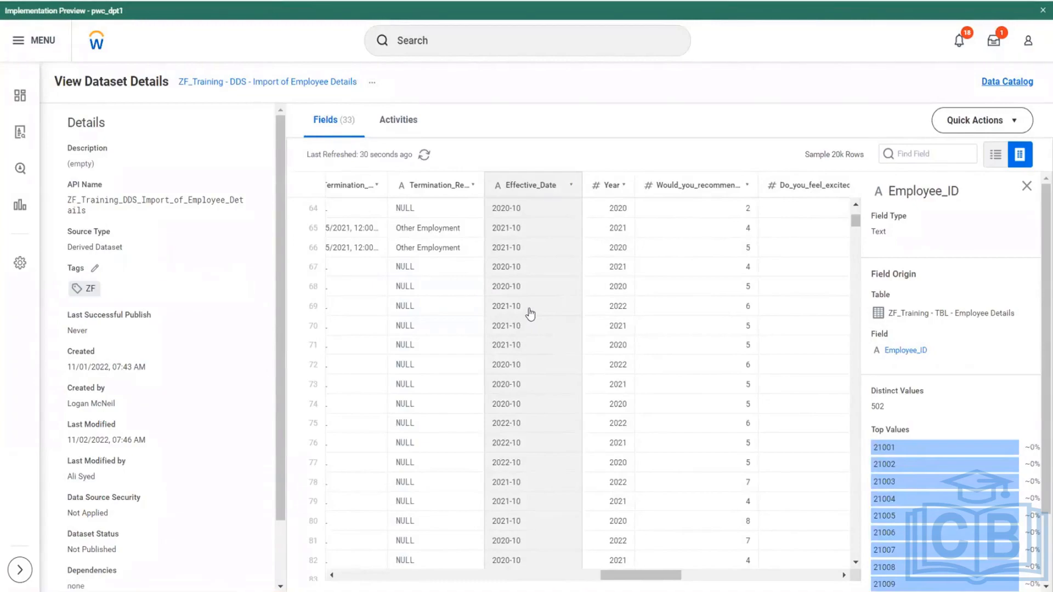
- Open the dataset's transformations for editing and display the Import stage's data
{"action": "left_click", "coordinate": [1019, 119]}
{"action": "left_click", "coordinate": [974, 159]}
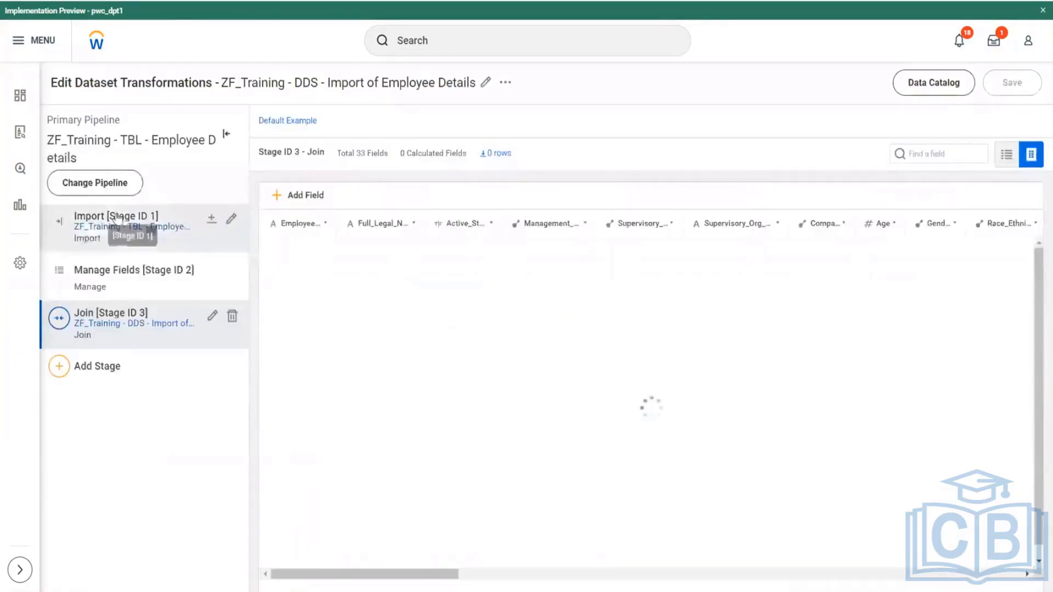
{"action": "left_click", "coordinate": [116, 217]}
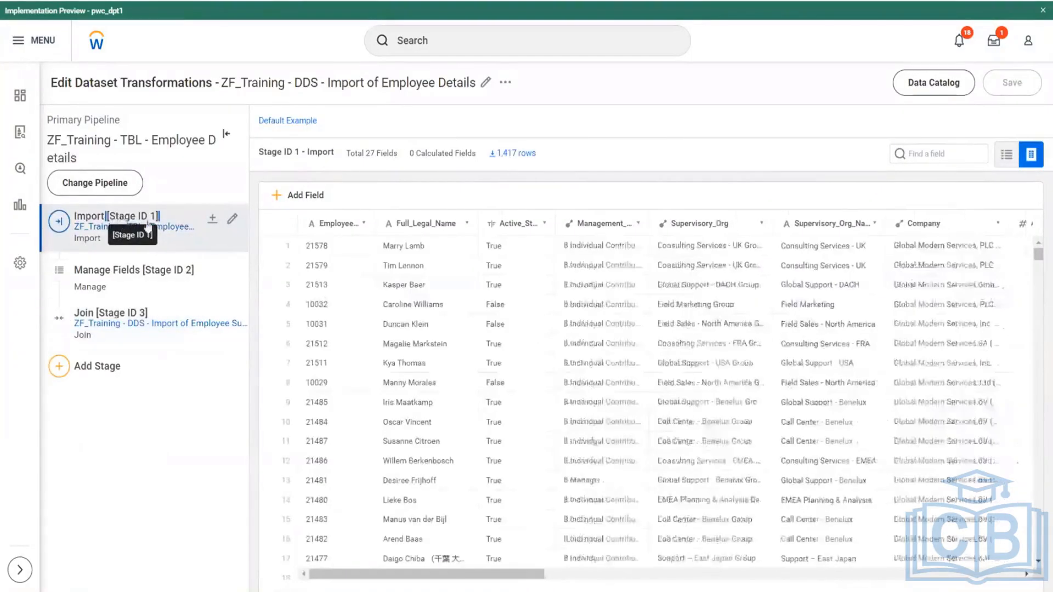
- Sort the Import stage rows by Employee_ID in ascending order and inspect the repeated employee records
{"action": "left_click", "coordinate": [351, 224]}
{"action": "left_click", "coordinate": [364, 223]}
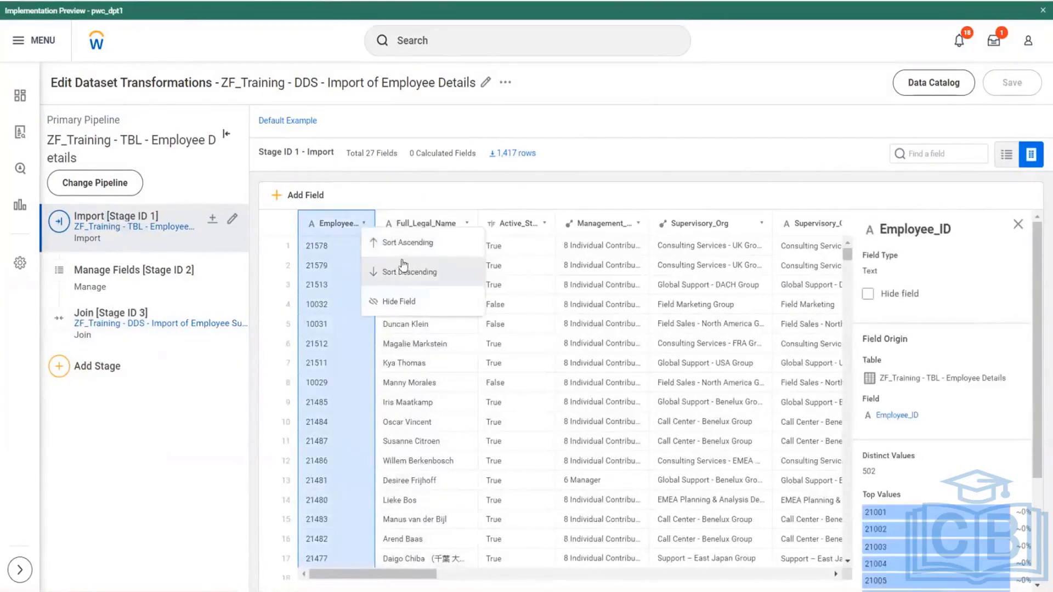
{"action": "left_click", "coordinate": [410, 247]}
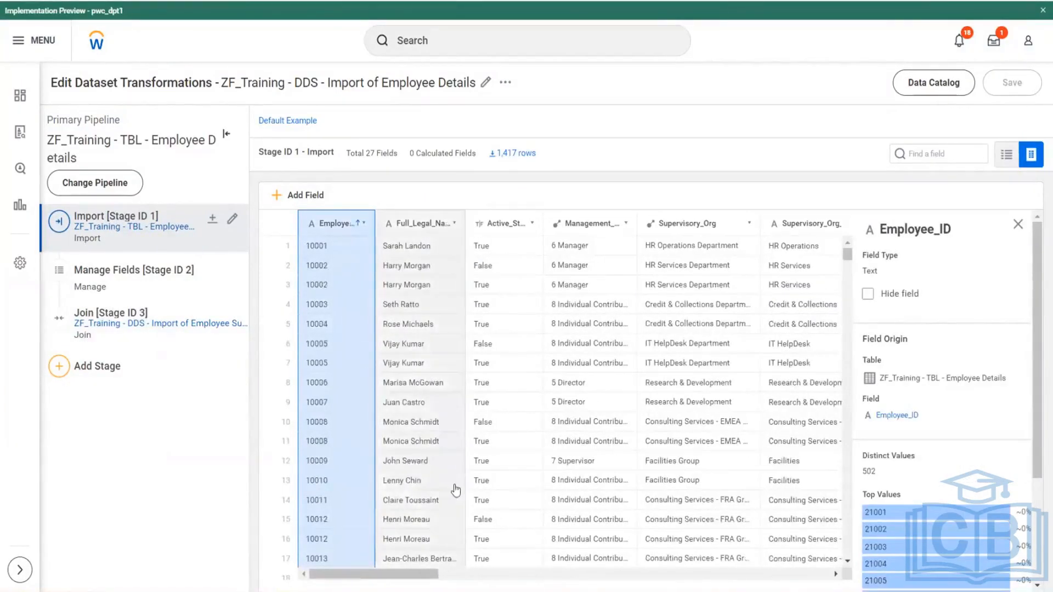
{"action": "scroll", "coordinate": [401, 428], "scroll_direction": "down", "scroll_amount": 7}
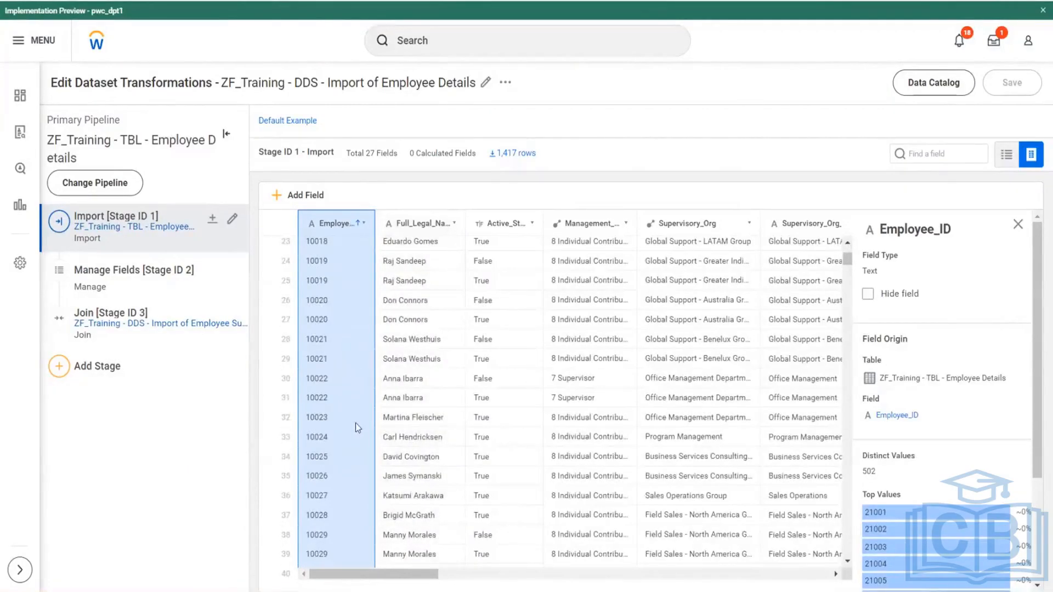
{"action": "scroll", "coordinate": [357, 425], "scroll_direction": "down", "scroll_amount": 7}
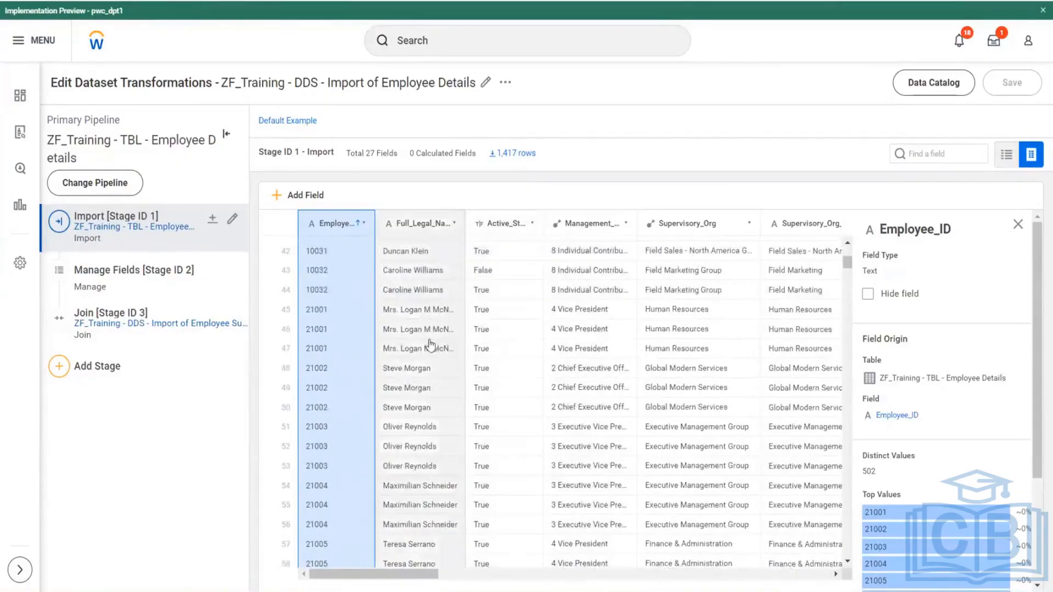
- Examine the Effective_Date values of the repeated employee rows in the Import stage
{"action": "scroll", "coordinate": [408, 573], "scroll_direction": "right", "scroll_amount": 10}
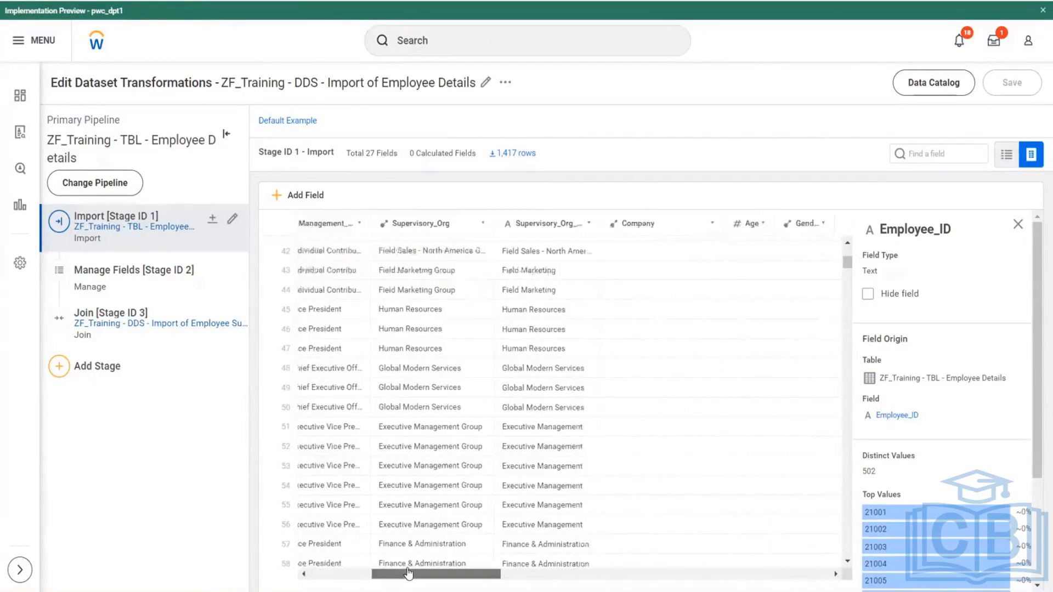
{"action": "scroll", "coordinate": [408, 573], "scroll_direction": "right", "scroll_amount": 10}
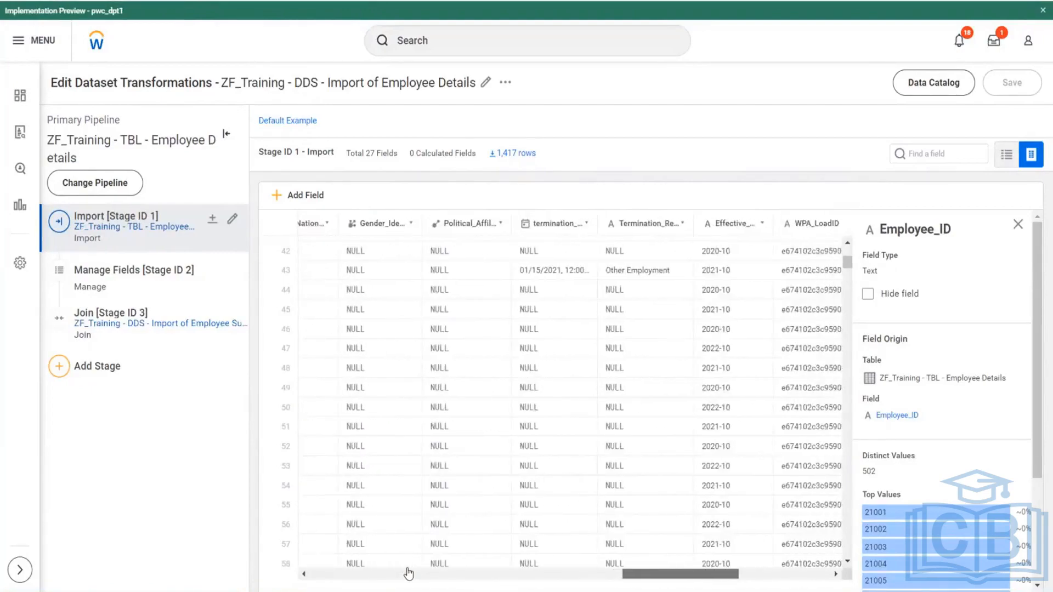
{"action": "scroll", "coordinate": [408, 573], "scroll_direction": "right", "scroll_amount": 2}
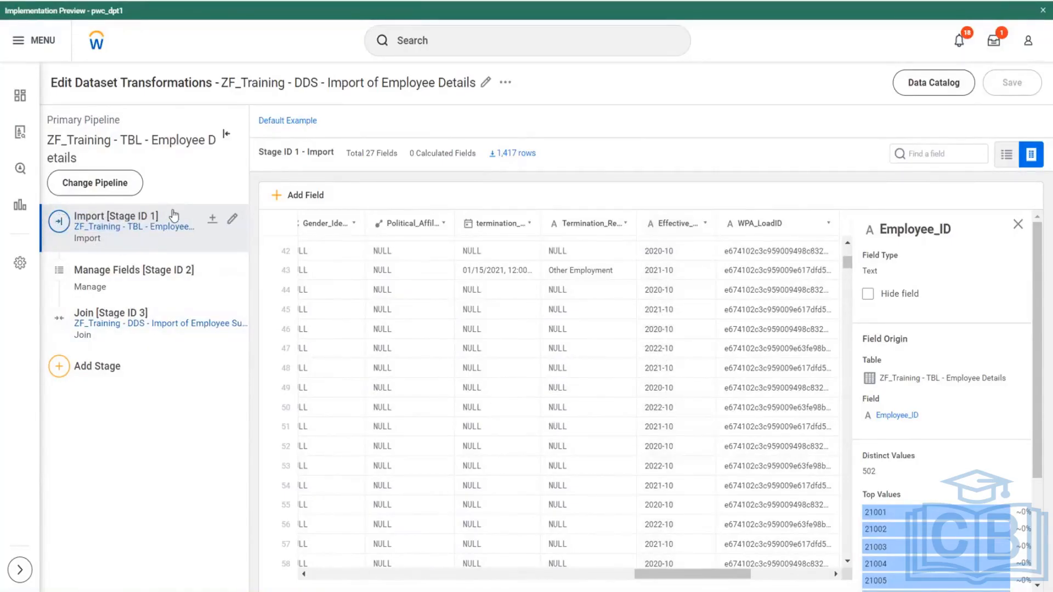
{"action": "left_click_drag", "start_coordinate": [162, 216], "coordinate": [64, 218]}
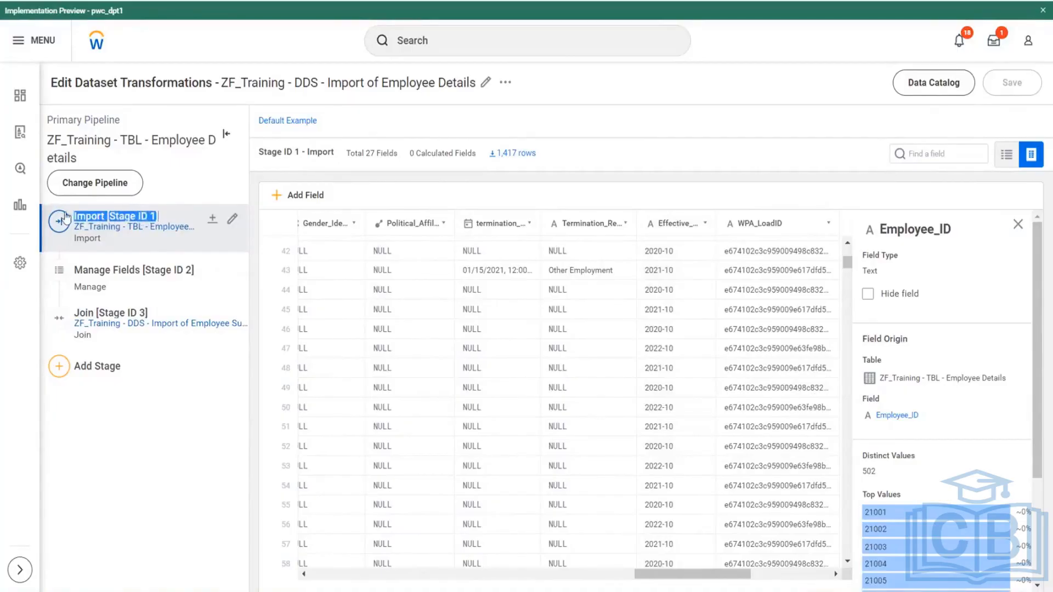
- Display the Manage Fields stage and compare its row count with the total rows of ZF_Training - TBL - Employee Details
{"action": "left_click", "coordinate": [121, 277]}
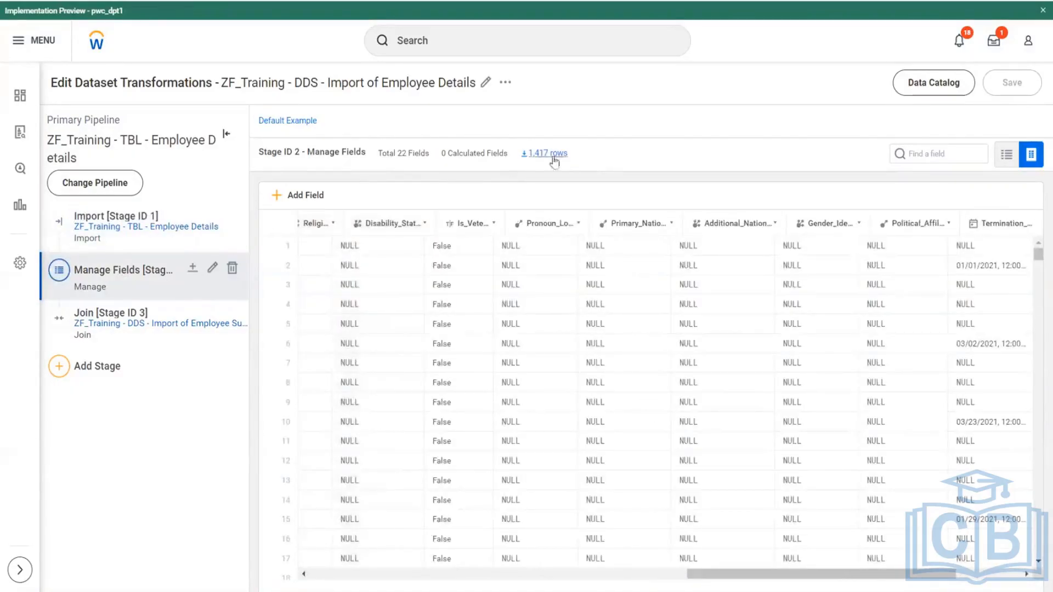
{"action": "left_click_drag", "start_coordinate": [568, 155], "coordinate": [517, 159]}
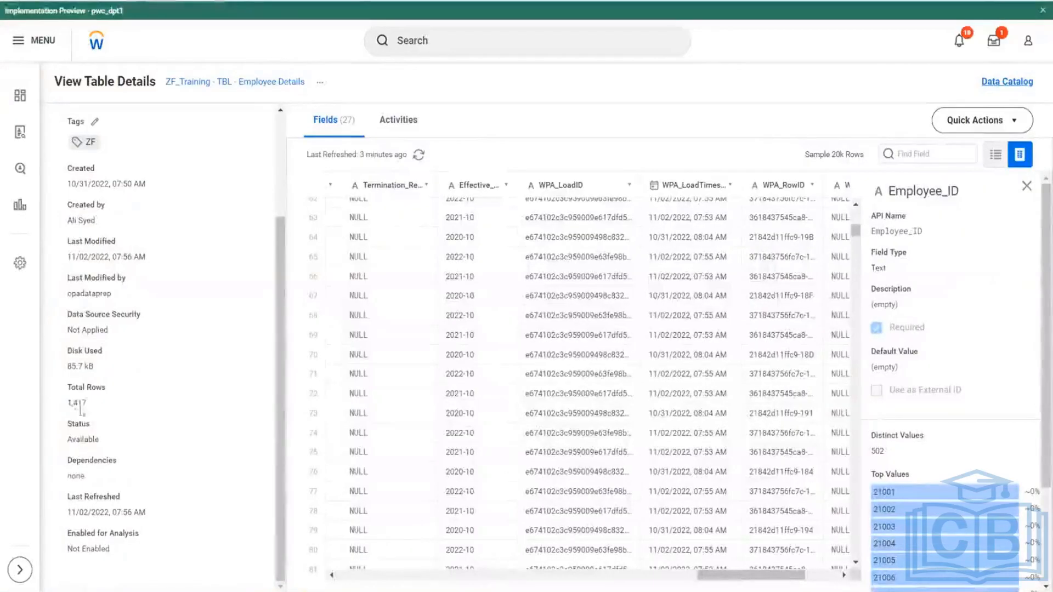
{"action": "left_click_drag", "start_coordinate": [83, 410], "coordinate": [69, 412]}
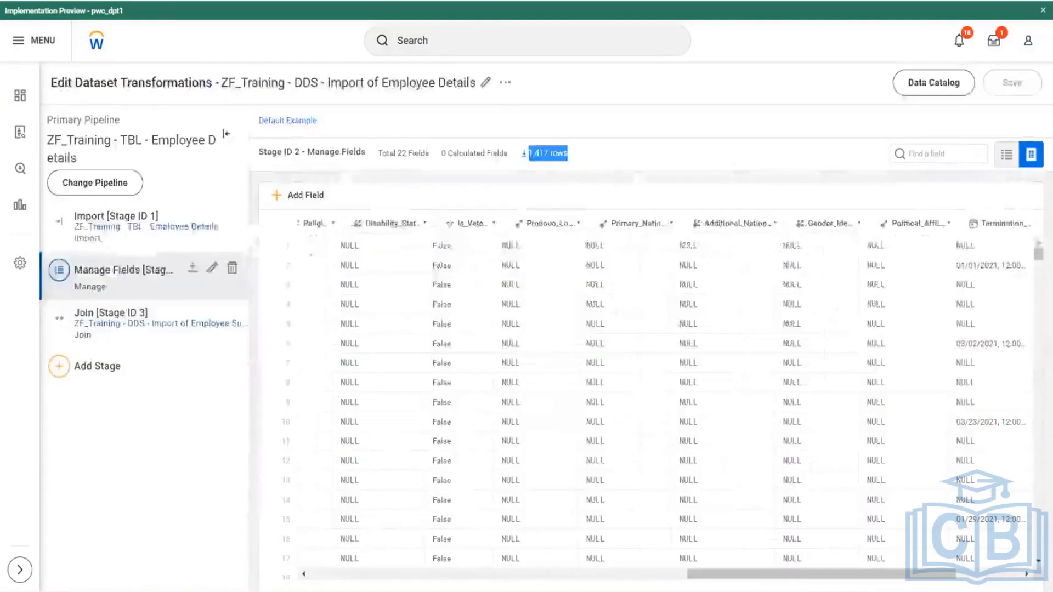
{"action": "left_click", "coordinate": [598, 159]}
{"action": "left_click_drag", "start_coordinate": [532, 164], "coordinate": [522, 155]}
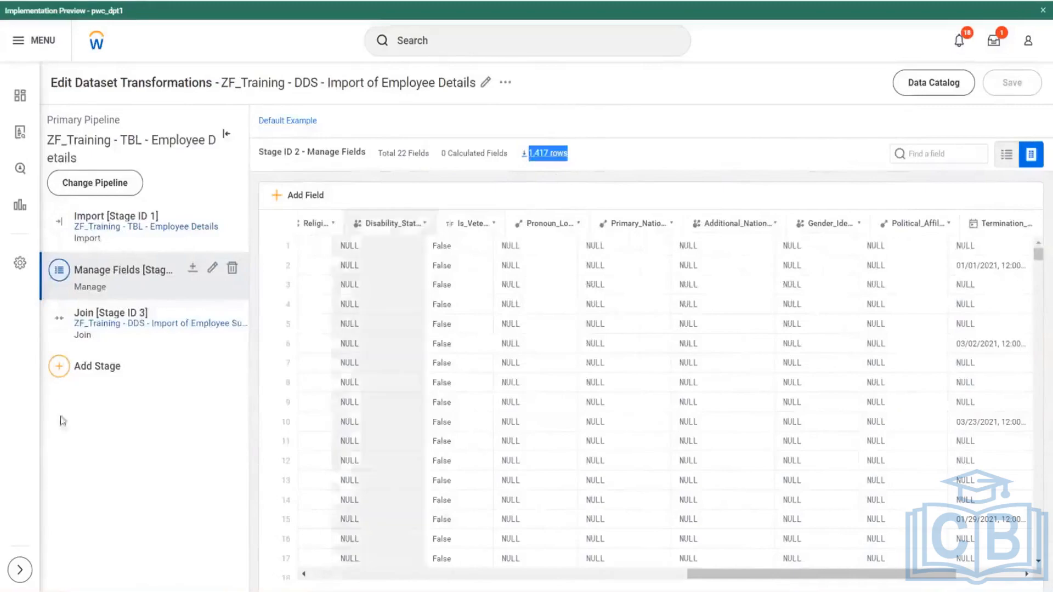
- Display the Join stage, sort its rows by Employee_ID in ascending order, and find the repeated rows of employee 21001
{"action": "left_click", "coordinate": [105, 317]}
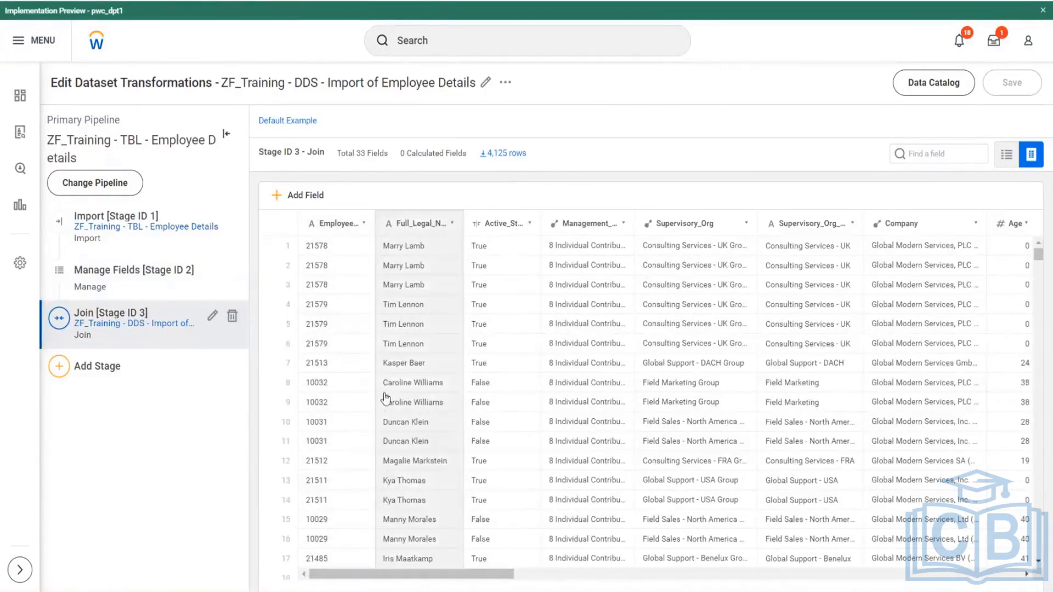
{"action": "left_click", "coordinate": [363, 224]}
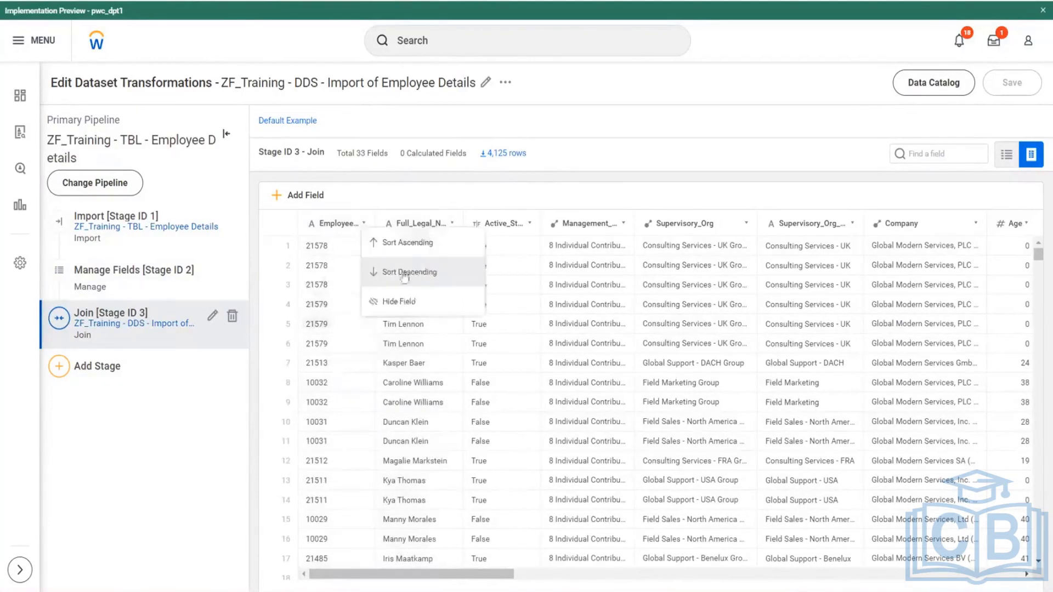
{"action": "left_click", "coordinate": [408, 243]}
{"action": "scroll", "coordinate": [364, 336], "scroll_direction": "down", "scroll_amount": 5}
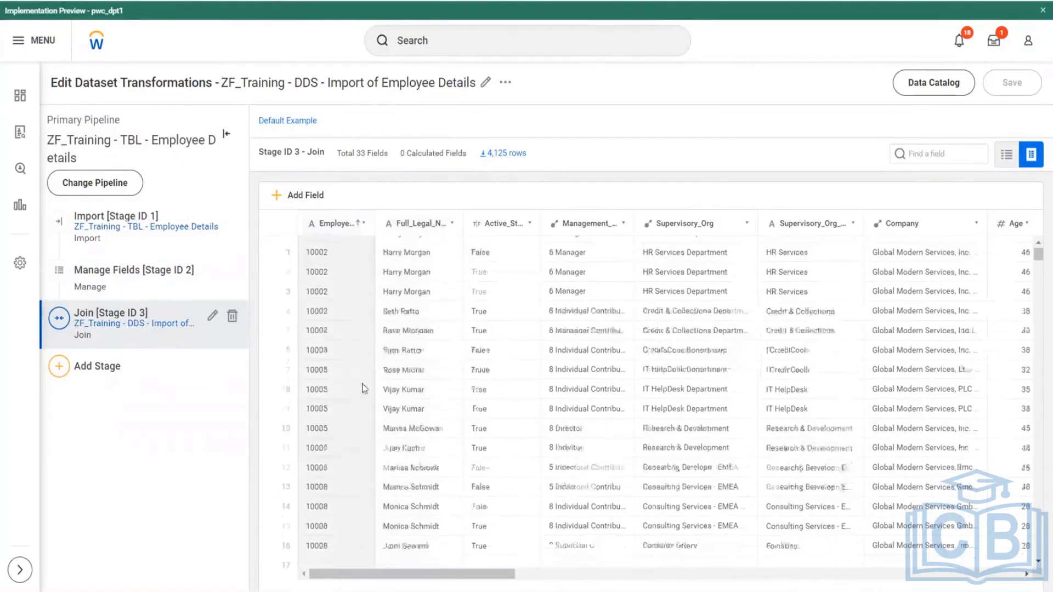
{"action": "scroll", "coordinate": [368, 389], "scroll_direction": "down", "scroll_amount": 7}
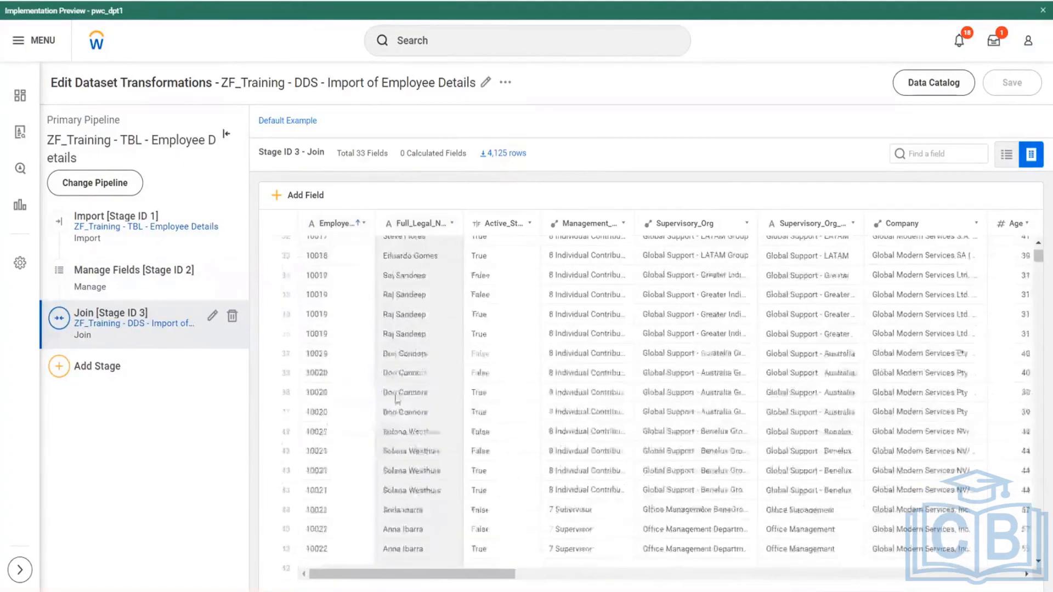
{"action": "scroll", "coordinate": [373, 395], "scroll_direction": "down", "scroll_amount": 9}
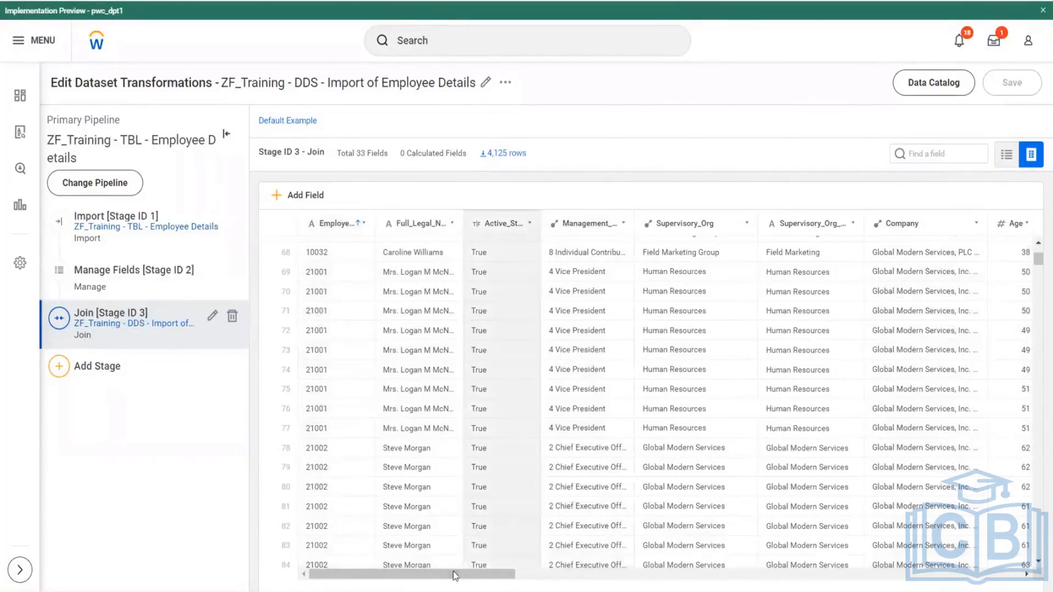
- Compare the Effective_Date and Year values across the repeated employee rows in the Join stage
{"action": "left_click", "coordinate": [682, 575]}
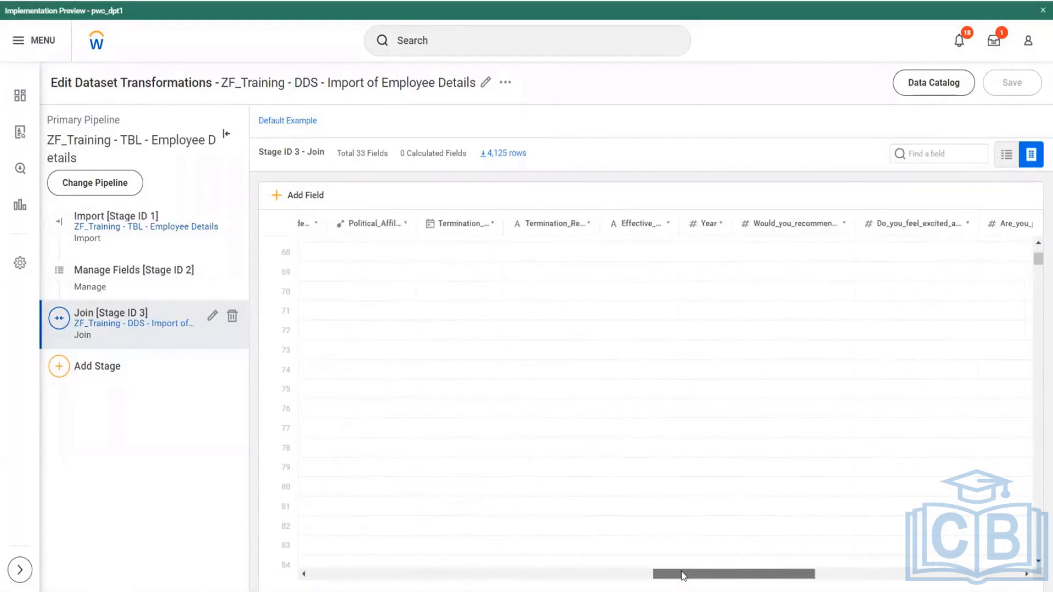
{"action": "scroll", "coordinate": [682, 574], "scroll_direction": "right", "scroll_amount": 2}
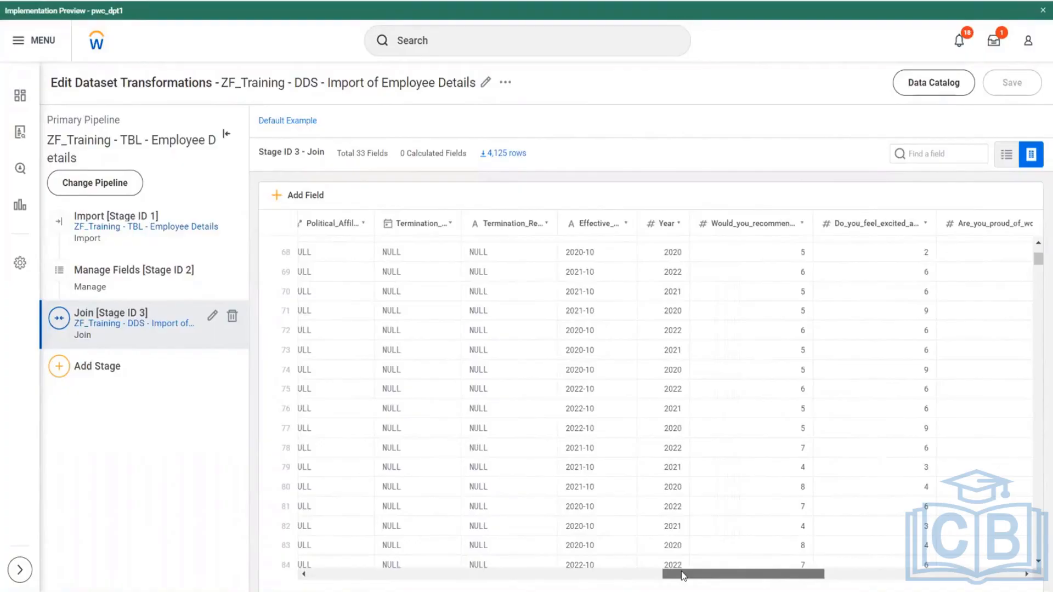
{"action": "left_click_drag", "start_coordinate": [682, 572], "coordinate": [682, 572]}
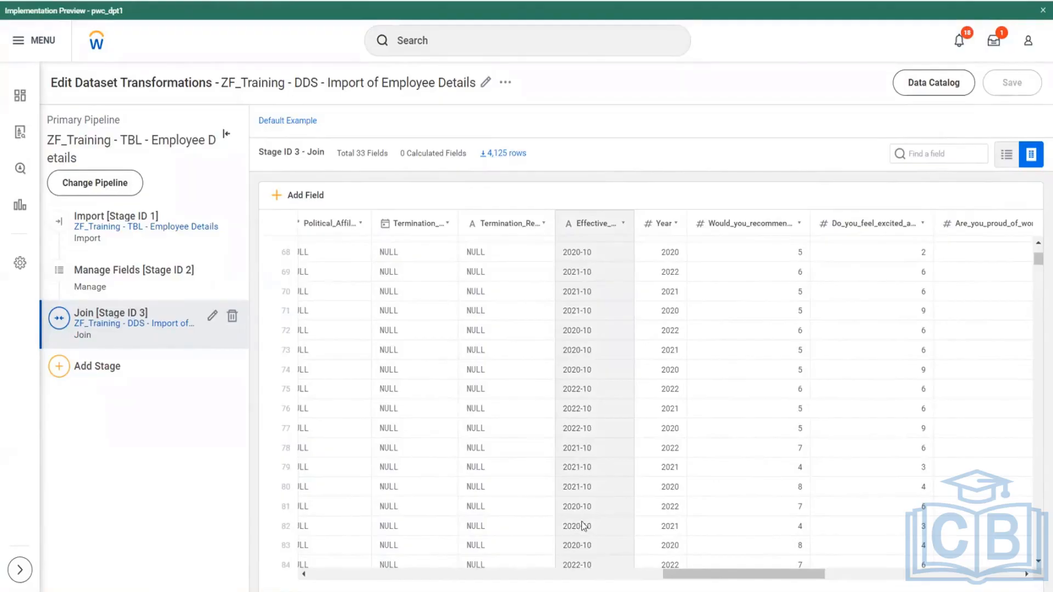
- Switch to the PA.xlsx workbook in Excel and enter the employee's first name in P8 with the effective date 2020-10 in Q8
{"action": "key", "text": "alt+Tab"}
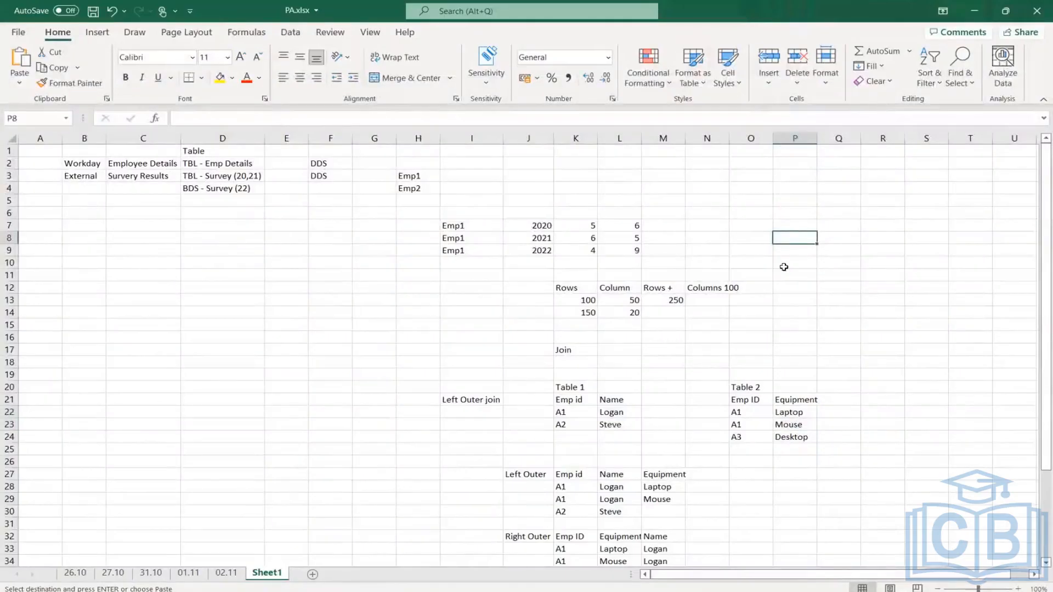
{"action": "type", "text": "Logan"}
{"action": "key", "text": "Tab"}
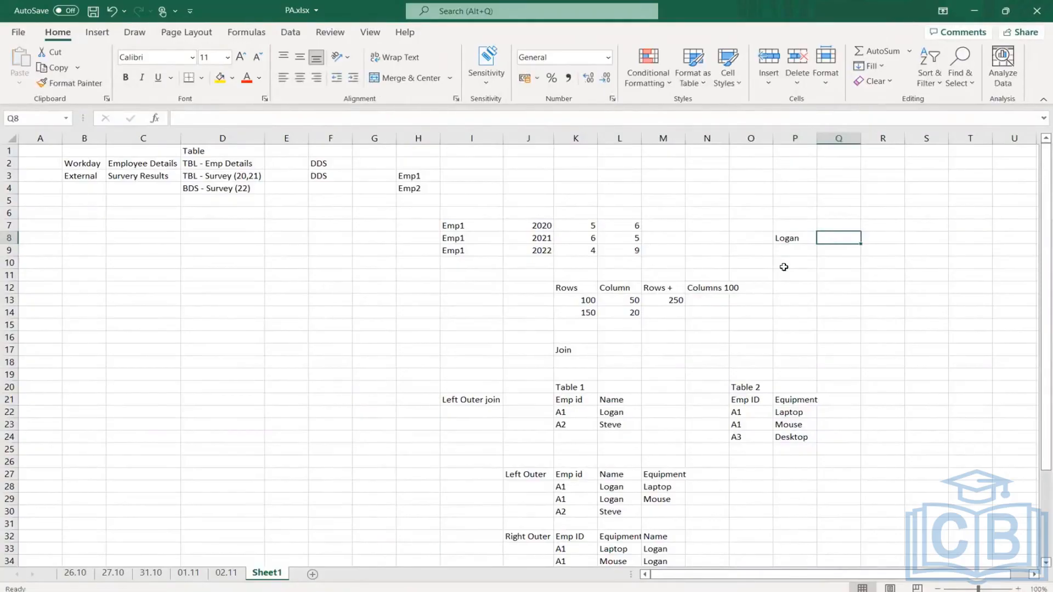
{"action": "type", "text": "202"}
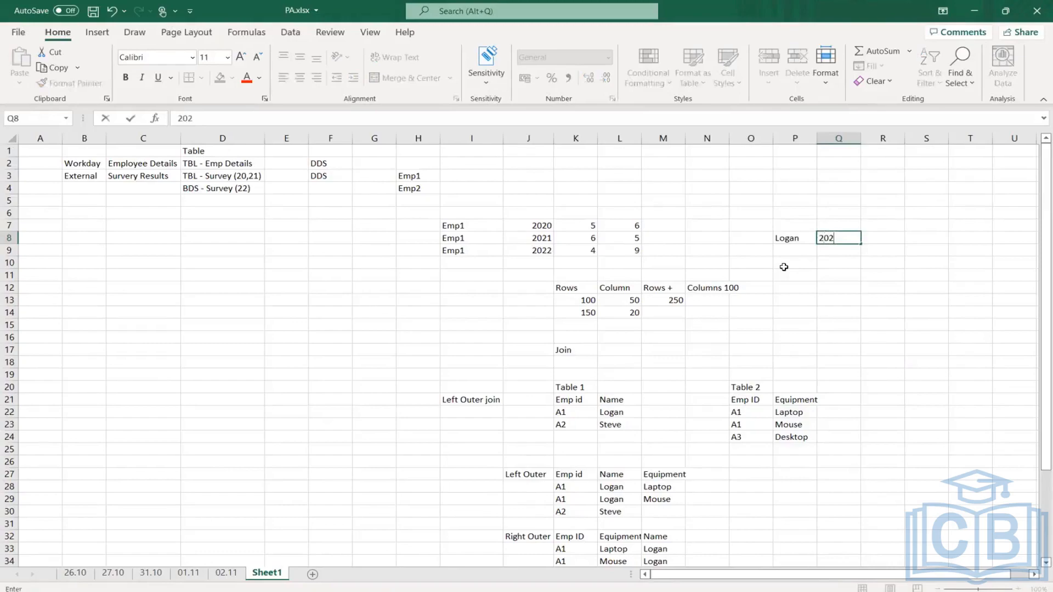
{"action": "type", "text": "0-10"}
{"action": "key", "text": "Return"}
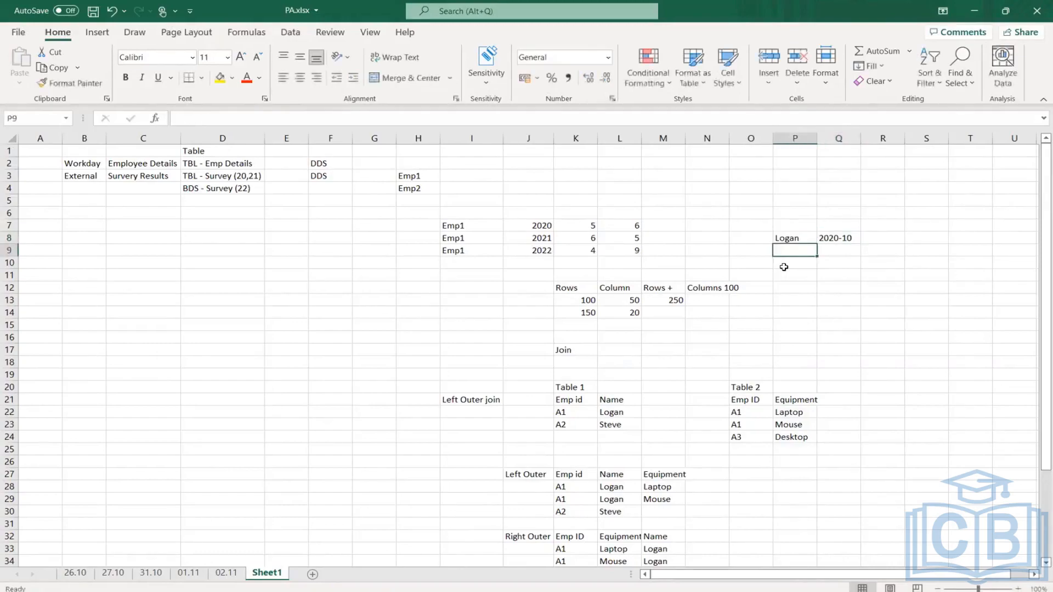
- Repeat the employee's first name in P9 and P10, with effective dates 2021-10 and 2022-10 in Q9 and Q10
{"action": "type", "text": "Logan"}
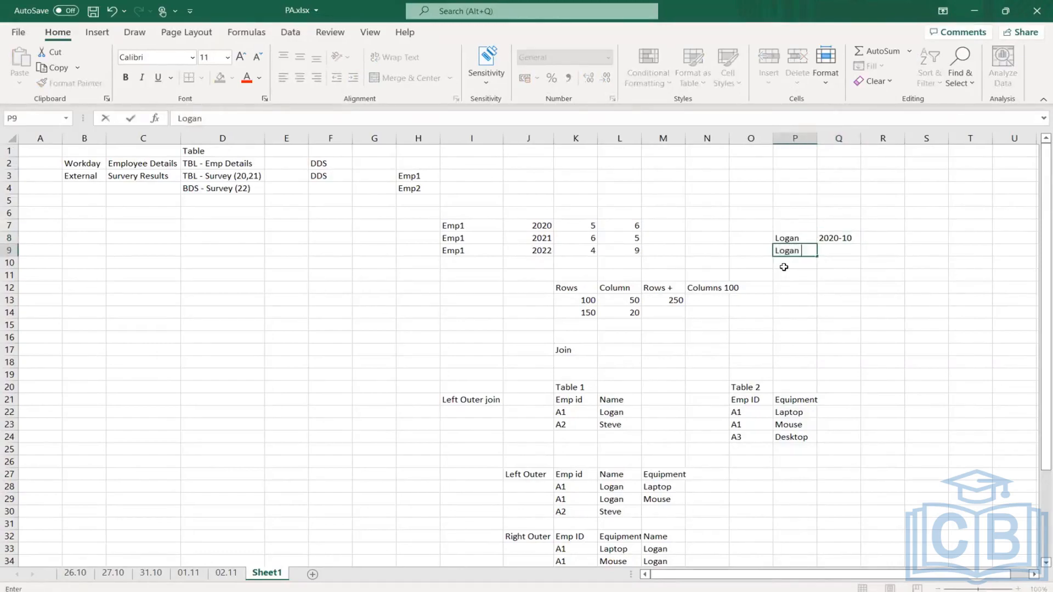
{"action": "key", "text": "Tab"}
{"action": "type", "text": "202"}
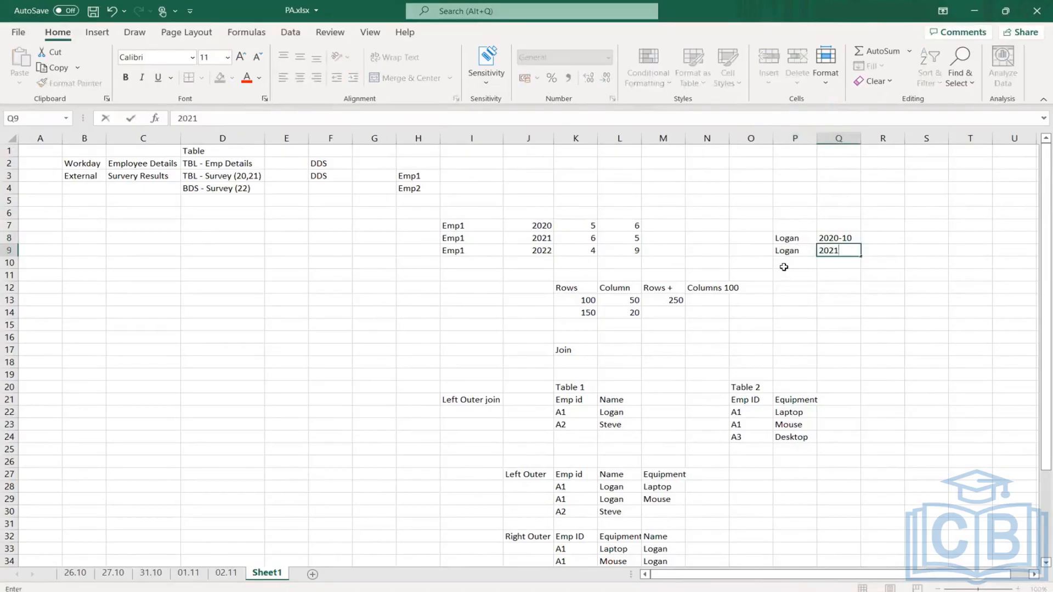
{"action": "type", "text": "1-10"}
{"action": "key", "text": "Return"}
{"action": "type", "text": "Lo"}
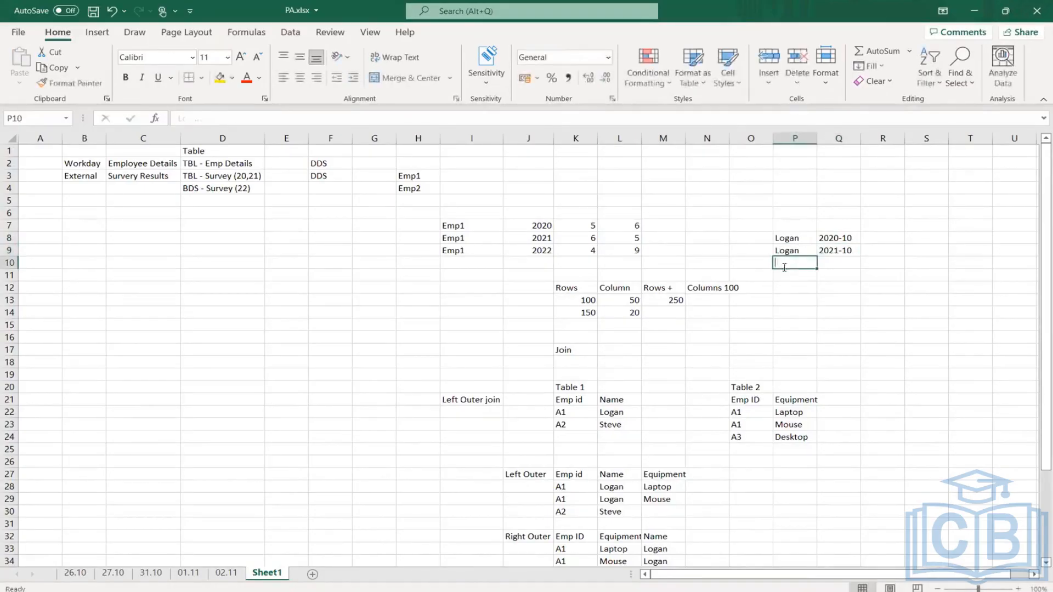
{"action": "type", "text": "gan"}
{"action": "key", "text": "Tab"}
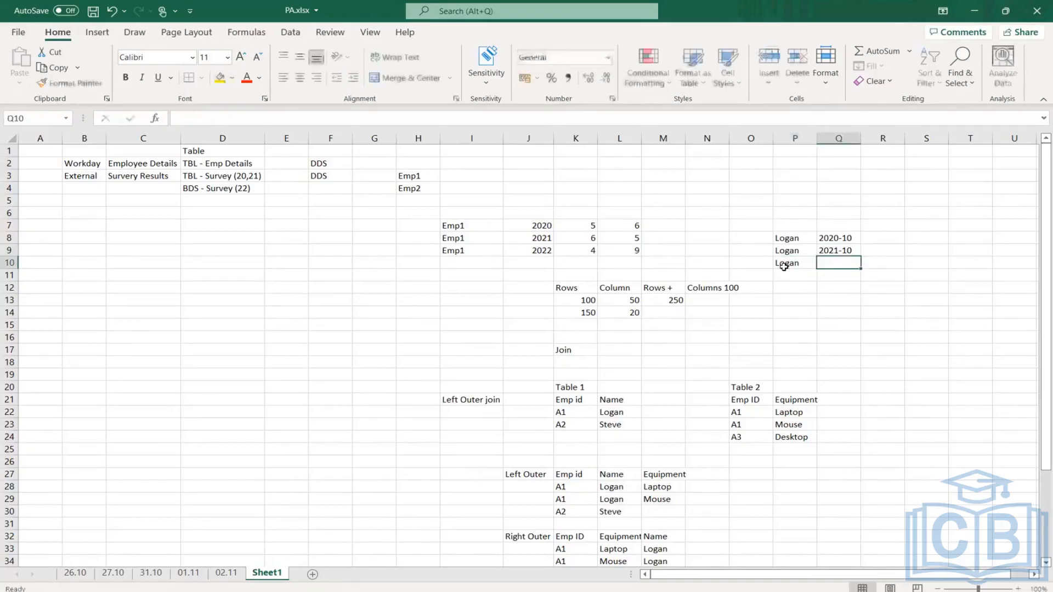
{"action": "type", "text": "2022-10"}
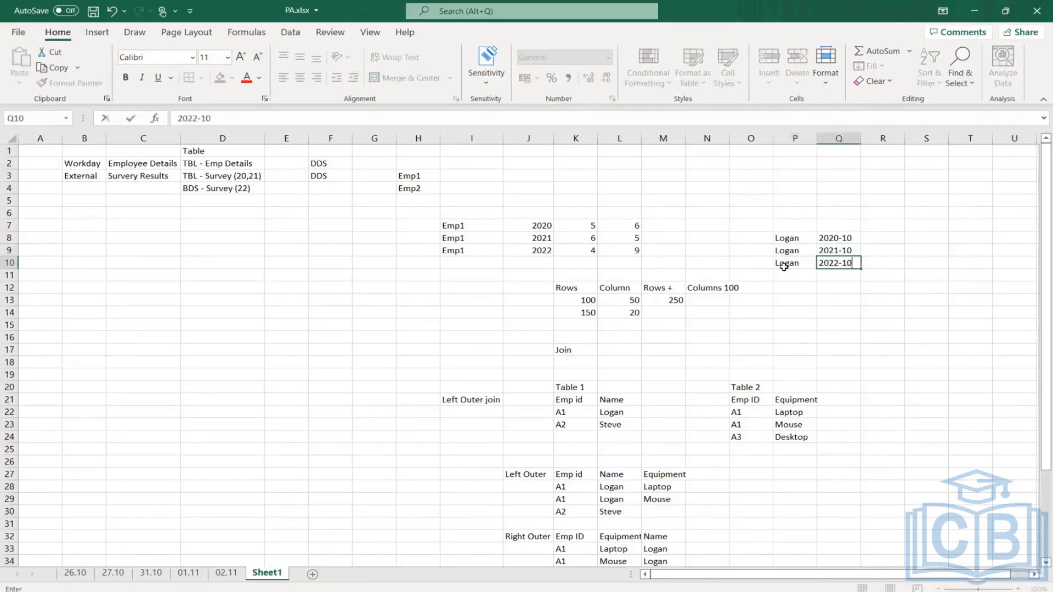
{"action": "key", "text": "Return"}
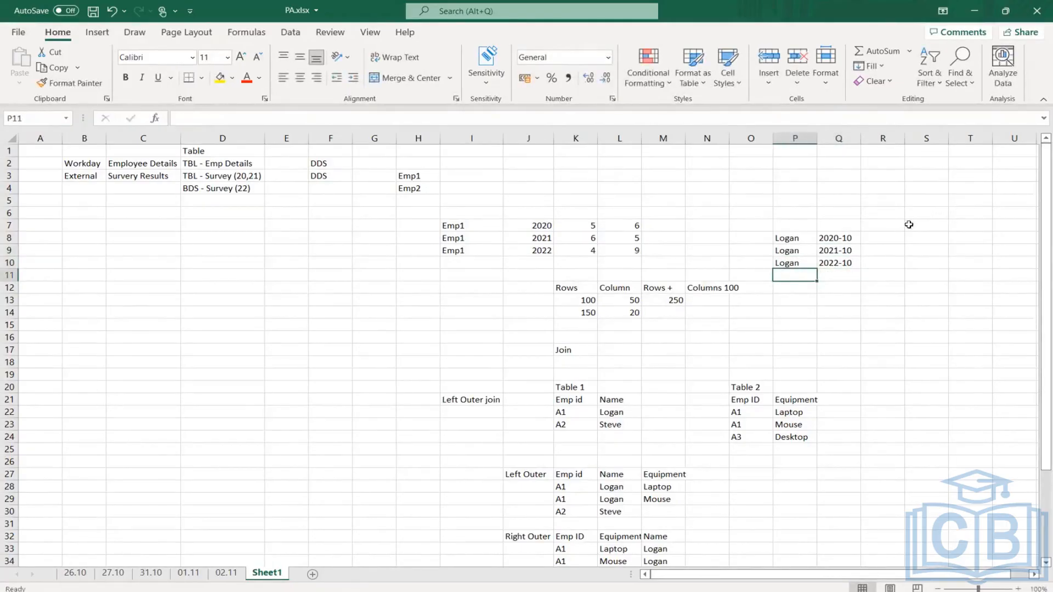
- Start a survey example beside the employee rows, entering year 2020 in T8 and score 9 in U8
{"action": "left_click", "coordinate": [969, 224]}
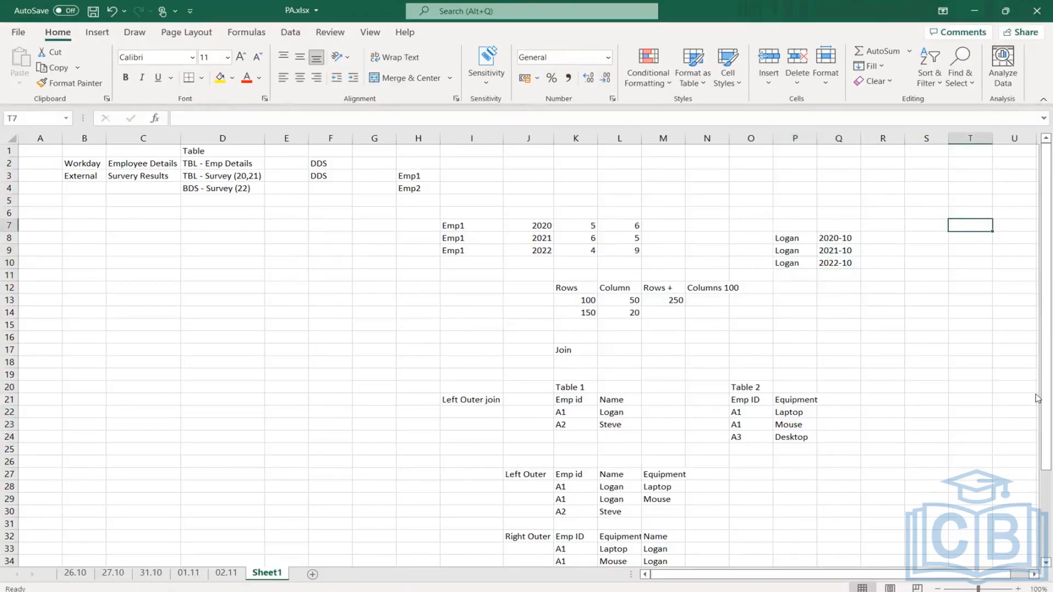
{"action": "key", "text": "Down"}
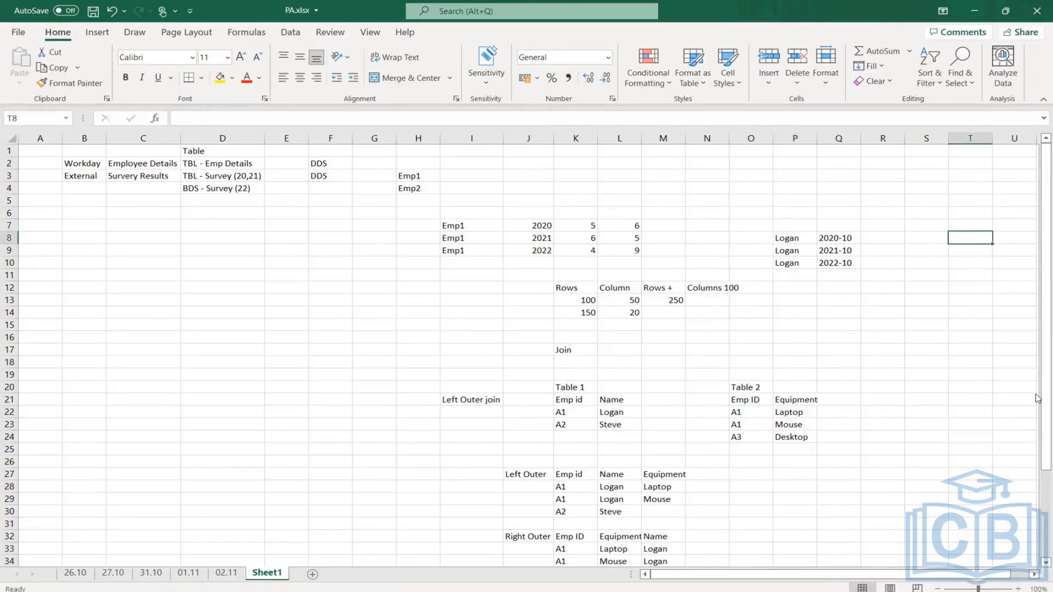
{"action": "type", "text": "2020"}
{"action": "key", "text": "Tab"}
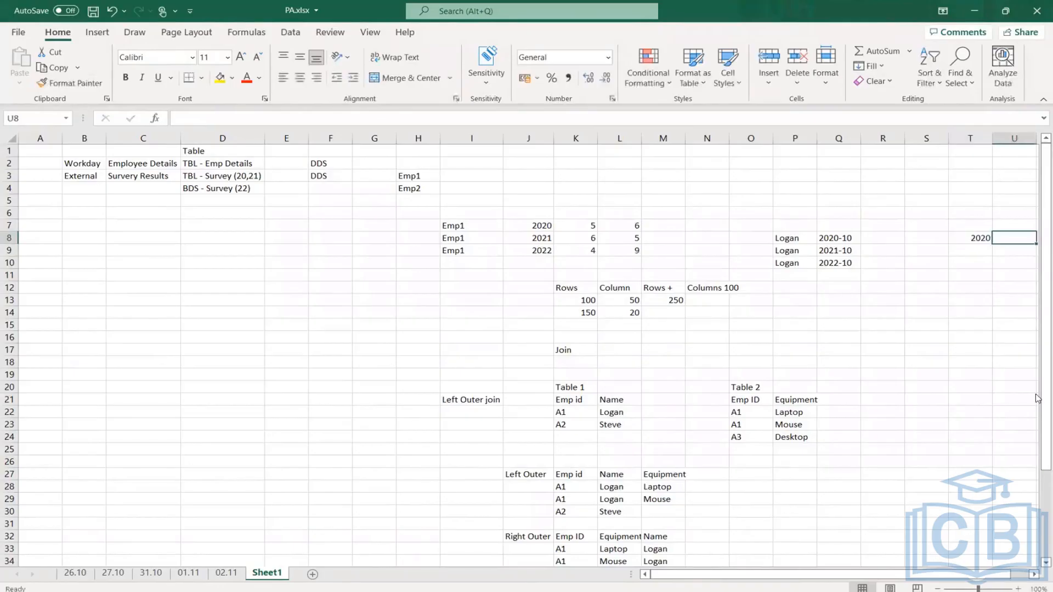
{"action": "type", "text": "9"}
{"action": "key", "text": "Return"}
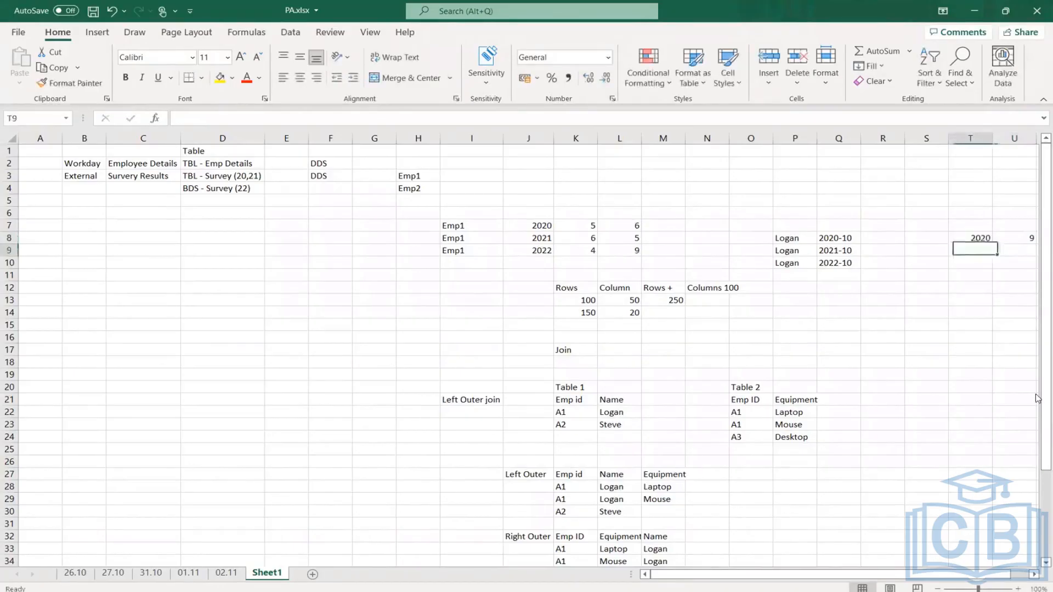
- Add survey rows for 2021 with score 8 and 2022 with score 10 in T9:U10
{"action": "type", "text": "2021"}
{"action": "key", "text": "Tab"}
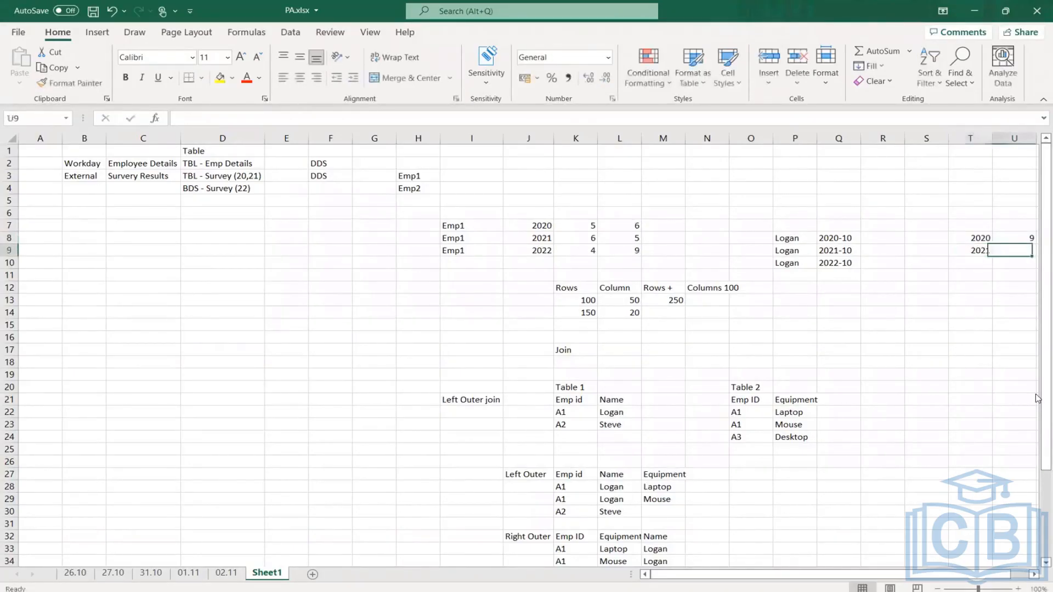
{"action": "type", "text": "8"}
{"action": "key", "text": "Return"}
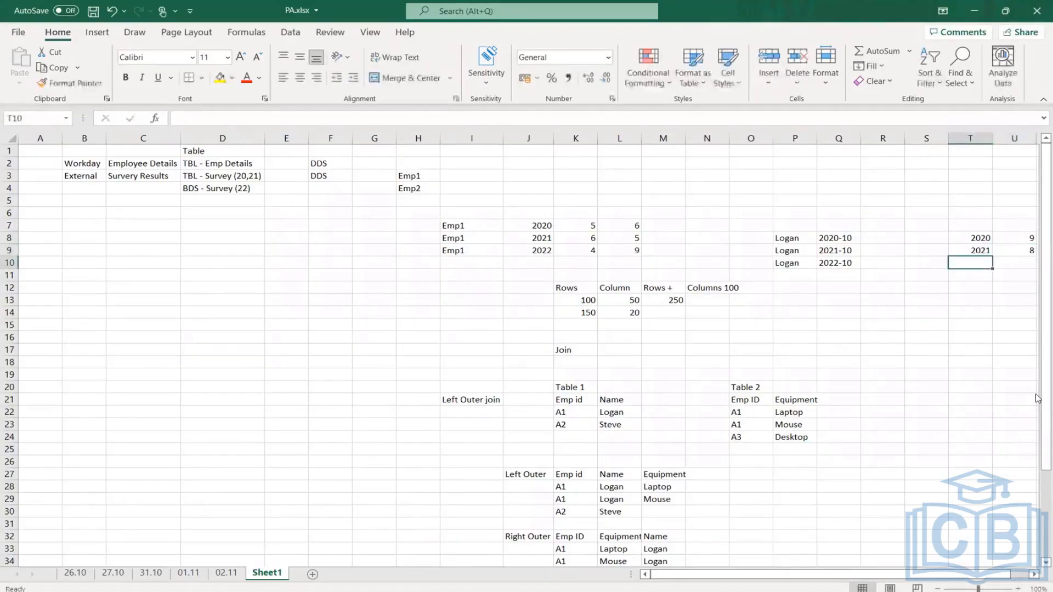
{"action": "type", "text": "20"}
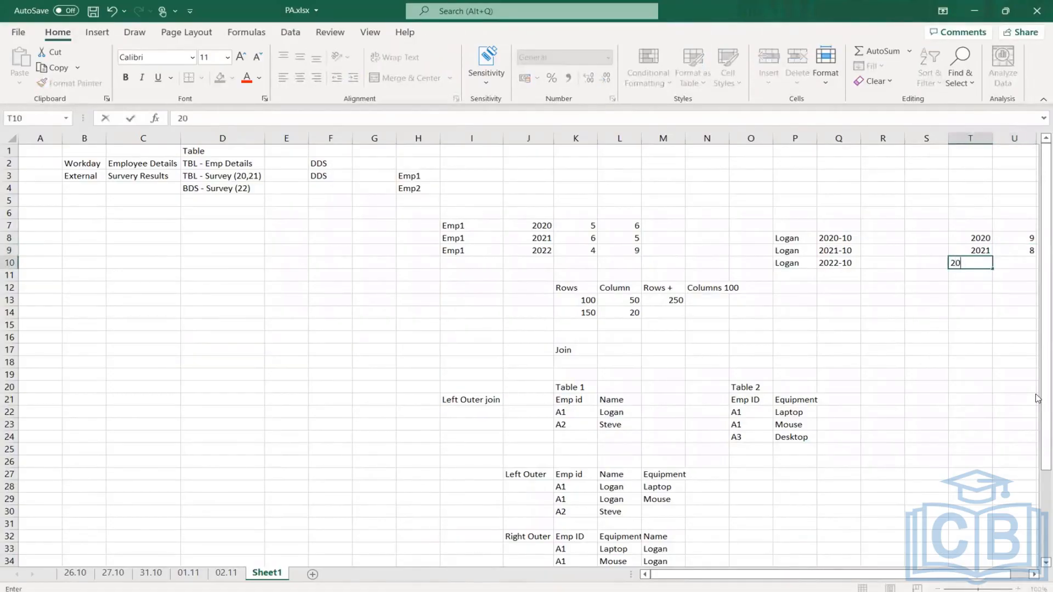
{"action": "type", "text": "22"}
{"action": "key", "text": "Tab"}
{"action": "type", "text": "10"}
{"action": "key", "text": "Return"}
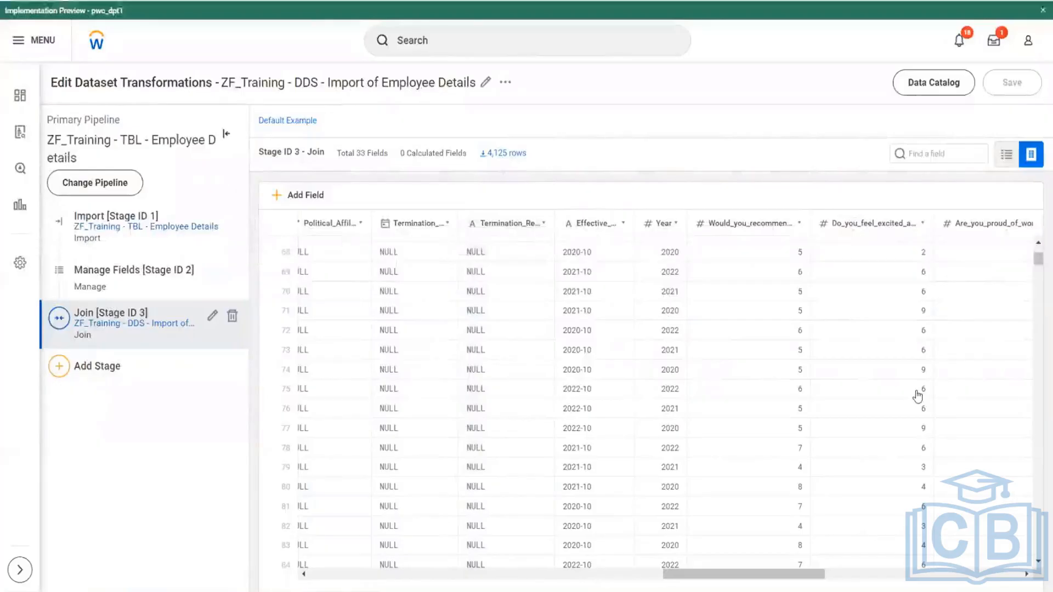
- Review the repeated employee rows in the join stage, switch to the PA.xlsx workbook in Excel, and compare its employee rows with the survey rows
{"action": "scroll", "coordinate": [918, 396], "scroll_direction": "left", "scroll_amount": 10}
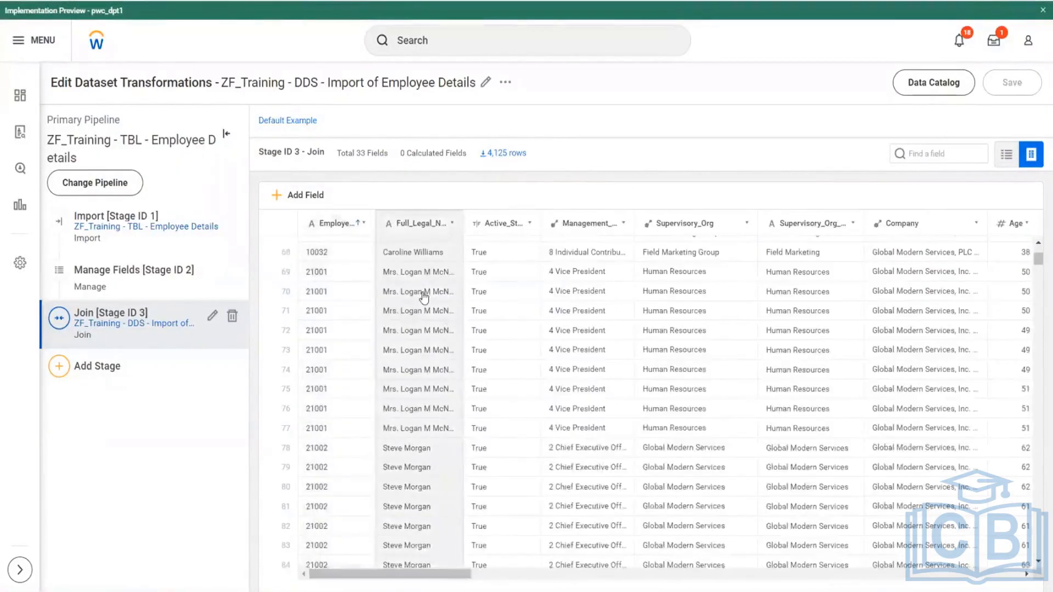
{"action": "key", "text": "alt+Tab"}
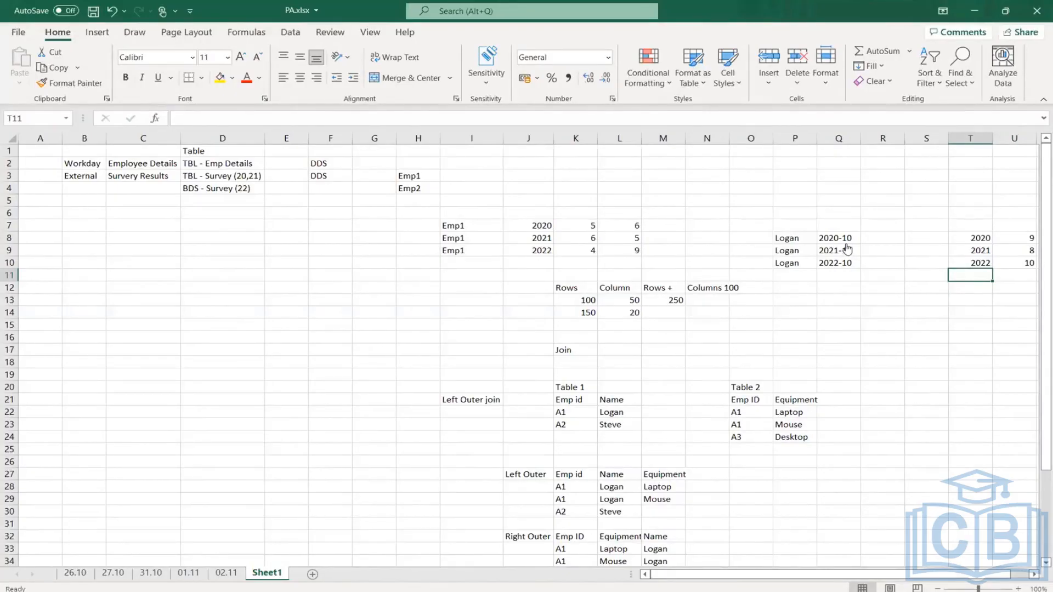
{"action": "left_click_drag", "start_coordinate": [795, 238], "coordinate": [845, 240]}
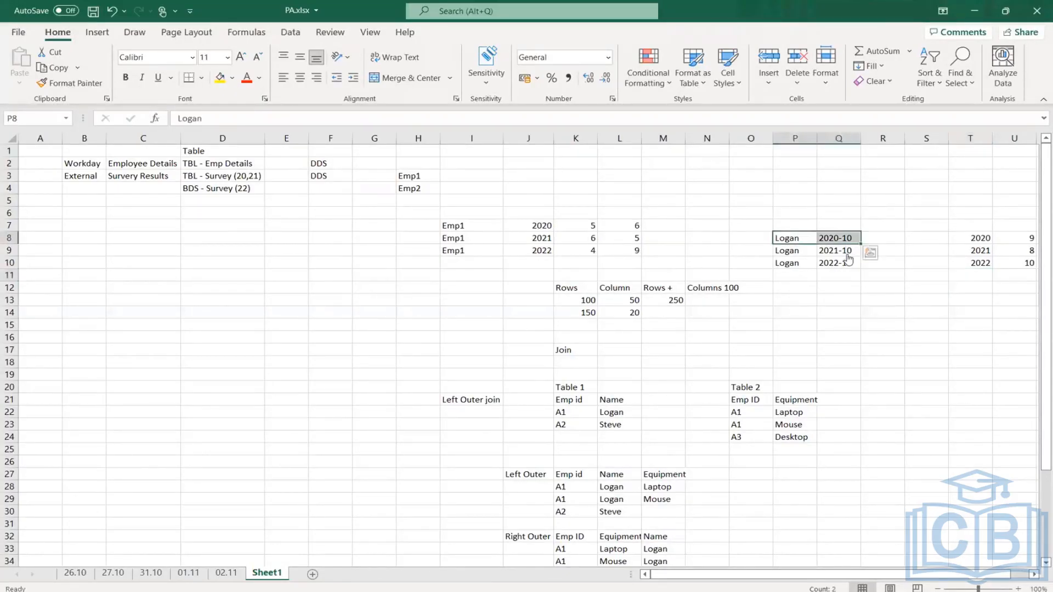
{"action": "left_click_drag", "start_coordinate": [970, 238], "coordinate": [1019, 263]}
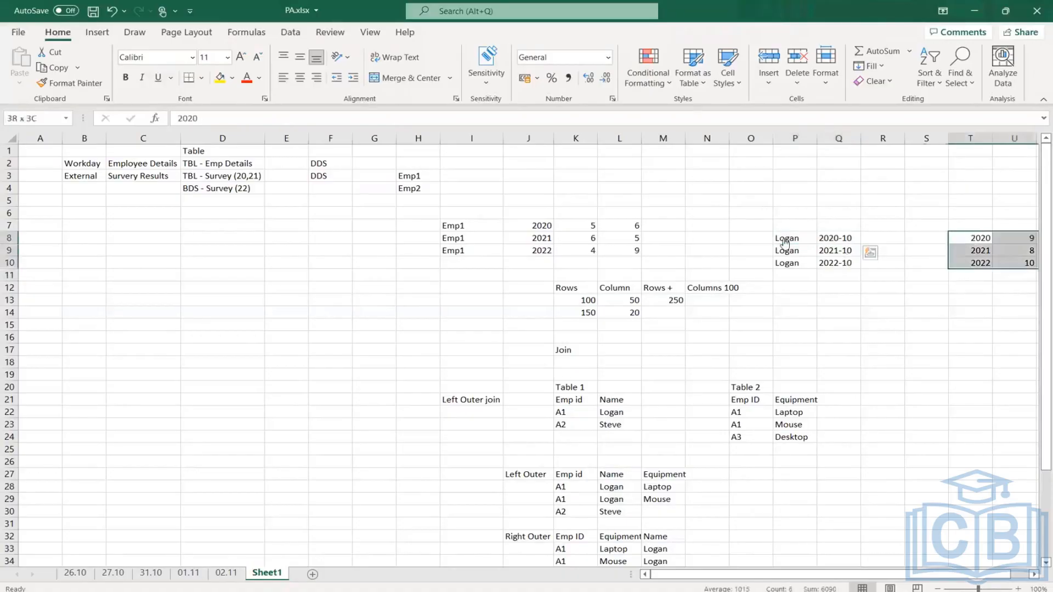
{"action": "left_click_drag", "start_coordinate": [790, 264], "coordinate": [877, 263]}
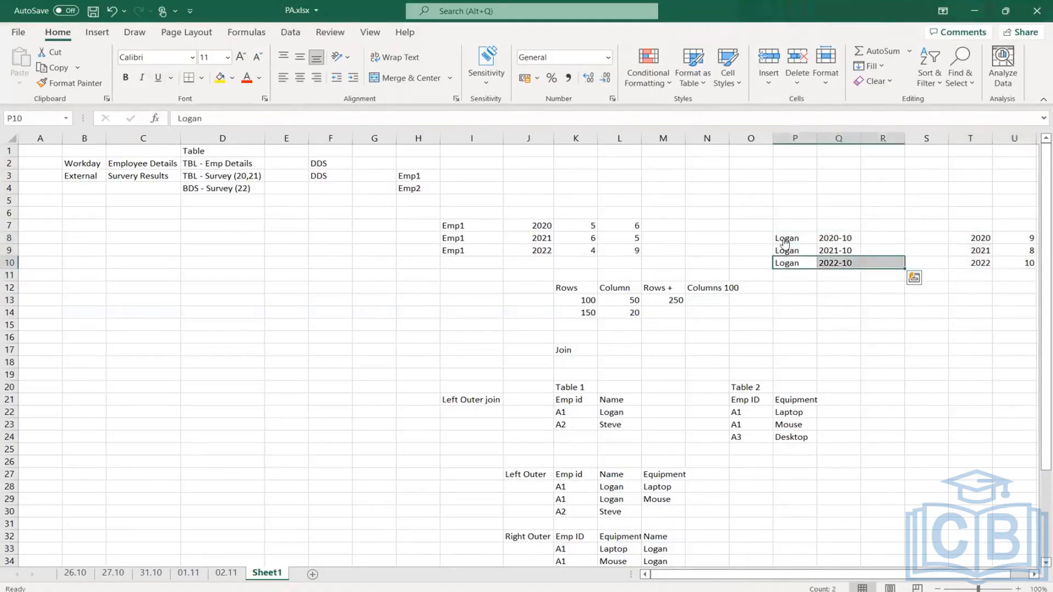
{"action": "left_click_drag", "start_coordinate": [970, 238], "coordinate": [1019, 263]}
{"action": "left_click_drag", "start_coordinate": [790, 238], "coordinate": [839, 238]}
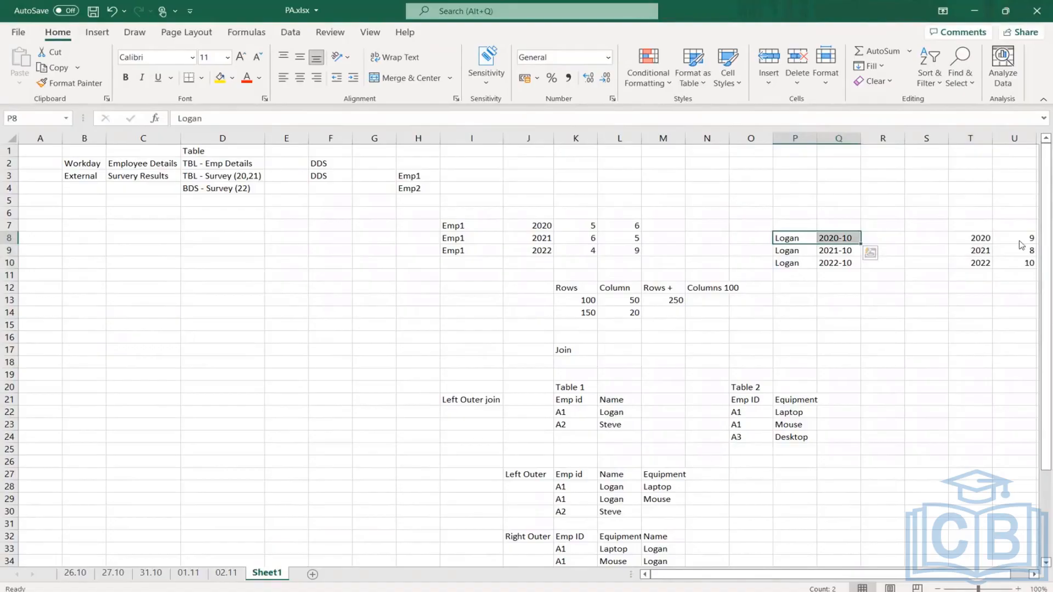
- Copy the 2020 survey year and score from T8:U8 into R8:S8, beside the 2020-10 employee row
{"action": "left_click_drag", "start_coordinate": [970, 238], "coordinate": [1019, 238]}
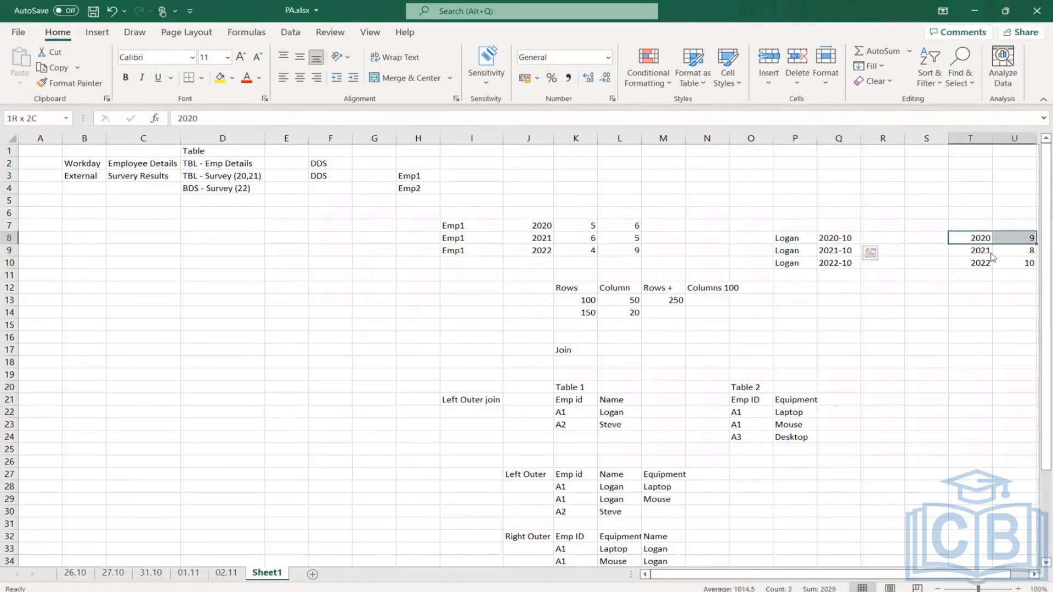
{"action": "key", "text": "ctrl+c"}
{"action": "left_click", "coordinate": [889, 241]}
{"action": "key", "text": "ctrl+v"}
- Copy the 2021 survey year and score from T9:U9 into R9:S9, beside the 2021-10 employee row
{"action": "left_click_drag", "start_coordinate": [799, 251], "coordinate": [839, 251]}
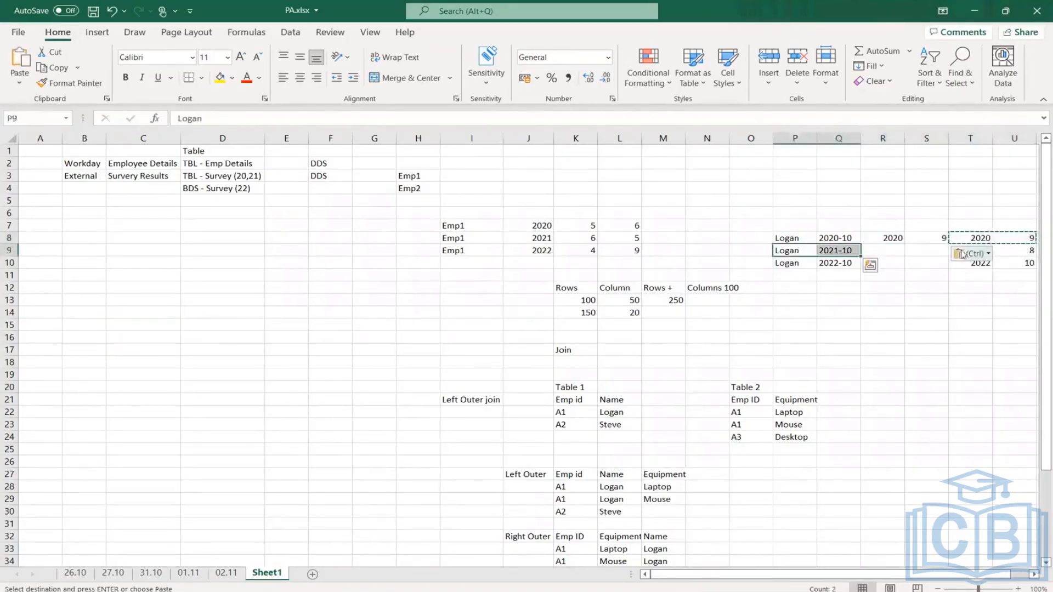
{"action": "left_click_drag", "start_coordinate": [1015, 251], "coordinate": [970, 251]}
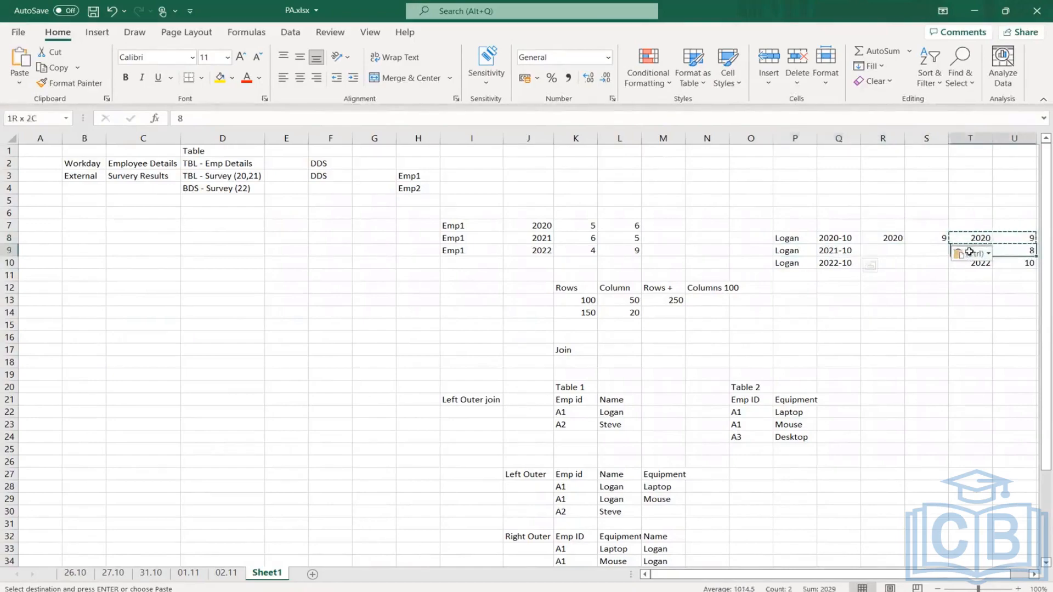
{"action": "key", "text": "ctrl+c"}
{"action": "left_click", "coordinate": [893, 253]}
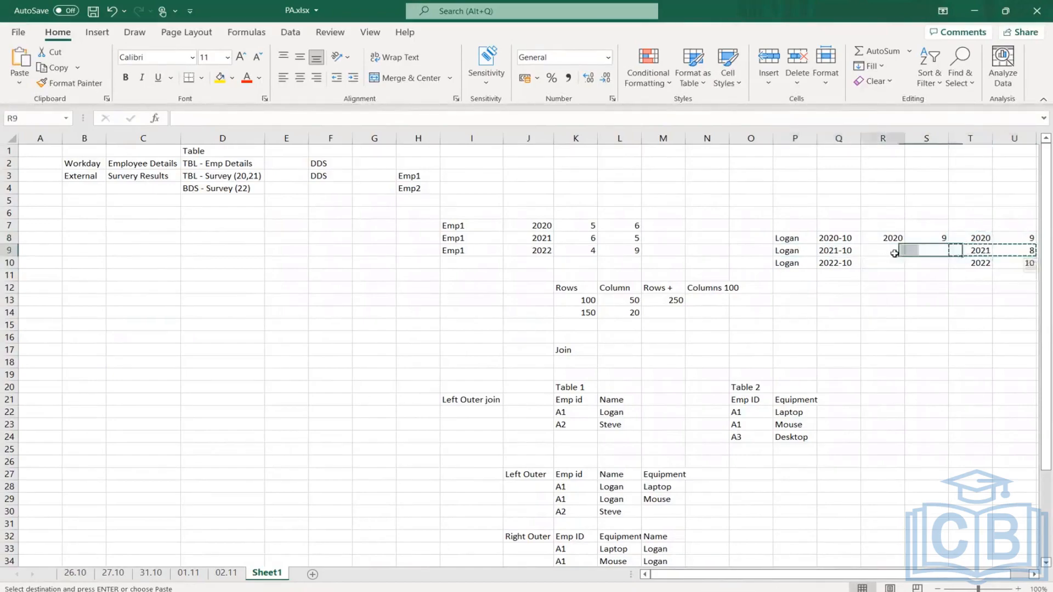
{"action": "key", "text": "ctrl+v"}
- Copy the 2022 survey year and score from T10:U10 into R10:S10, beside the 2022-10 employee row
{"action": "left_click_drag", "start_coordinate": [1014, 265], "coordinate": [971, 267]}
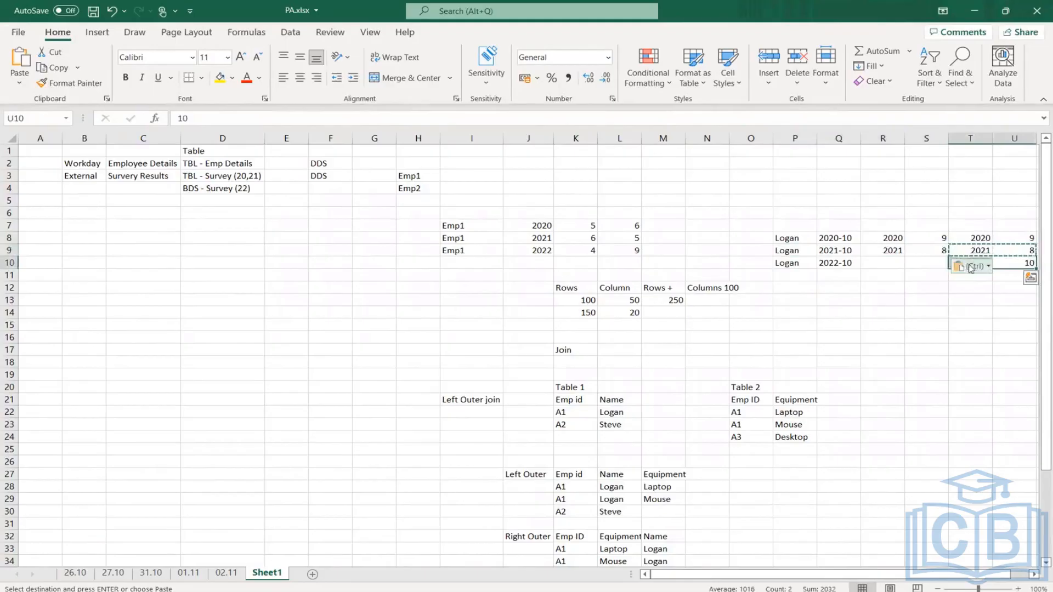
{"action": "key", "text": "ctrl+c"}
{"action": "left_click", "coordinate": [889, 263]}
{"action": "key", "text": "ctrl+v"}
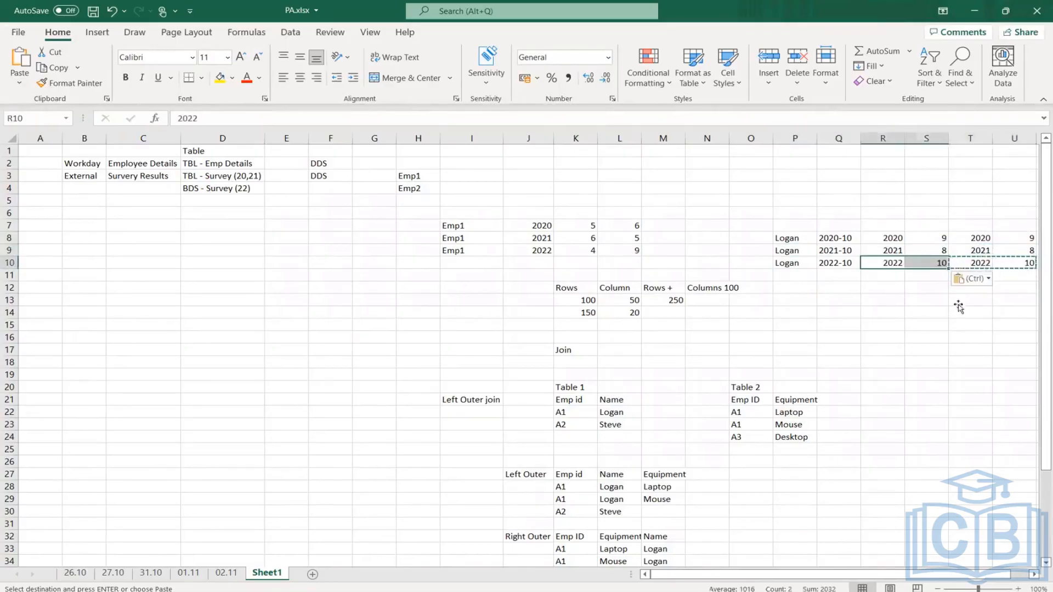
{"action": "left_click", "coordinate": [959, 310]}
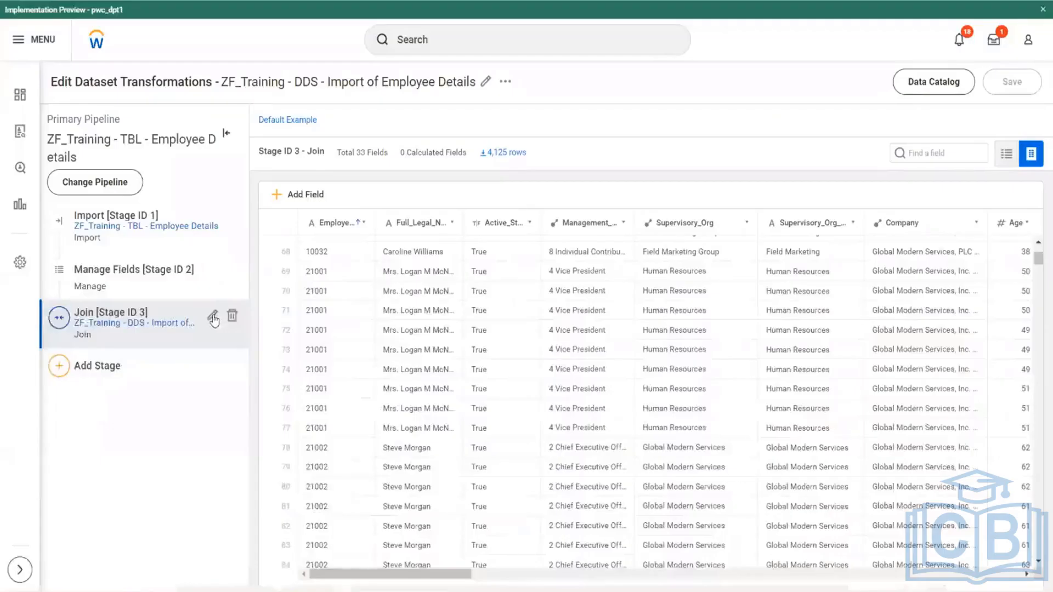
- Switch back to Workday, open the Join stage (Stage ID 3) for editing, and add a second blank match condition below the employee ID match
{"action": "left_click", "coordinate": [213, 315]}
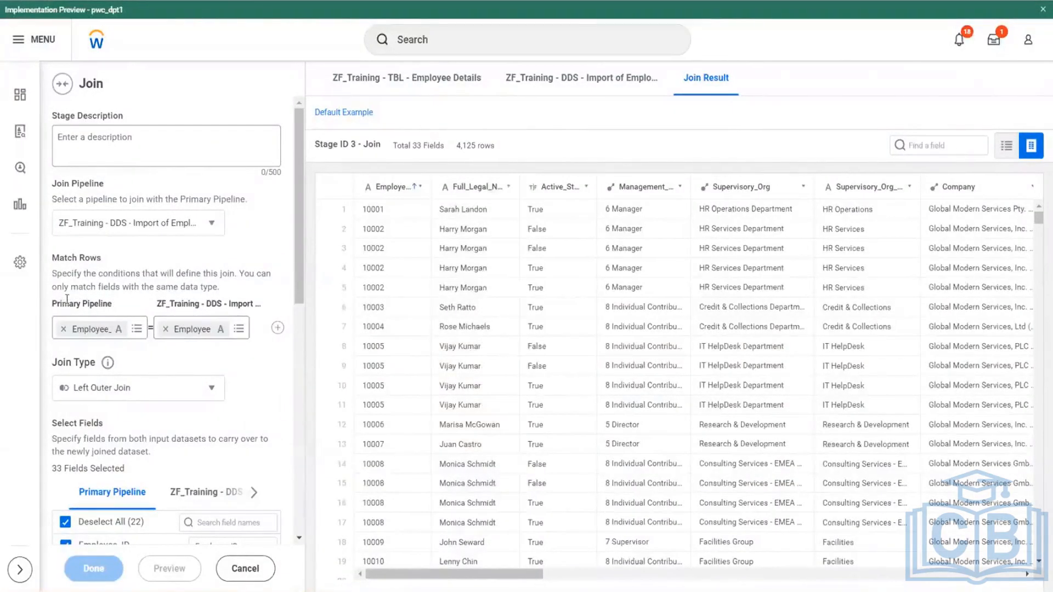
{"action": "left_click_drag", "start_coordinate": [50, 301], "coordinate": [228, 342]}
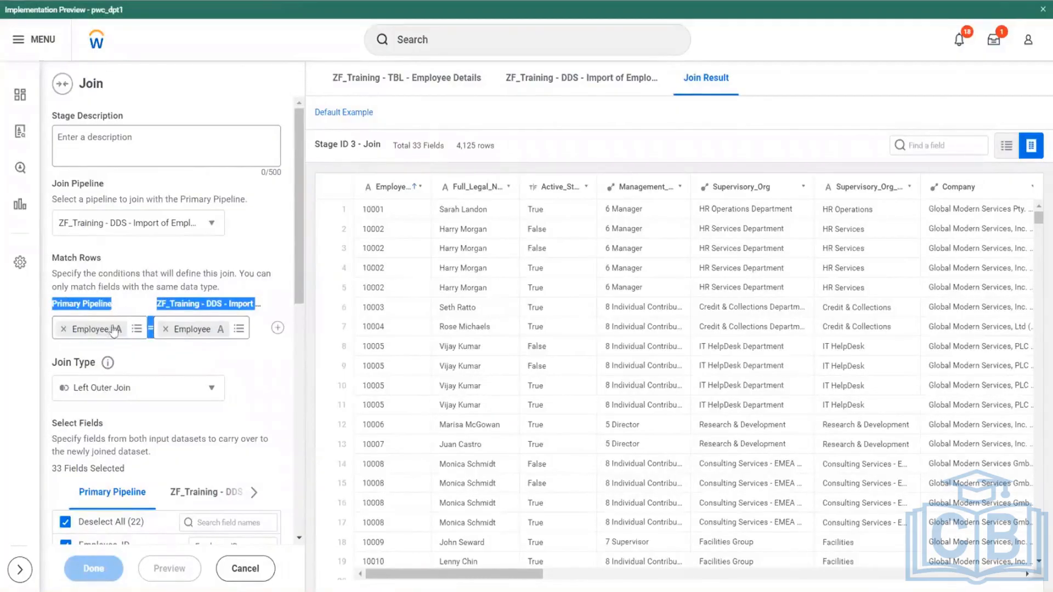
{"action": "left_click", "coordinate": [277, 328]}
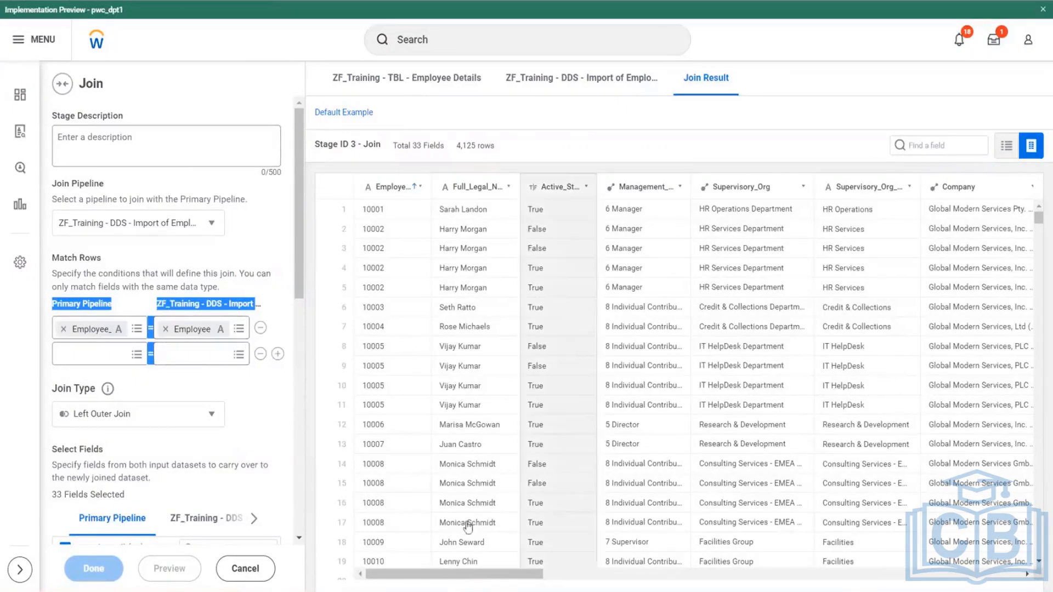
- Compare the effective date and Year columns in the join result as candidates for the second match condition
{"action": "scroll", "coordinate": [469, 574], "scroll_direction": "right", "scroll_amount": 10}
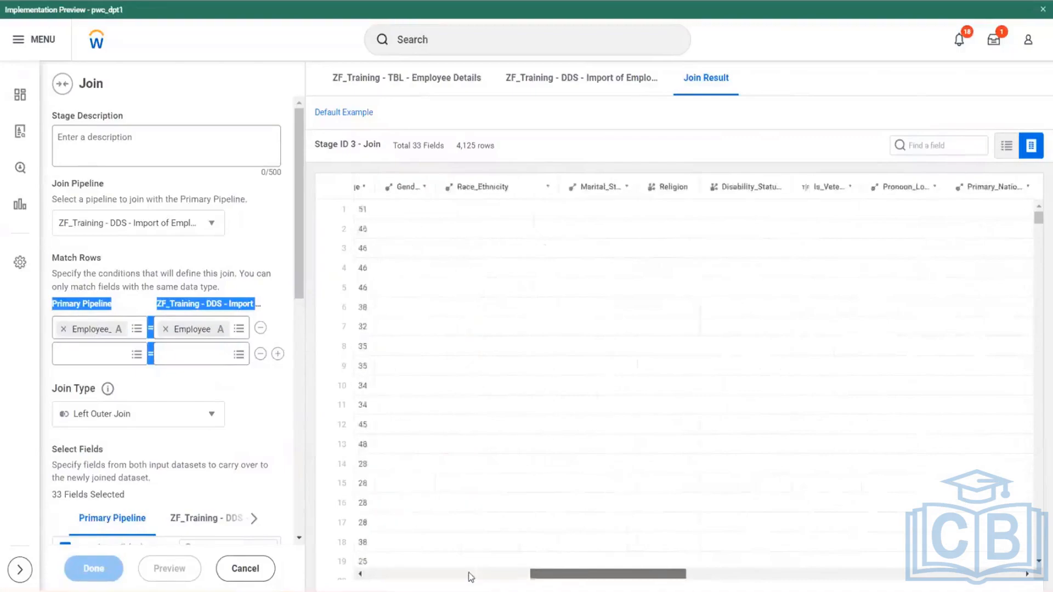
{"action": "scroll", "coordinate": [469, 575], "scroll_direction": "right", "scroll_amount": 8}
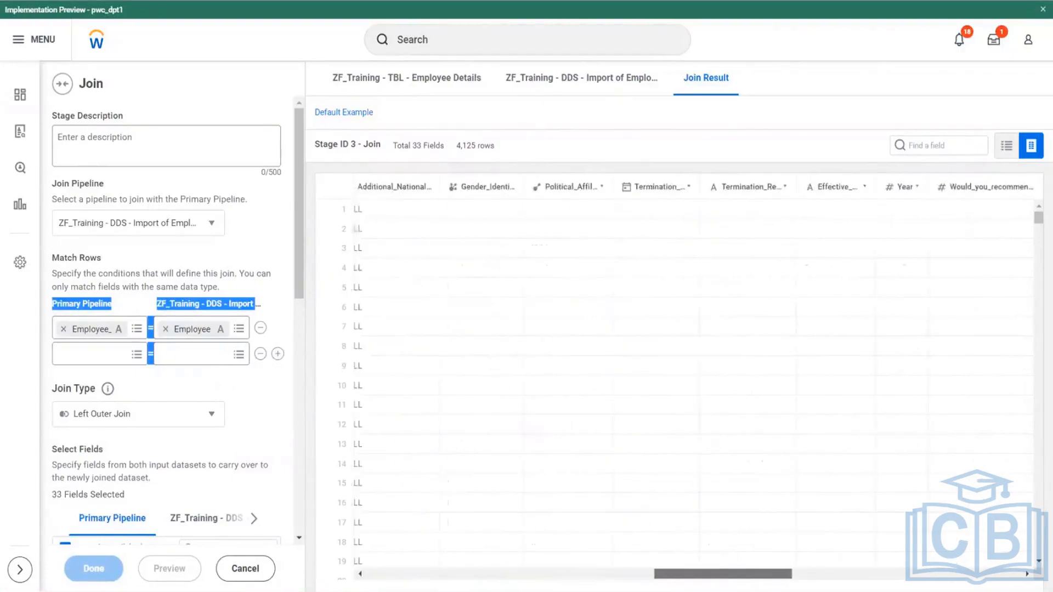
{"action": "scroll", "coordinate": [705, 397], "scroll_direction": "right", "scroll_amount": 3}
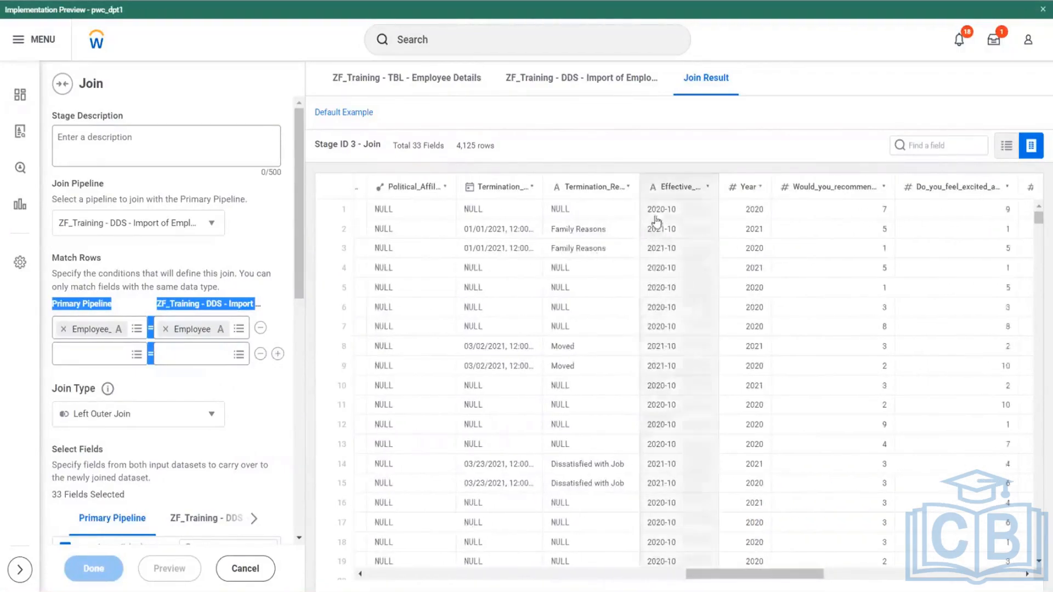